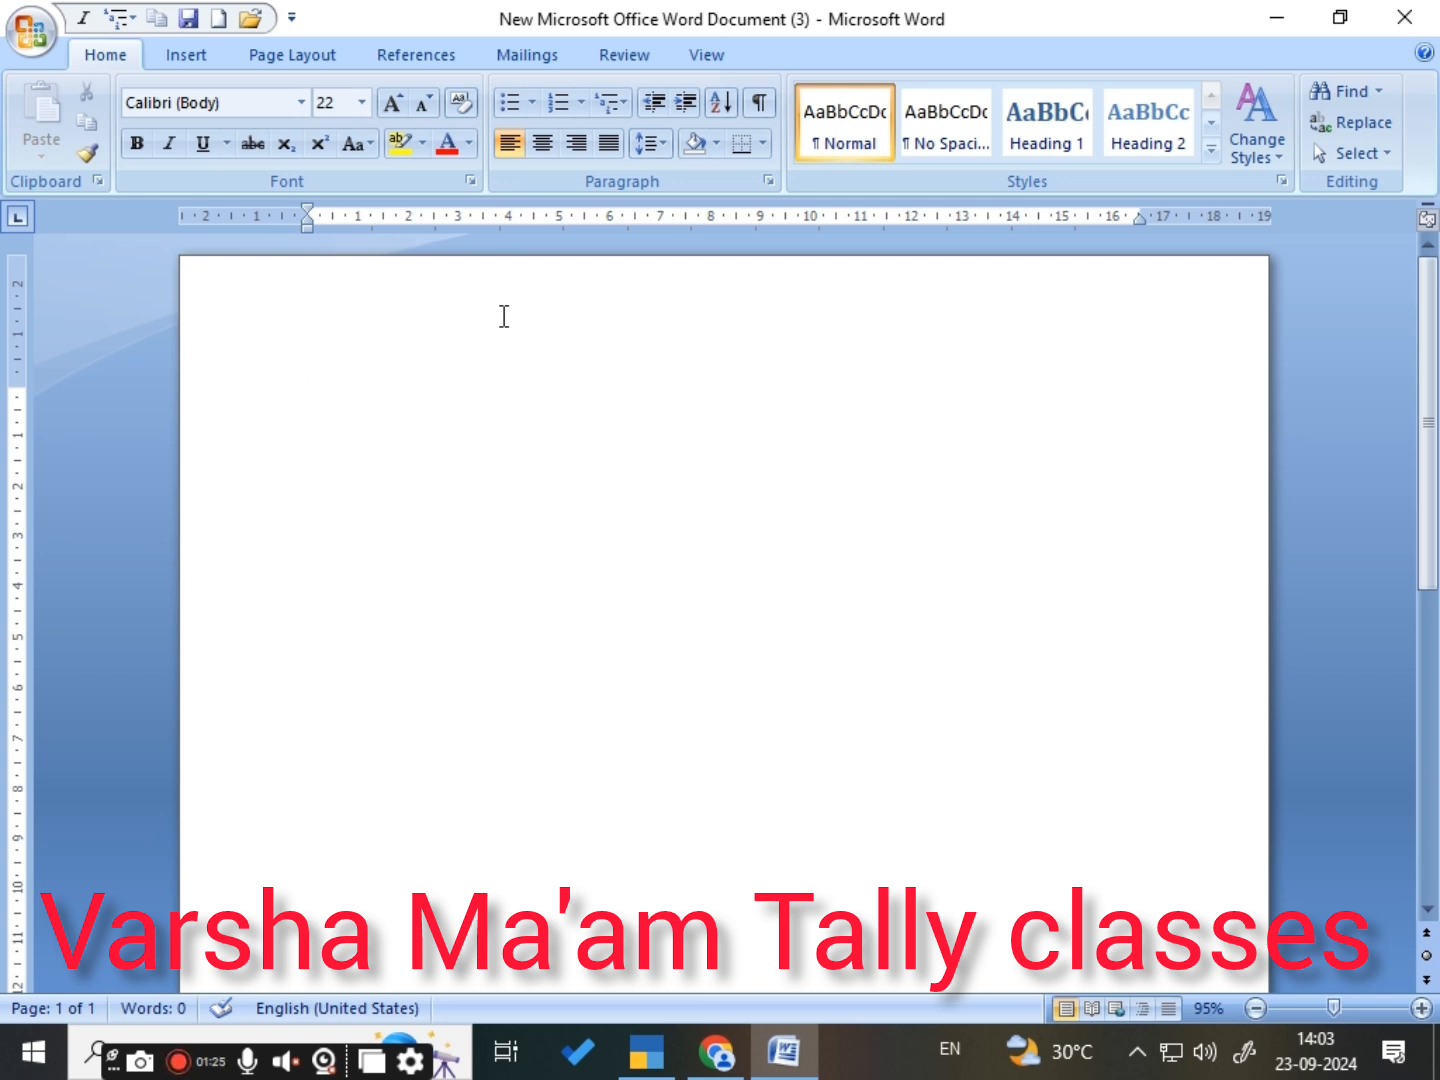
- Generate sample paragraphs in the blank document with the =rand() formula
text(=rand)
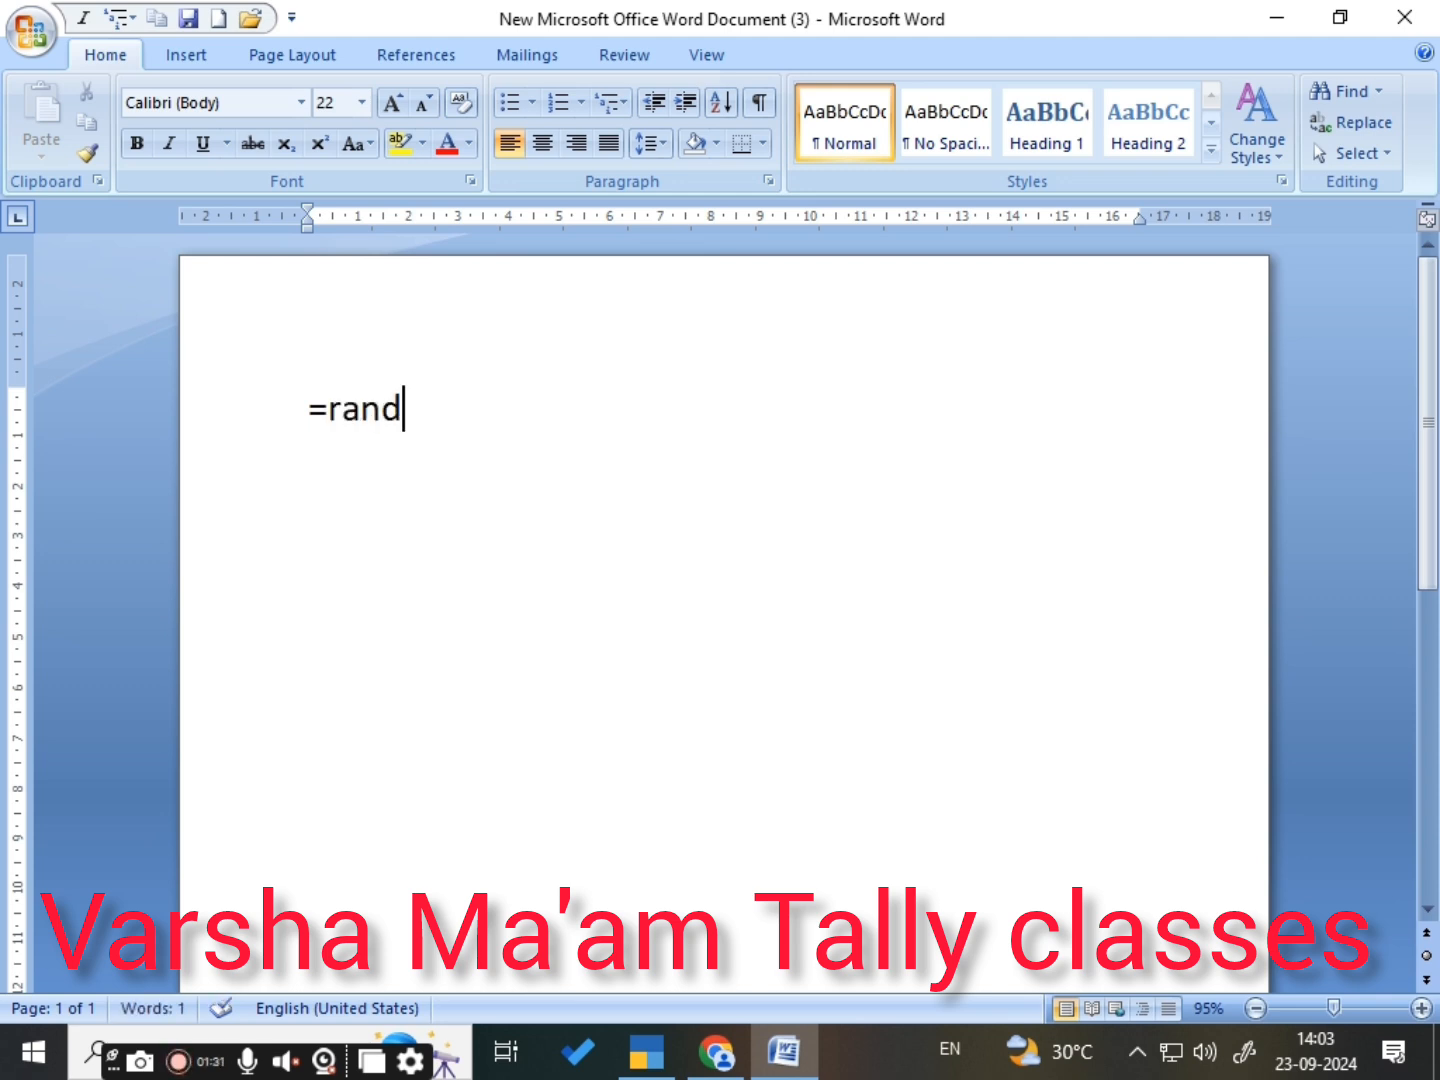
text(())
key(Return)
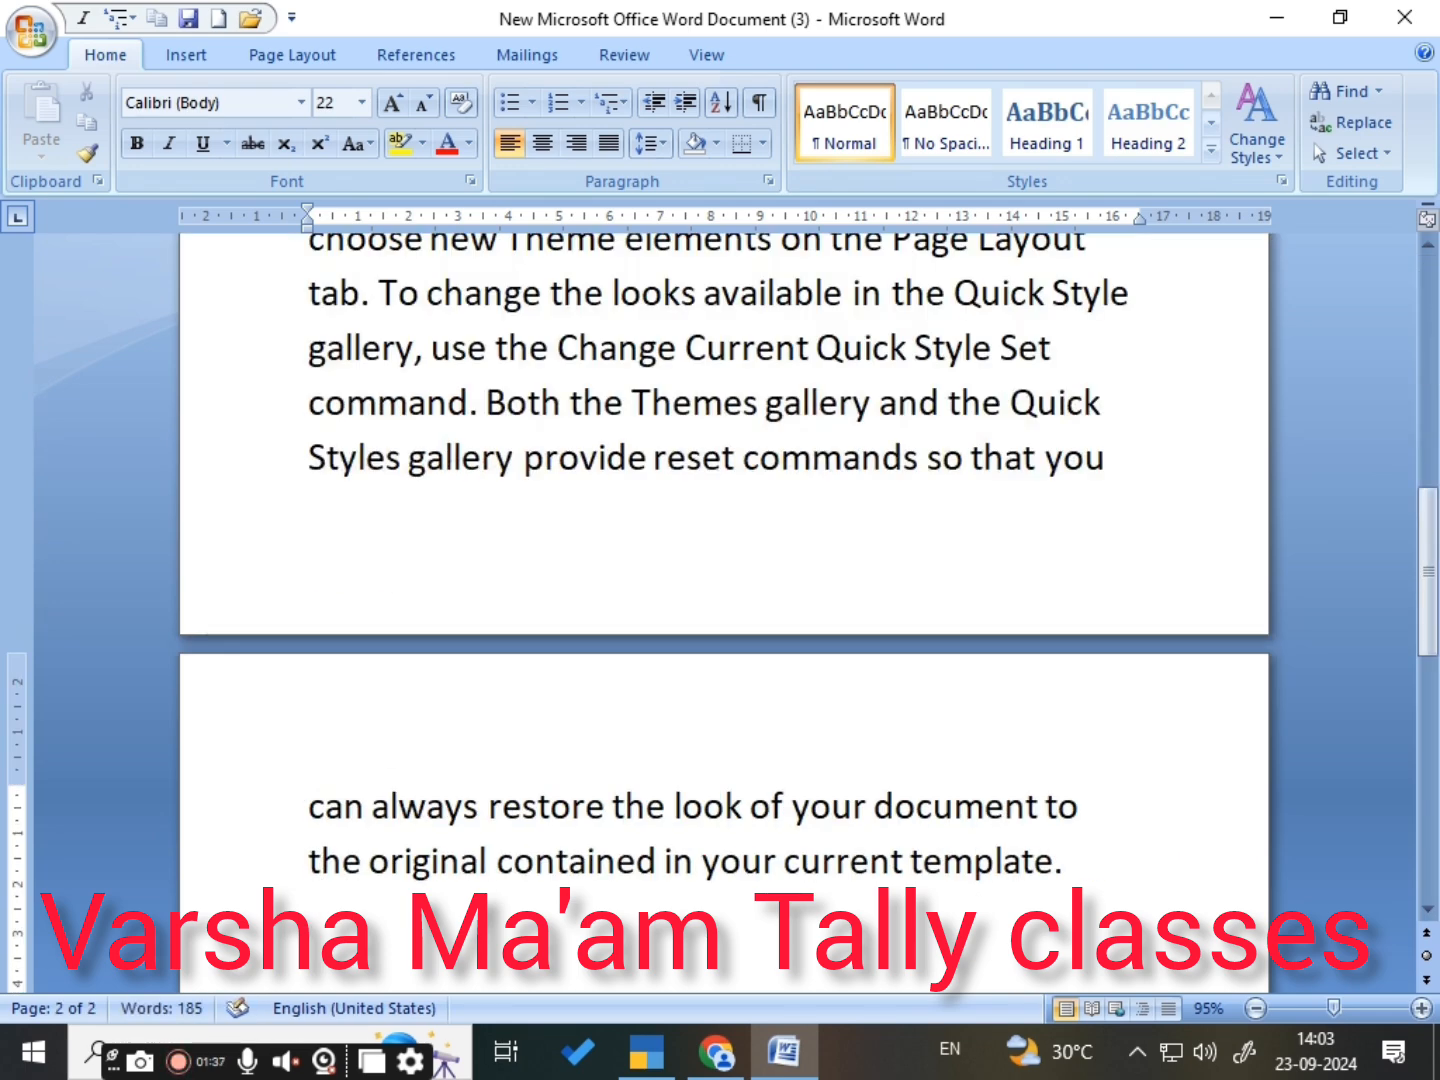
- Look through the generated sample paragraphs across both pages and return to the first paragraph
scroll(202, 268, up, 4)
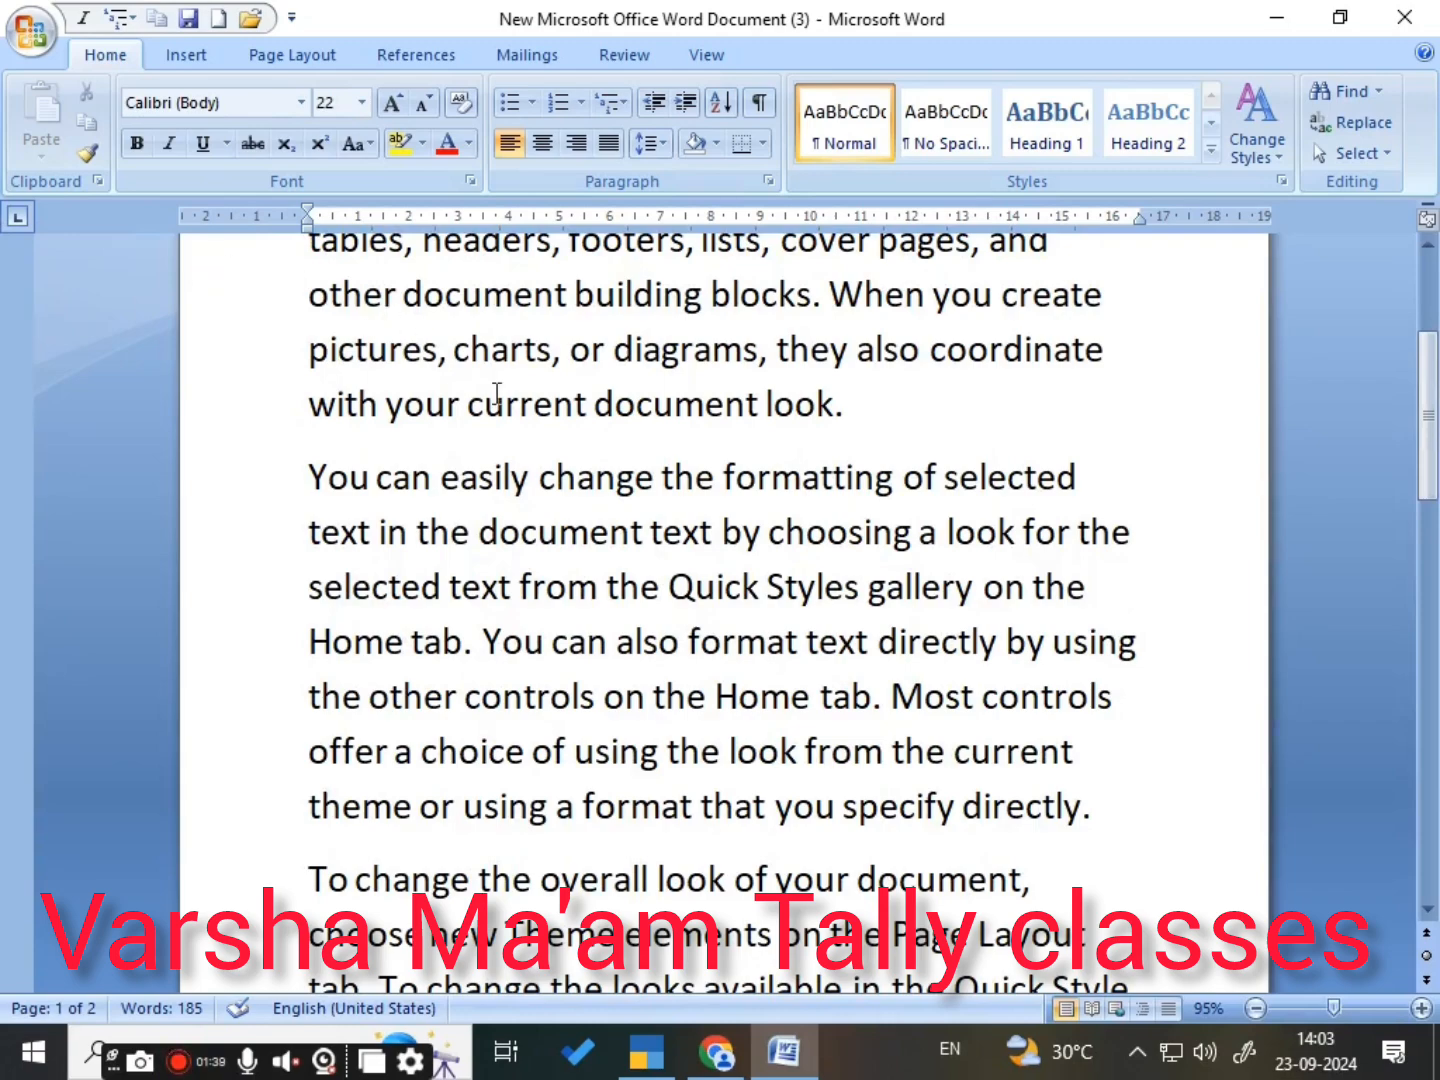
scroll(617, 560, up, 3)
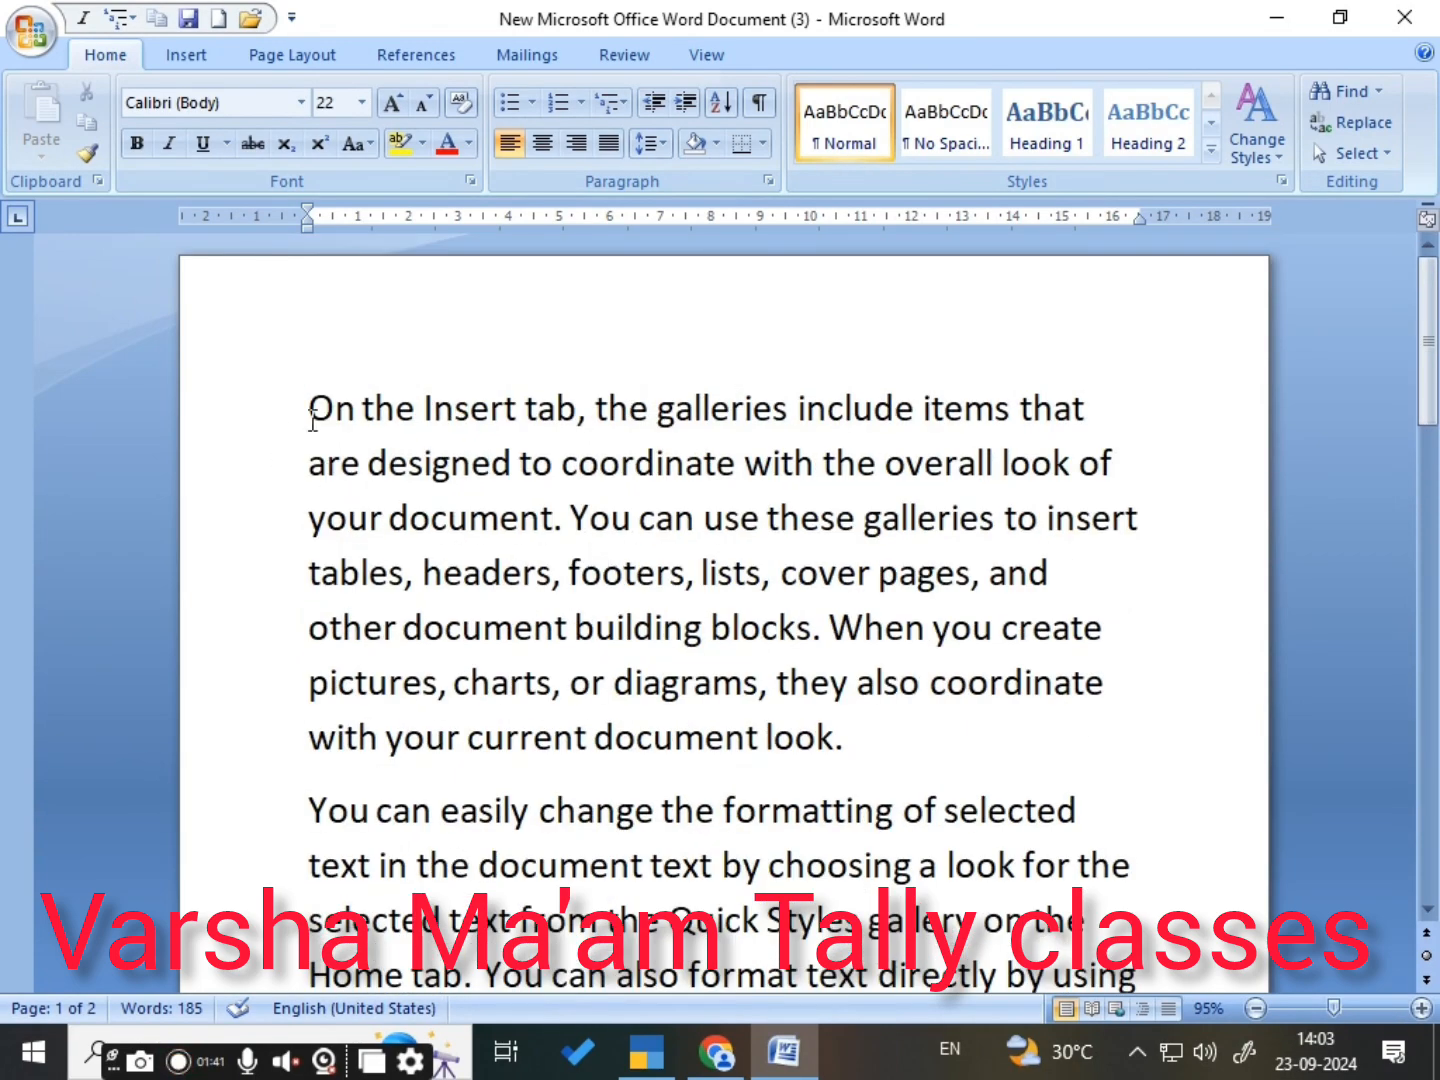
click(881, 742)
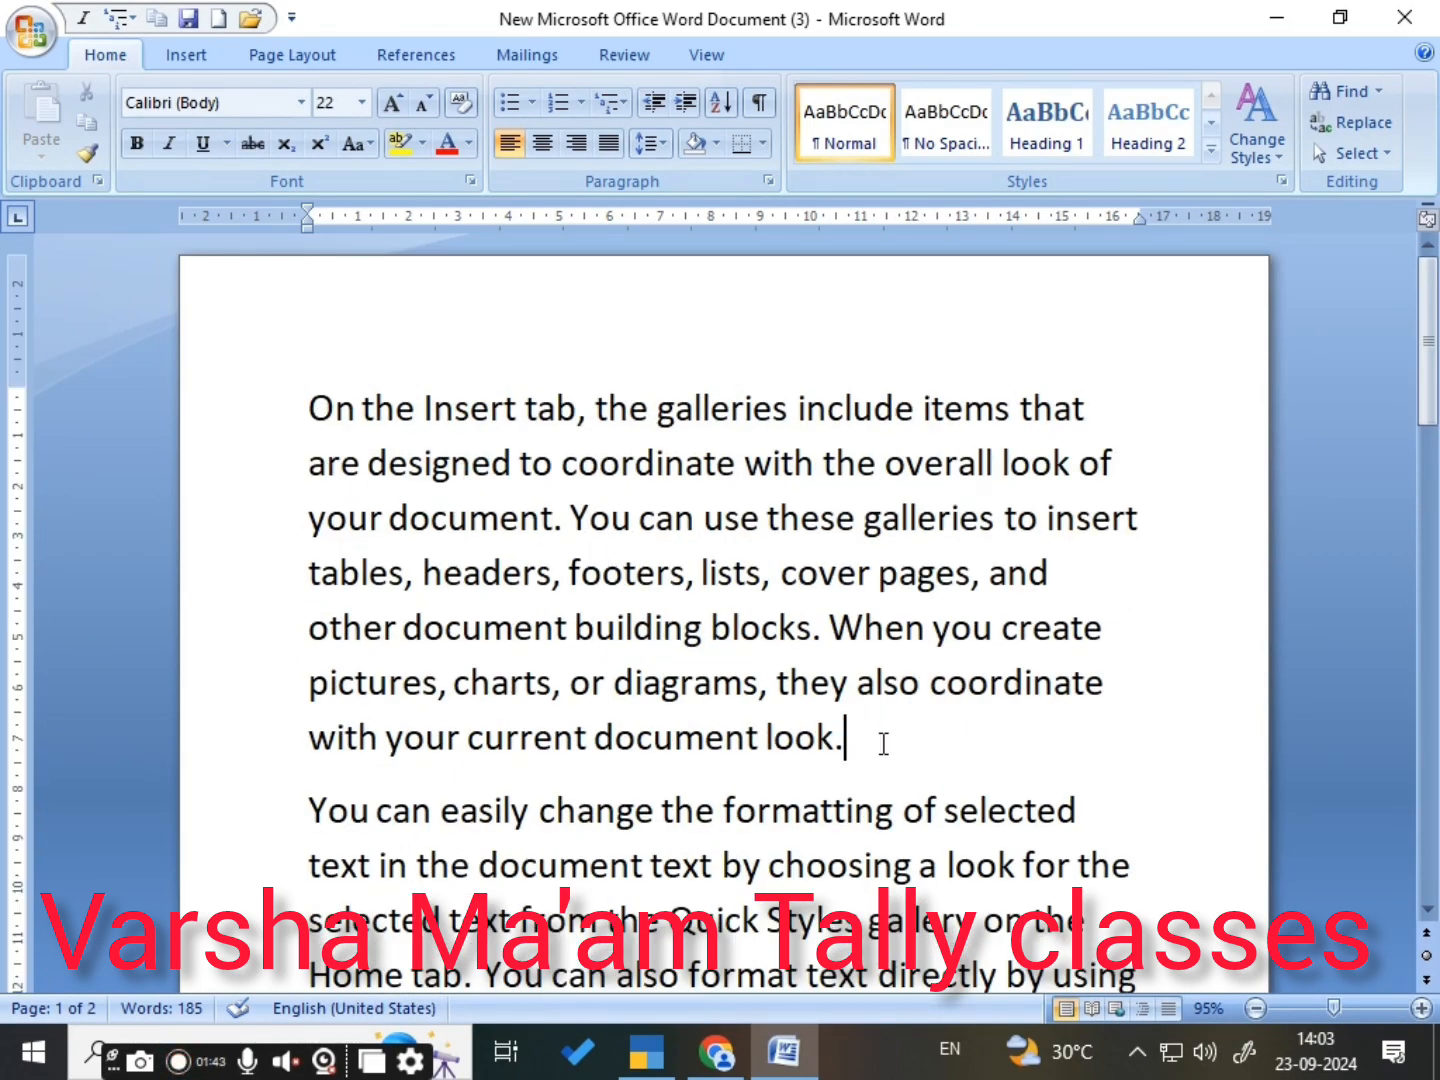
scroll(873, 751, down, 6)
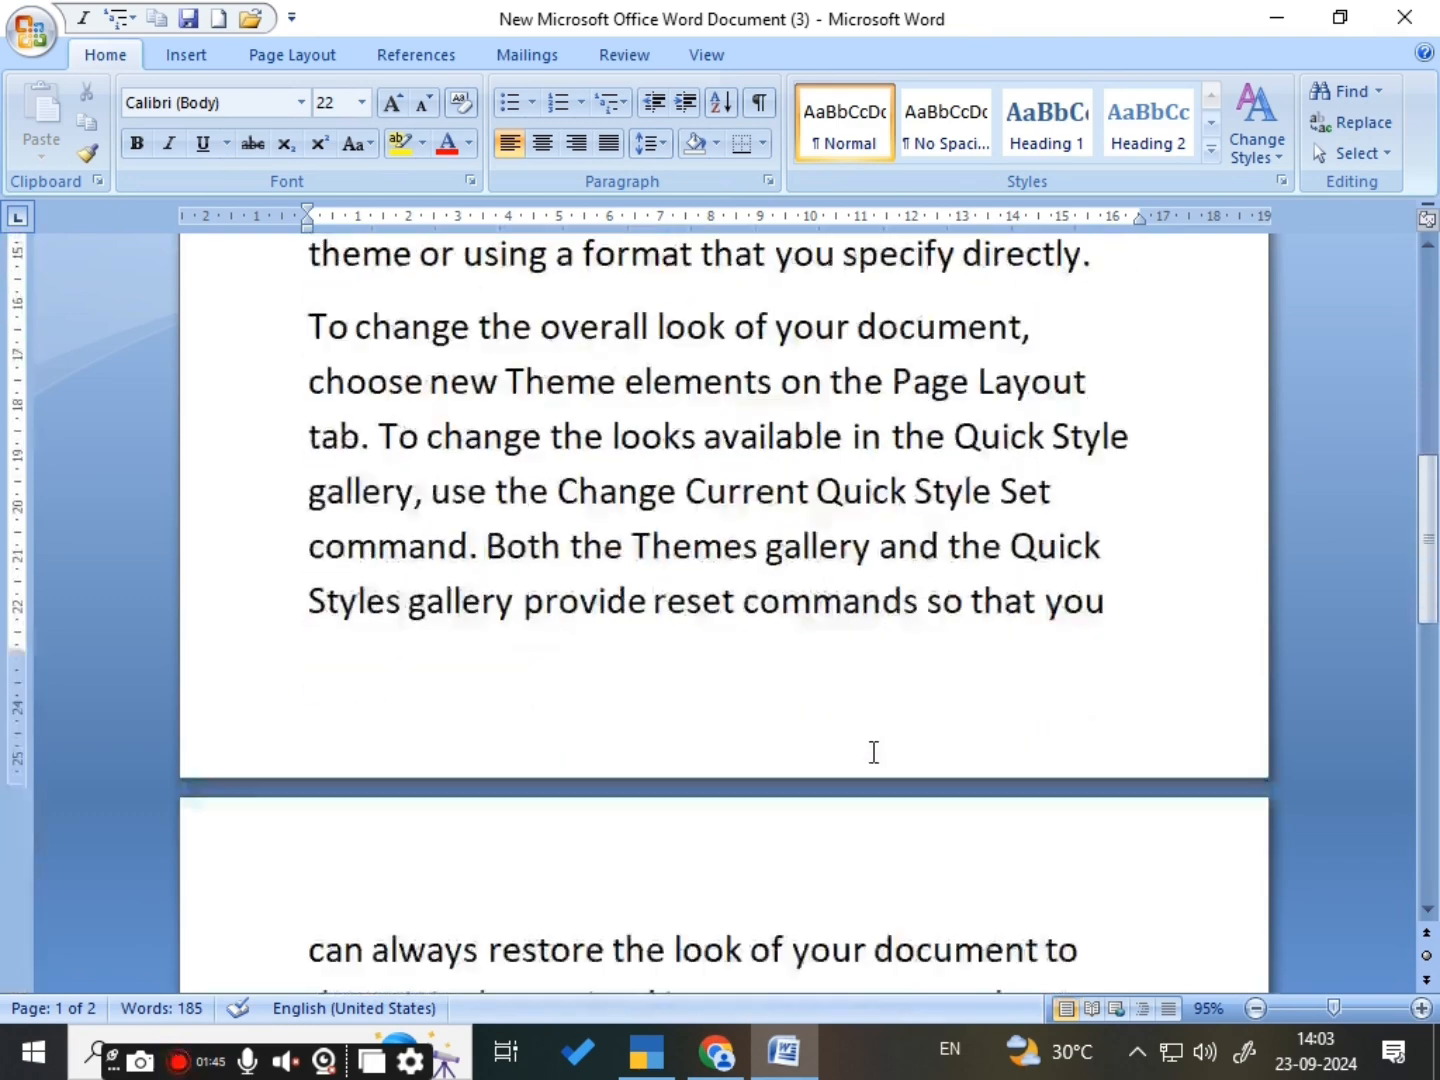
scroll(873, 751, up, 1)
scroll(873, 751, up, 4)
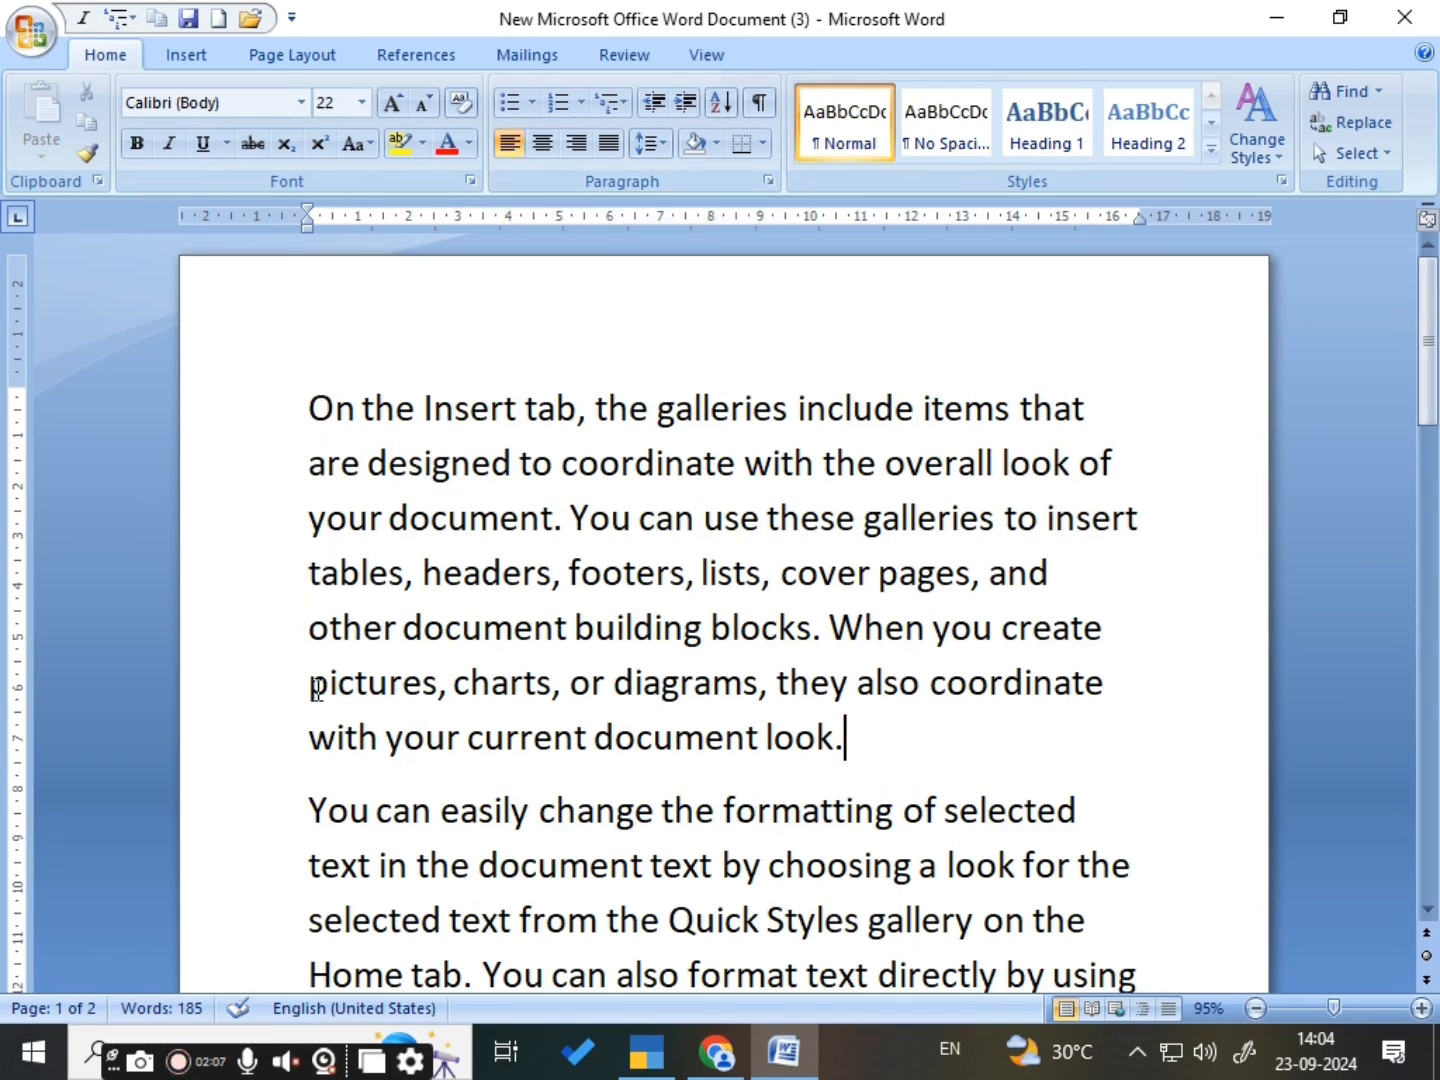
scroll(320, 590, down, 1)
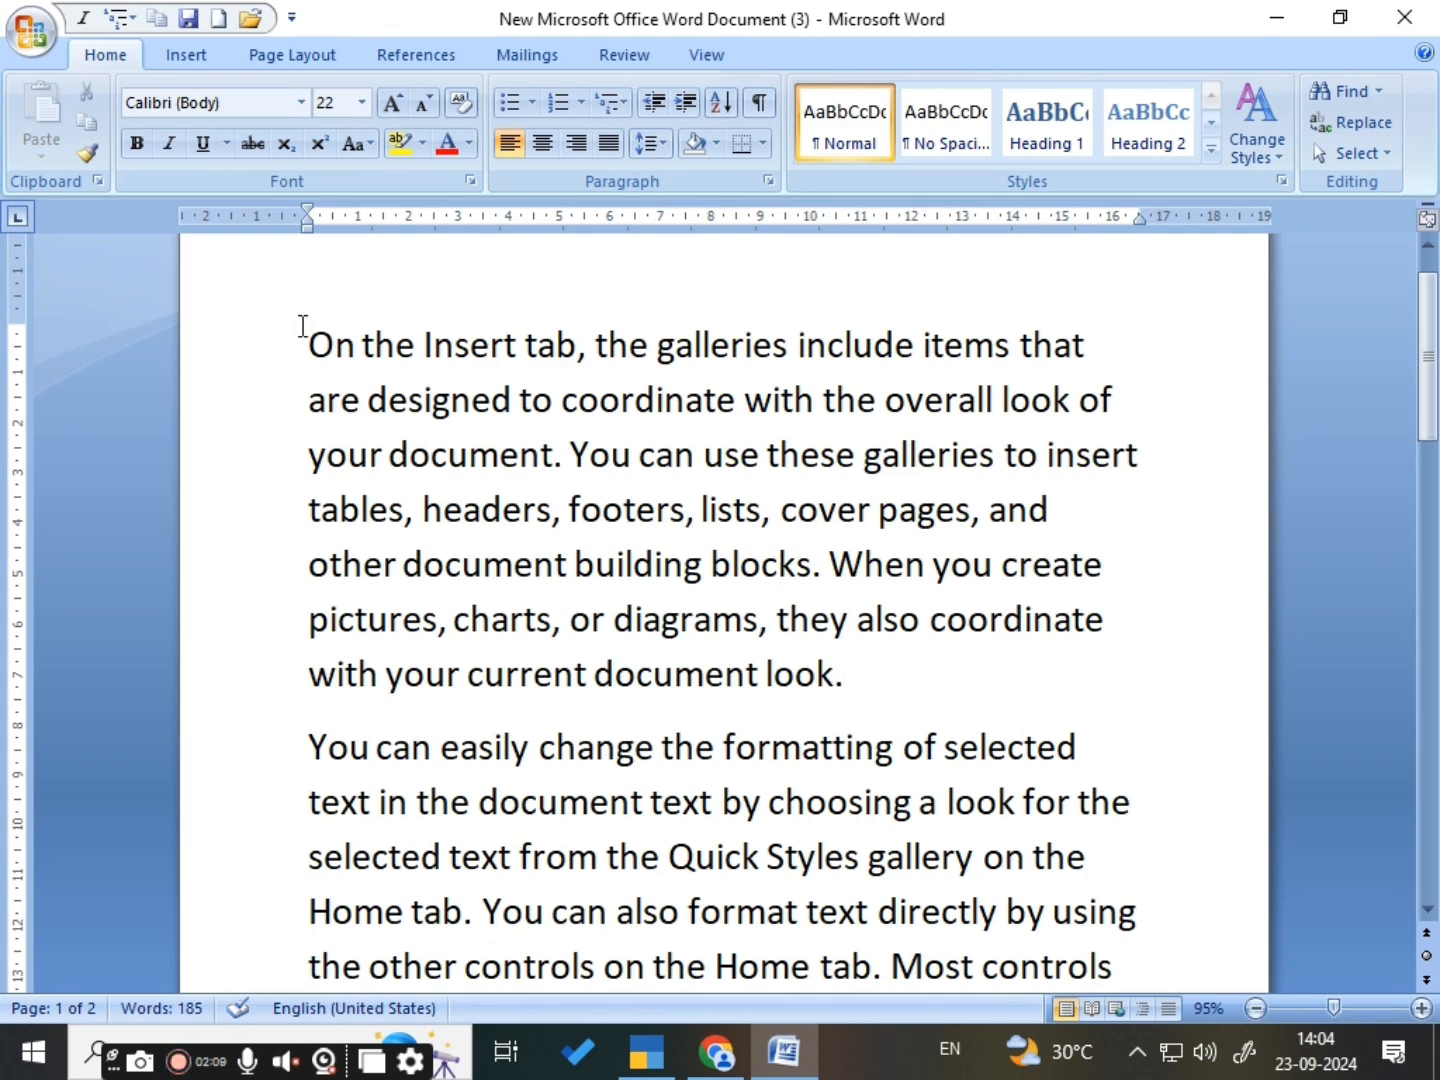
scroll(301, 605, down, 3)
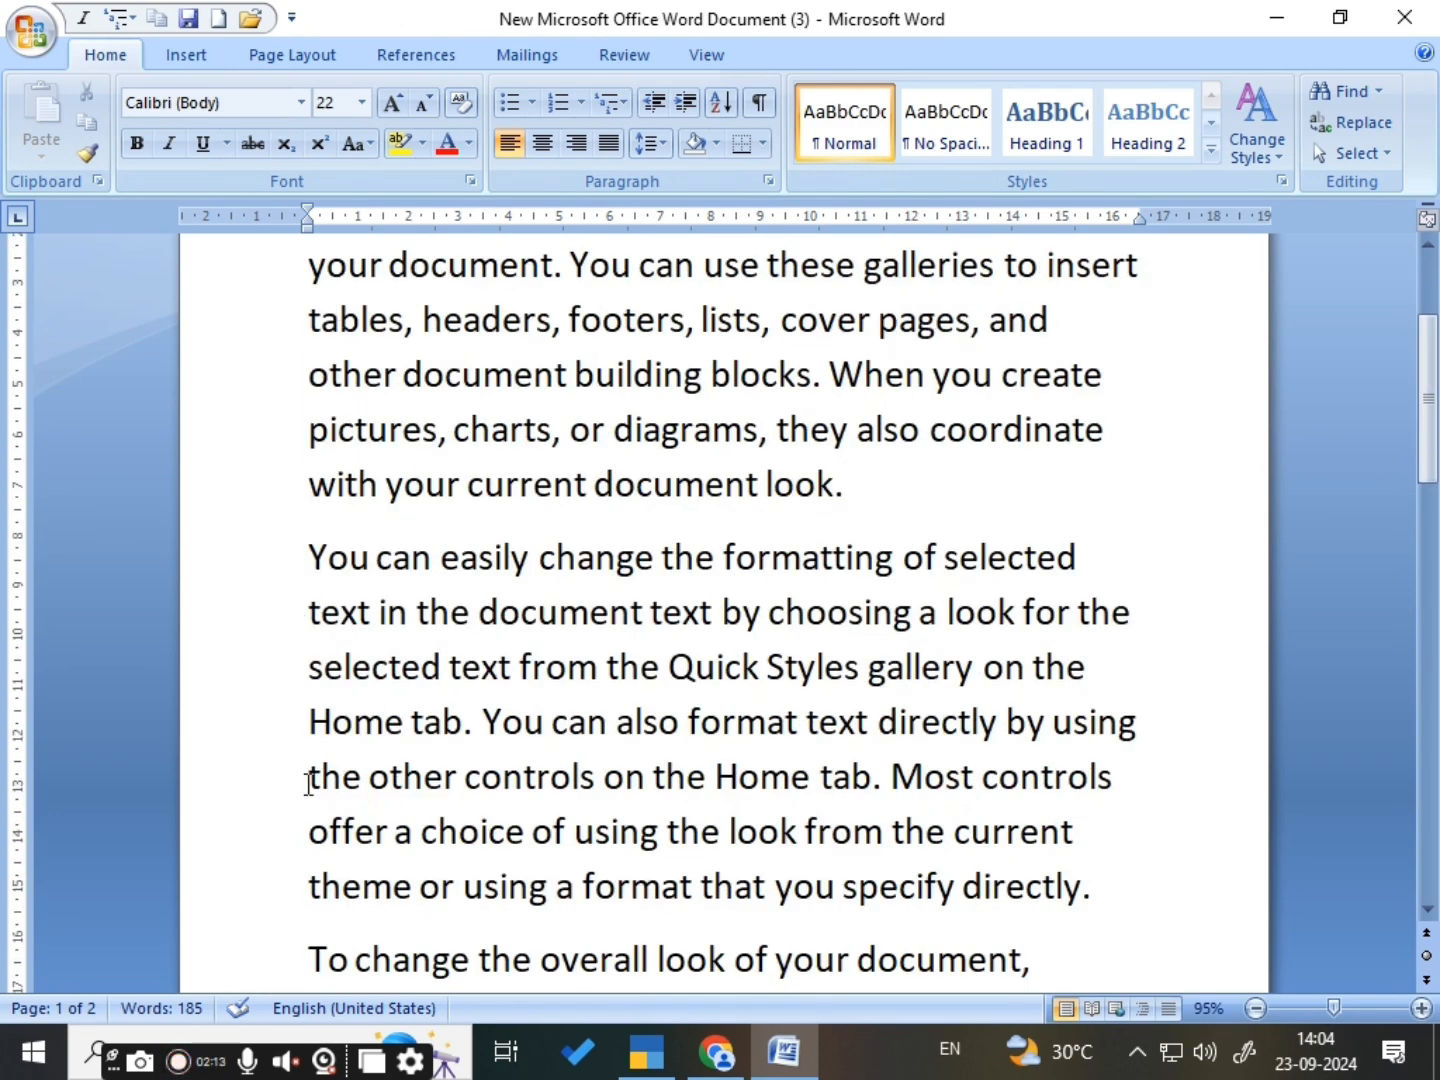
scroll(455, 785, up, 4)
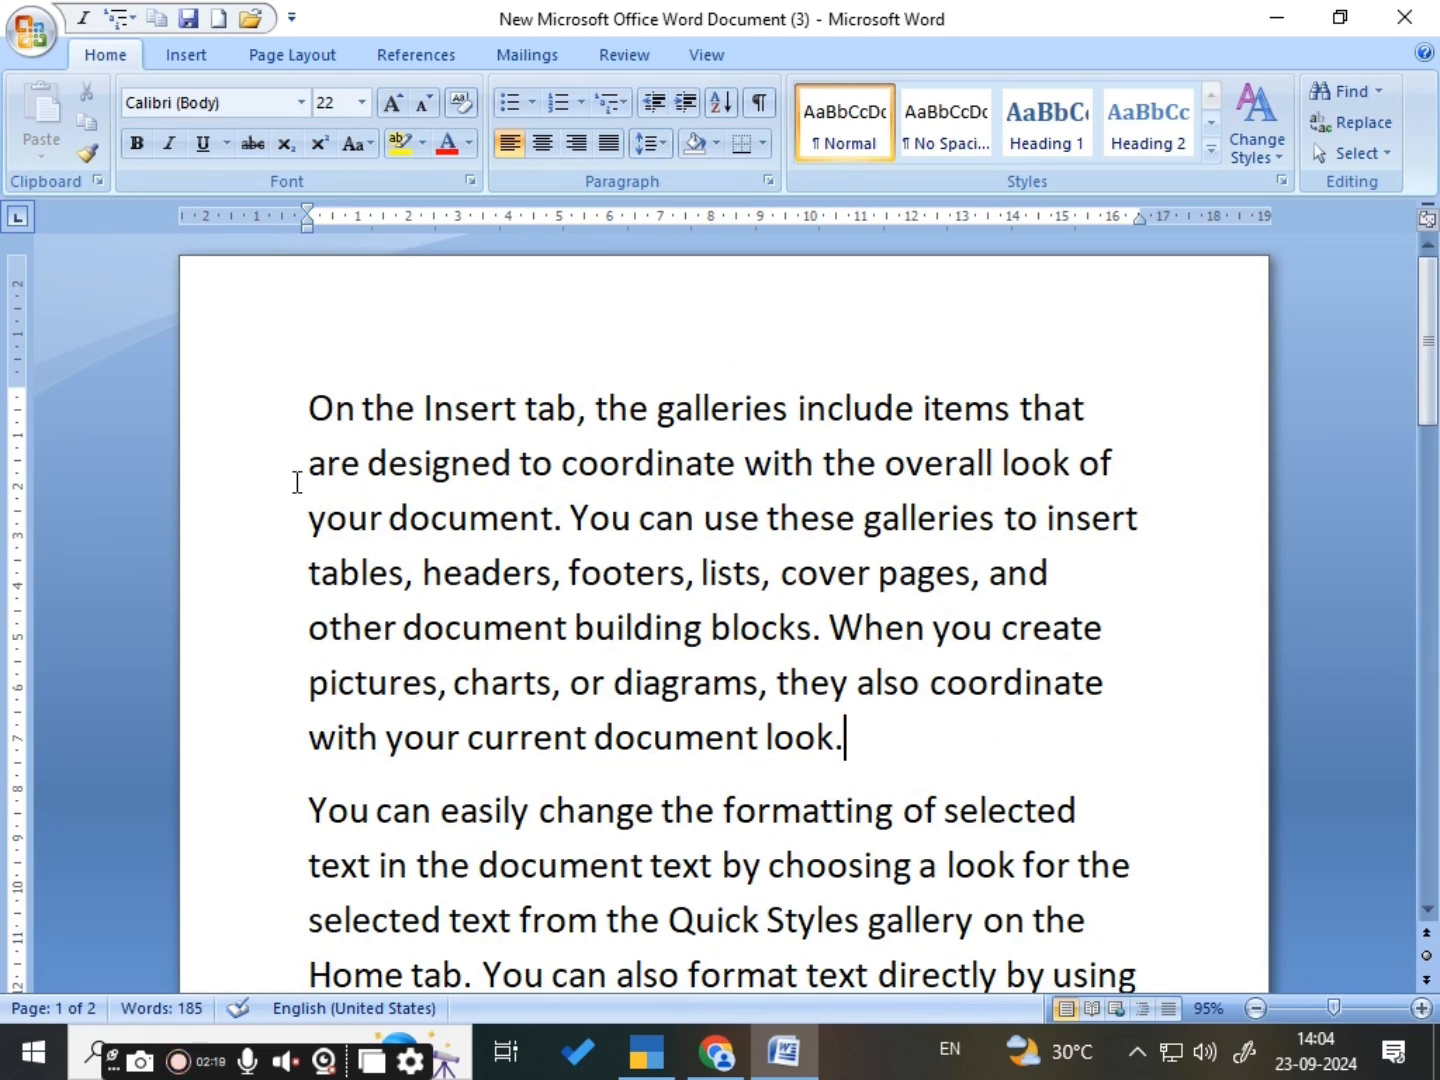
- Center-align the first paragraph, which begins with "On the Insert tab"
drag(270, 428, 856, 812)
click(936, 769)
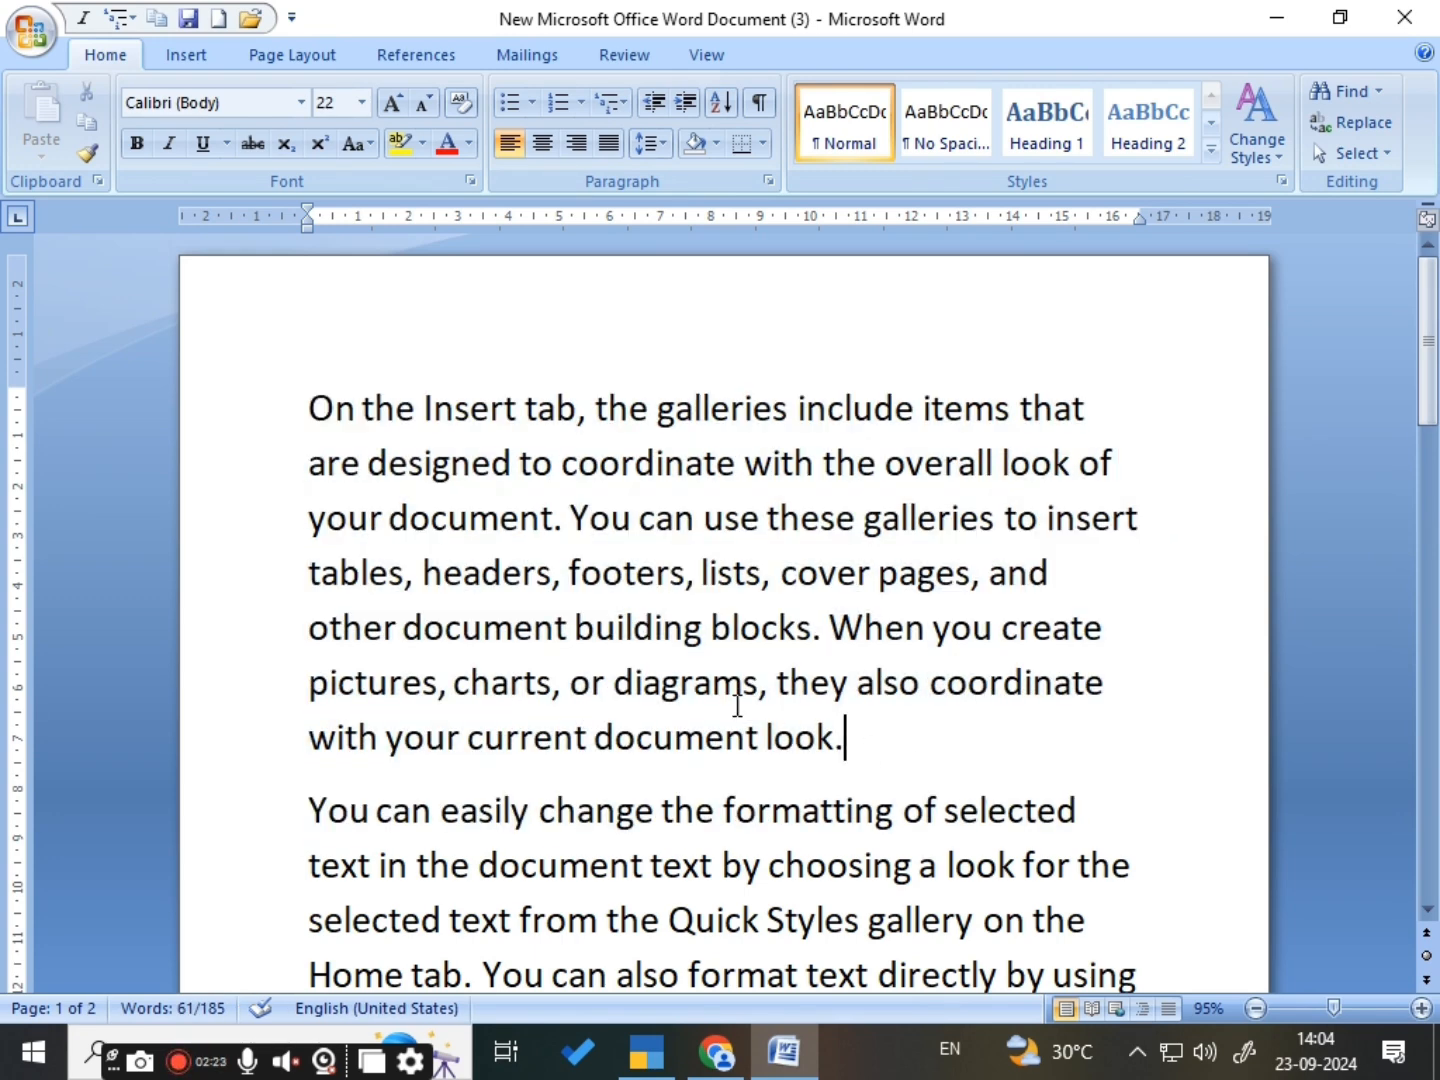
drag(264, 414, 860, 765)
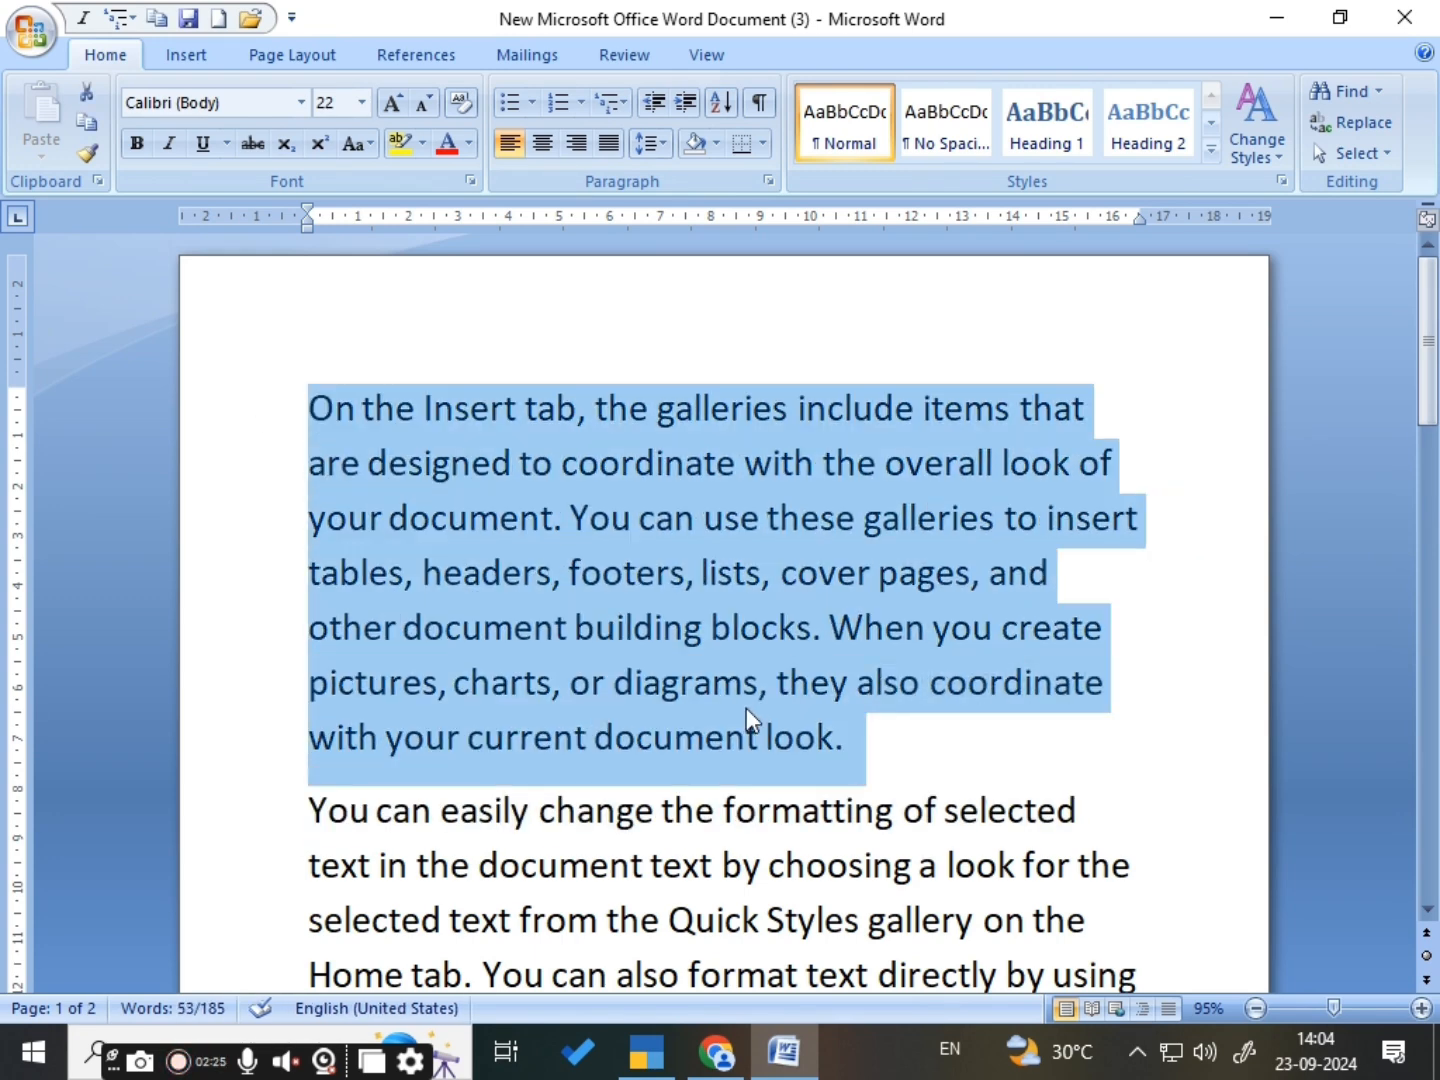
click(541, 145)
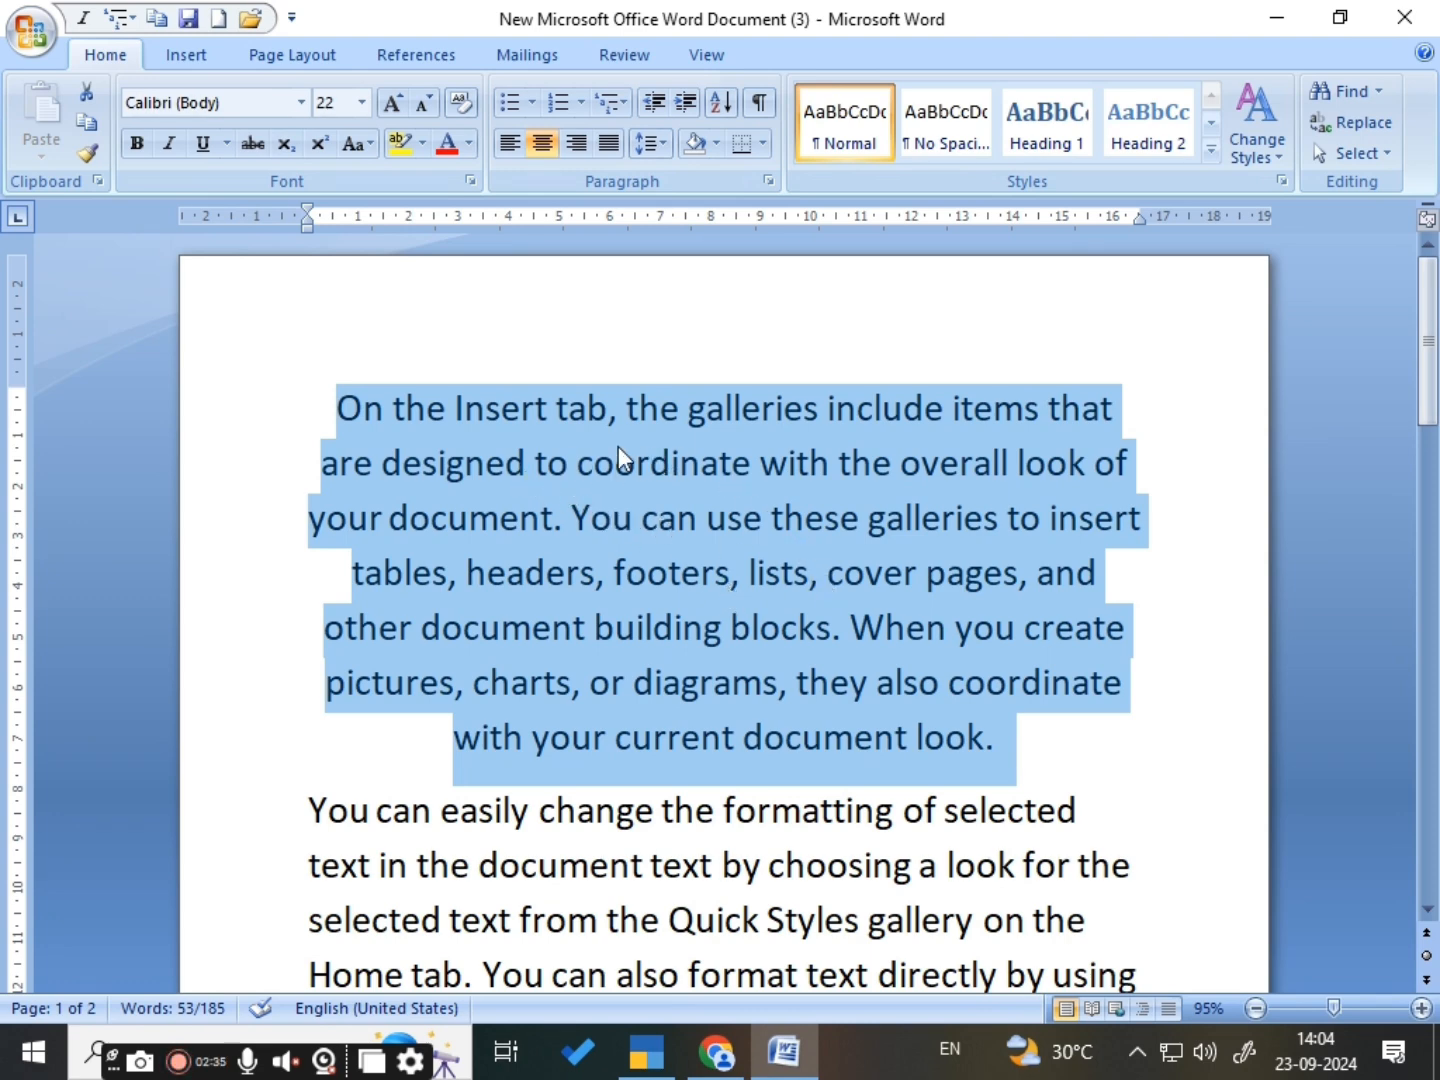
click(1050, 768)
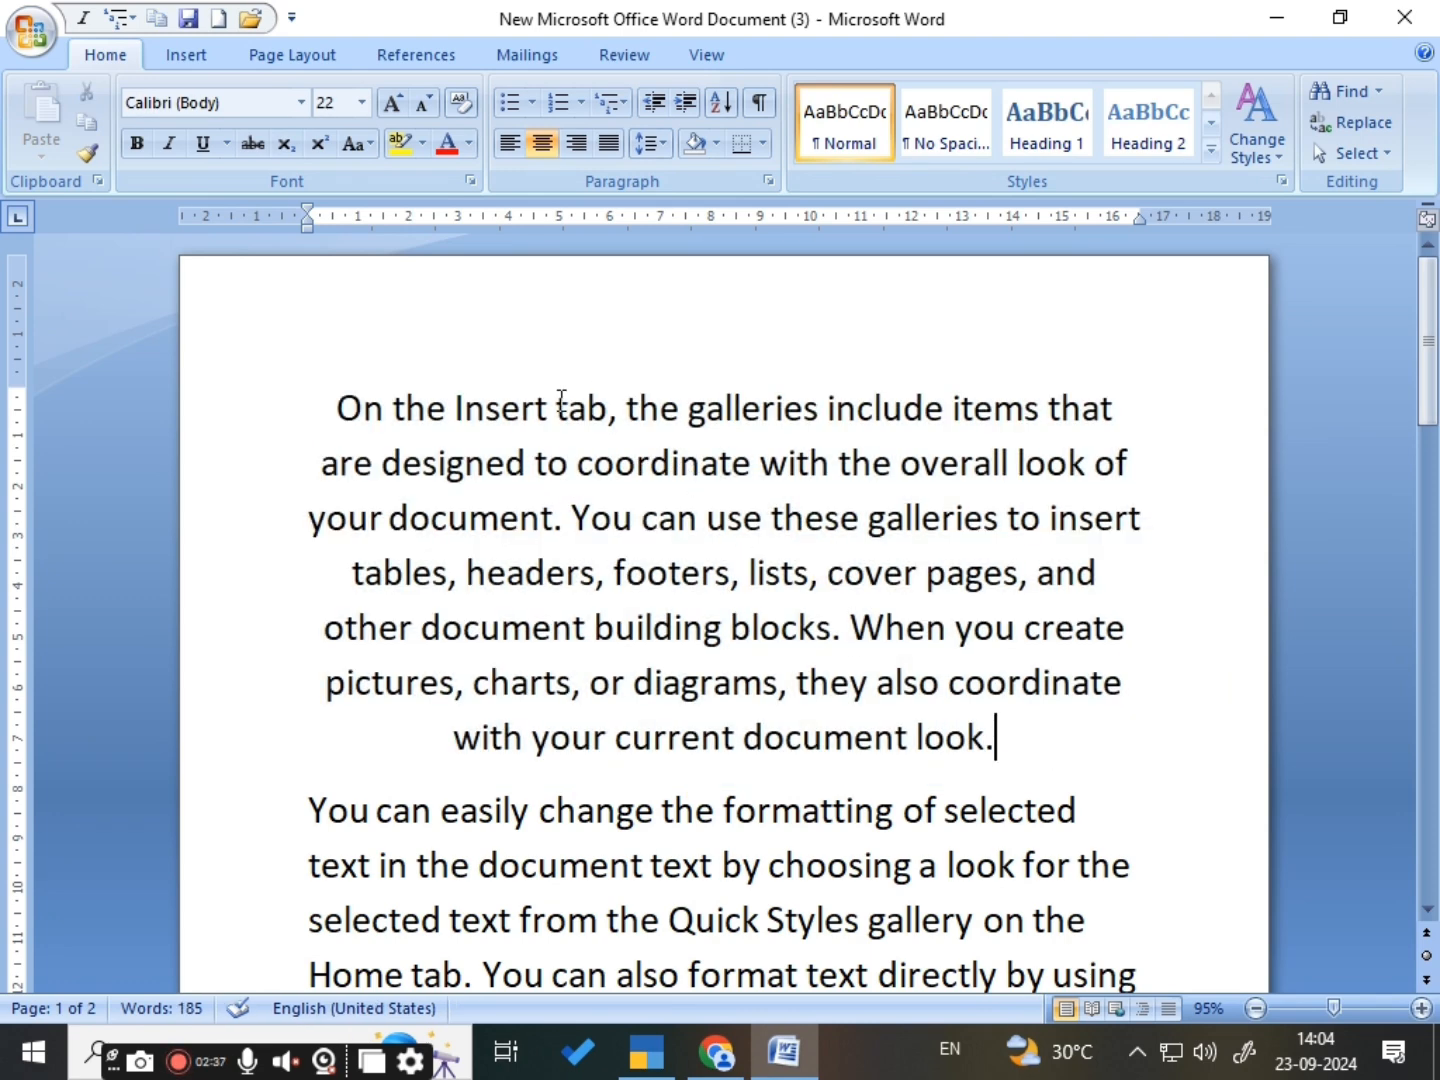
- Add two empty lines above the first paragraph and write a left-aligned "Computer notes" heading on the first one
click(333, 400)
key(Return)
key(Return)
click(357, 386)
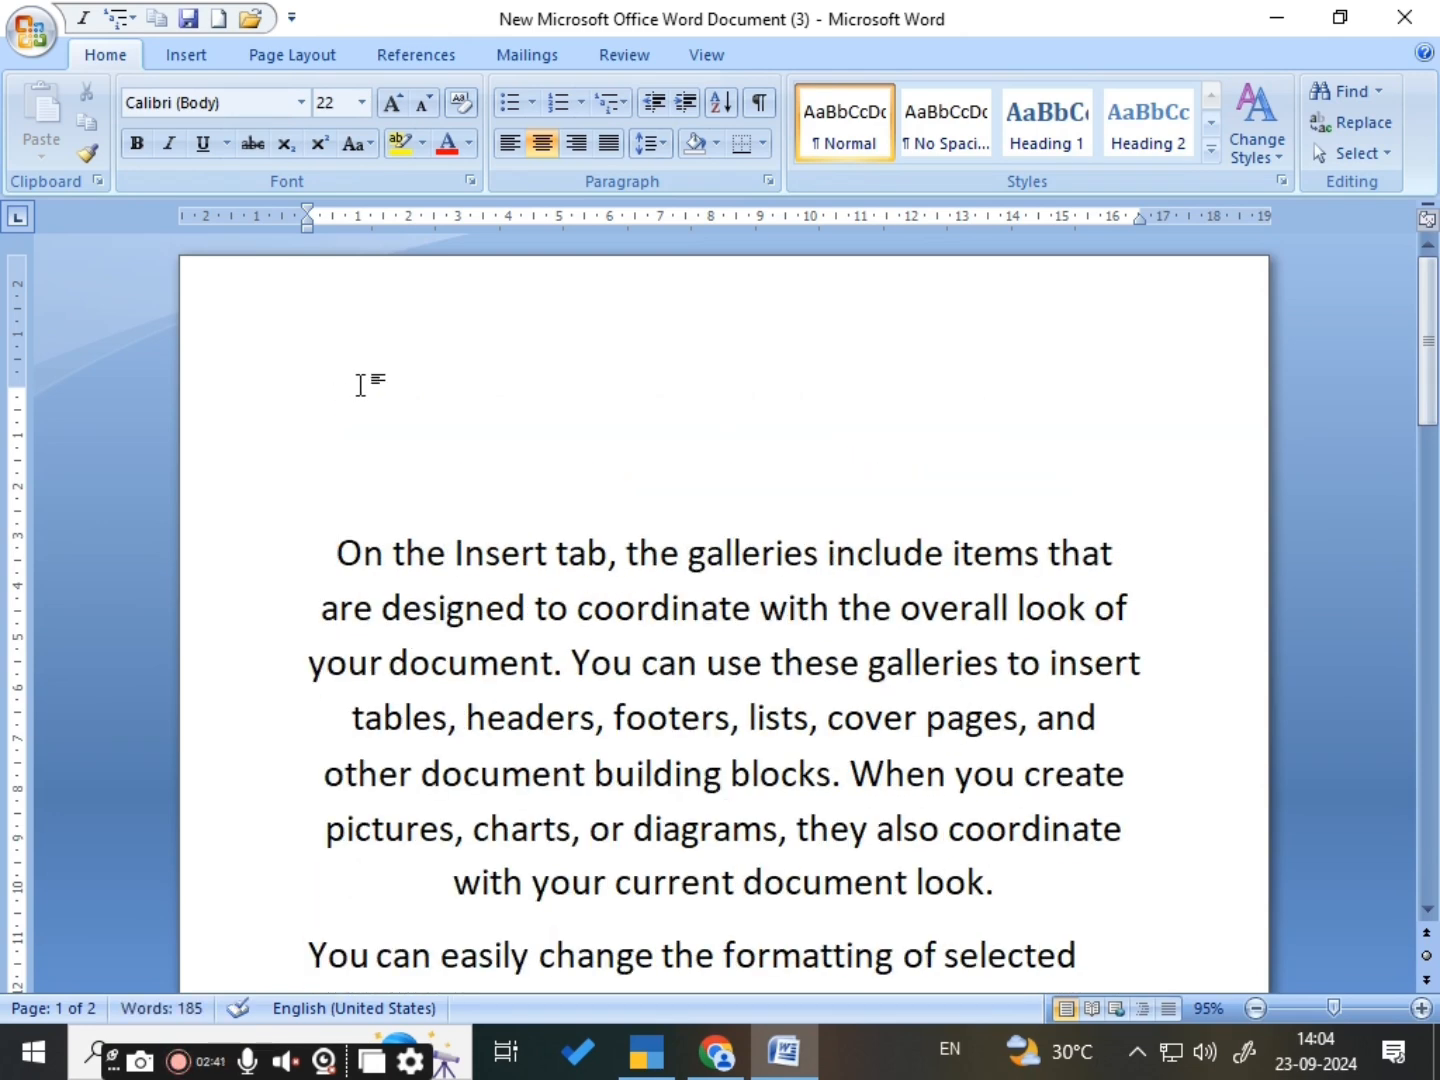
click(509, 144)
text(c)
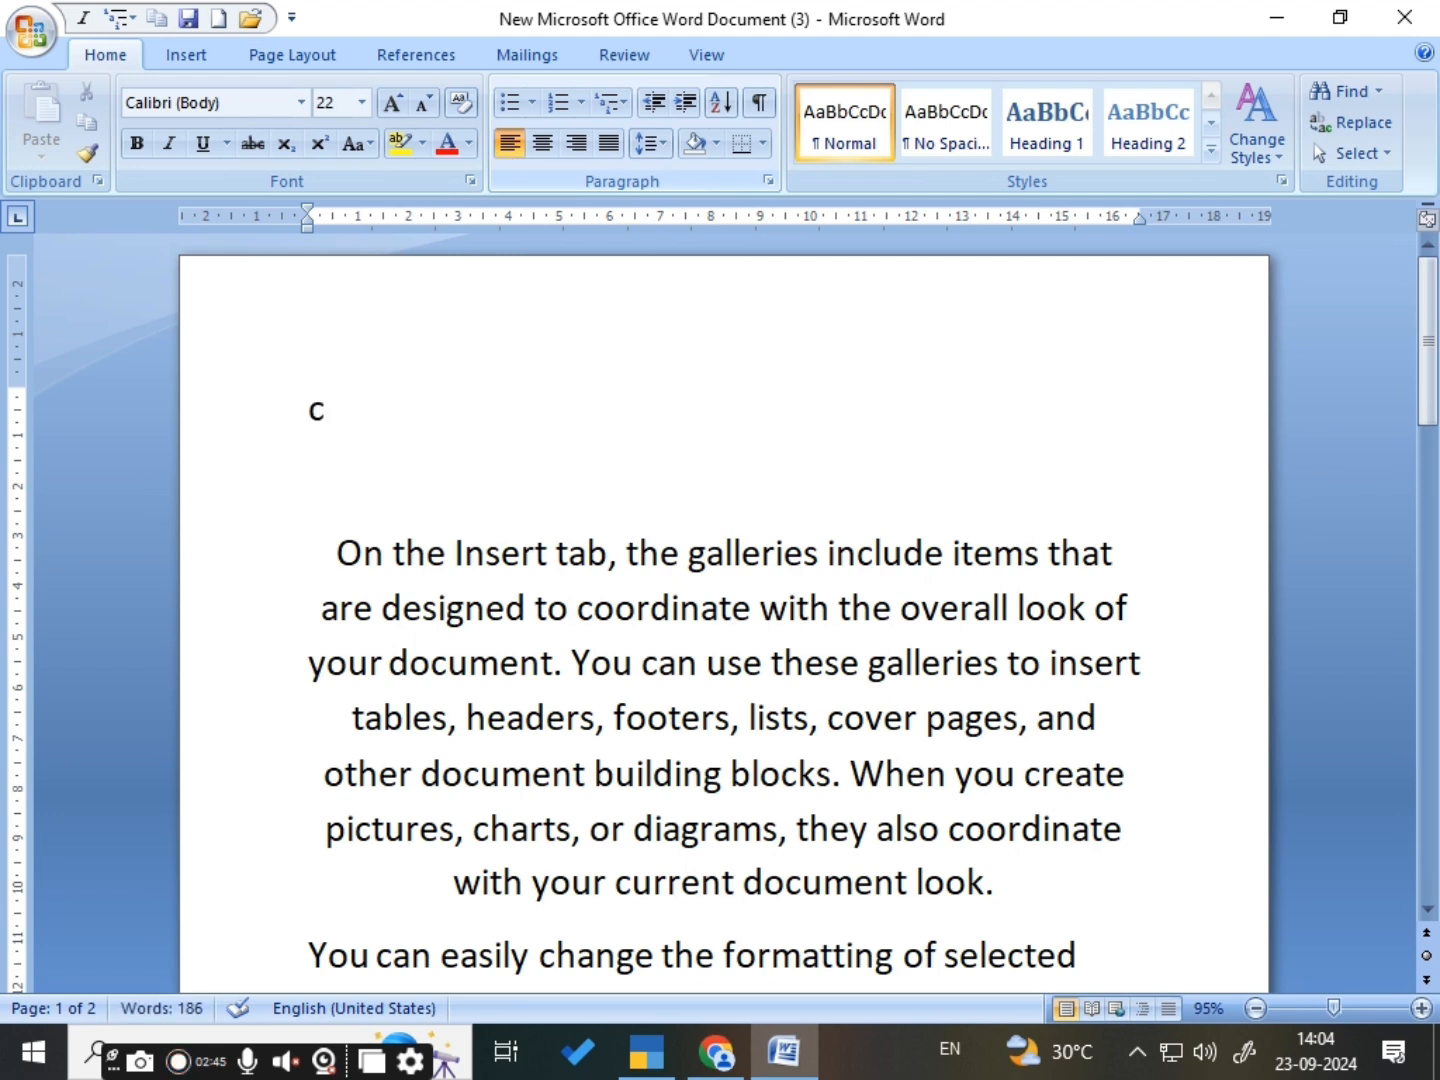
text(omputer)
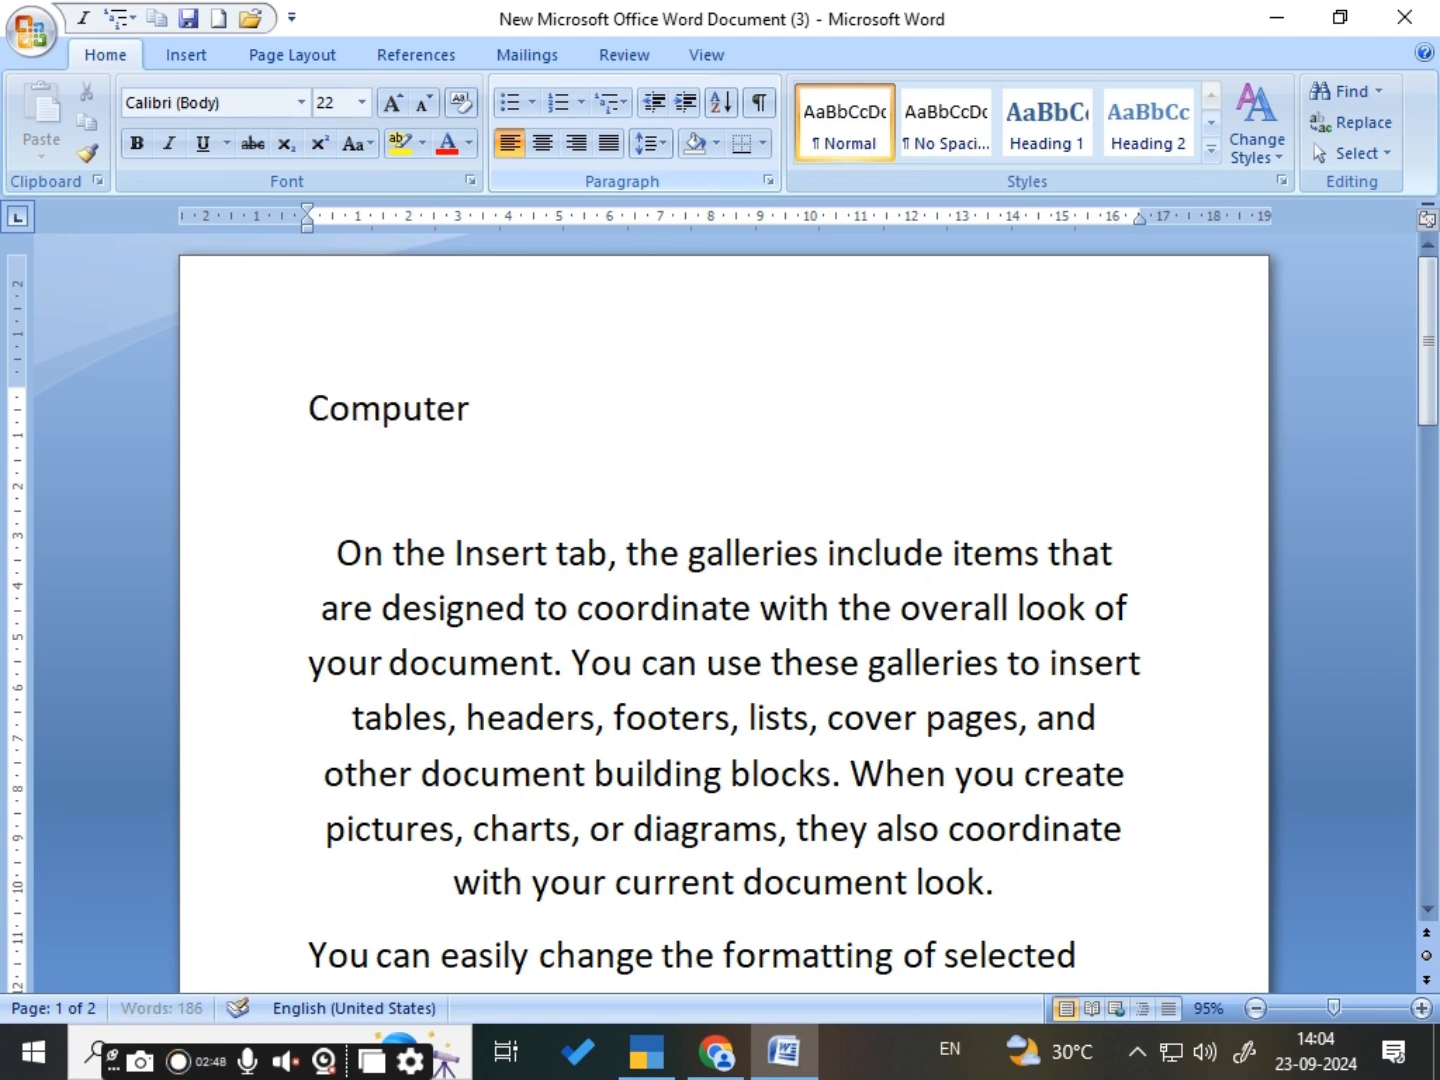
text( notes)
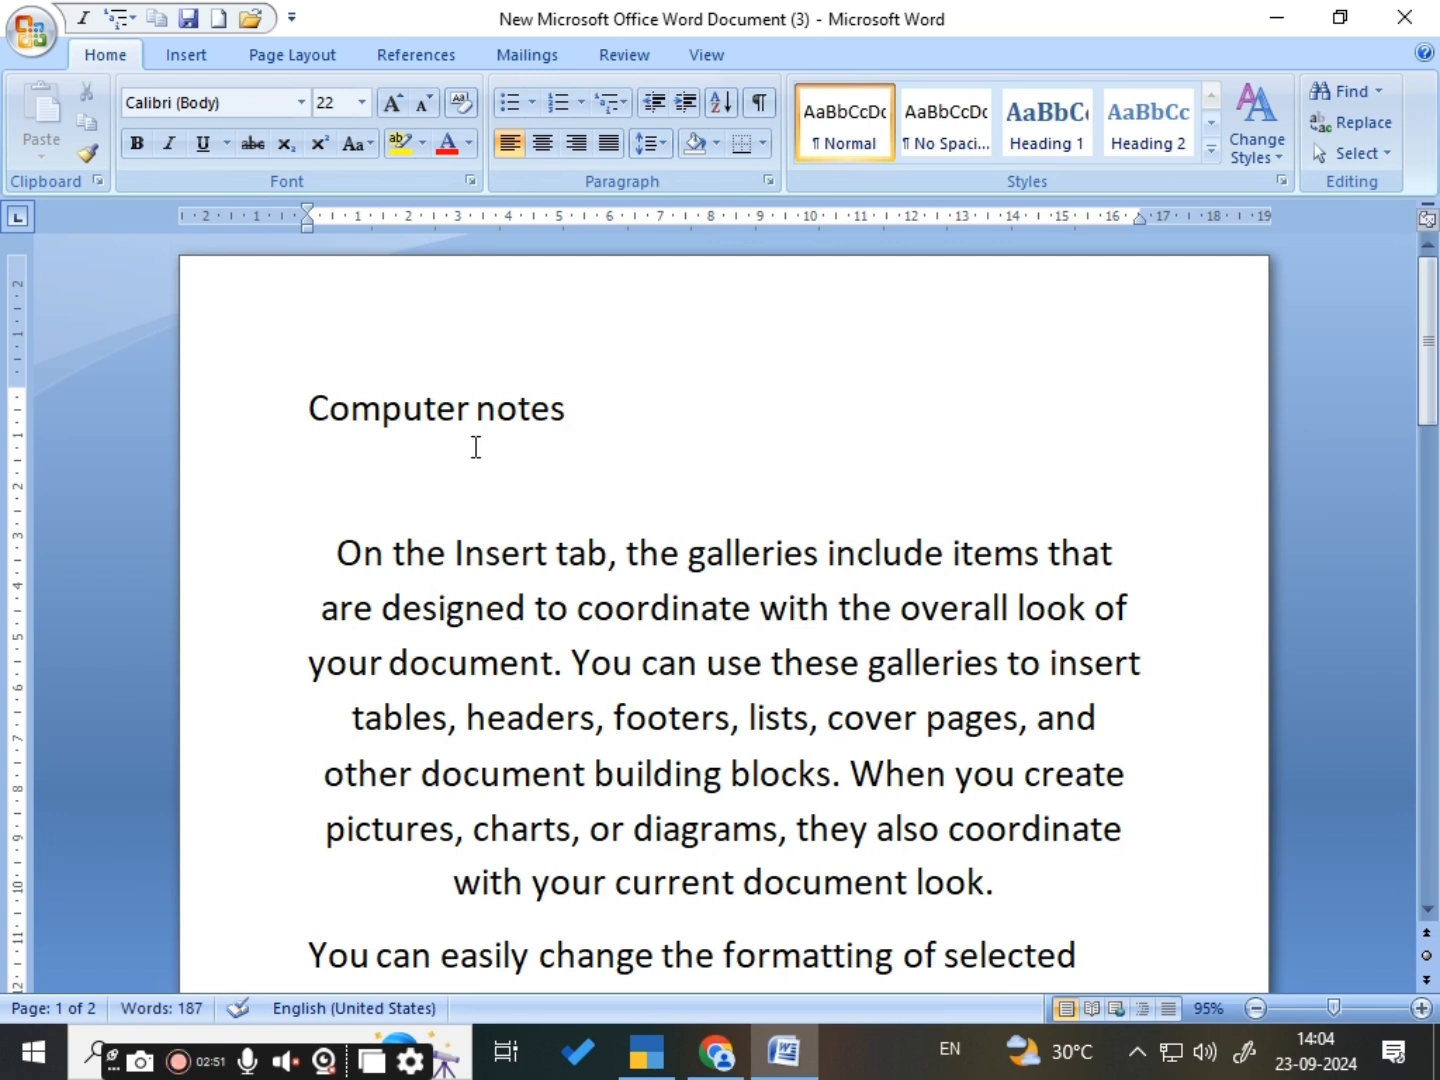
- Center-align the "Computer notes" heading
click(257, 405)
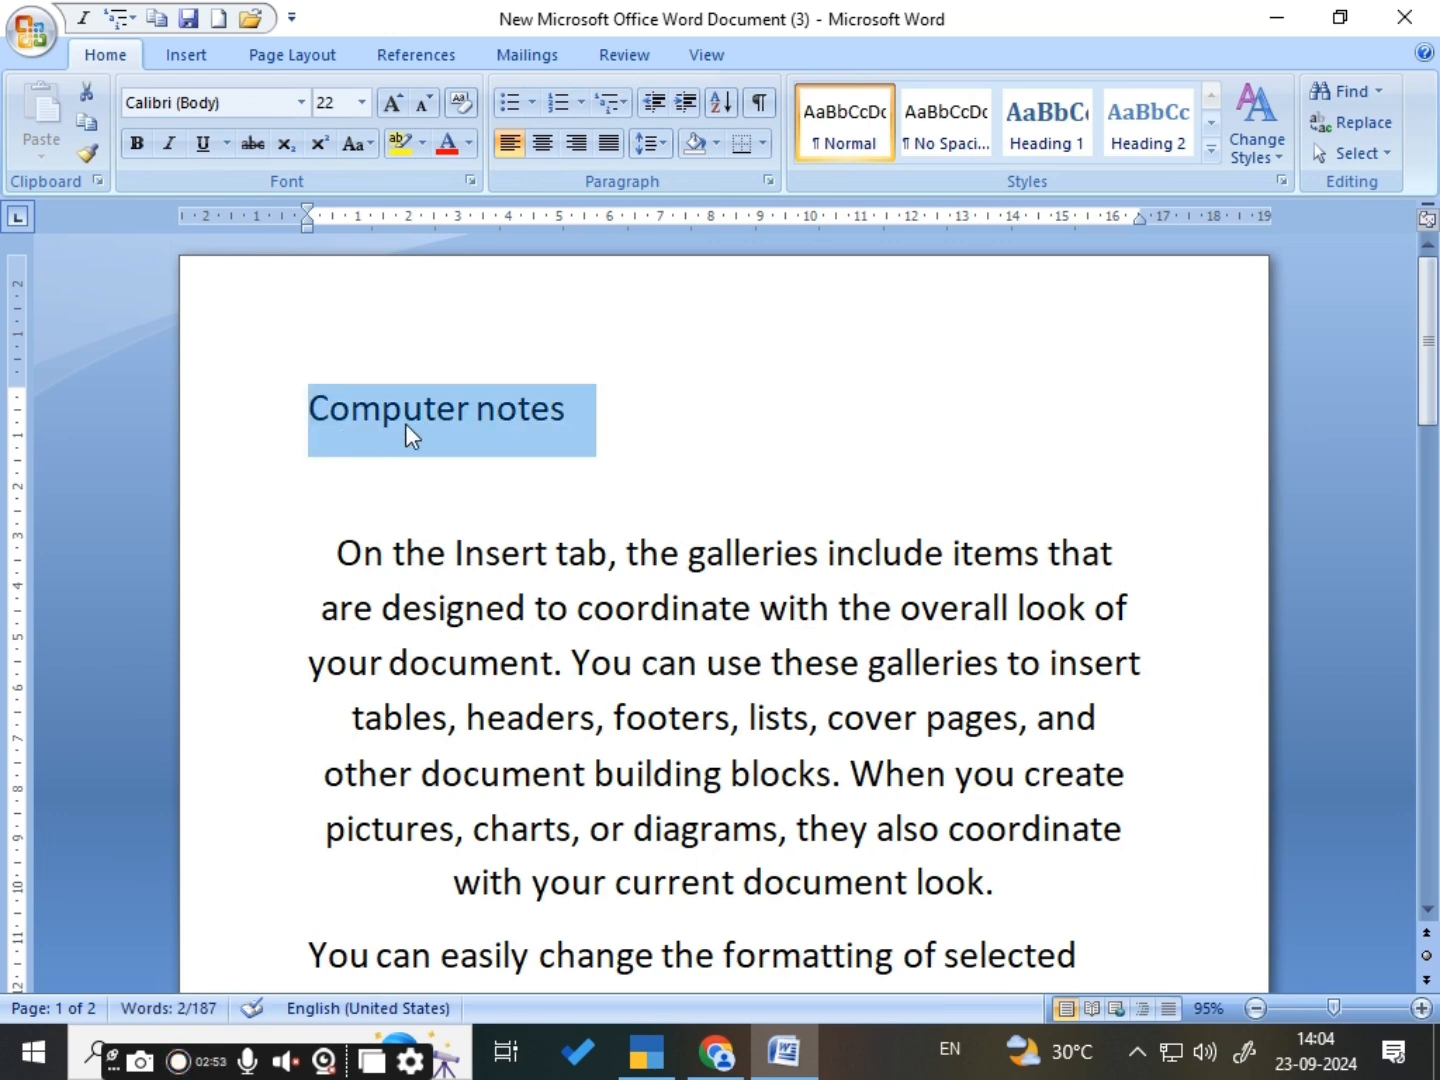
click(543, 146)
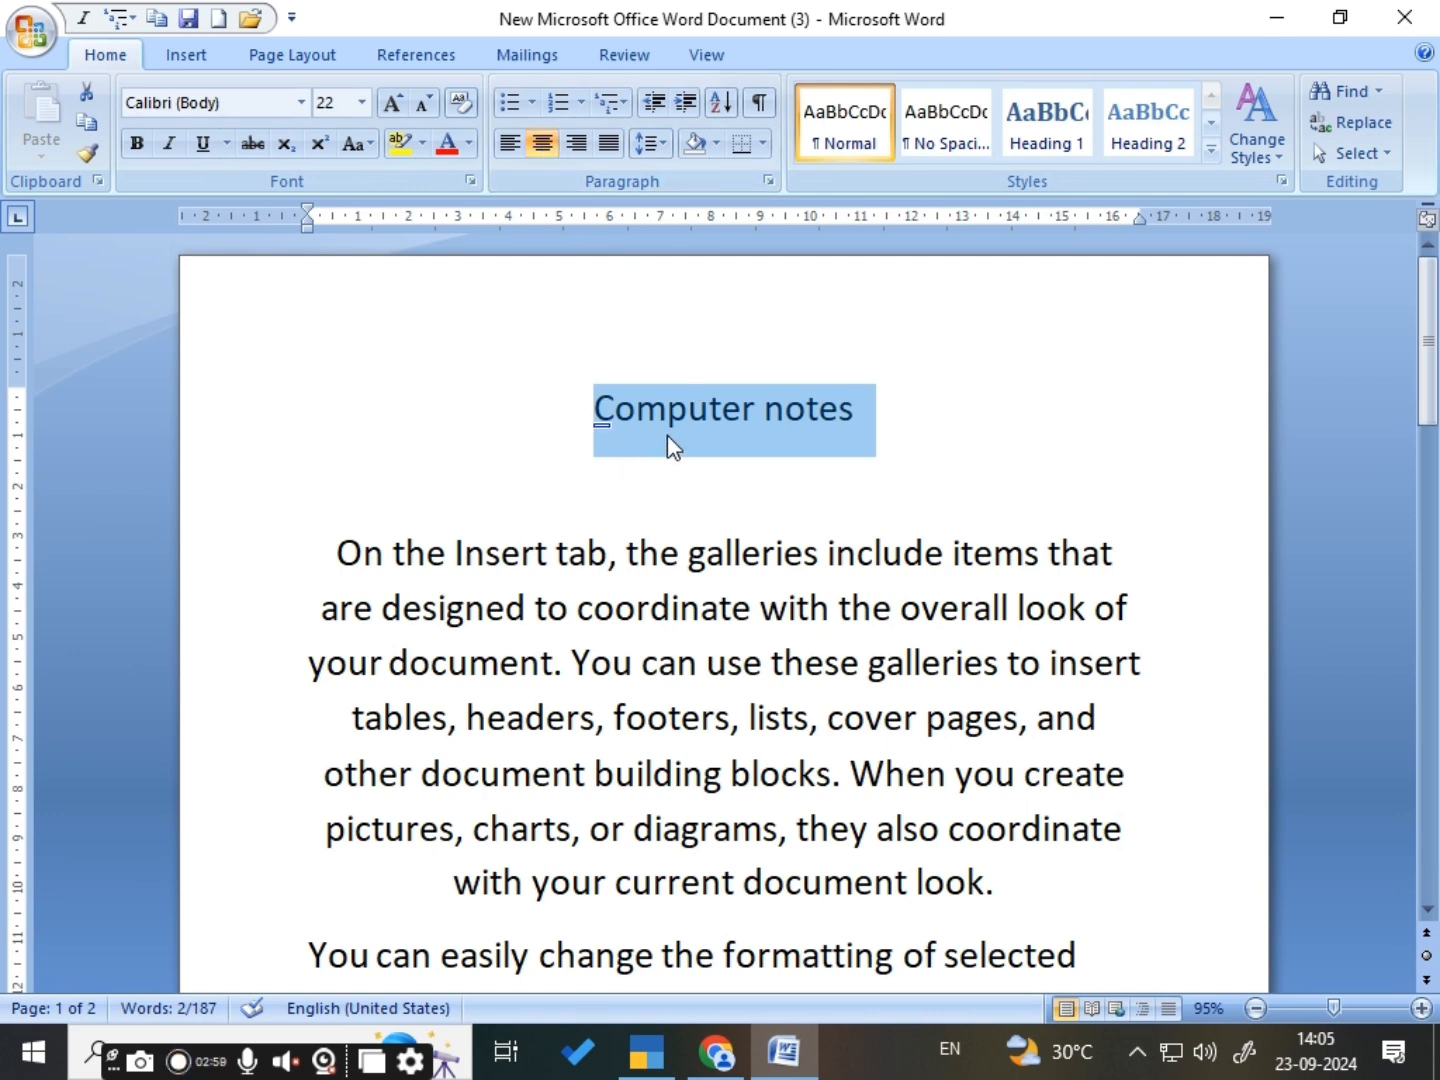
click(689, 463)
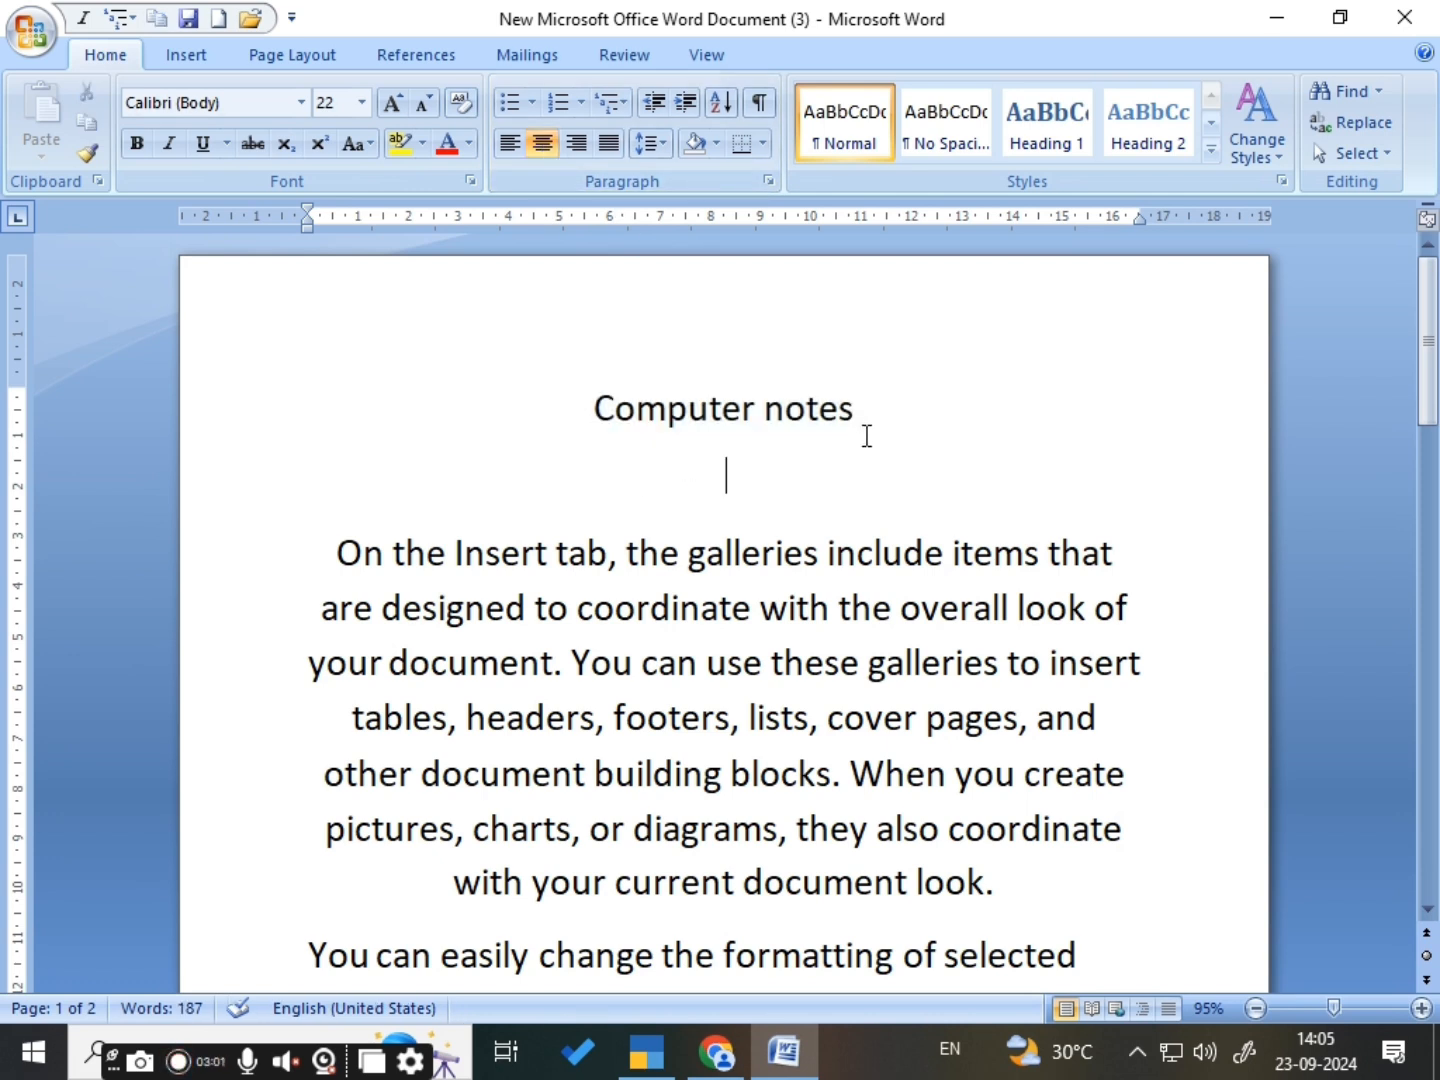
click(866, 436)
- Left-align the text below the heading, from the empty line through the start of the second paragraph
drag(328, 525, 1035, 948)
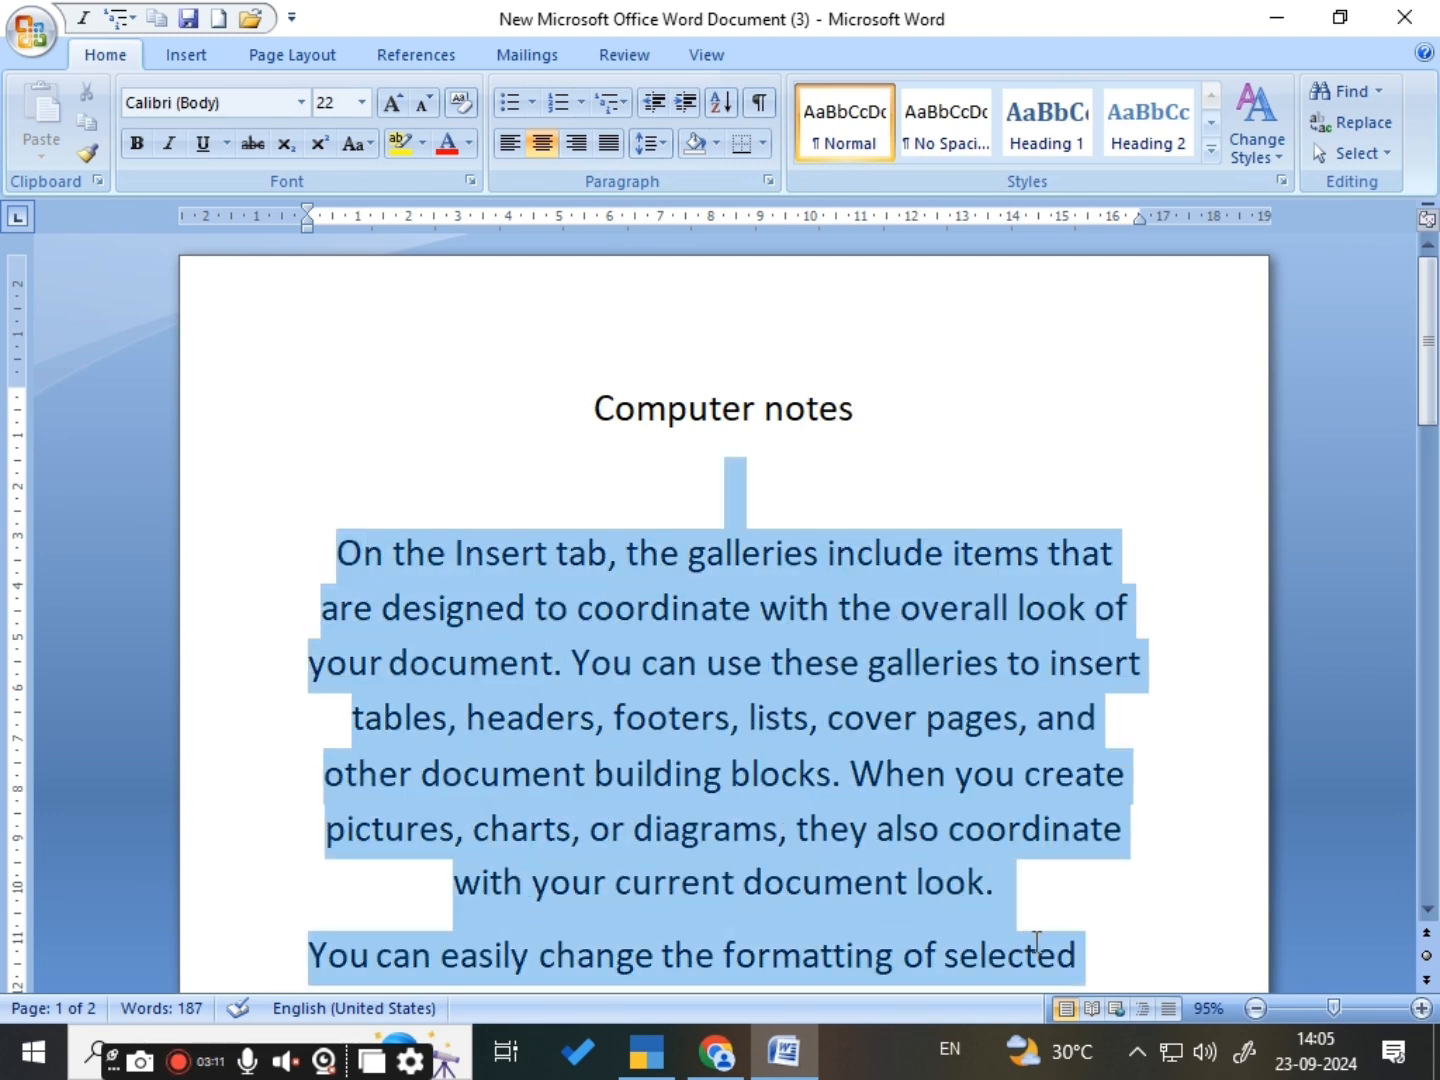
click(508, 146)
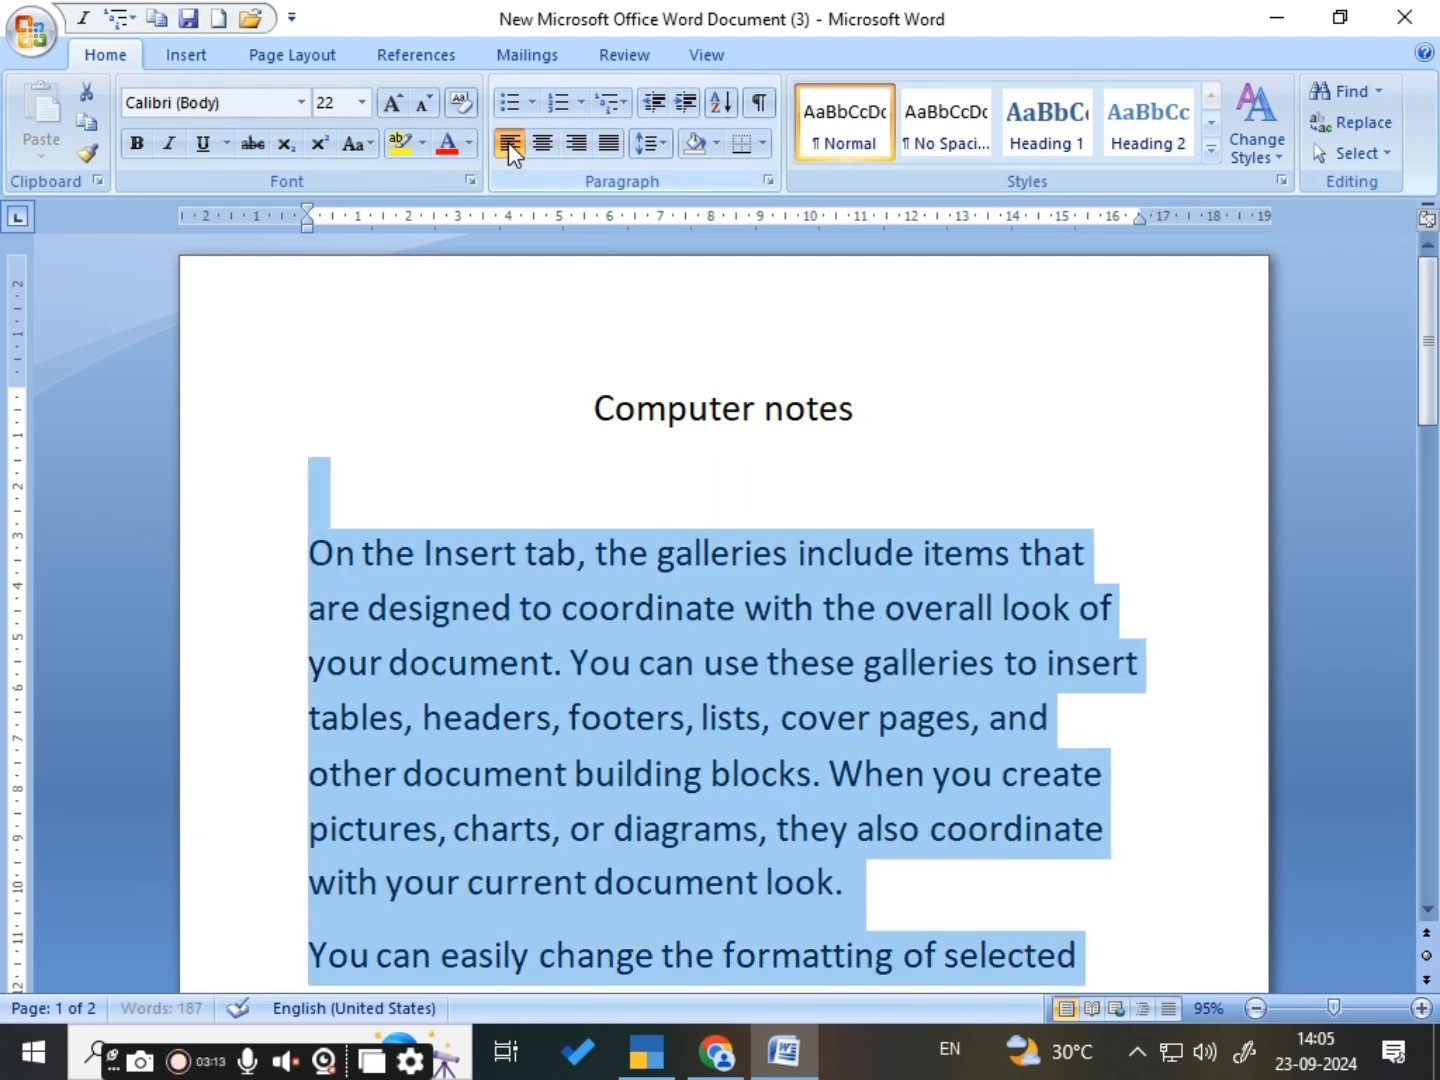
click(907, 822)
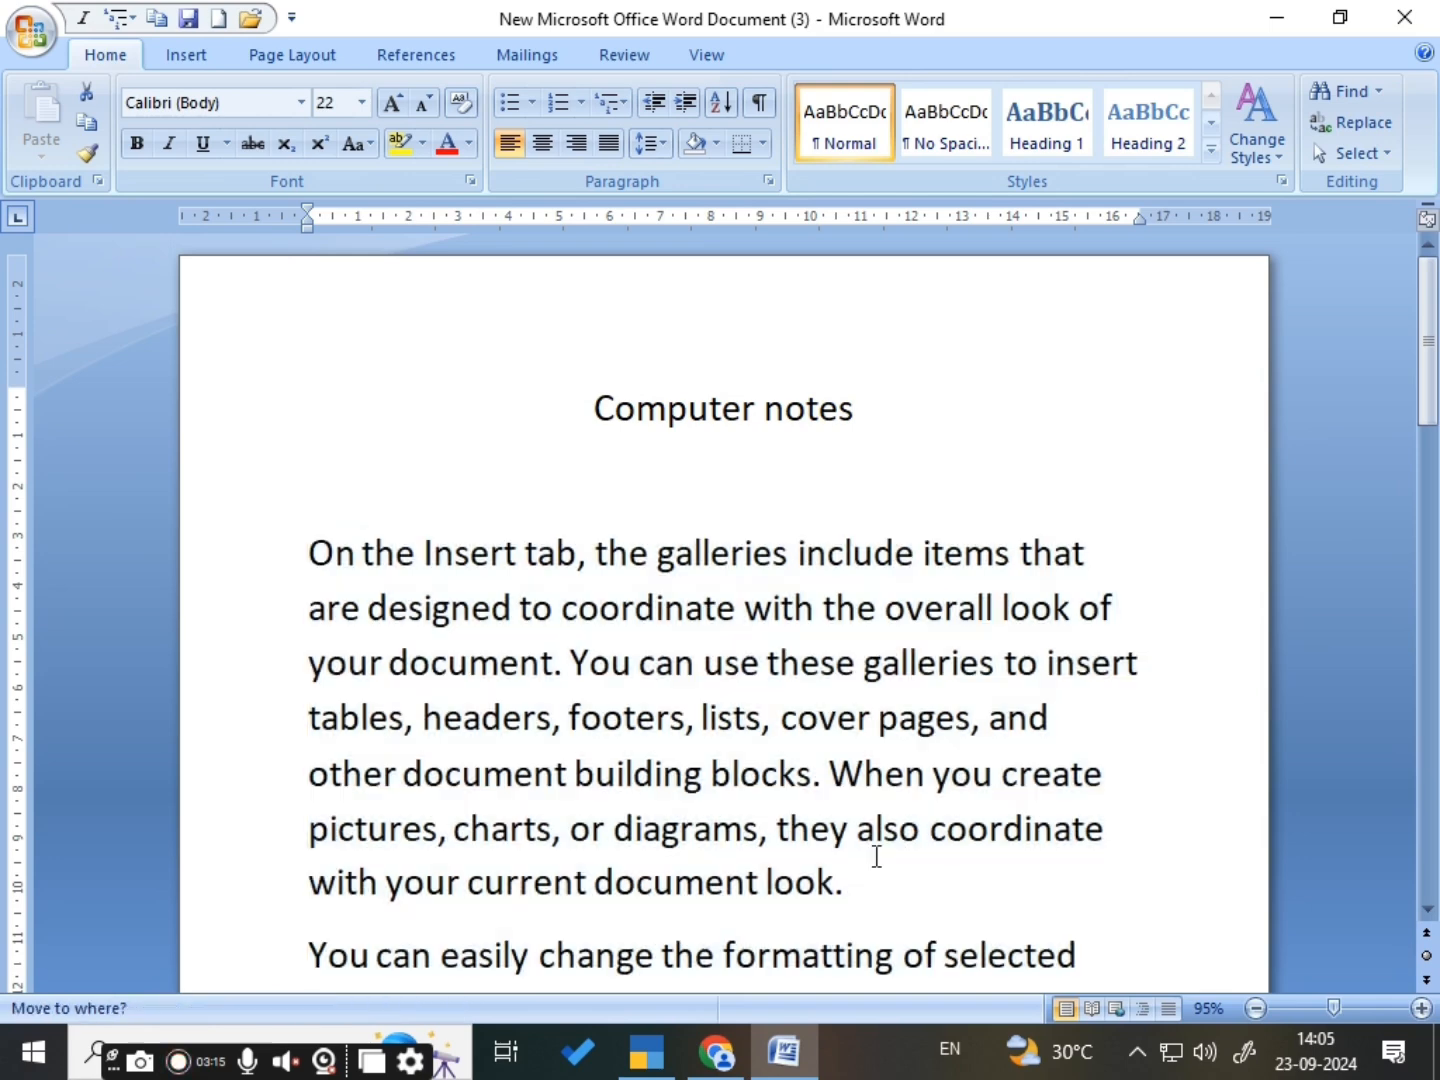
- Right-align the whole first body paragraph, which begins with "On the Insert tab"
scroll(701, 922, down, 2)
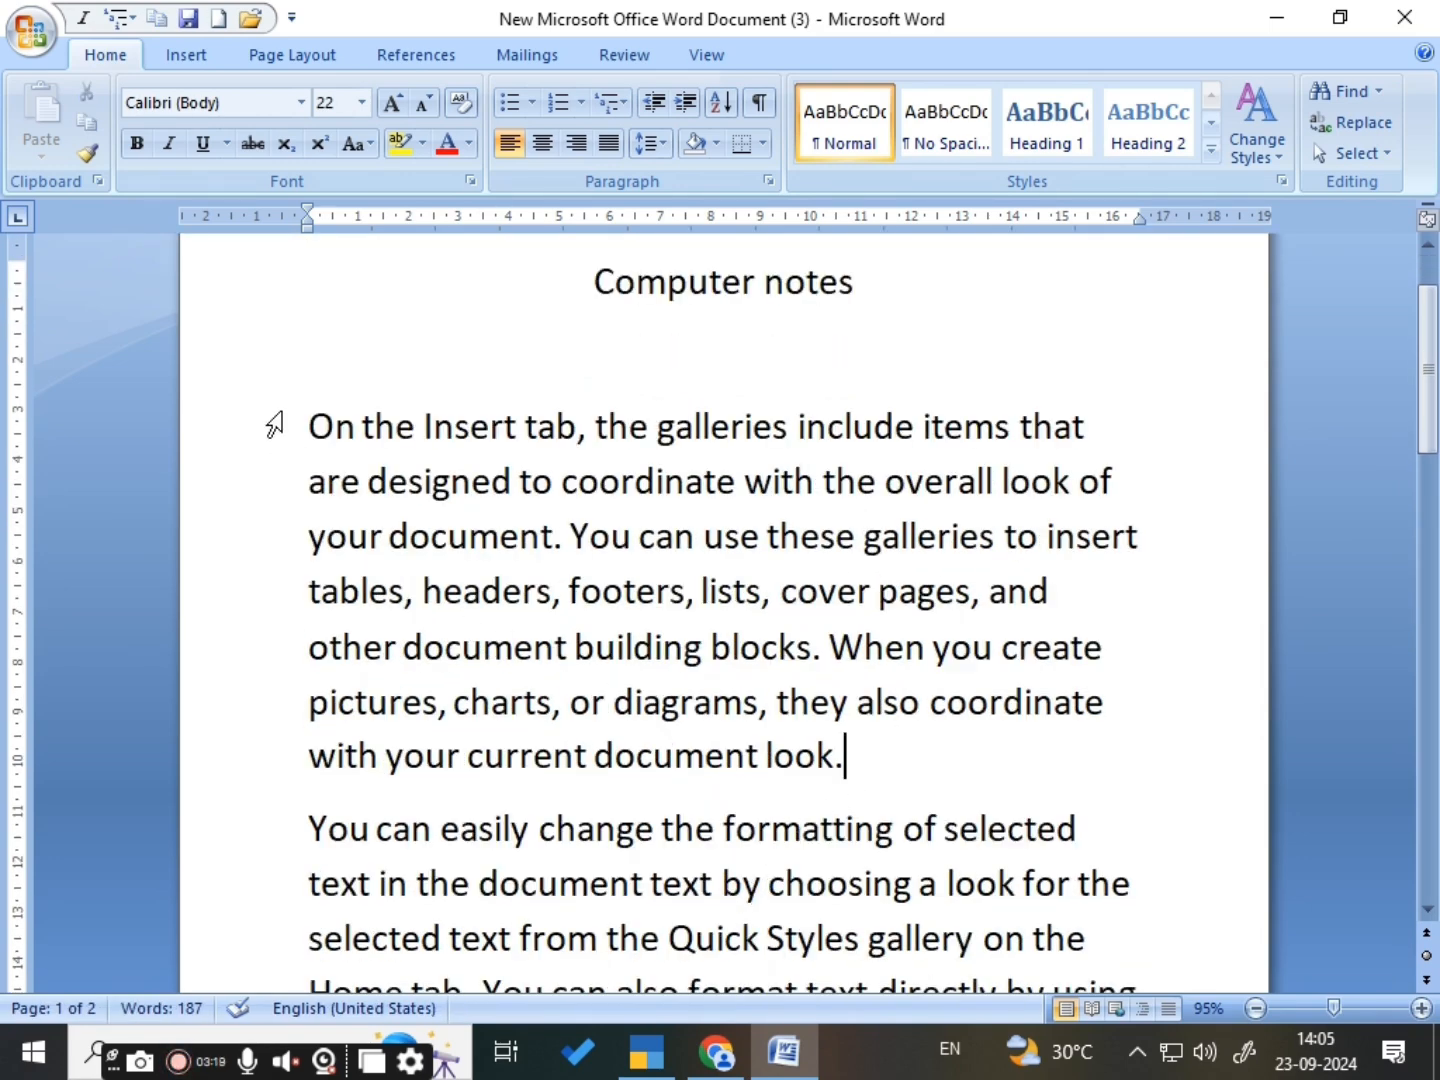
drag(280, 422, 723, 771)
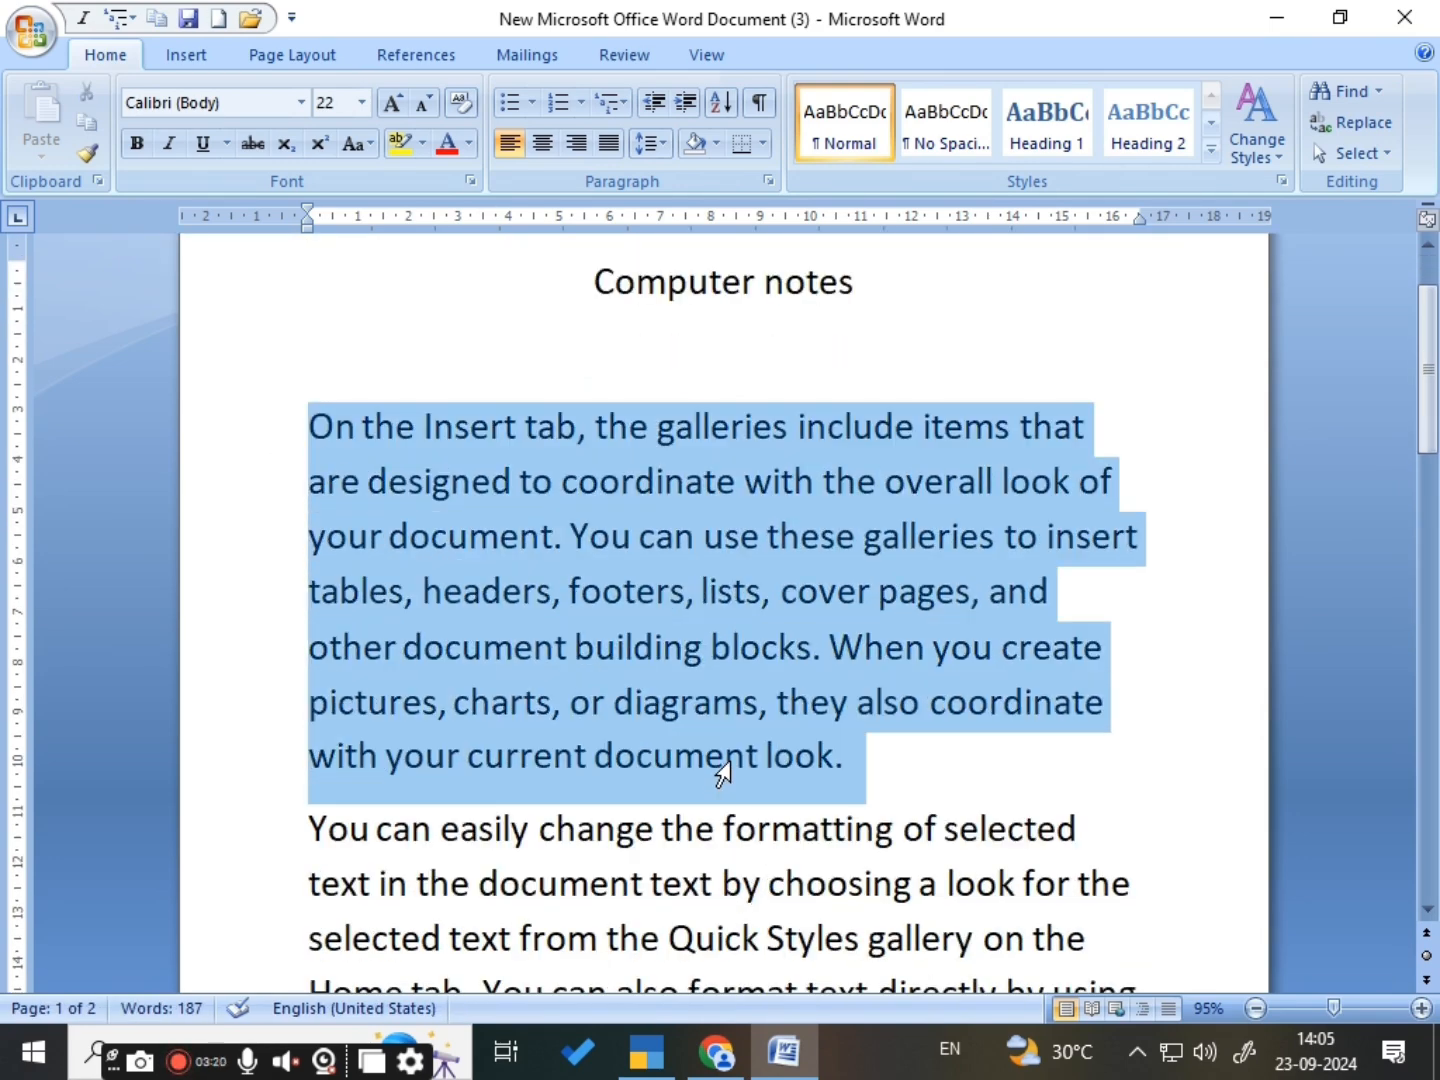
click(797, 758)
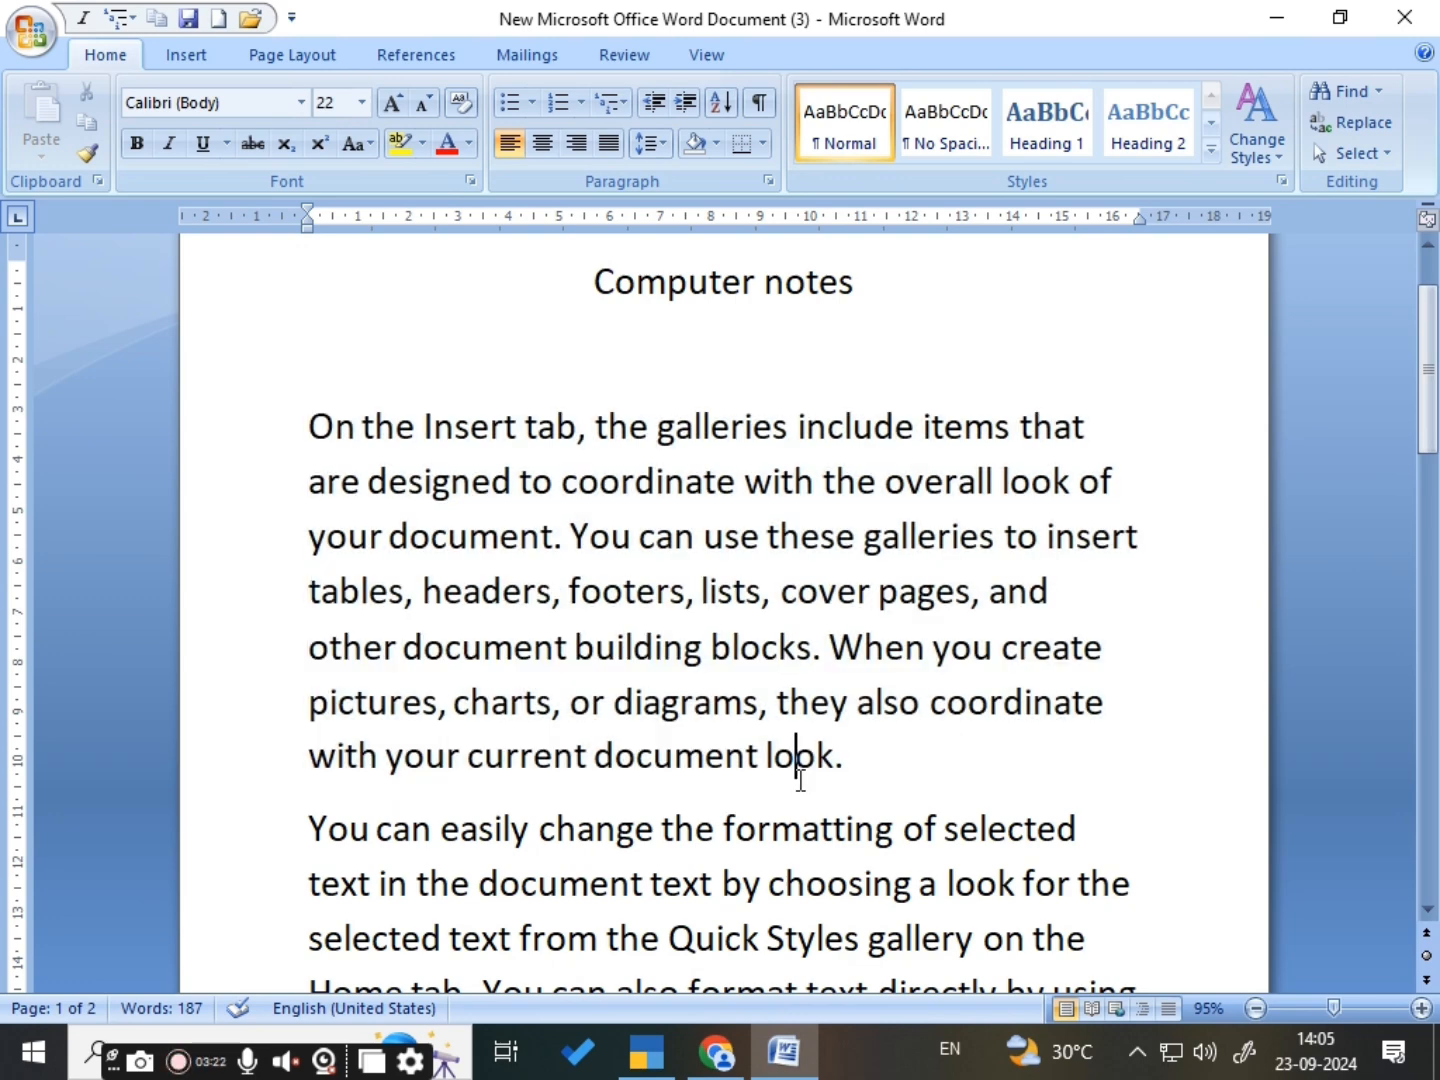
click(312, 427)
drag(312, 428, 909, 800)
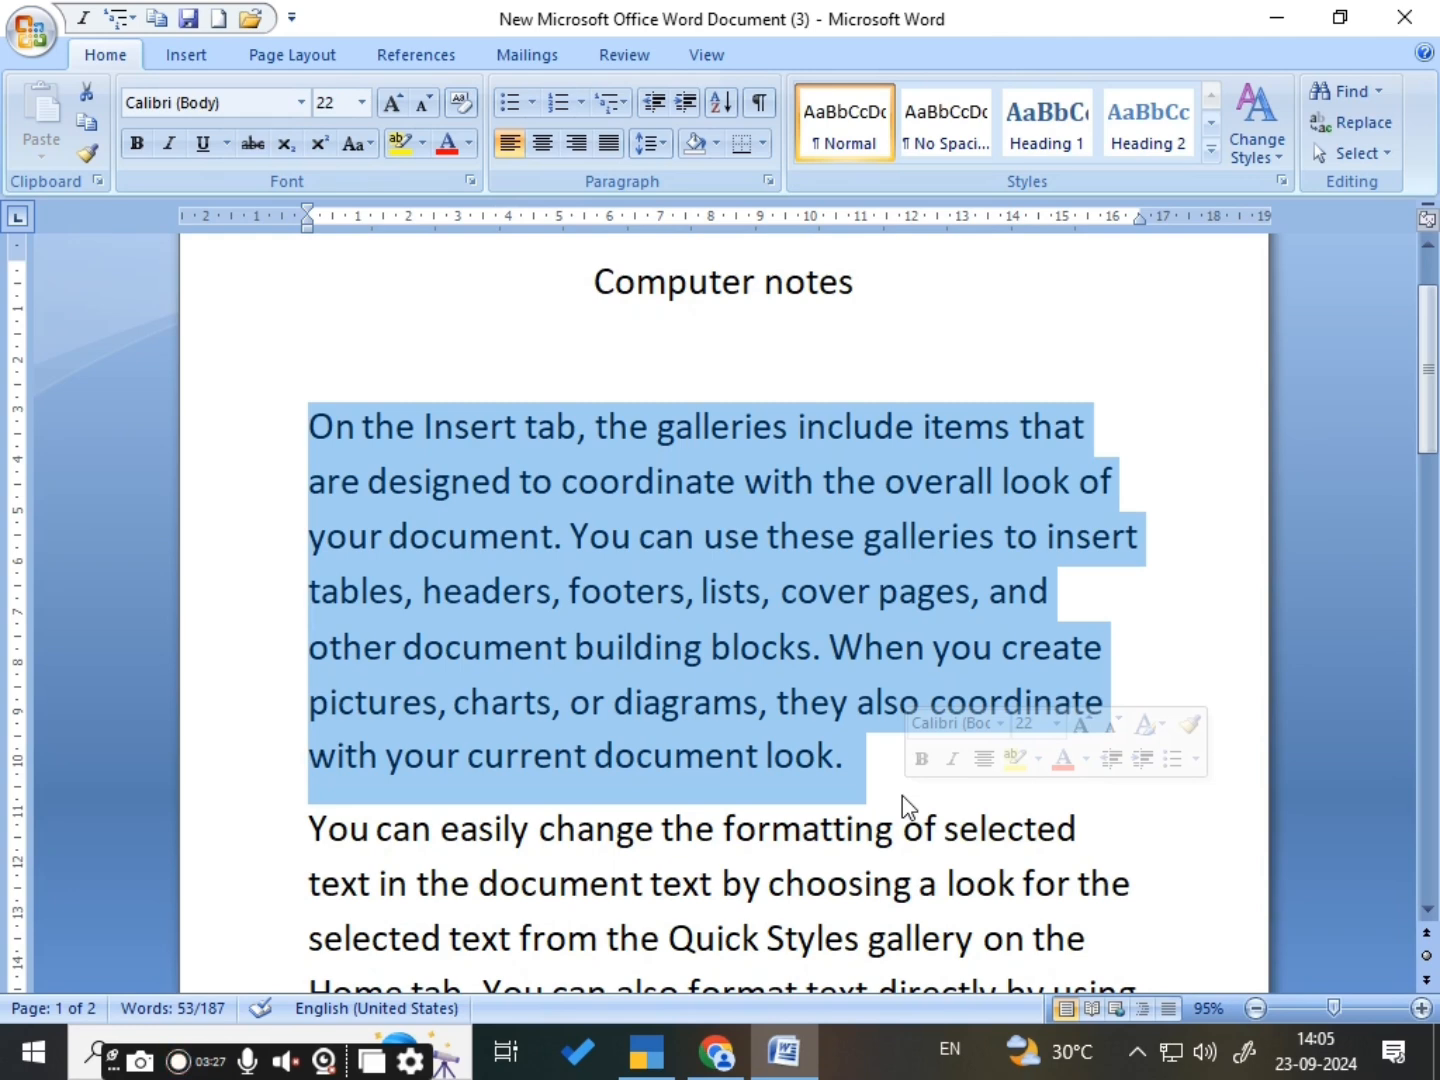
click(307, 400)
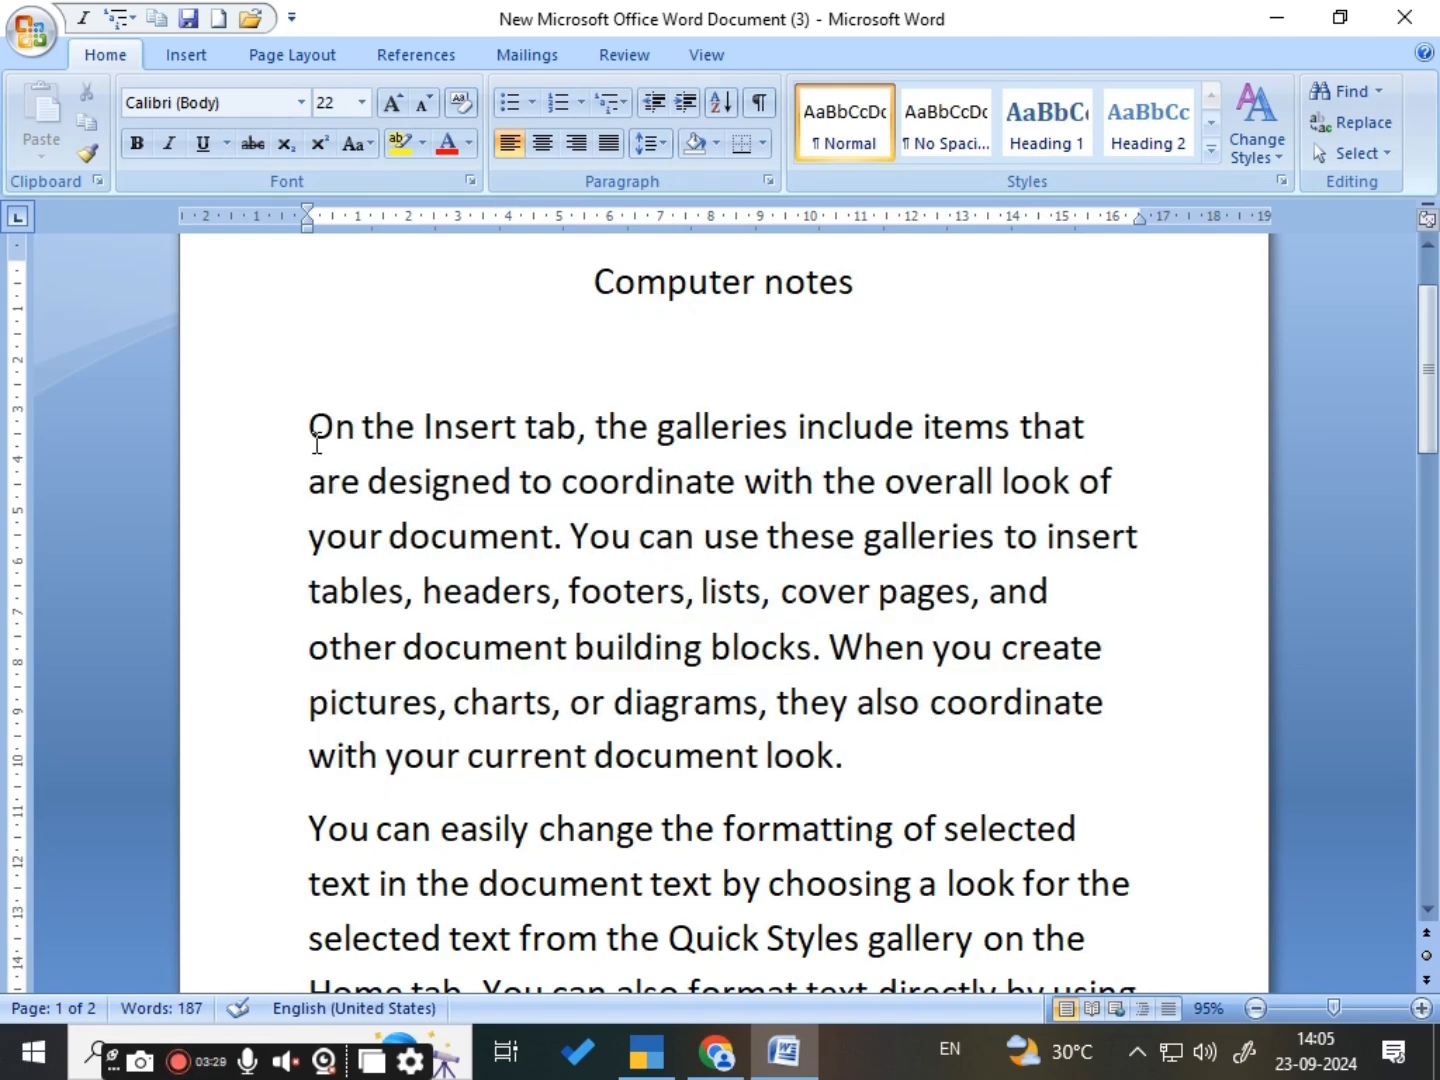
click(311, 427)
drag(310, 427, 866, 740)
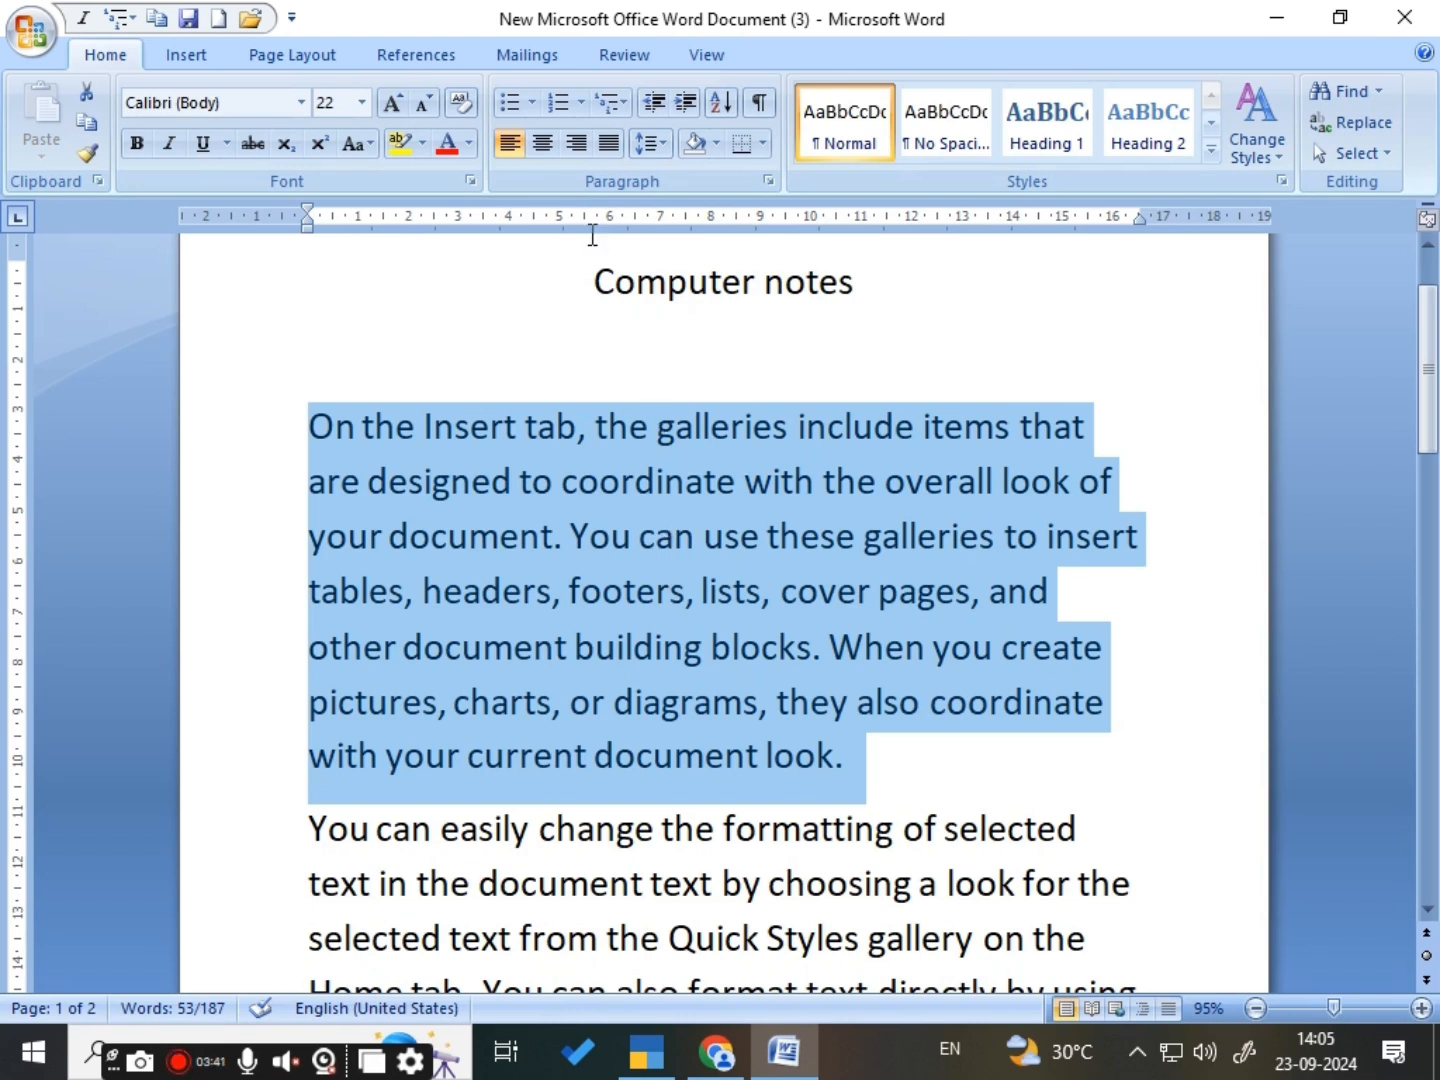
click(575, 143)
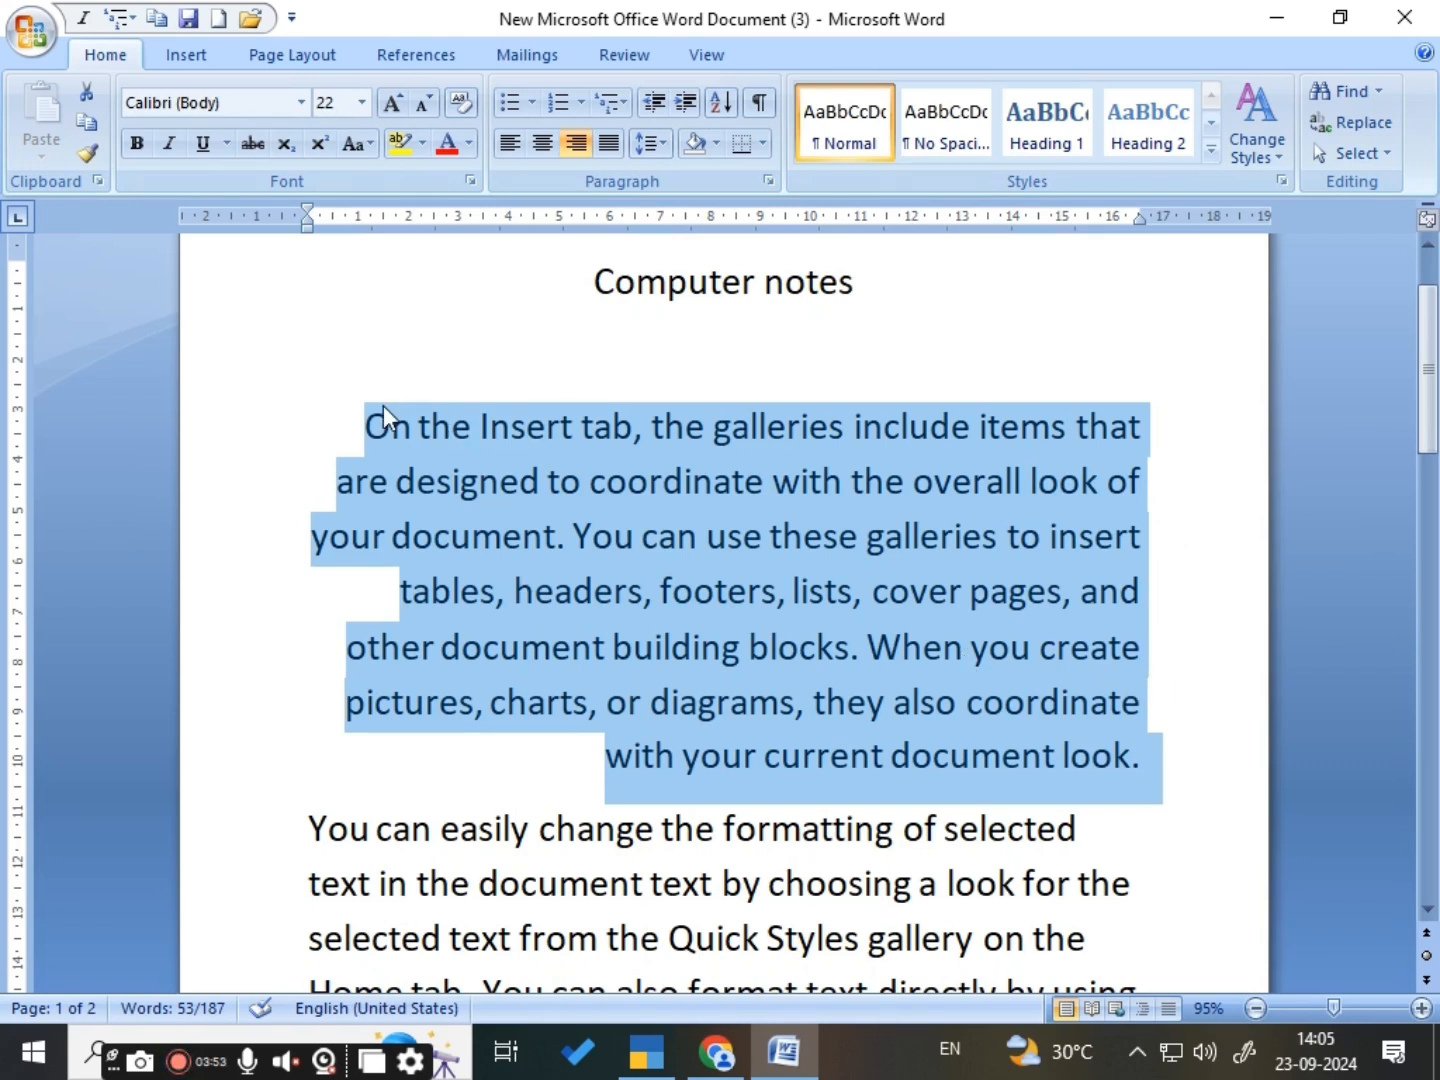
click(342, 600)
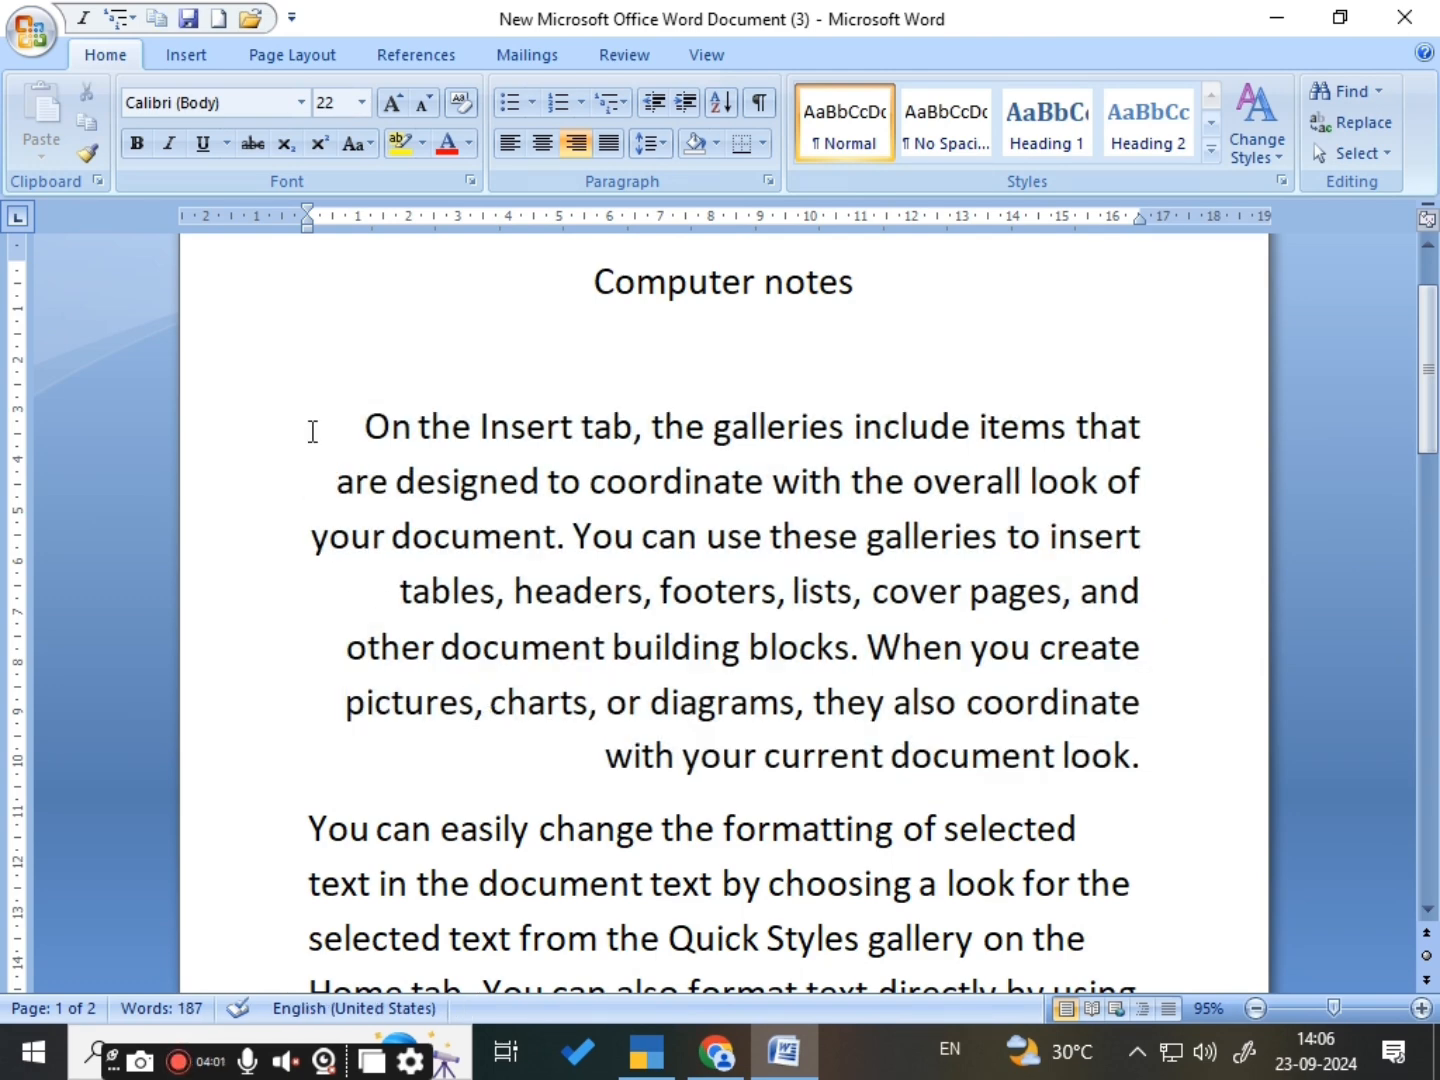
- Justify the whole first body paragraph, which begins with "On the Insert tab"
drag(311, 432, 1193, 765)
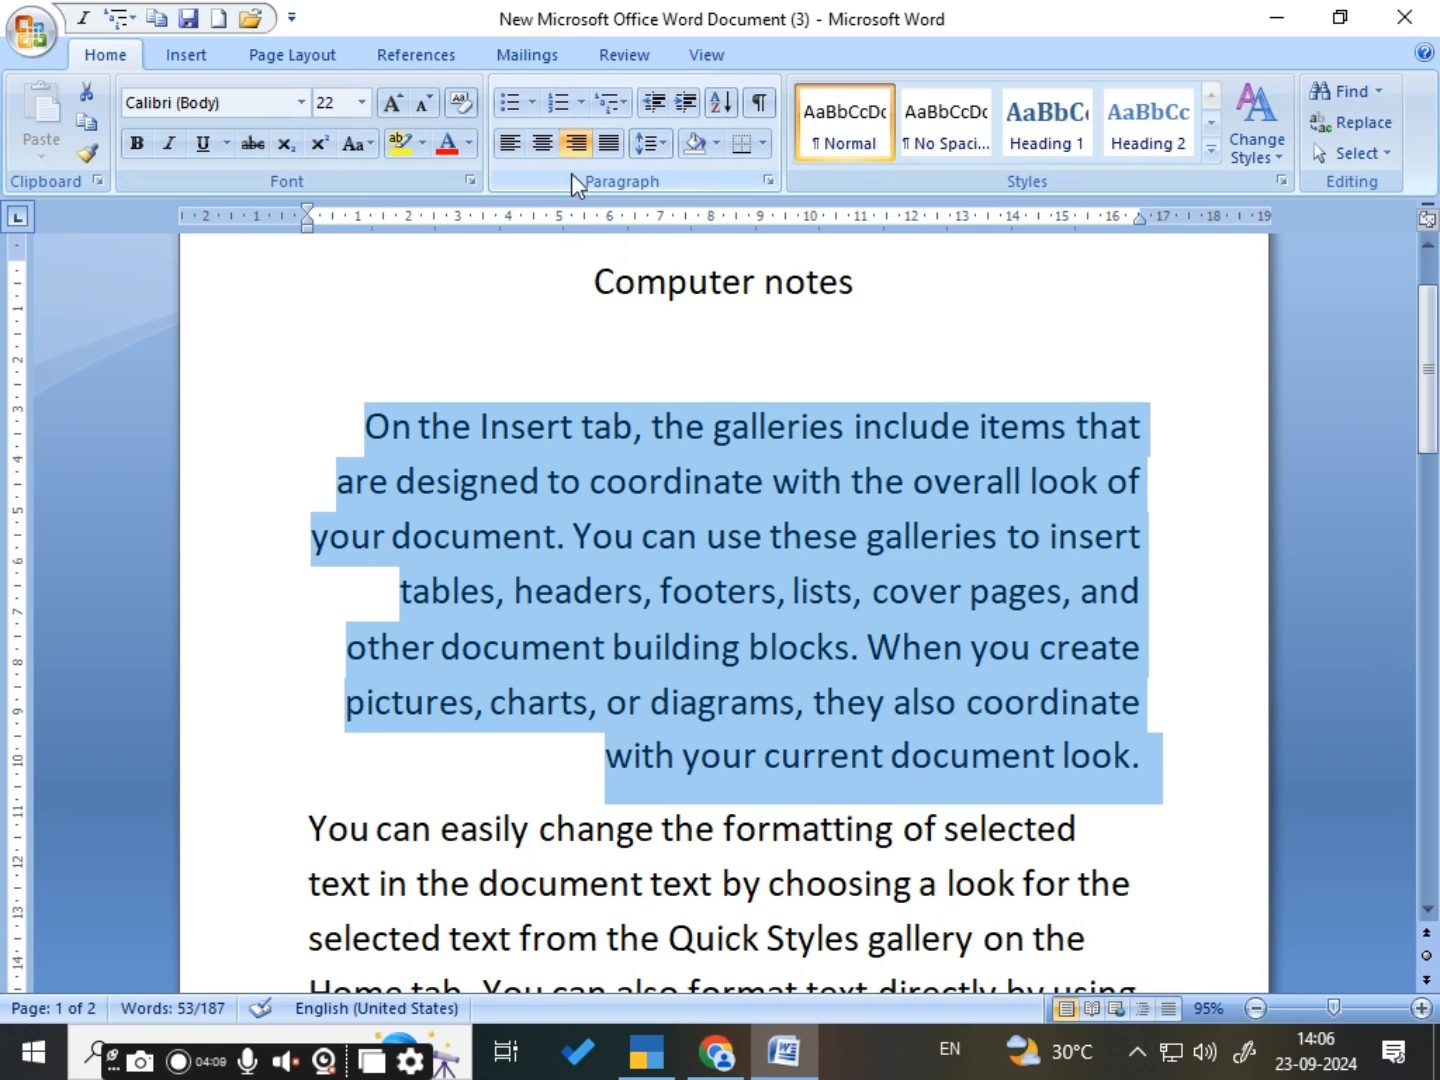
click(575, 355)
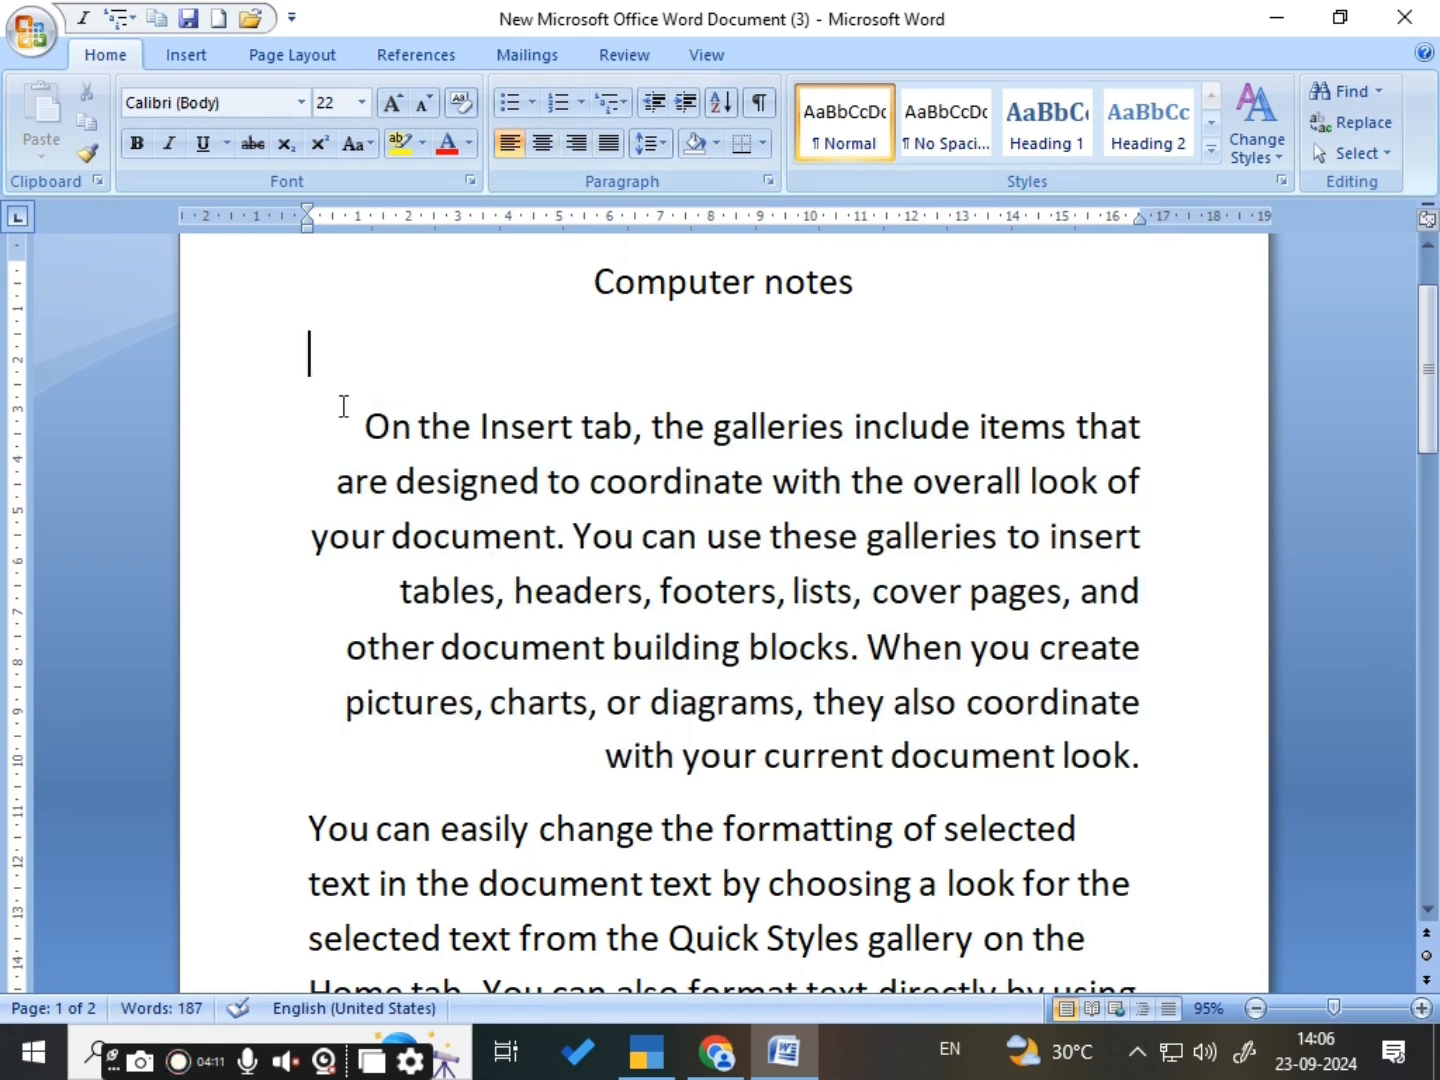
drag(337, 408, 1175, 782)
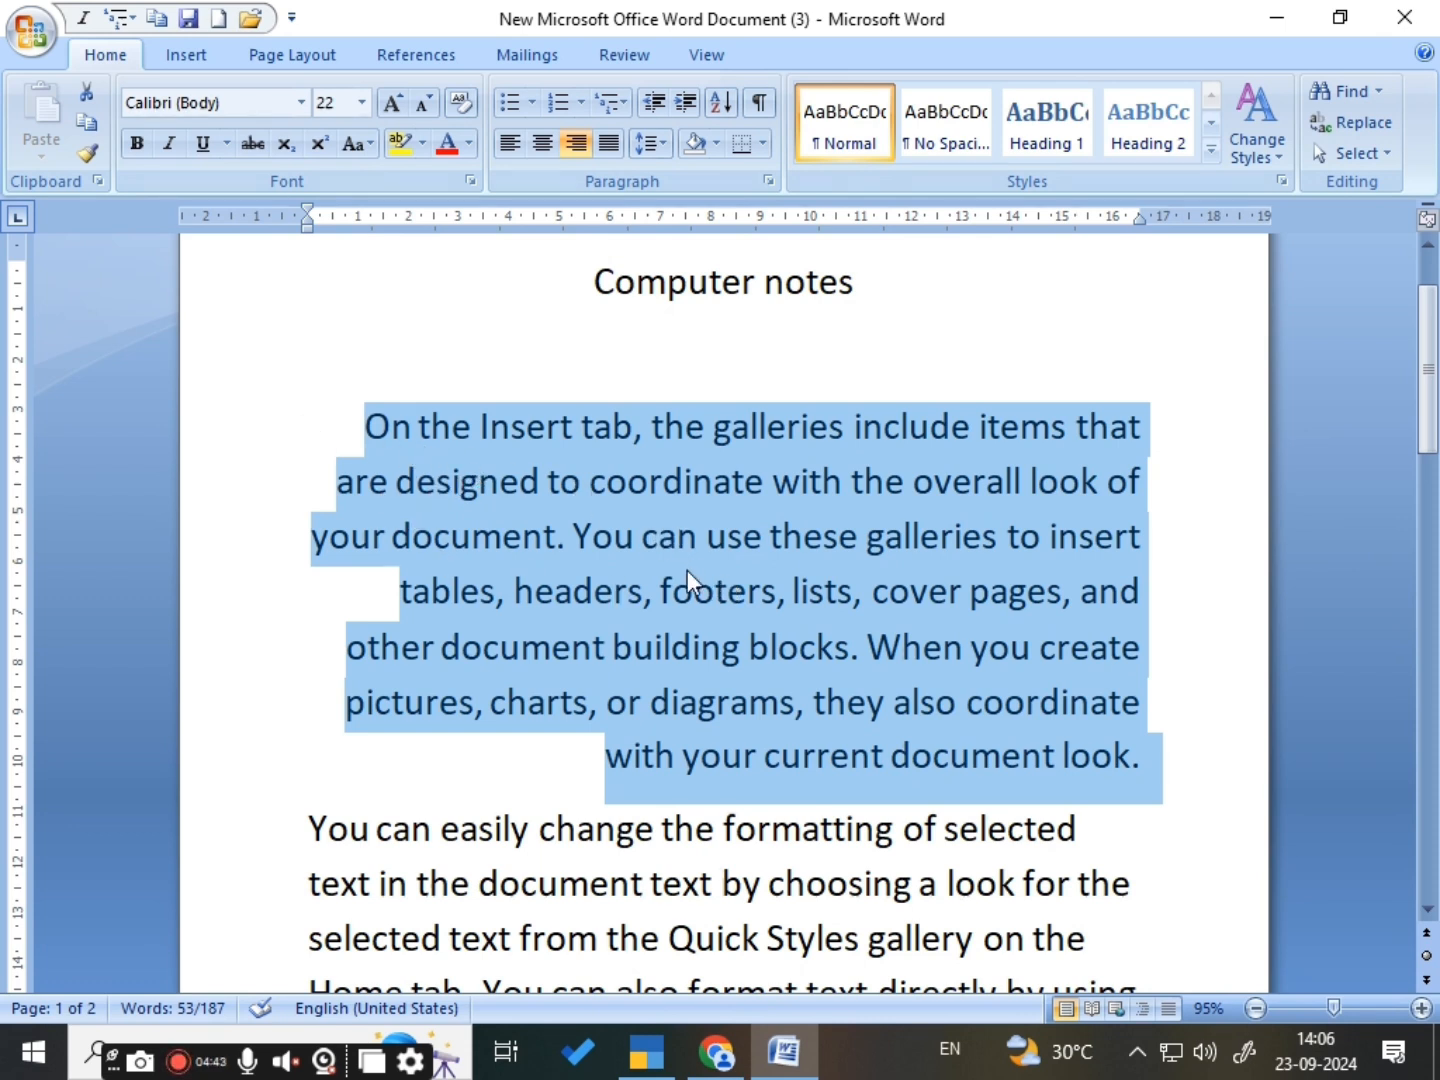
click(608, 145)
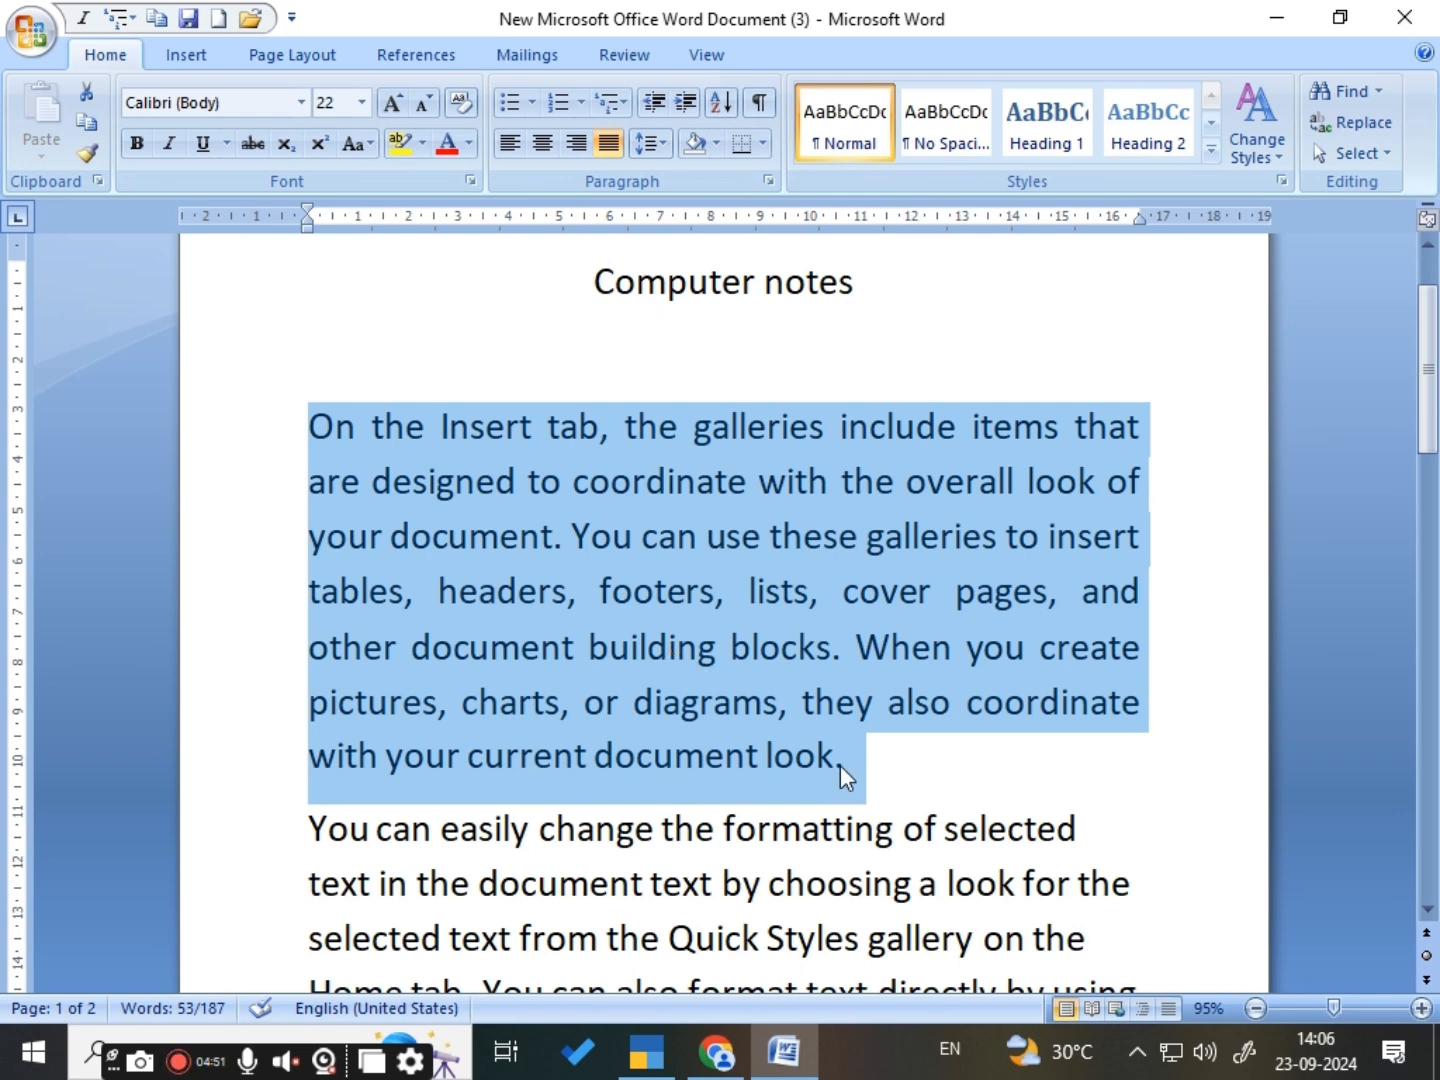
click(922, 781)
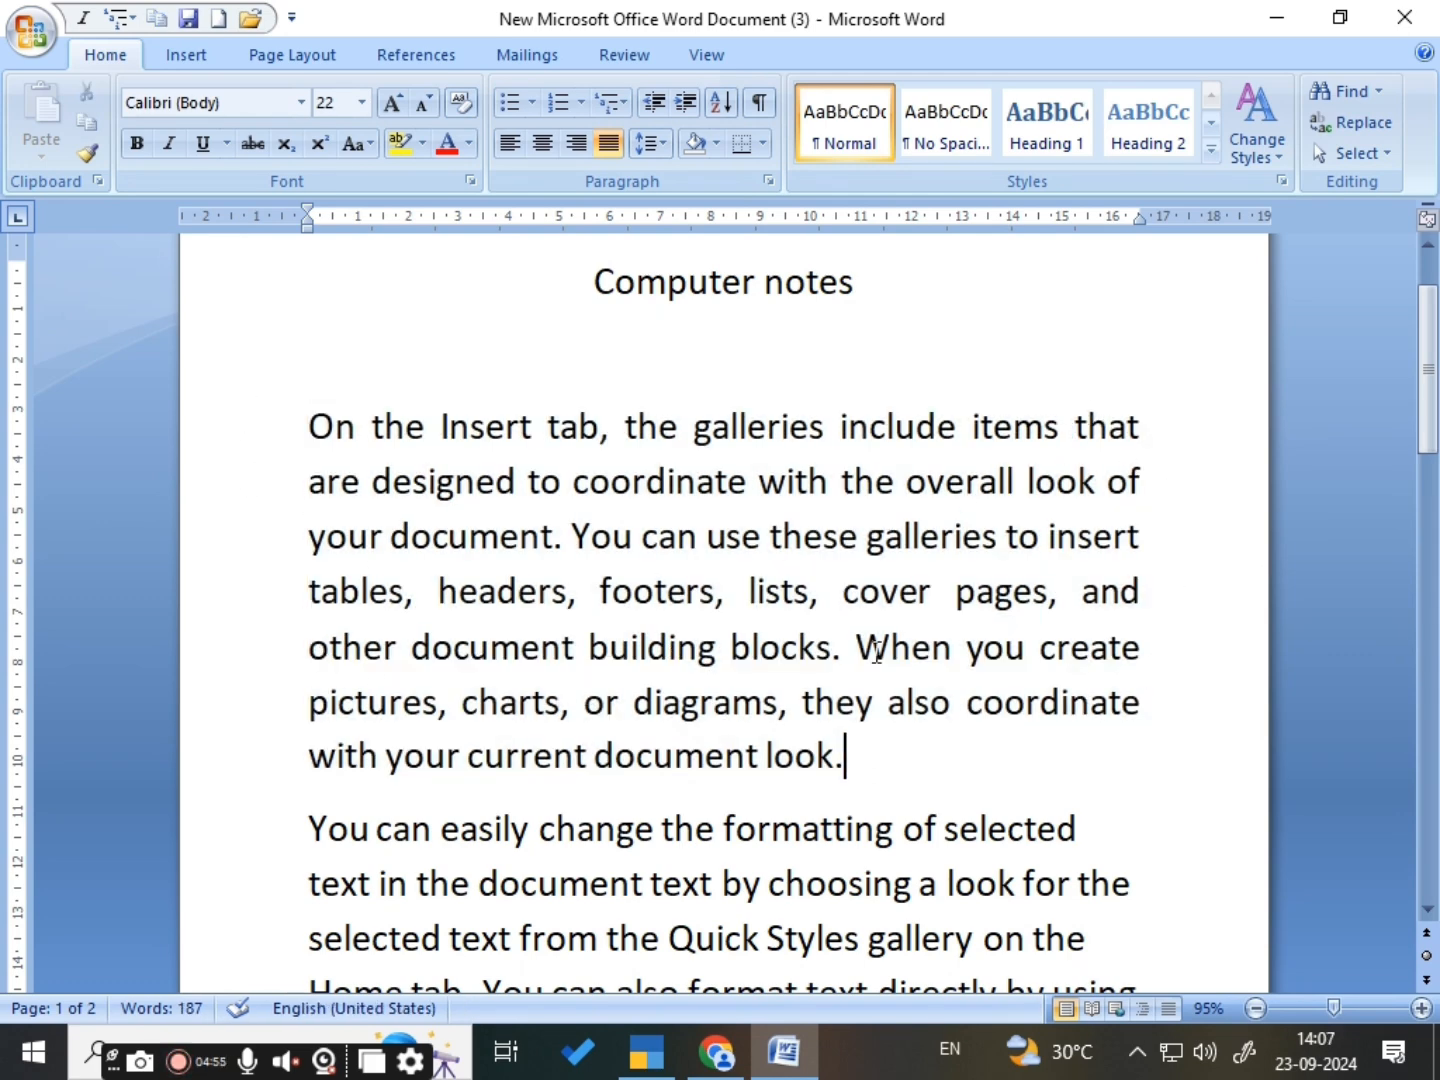
scroll(877, 652, down, 1)
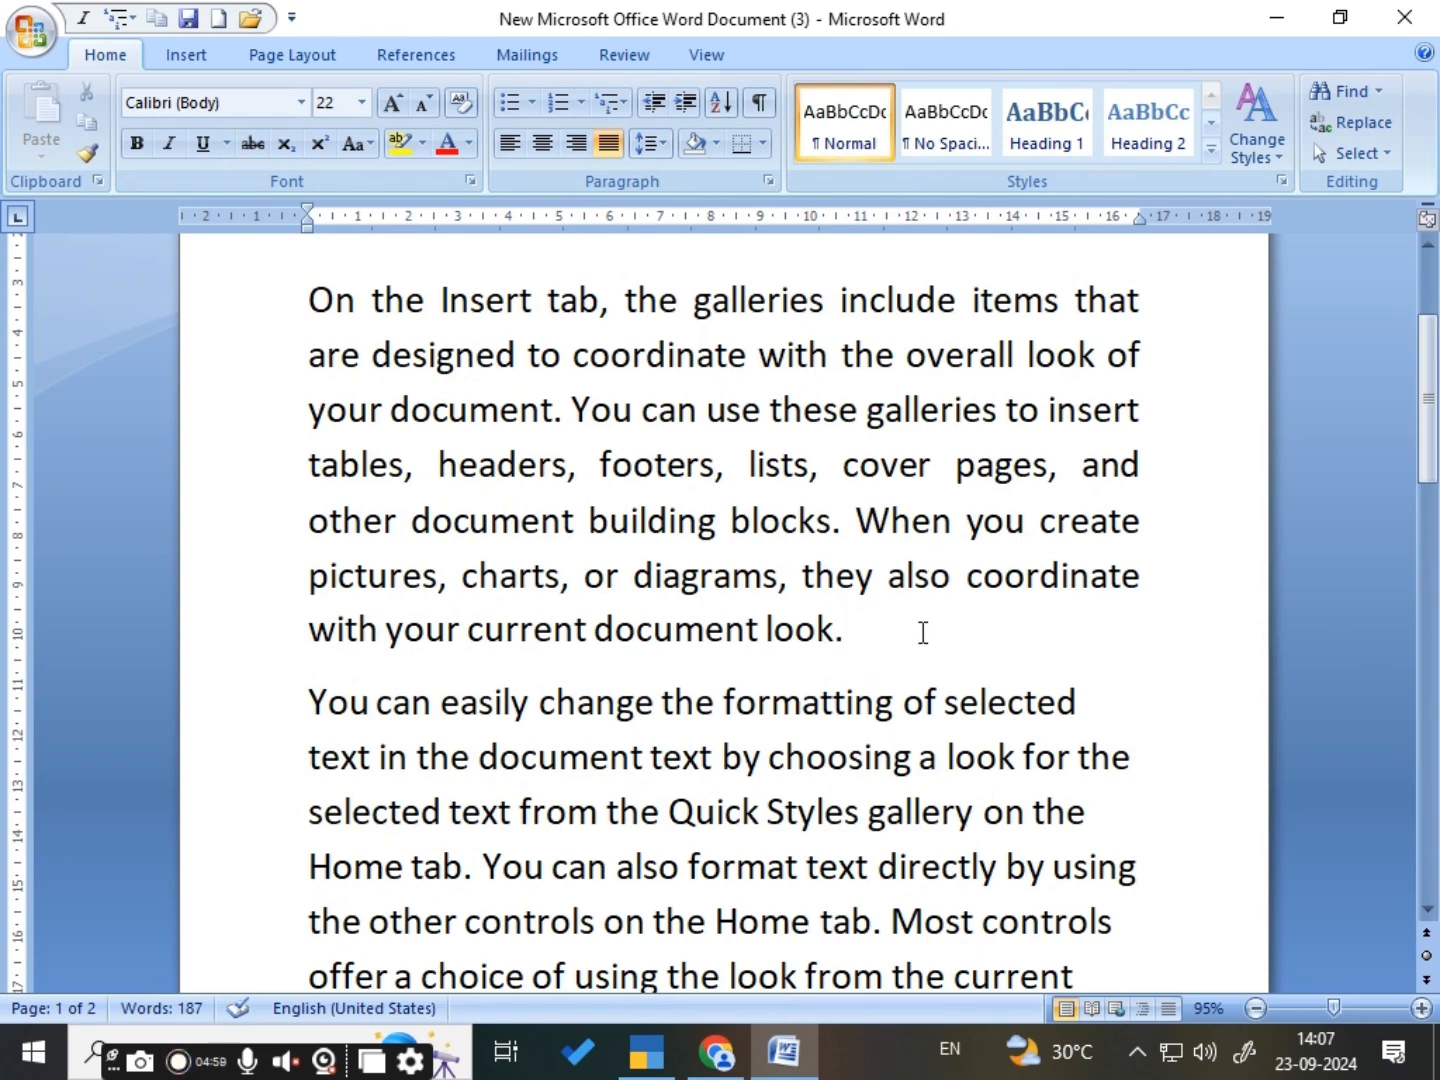
scroll(922, 633, up, 1)
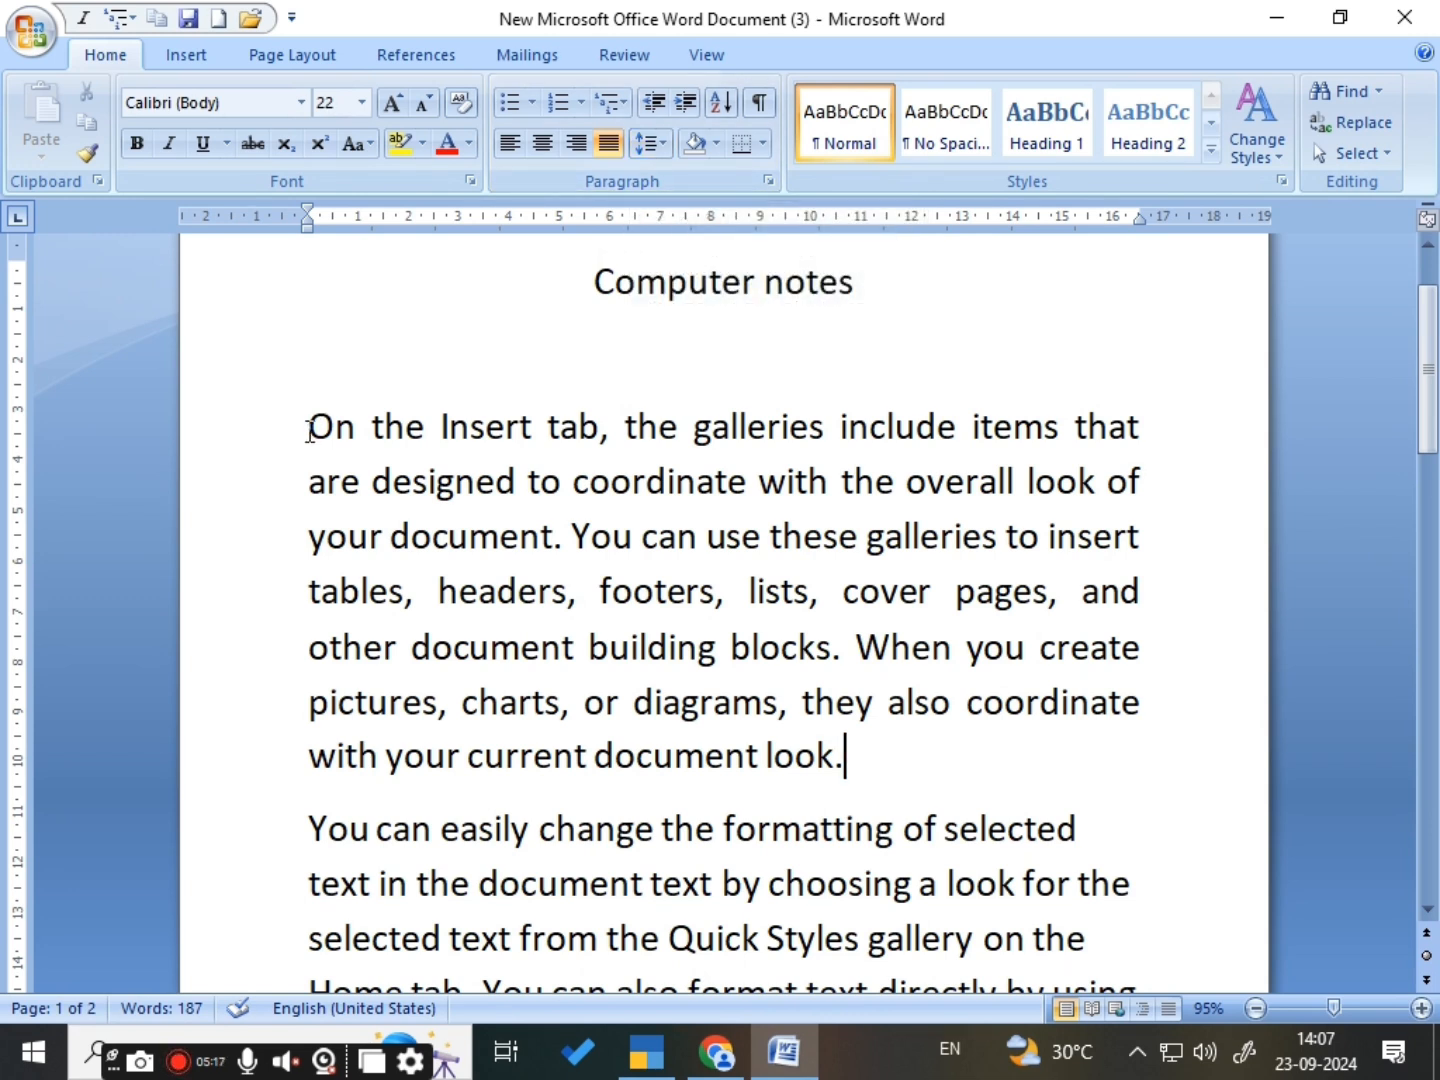
drag(309, 428, 864, 778)
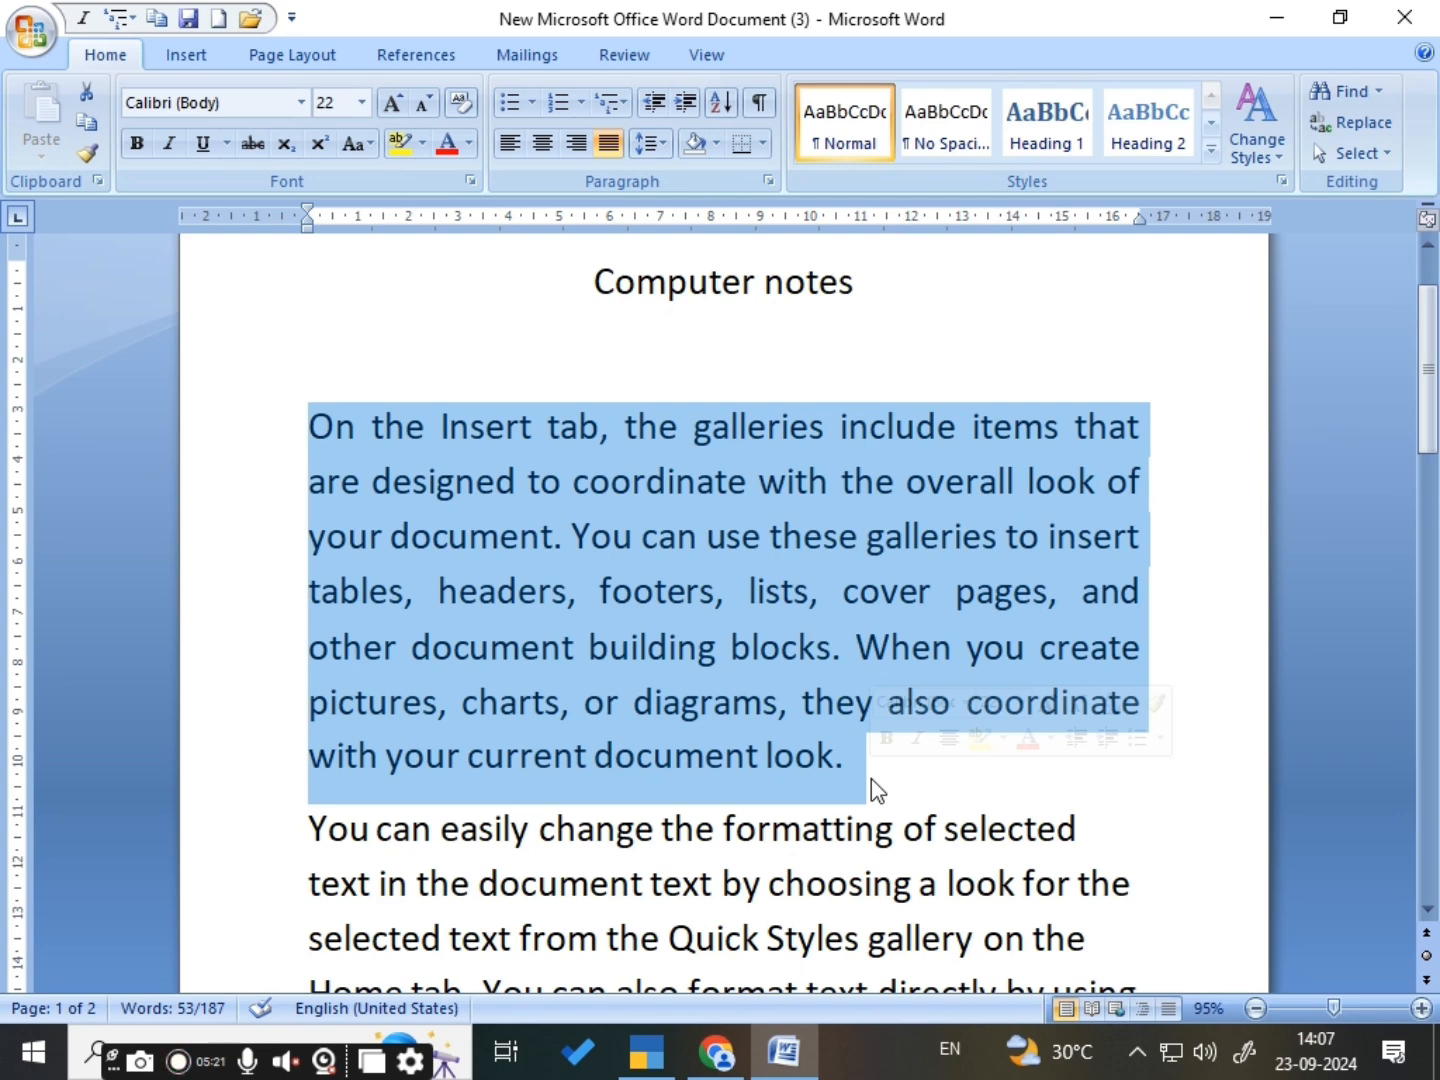
click(1044, 790)
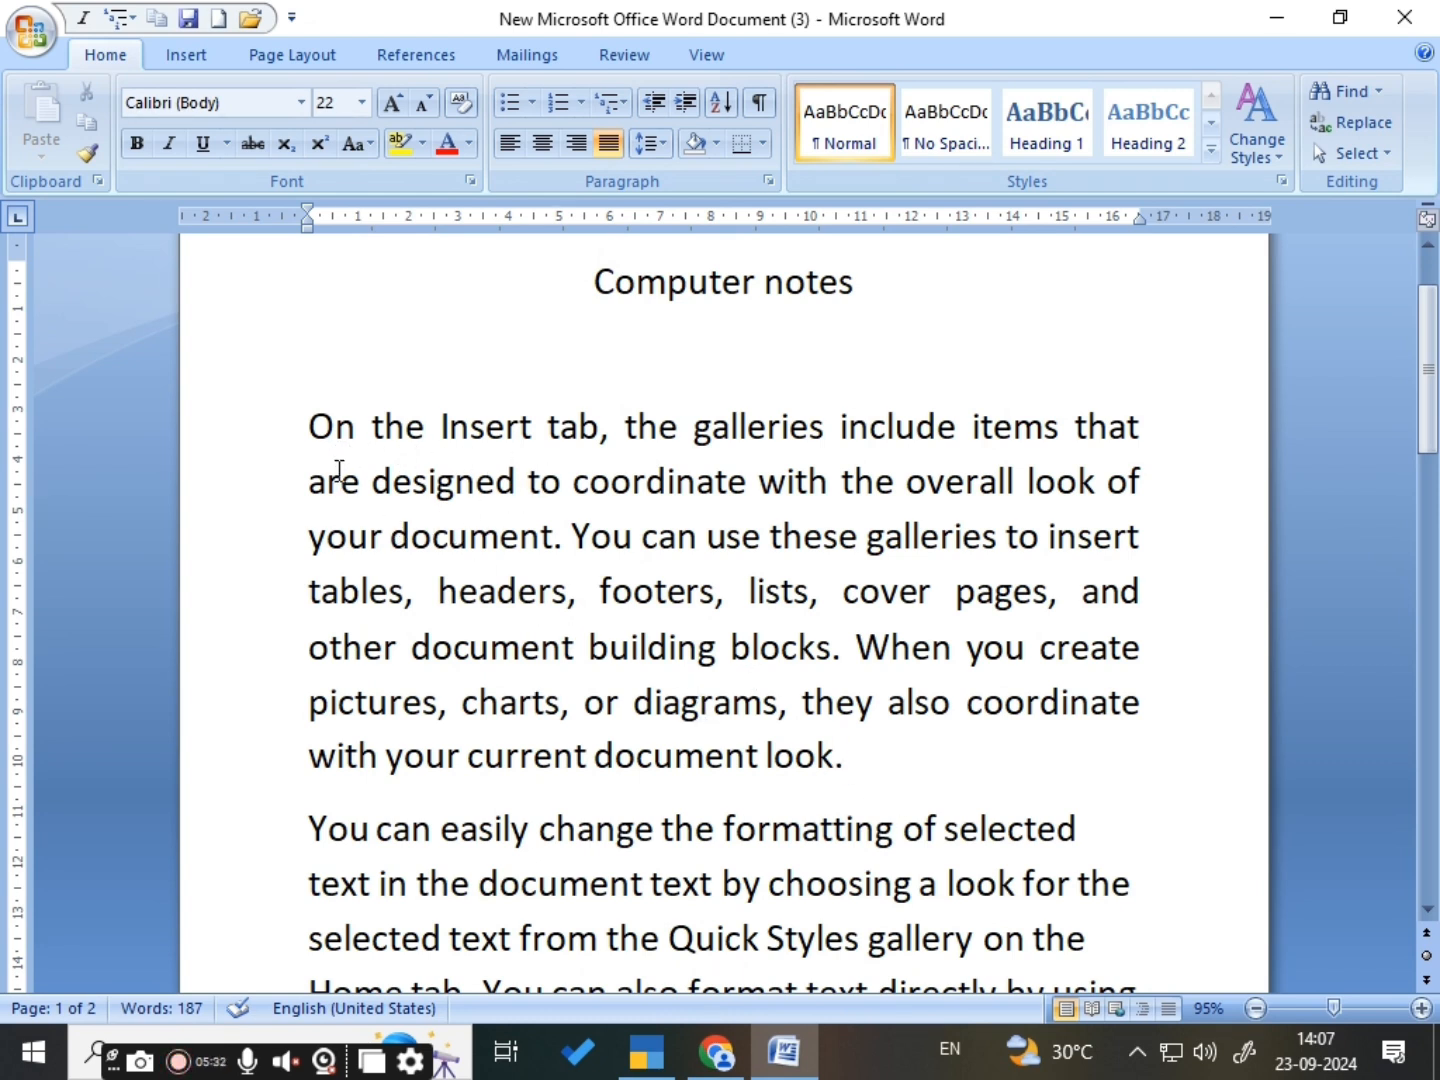
drag(303, 425, 877, 784)
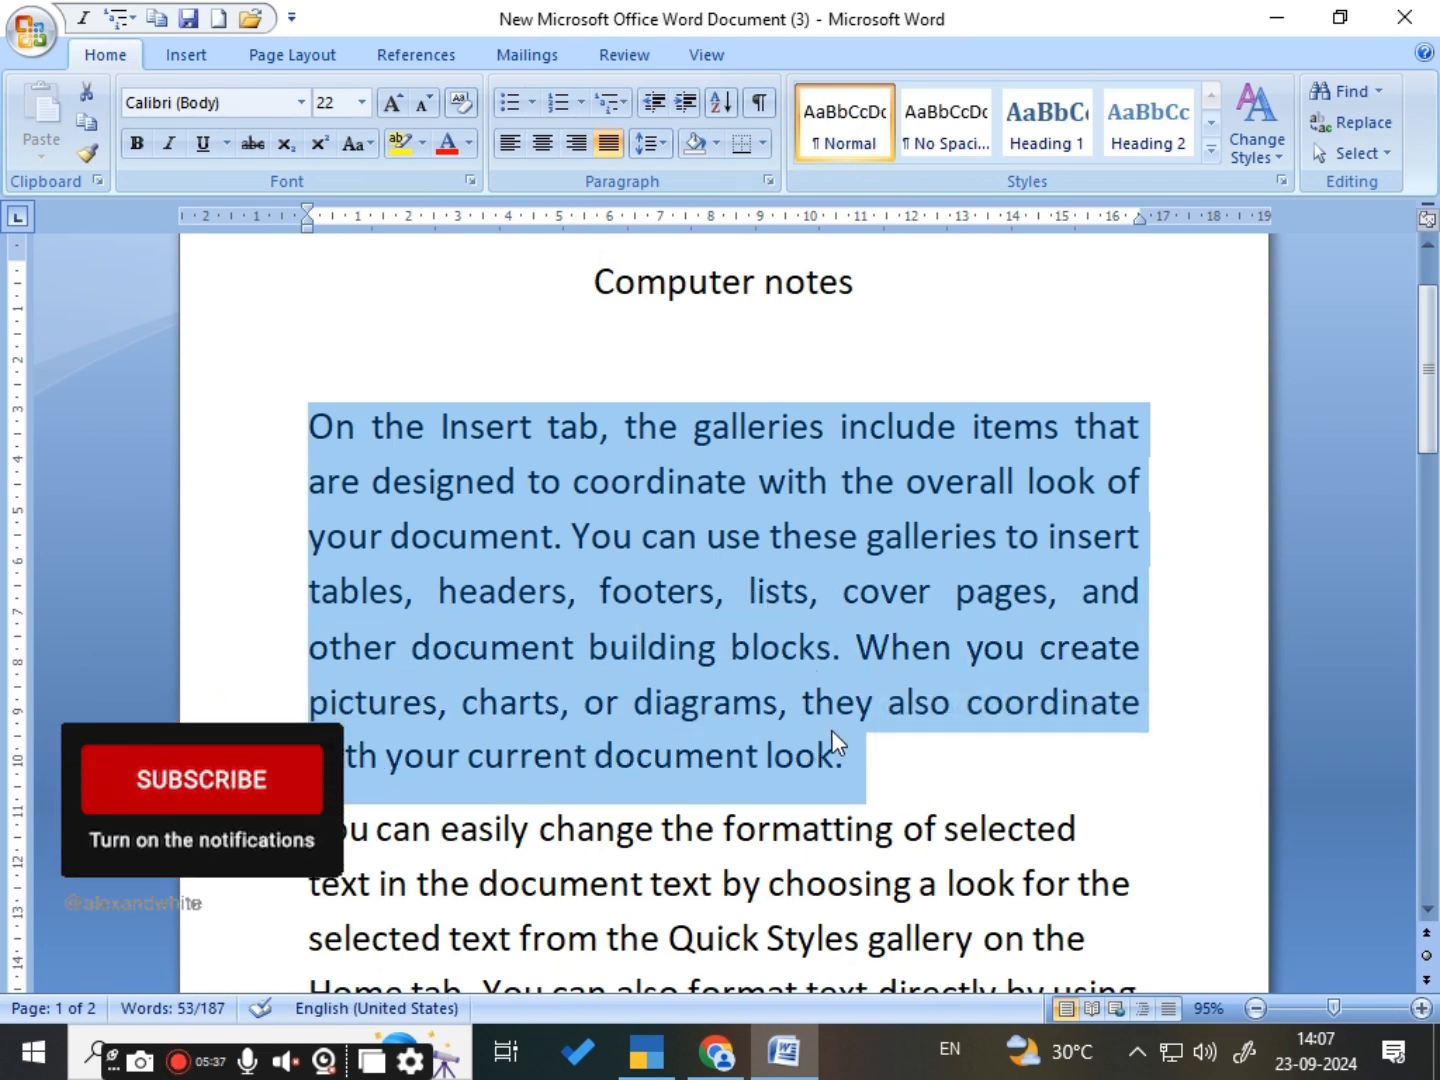
click(886, 735)
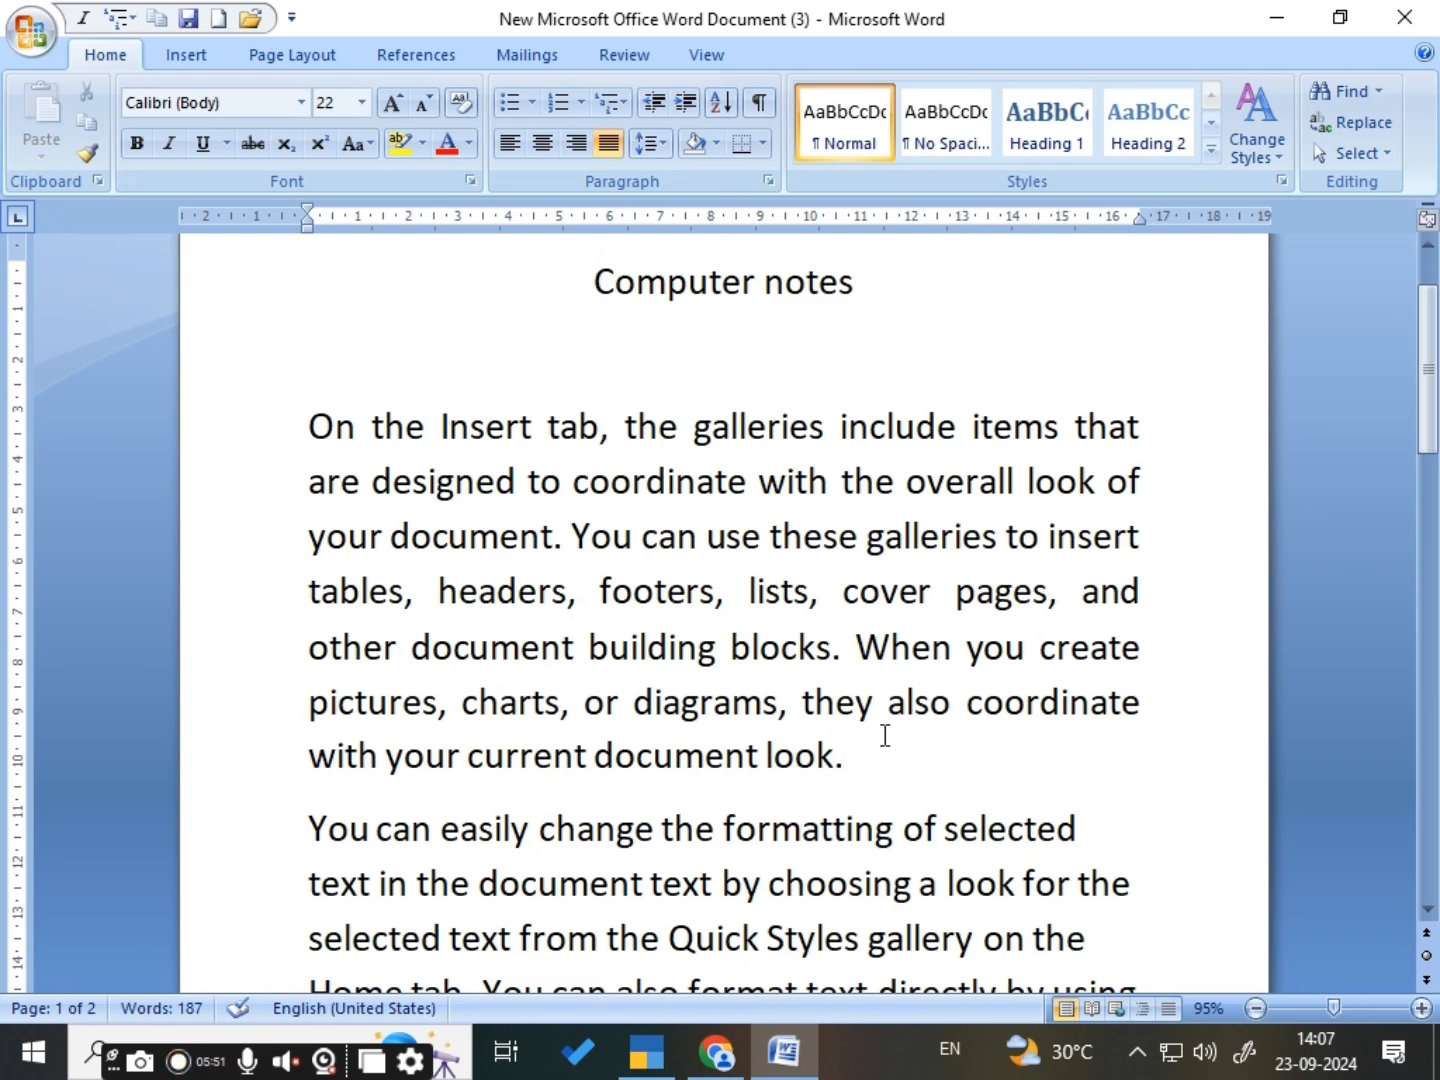
- Select the whole document and set its line spacing to 1.0
key(ctrl+a)
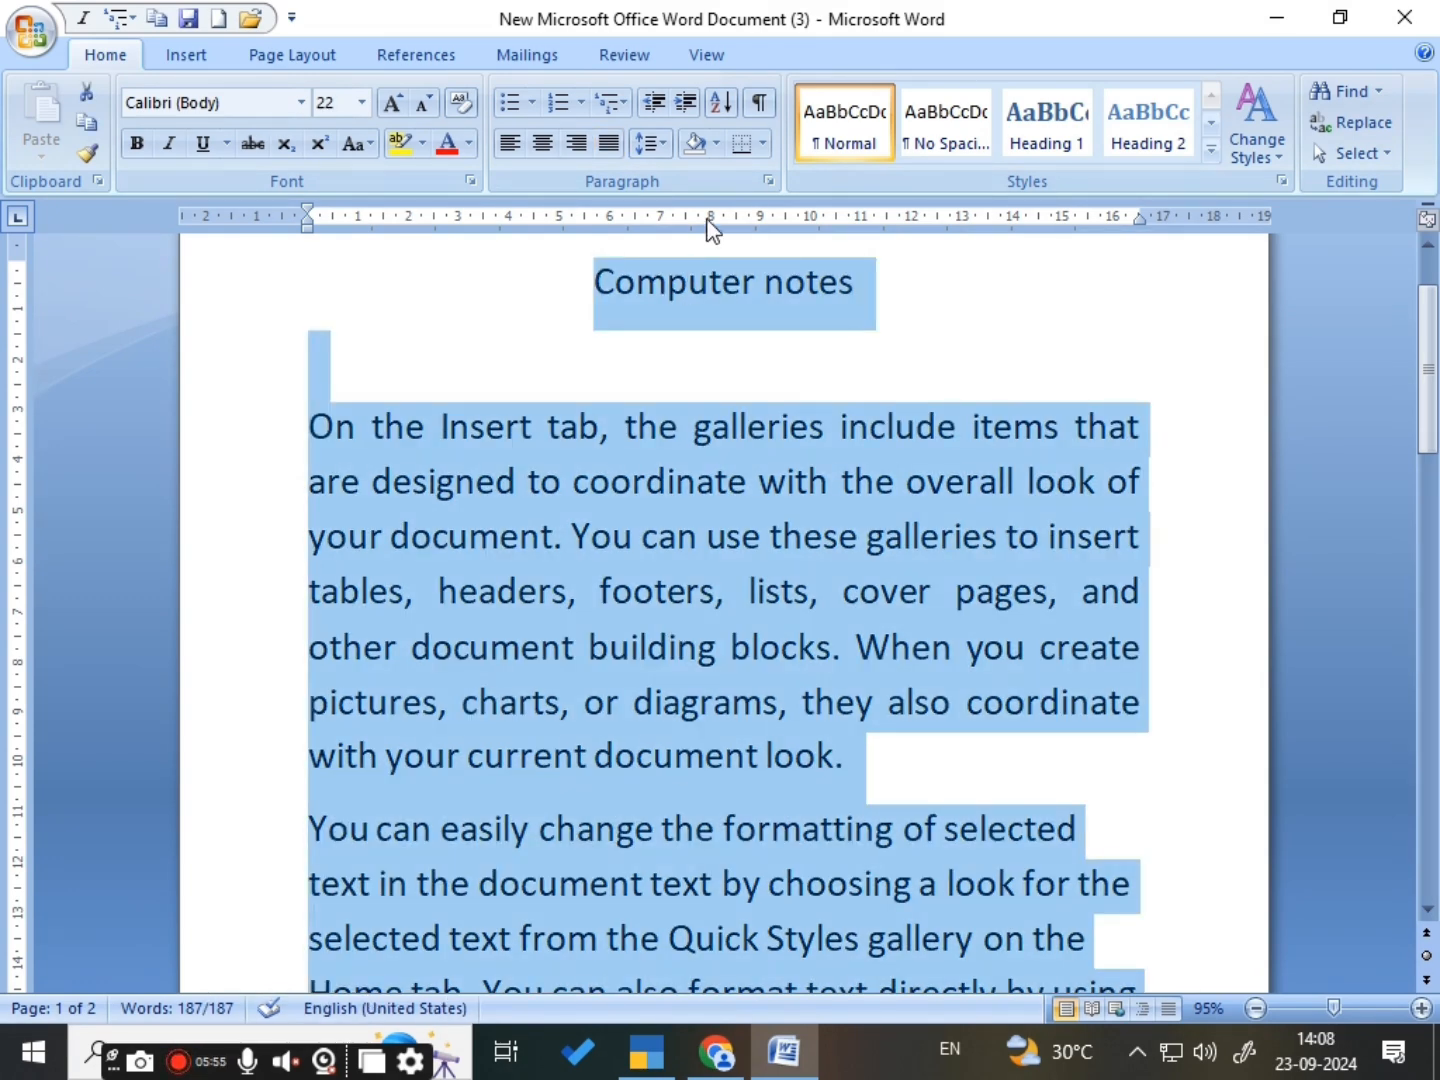
click(659, 150)
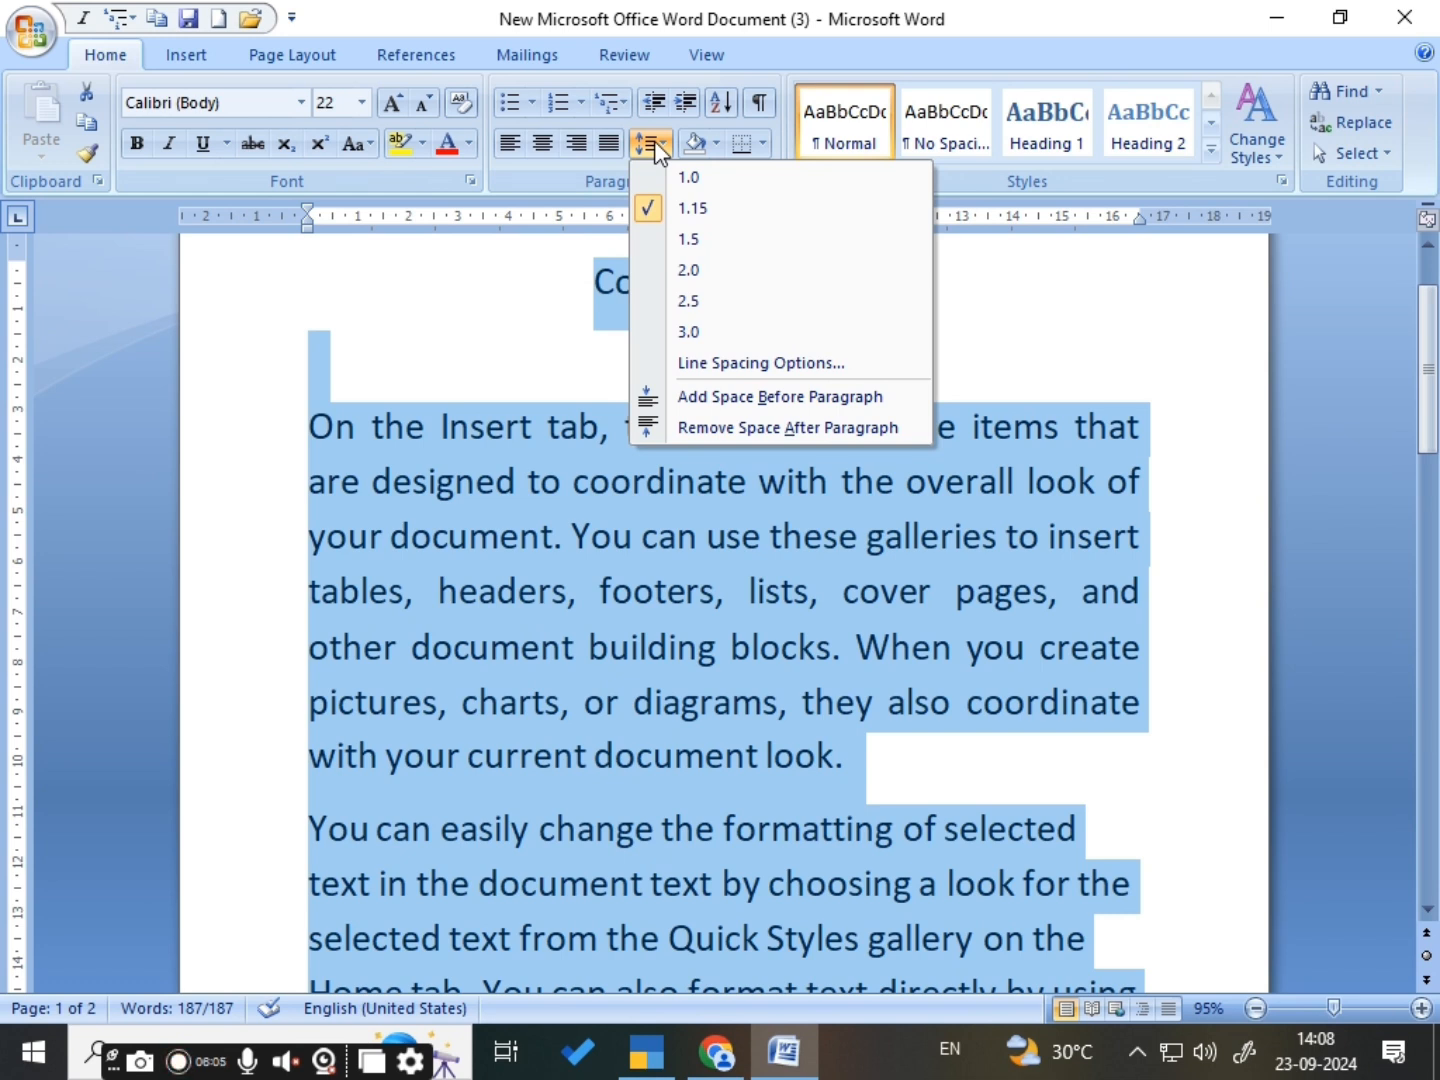
click(697, 180)
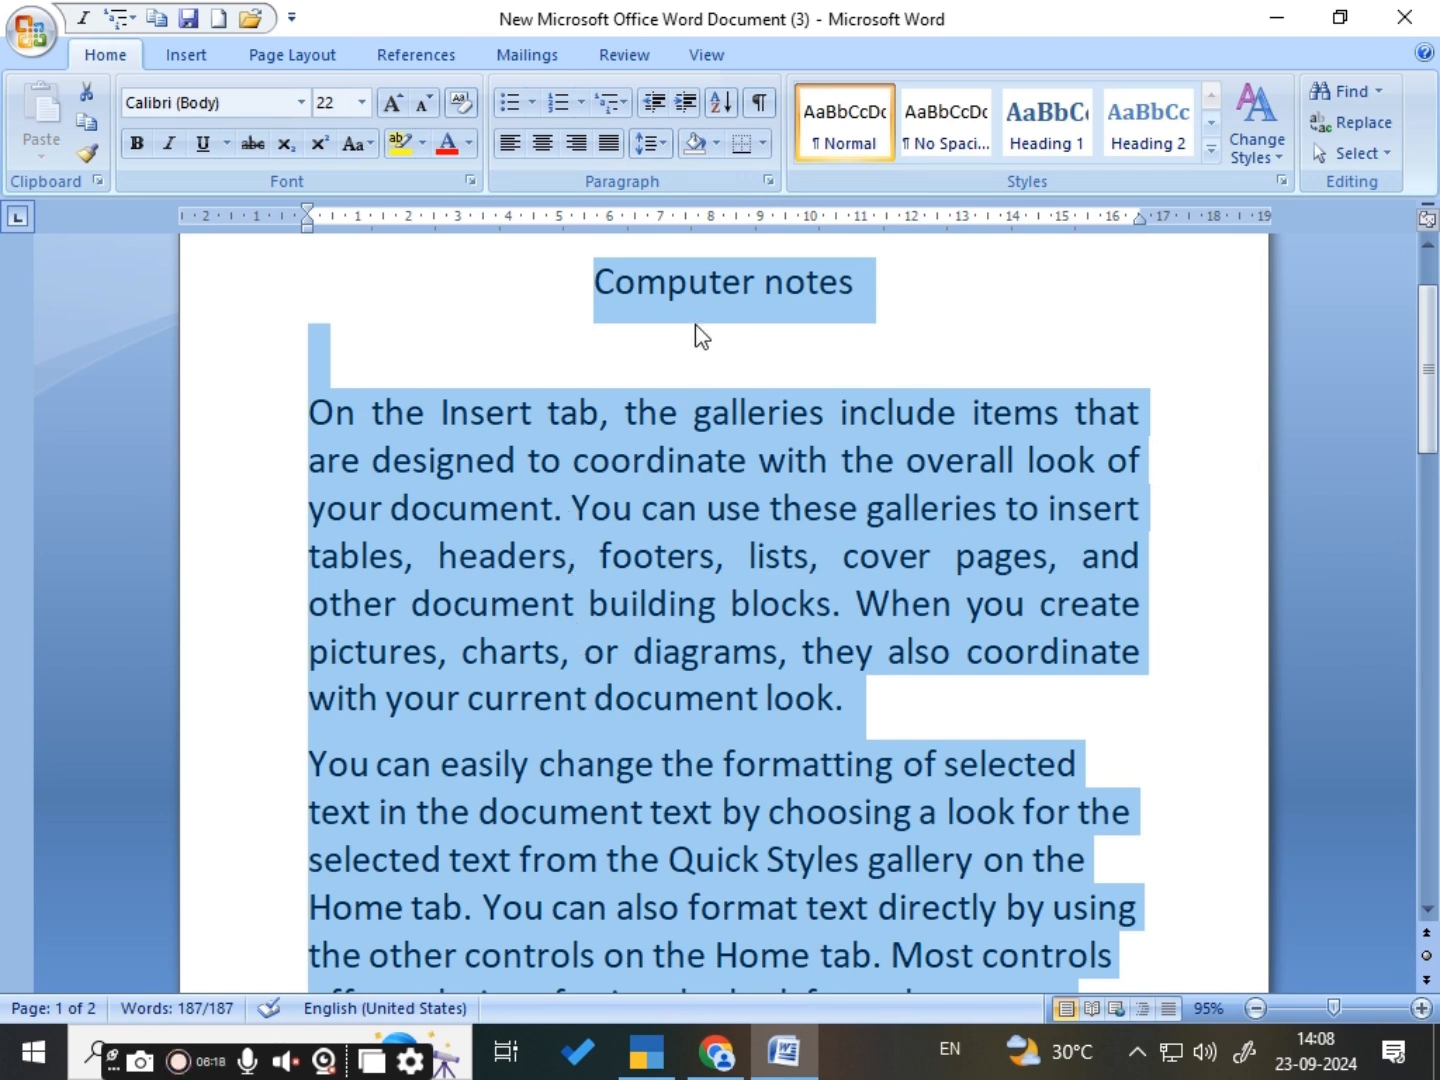
- Set the line spacing of all the selected text to 2.0
click(647, 143)
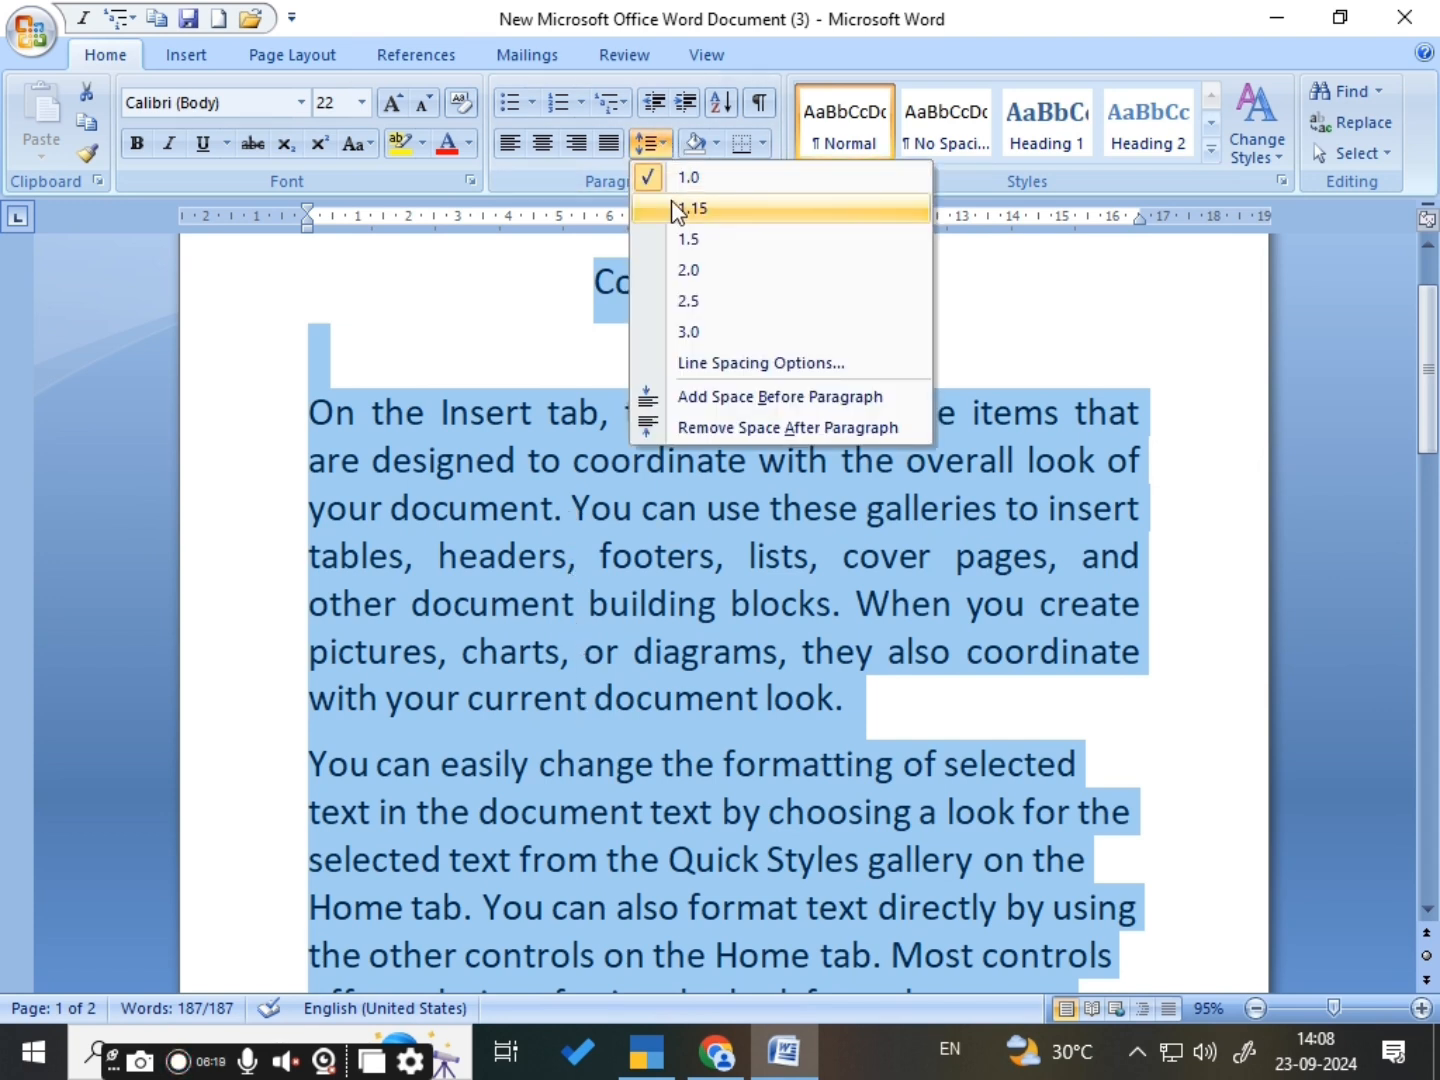
click(687, 271)
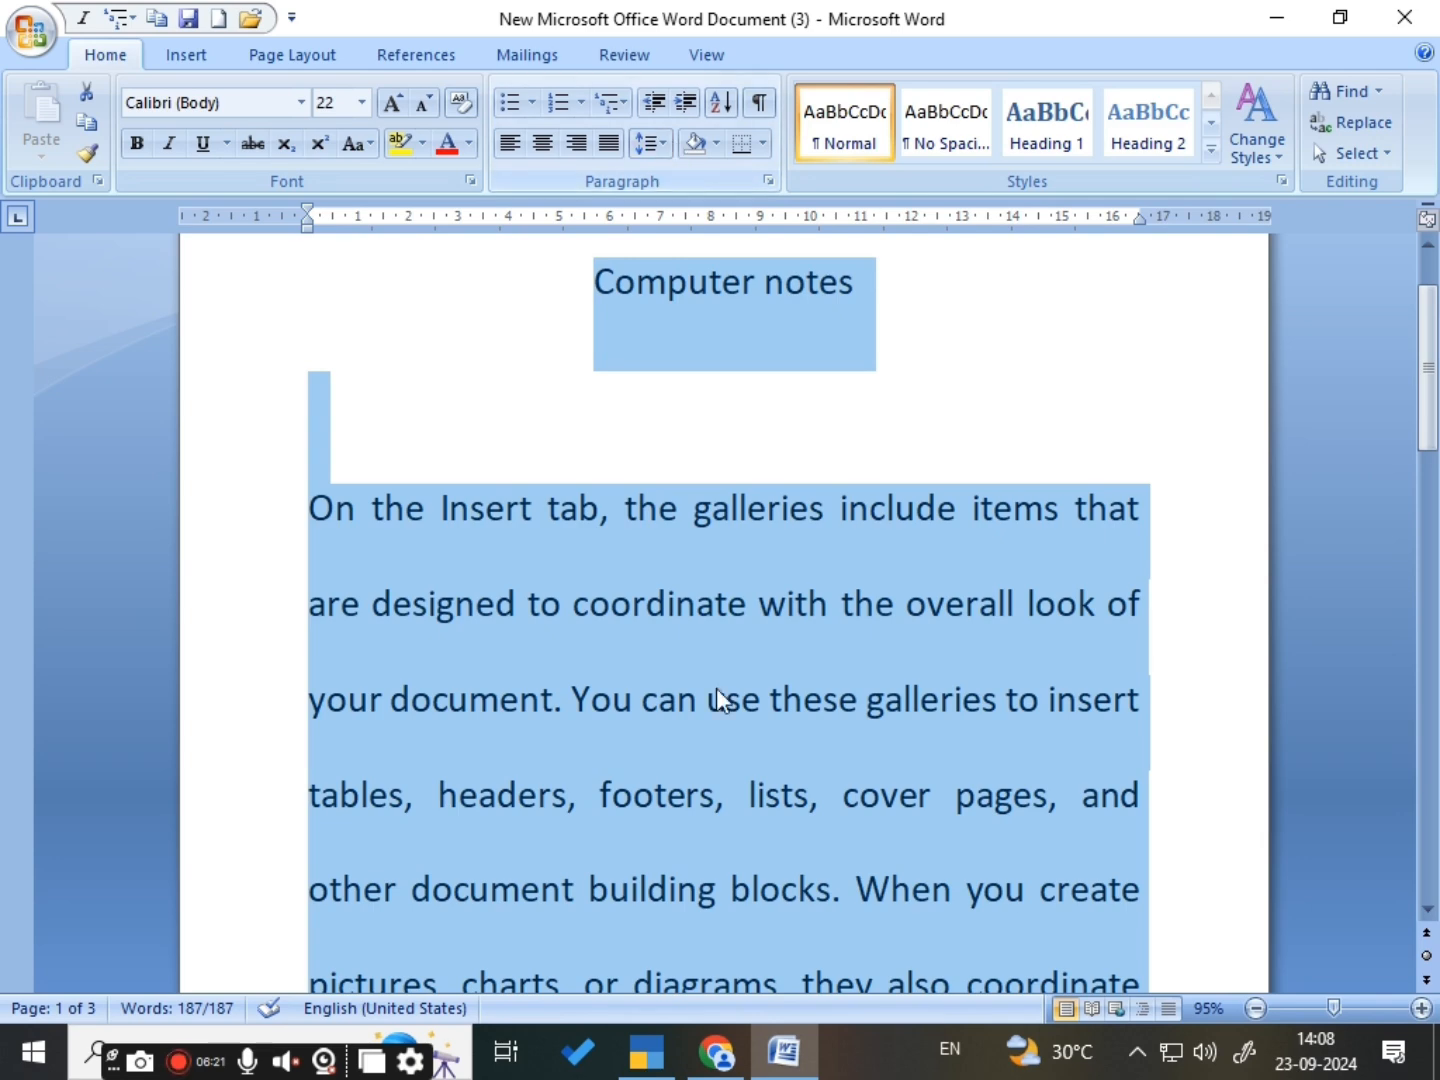
scroll(699, 815, down, 3)
scroll(698, 815, up, 2)
scroll(698, 815, down, 2)
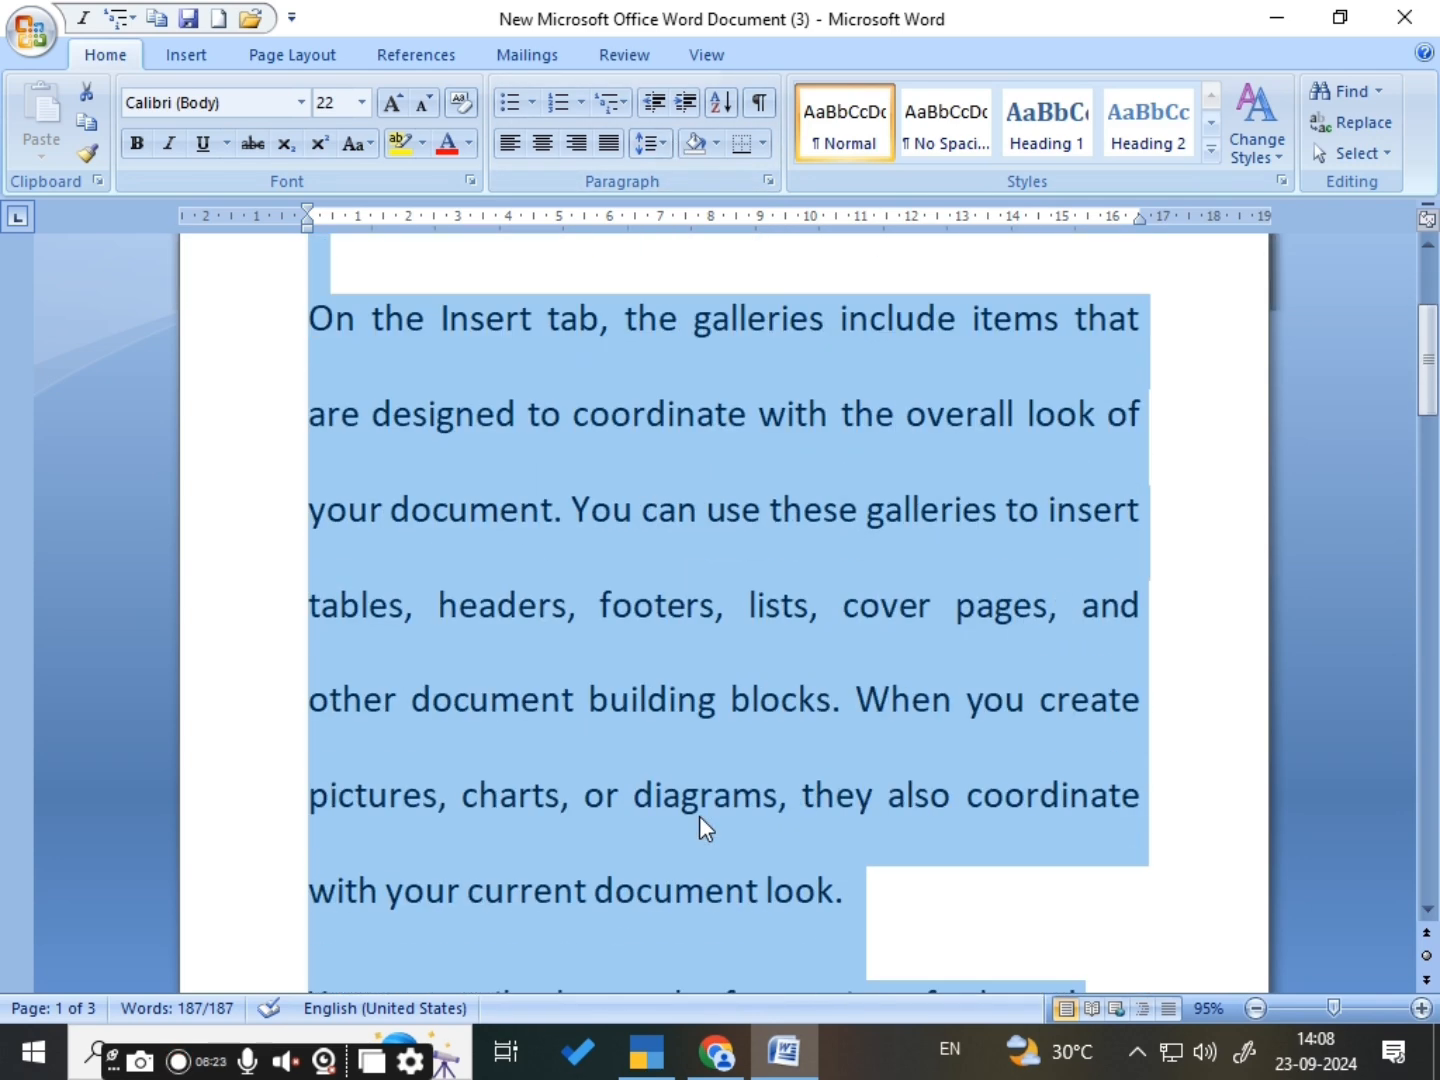
- Return the line spacing of the entire text from double to 1.0
click(666, 143)
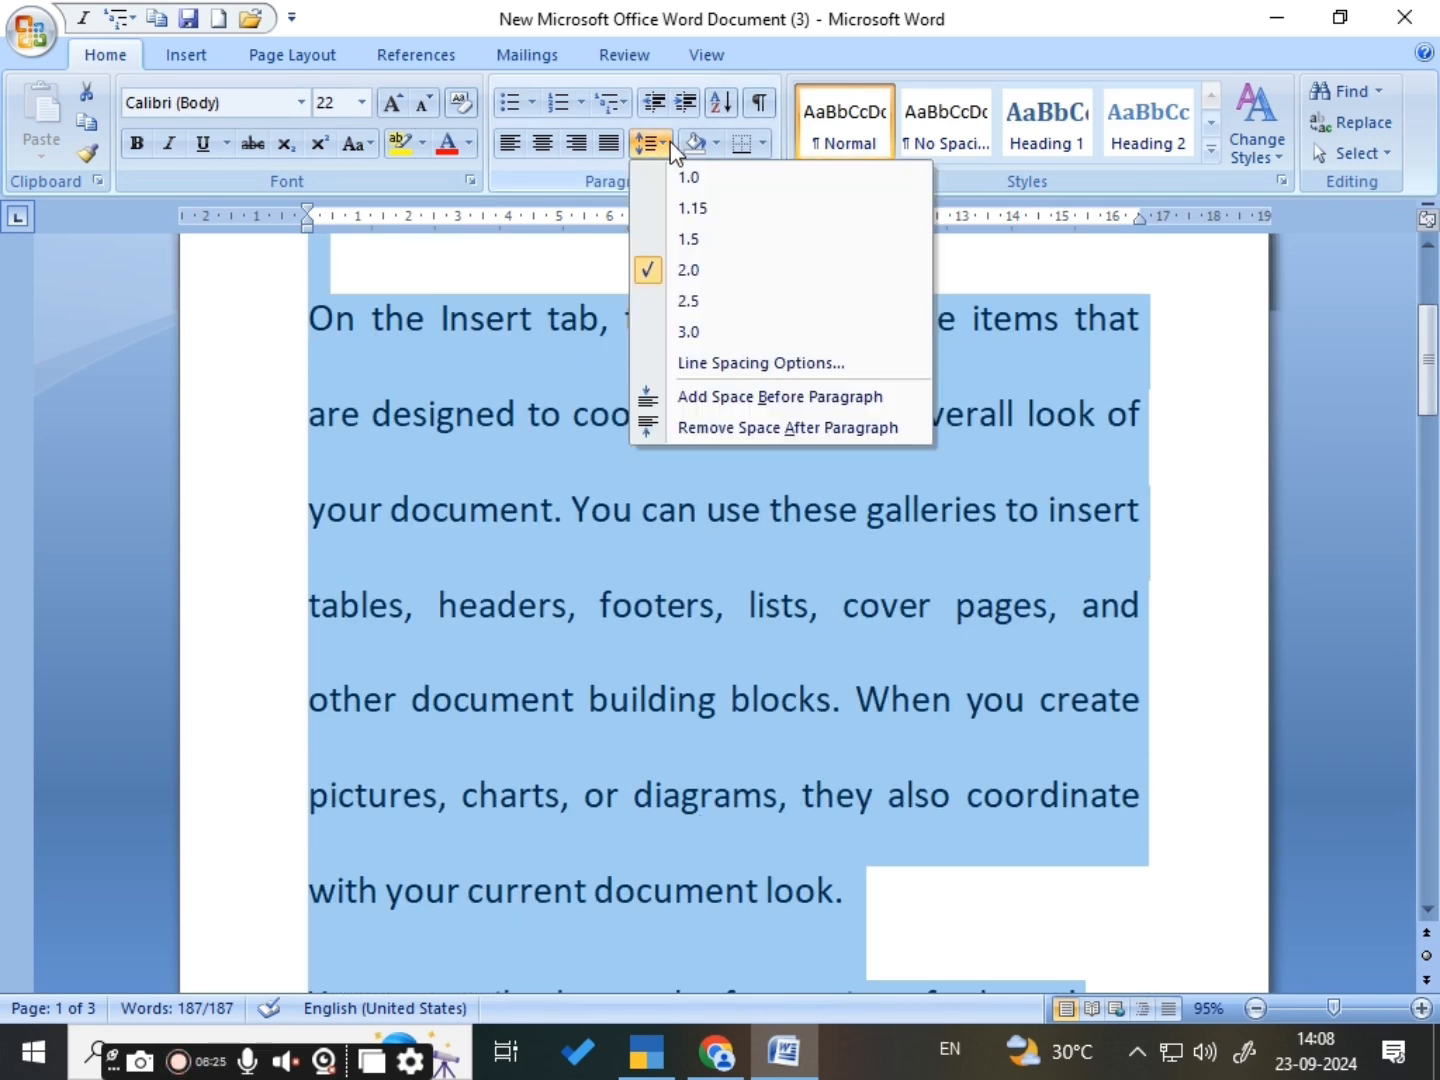
click(684, 180)
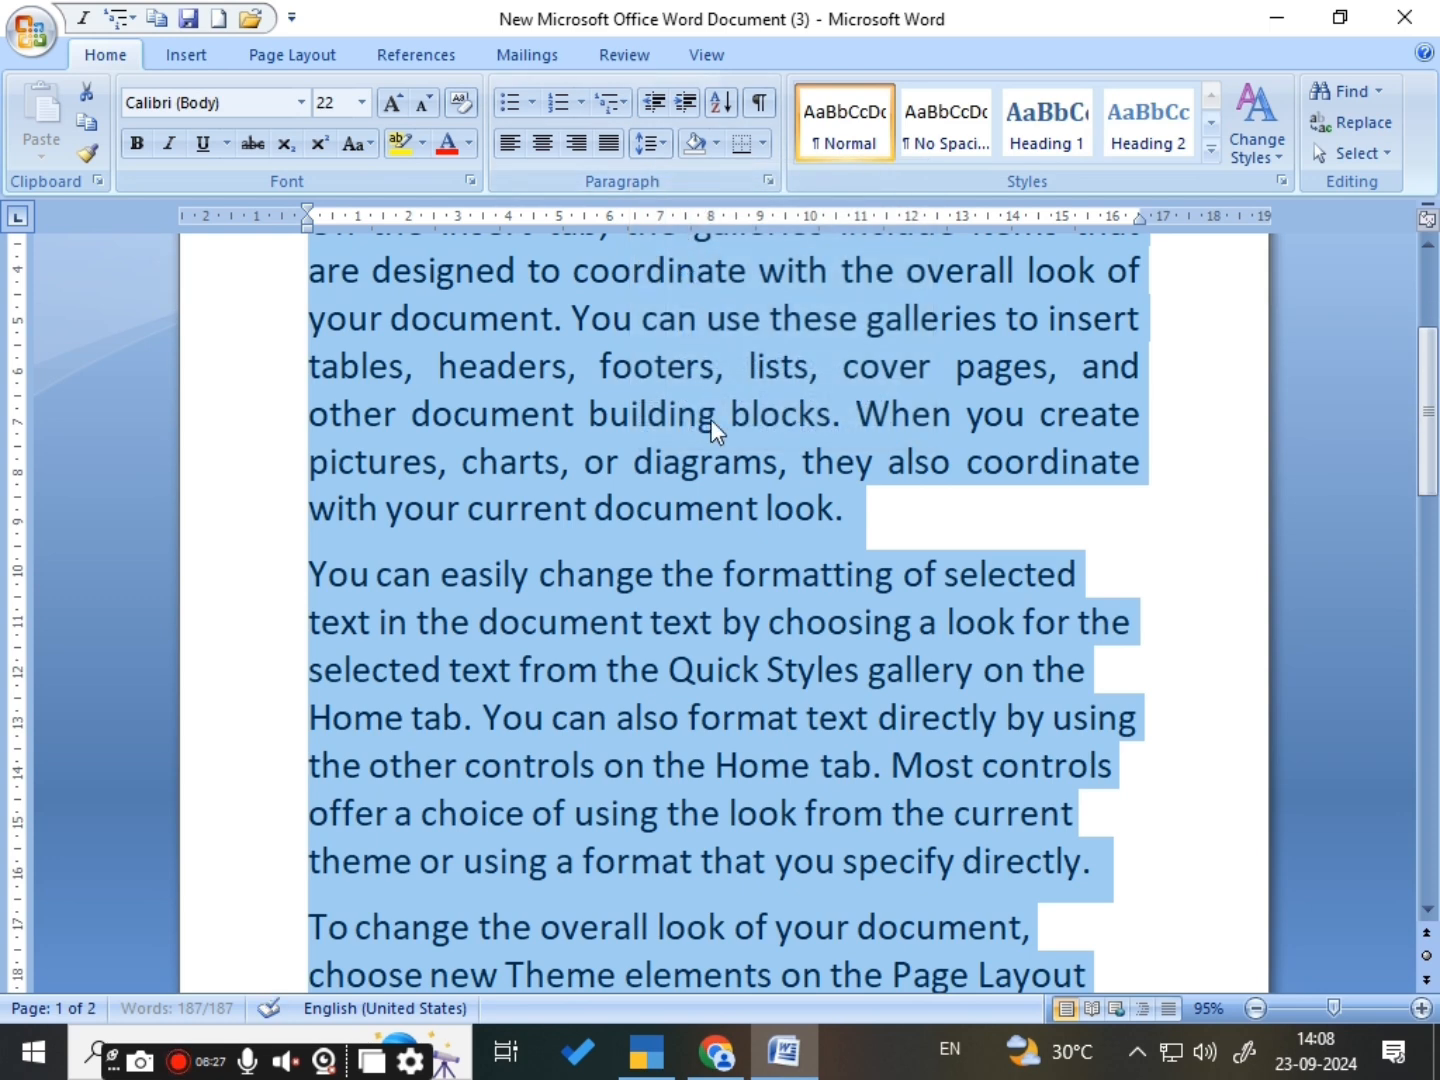
scroll(741, 530, up, 2)
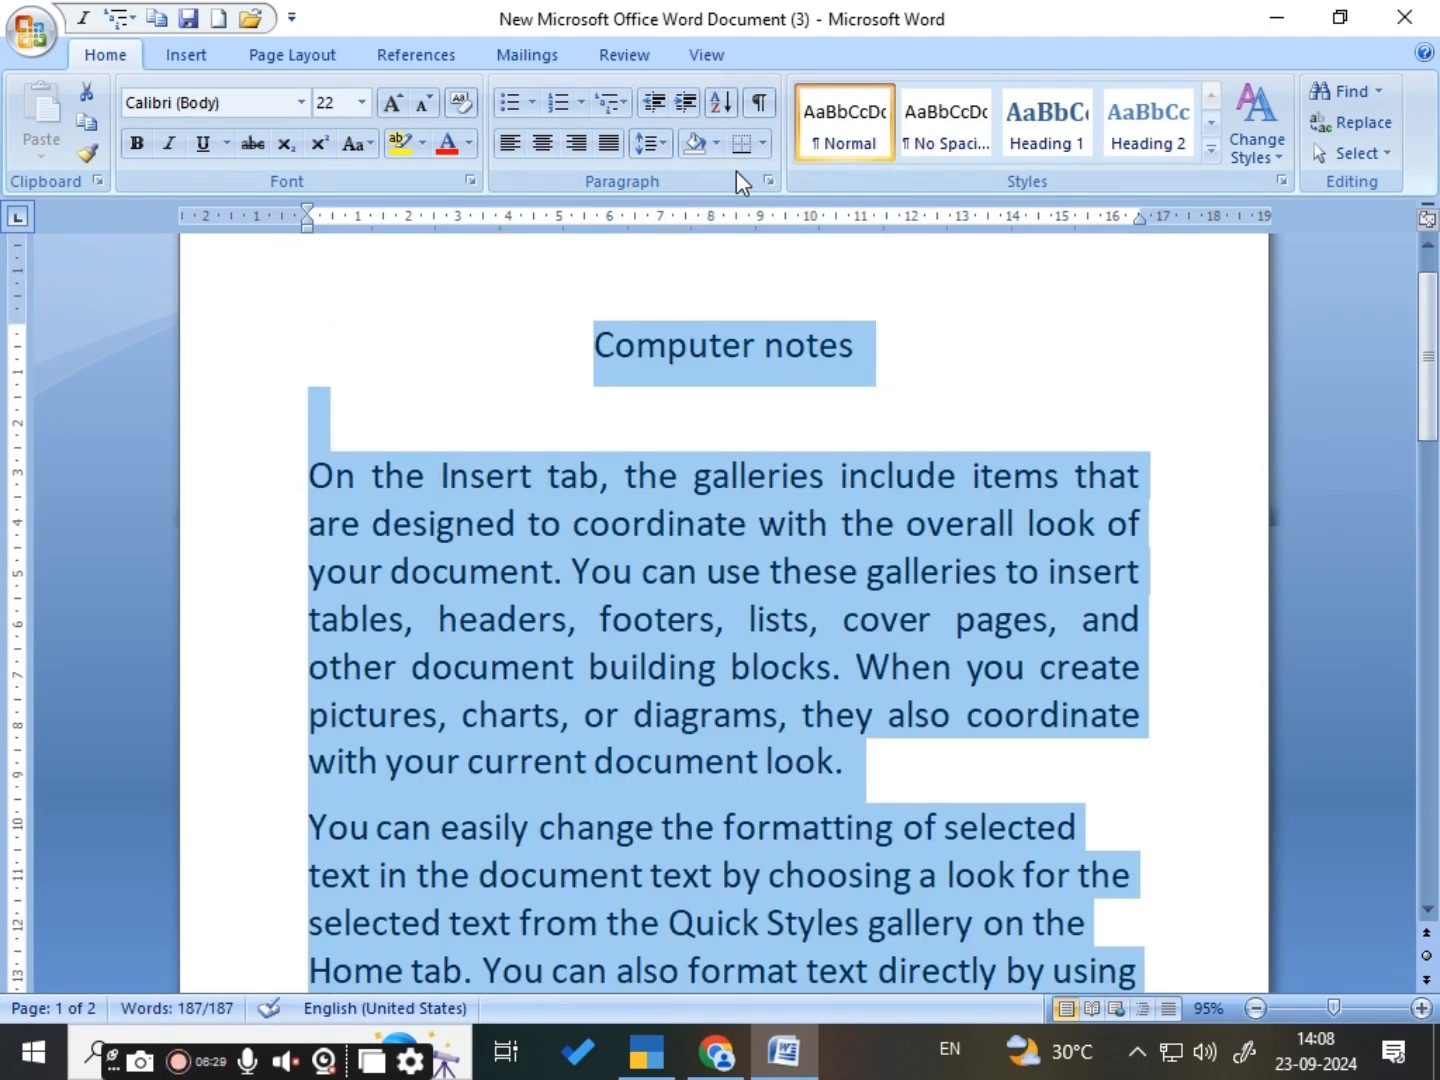
- Apply a custom line spacing tighter than single to the whole document through the line spacing options
click(663, 150)
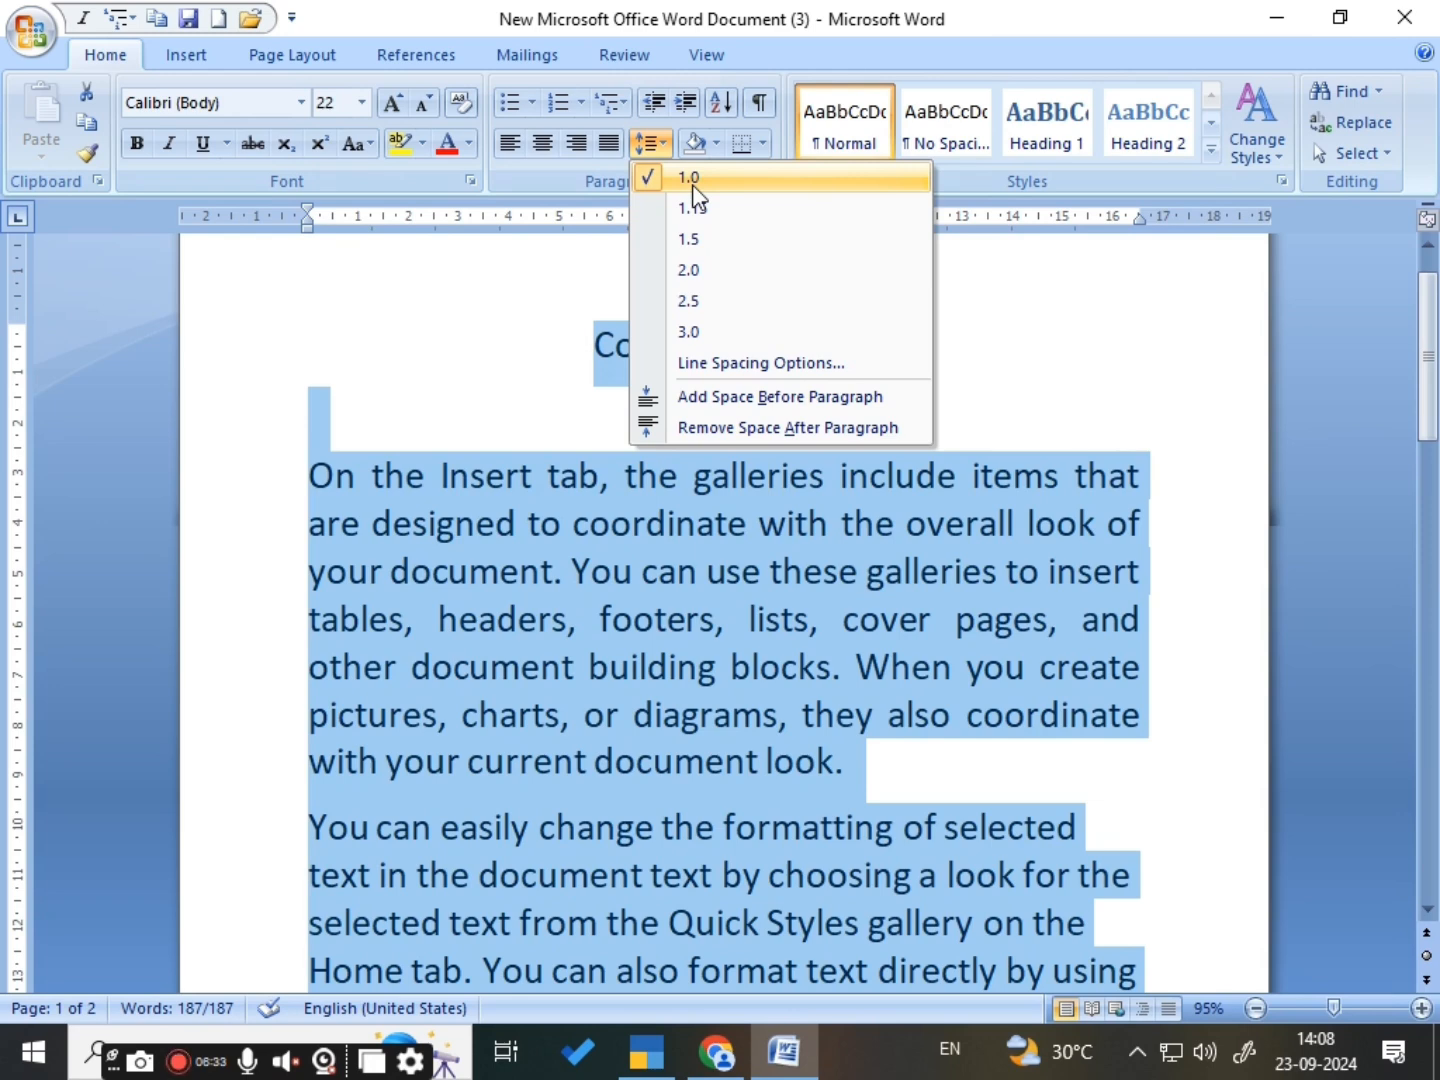
click(724, 372)
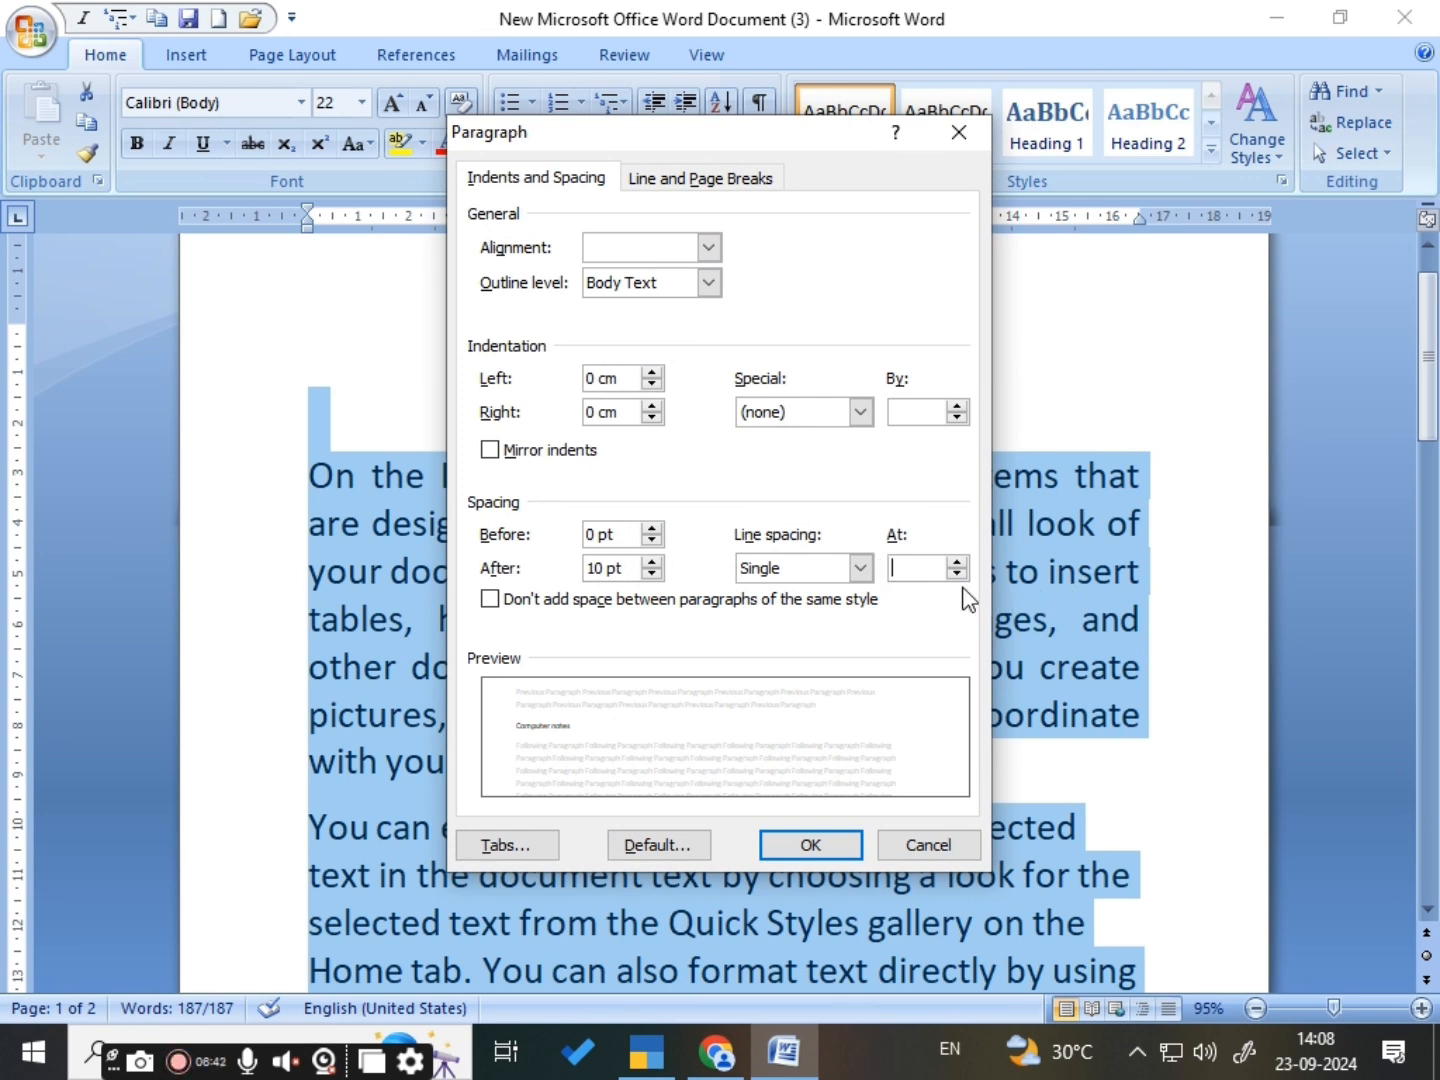
text(.8)
click(814, 845)
click(893, 698)
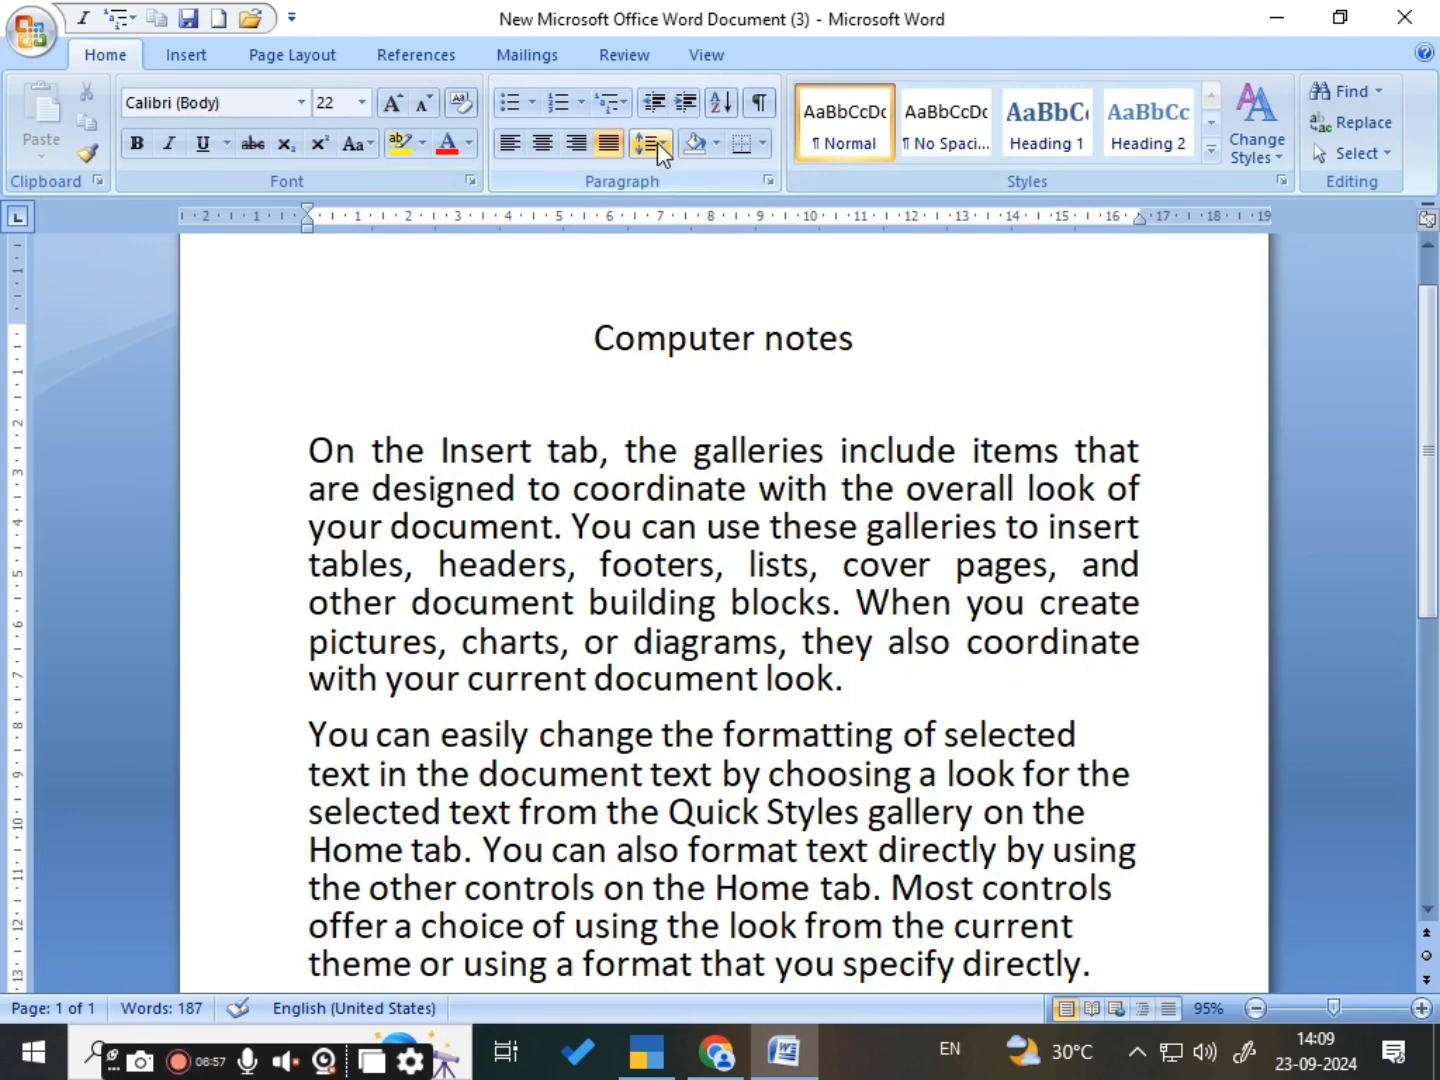
- Reset the line spacing of the whole document to 1.0, replacing the custom spacing
key(ctrl+a)
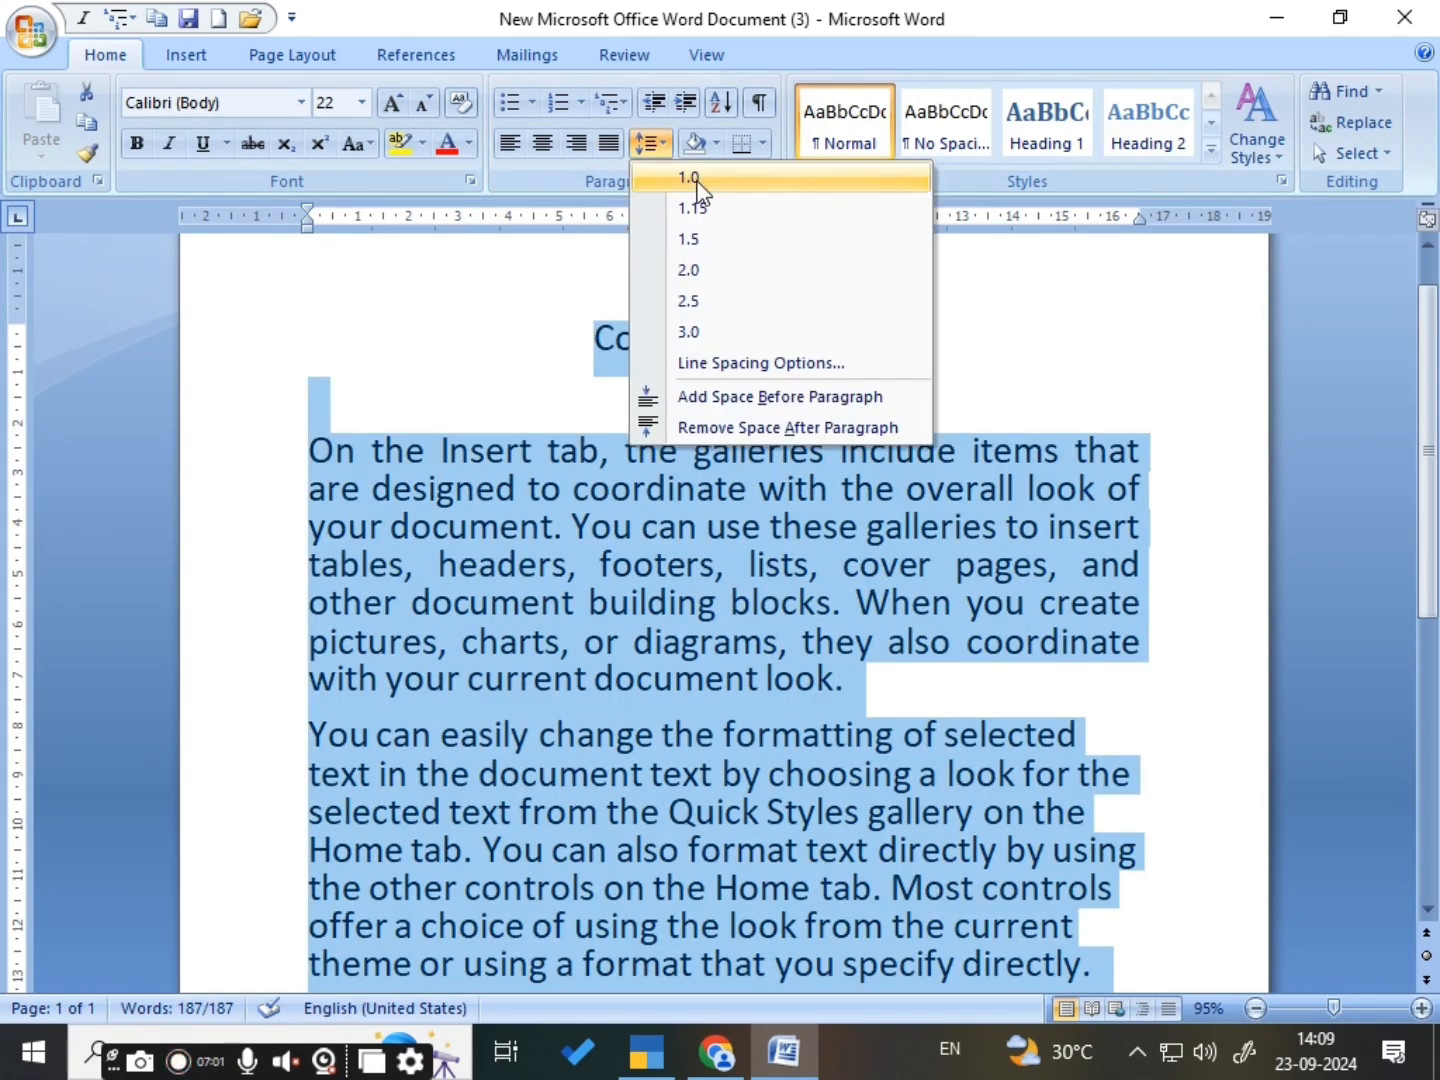
click(698, 186)
click(662, 157)
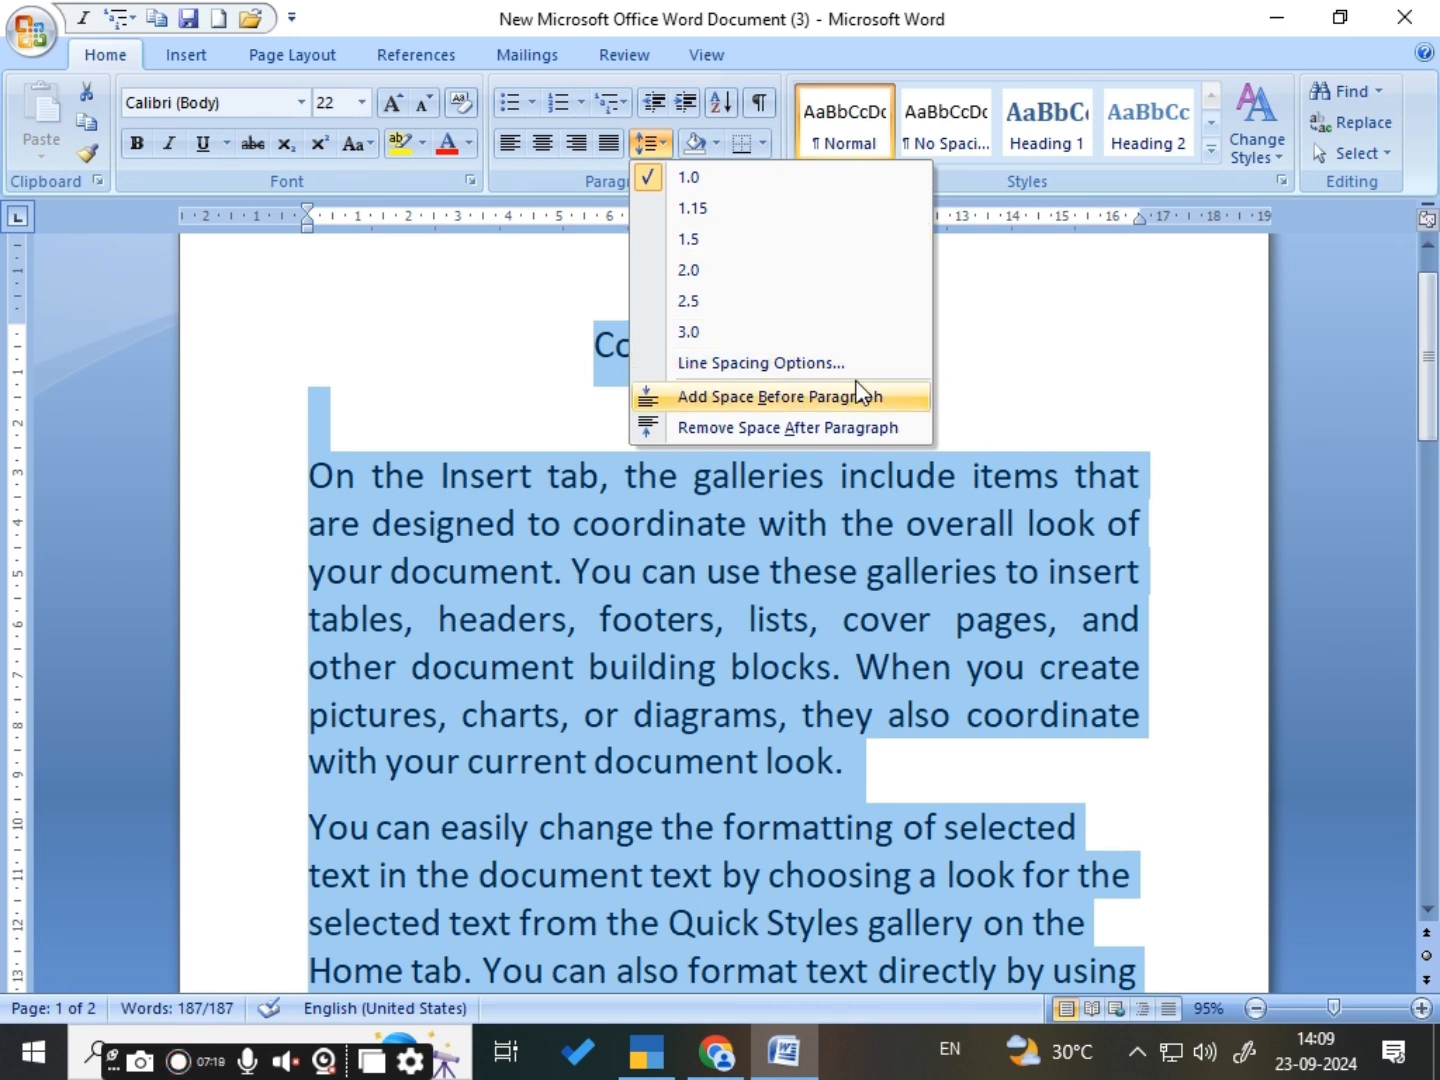
click(851, 667)
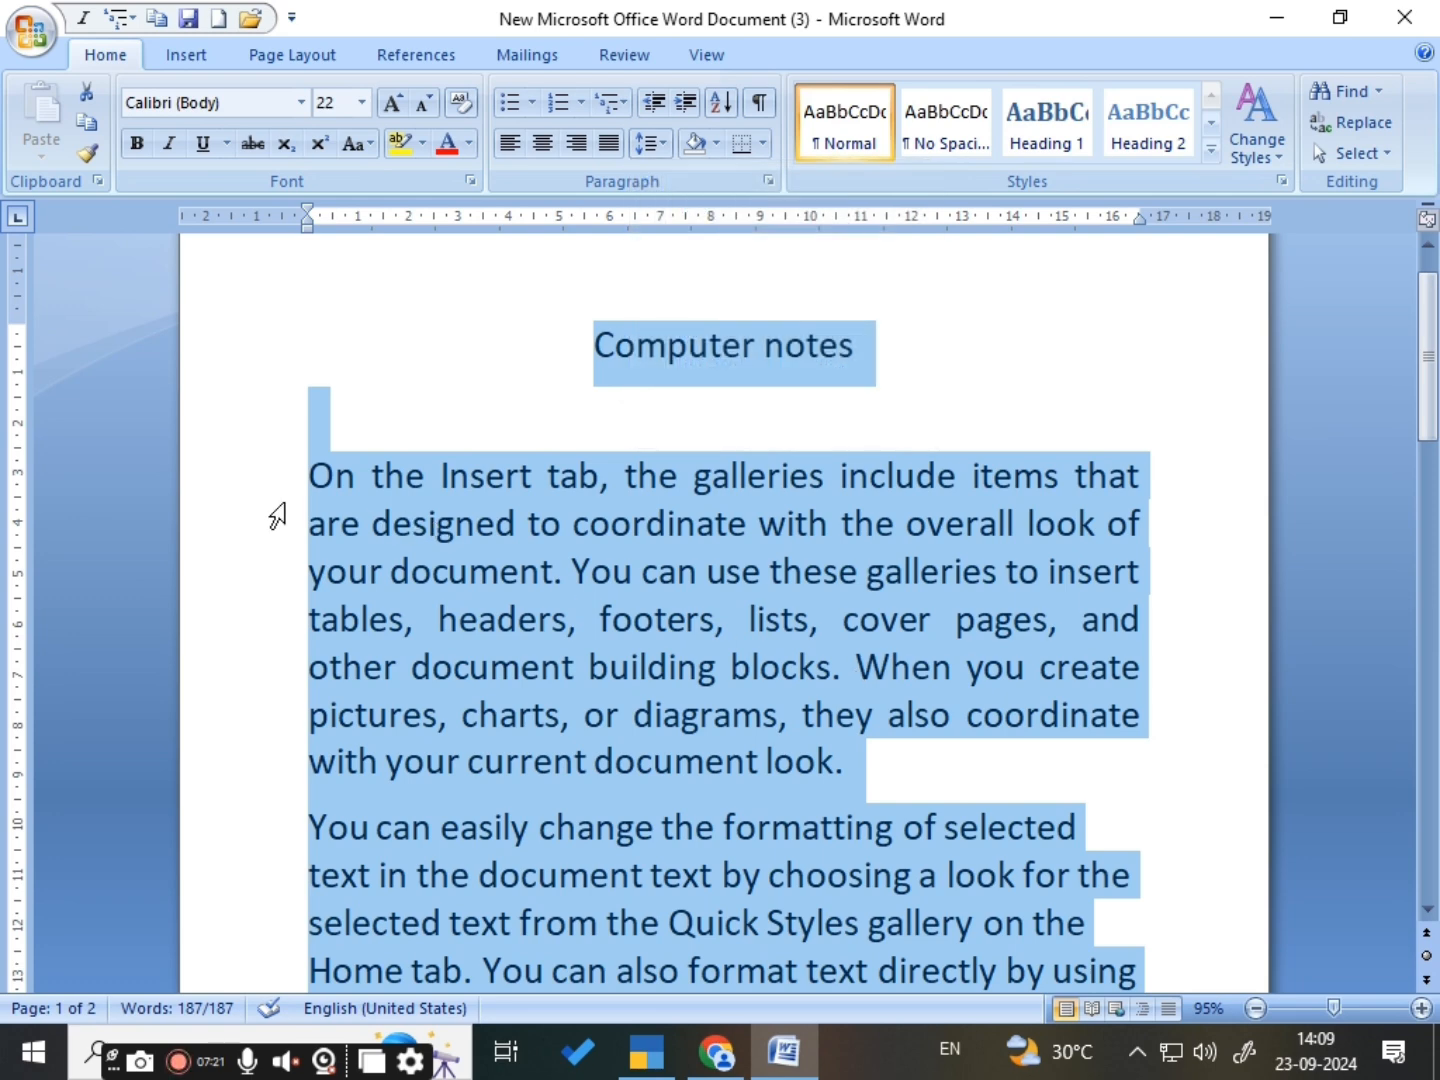
- Select the first two body paragraphs and add space before each of them
scroll(277, 517, down, 1)
click(200, 350)
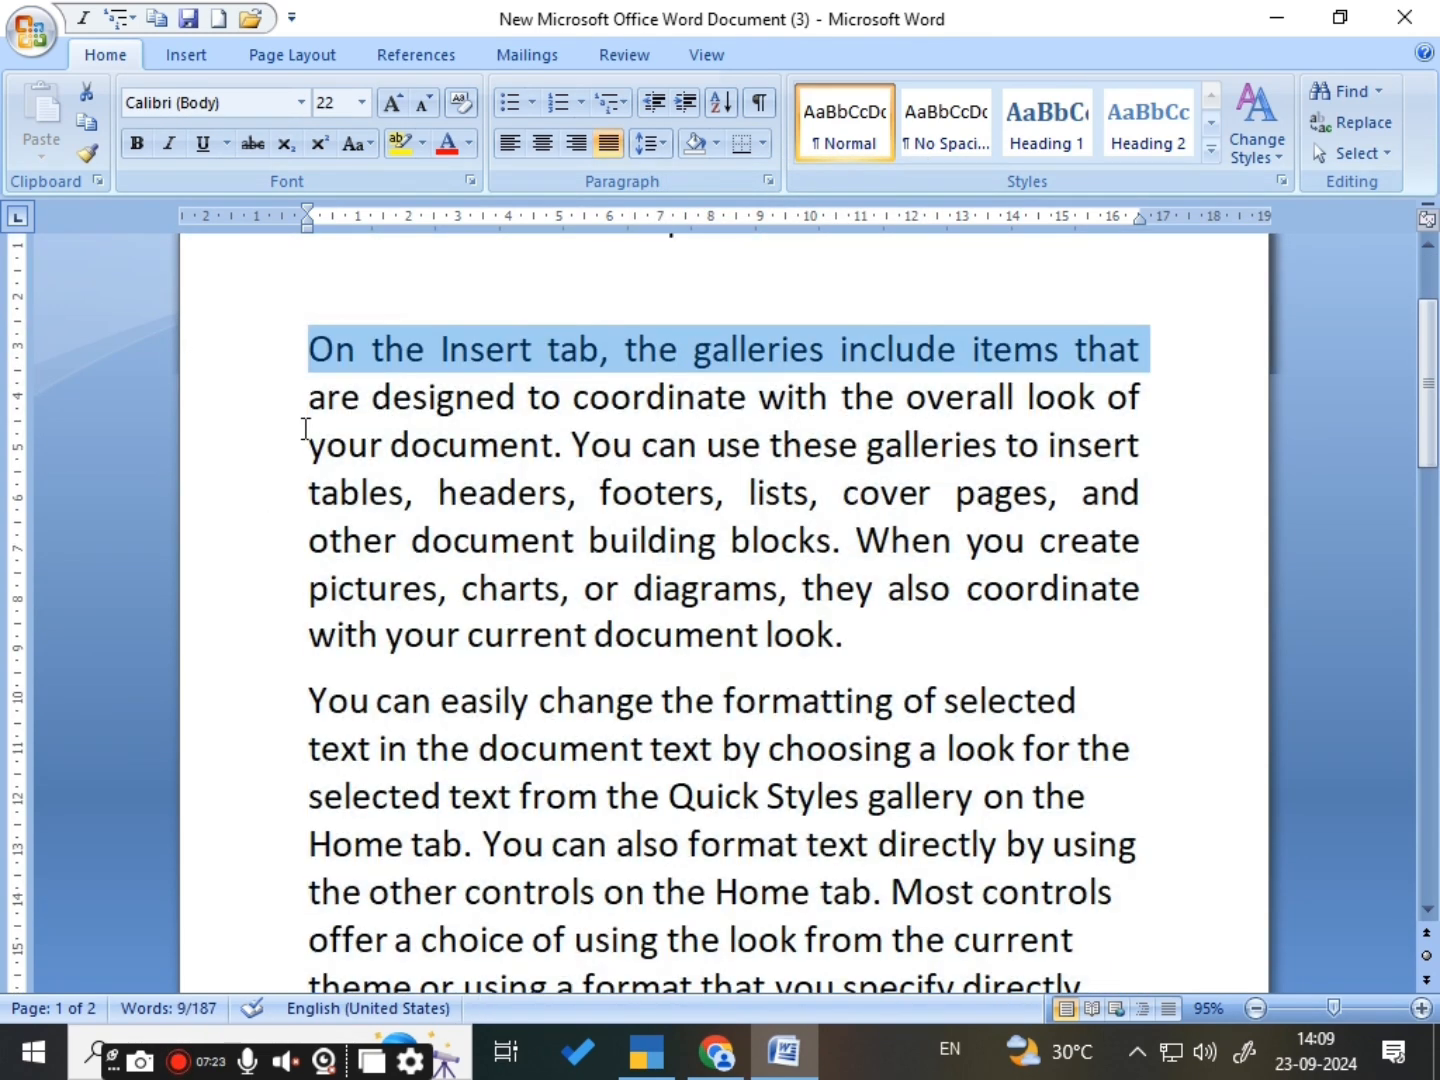
click(306, 430)
drag(311, 365, 1102, 860)
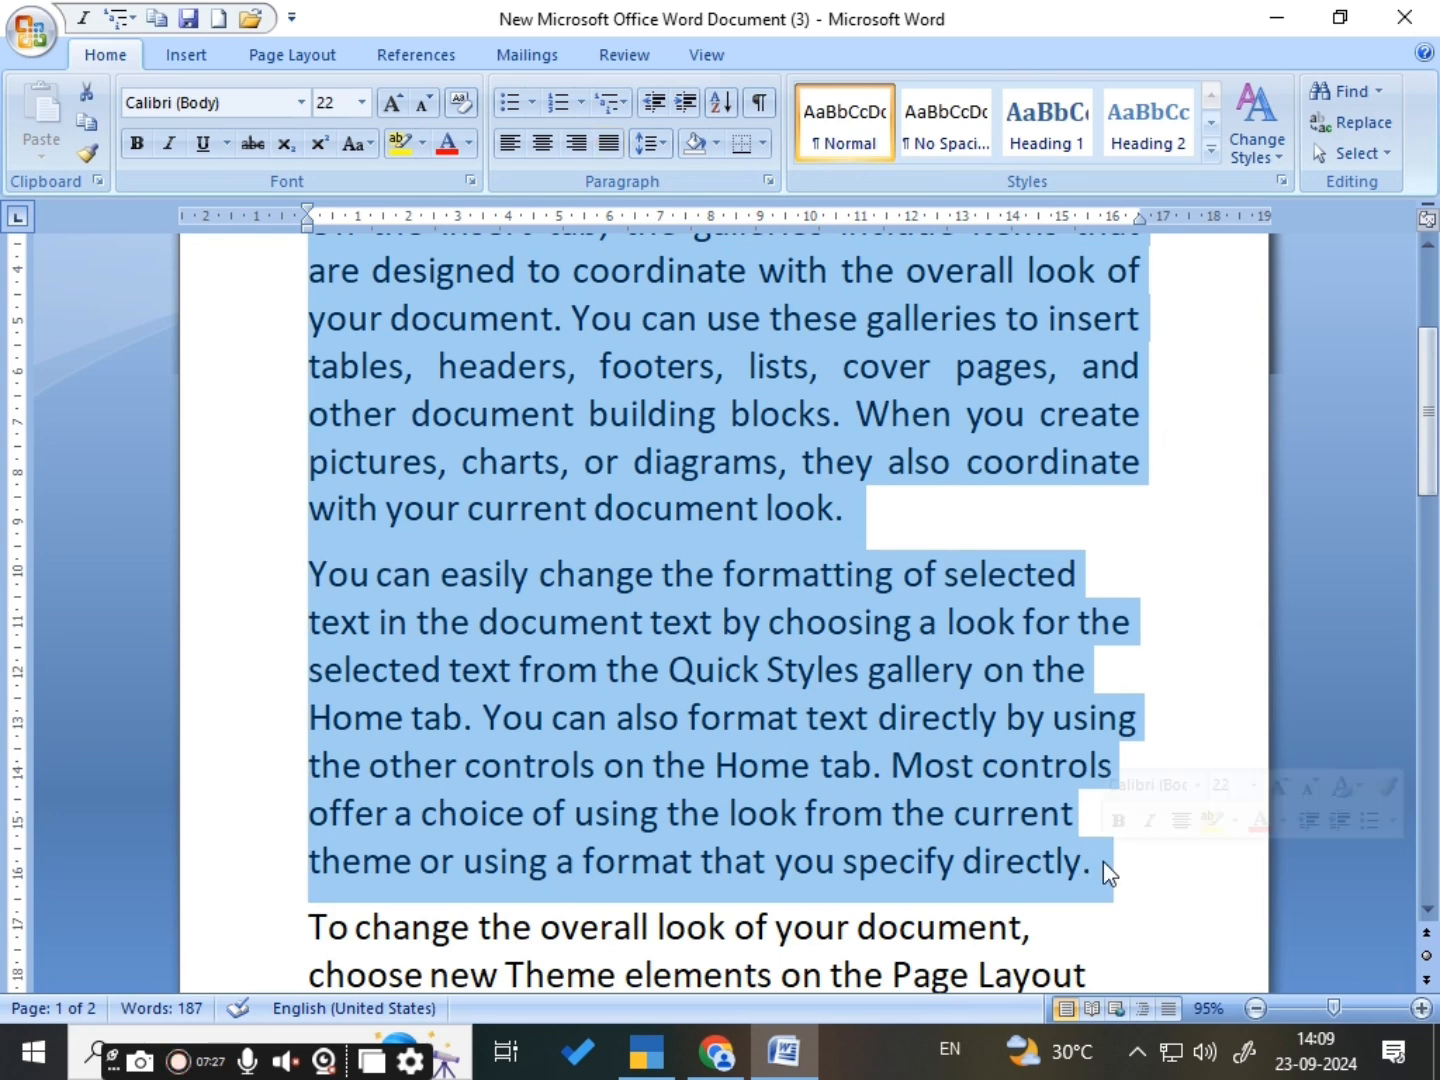
click(667, 146)
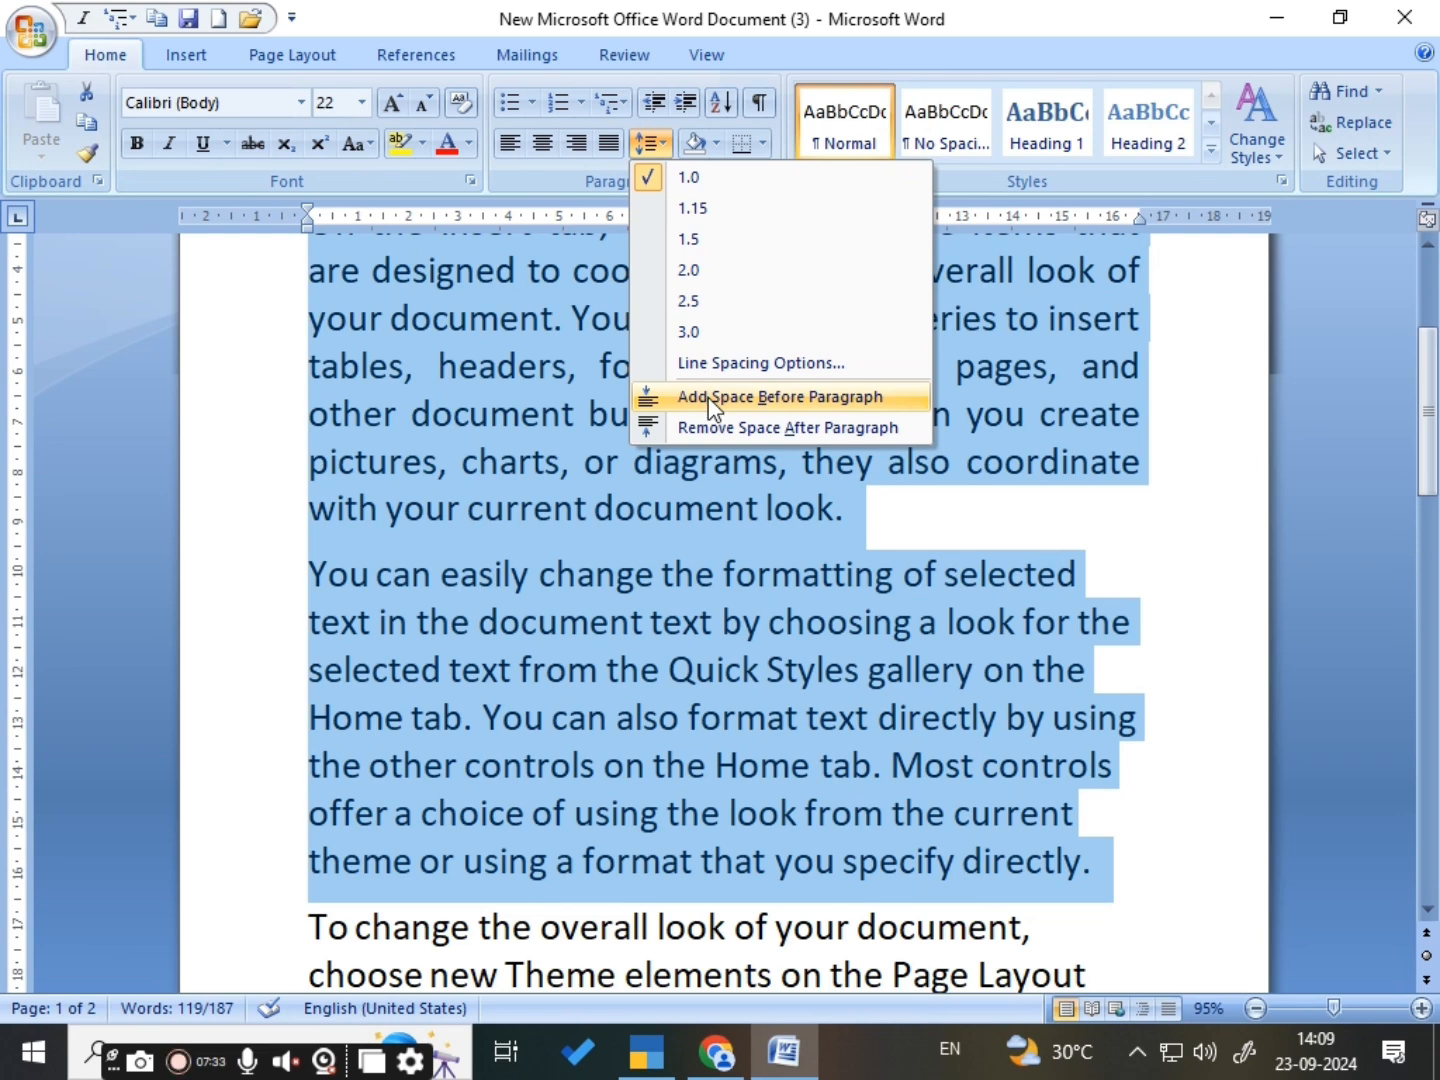
click(708, 397)
- Remove the space after and the space before the two selected body paragraphs
click(653, 143)
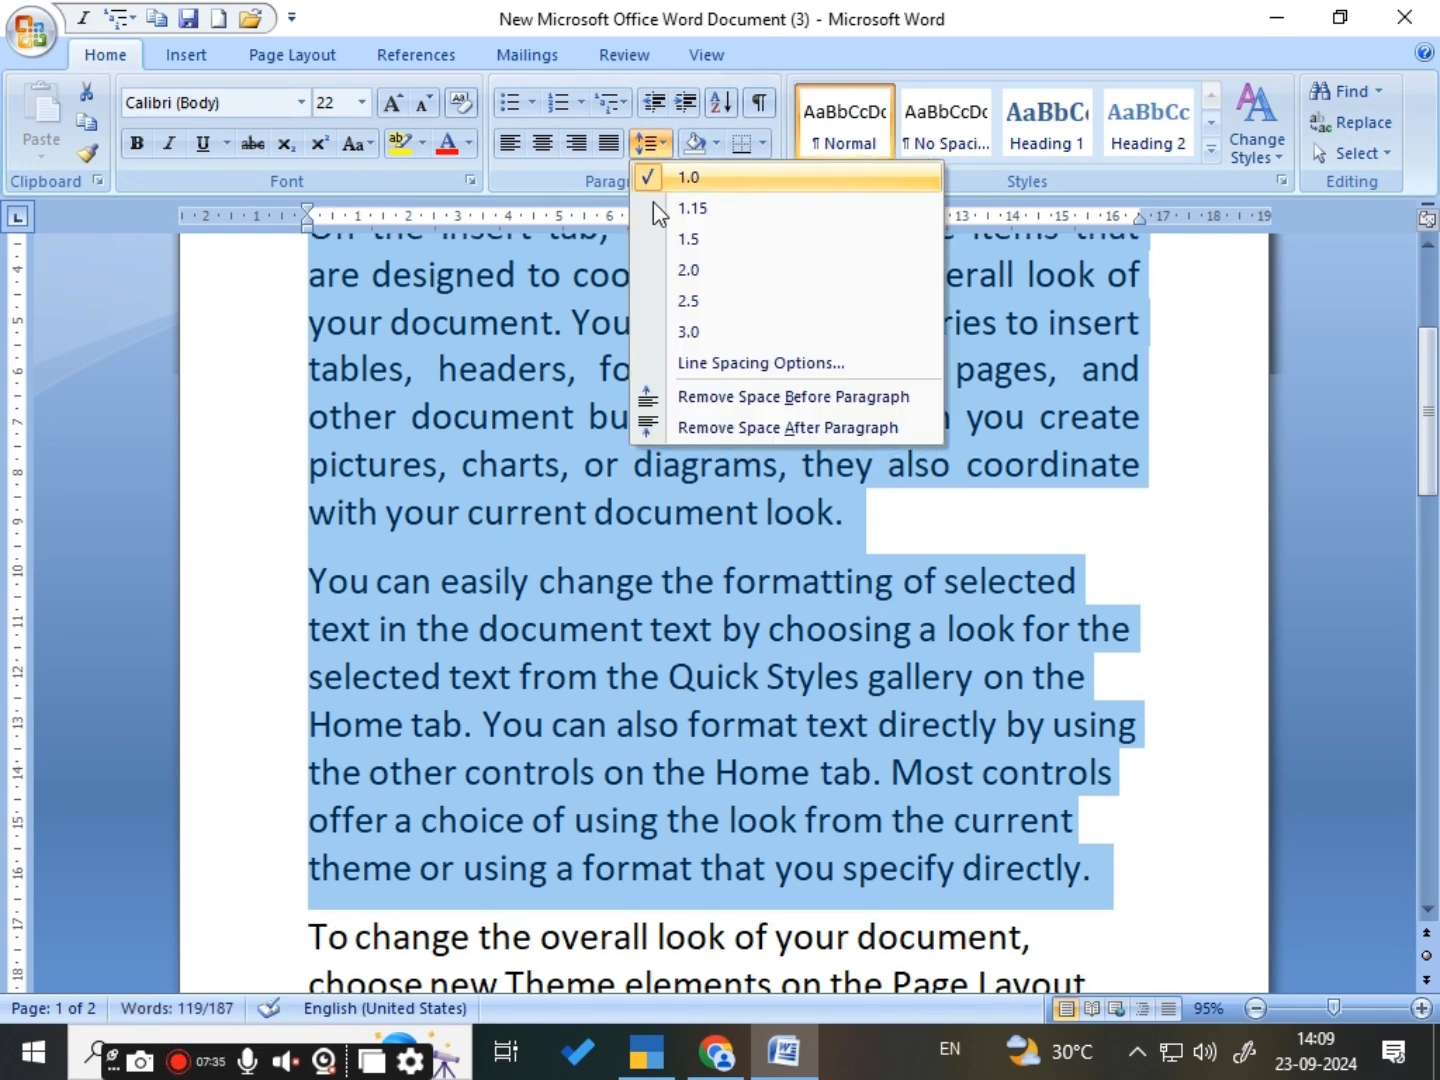
click(685, 423)
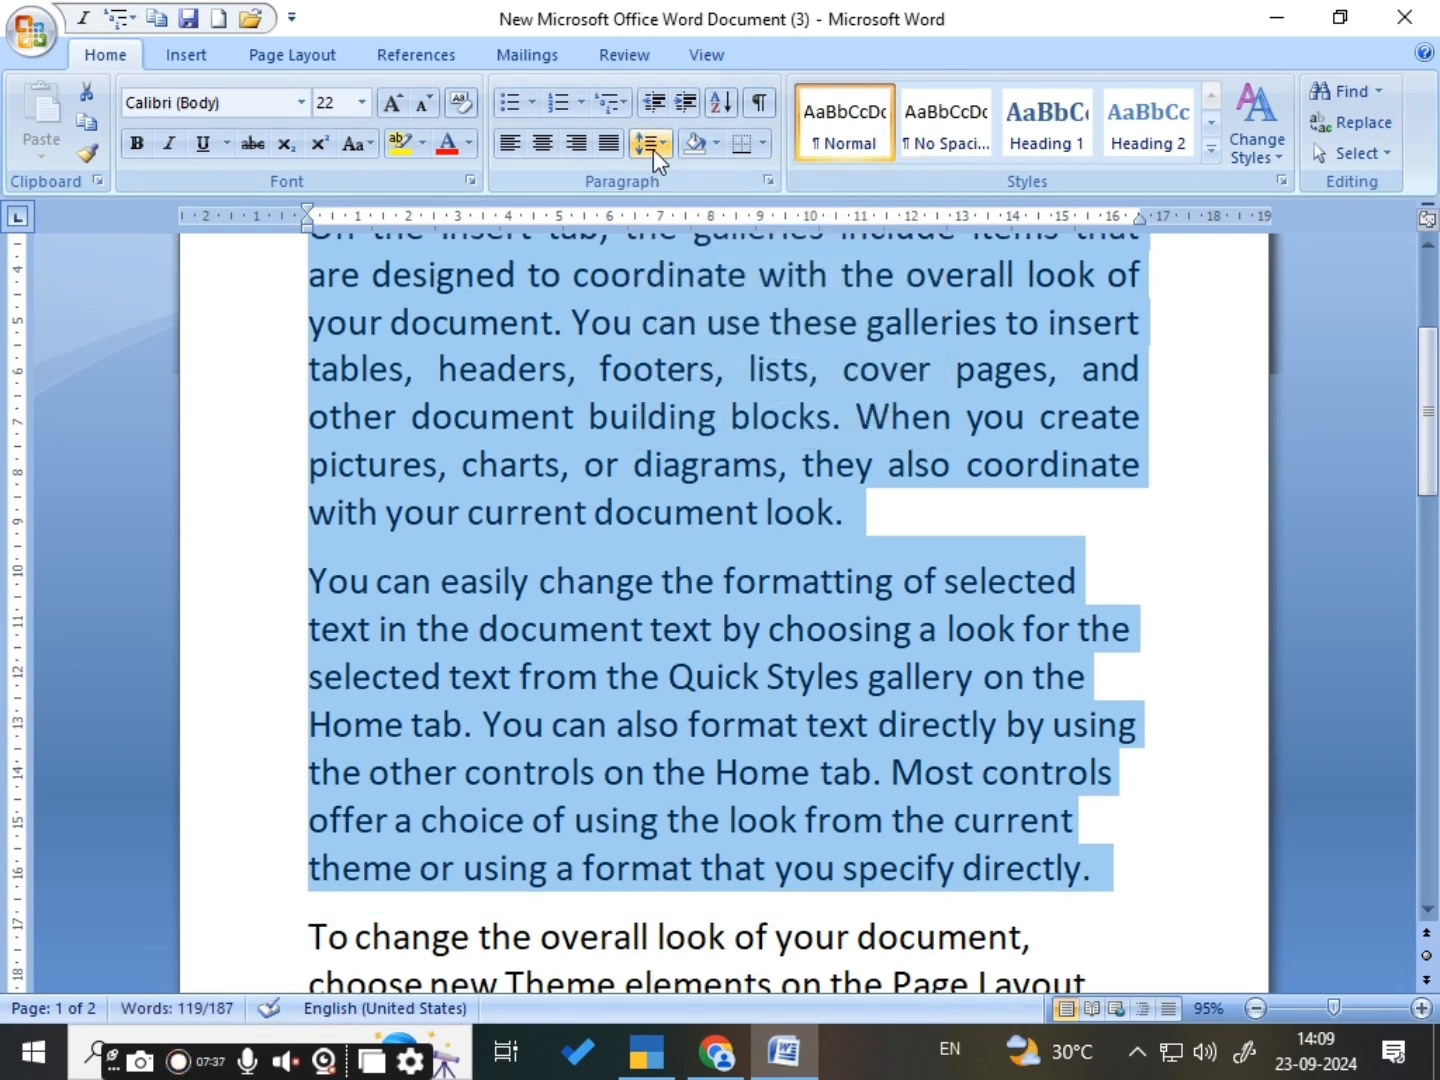
click(652, 147)
click(698, 397)
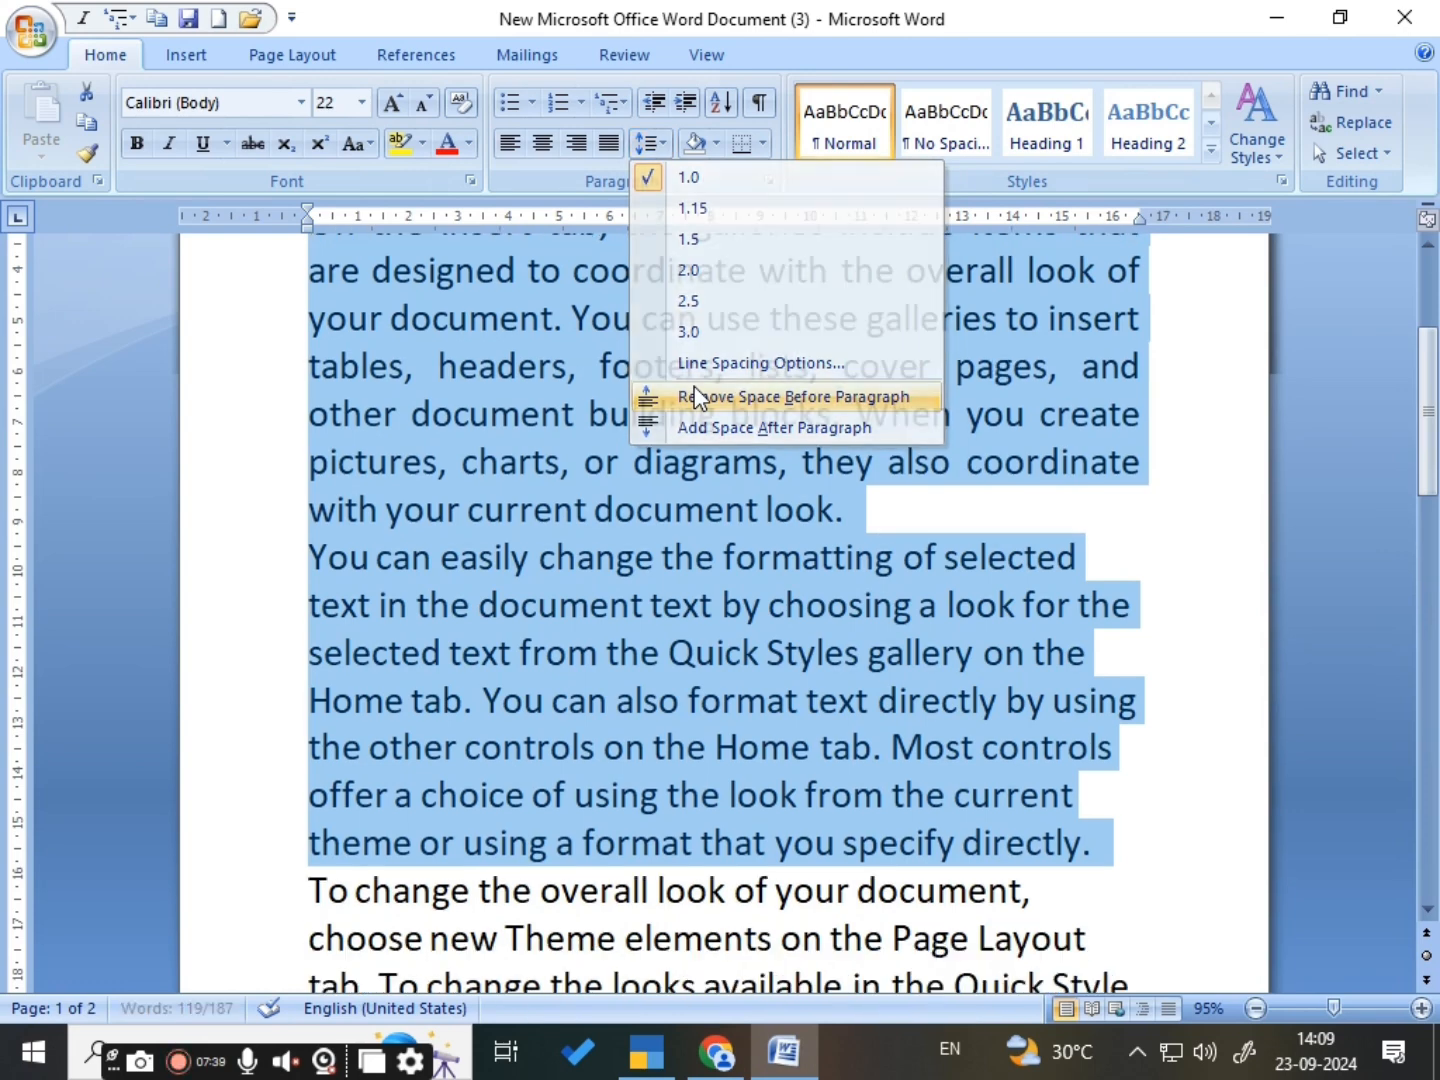
- Add space after the two selected paragraphs and remove it again
click(664, 145)
click(704, 425)
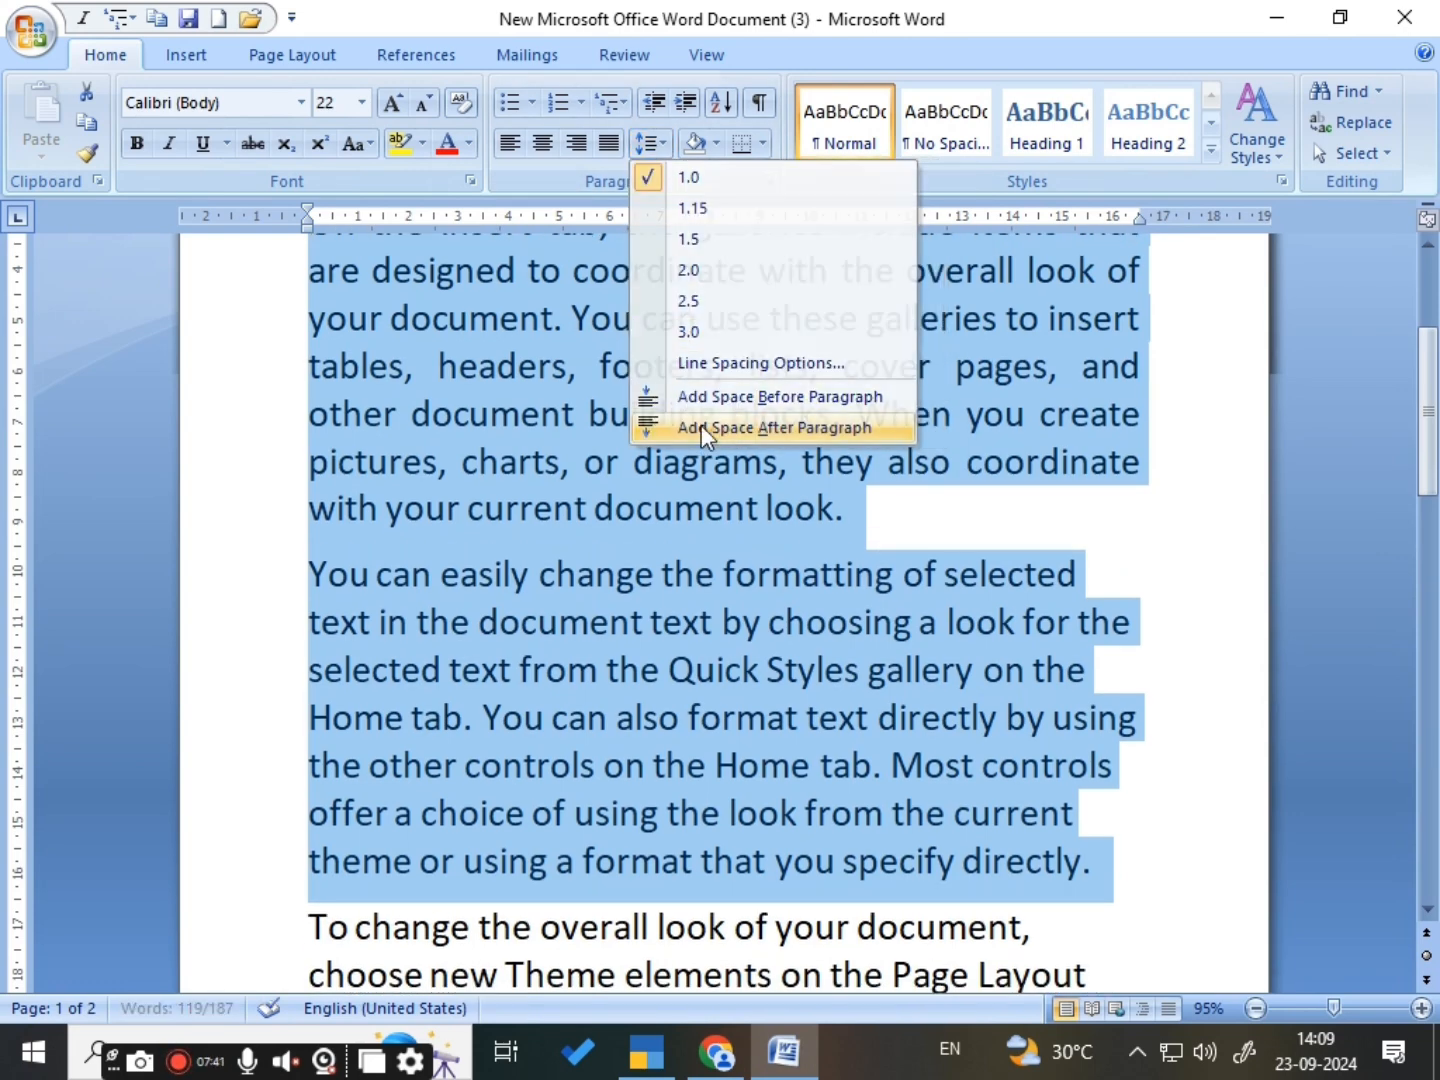
click(666, 152)
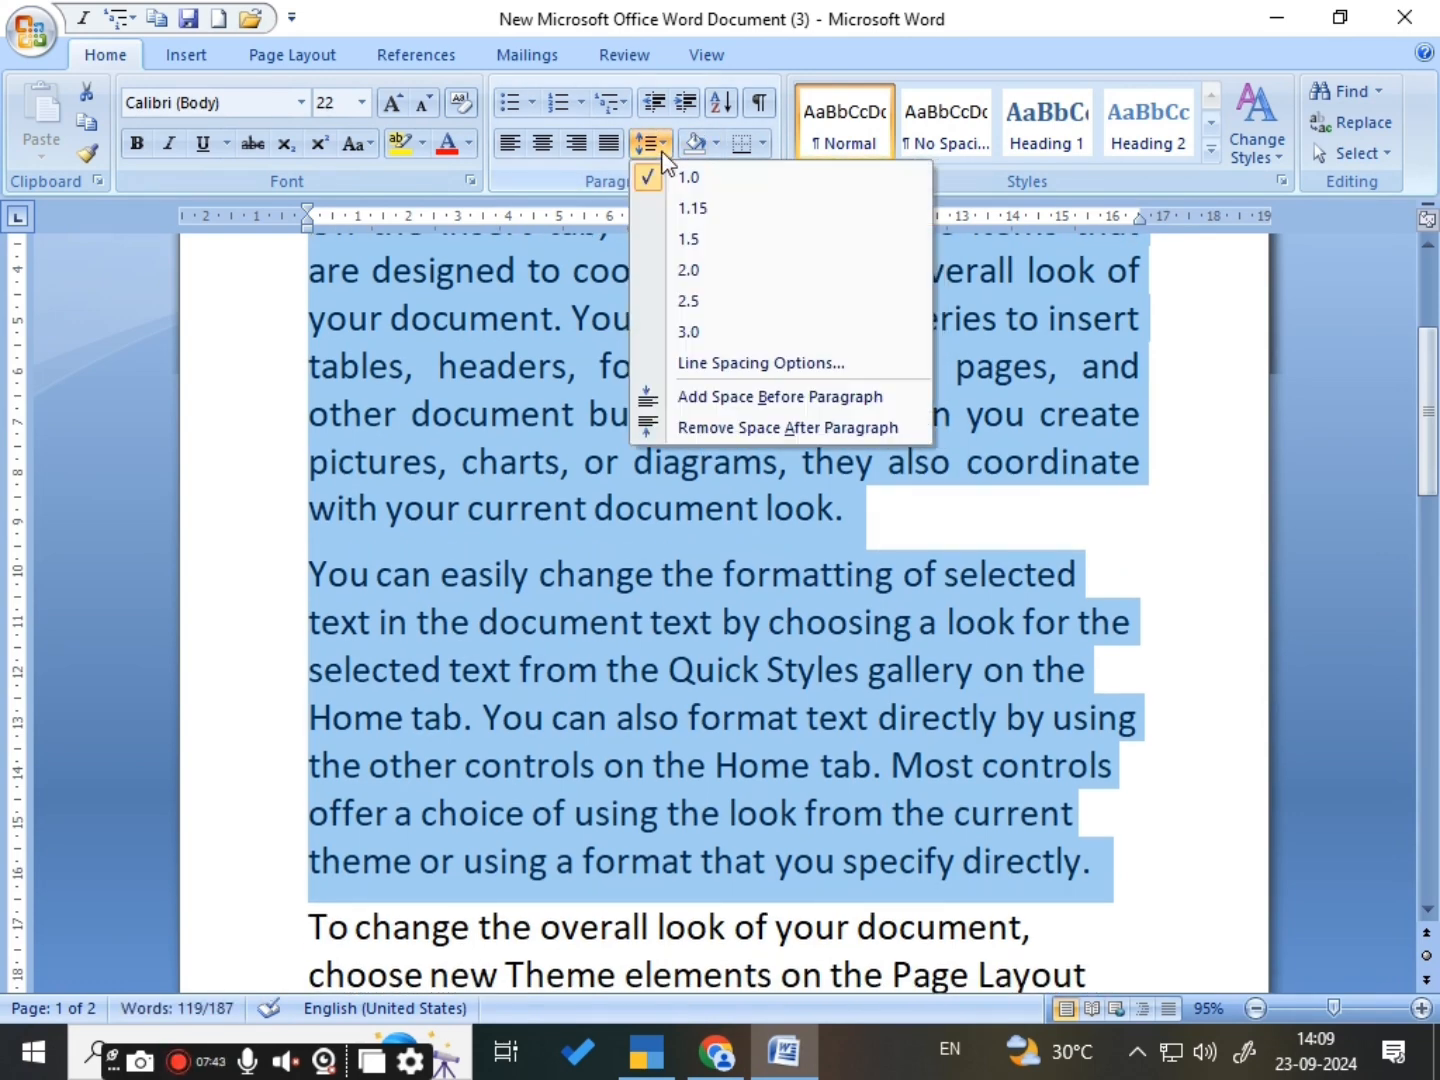
click(723, 427)
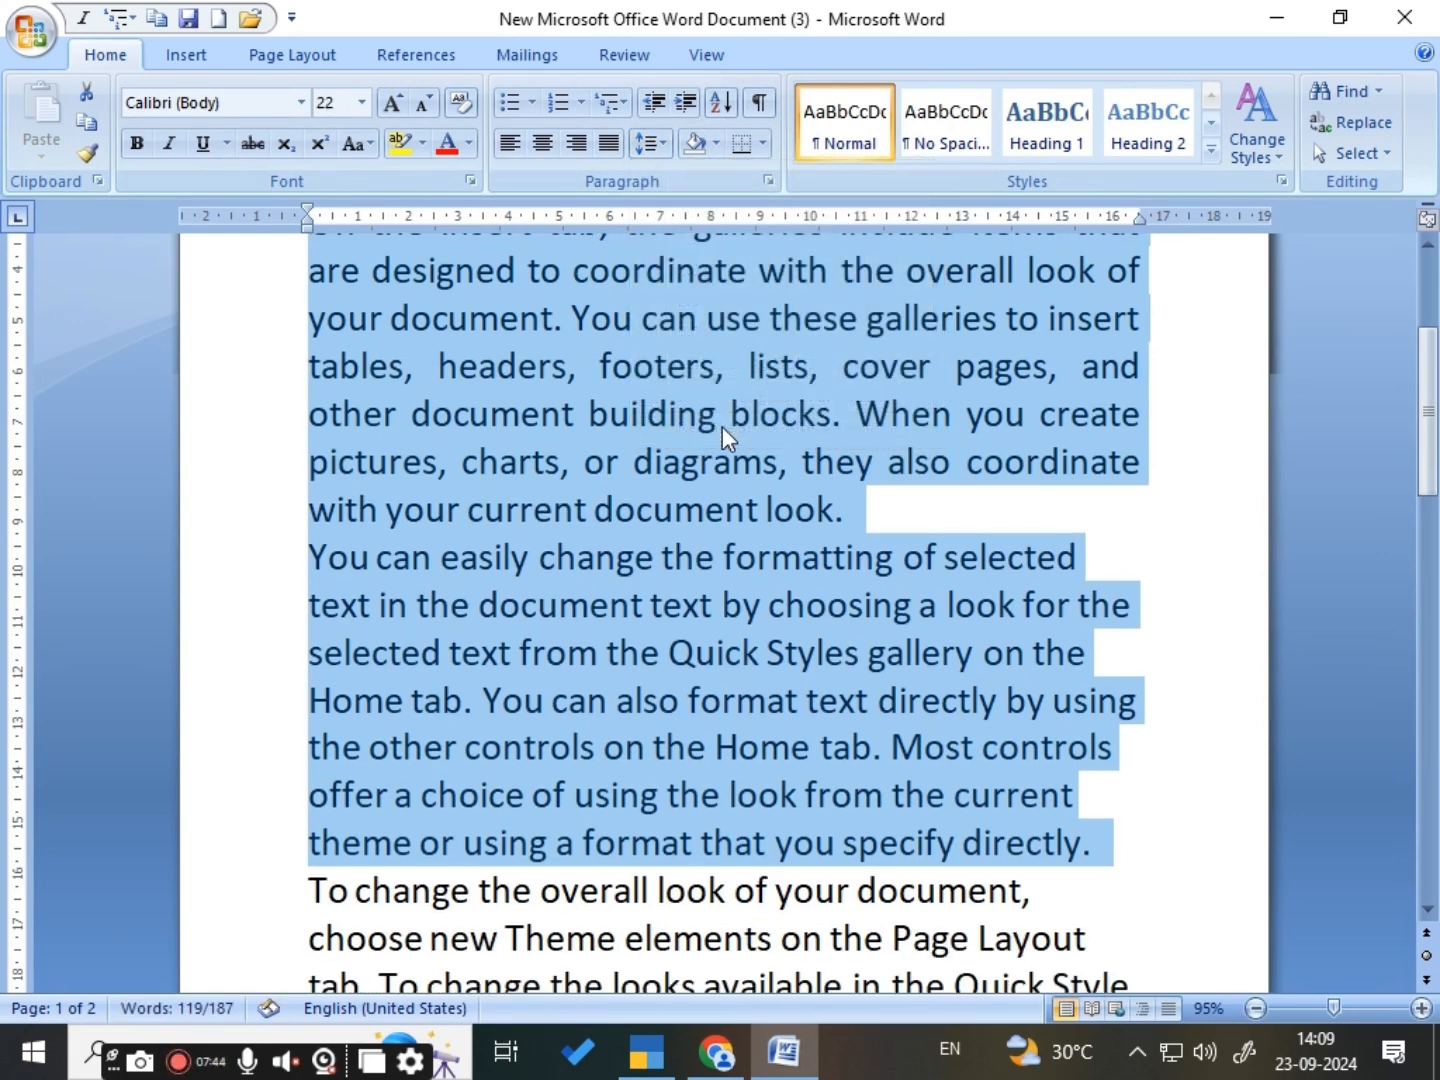
- Apply space after the two selected body paragraphs once more, remove it, and clear the selection
click(660, 143)
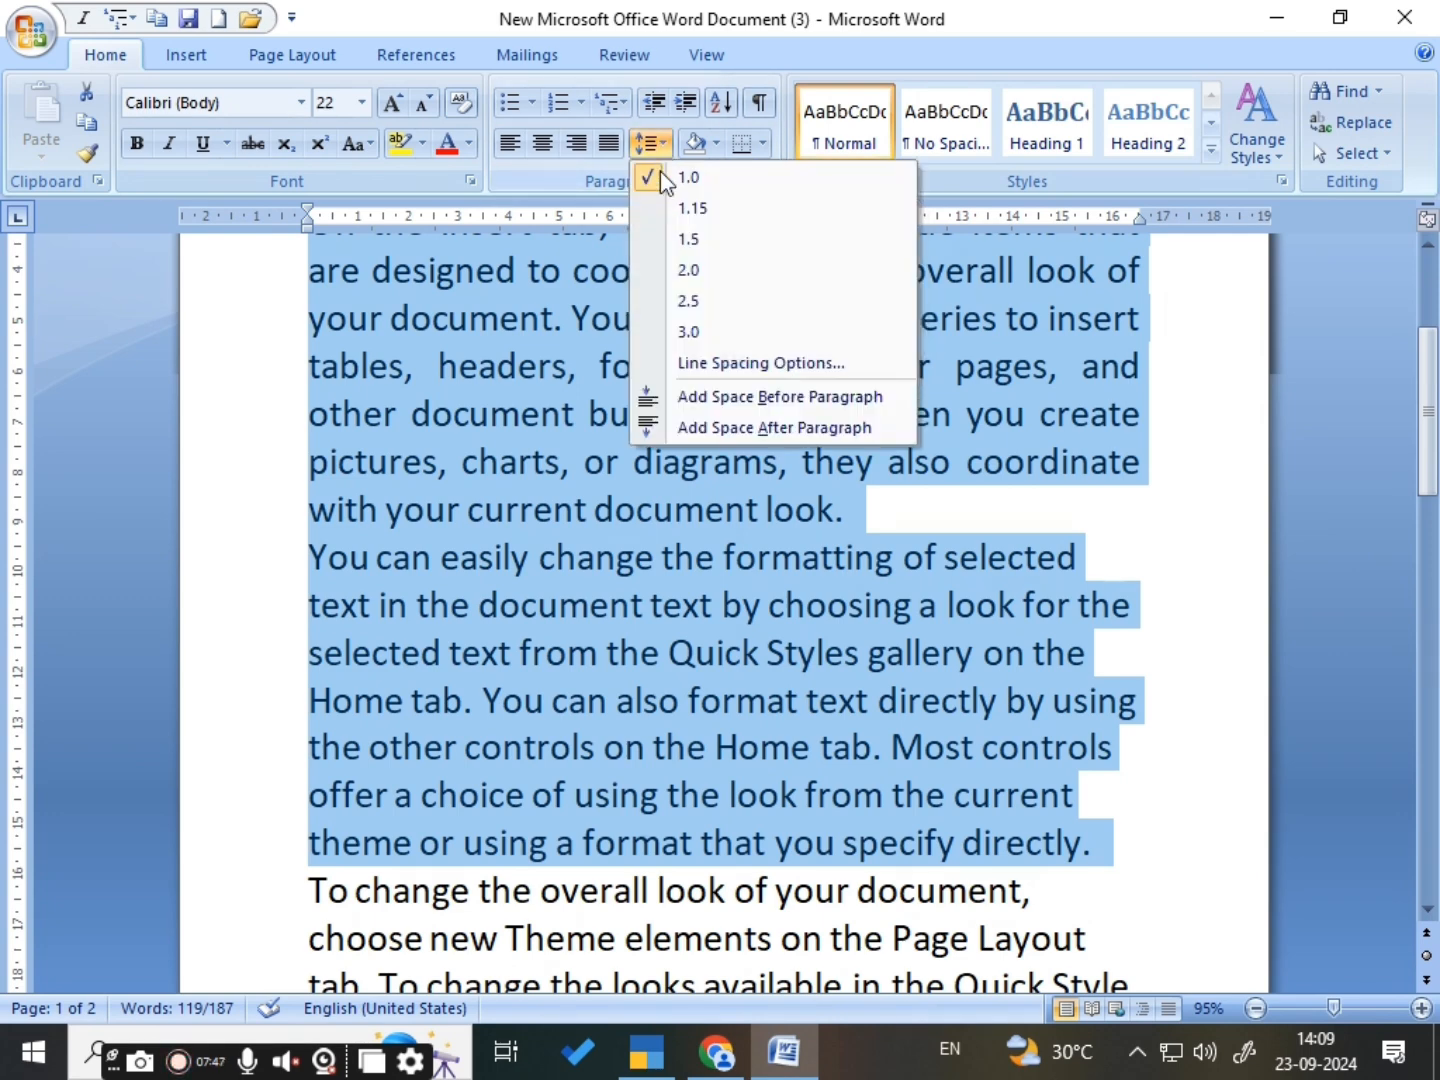
click(724, 428)
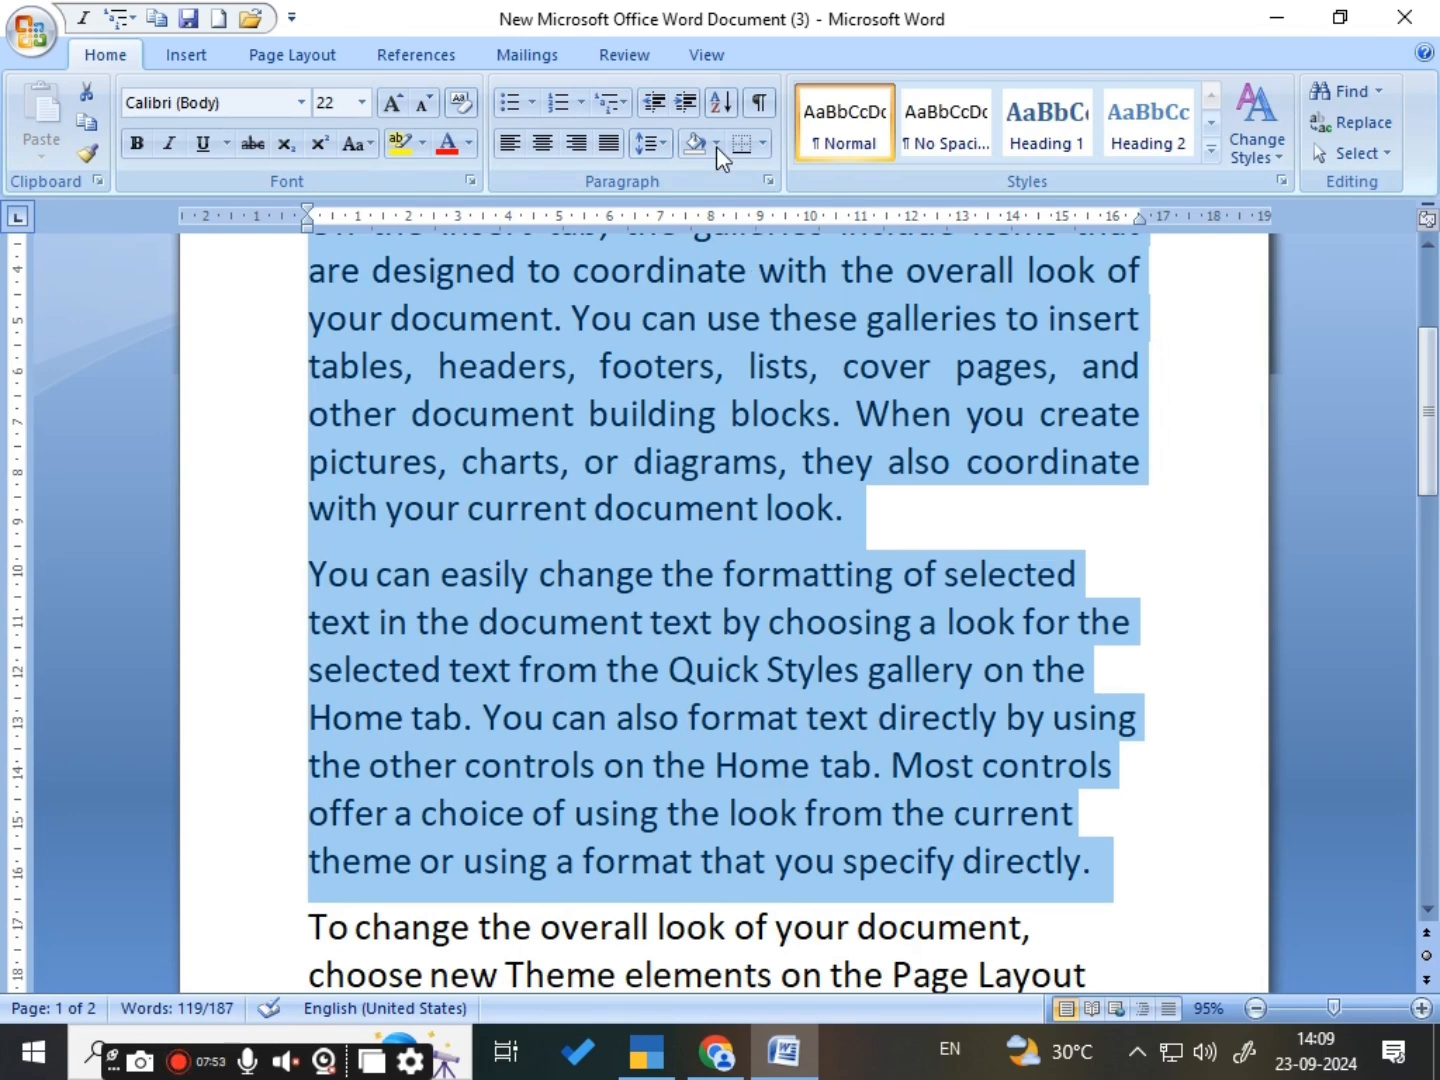
click(663, 149)
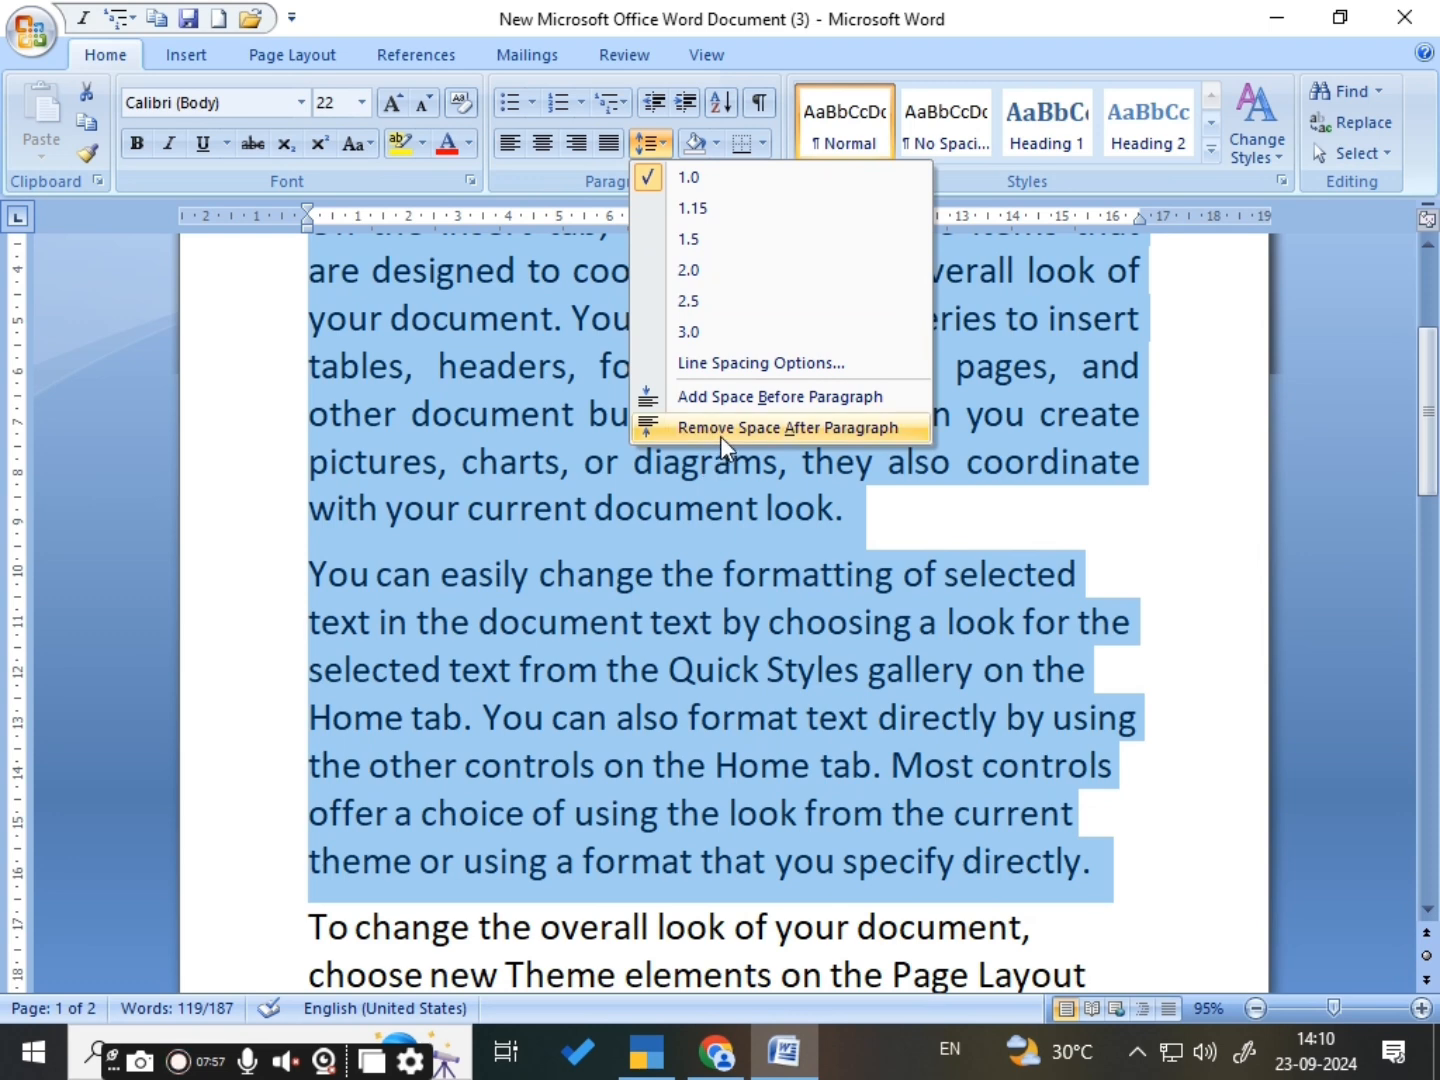
click(787, 428)
click(841, 515)
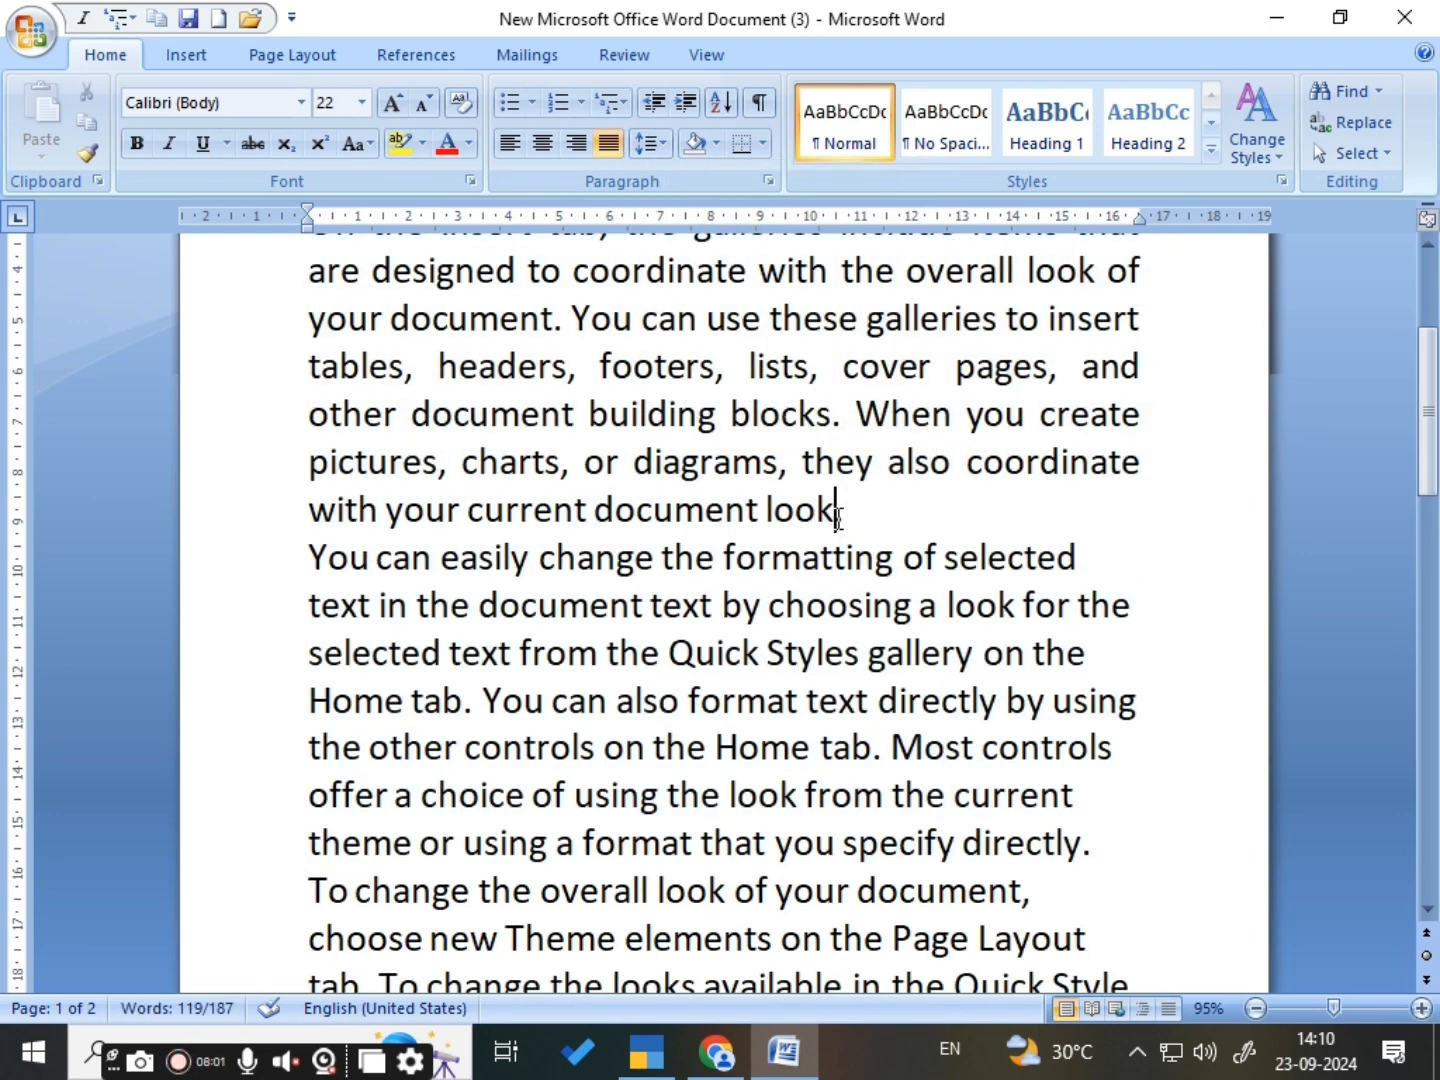
- Shade the first body paragraph with a custom blue, RGB 0, 130, 218
scroll(846, 508, up, 1)
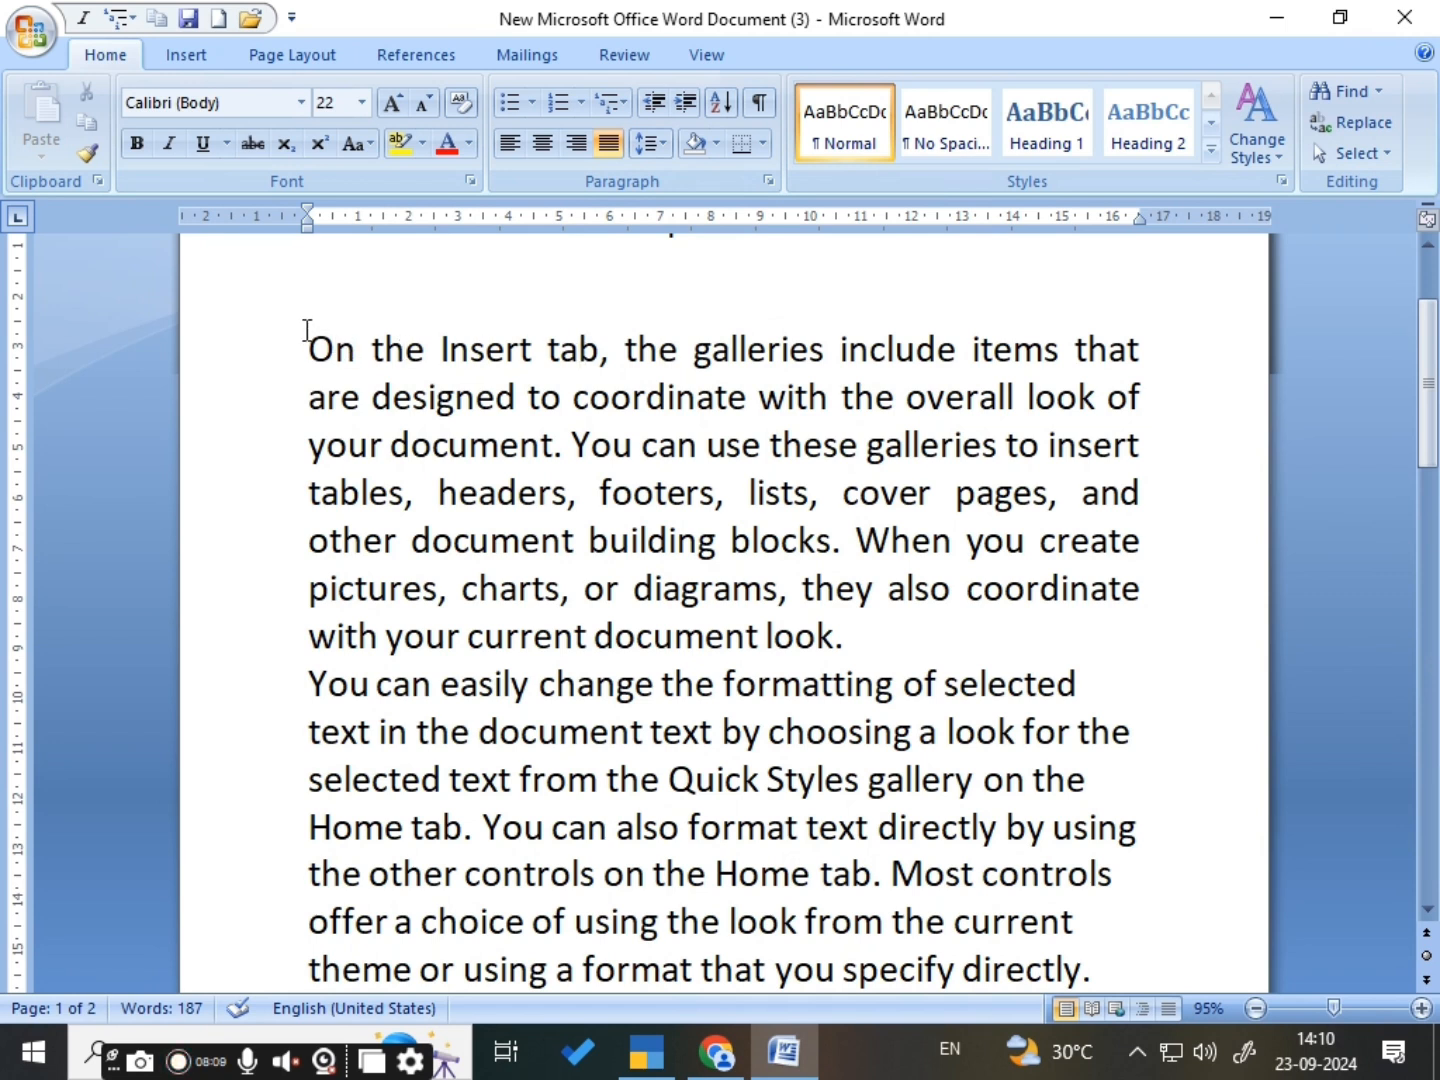
drag(307, 329, 875, 621)
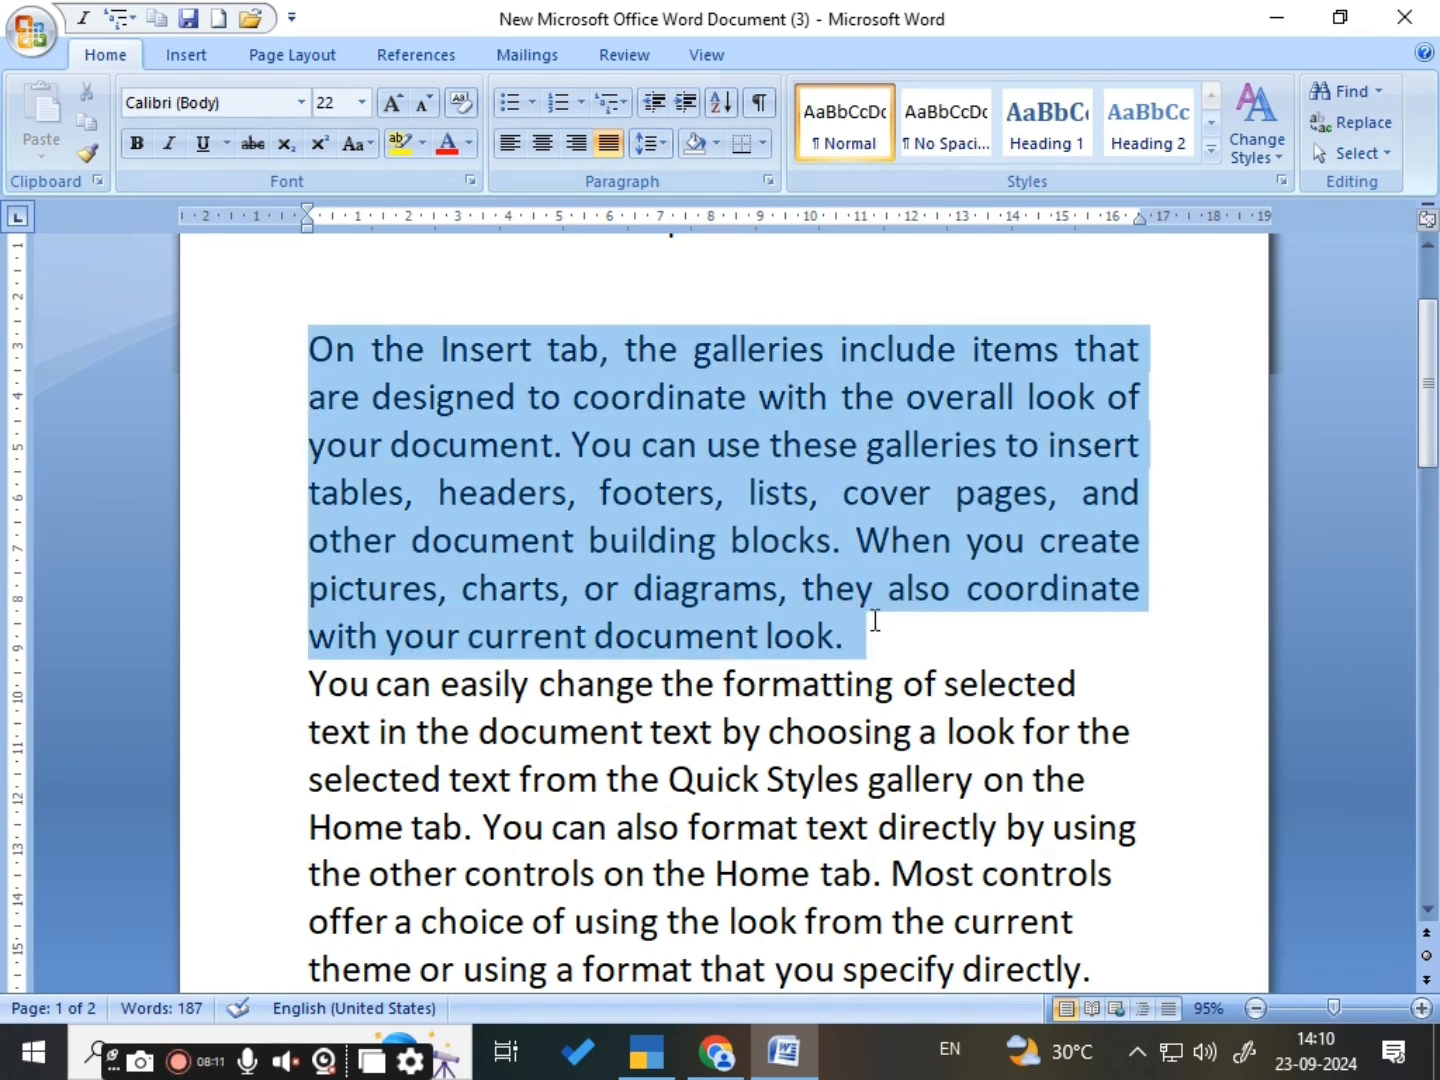
click(710, 140)
click(710, 140)
click(714, 143)
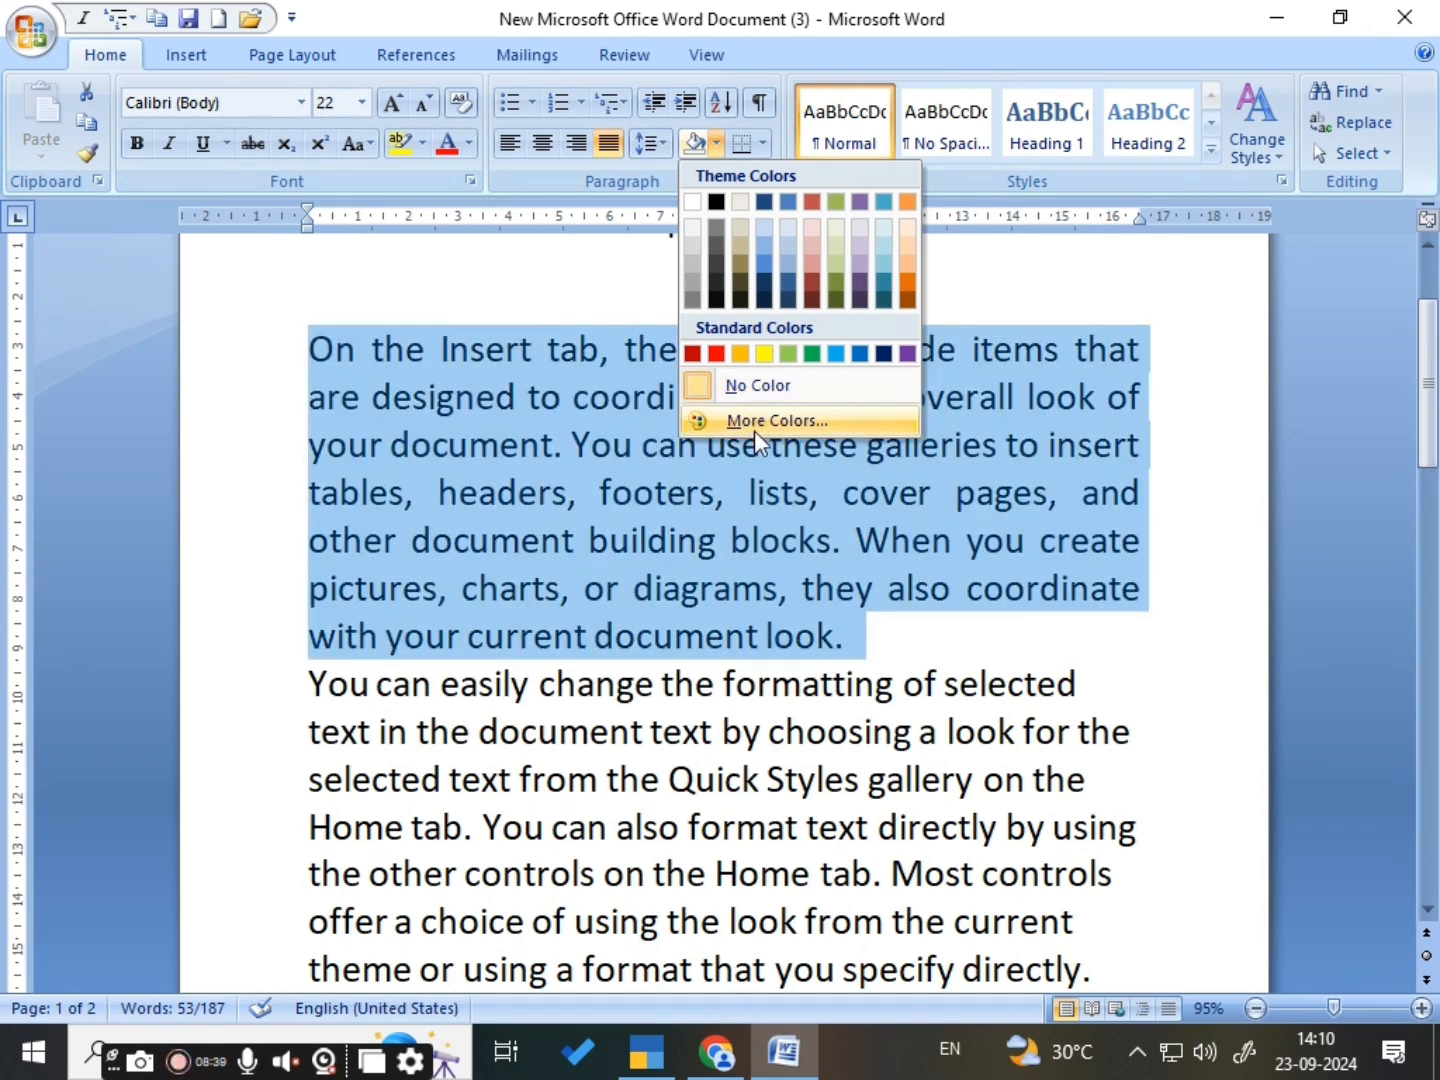
click(761, 421)
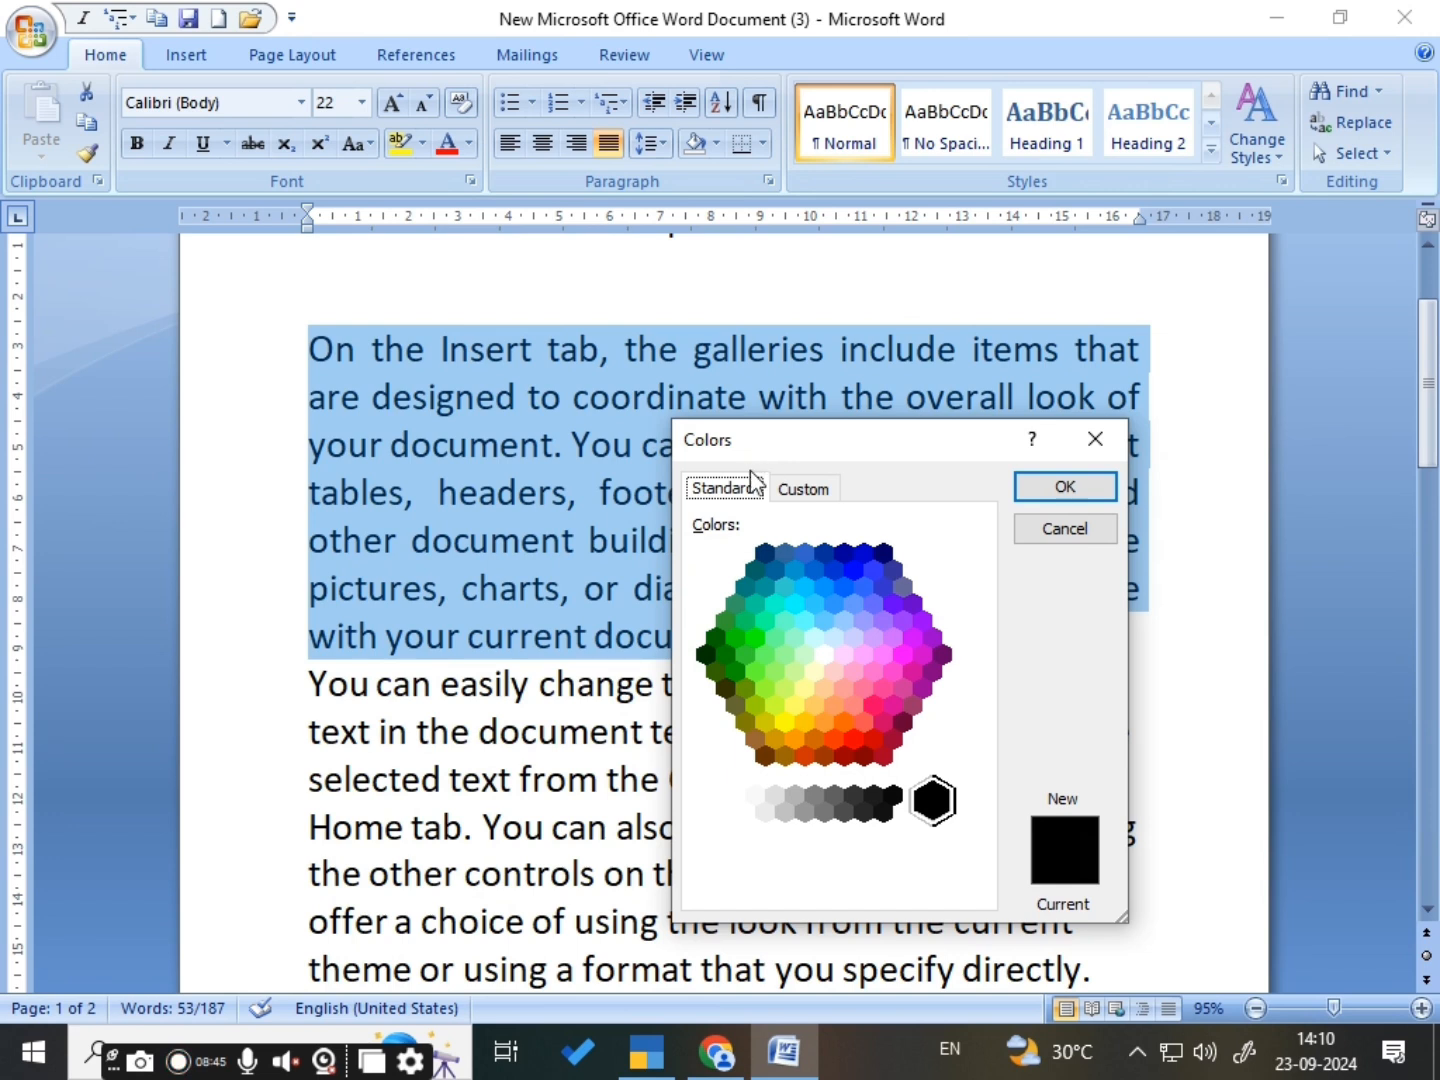
click(824, 589)
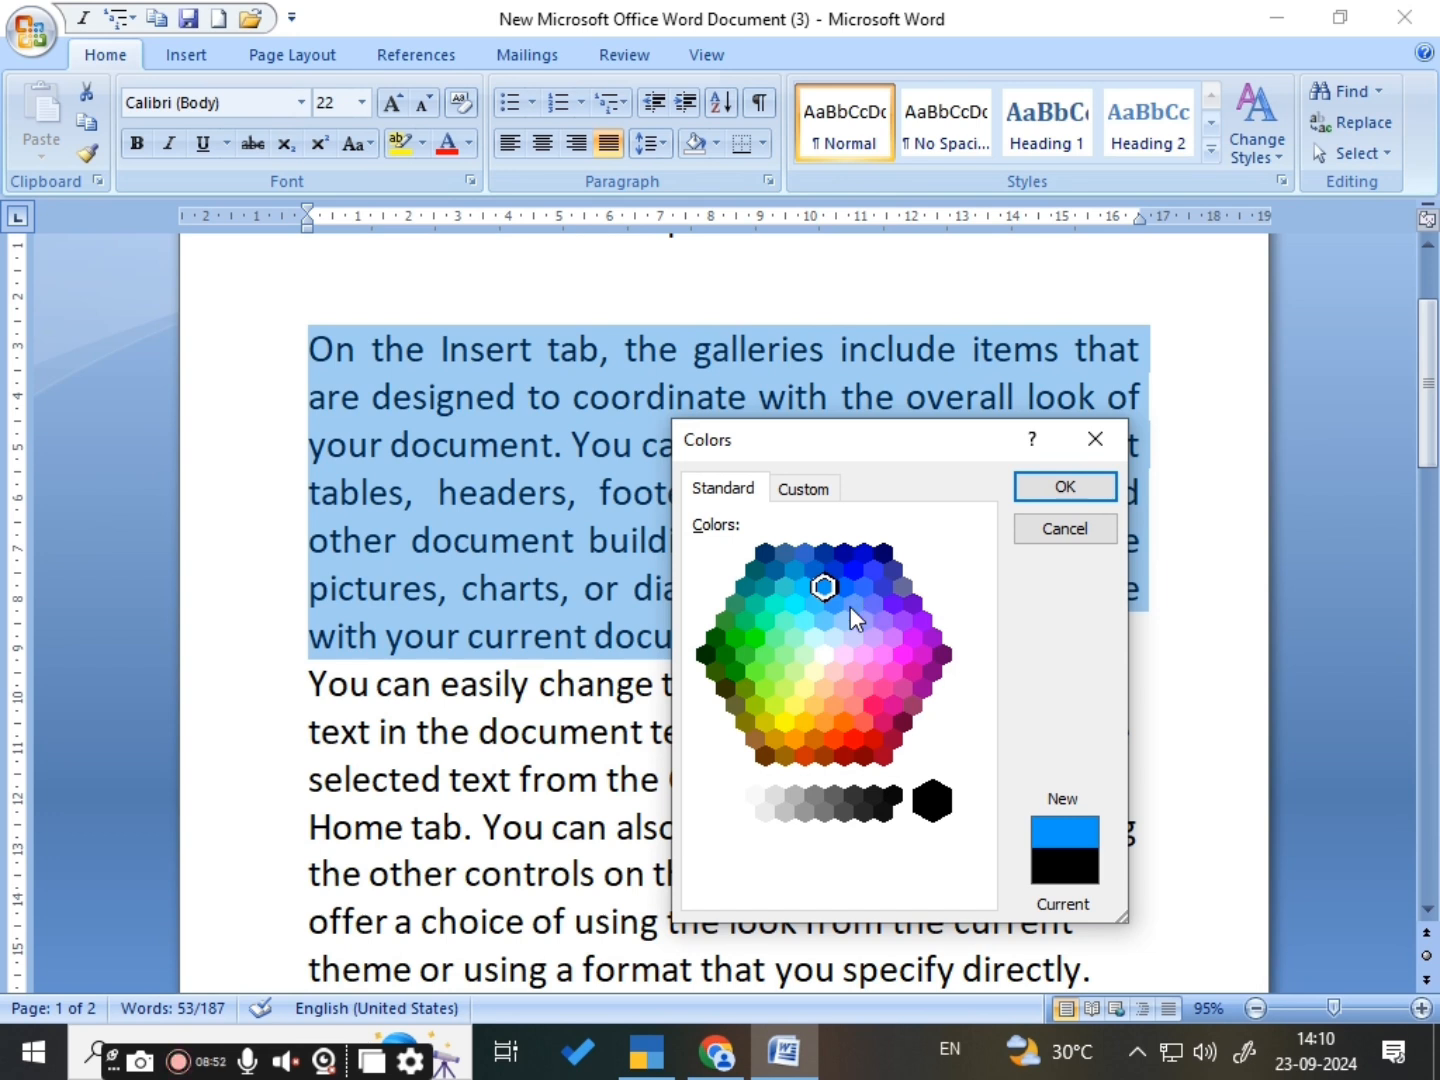
click(796, 492)
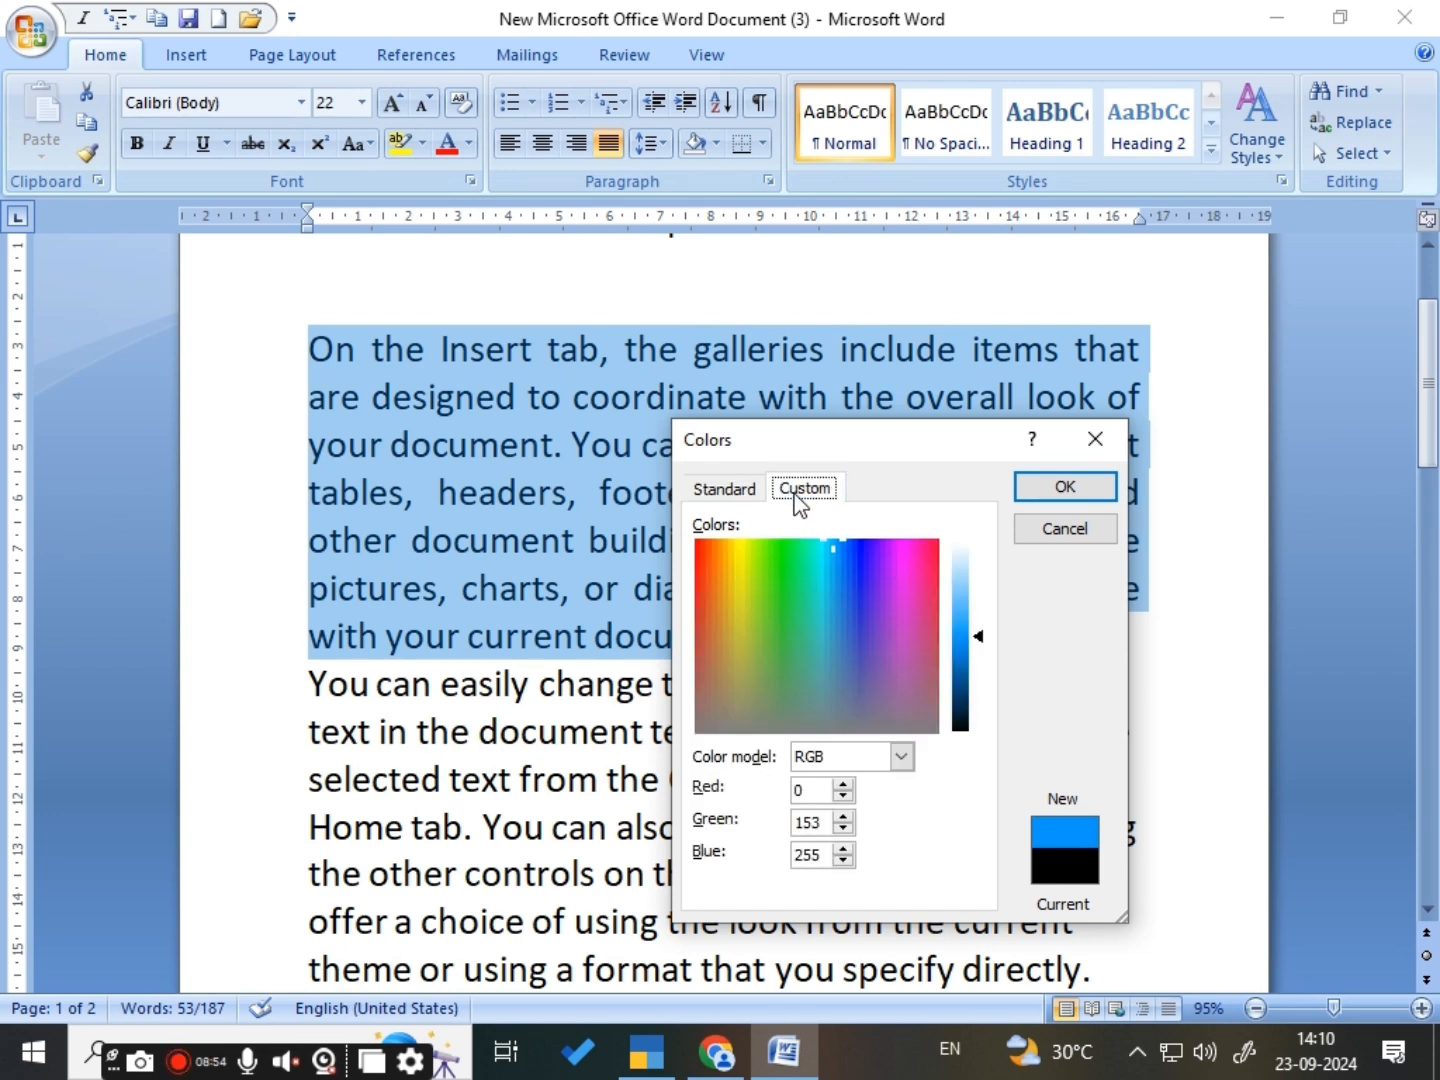
click(980, 645)
mouse_move(978, 644)
mouse_down()
mouse_move(978, 696)
mouse_move(970, 544)
mouse_move(964, 683)
mouse_move(980, 679)
mouse_move(983, 600)
mouse_move(980, 662)
mouse_up()
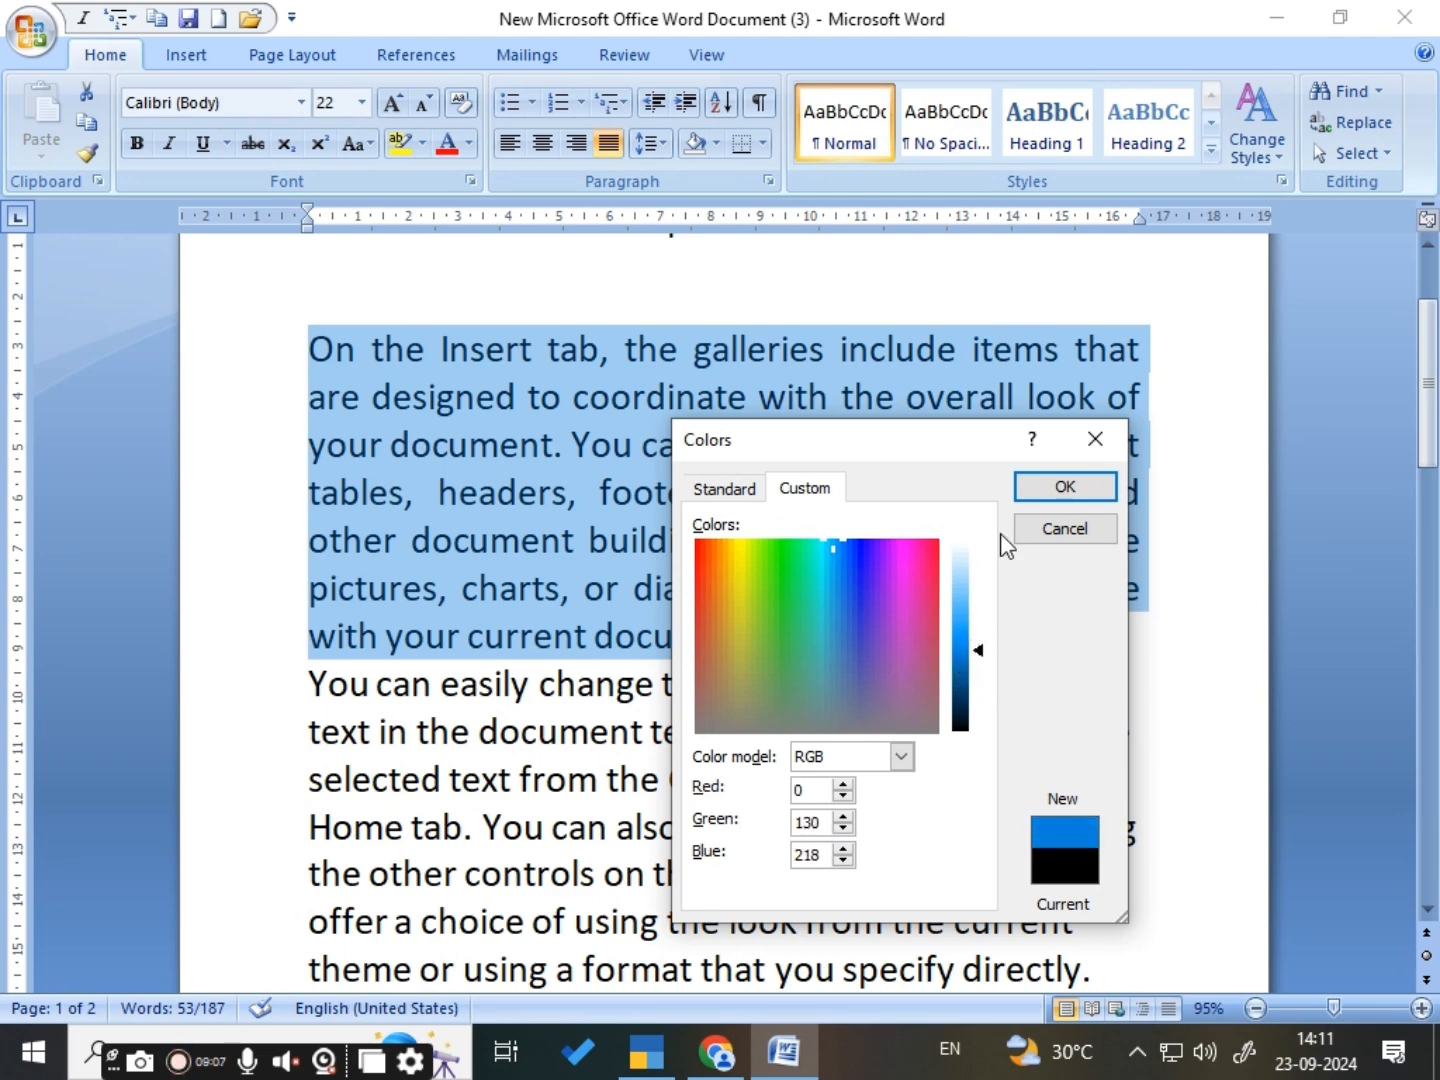
click(1030, 489)
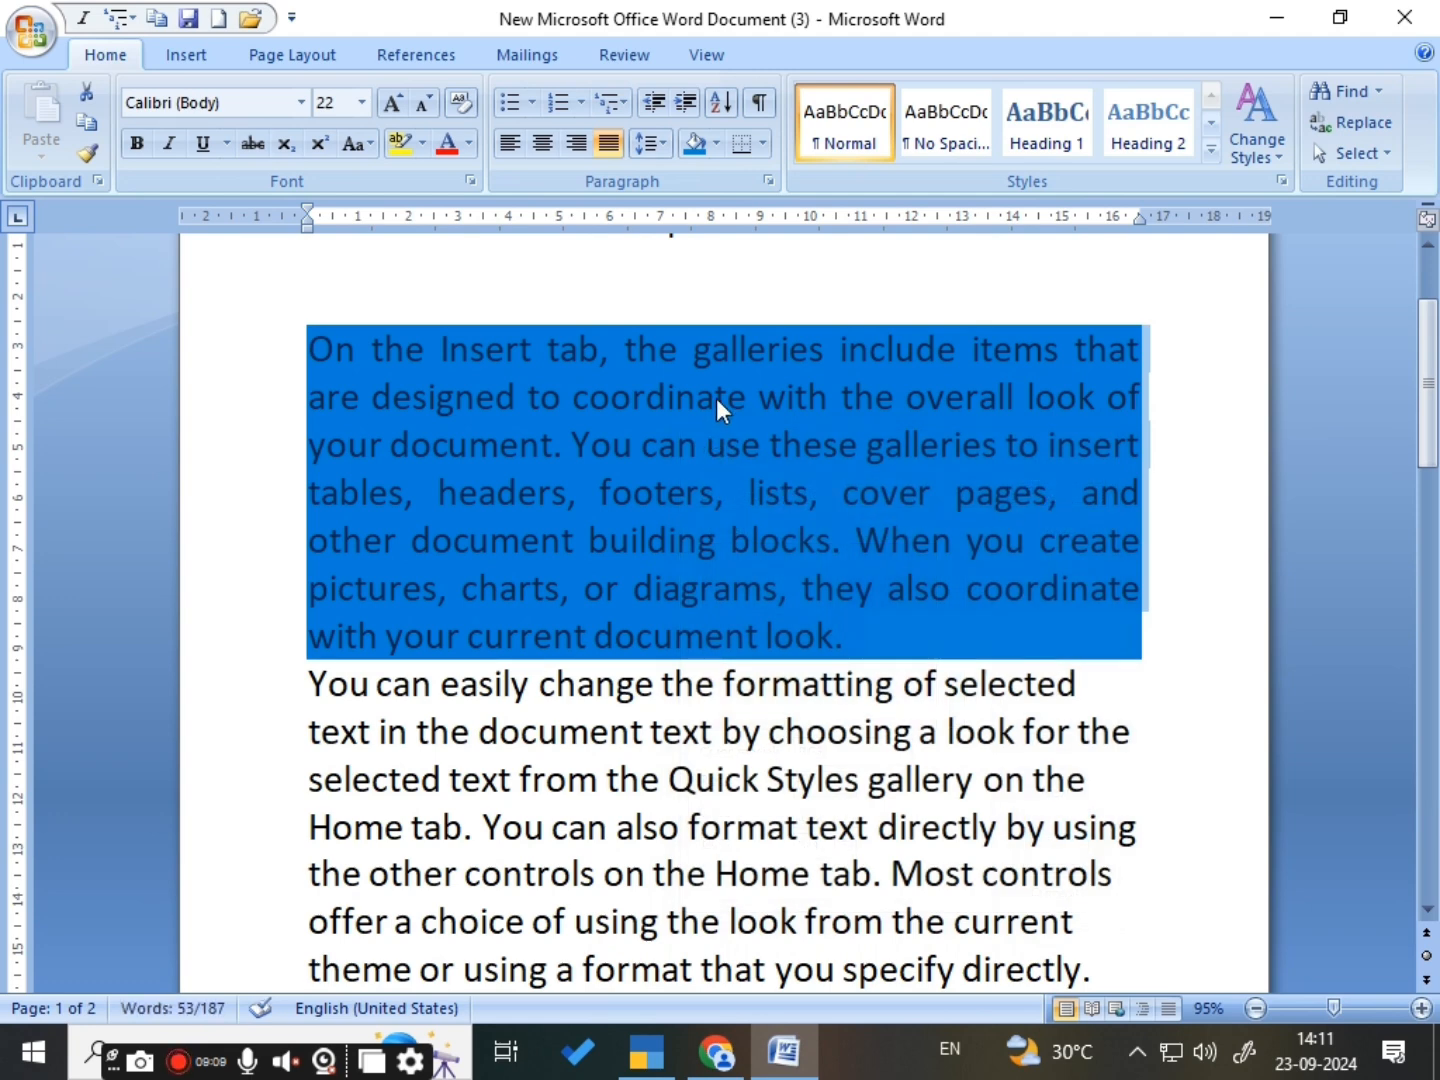
click(857, 625)
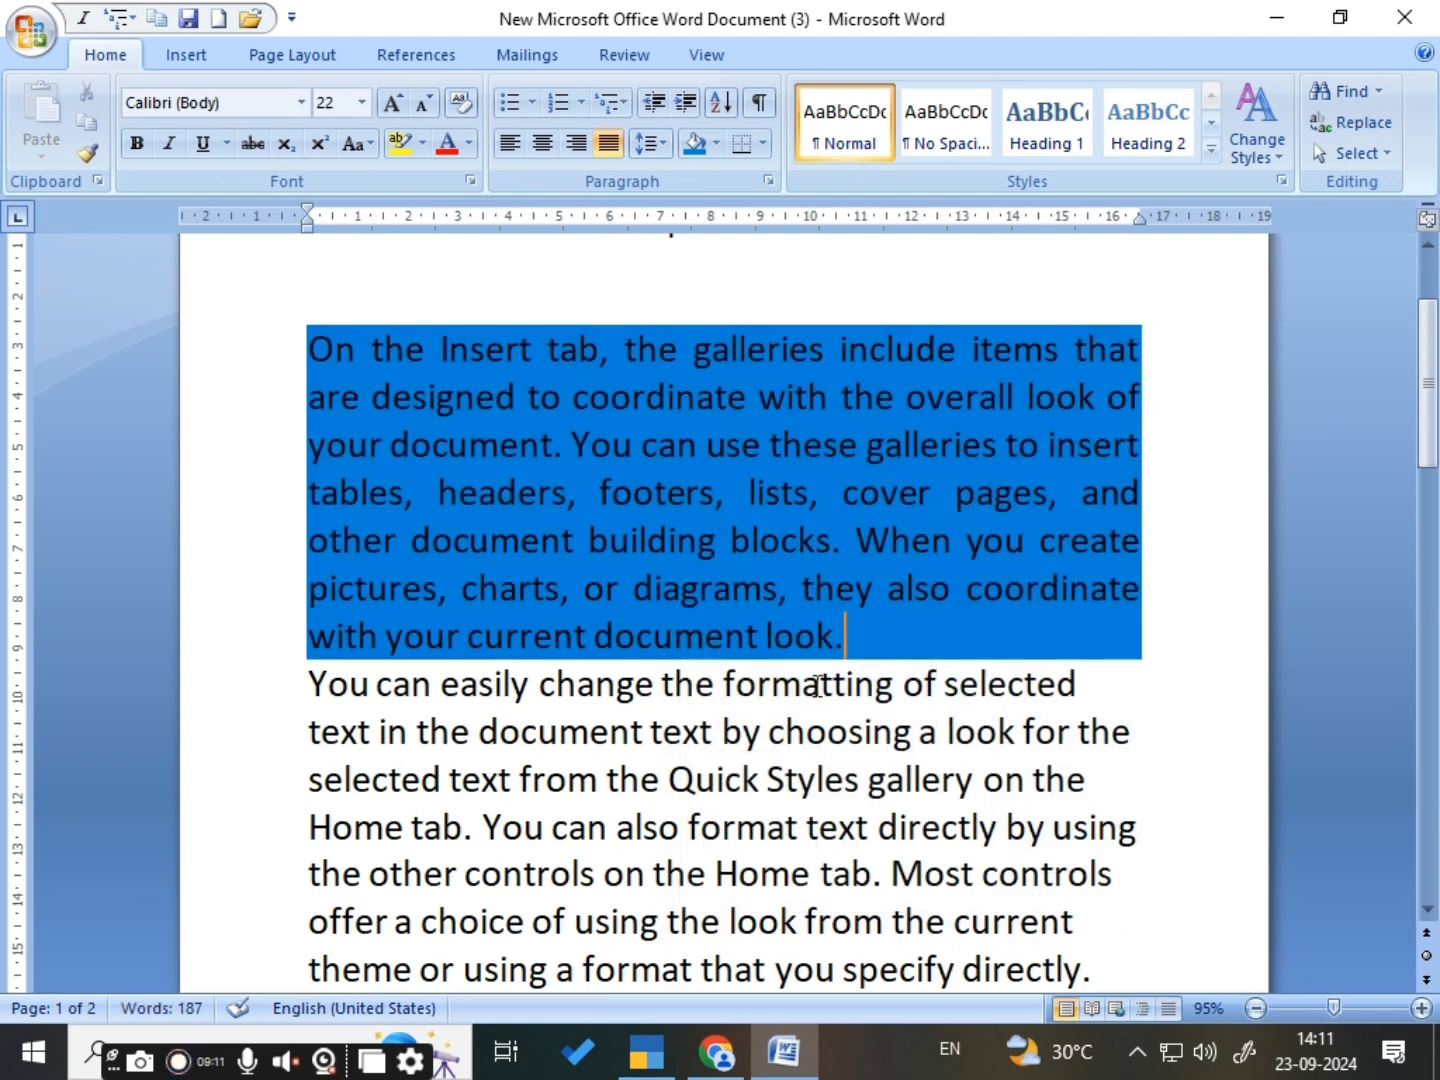
- Insert six empty lines at the end of the shaded first body paragraph
click(807, 732)
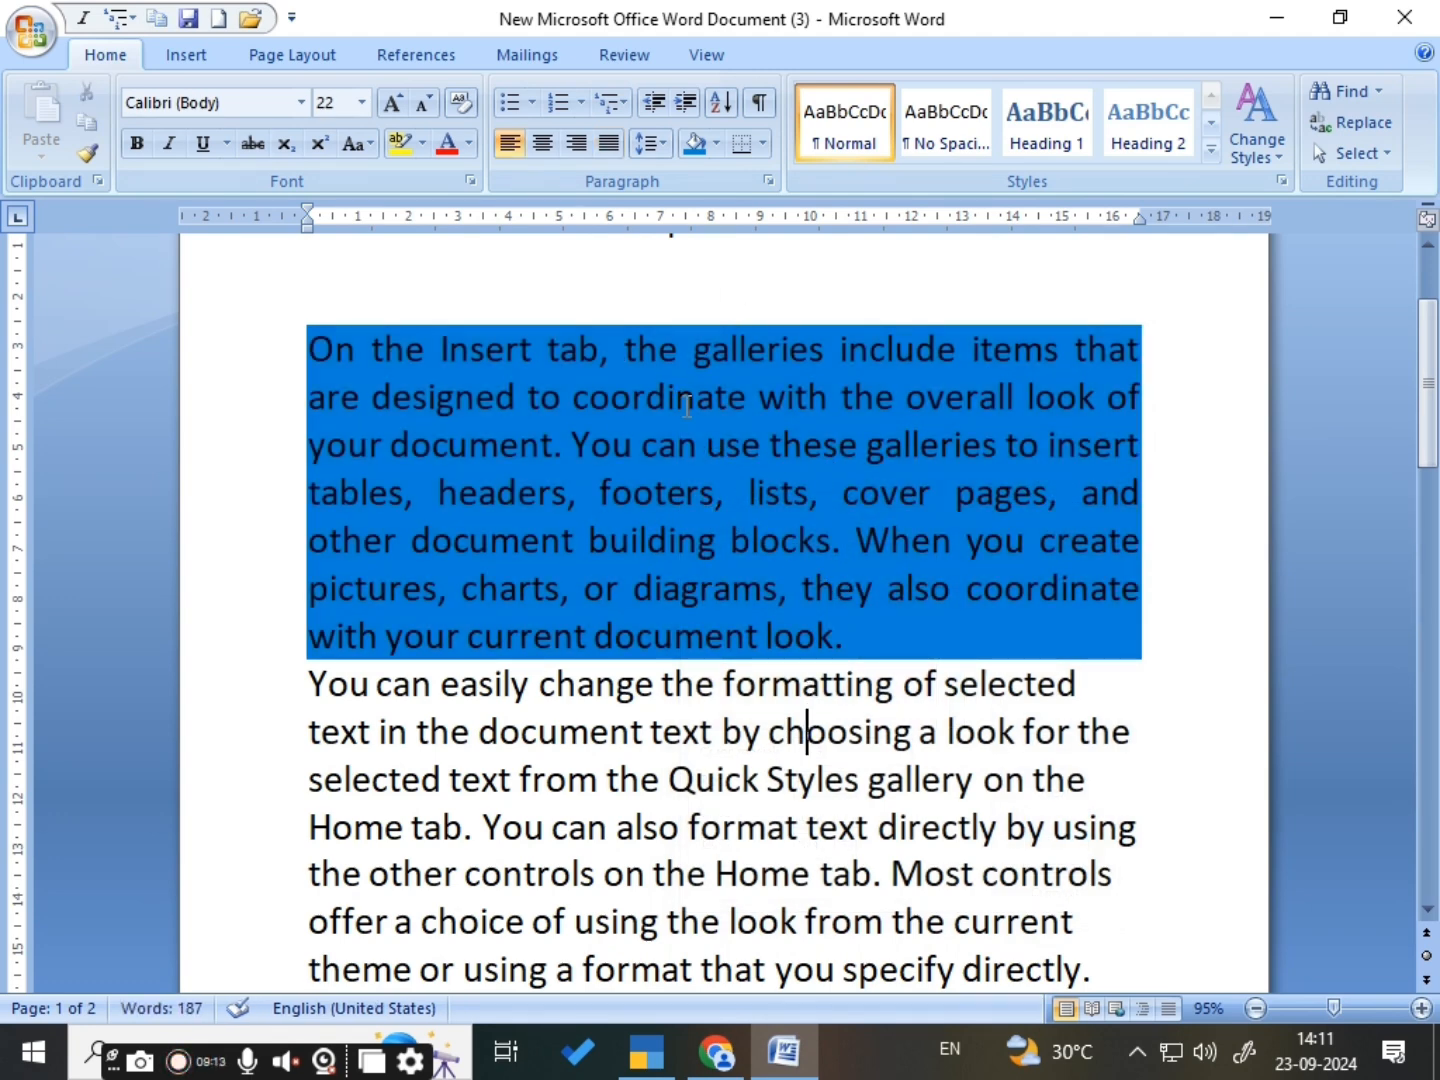
click(856, 625)
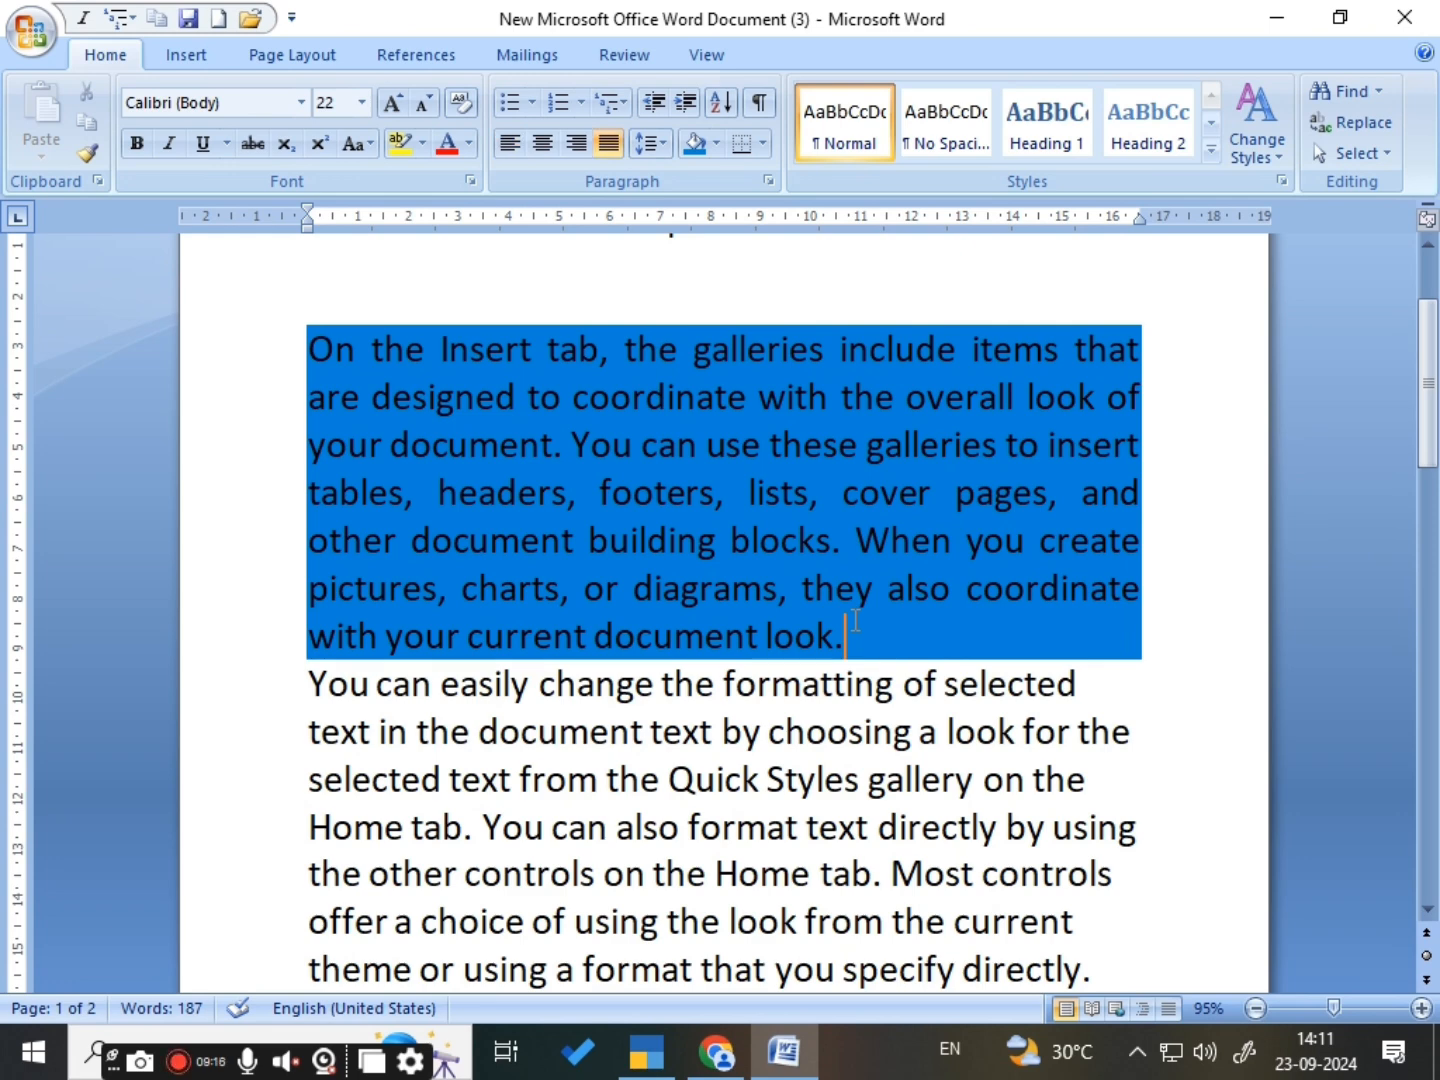
key(Return)
key(Return)
key(Return)
key(Return)
key(Return)
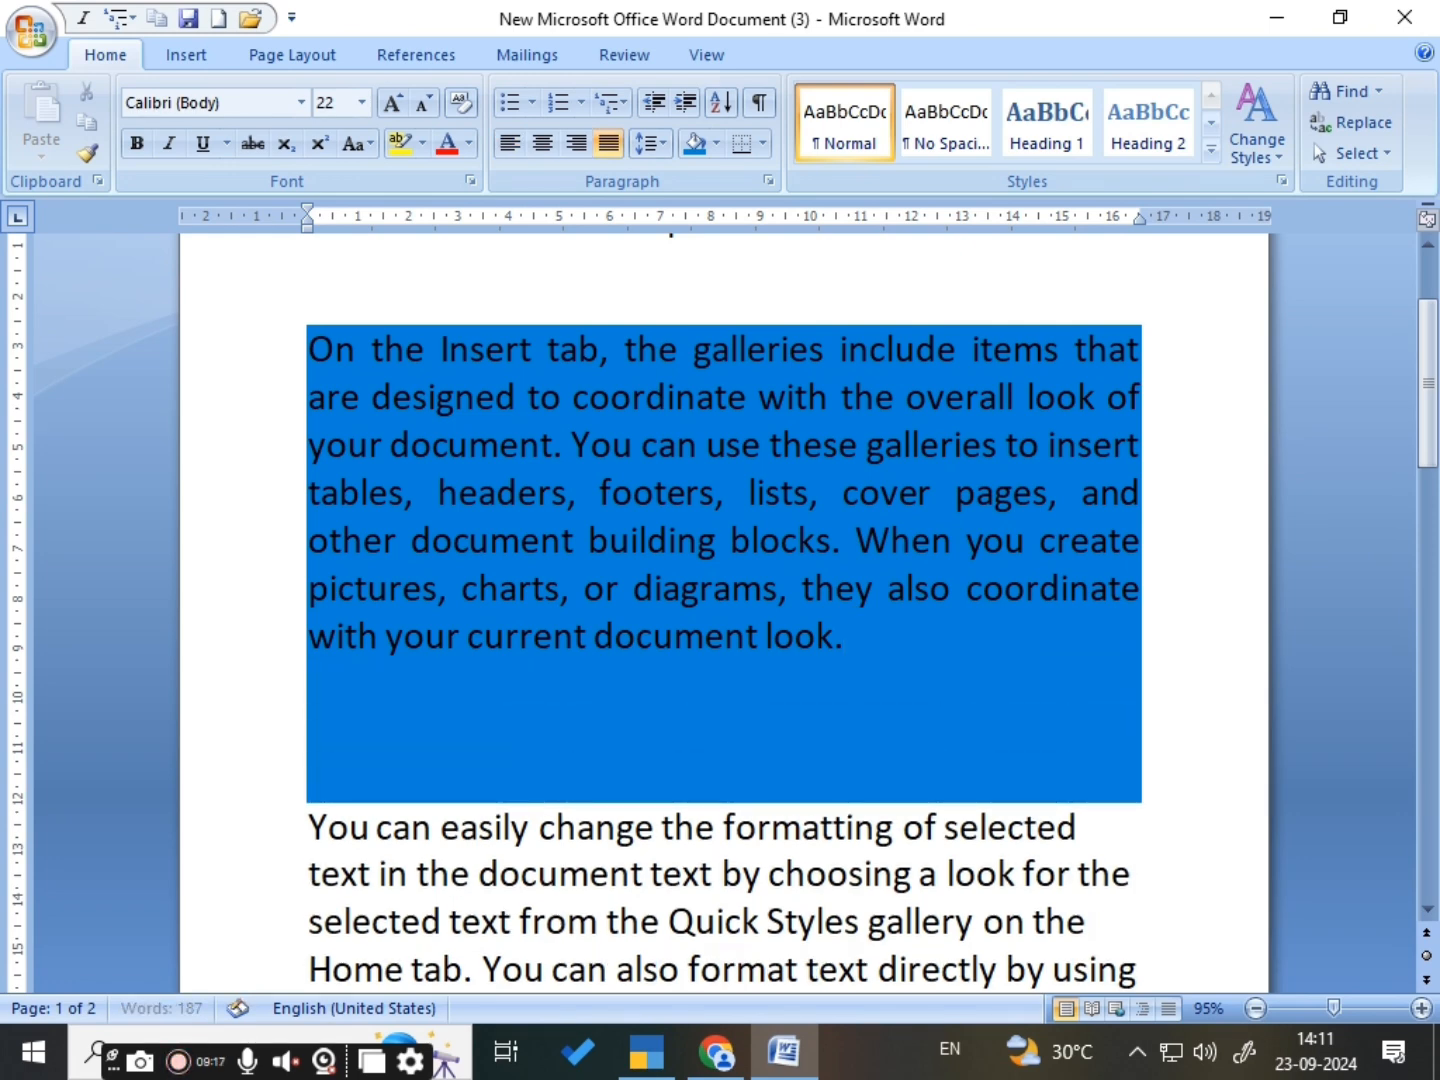
key(Return)
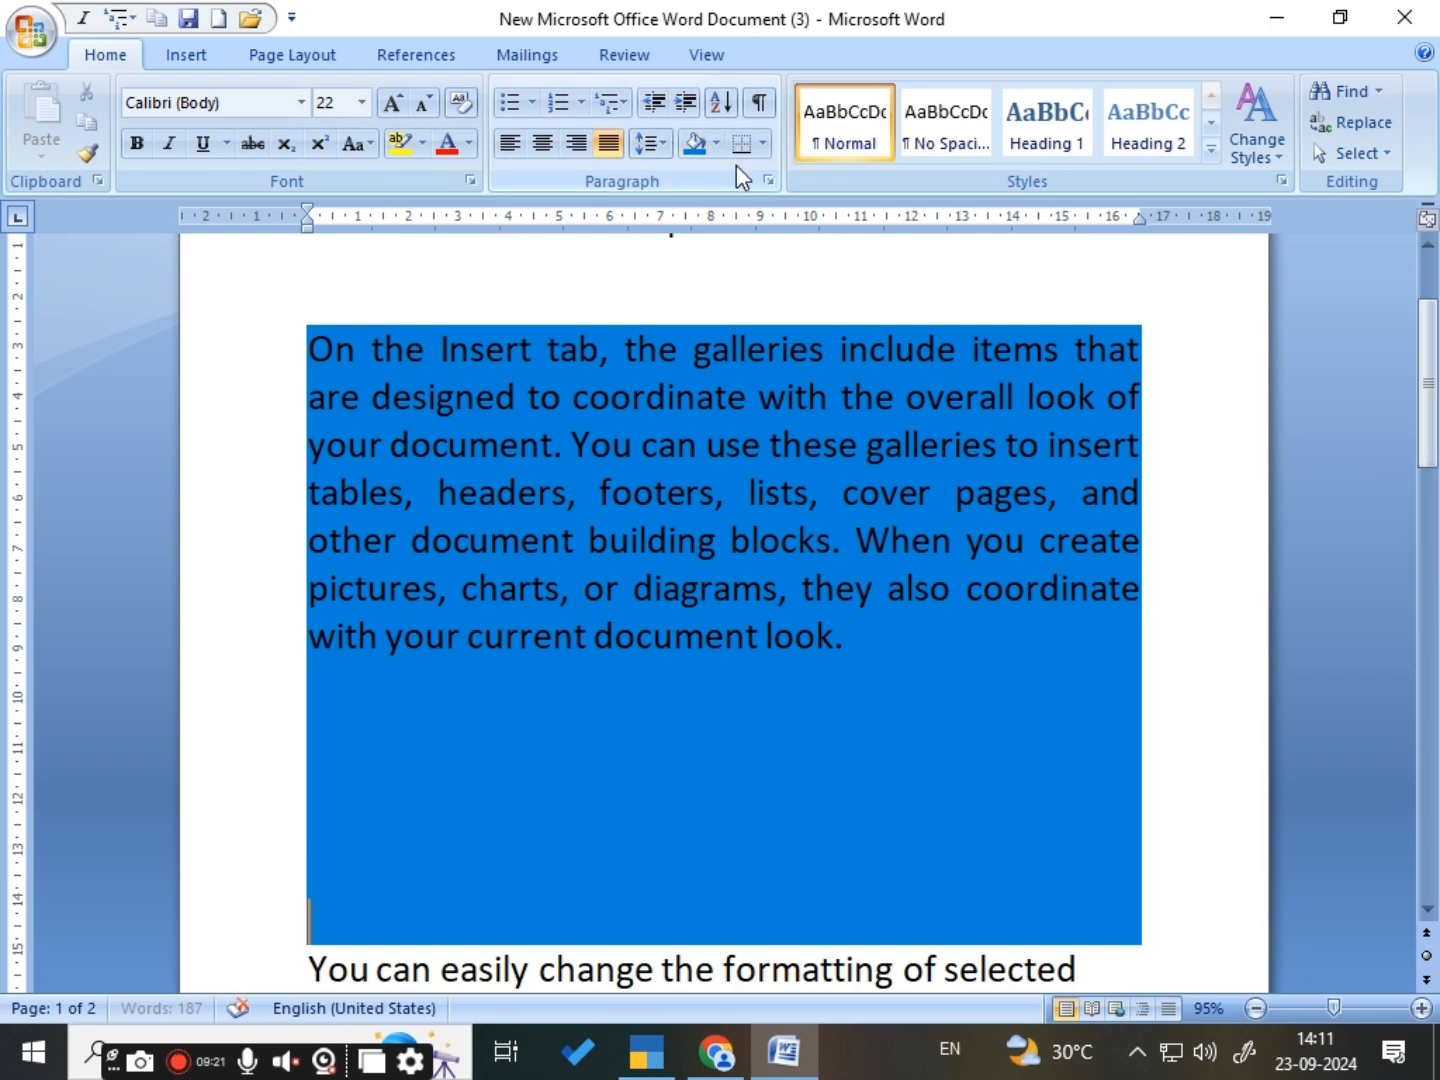
- Delete the last three characters, "ok.", from the end of the first body paragraph
click(897, 633)
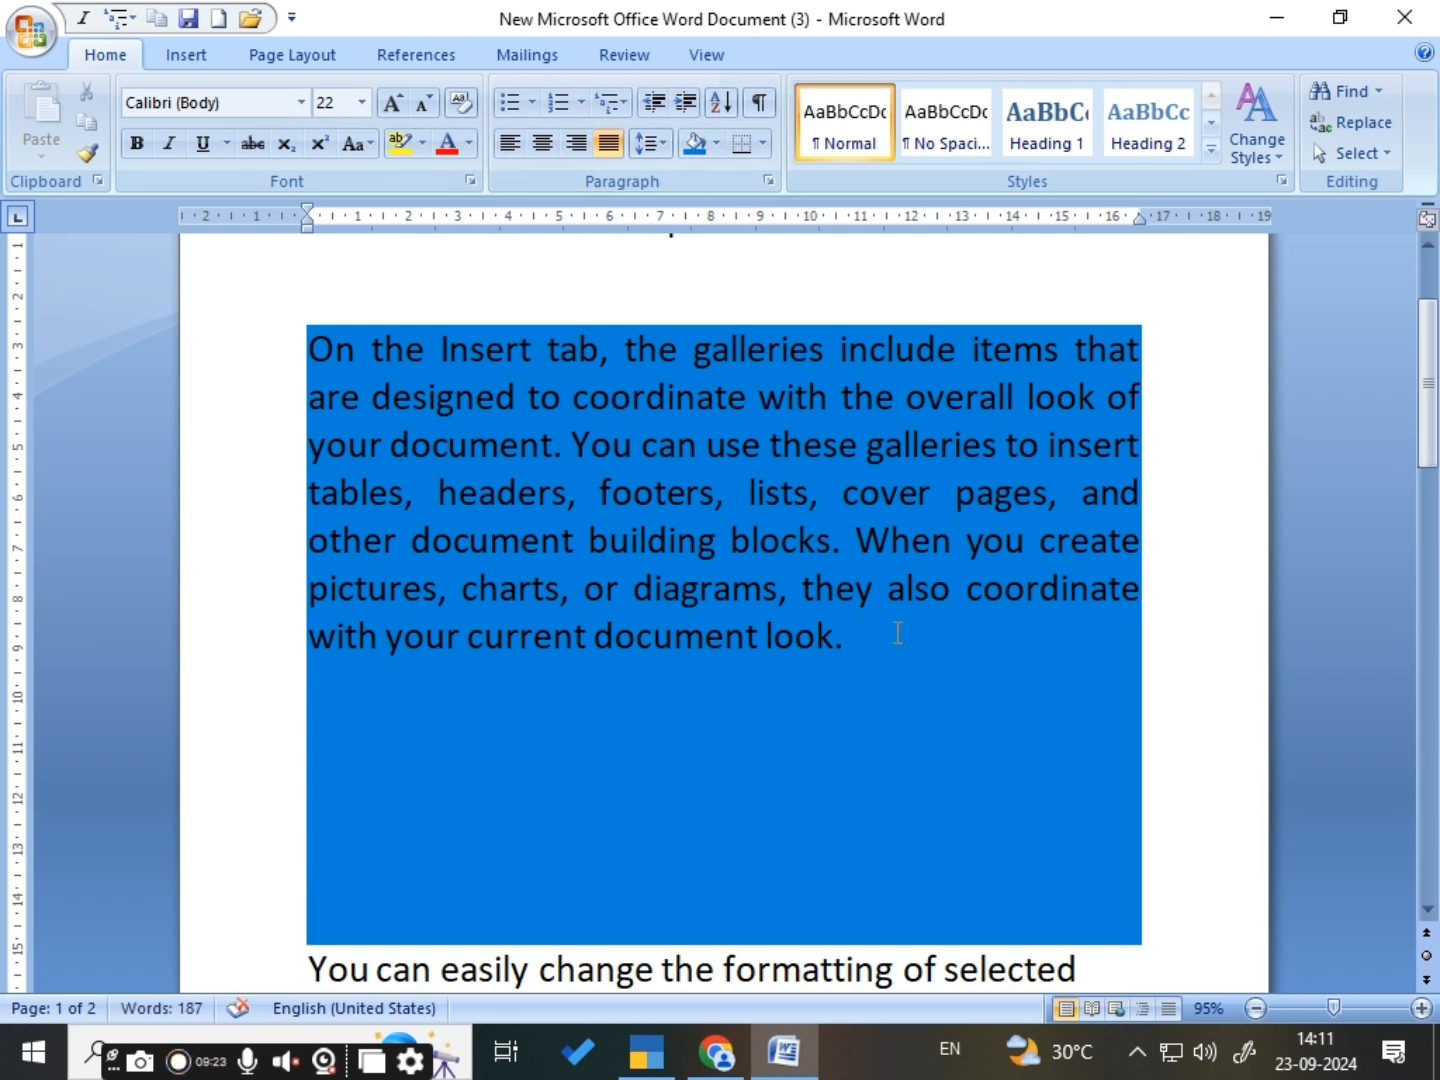
key(BackSpace)
key(BackSpace)
key(BackSpace)
- Remove the shading from the first body paragraph and the empty lines below it using No Color
mouse_move(268, 292)
mouse_down()
mouse_move(618, 770)
mouse_move(916, 969)
mouse_move(1157, 940)
mouse_up()
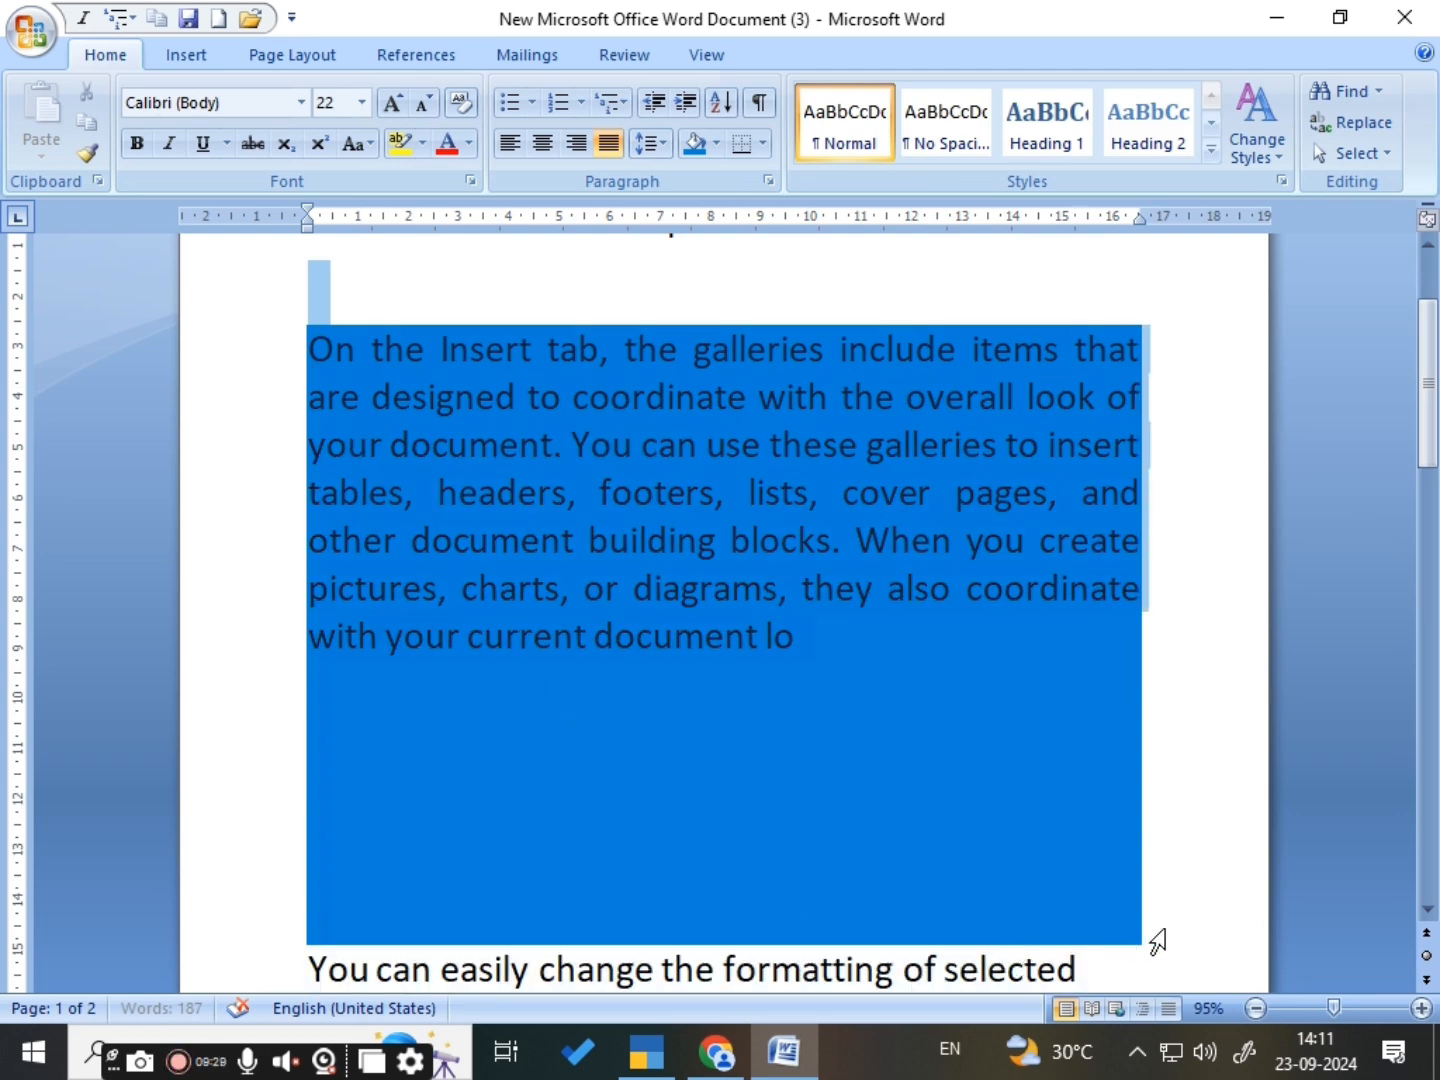
scroll(580, 648, down, 2)
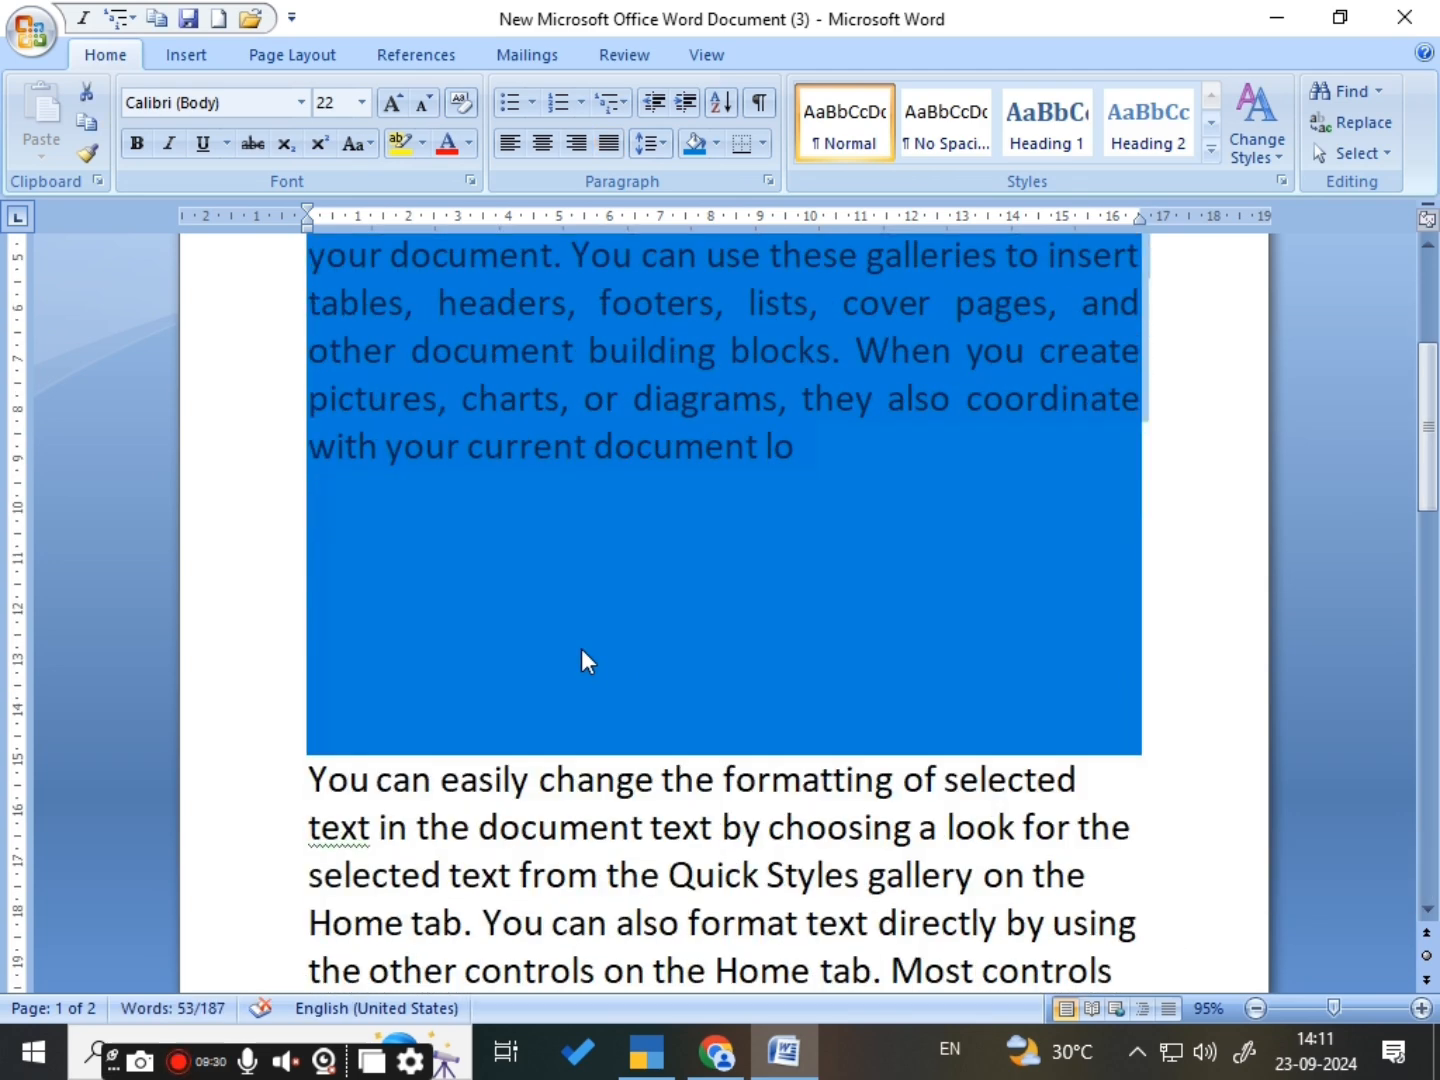
click(720, 143)
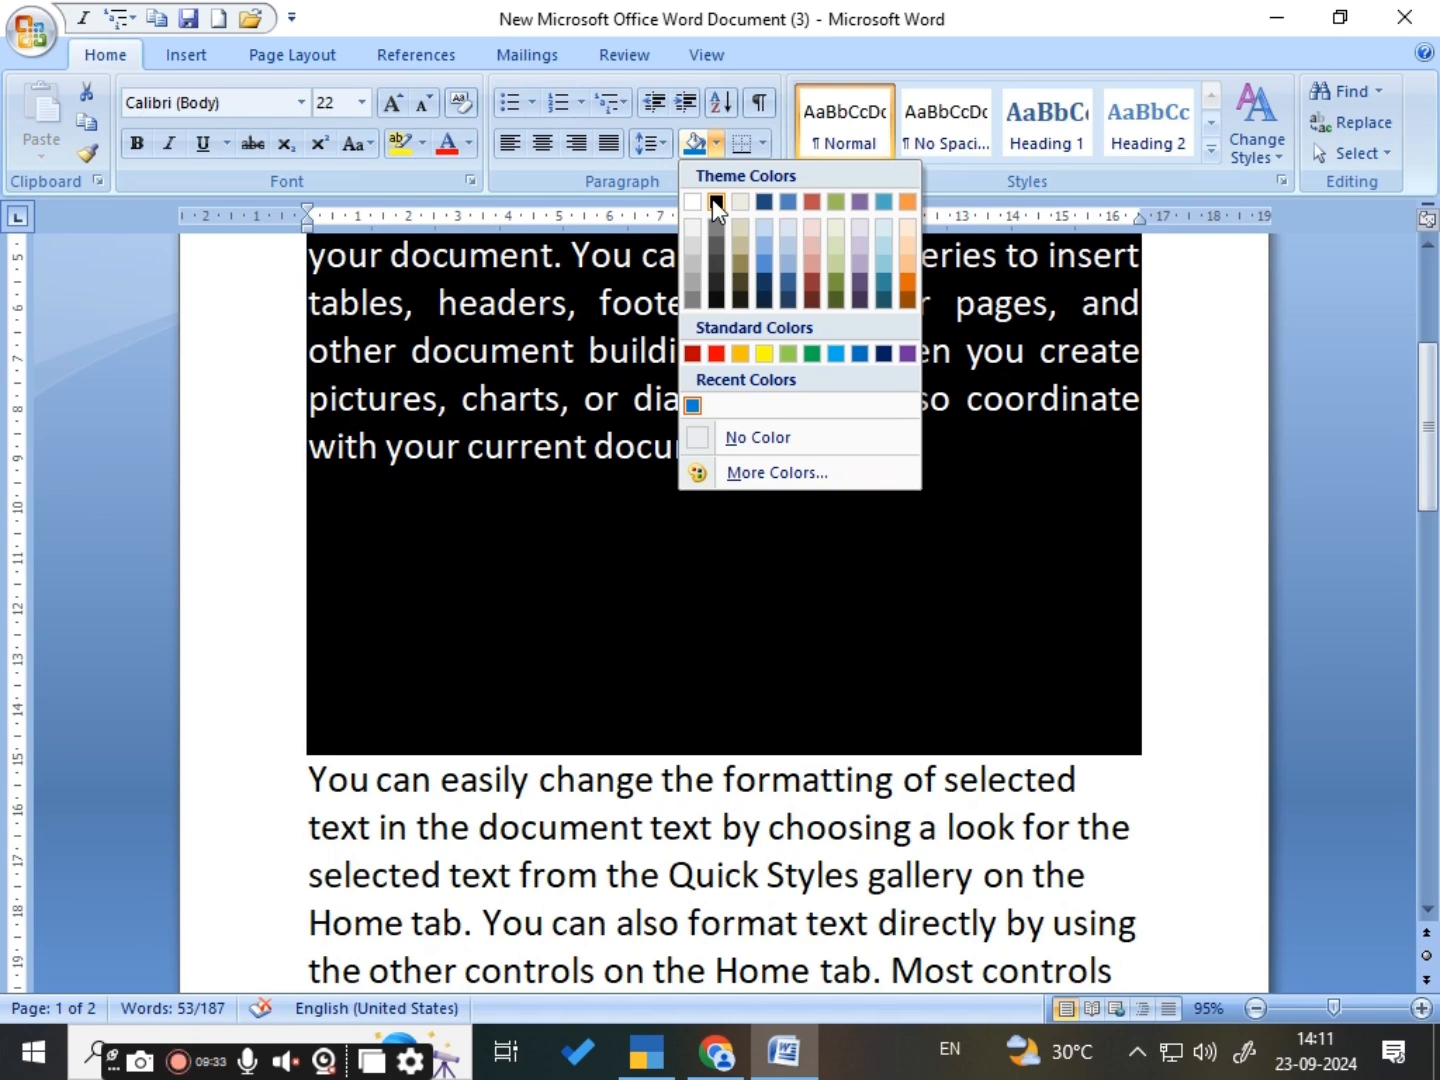
click(743, 443)
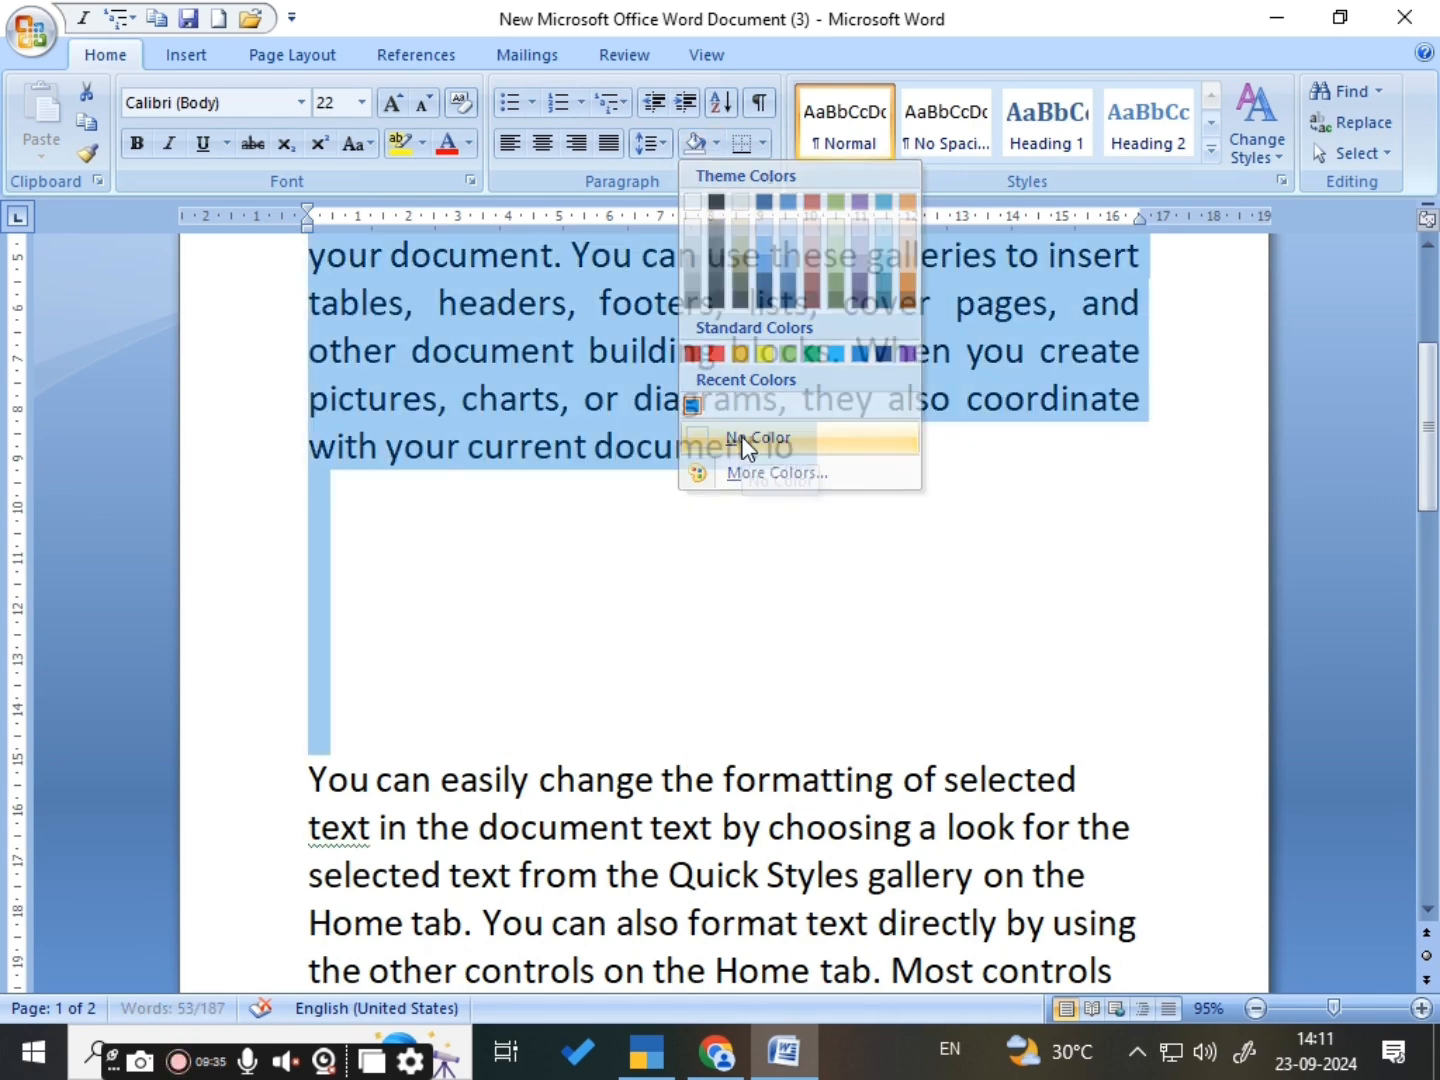
click(739, 524)
scroll(744, 465, up, 1)
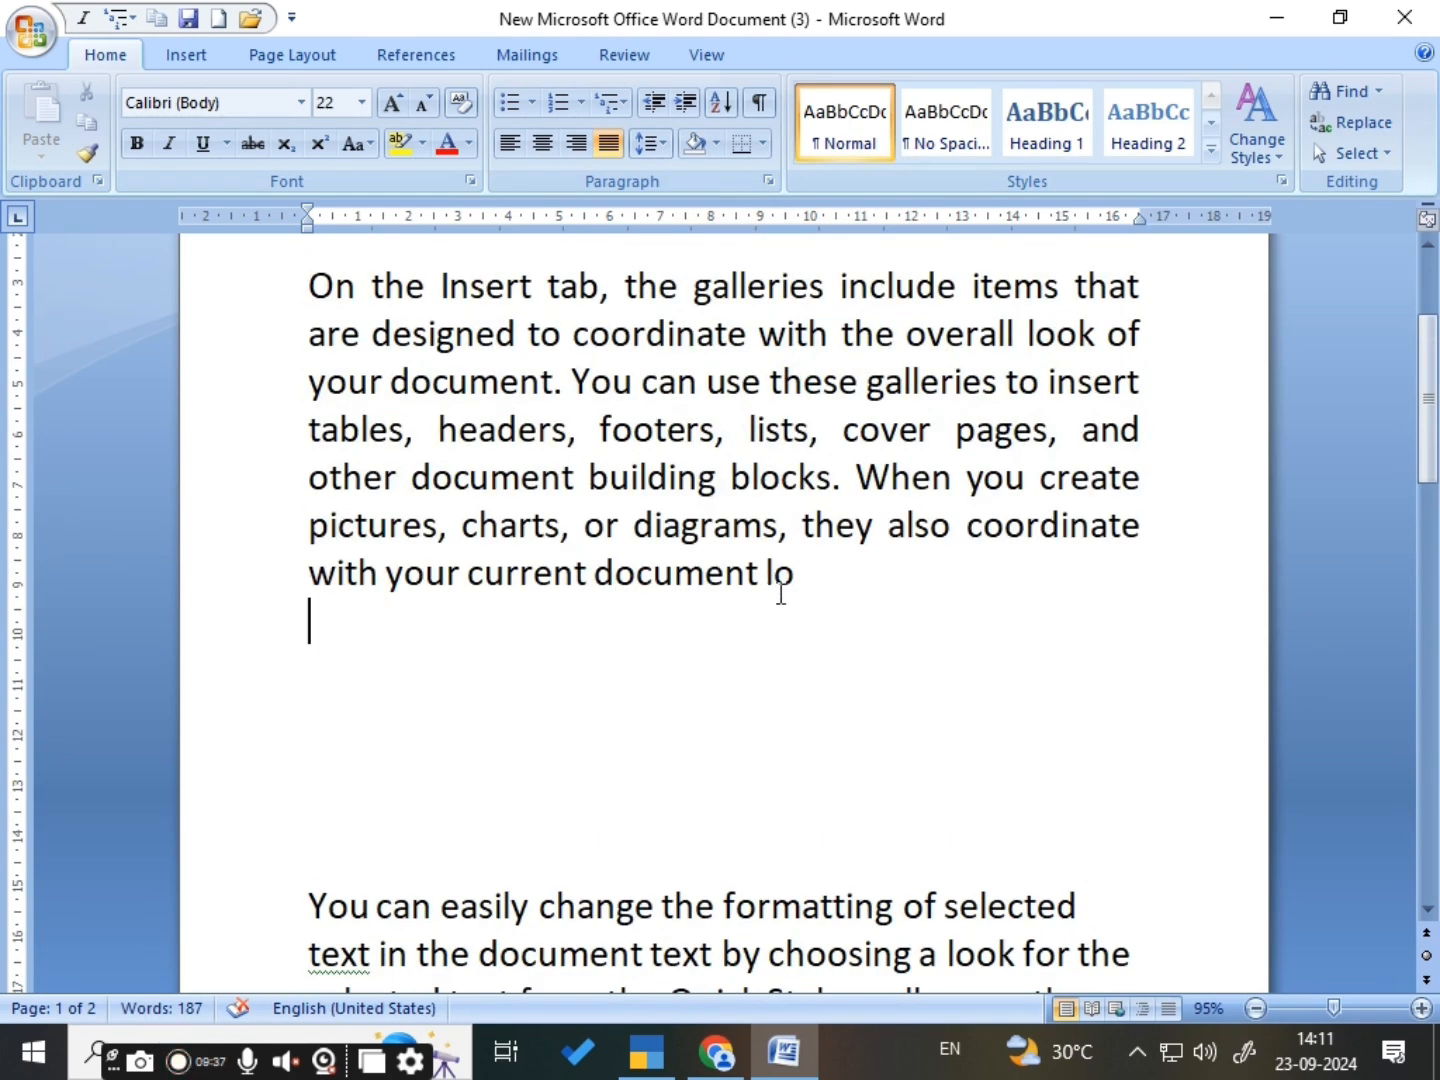
- Delete the empty lines between the first and second body paragraphs
click(838, 587)
scroll(634, 490, up, 1)
scroll(294, 420, down, 1)
click(304, 882)
key(BackSpace)
key(BackSpace)
key(BackSpace)
key(BackSpace)
key(BackSpace)
key(BackSpace)
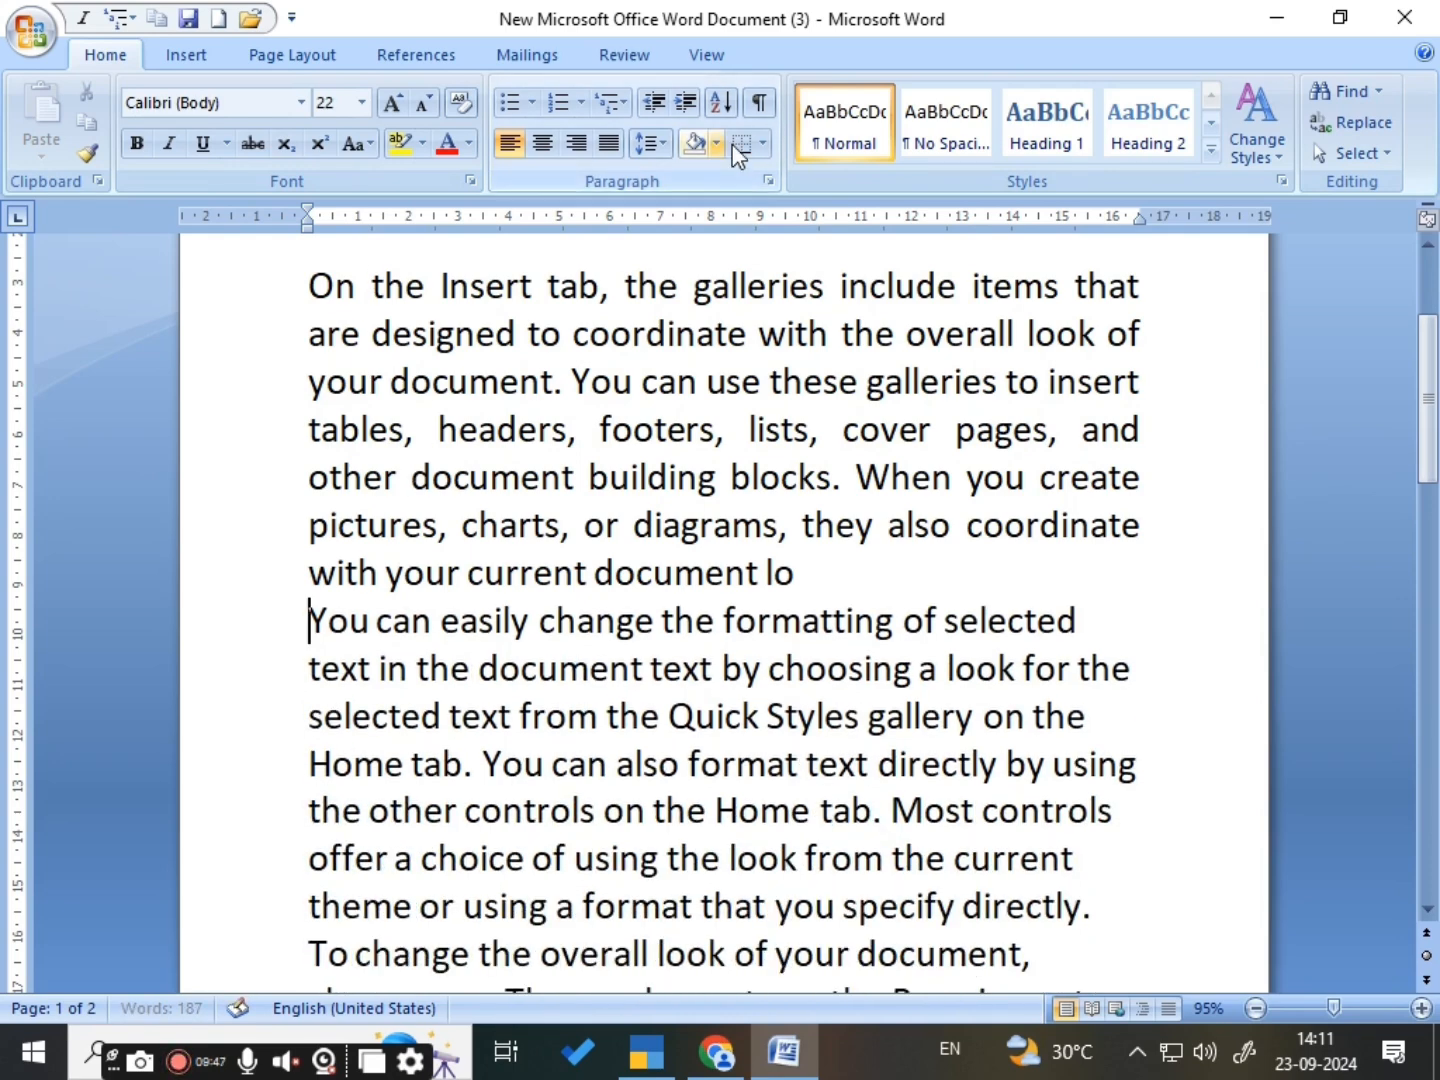
click(766, 150)
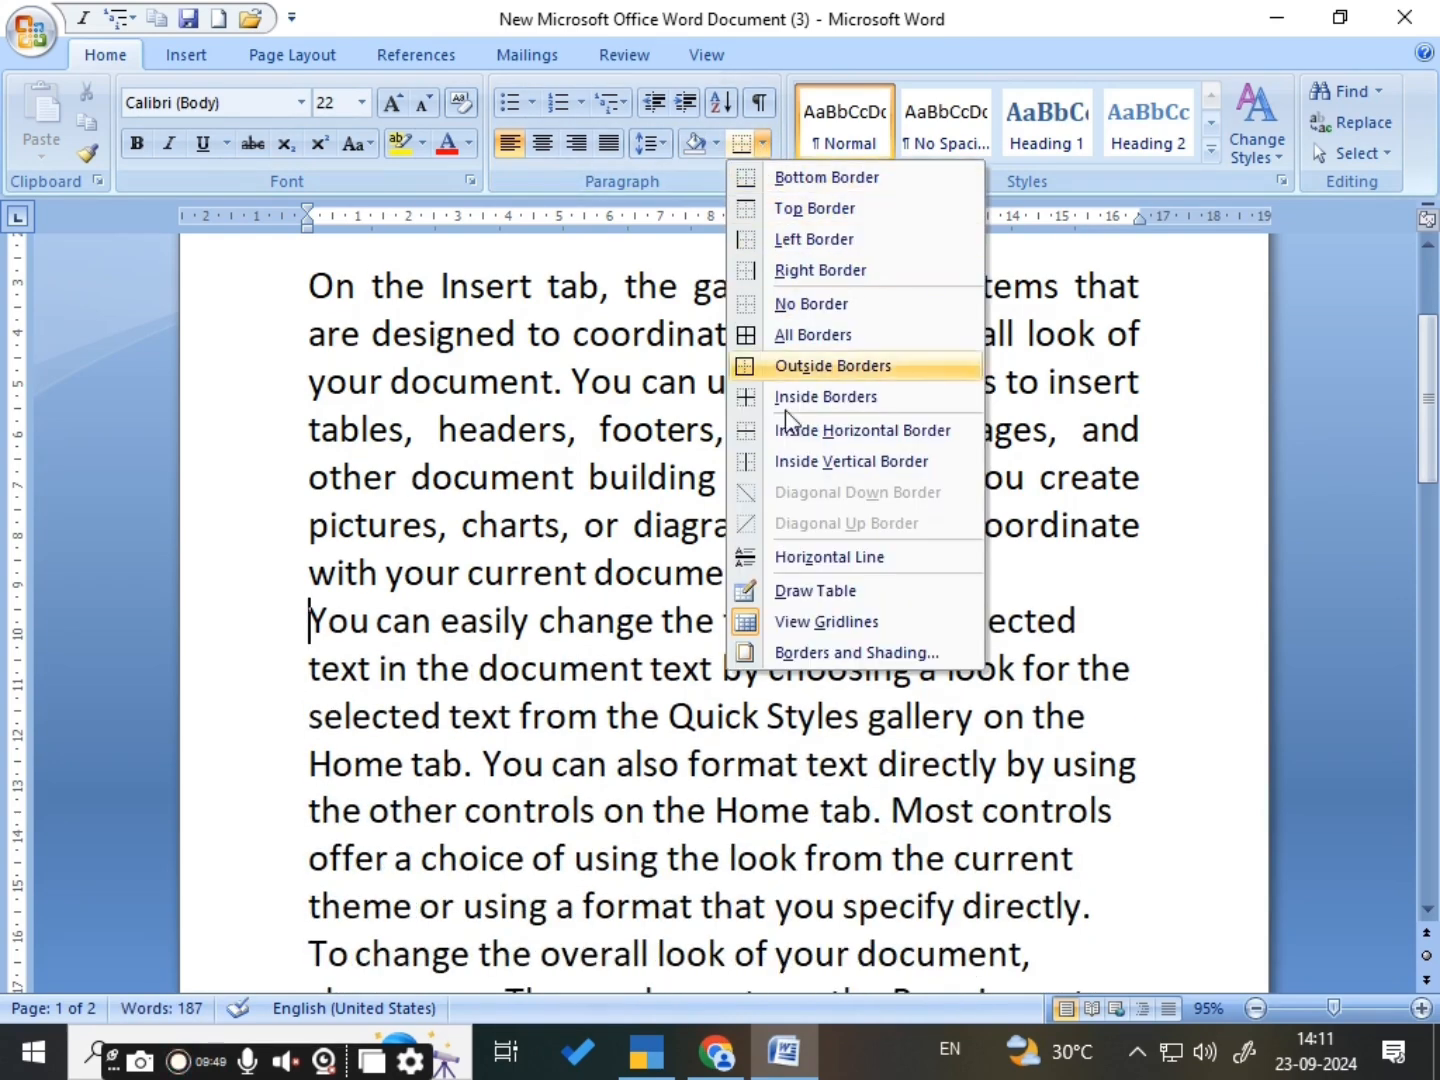
click(614, 604)
scroll(600, 600, up, 2)
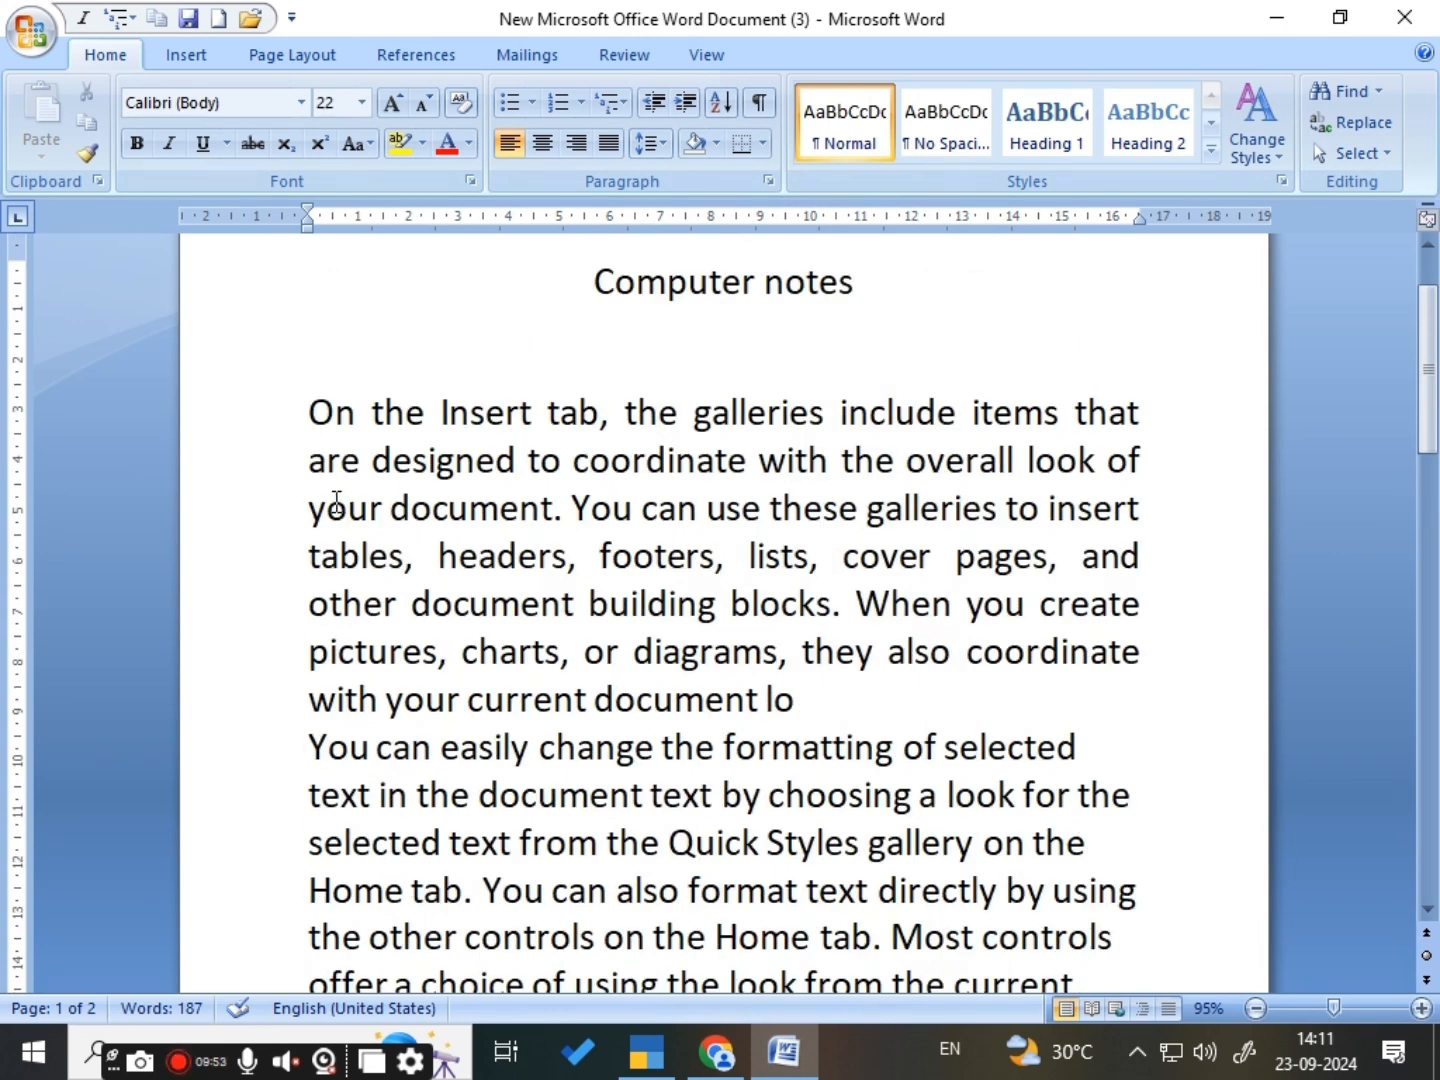
key(ctrl+a)
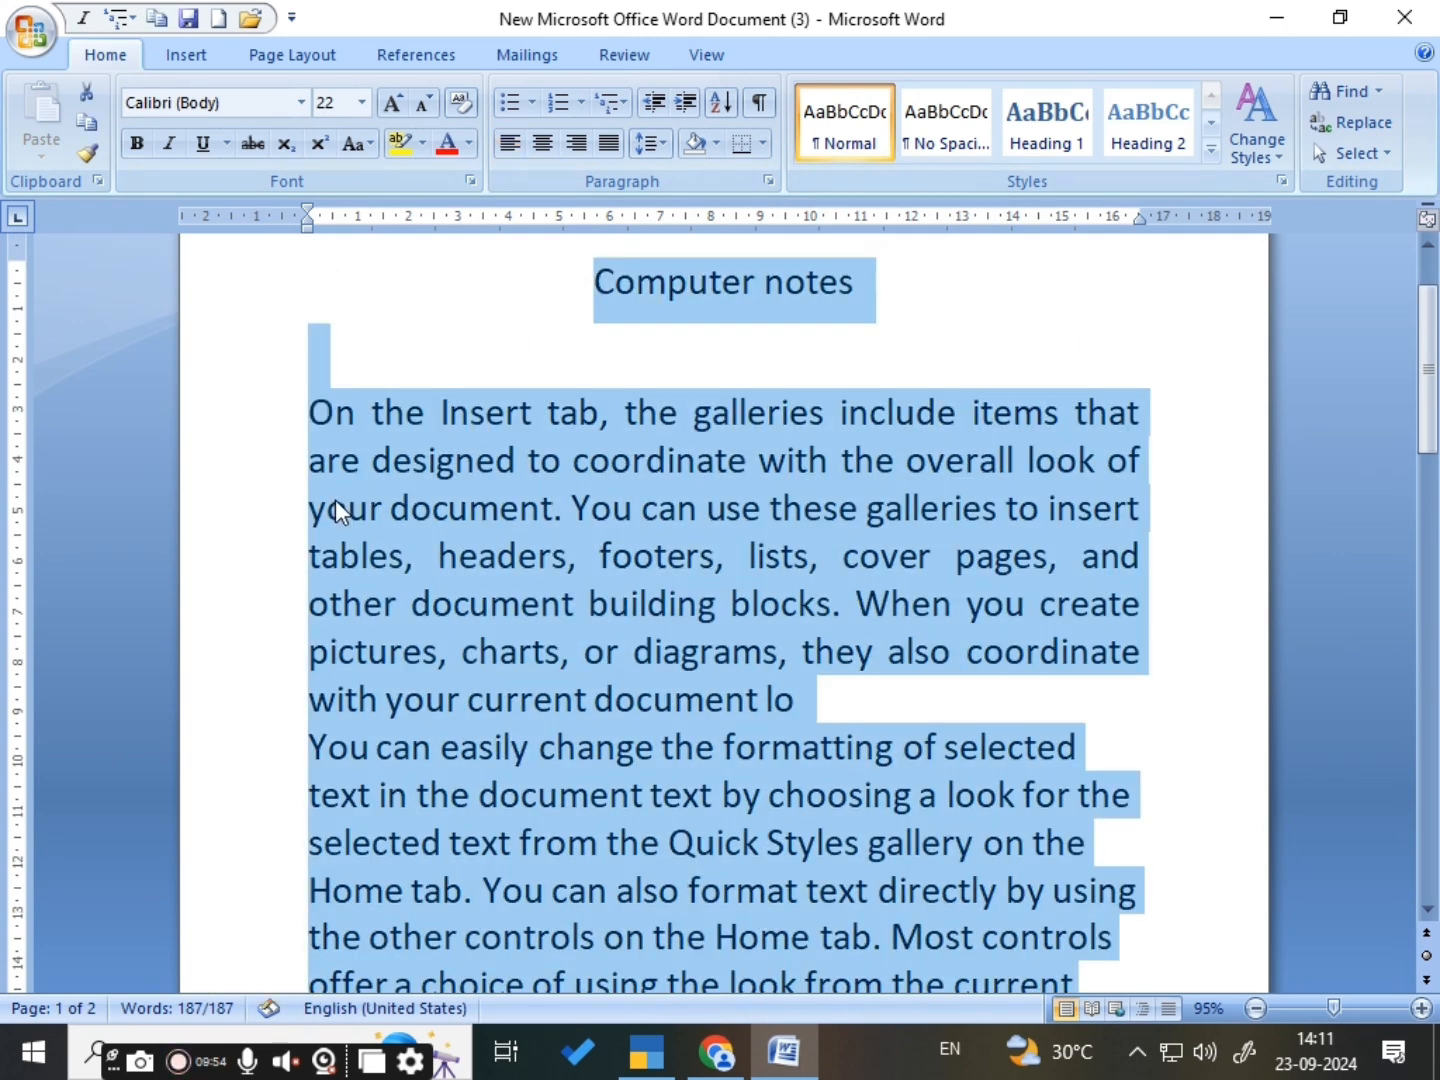
- Insert an empty line before the second body paragraph and apply All Borders to the first body paragraph
click(824, 692)
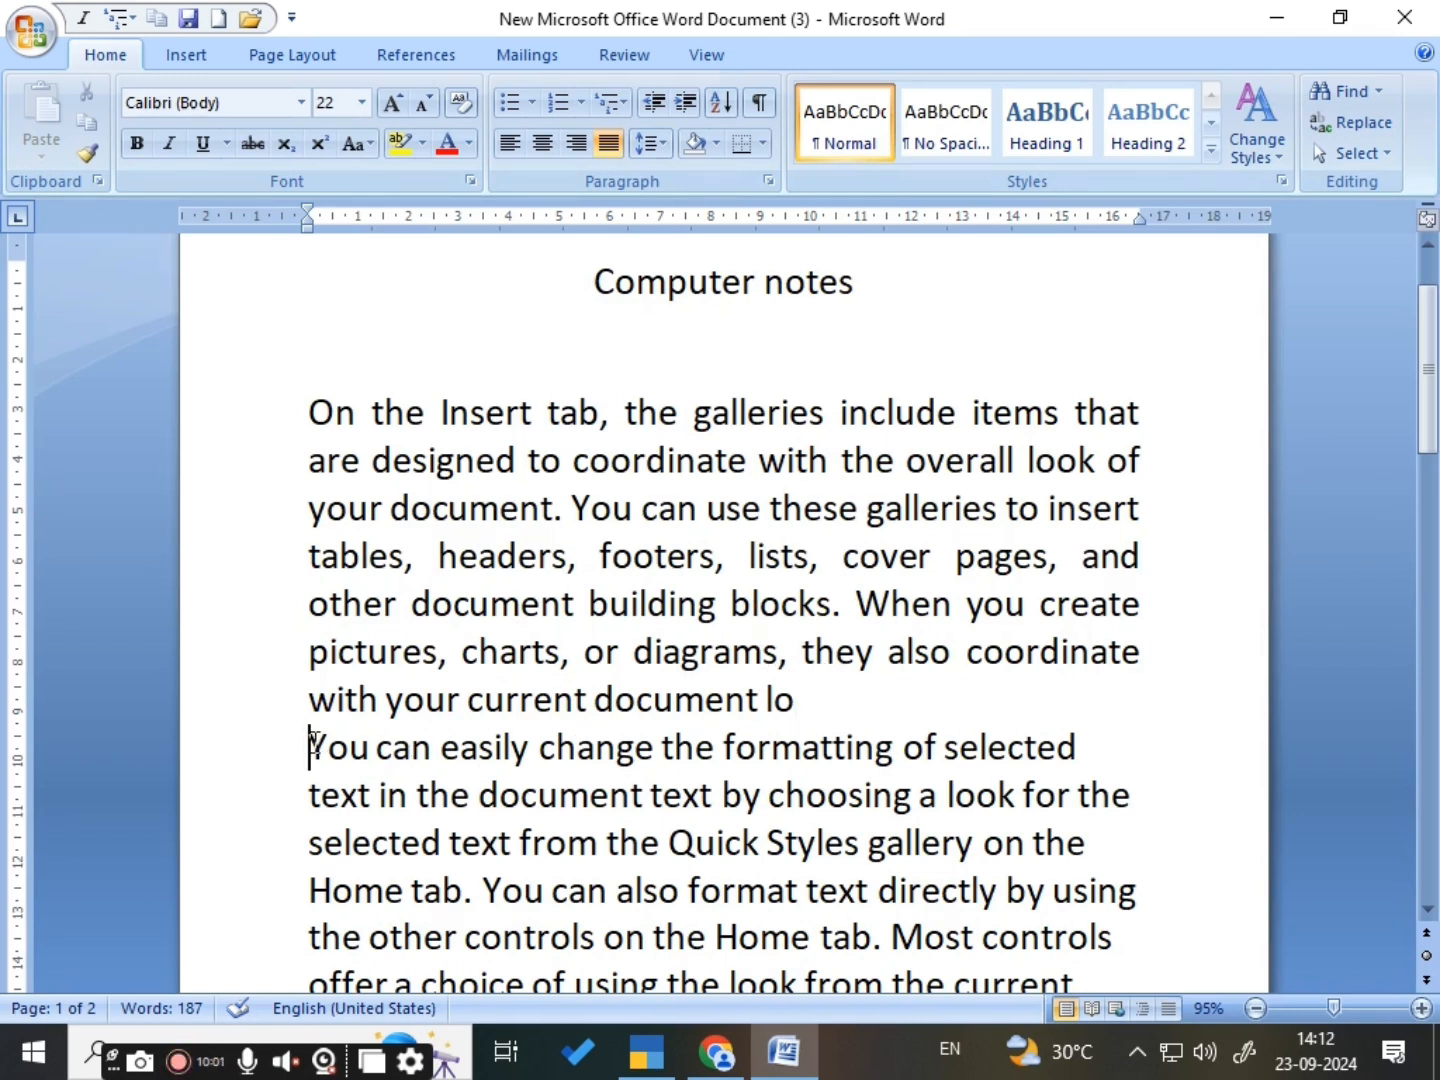
key(Return)
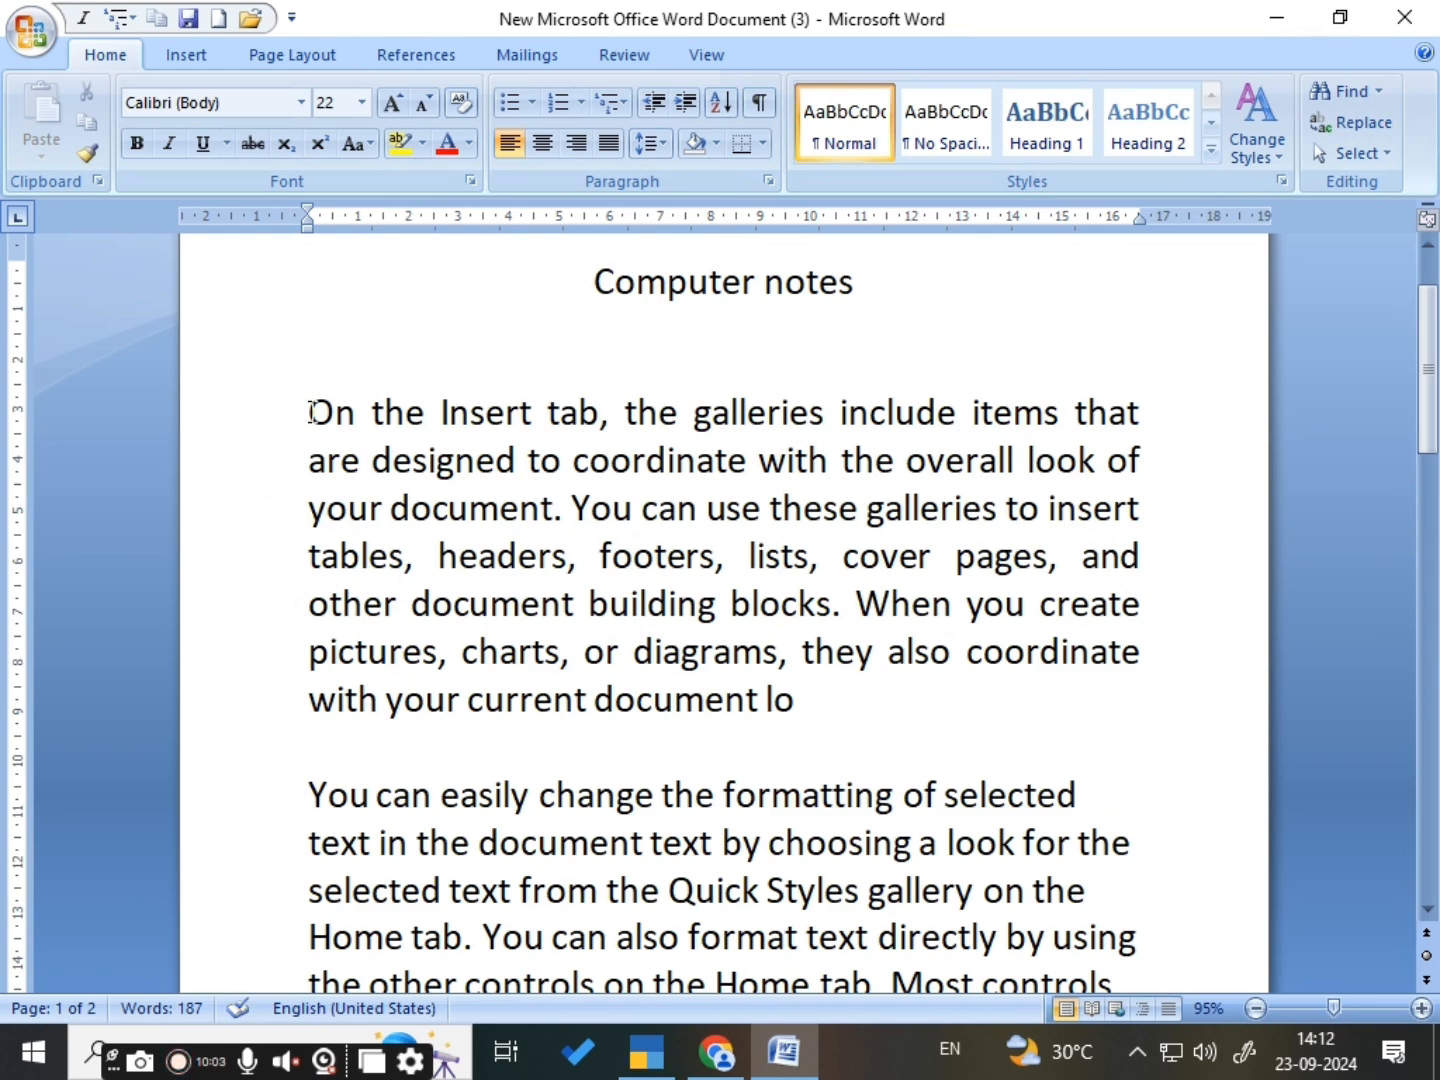
drag(311, 412, 829, 701)
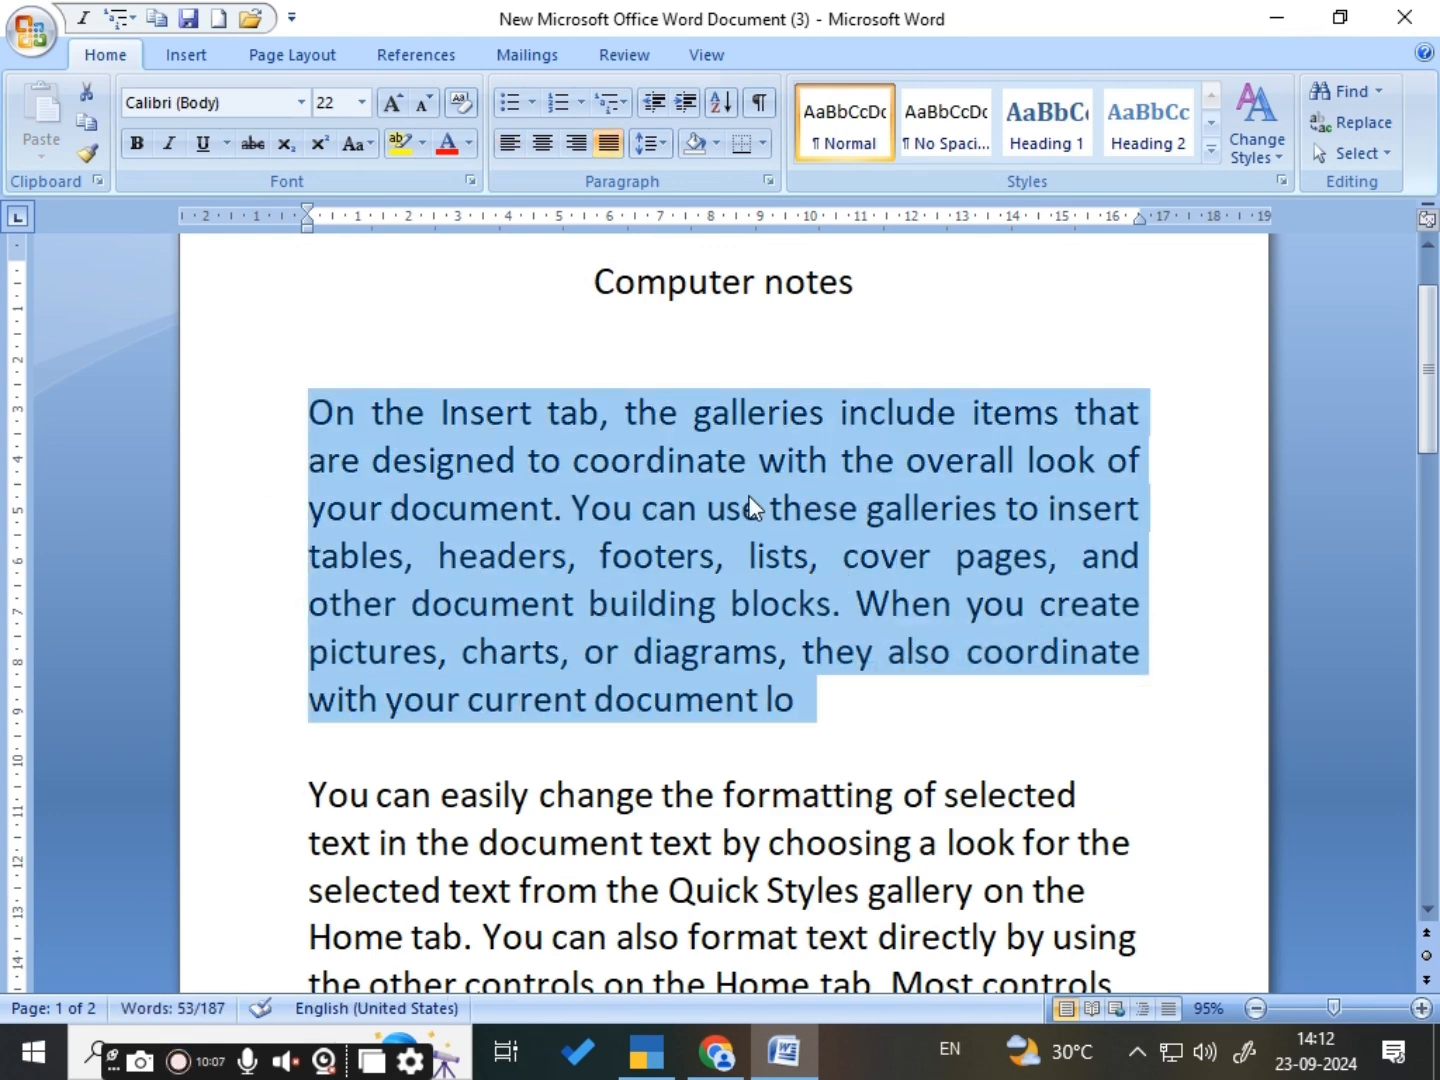
click(765, 147)
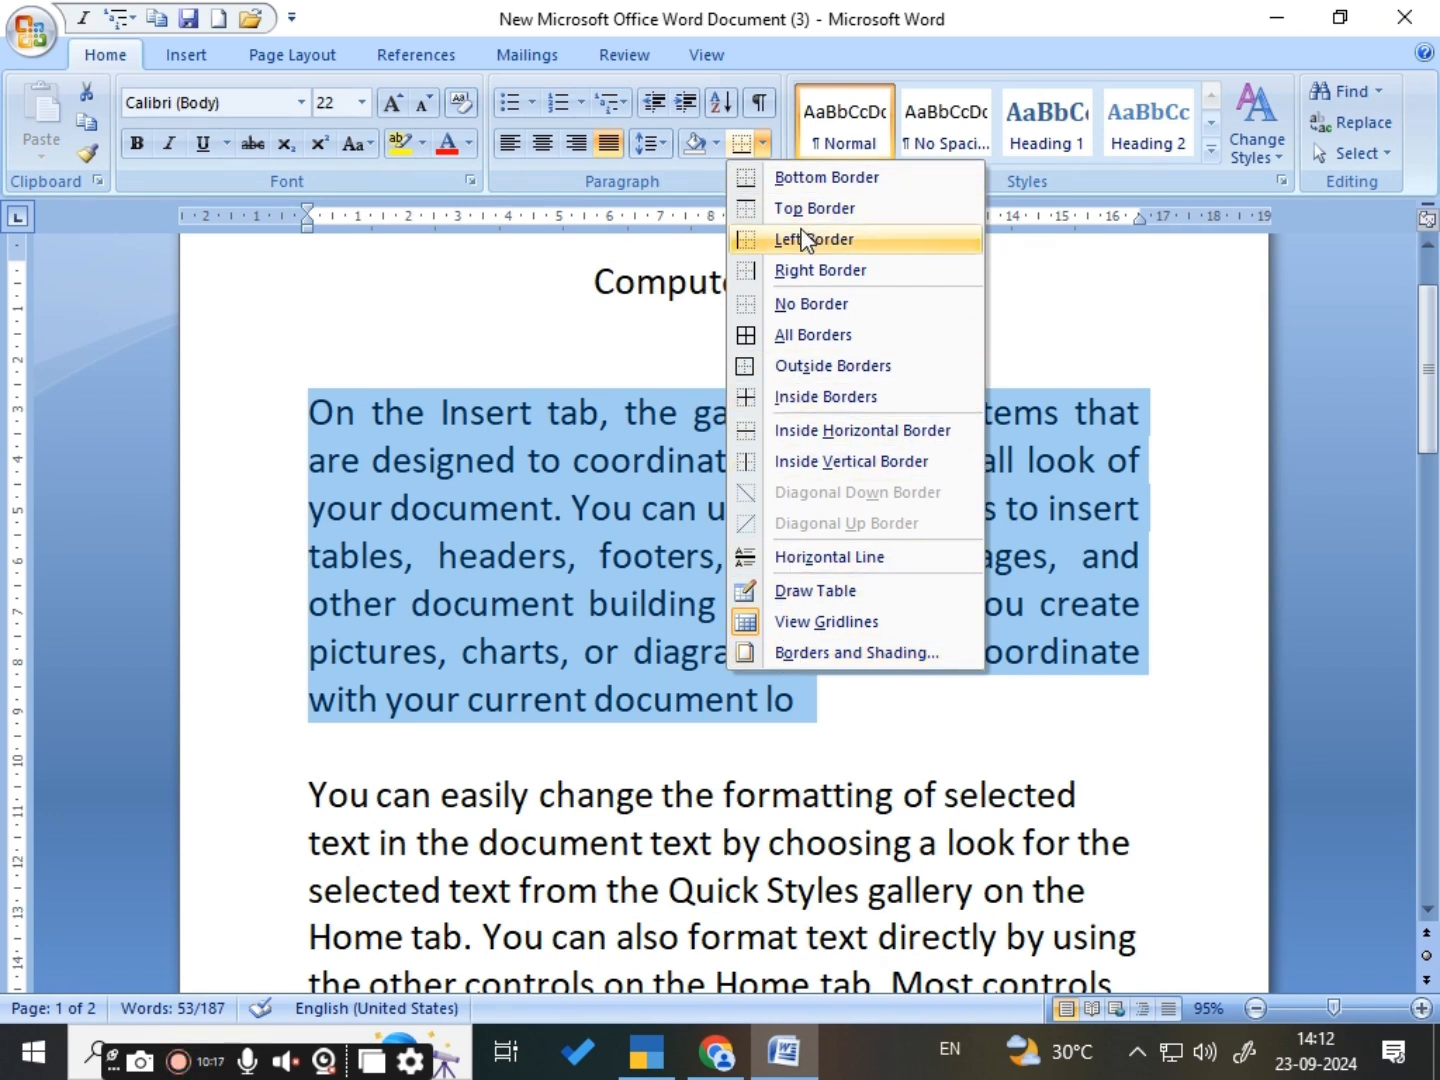
click(757, 335)
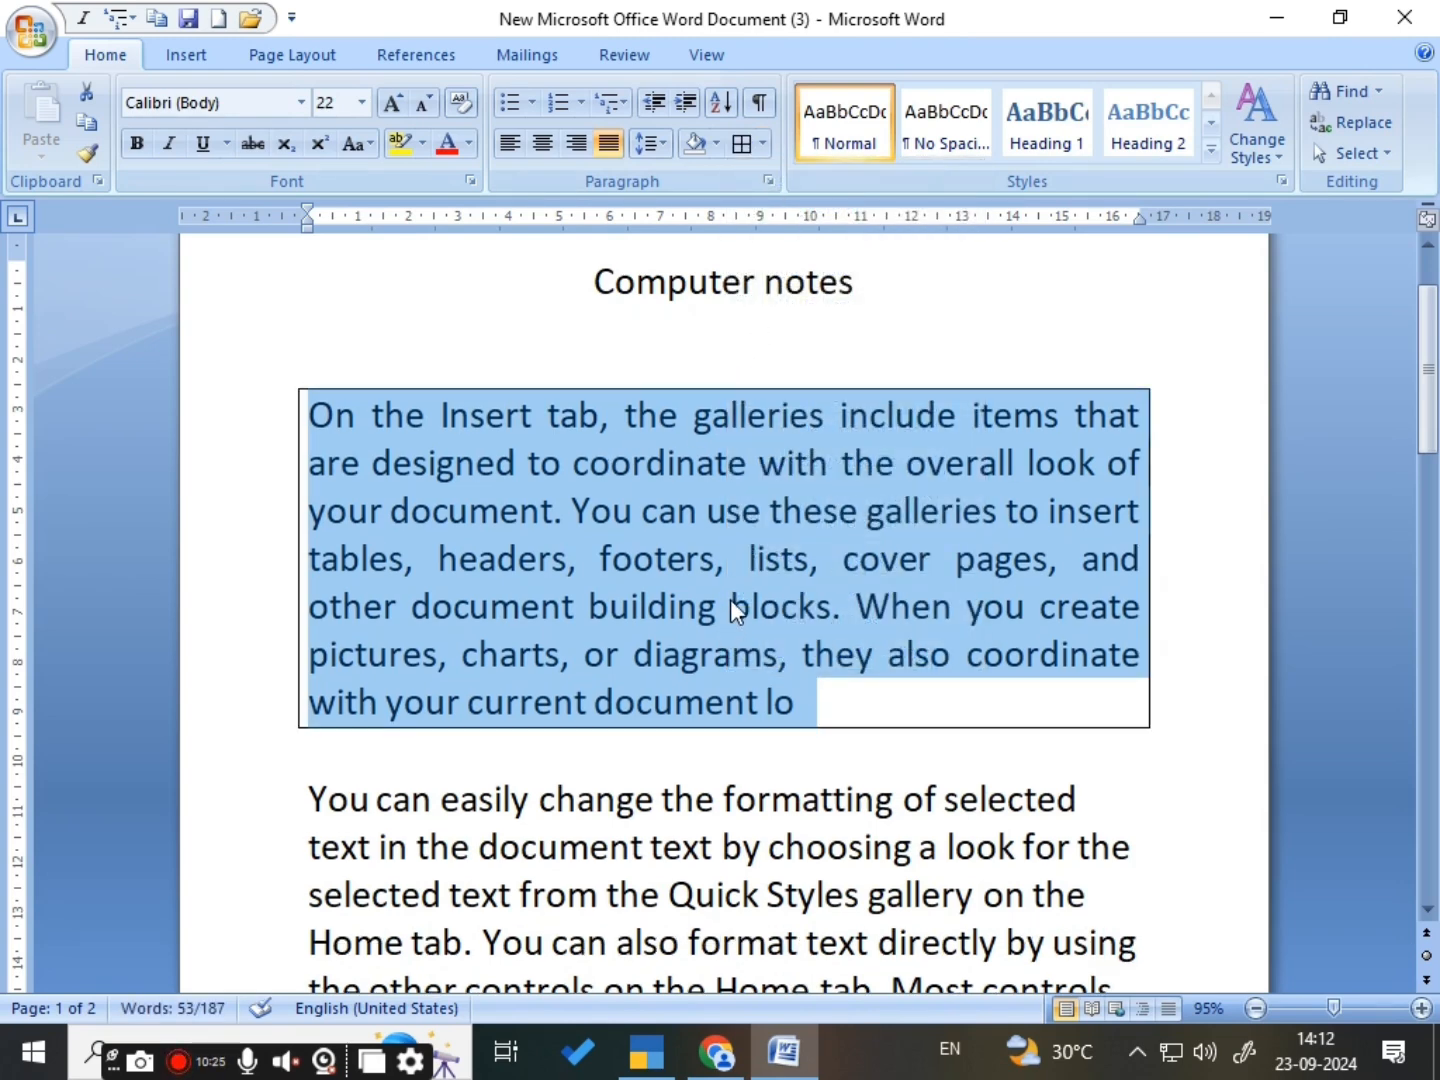
- Remove all borders from the first body paragraph and add only a right border
click(761, 145)
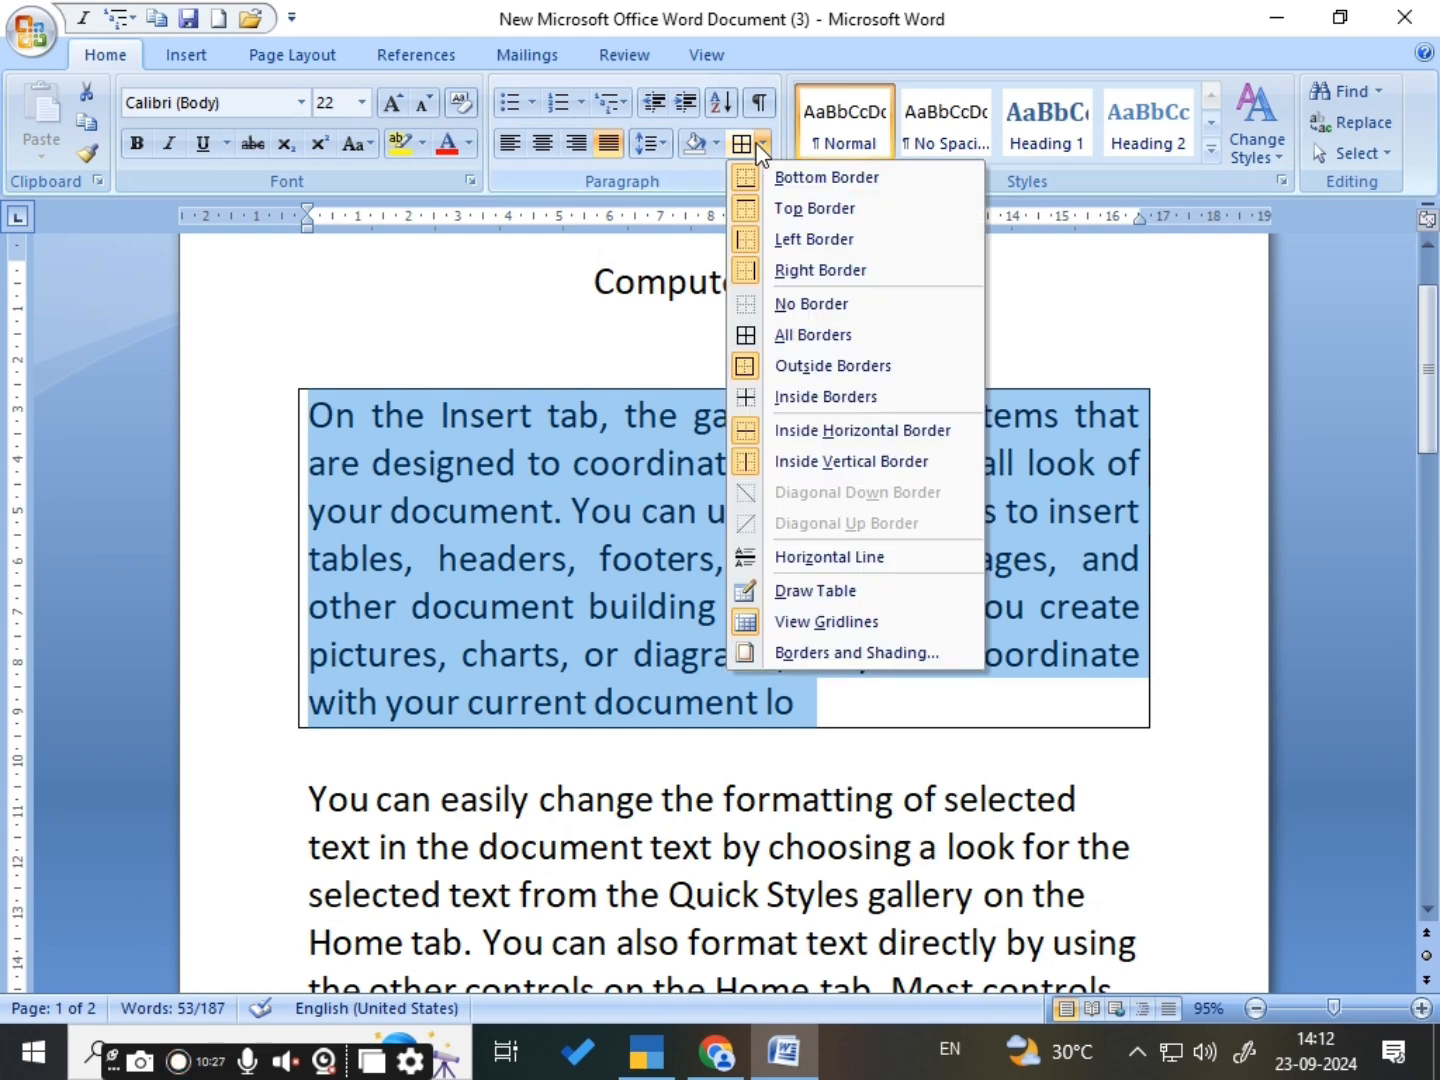
click(792, 305)
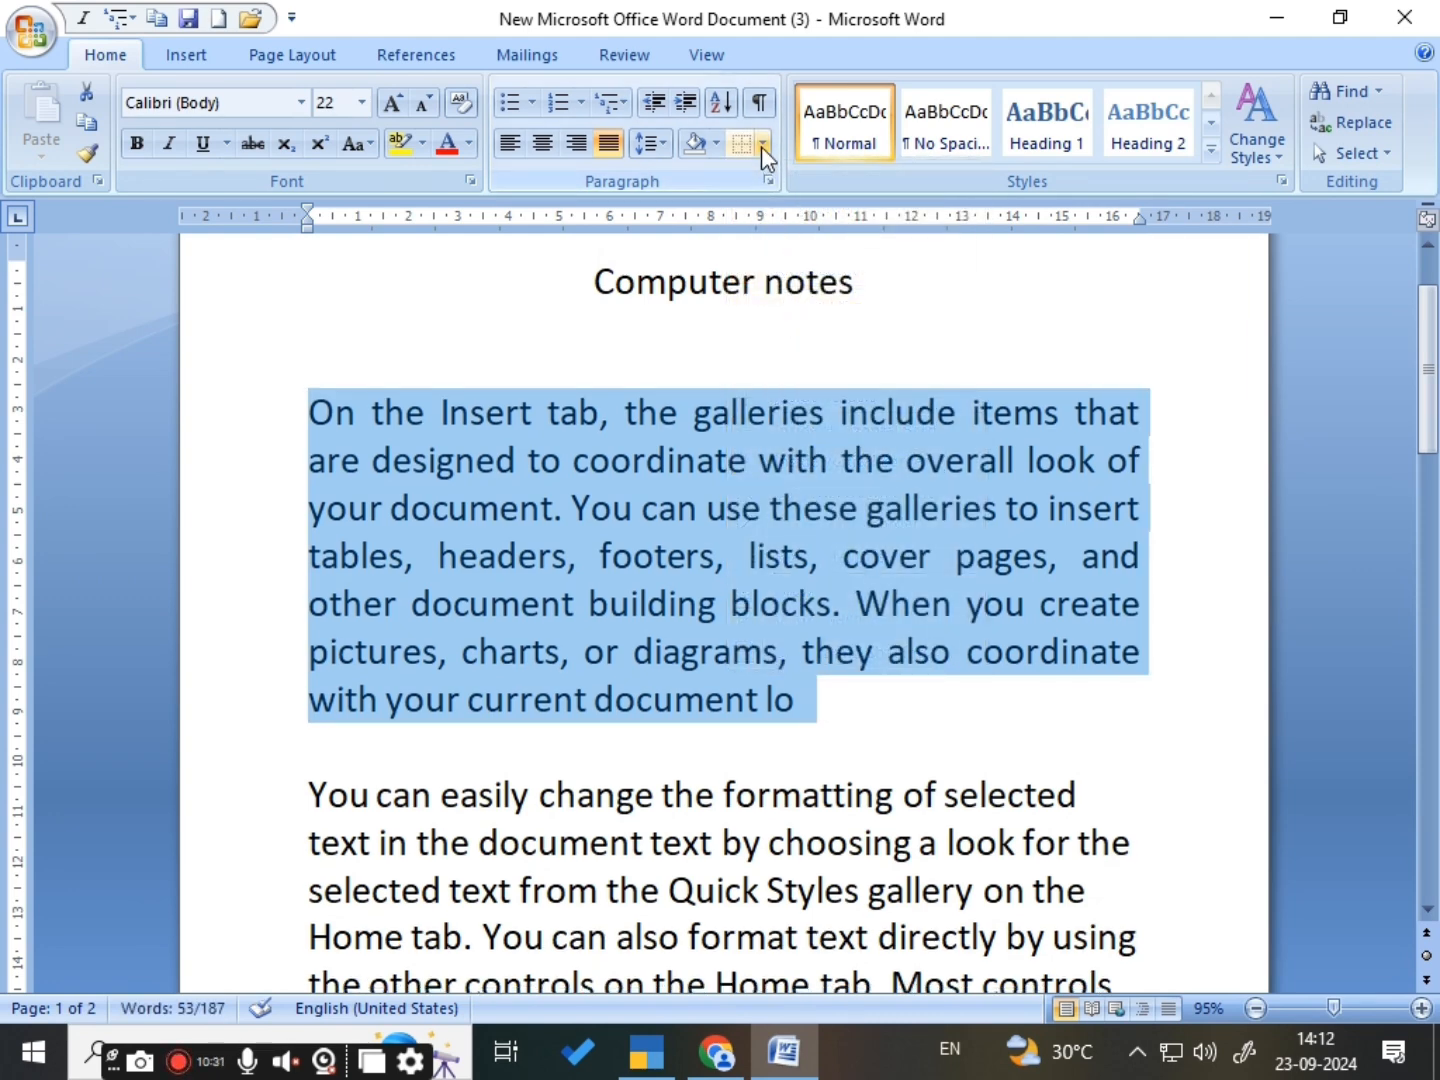
click(761, 147)
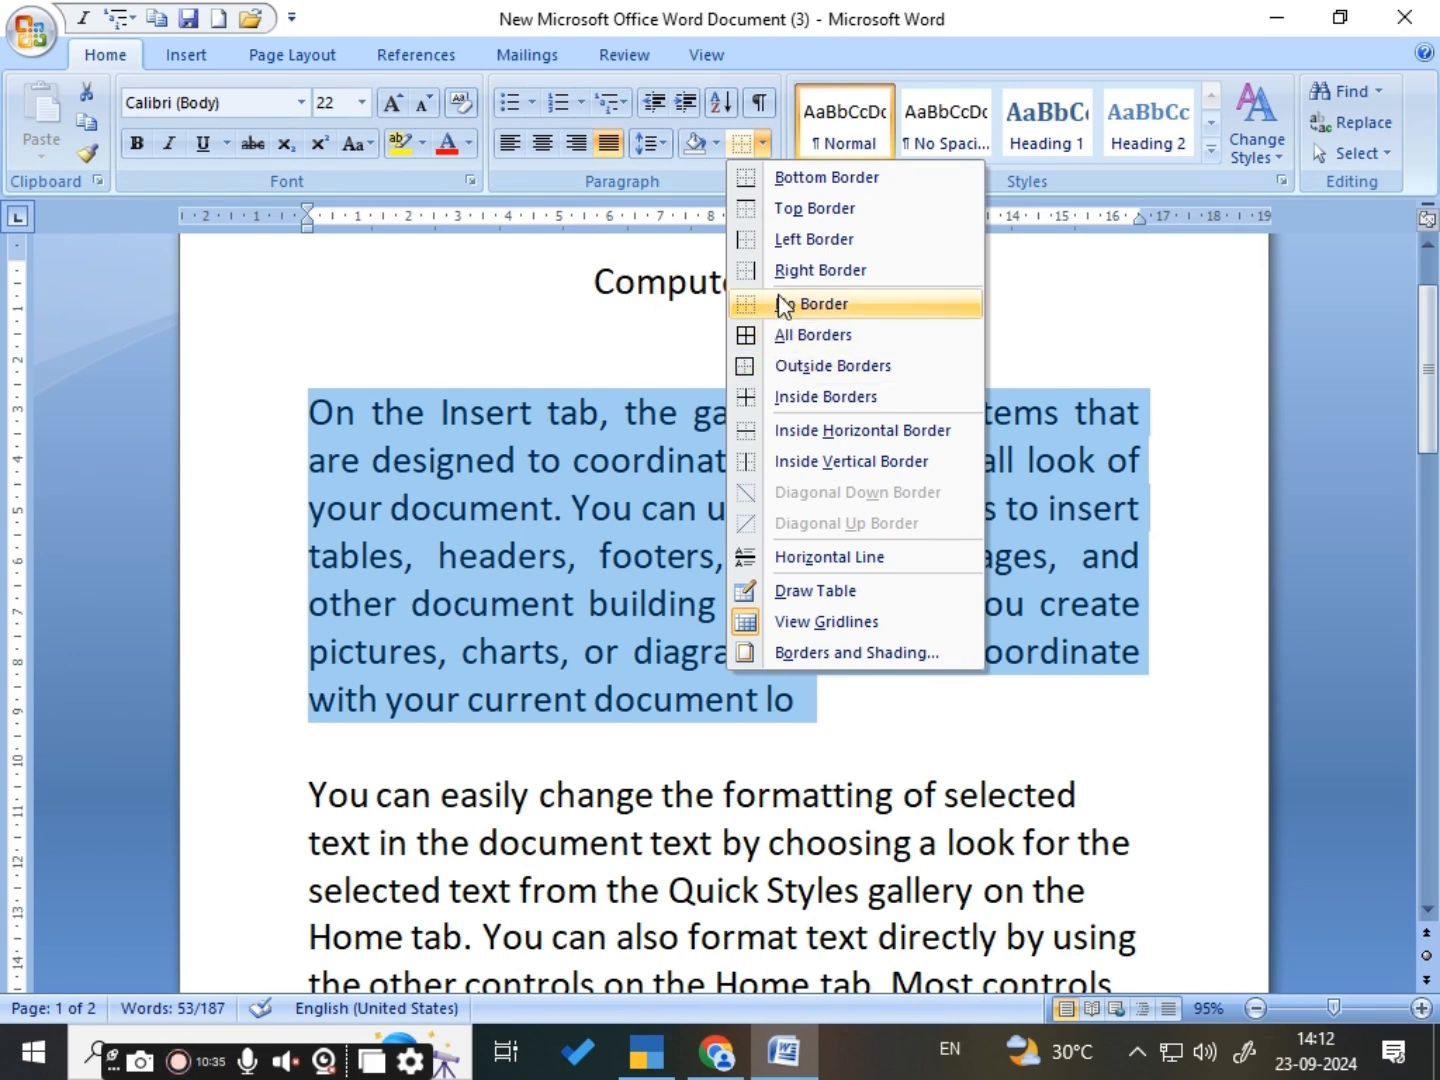
click(792, 266)
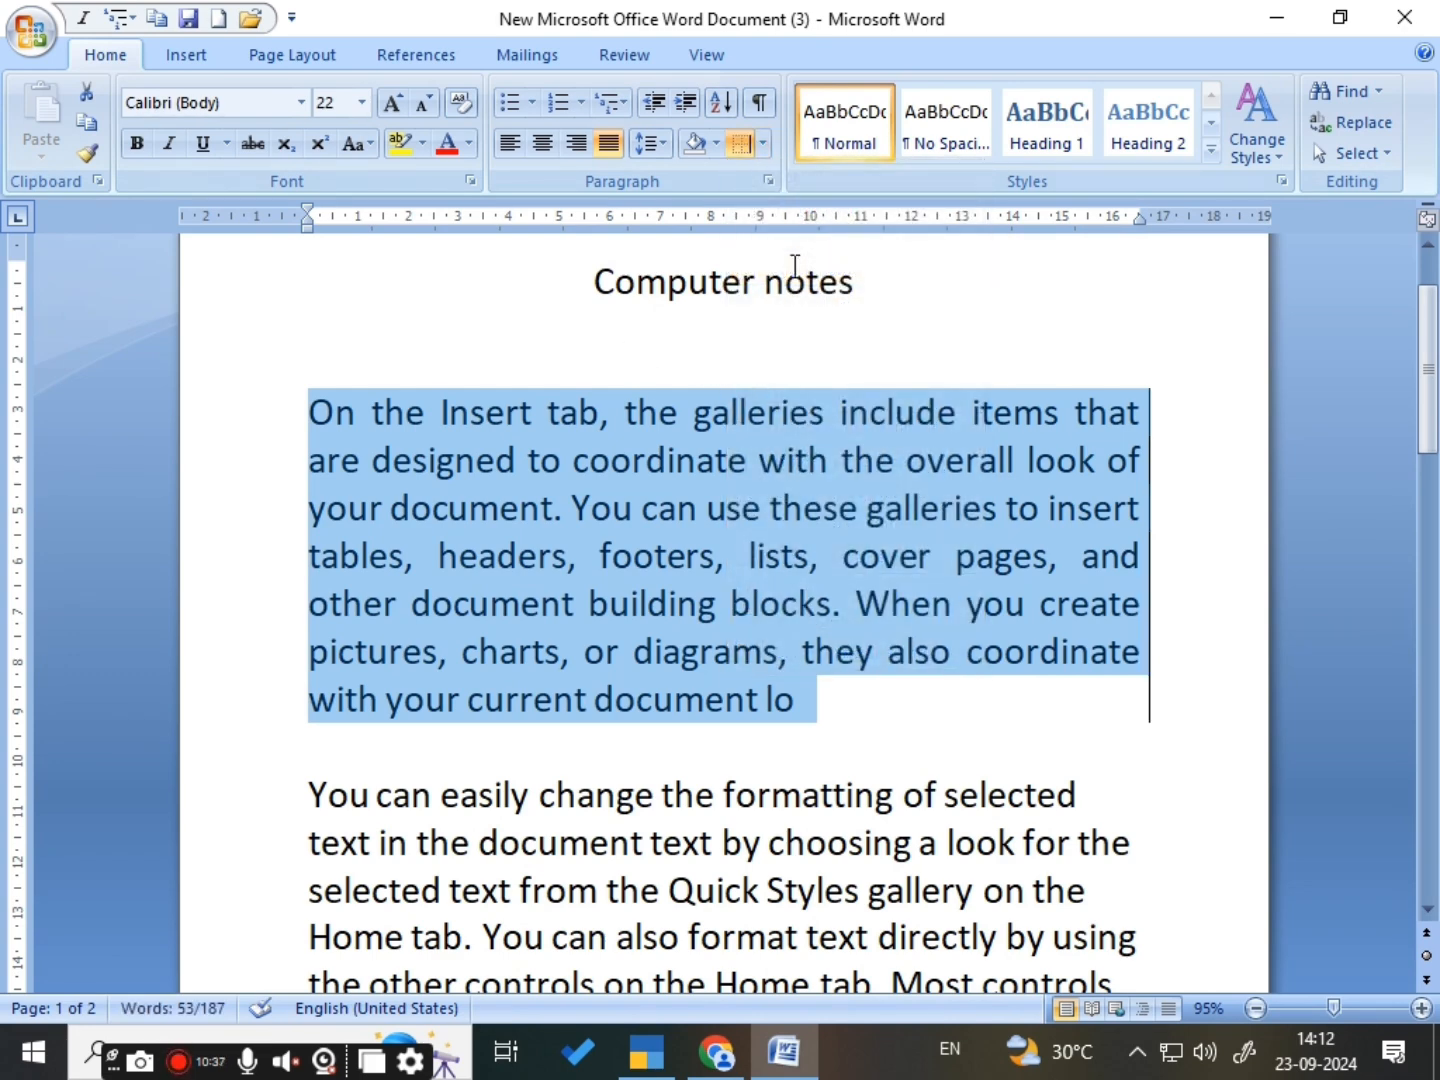
- Add a left border to the first body paragraph, then clear all its borders with No Border
click(763, 145)
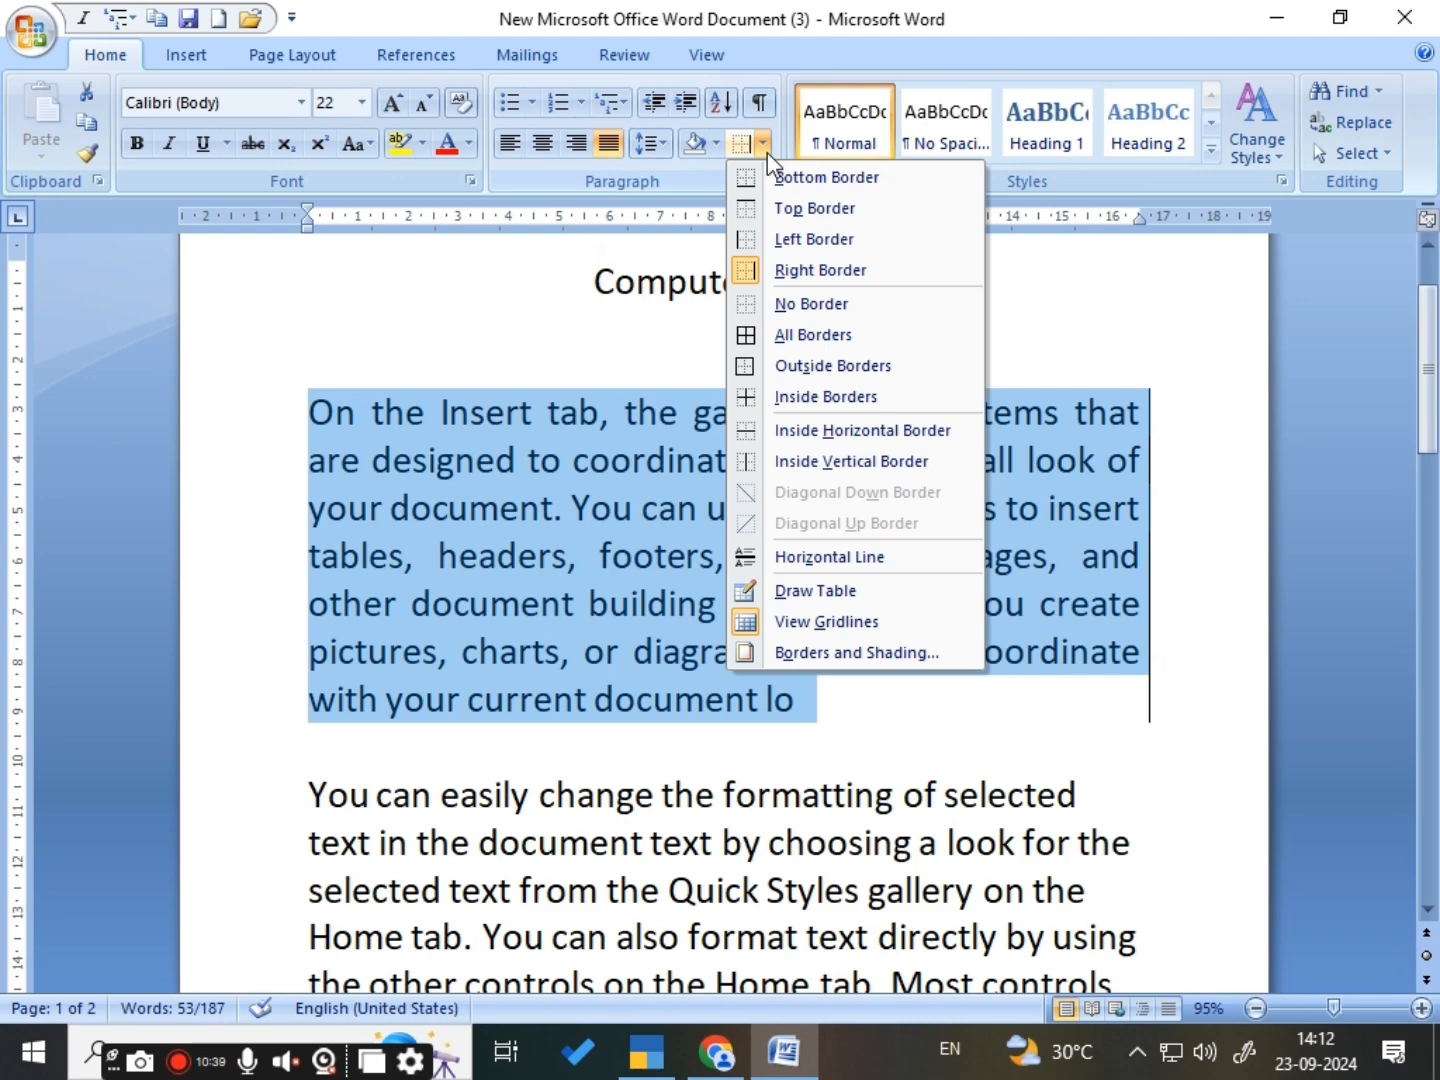
click(787, 242)
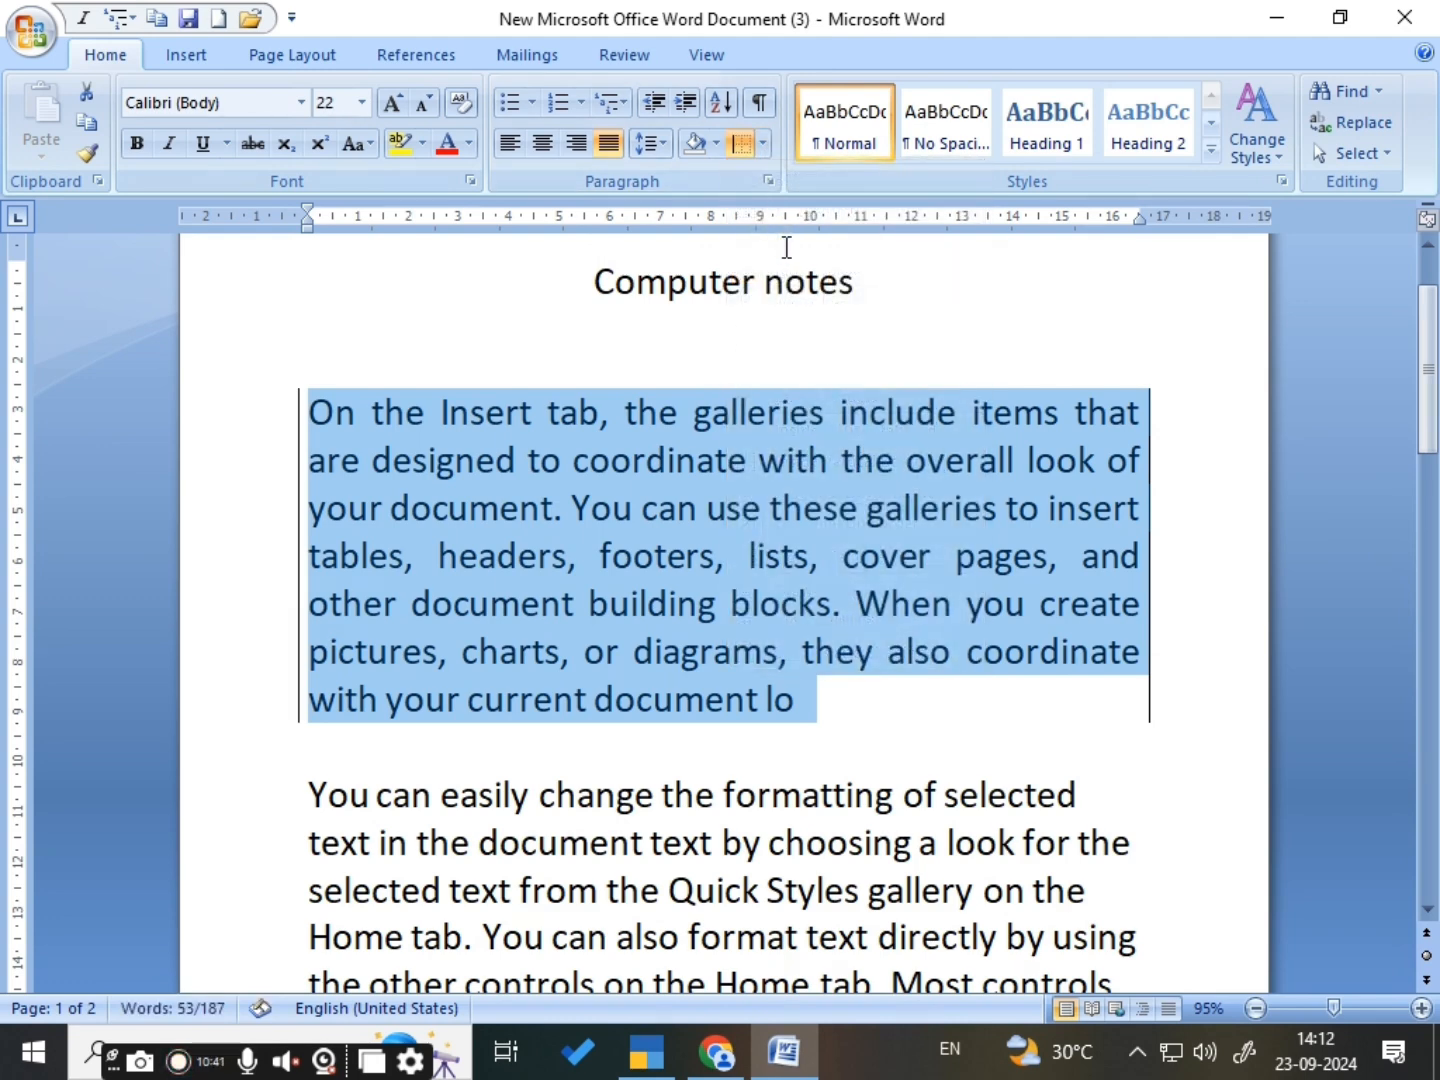
click(764, 143)
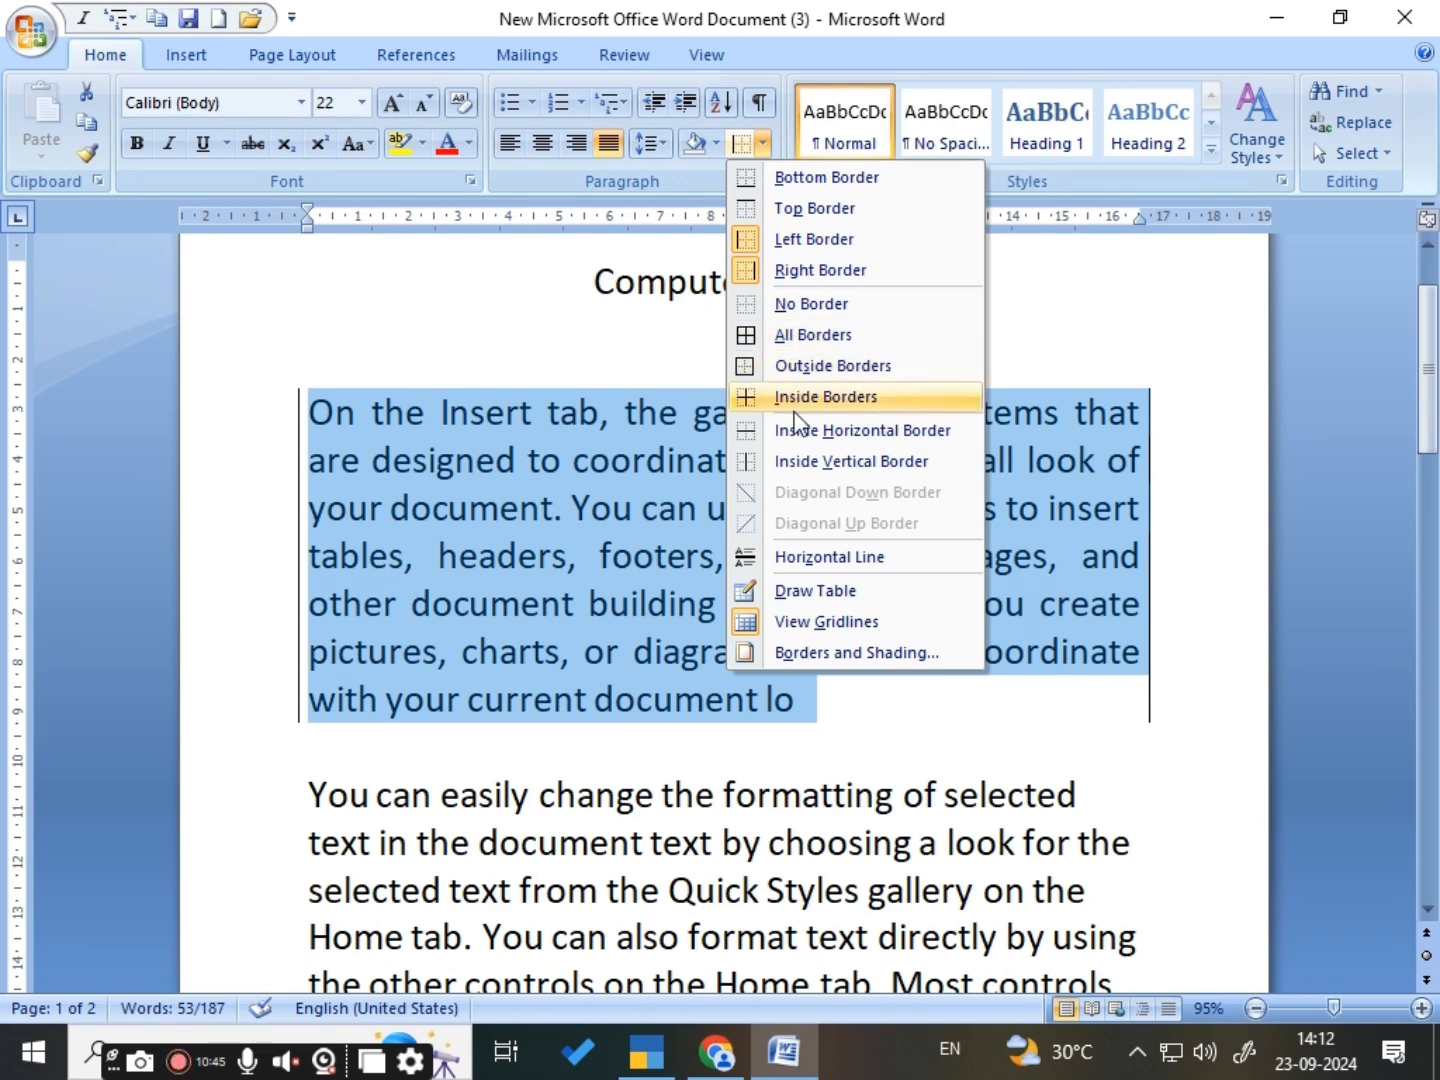
click(813, 305)
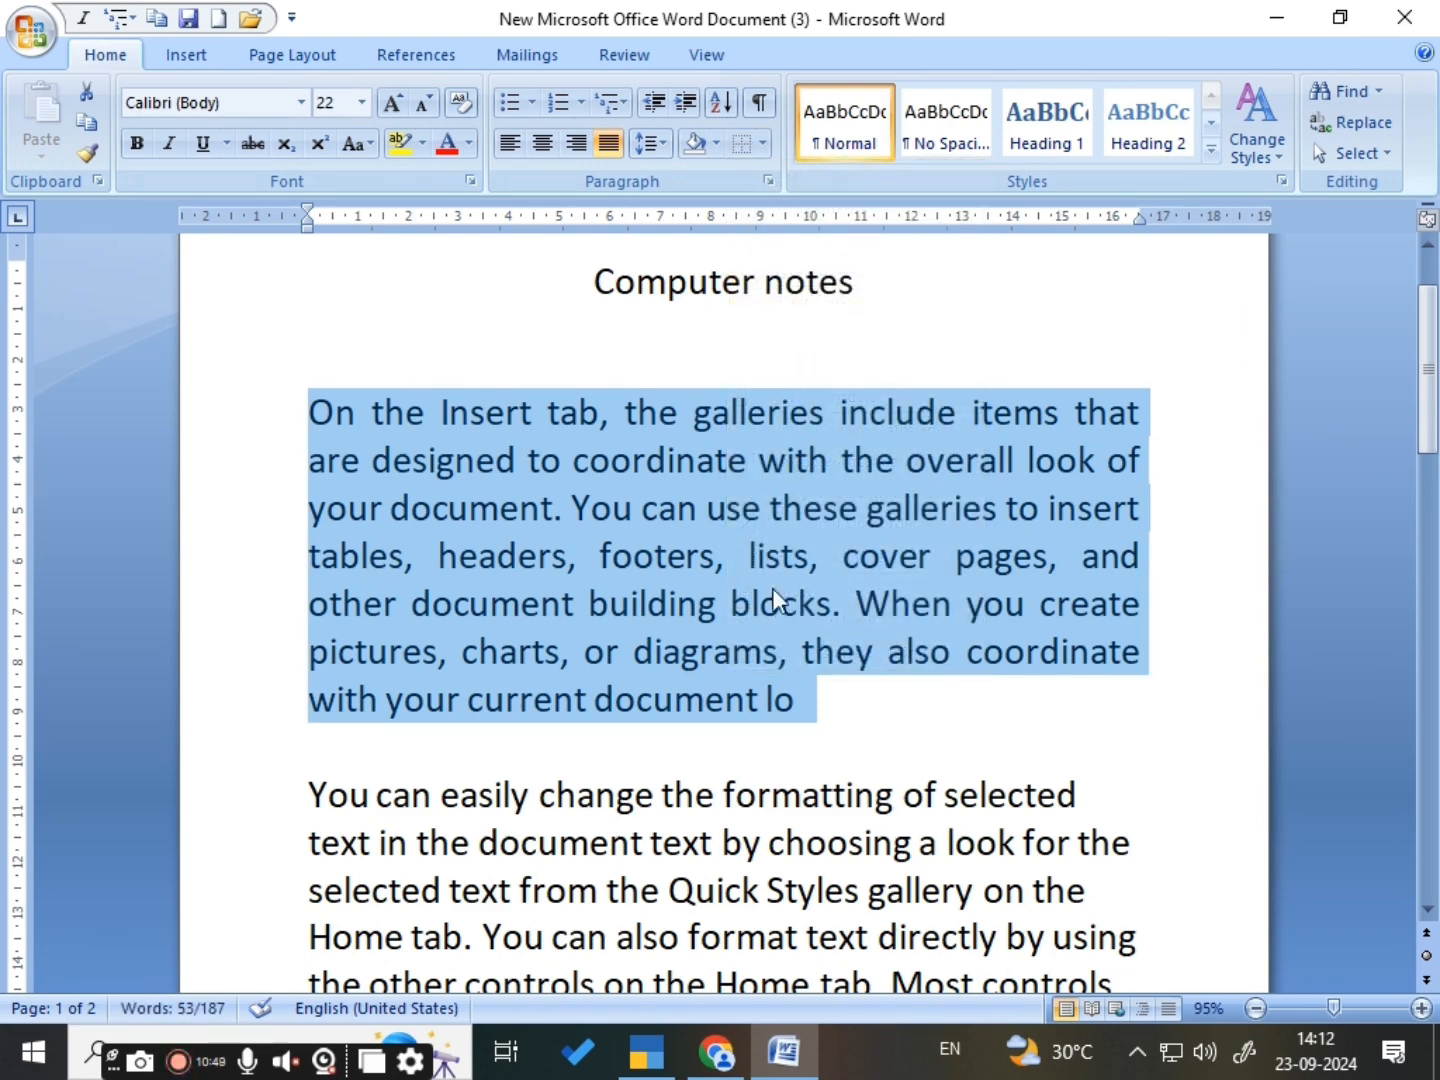
click(802, 698)
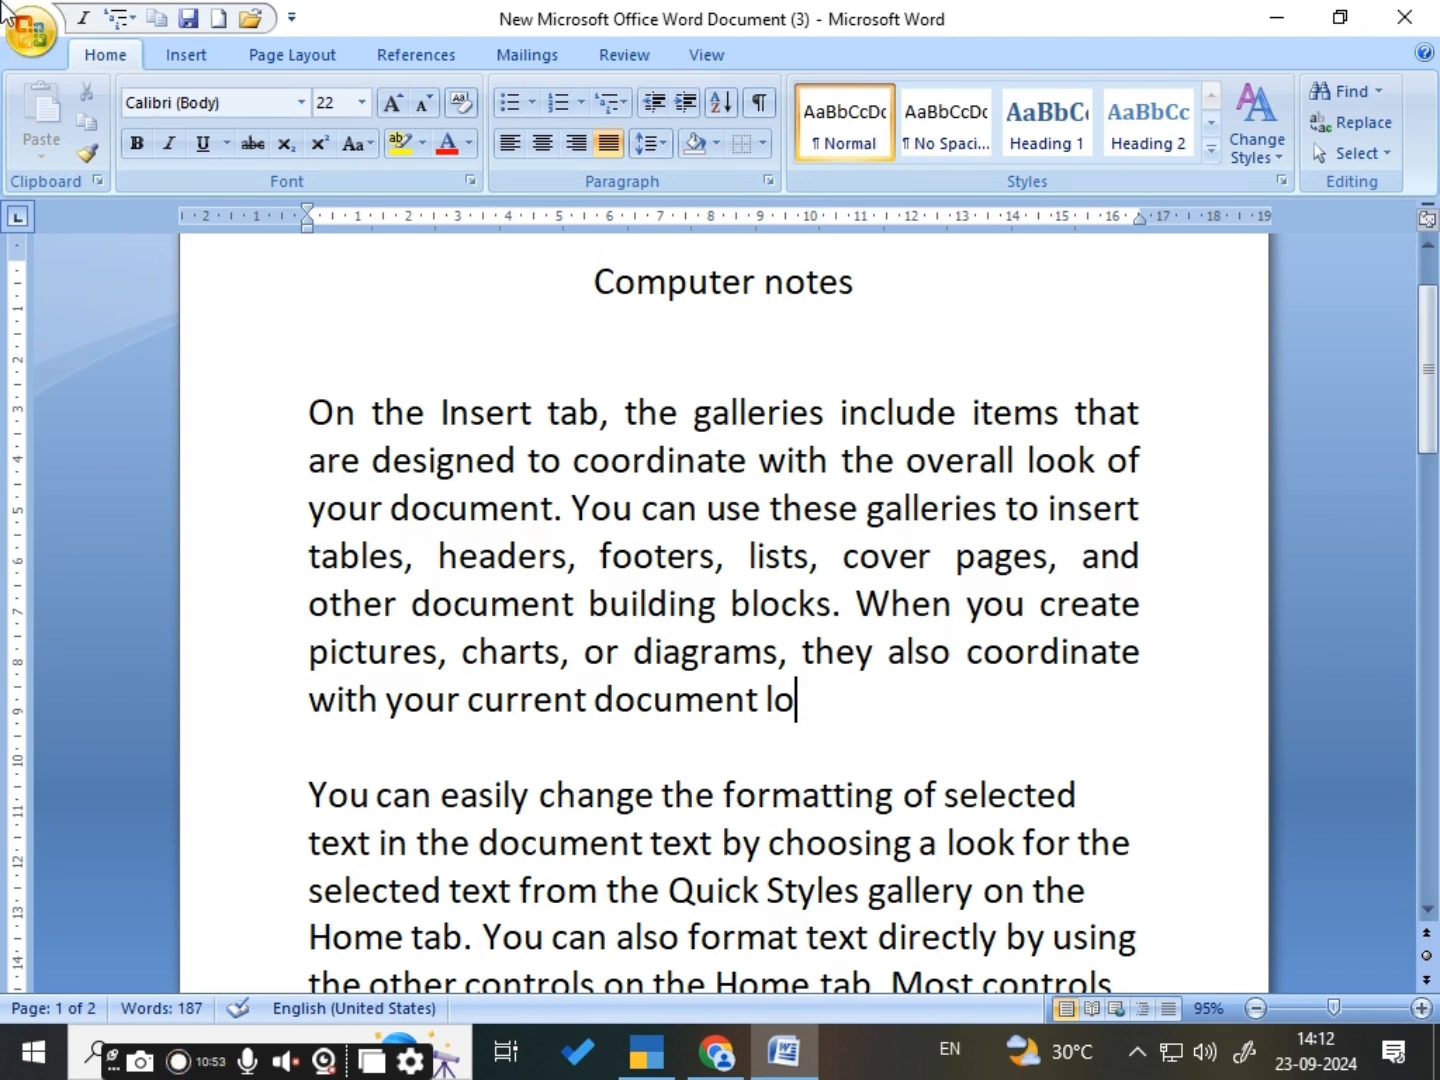
- Increase the indent of the first body paragraph and the empty line below it several levels, then decrease it back to the margin
click(652, 113)
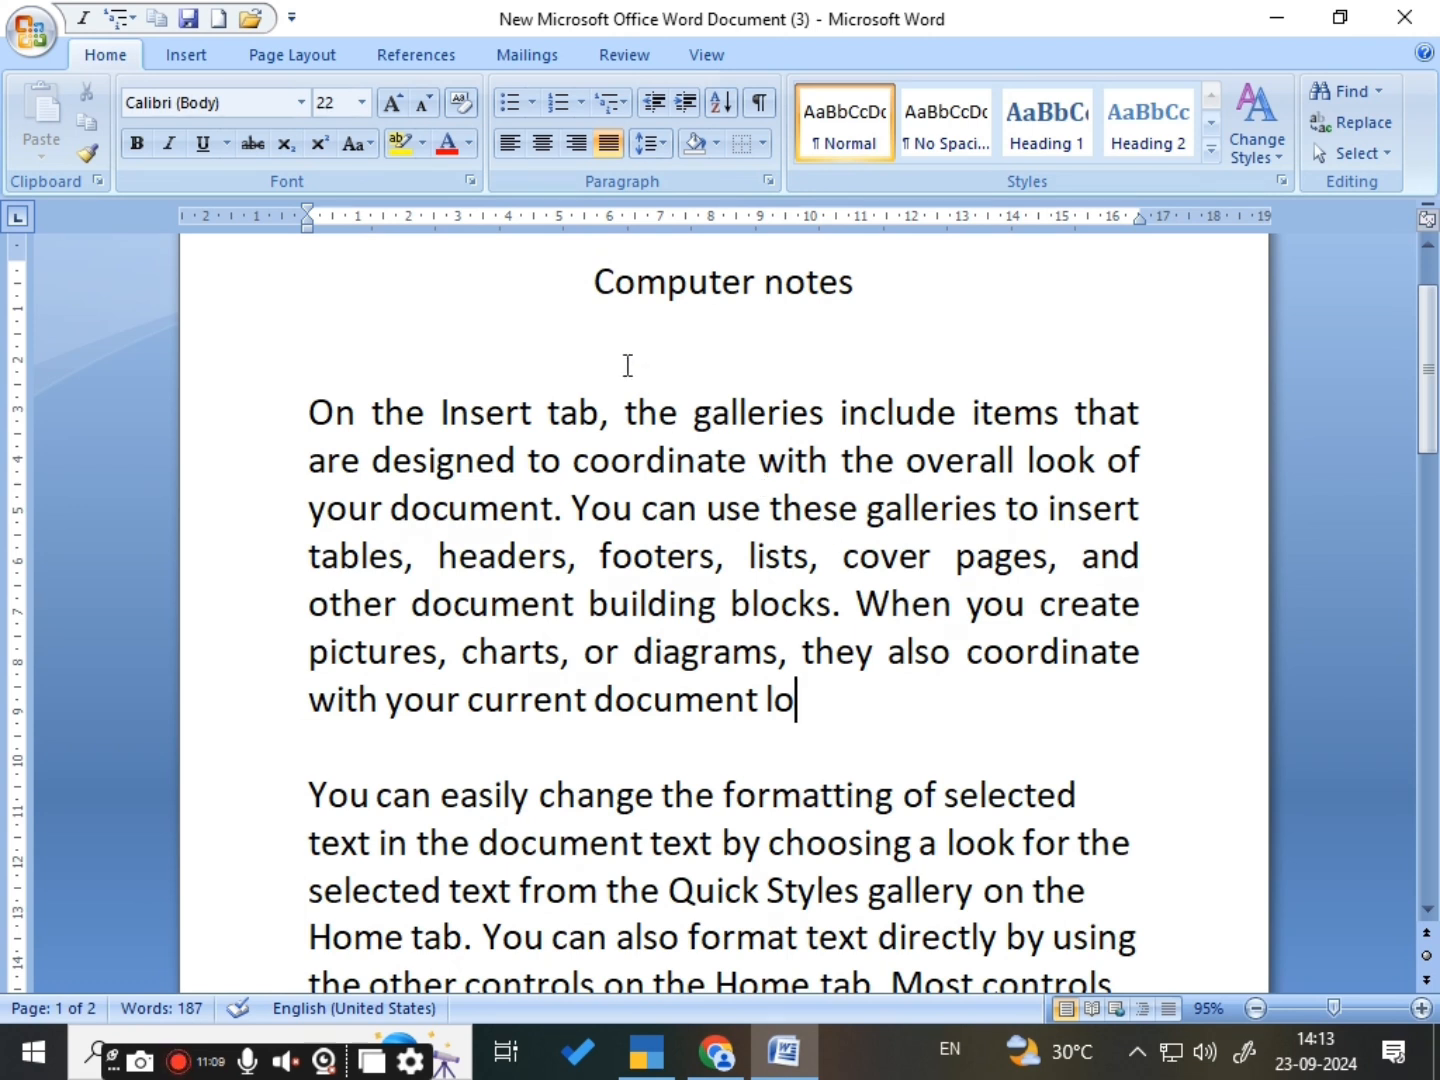
drag(311, 411, 810, 743)
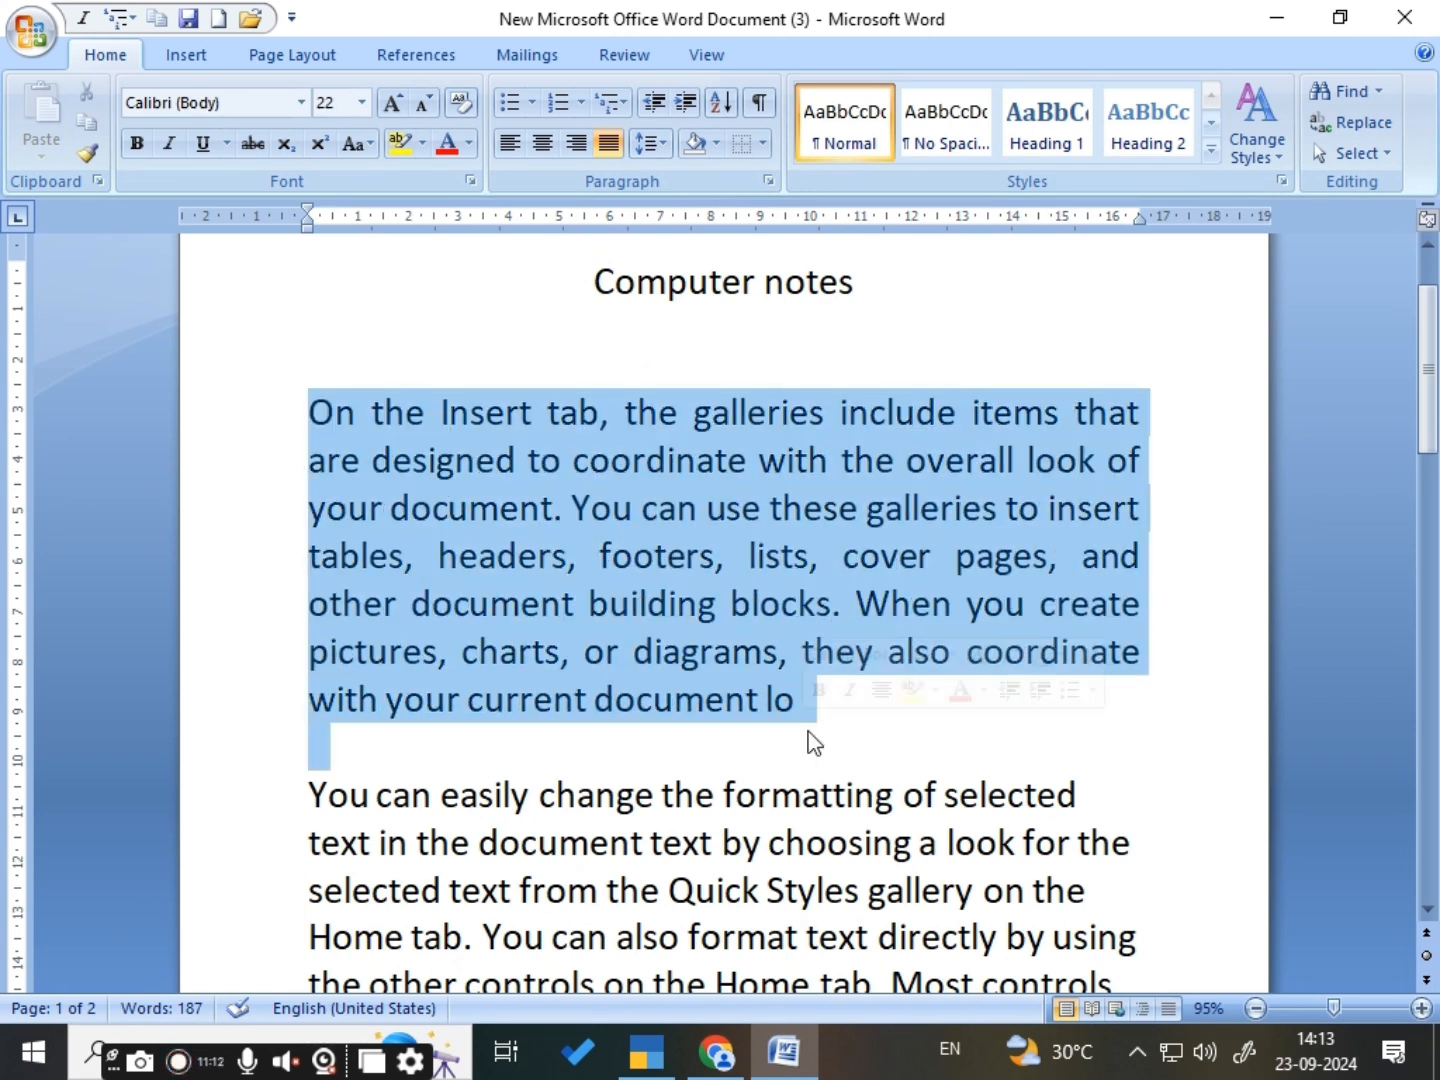
click(689, 102)
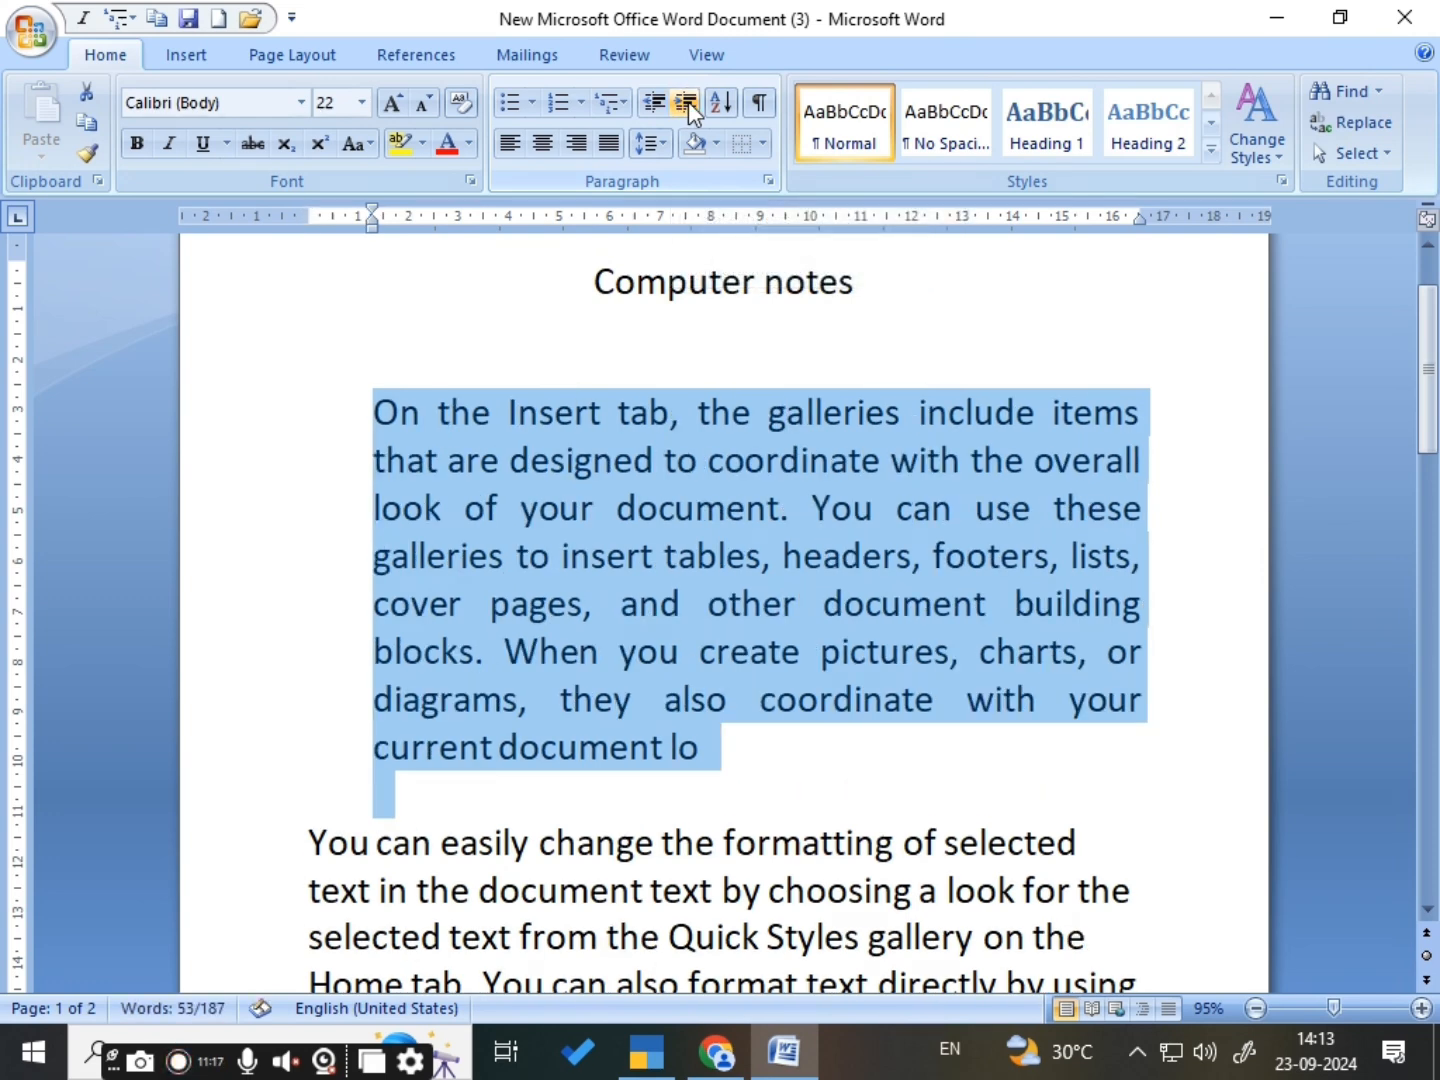
click(688, 101)
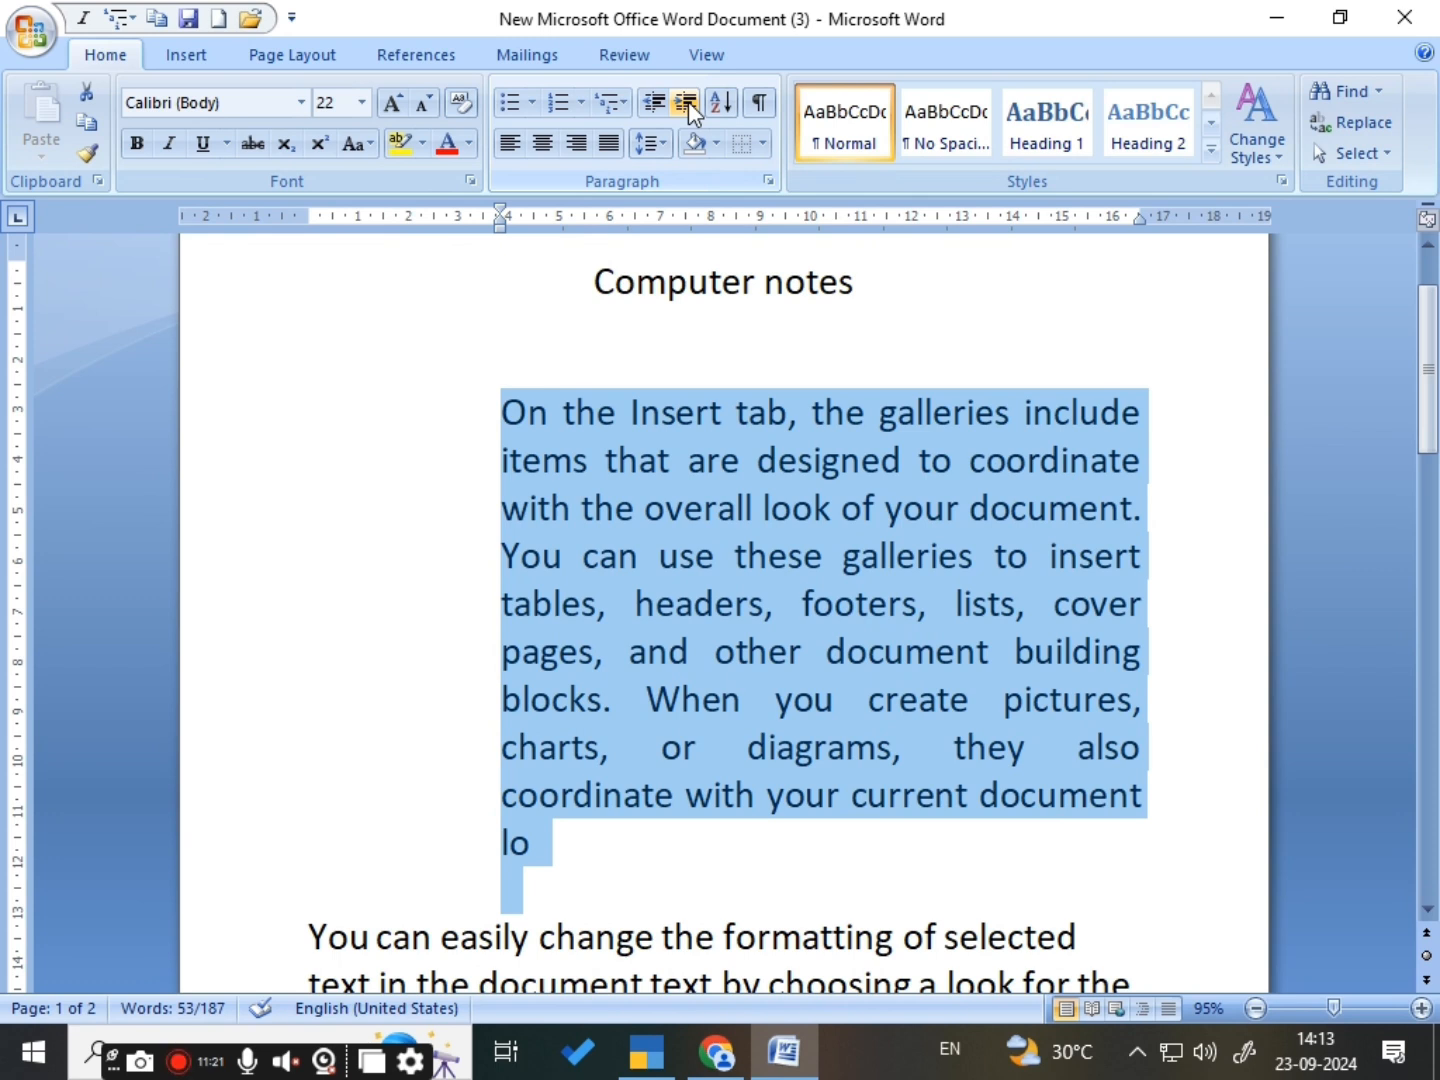
click(688, 102)
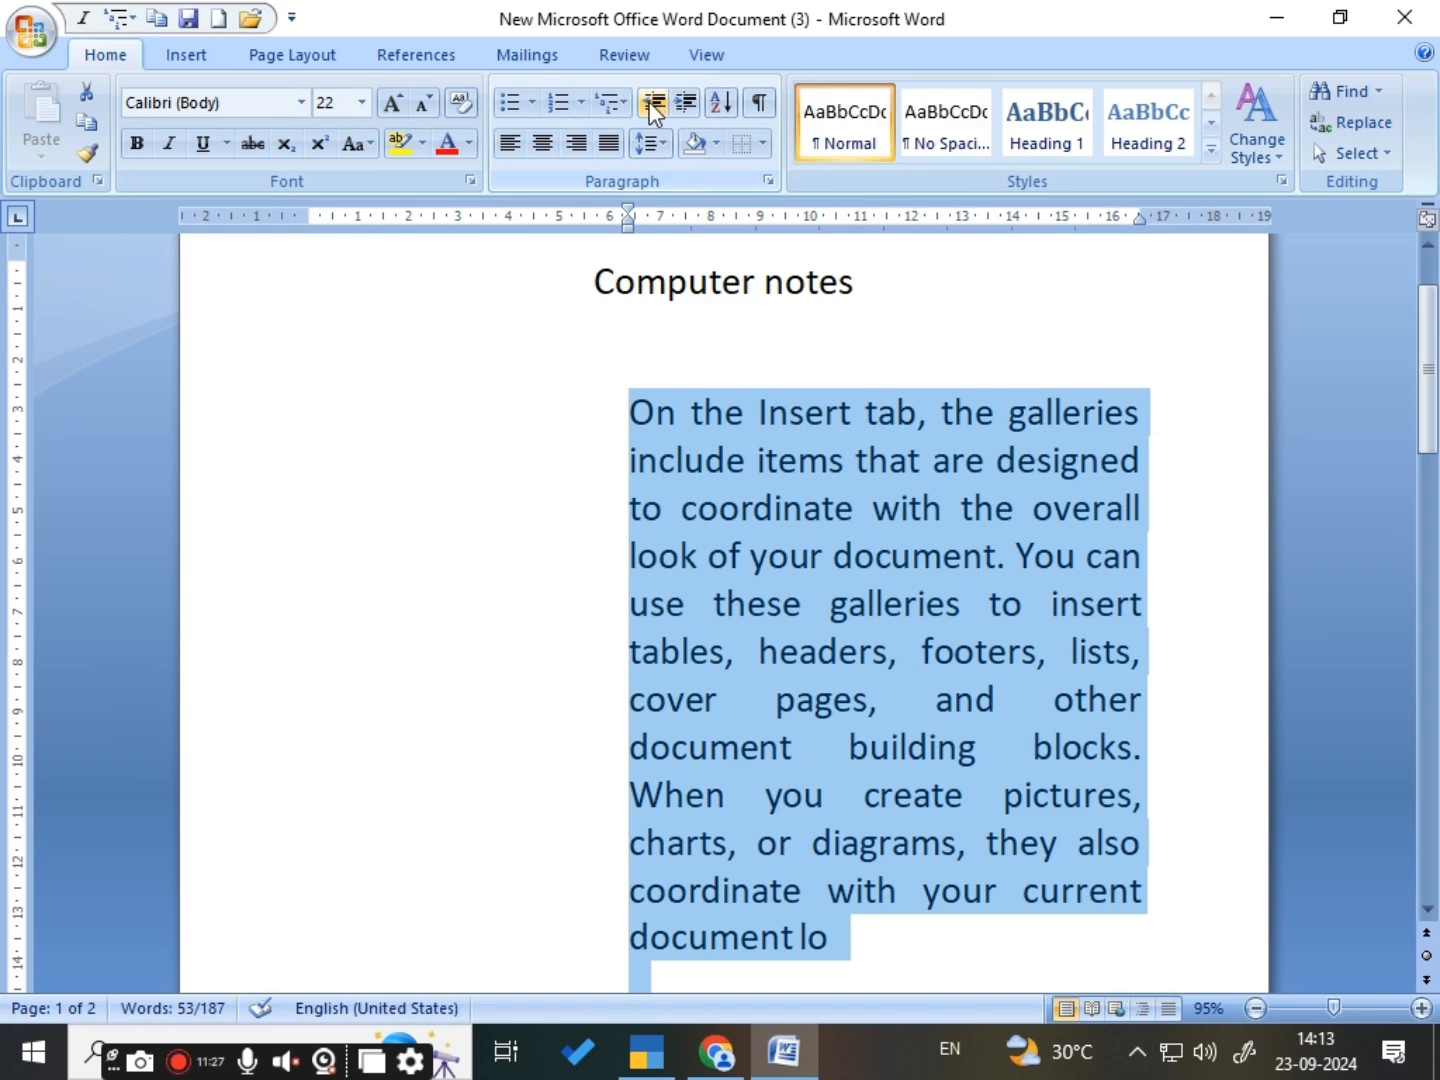
click(653, 104)
click(653, 104)
click(653, 104)
click(652, 104)
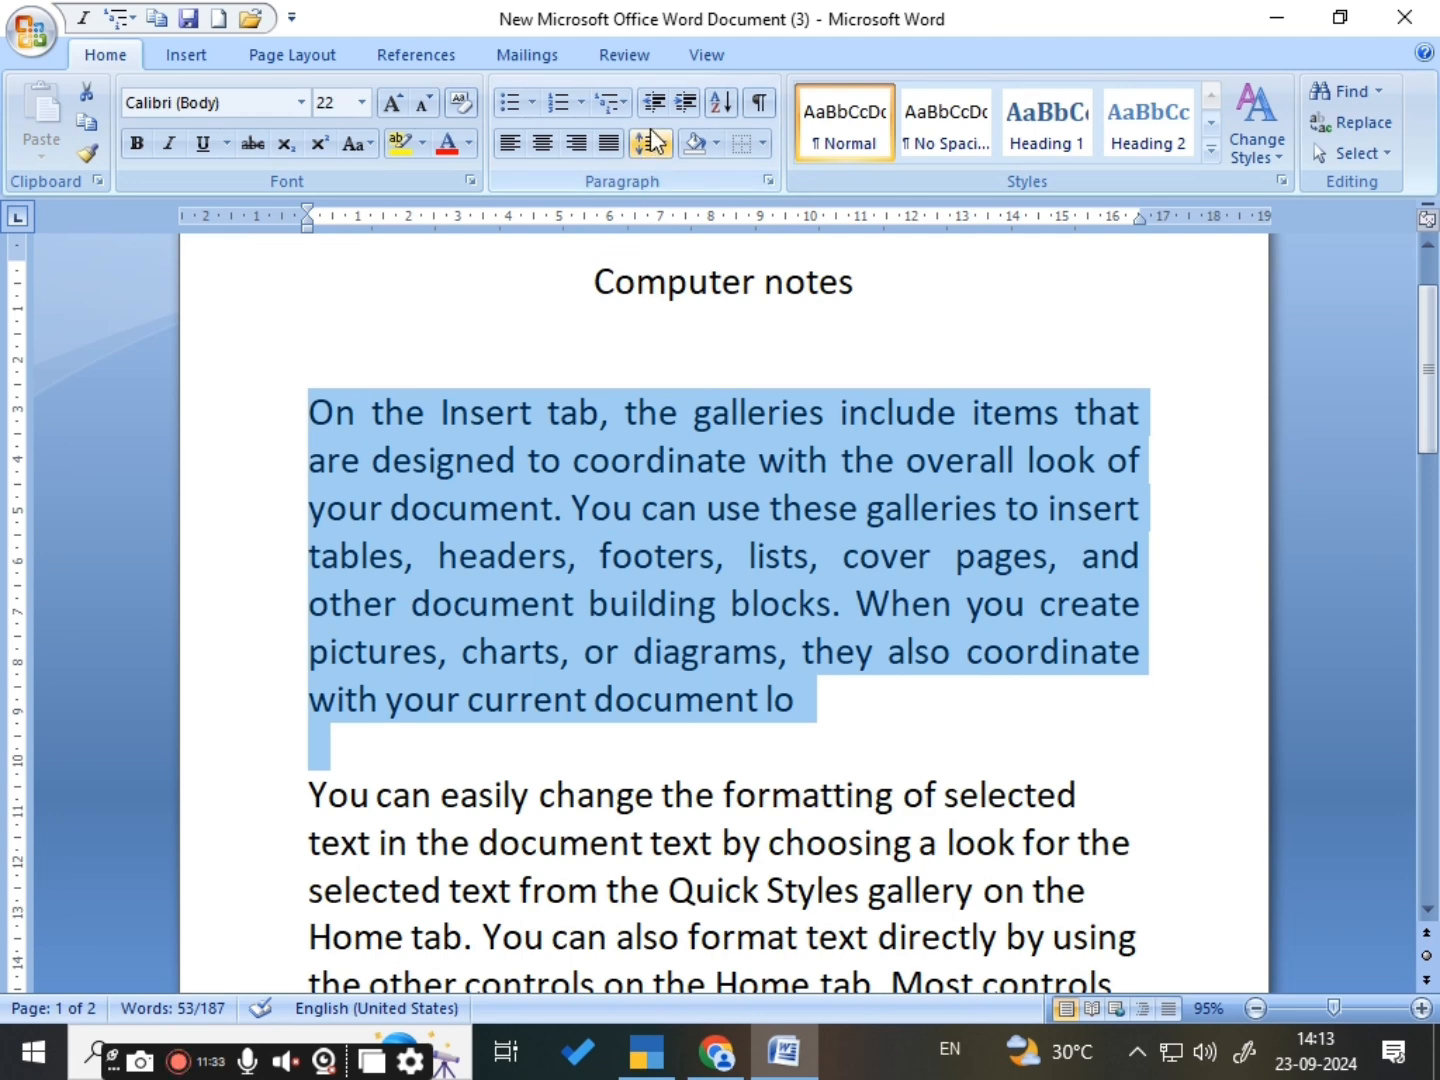
- Left-align the "Computer notes" heading and the empty line below it, and increase their indent by two levels
drag(556, 270, 890, 350)
click(509, 143)
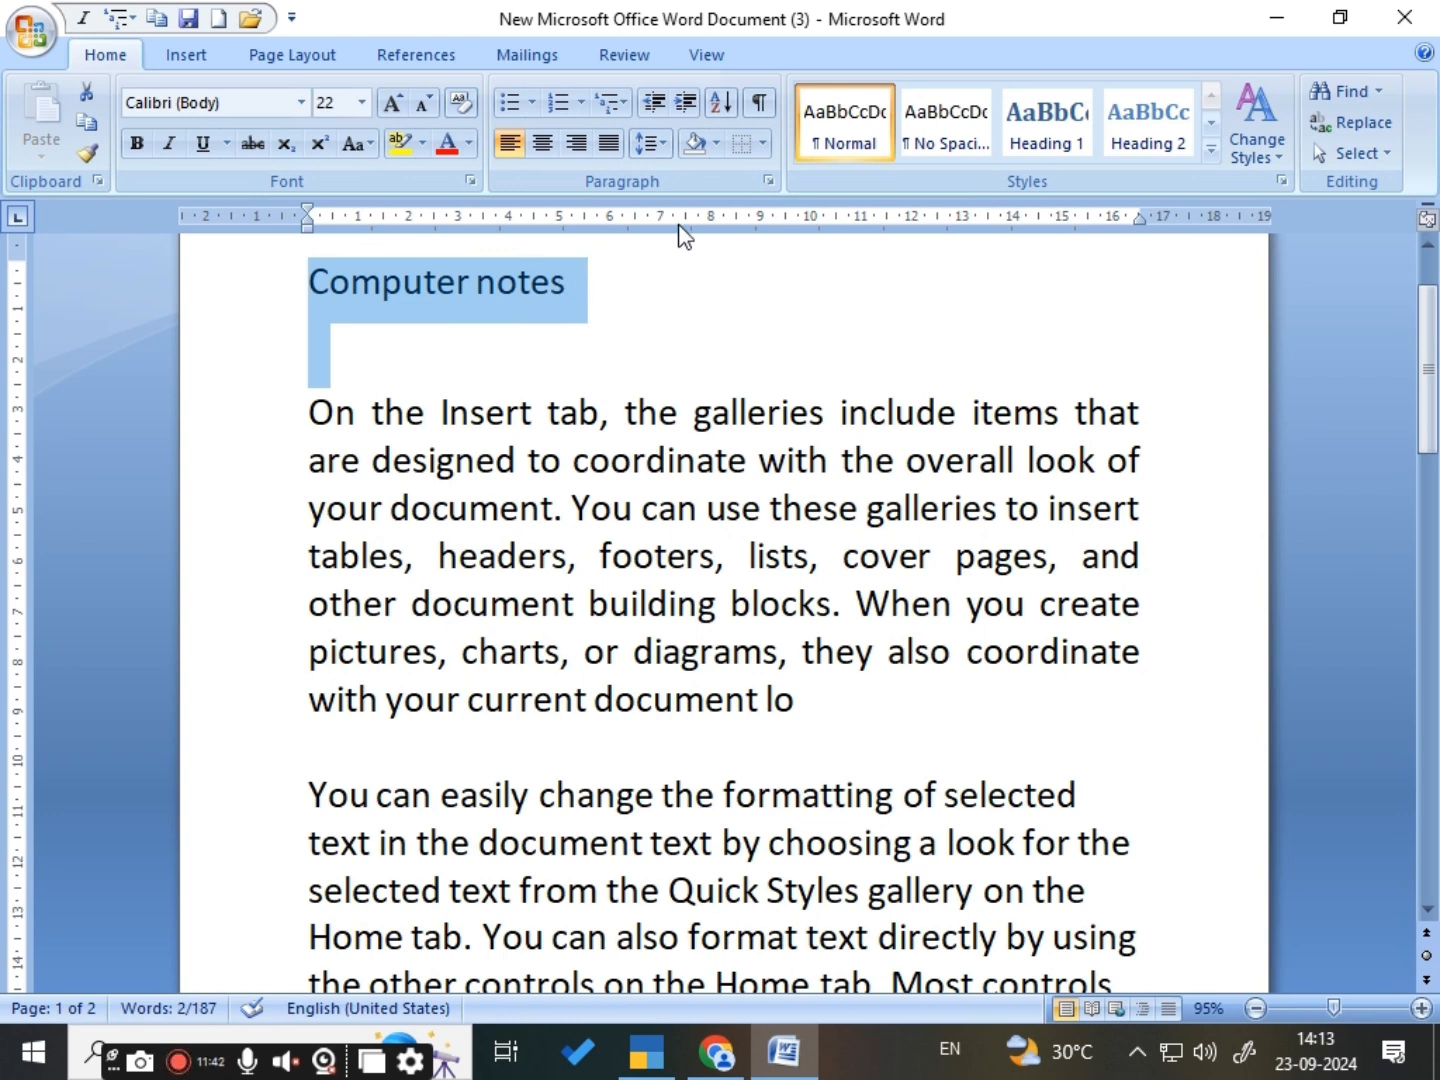
click(684, 103)
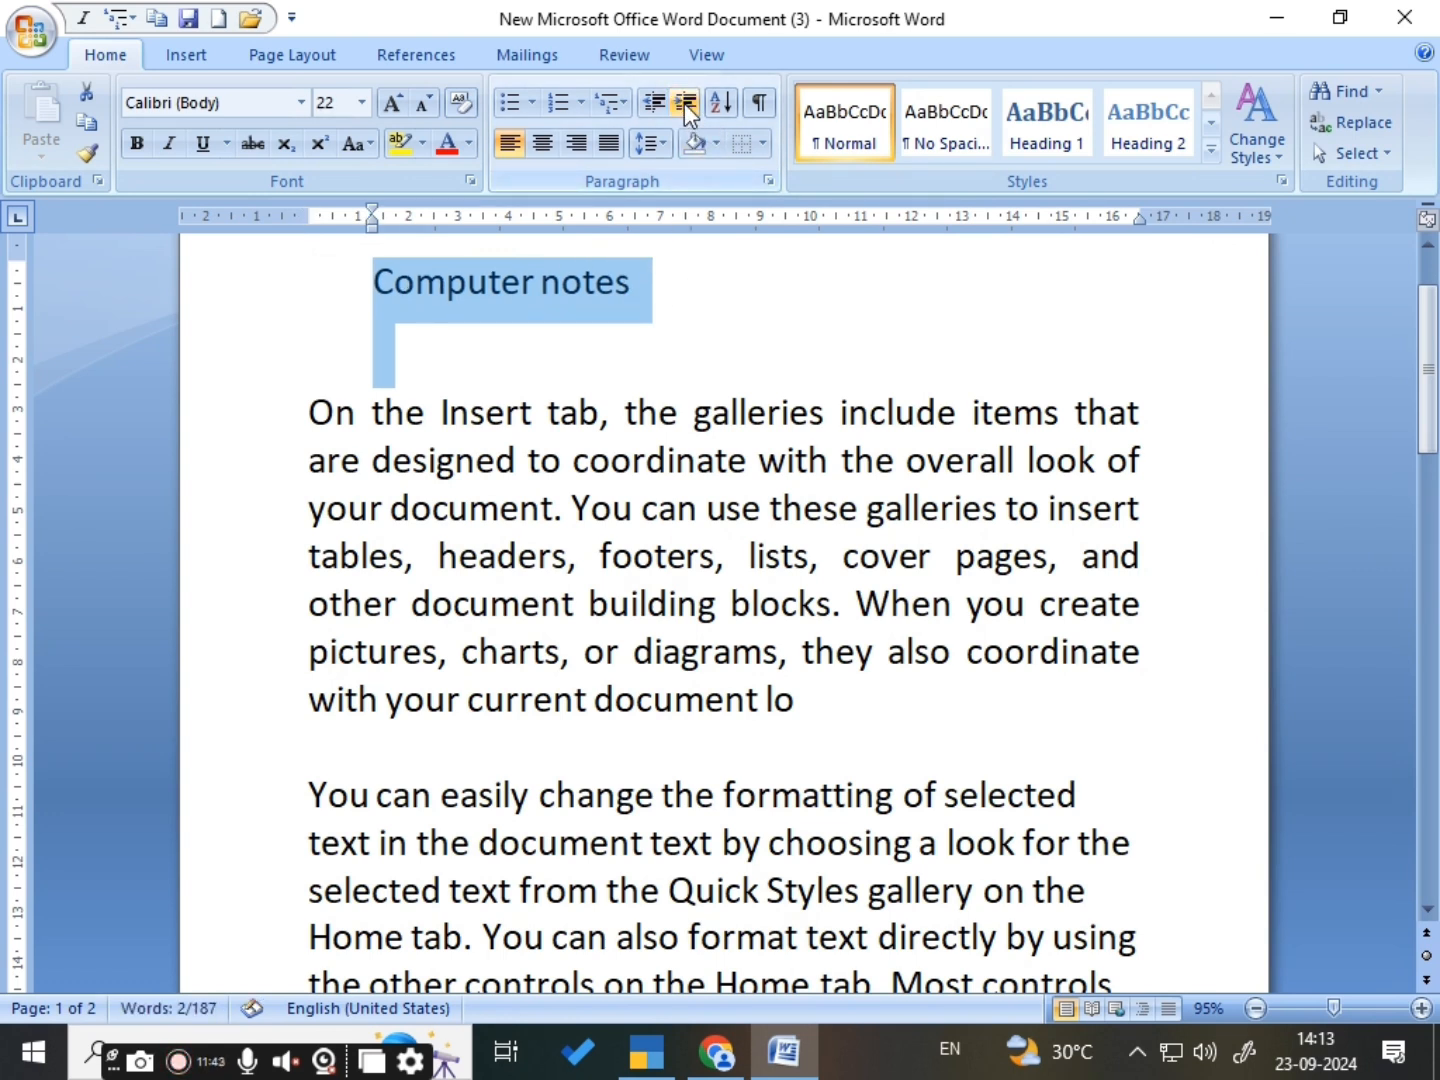
click(684, 103)
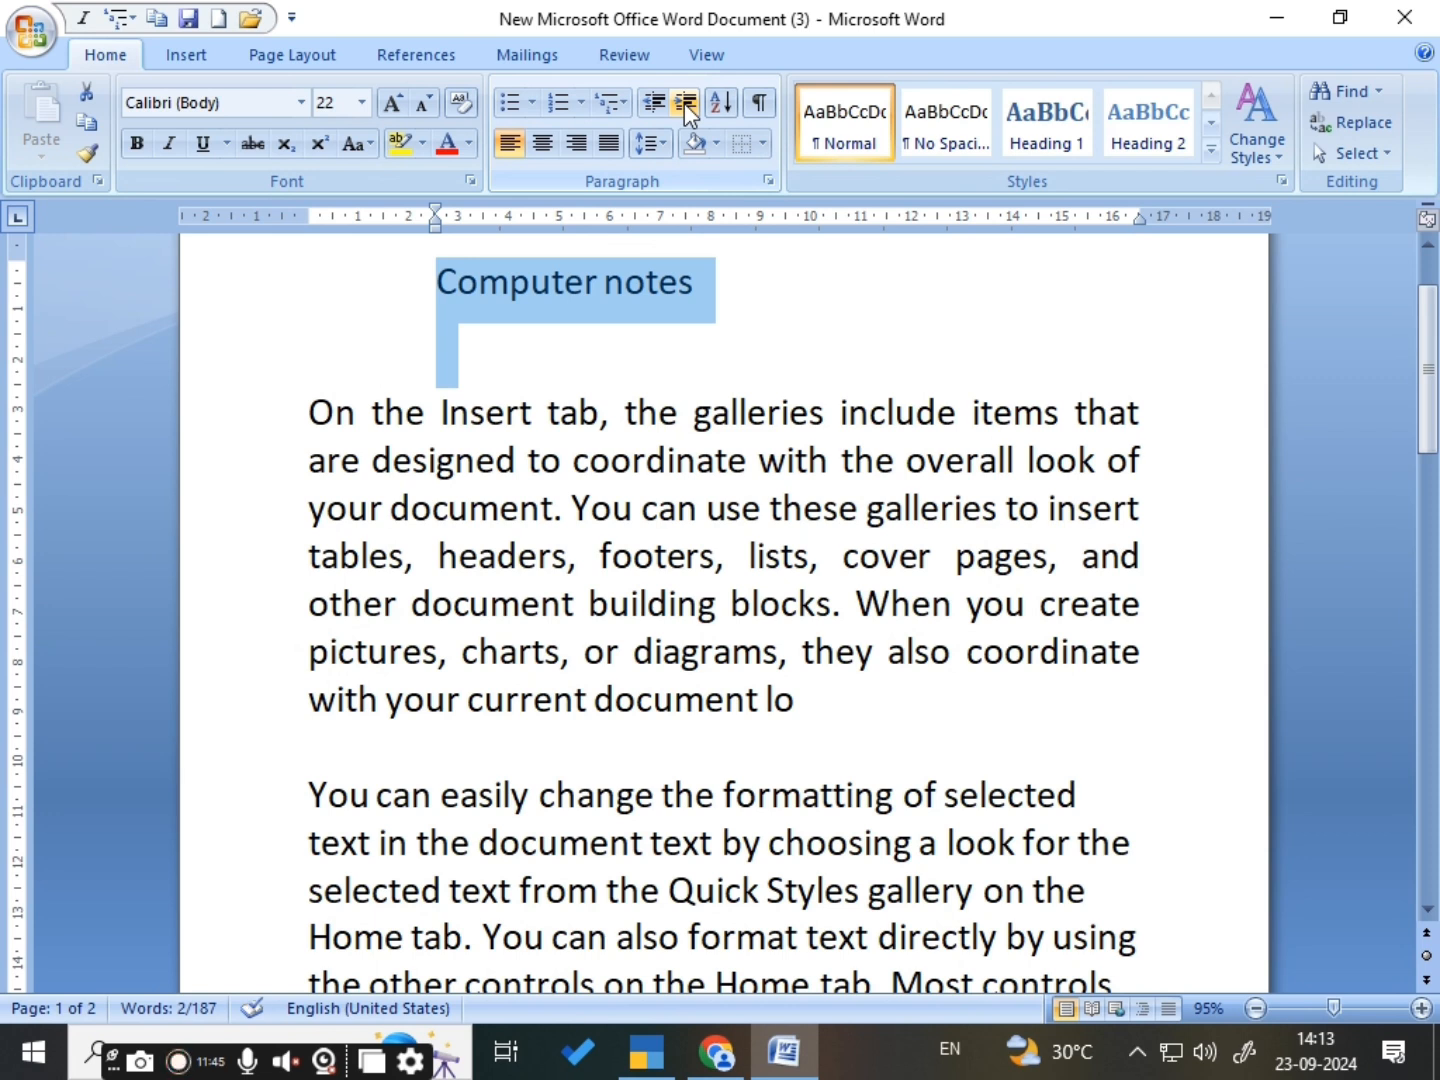
double_click(723, 280)
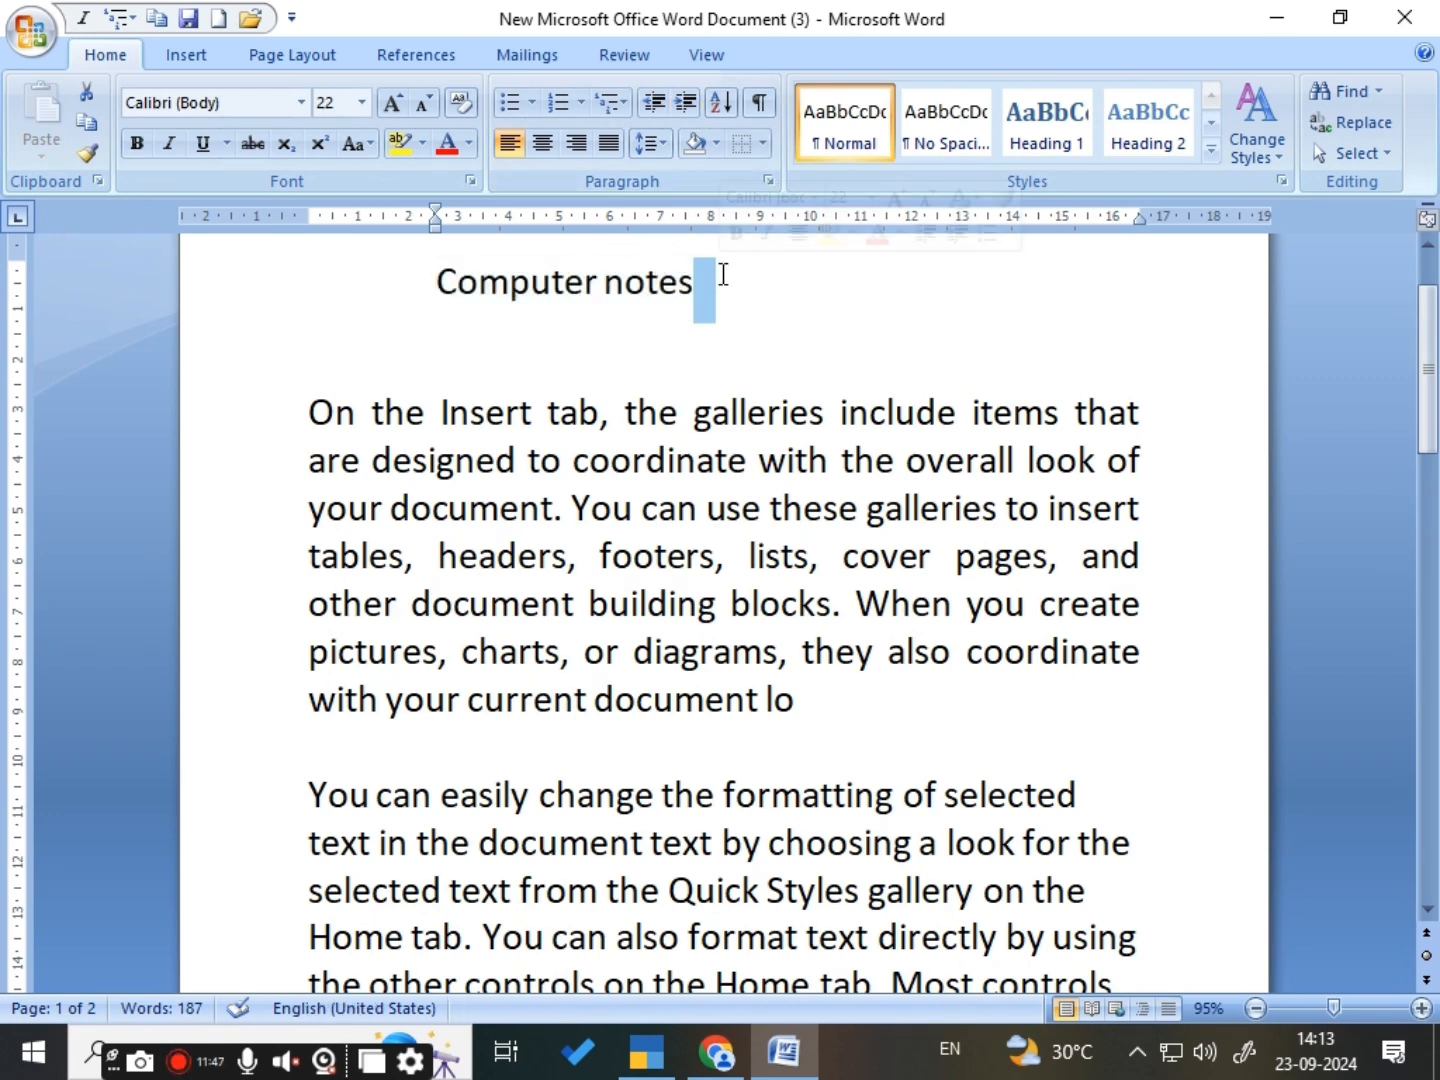
click(707, 314)
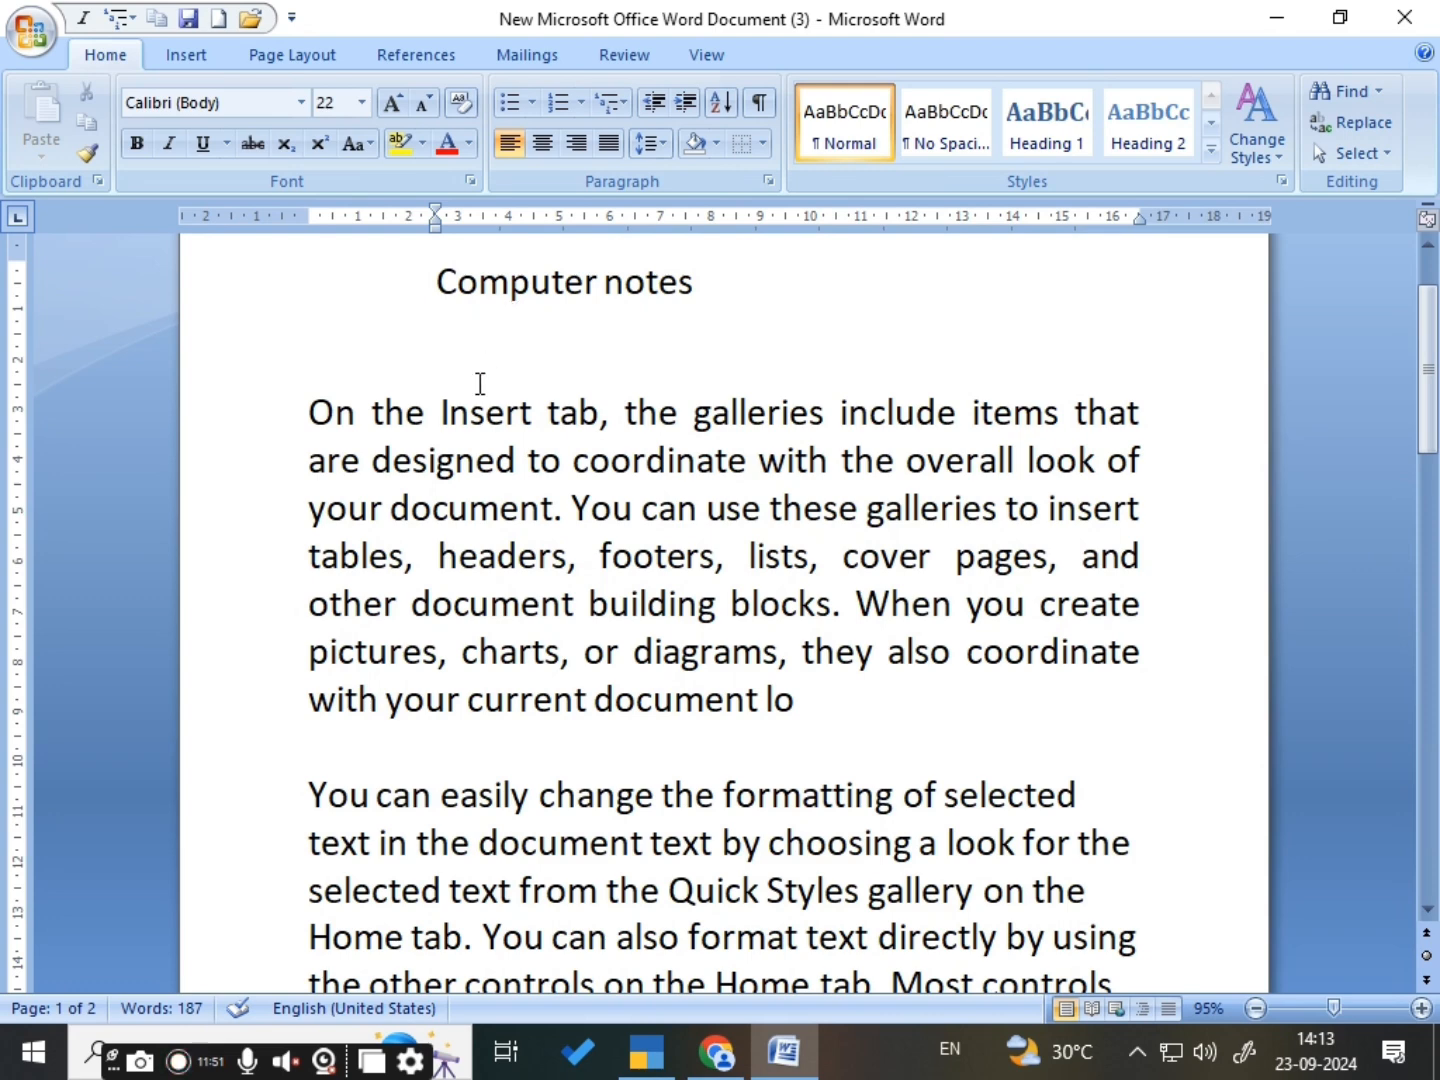
- Increase the indent of the whole document by two levels and decrease it by one level
triple_click(268, 482)
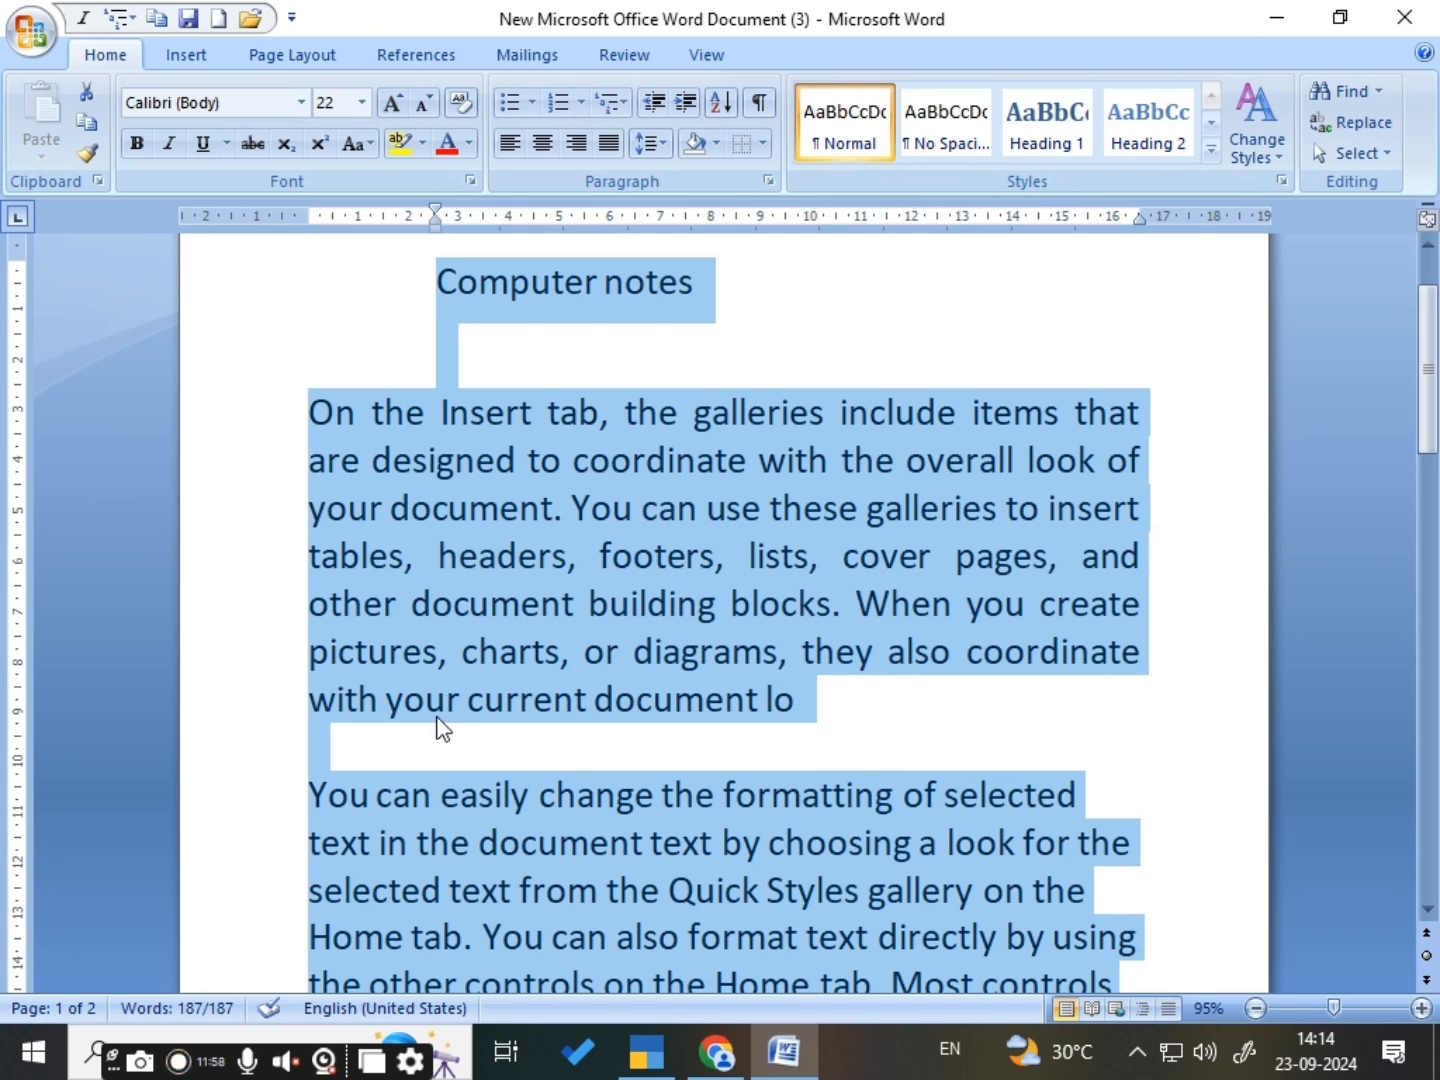
click(683, 104)
click(683, 104)
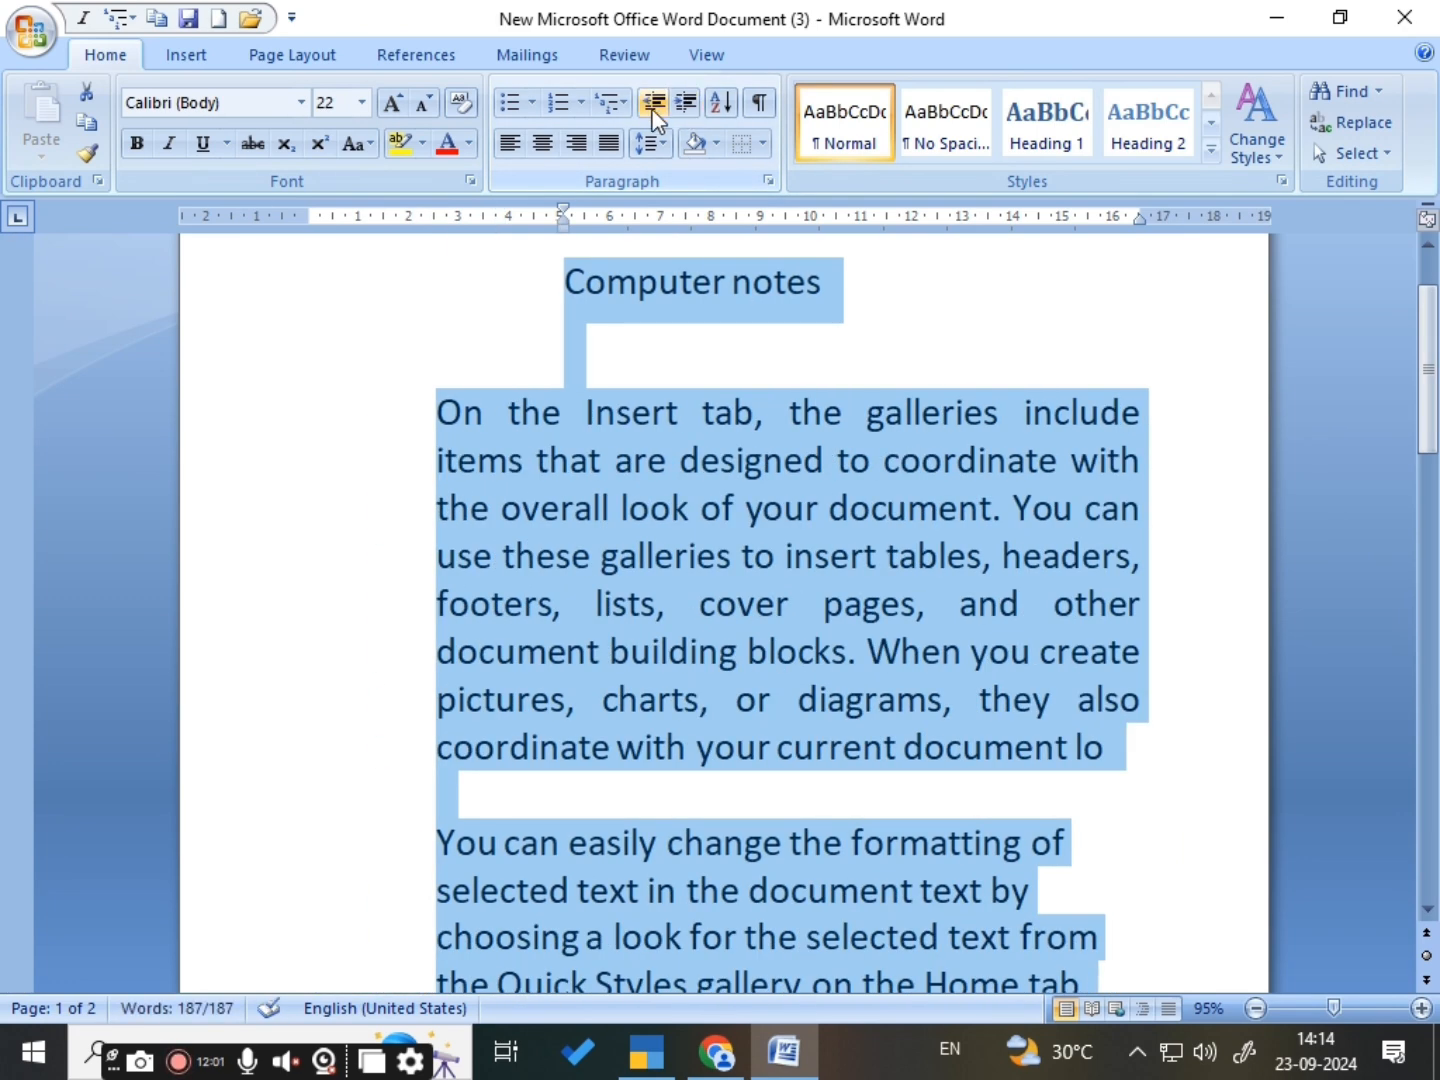
click(651, 106)
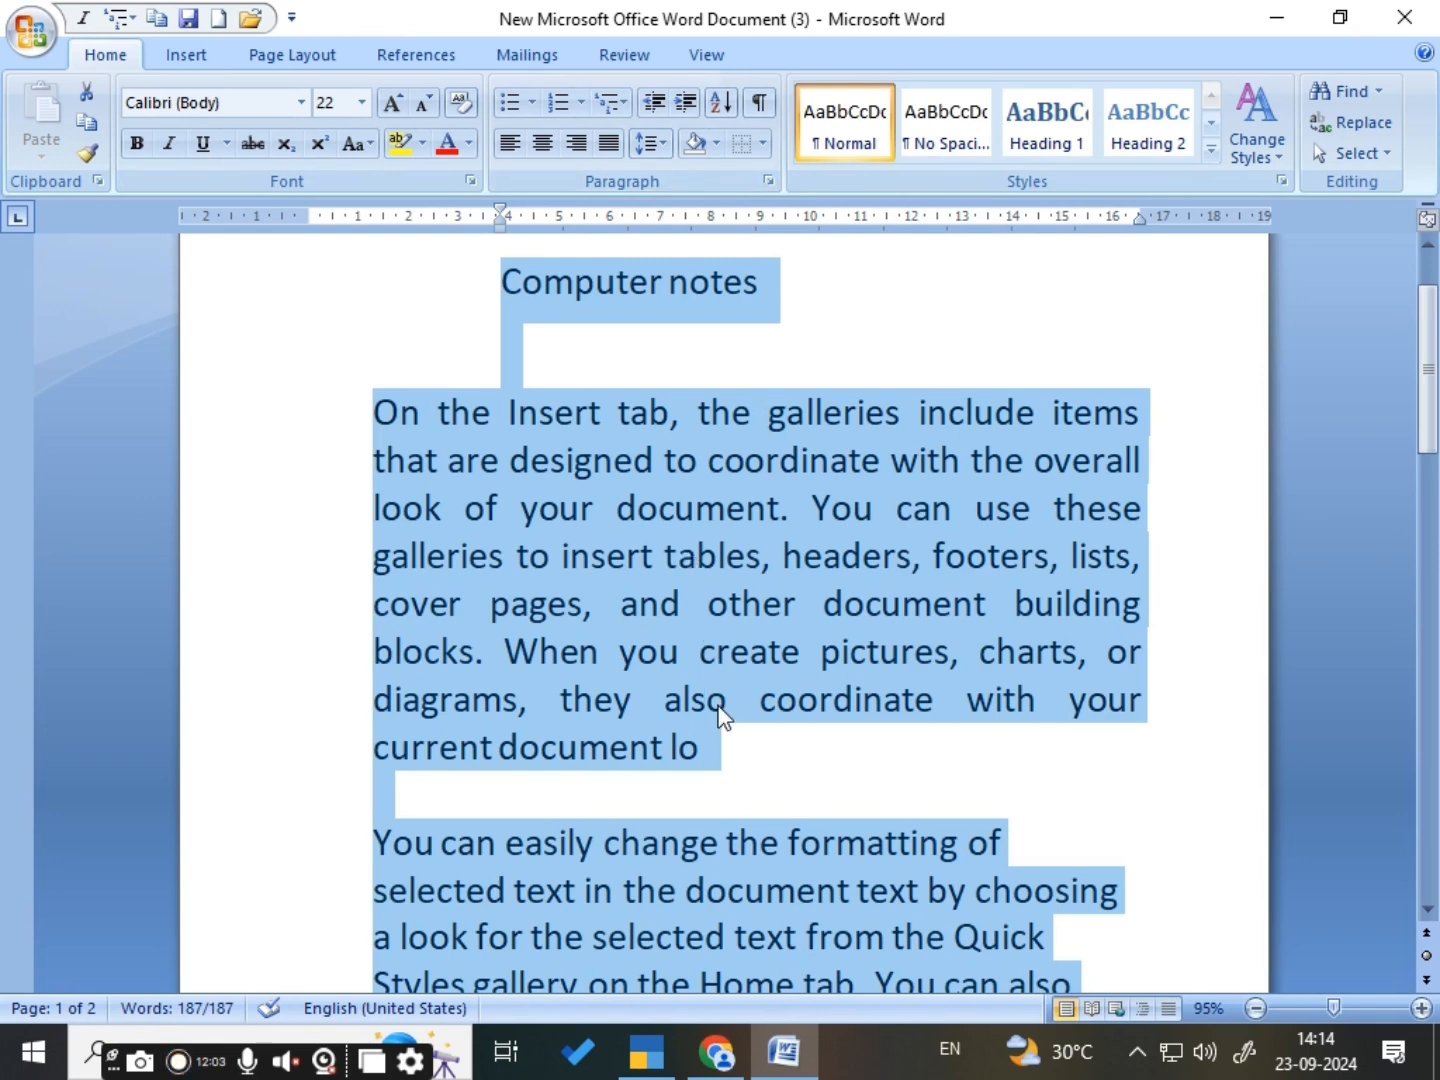
click(745, 791)
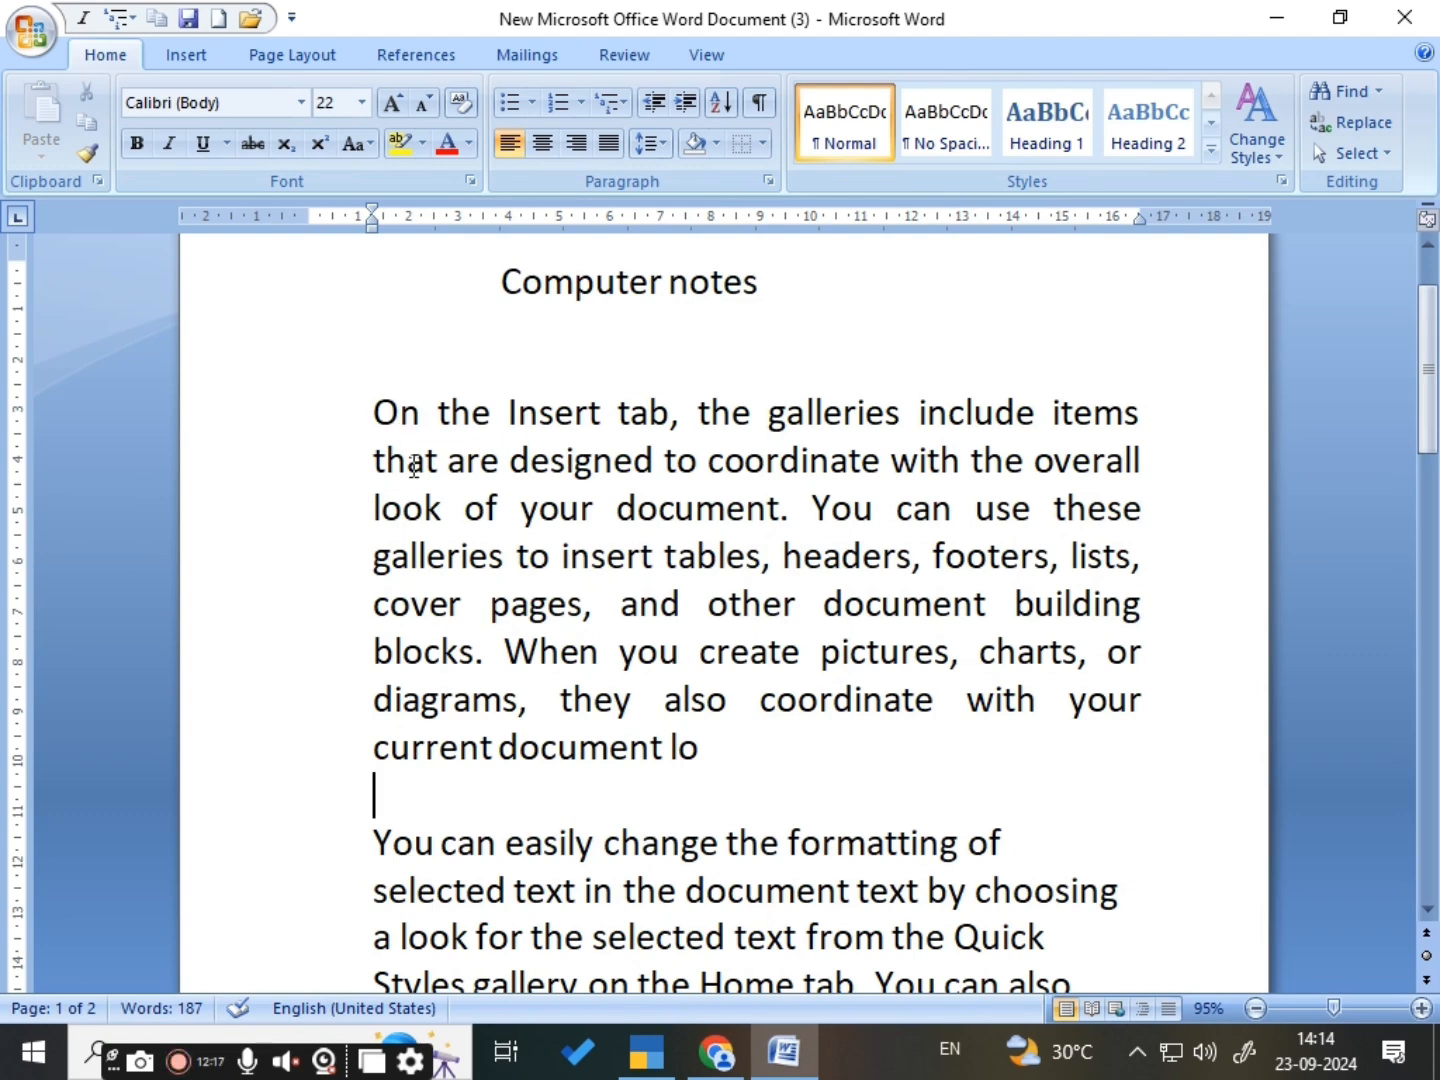
- Delete the entire text of the document
scroll(543, 562, down, 2)
scroll(543, 563, down, 2)
scroll(543, 562, up, 3)
click(358, 403)
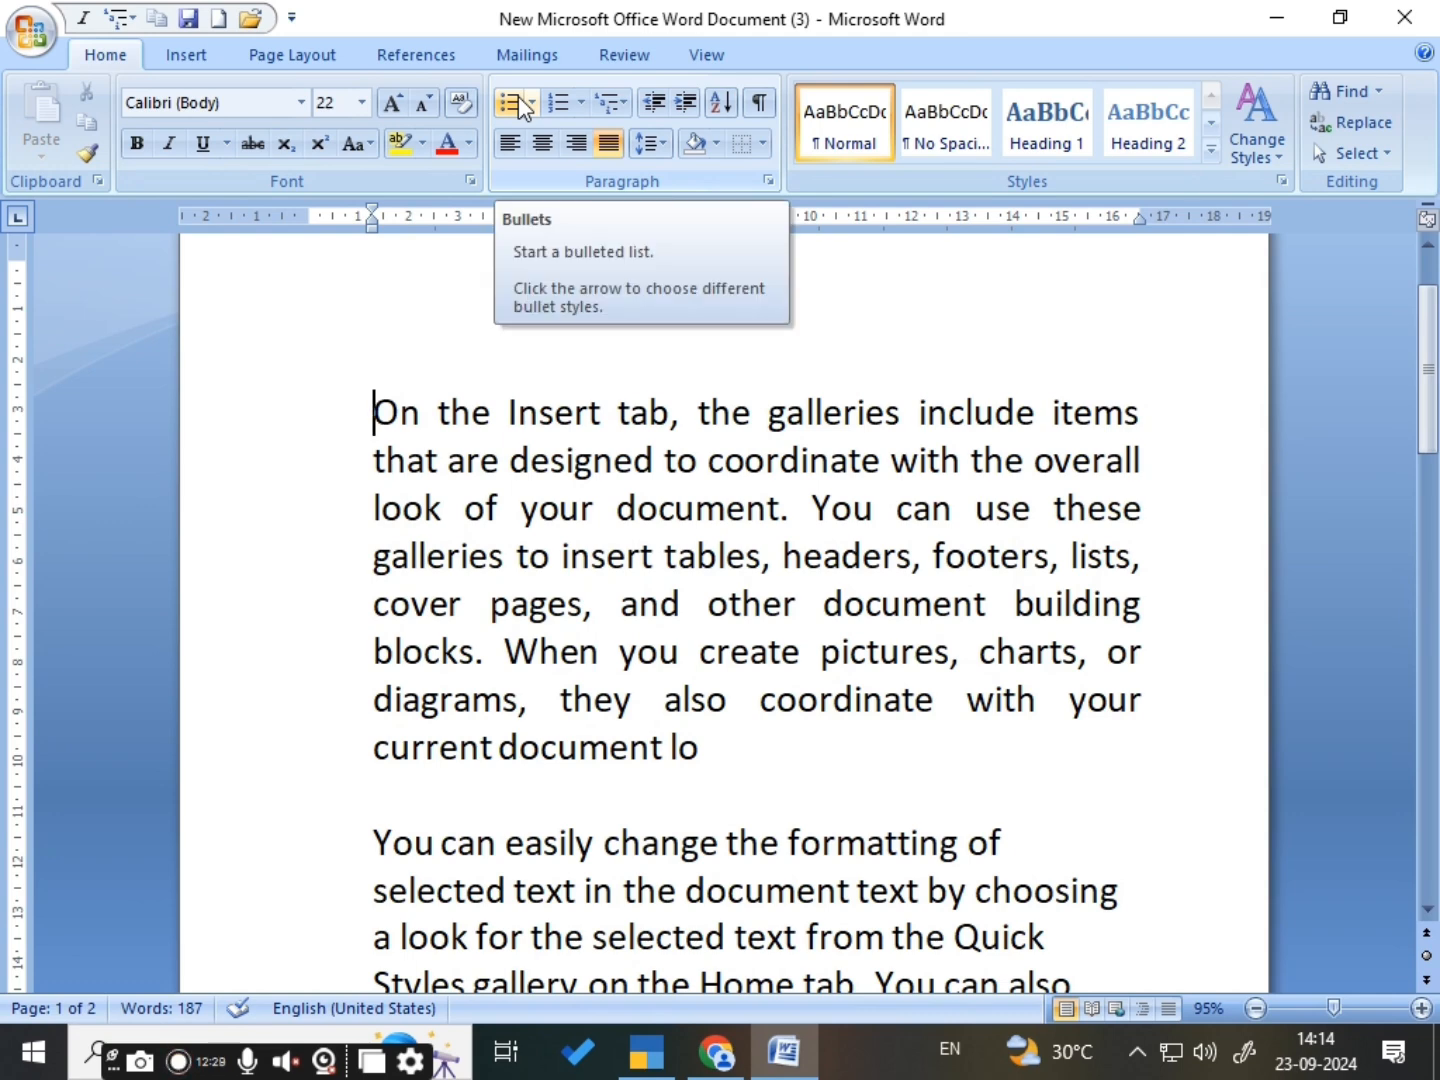
key(ctrl+a)
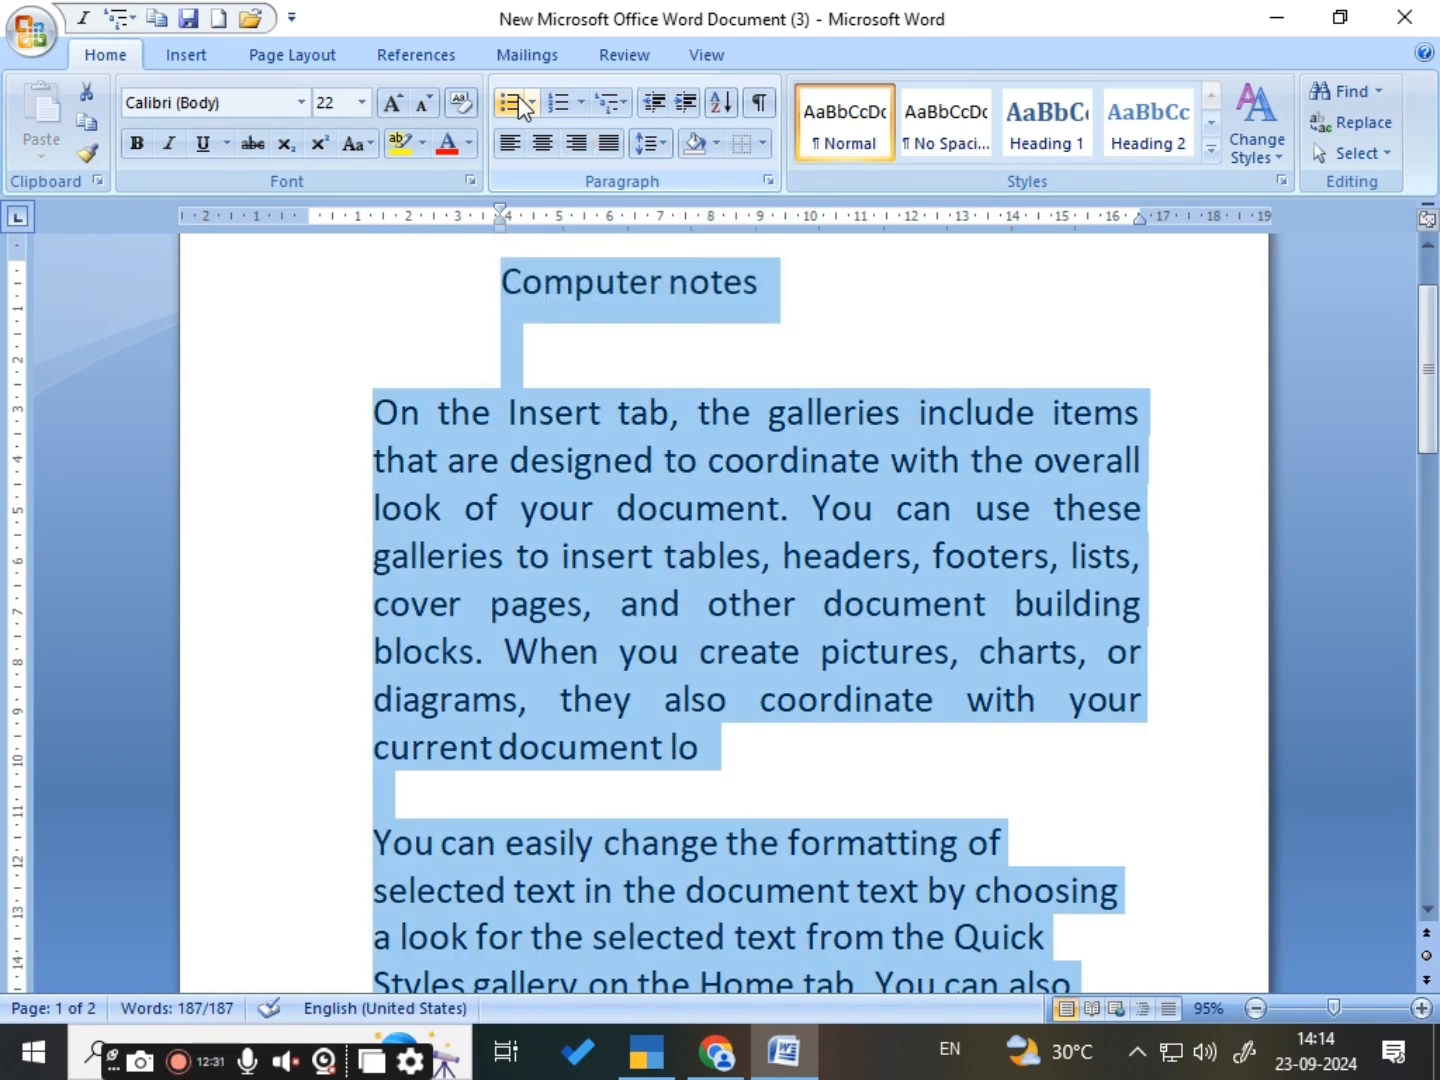
key(Delete)
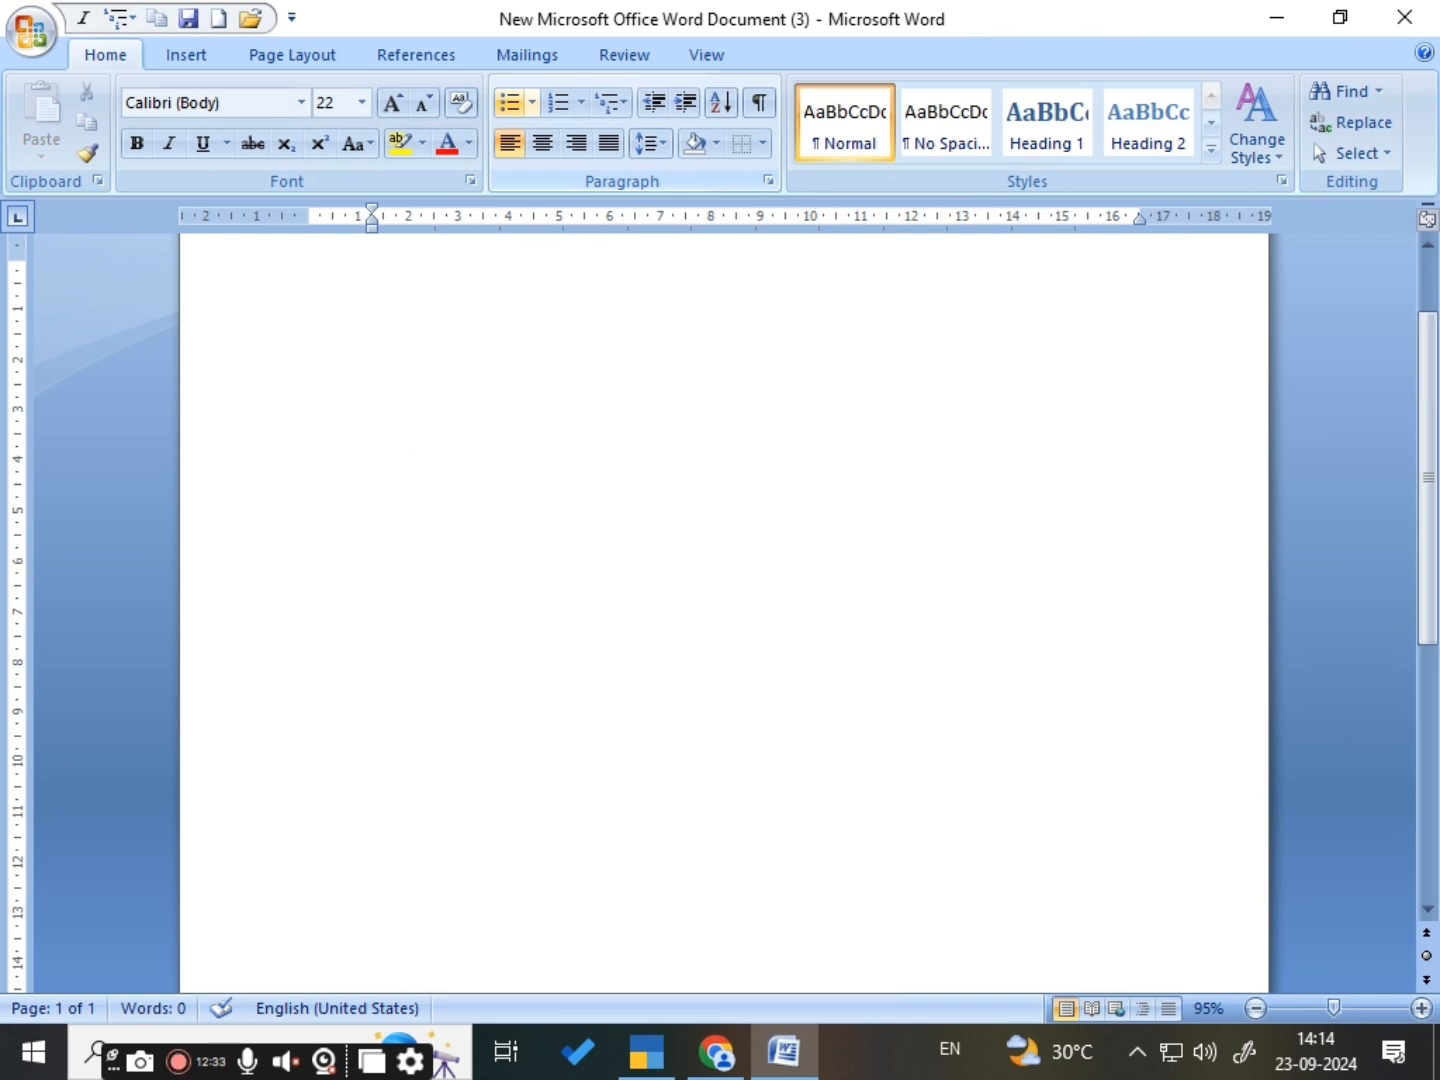
- Start a bulleted list on the blank page using the coloured cross bullet from the Bullet Library
click(510, 104)
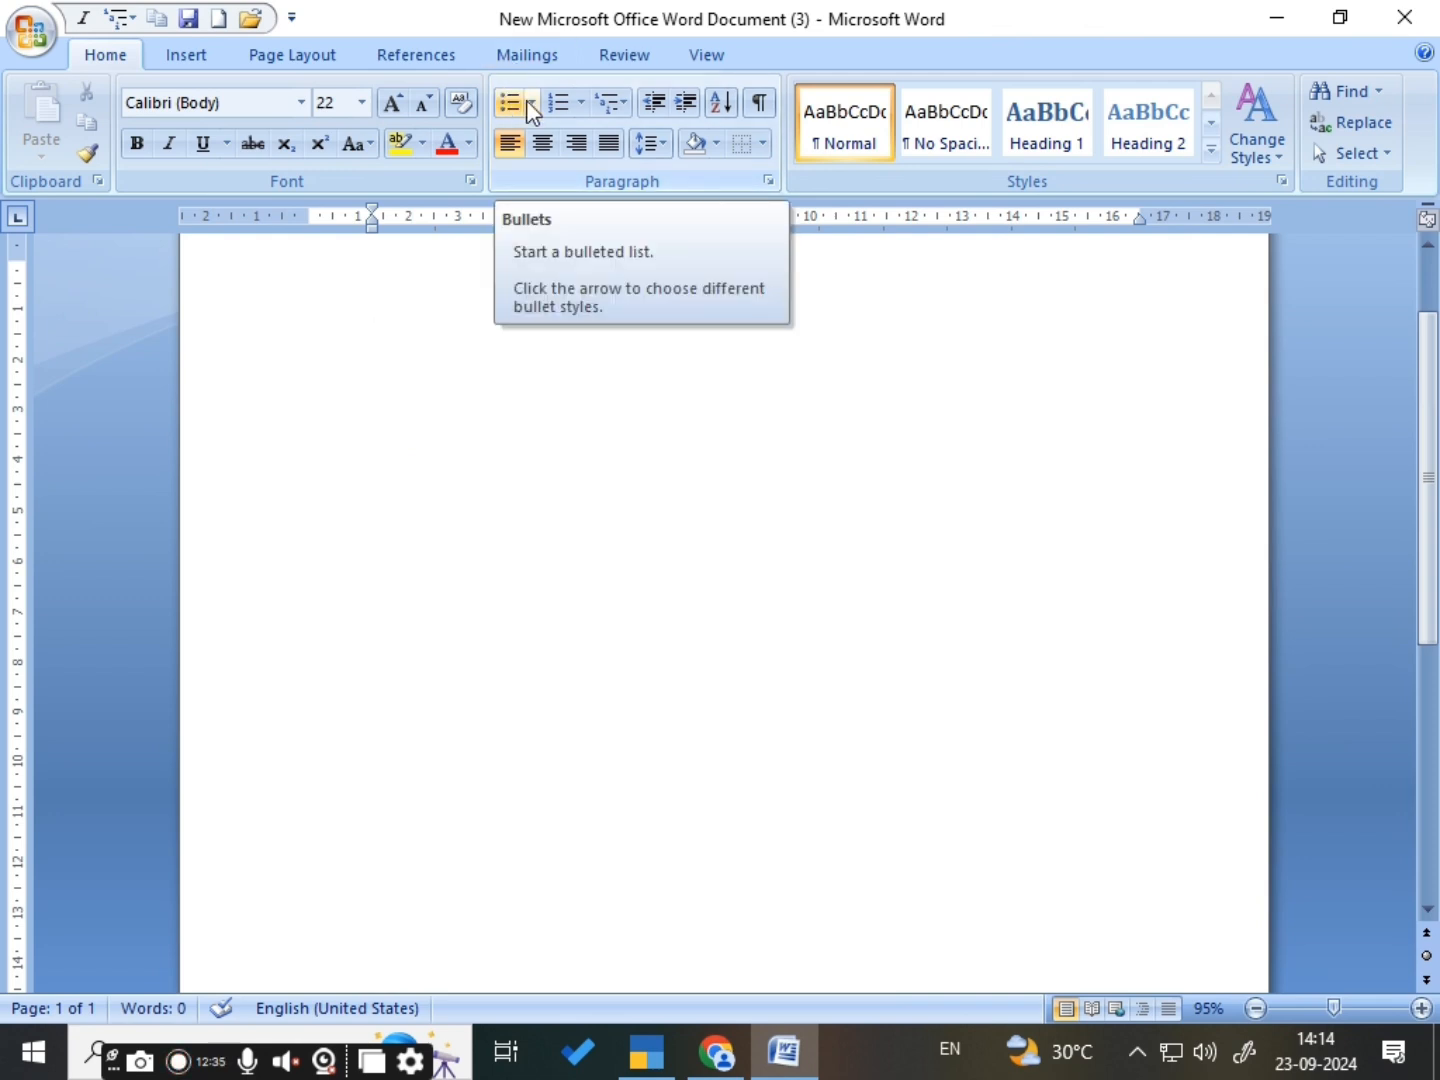
click(527, 101)
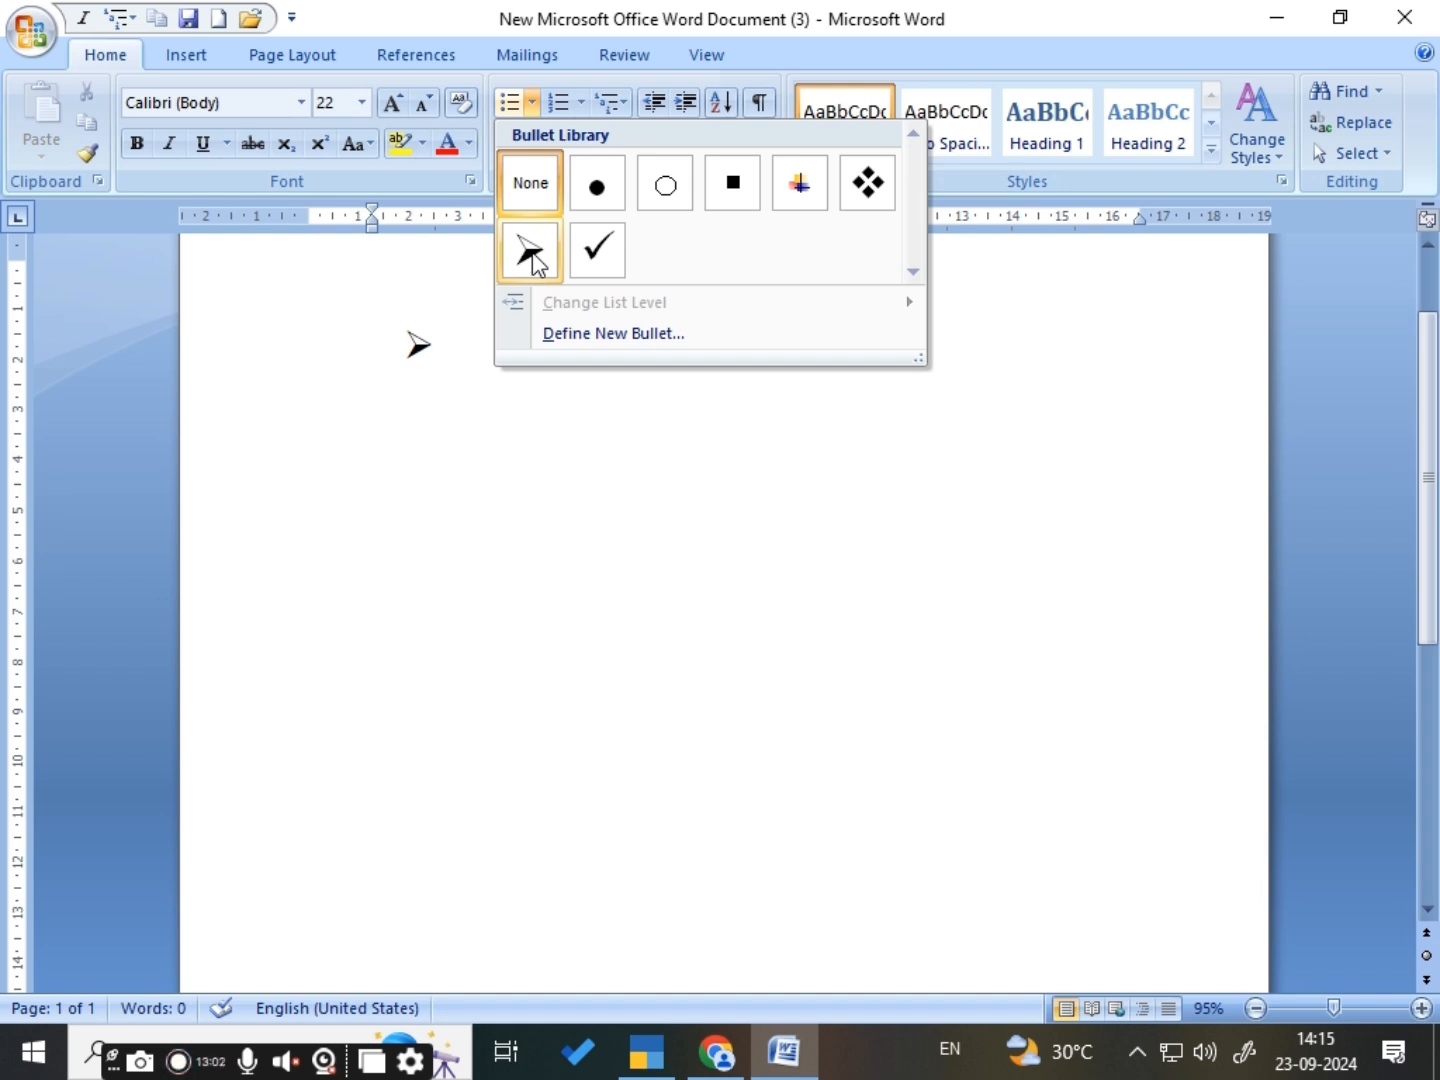
click(809, 183)
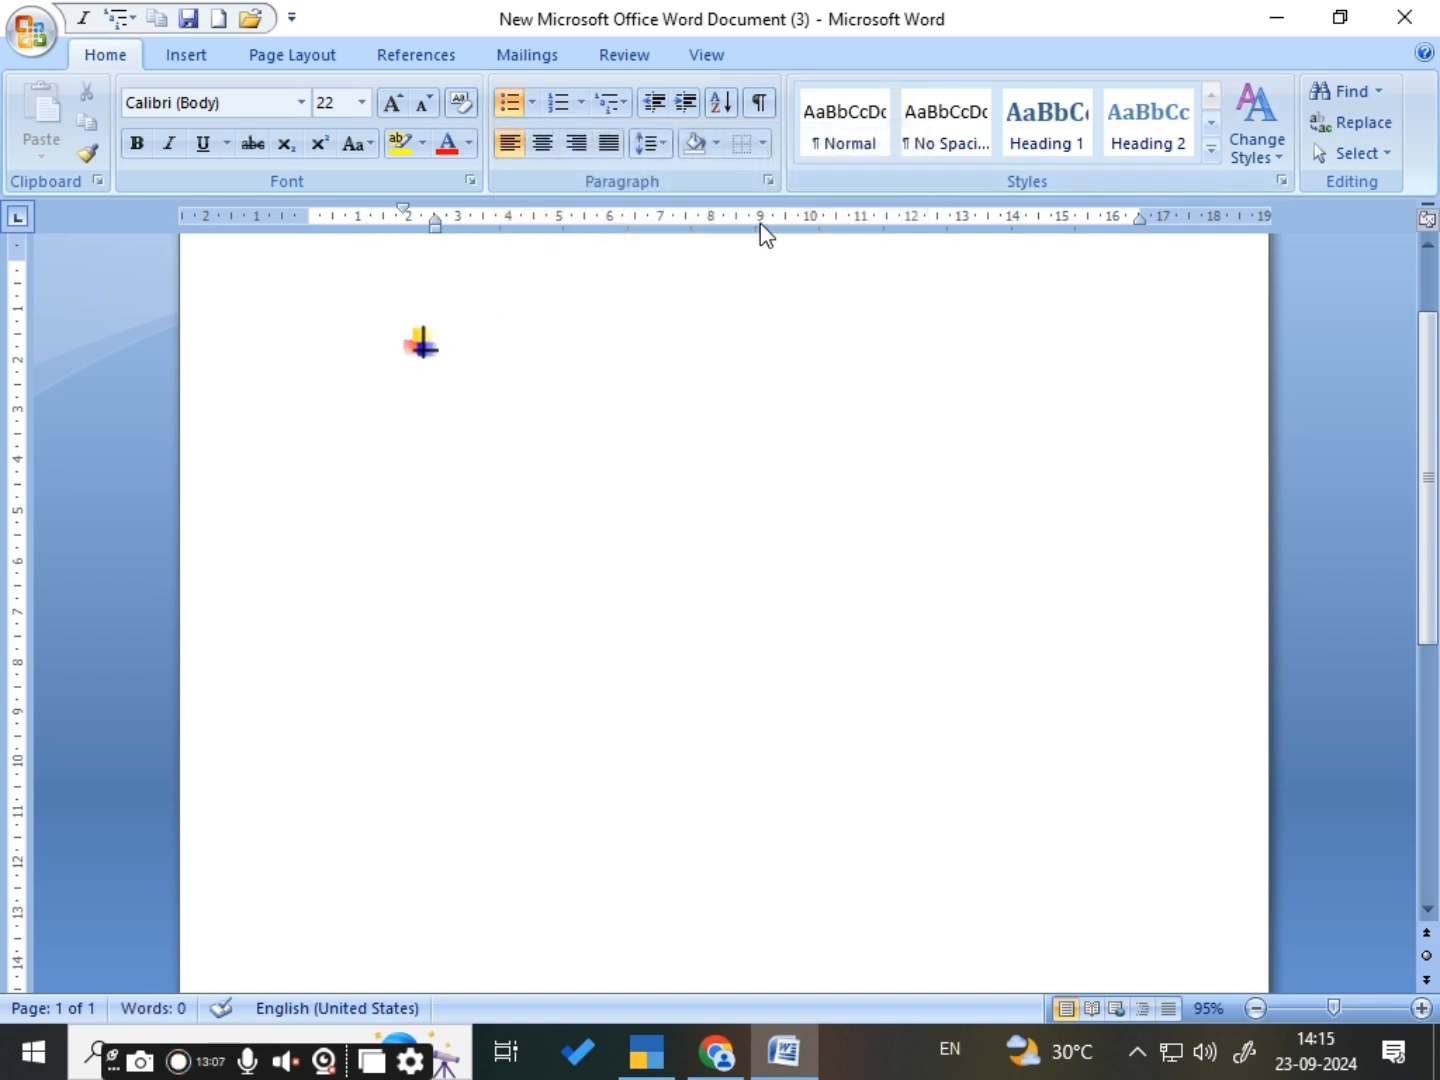
- Enter the bulleted list items Computer, Cpu and Internet, each on its own line
text(compu)
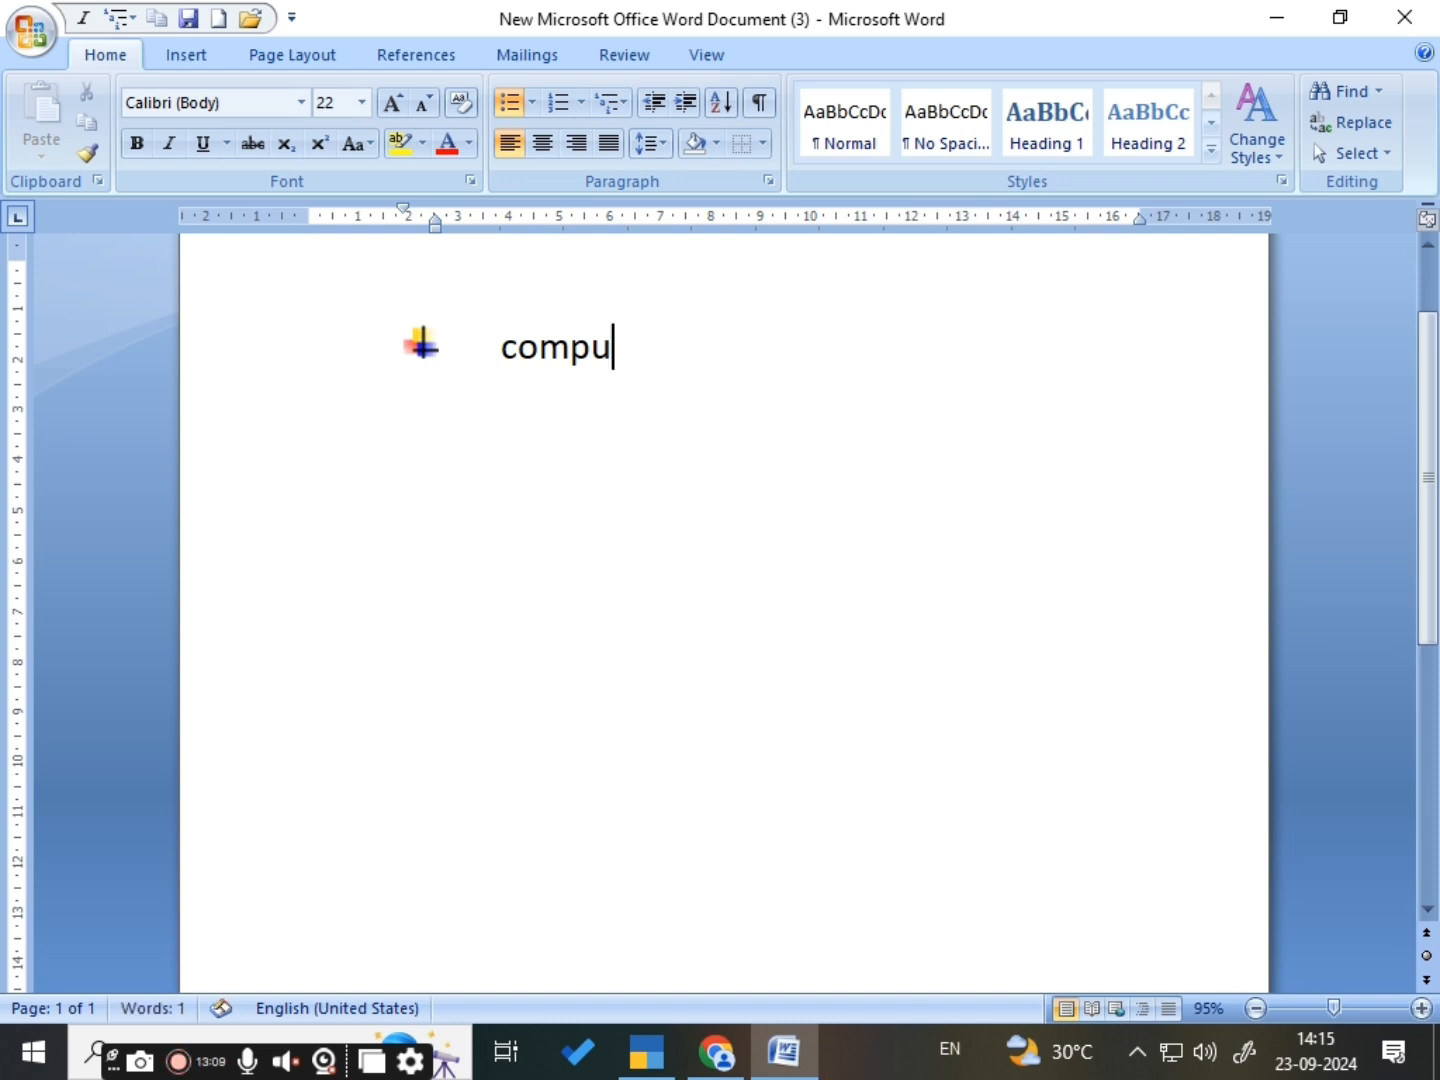
text(ter)
key(Return)
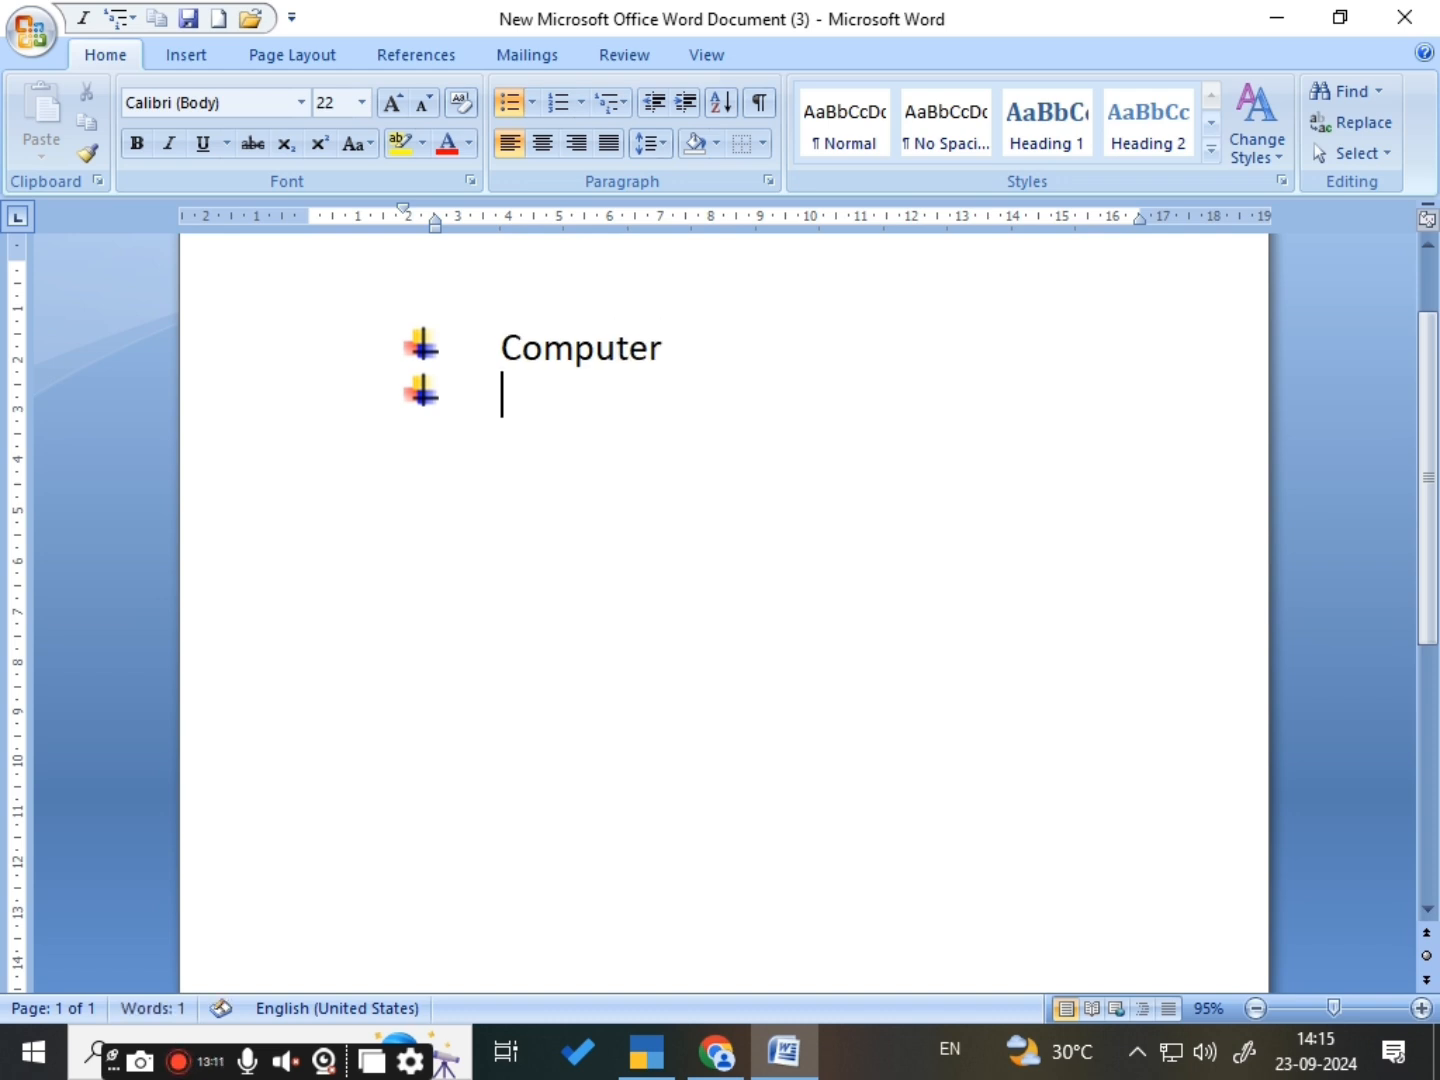
text(cpu)
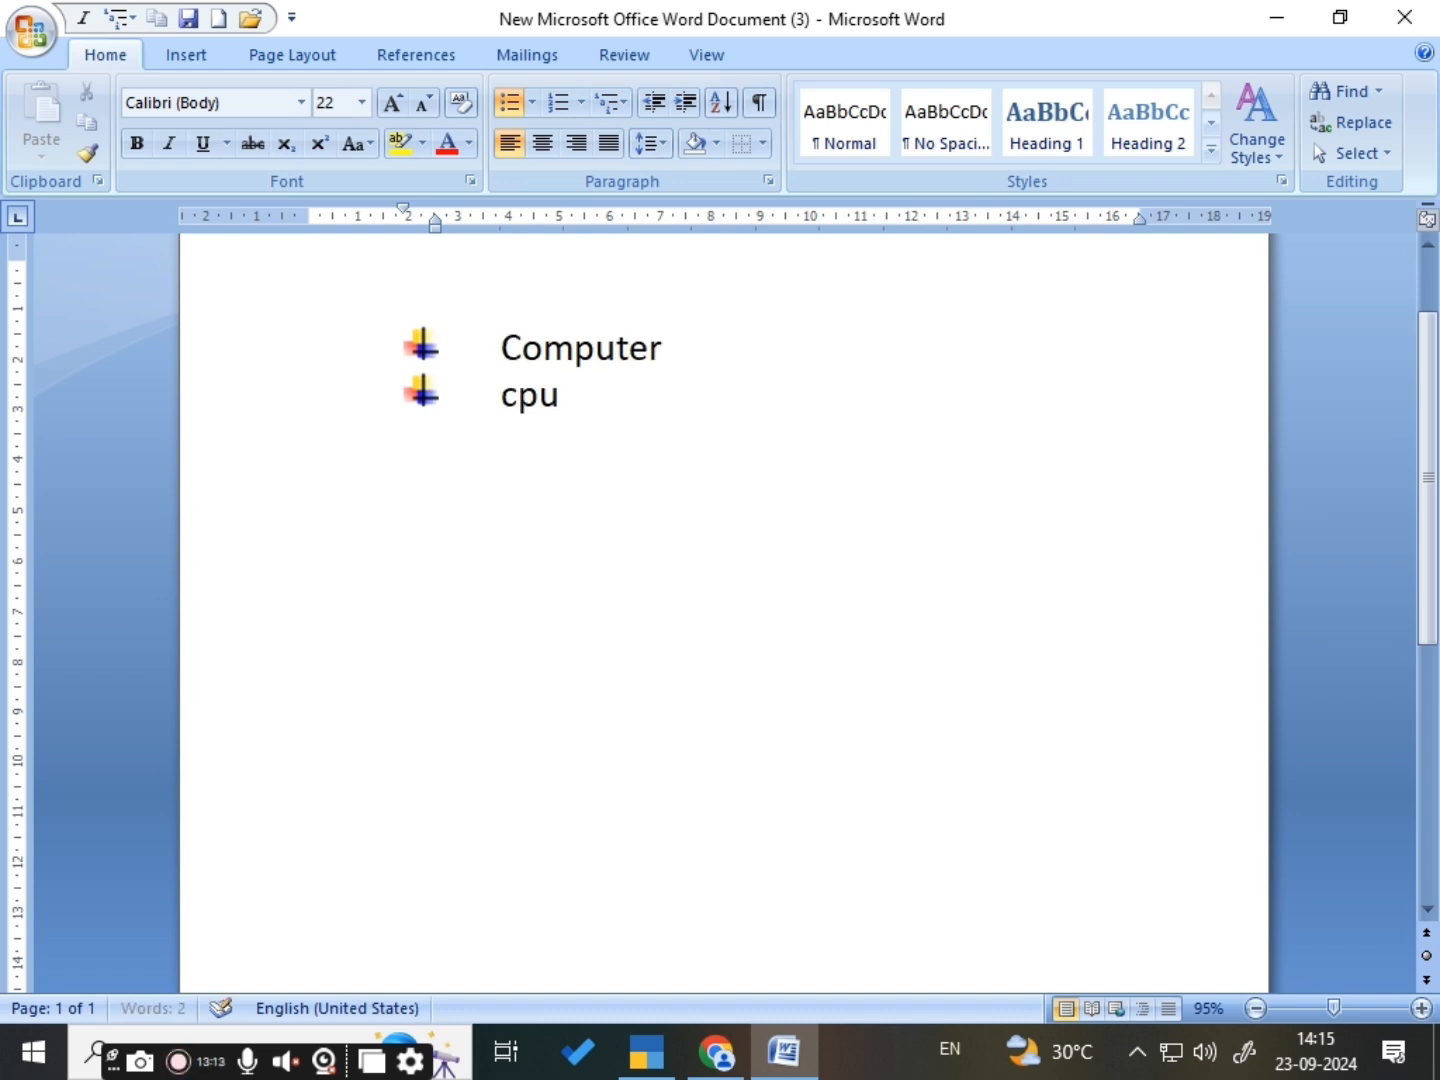
key(Return)
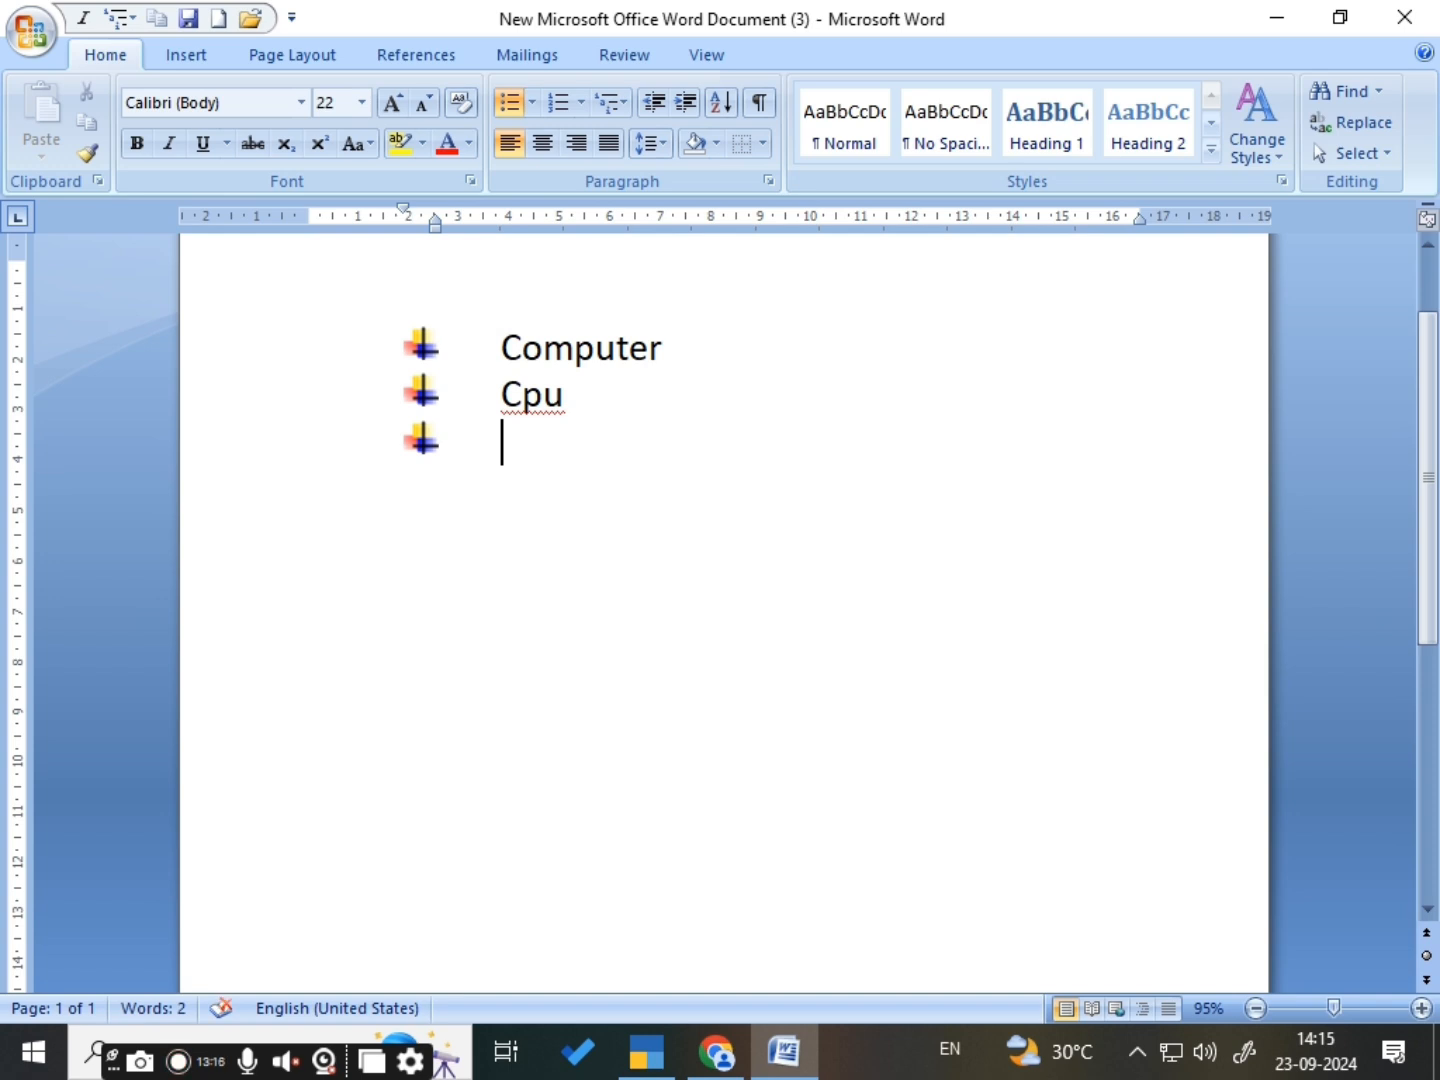
text(i)
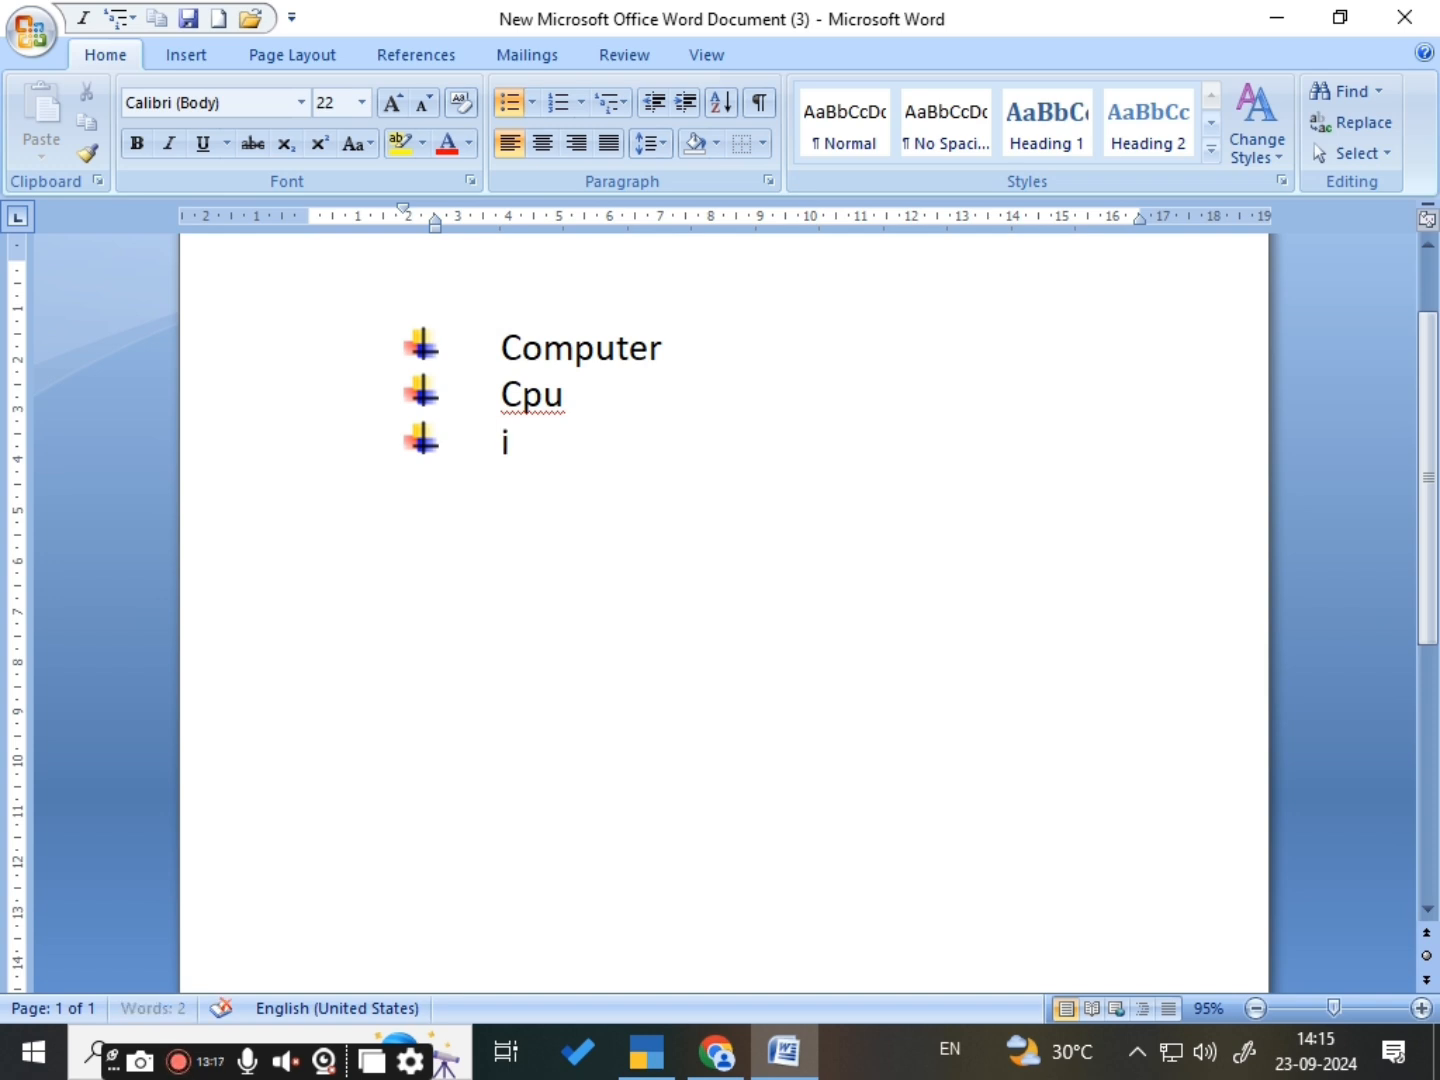
text(nternet)
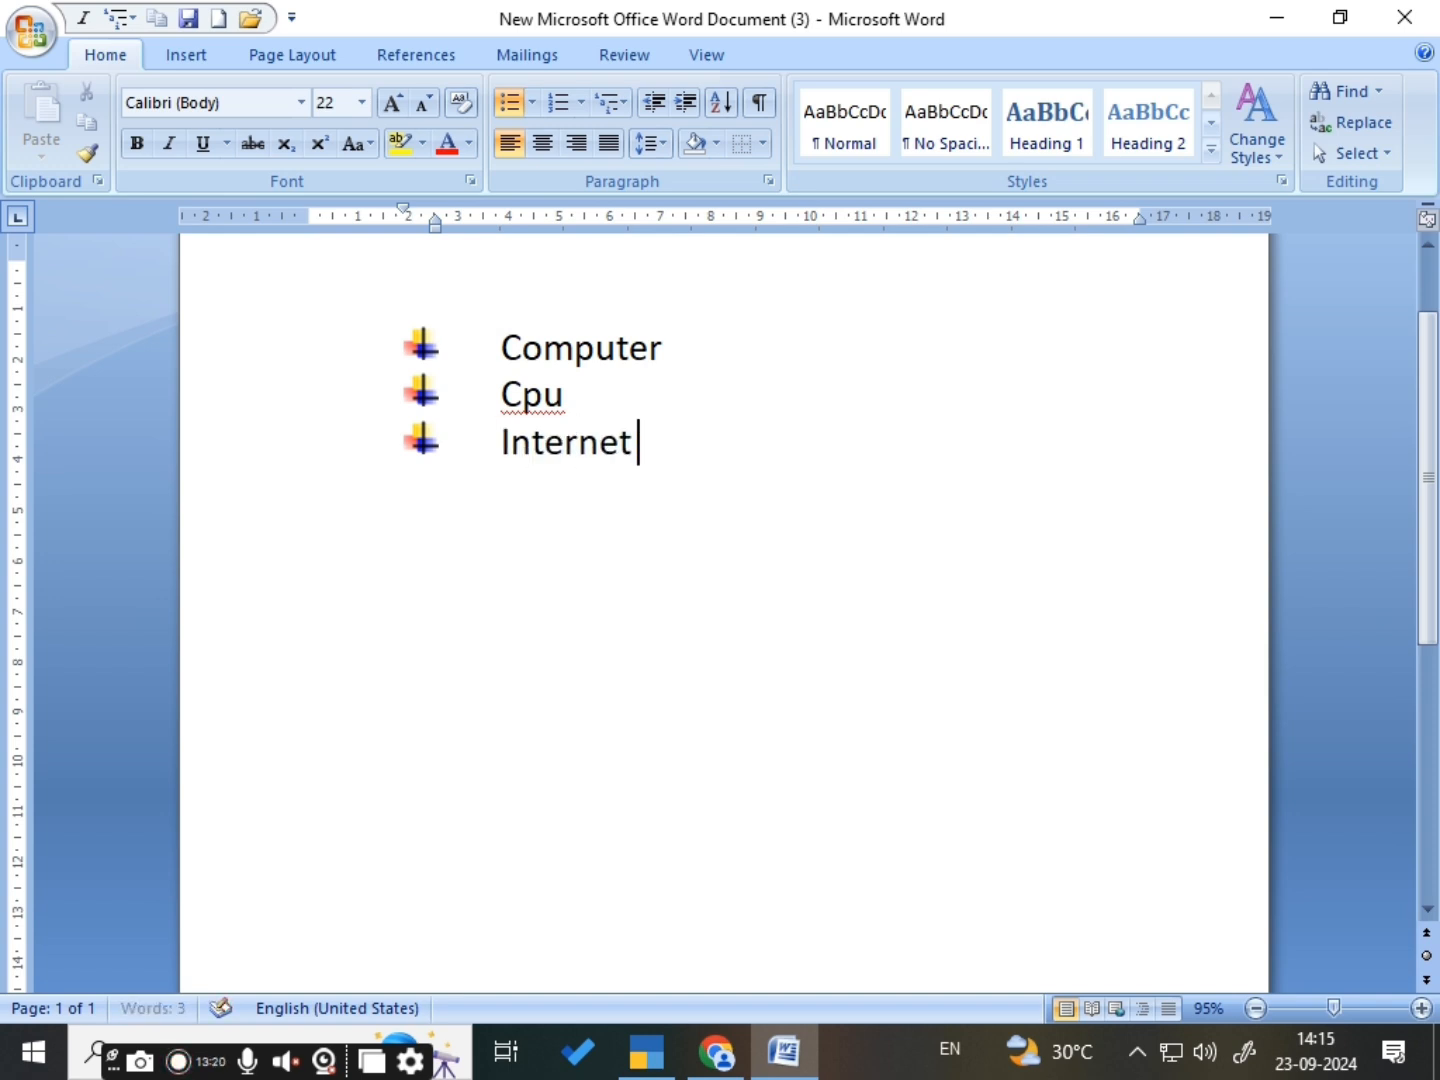
key(Return)
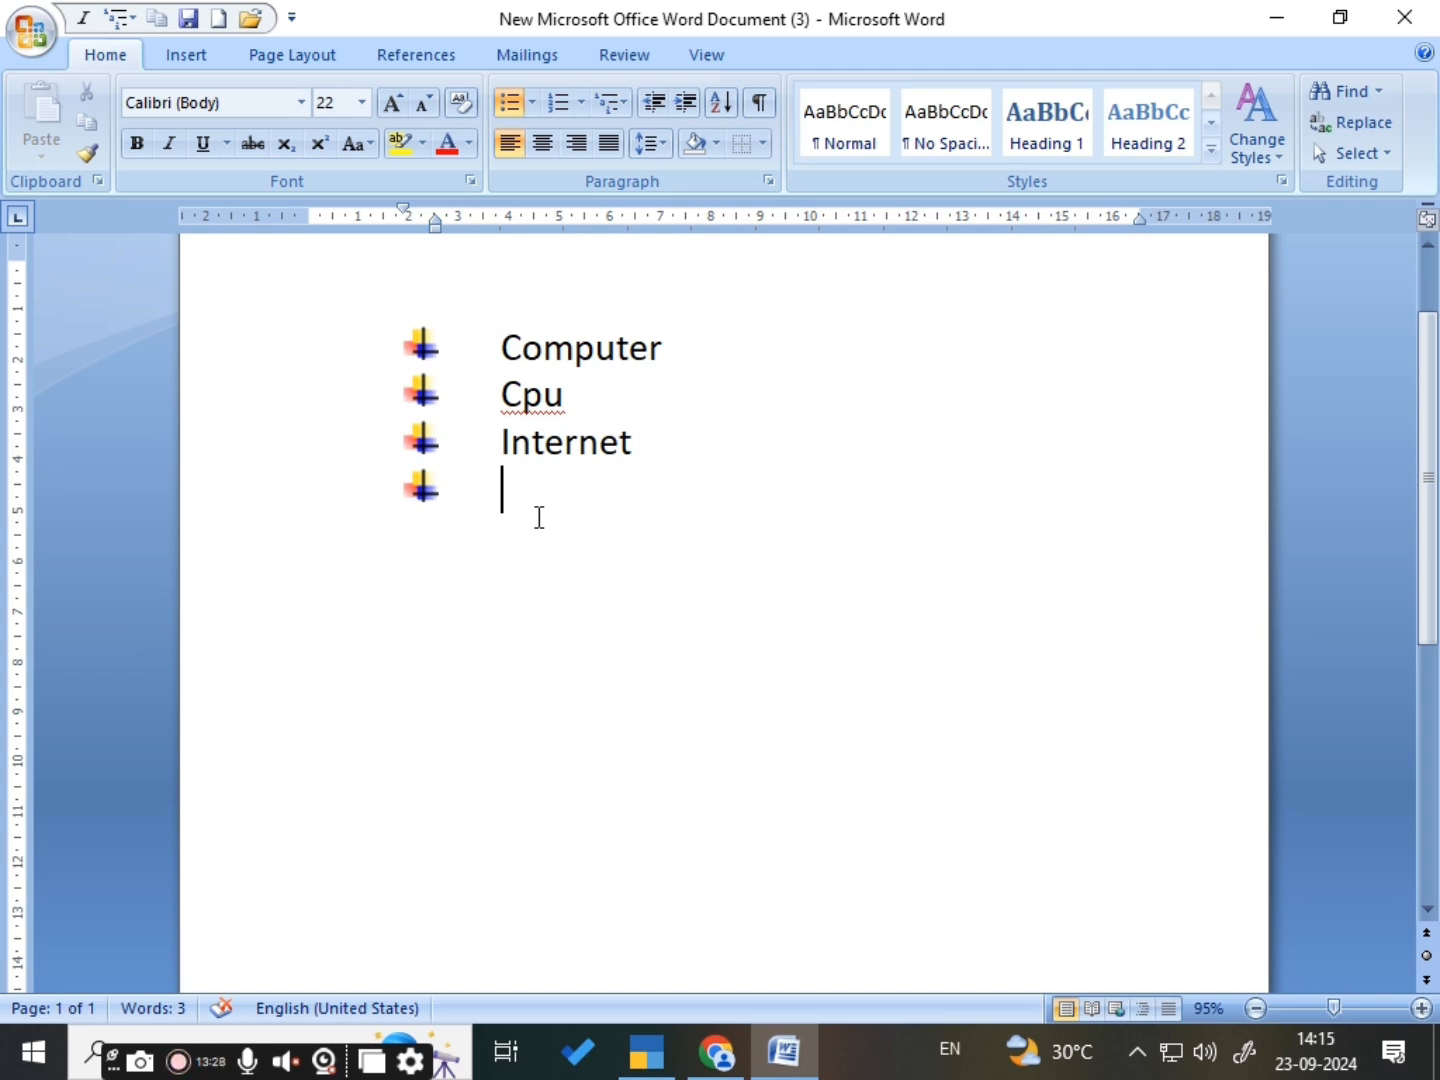
- Add the bulleted items Ygutu, Yhgty6 and Ghyty below Internet, followed by one empty bulleted line
text(ygutu)
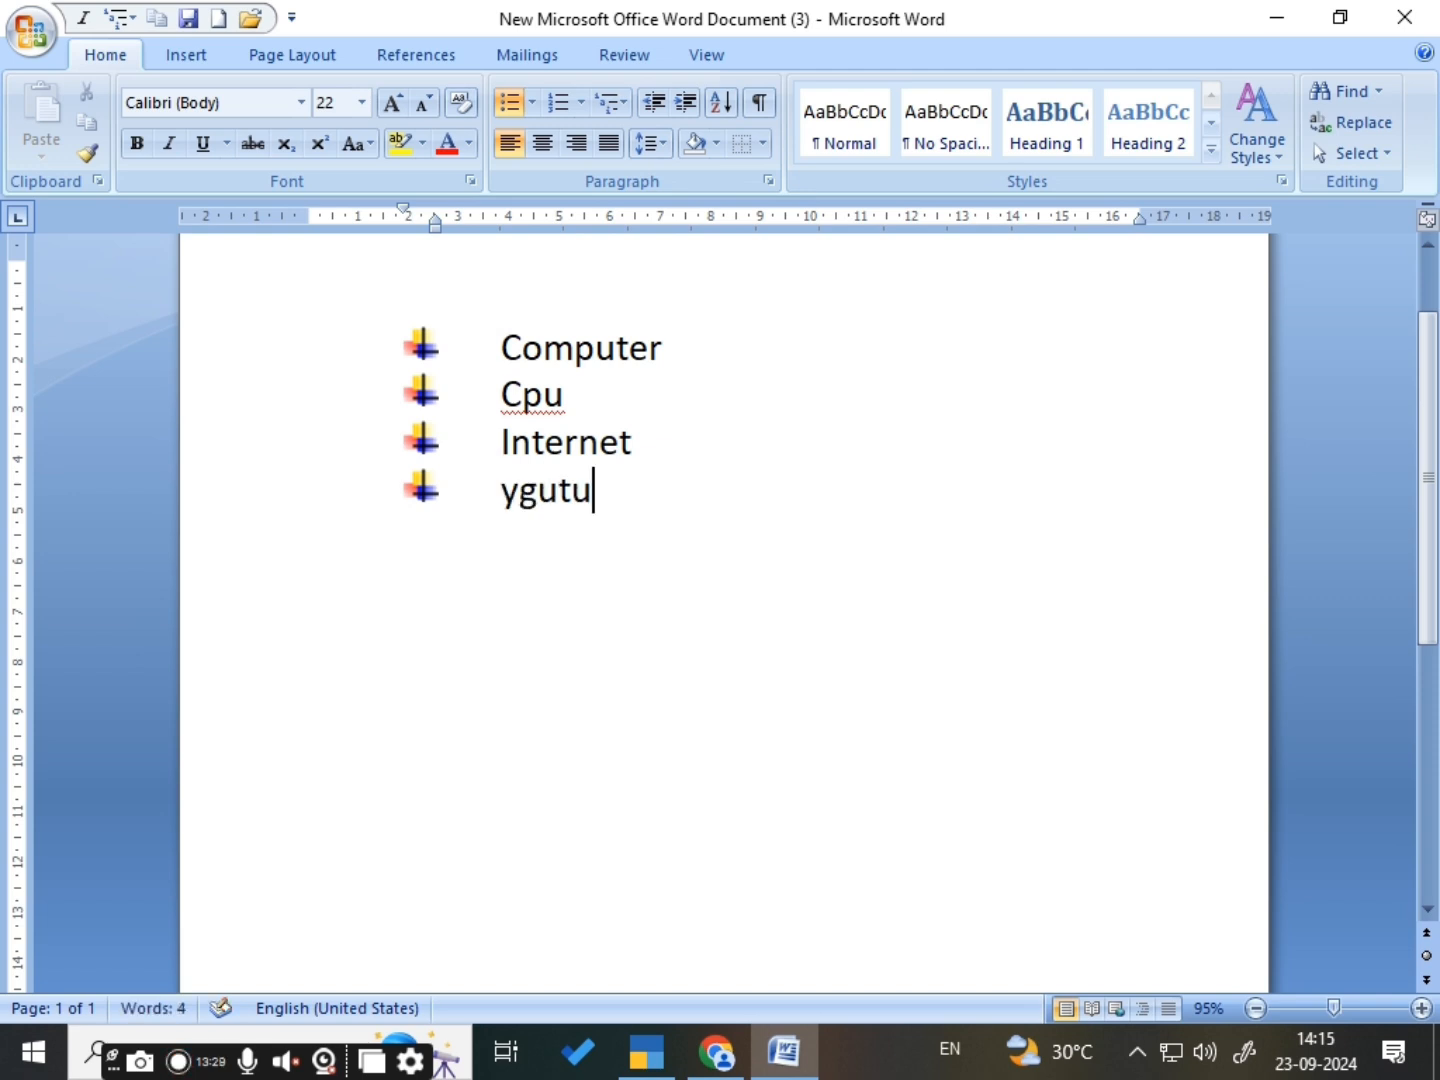
key(Return)
text(yhgty6)
key(Return)
text(ghyty)
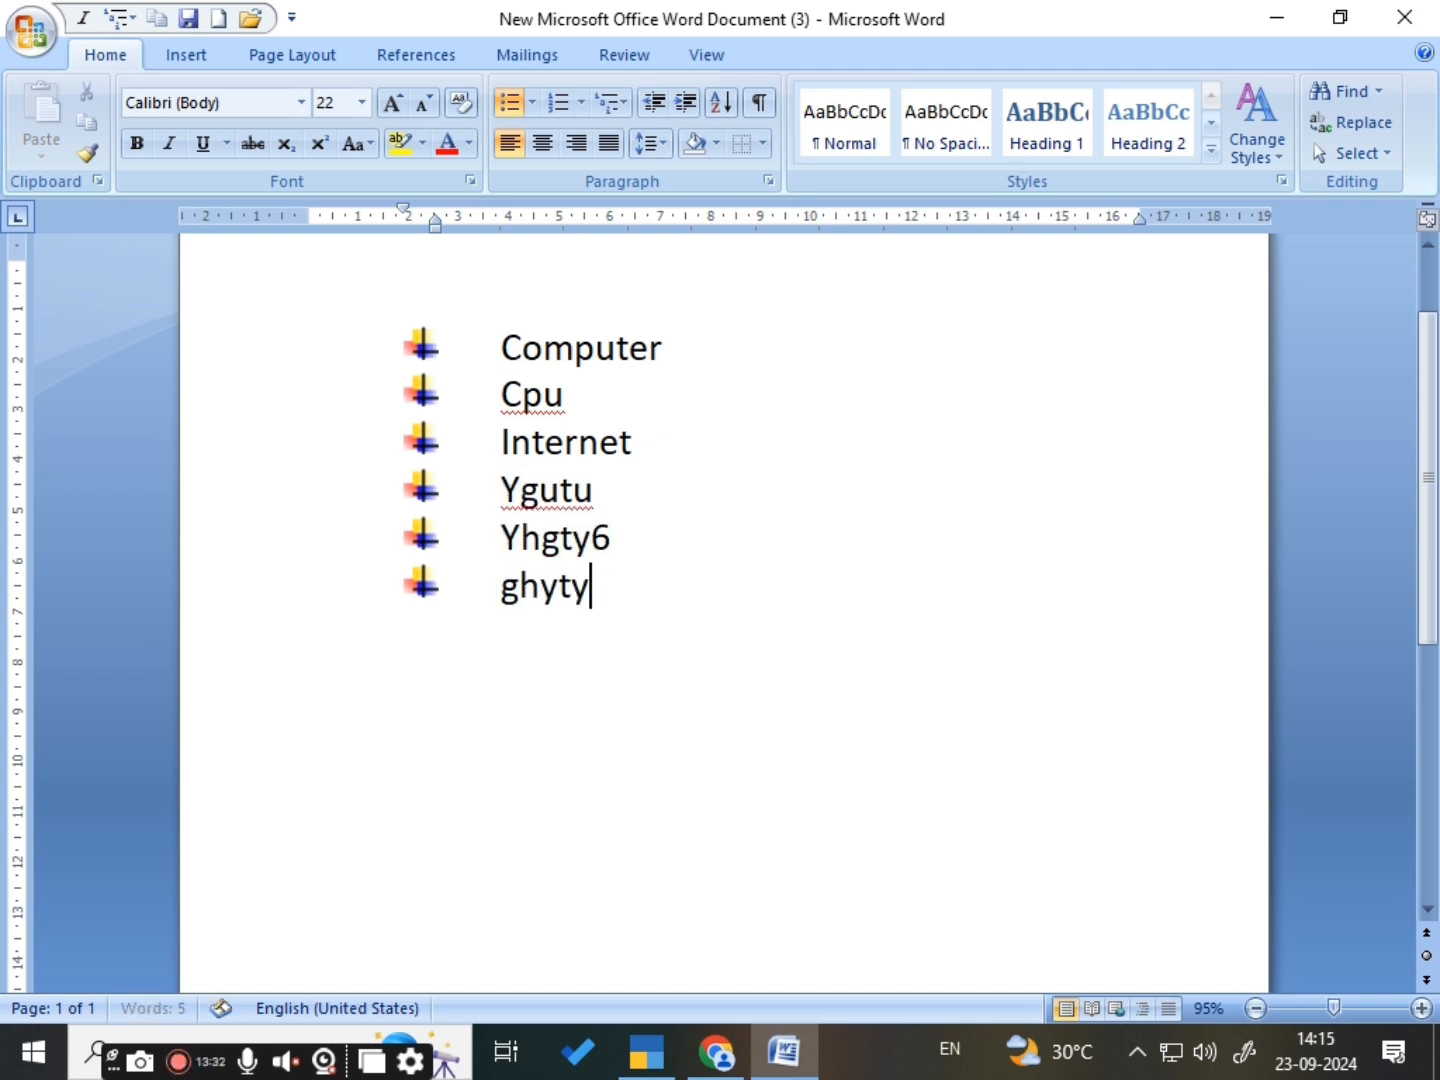
key(Return)
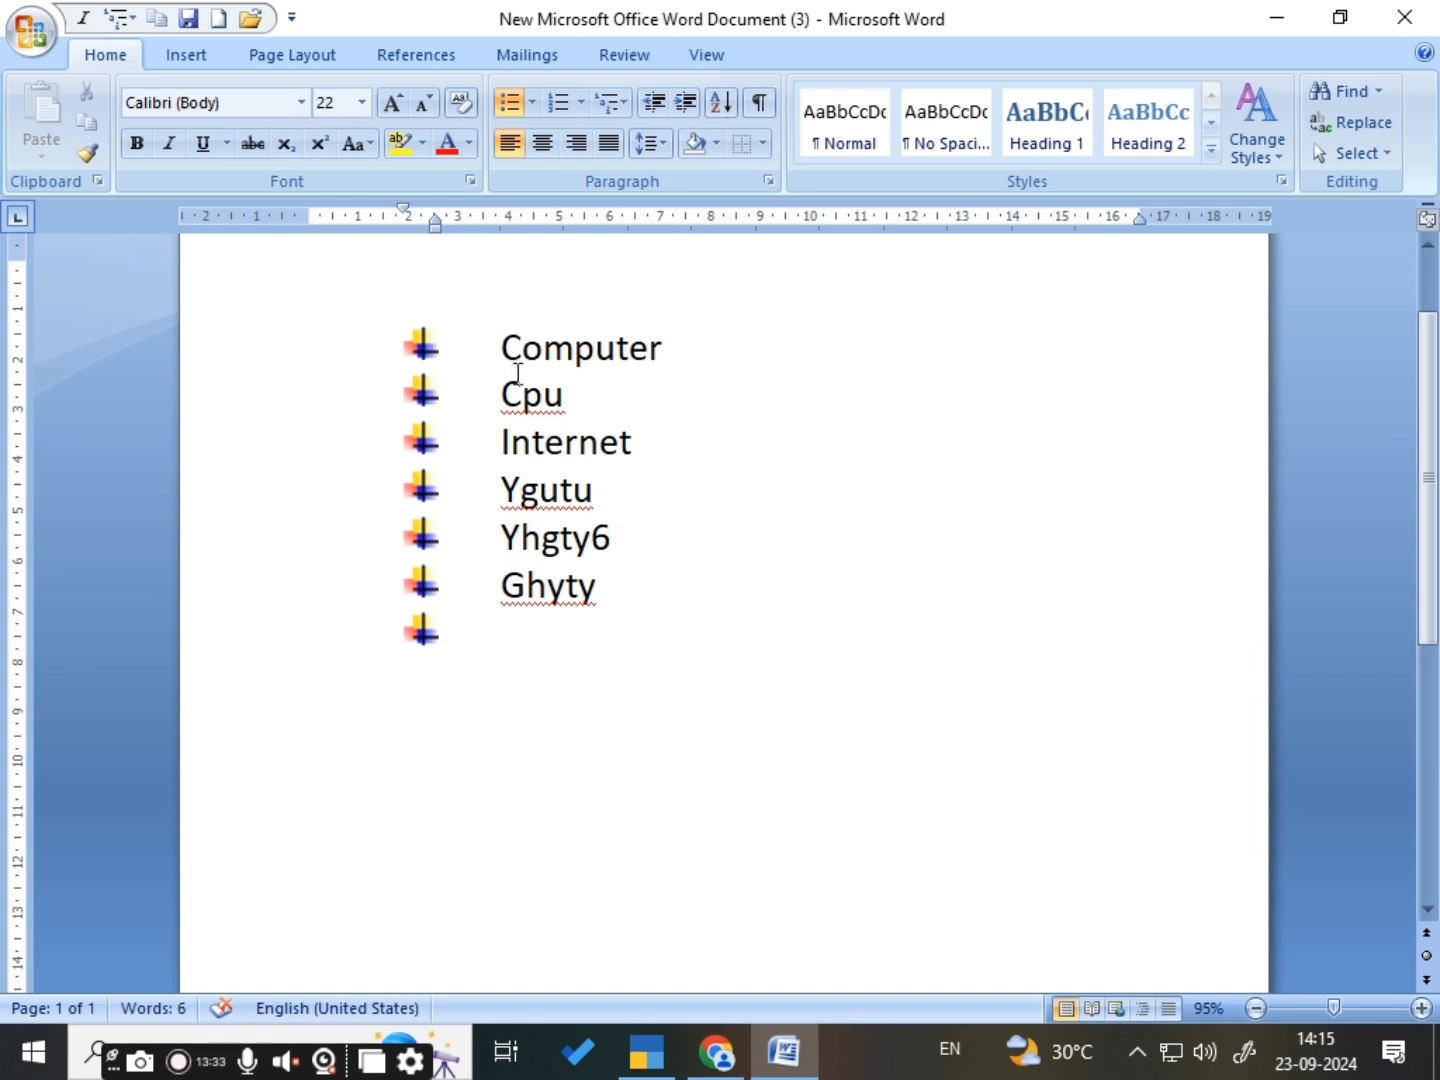
- Remove the bullets from all lines of the list and reapply the coloured cross bullet to the items
drag(502, 347, 653, 627)
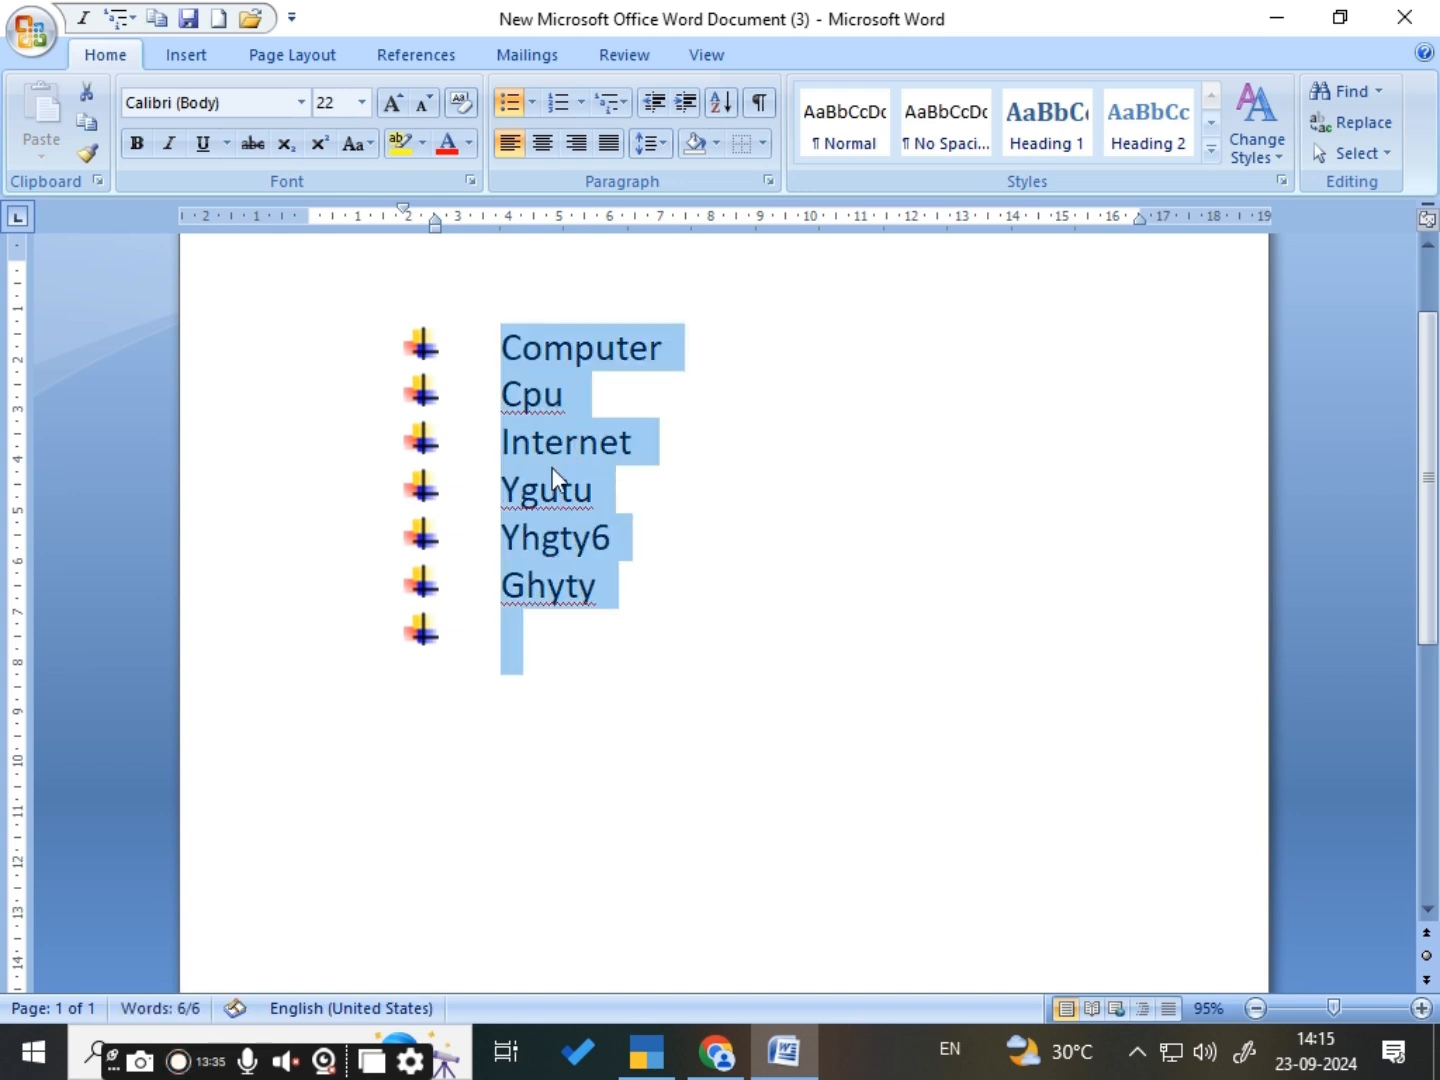
click(531, 104)
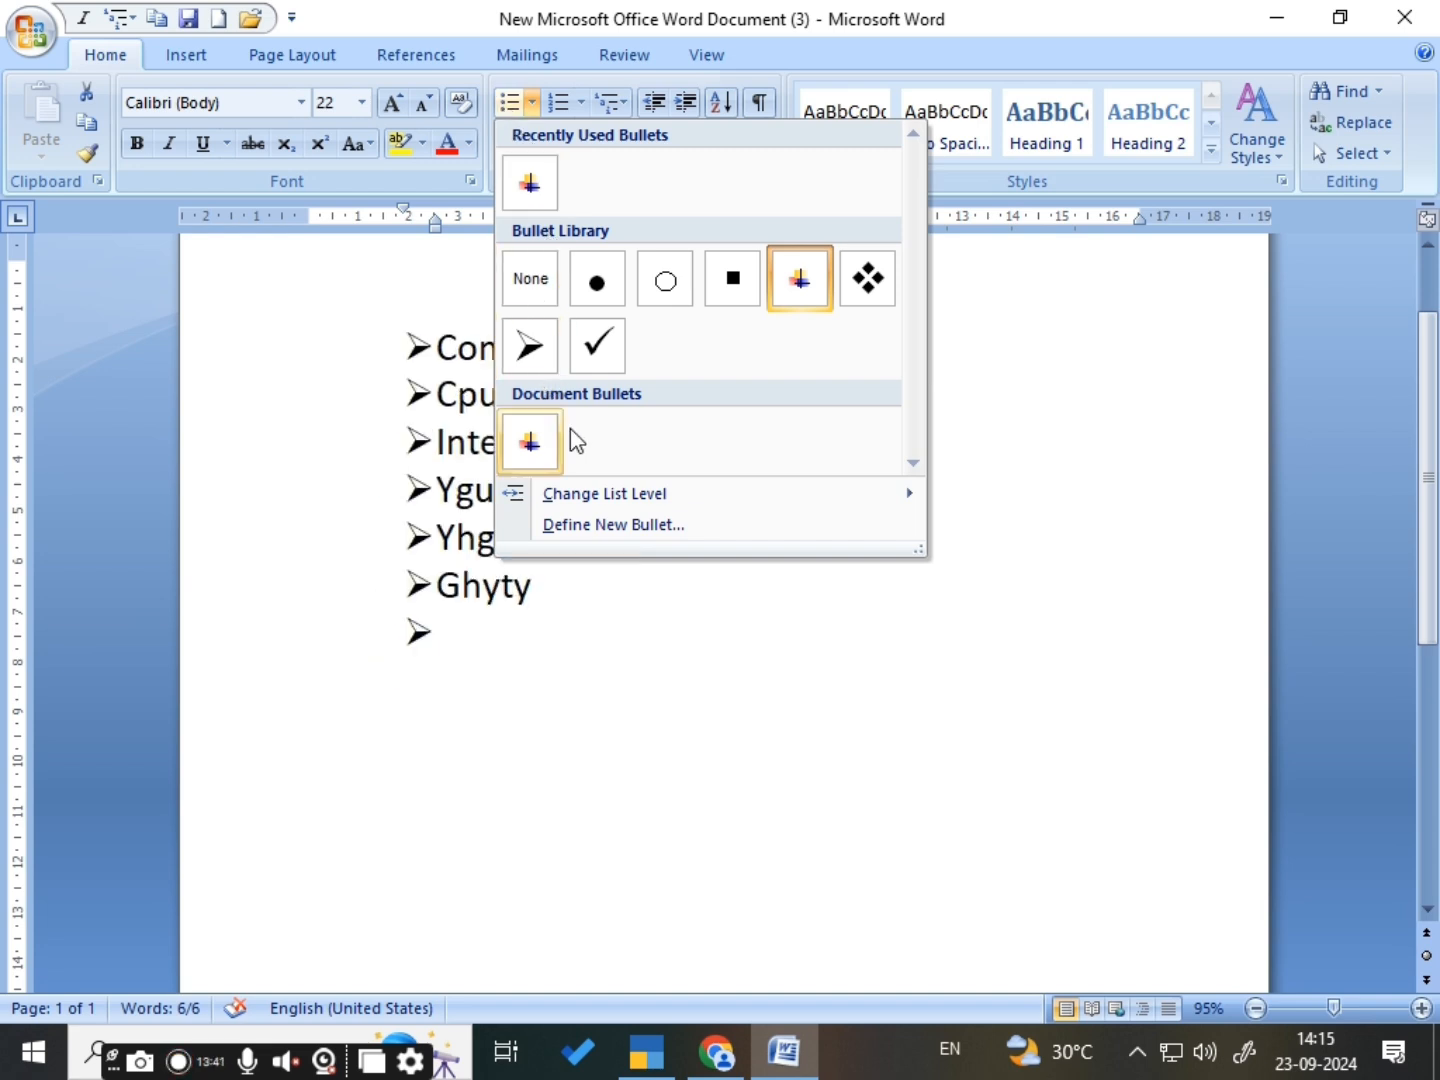
click(534, 290)
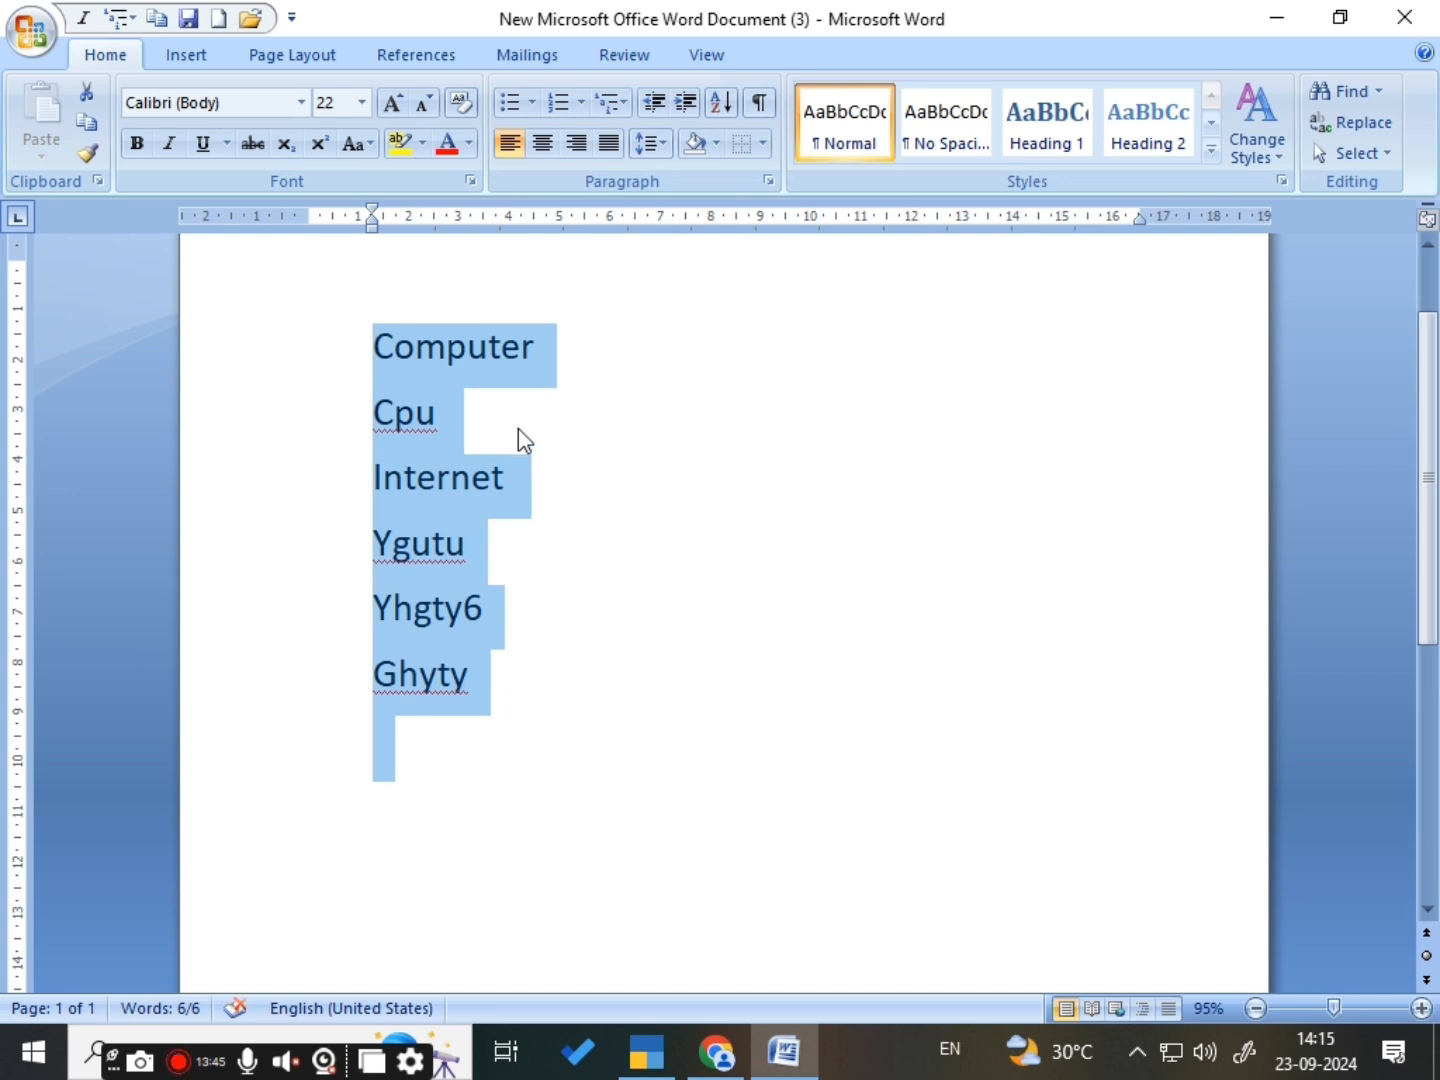
click(510, 102)
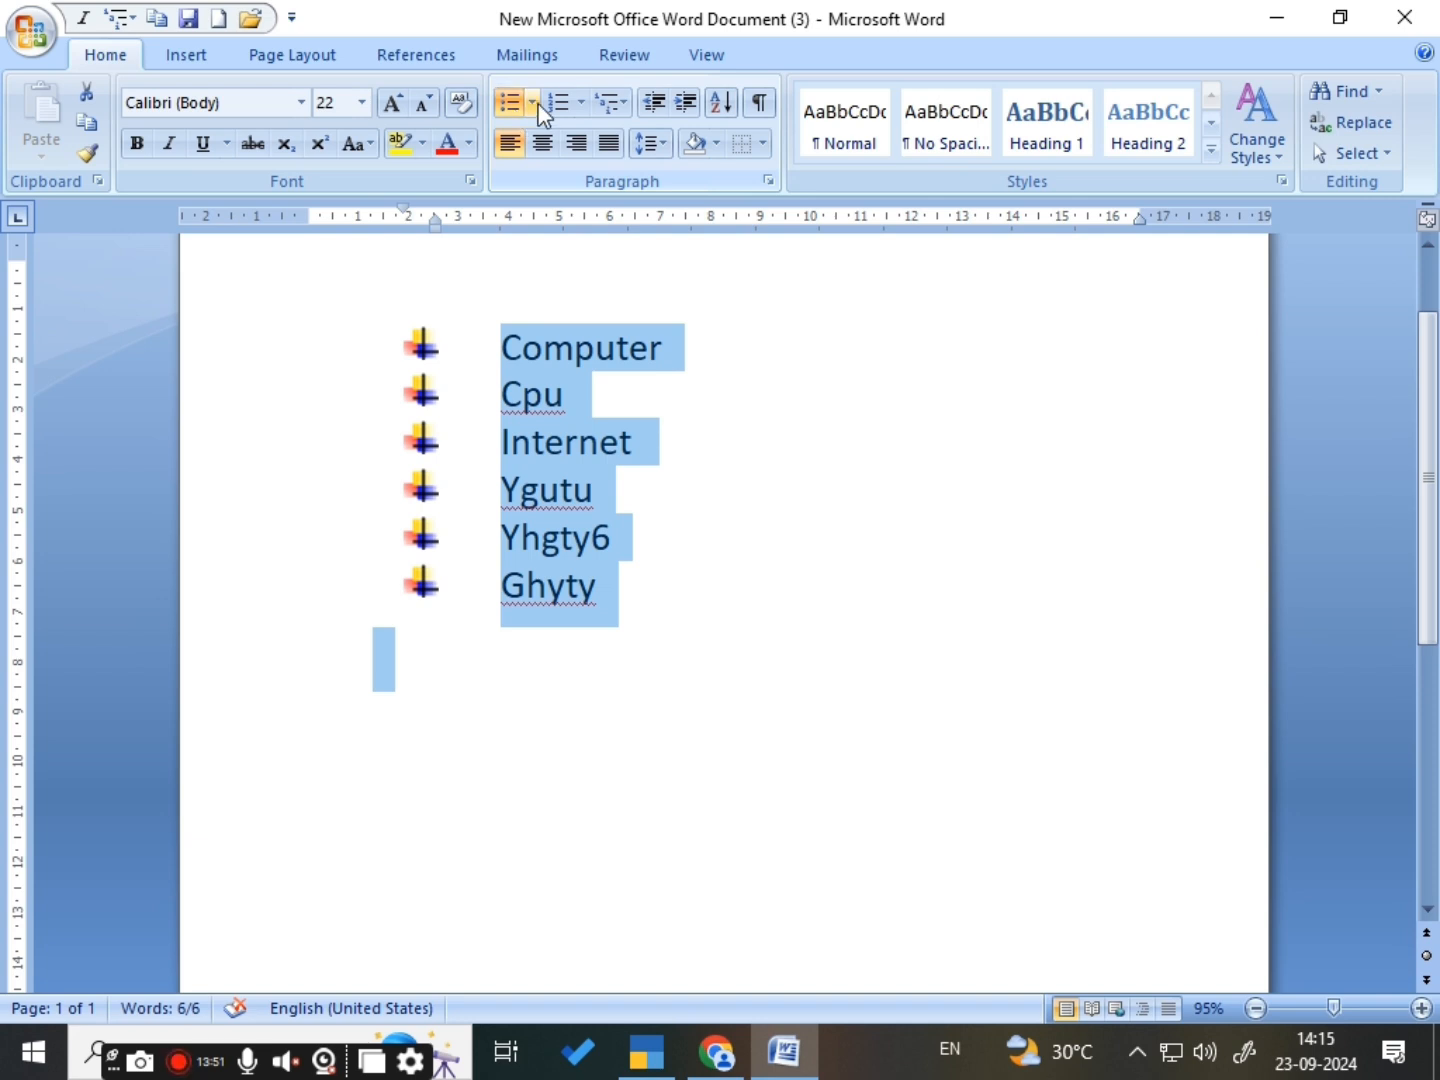
- Change the bullets of the whole list to the four-diamond bullet from the Bullet Library
click(532, 103)
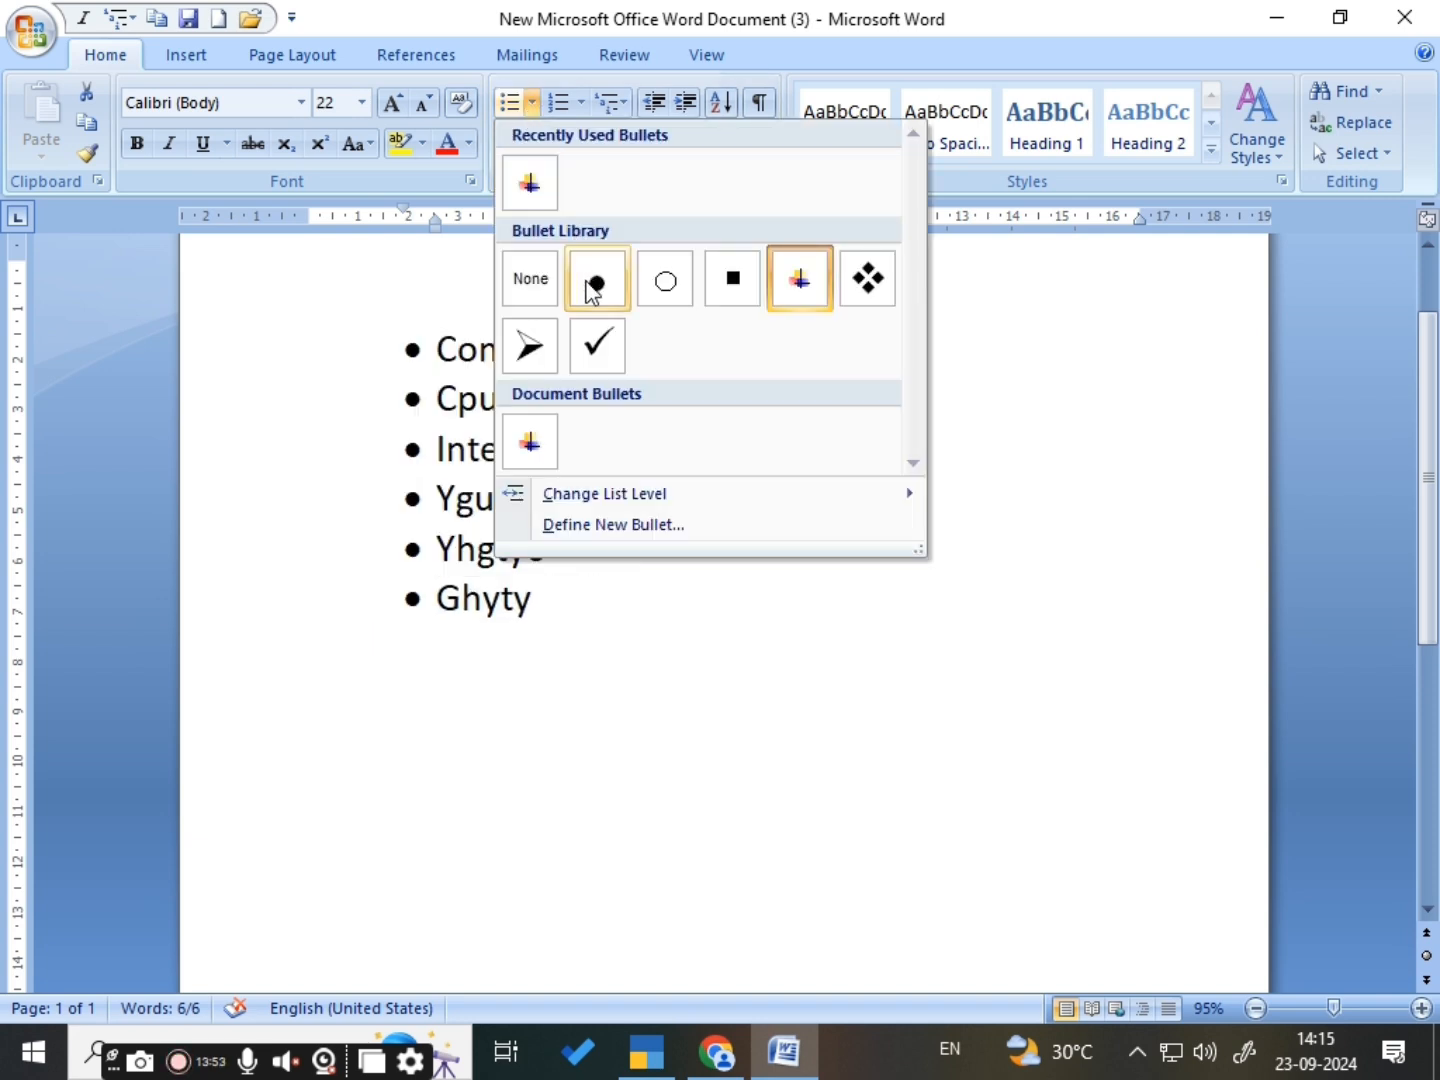
click(868, 285)
click(817, 465)
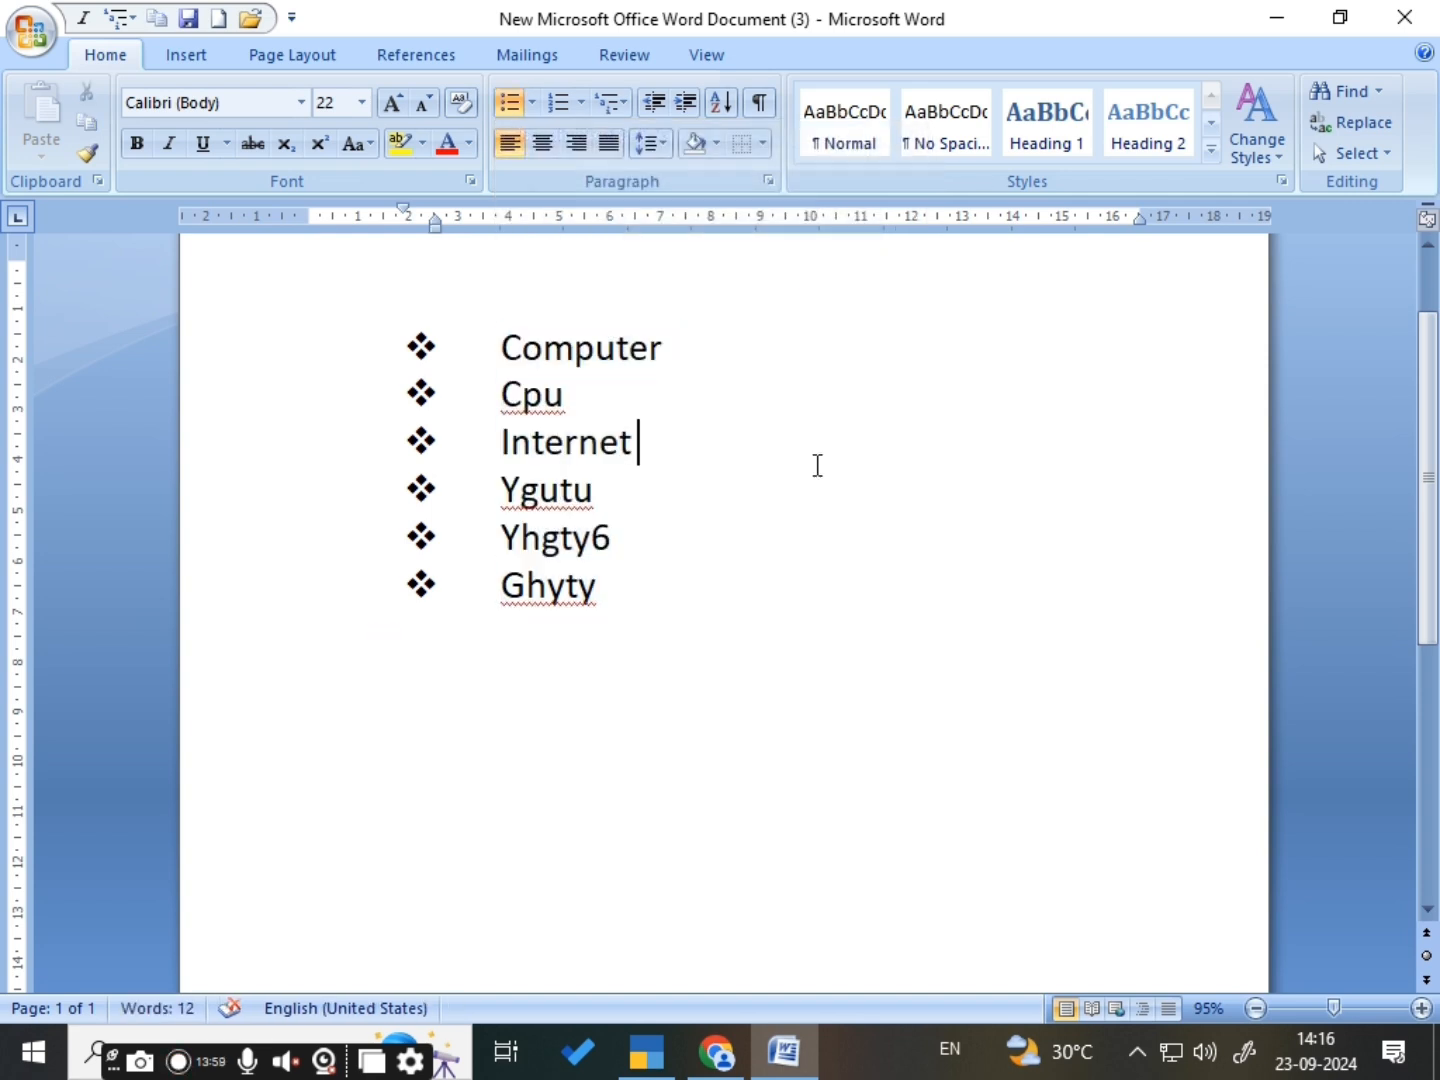
- Define the Wingdings sun symbol with character code 82 as a new bullet for all six list items
drag(499, 335, 752, 637)
click(532, 104)
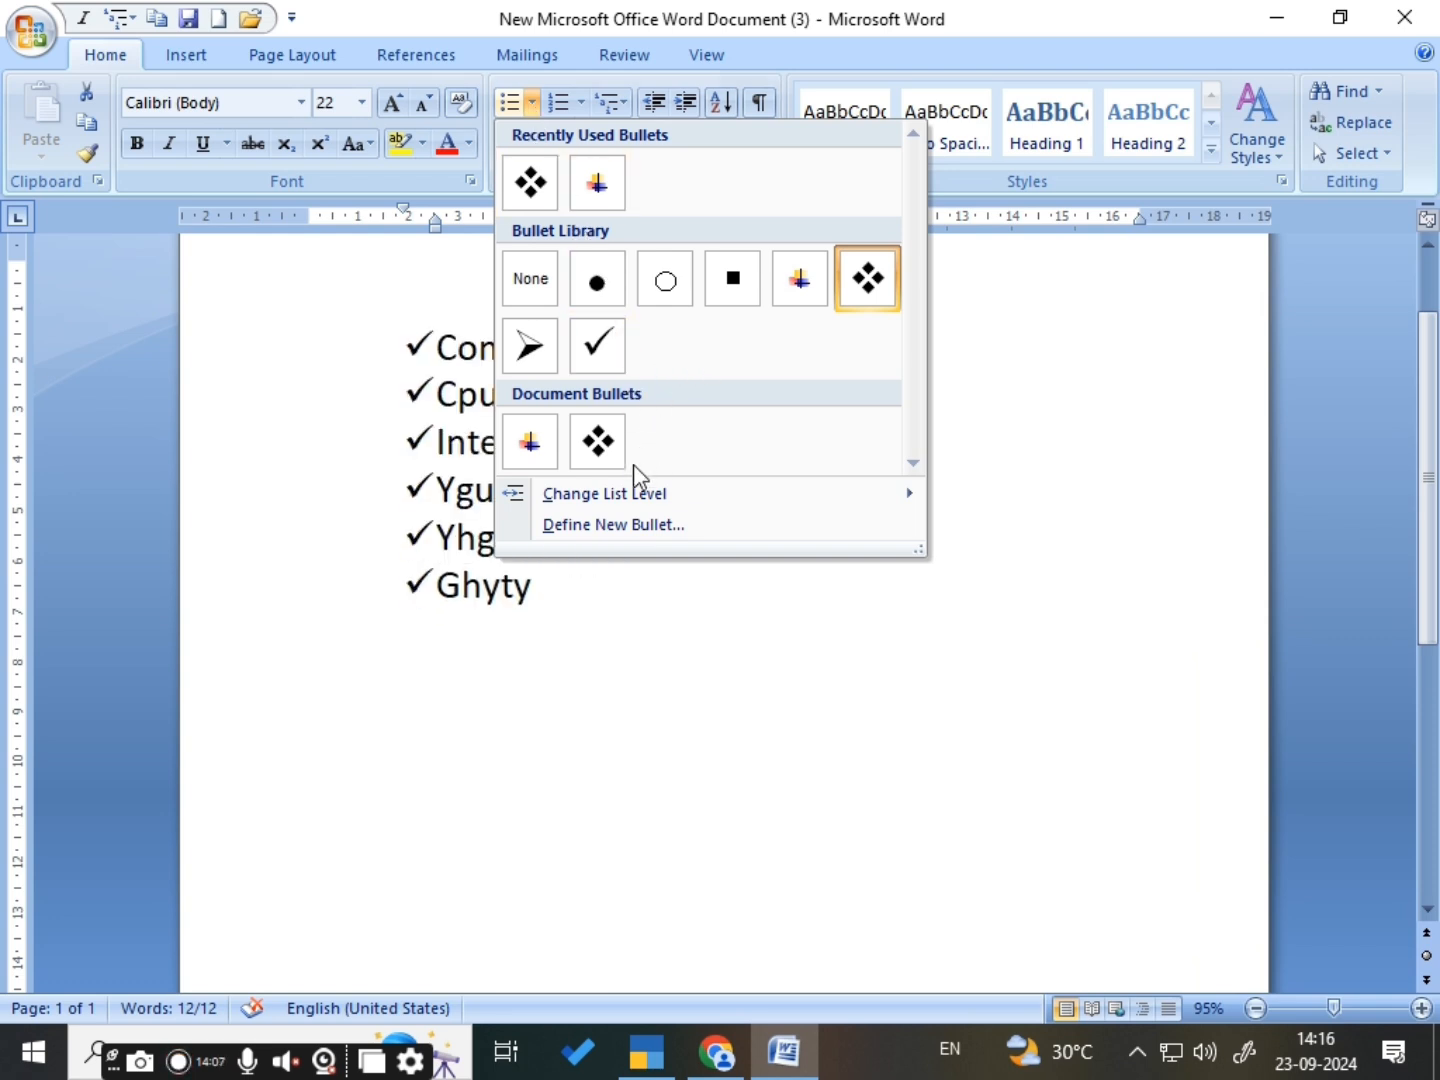
click(594, 527)
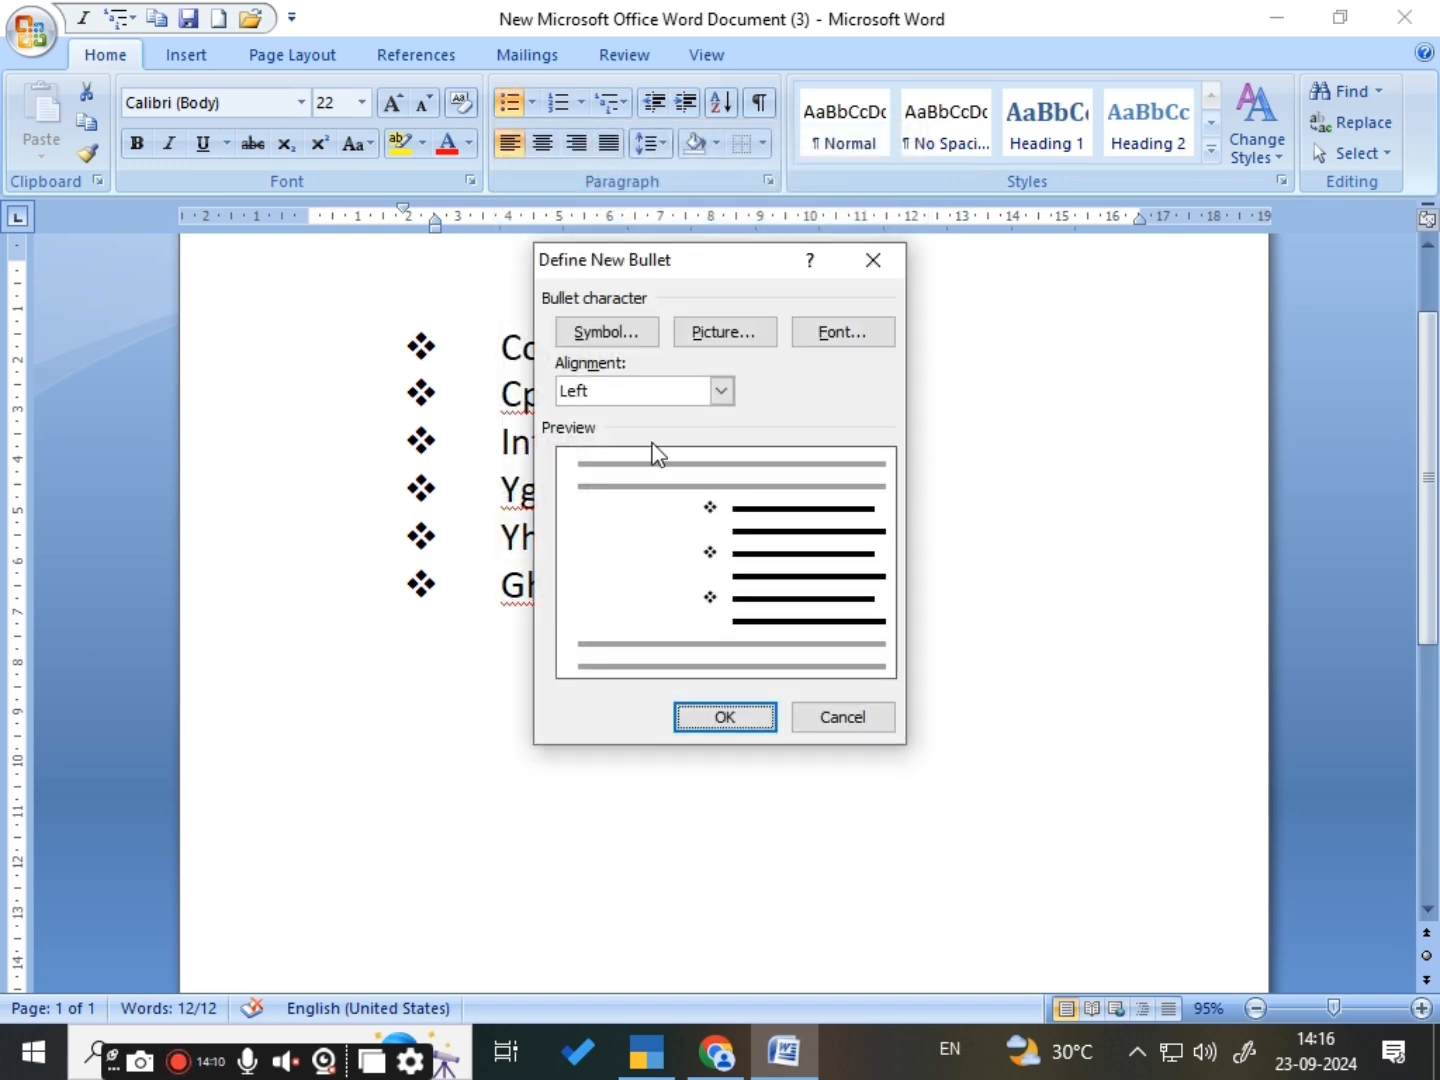
click(626, 333)
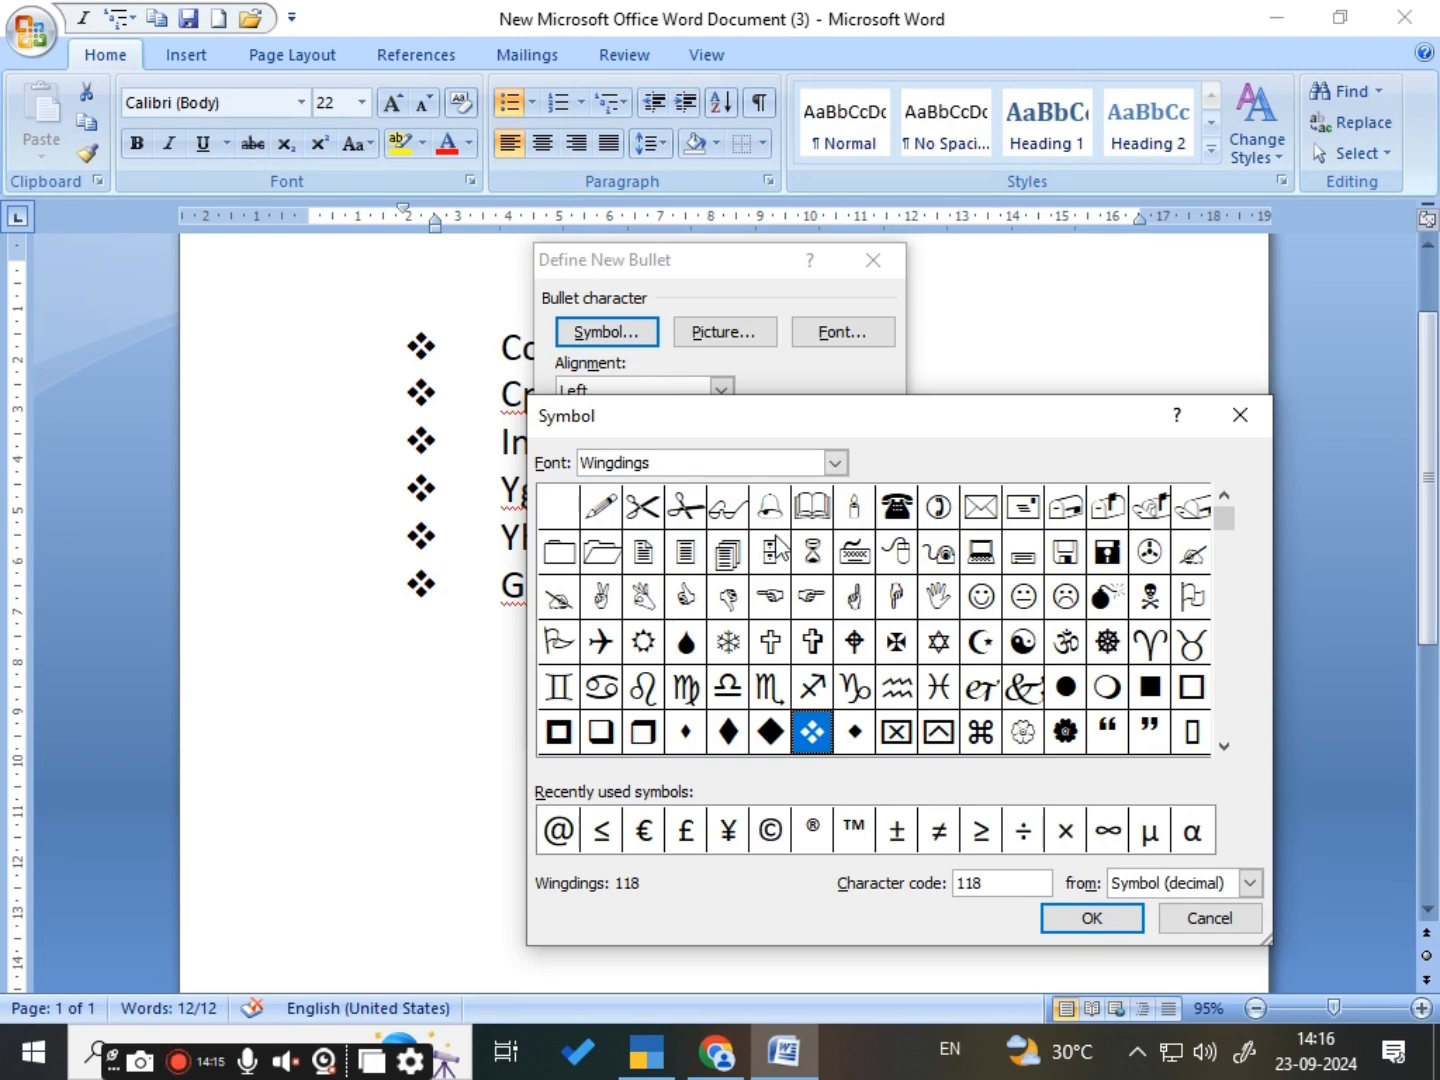
click(654, 650)
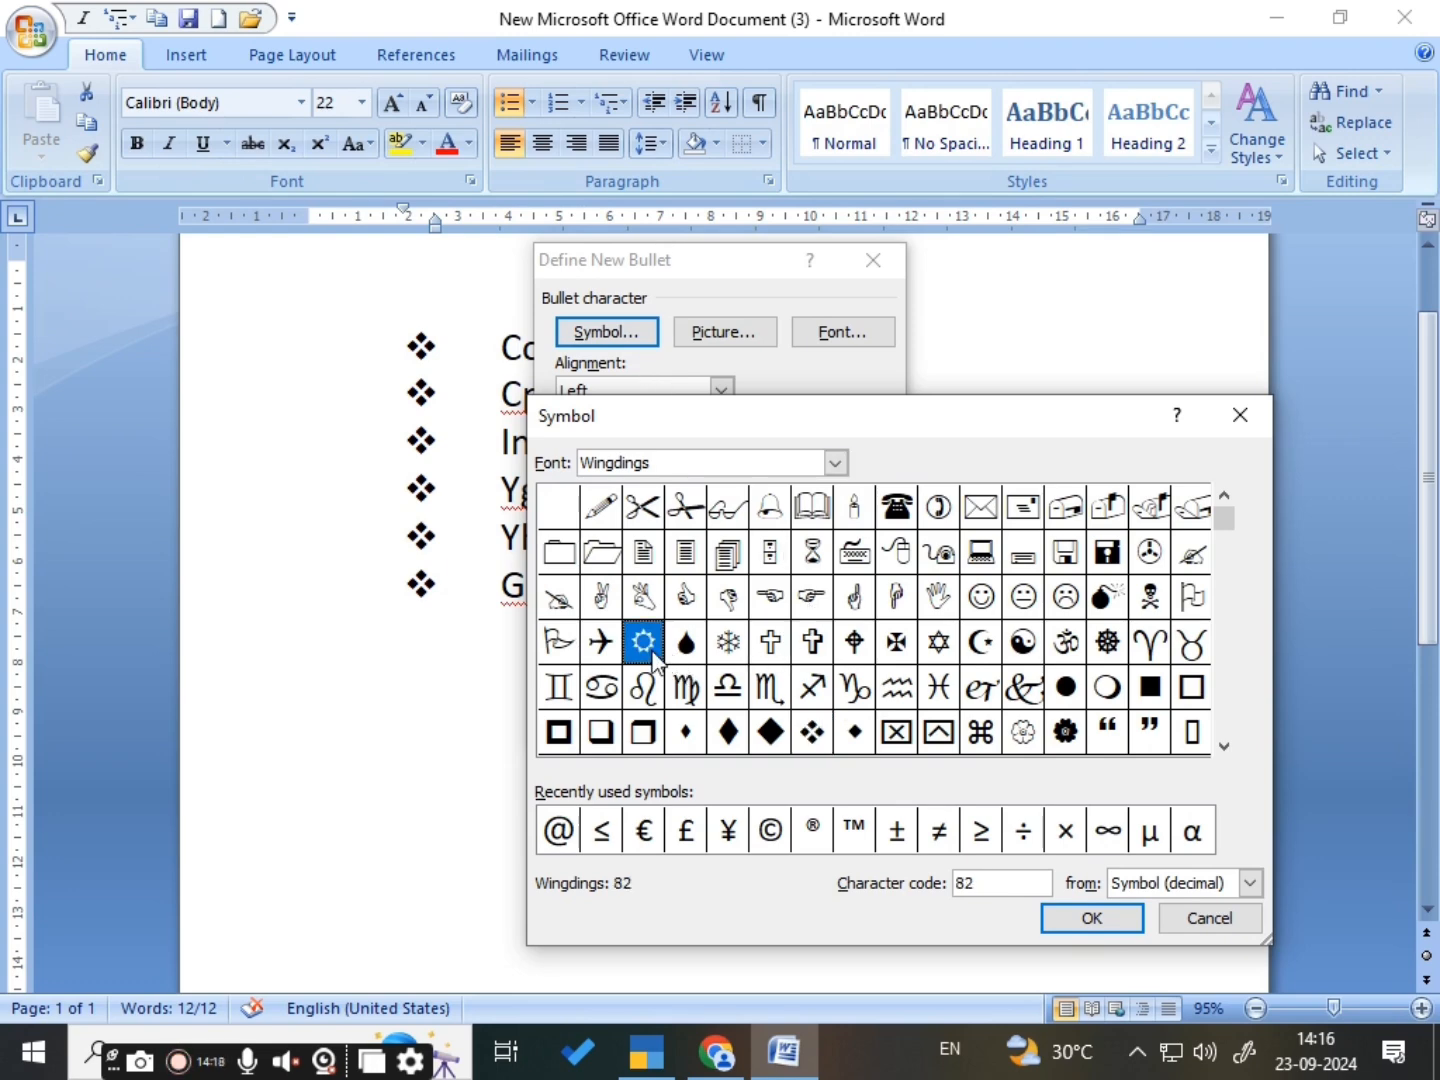
click(1082, 922)
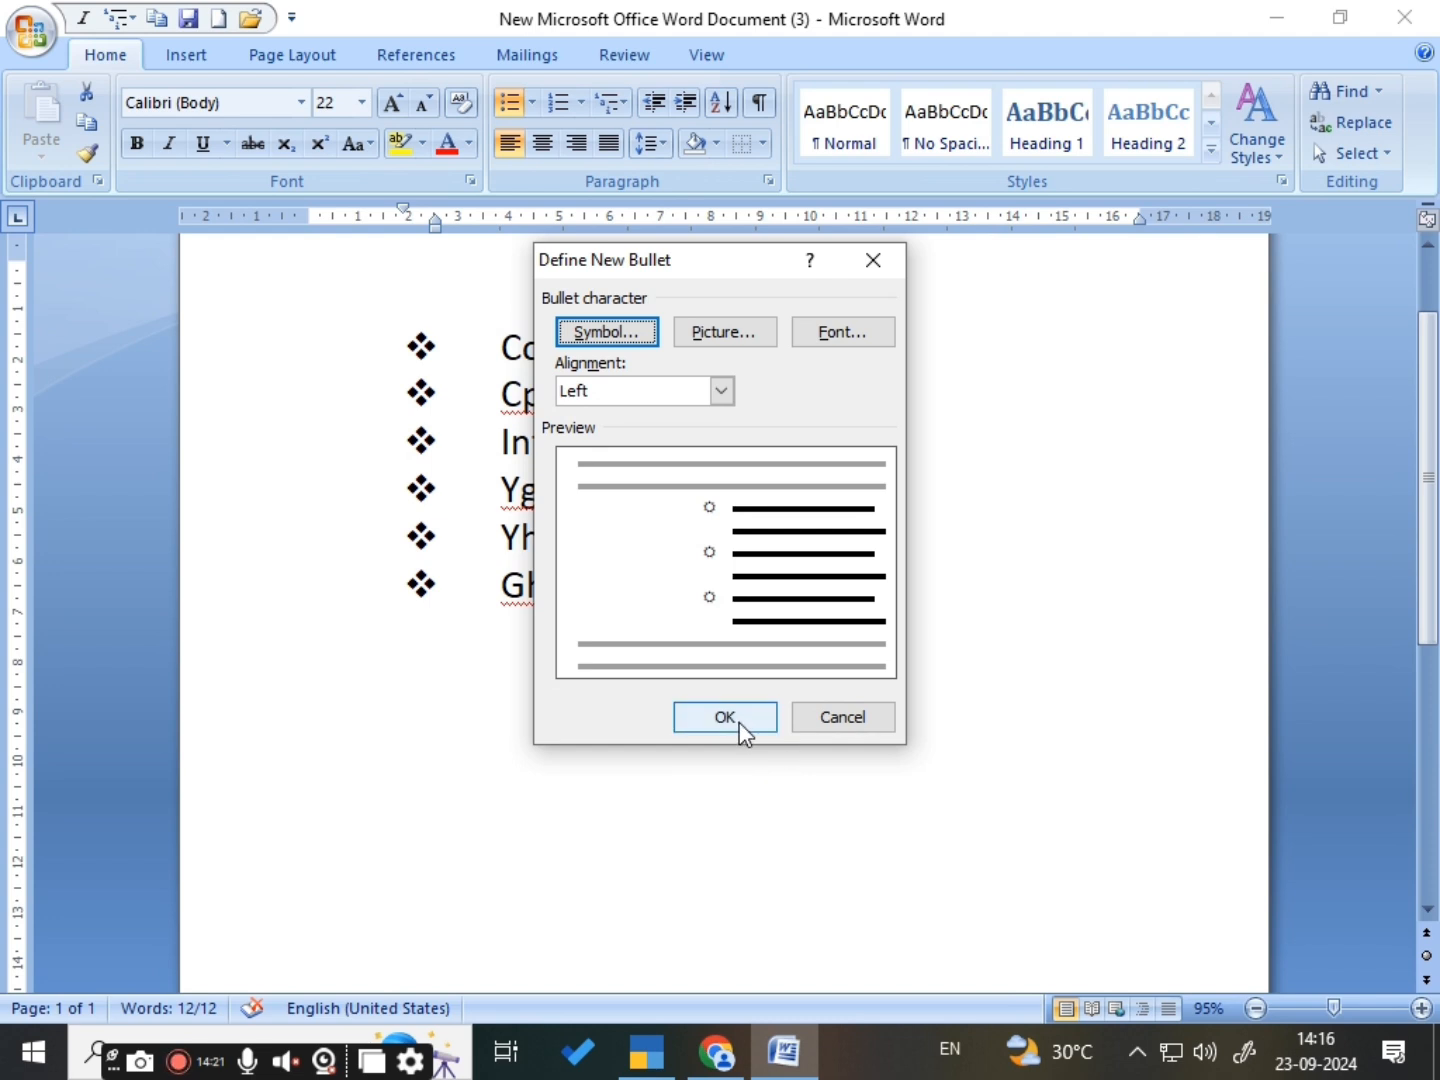
click(741, 722)
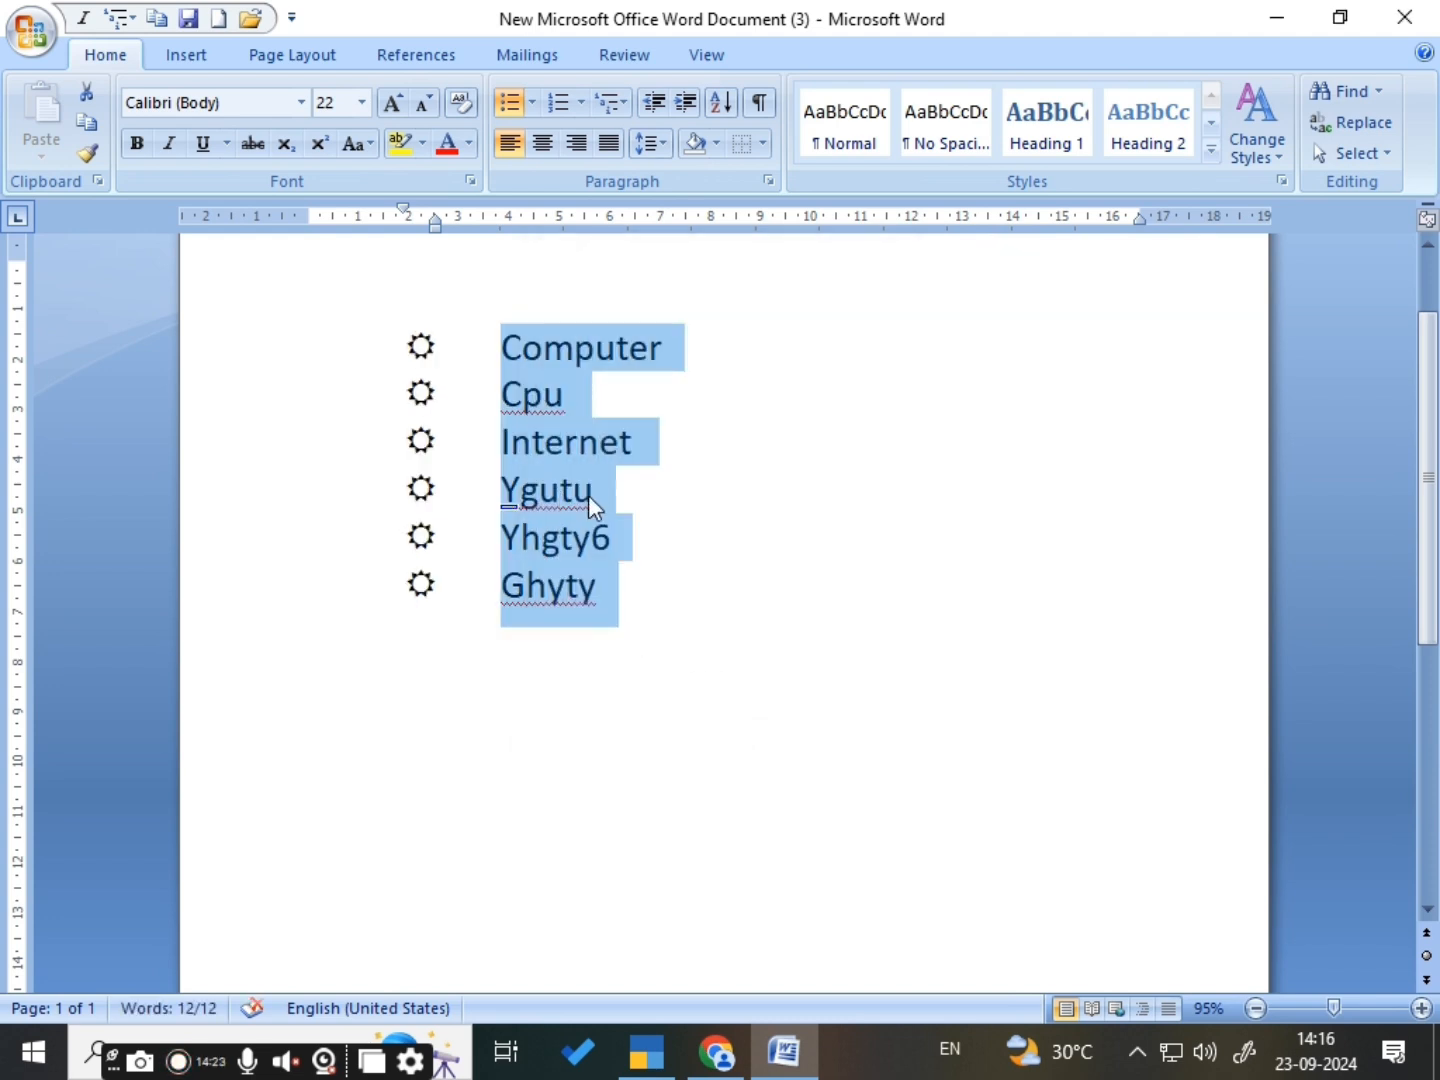
- Change the list level of all six bulleted items to Level 3
click(538, 106)
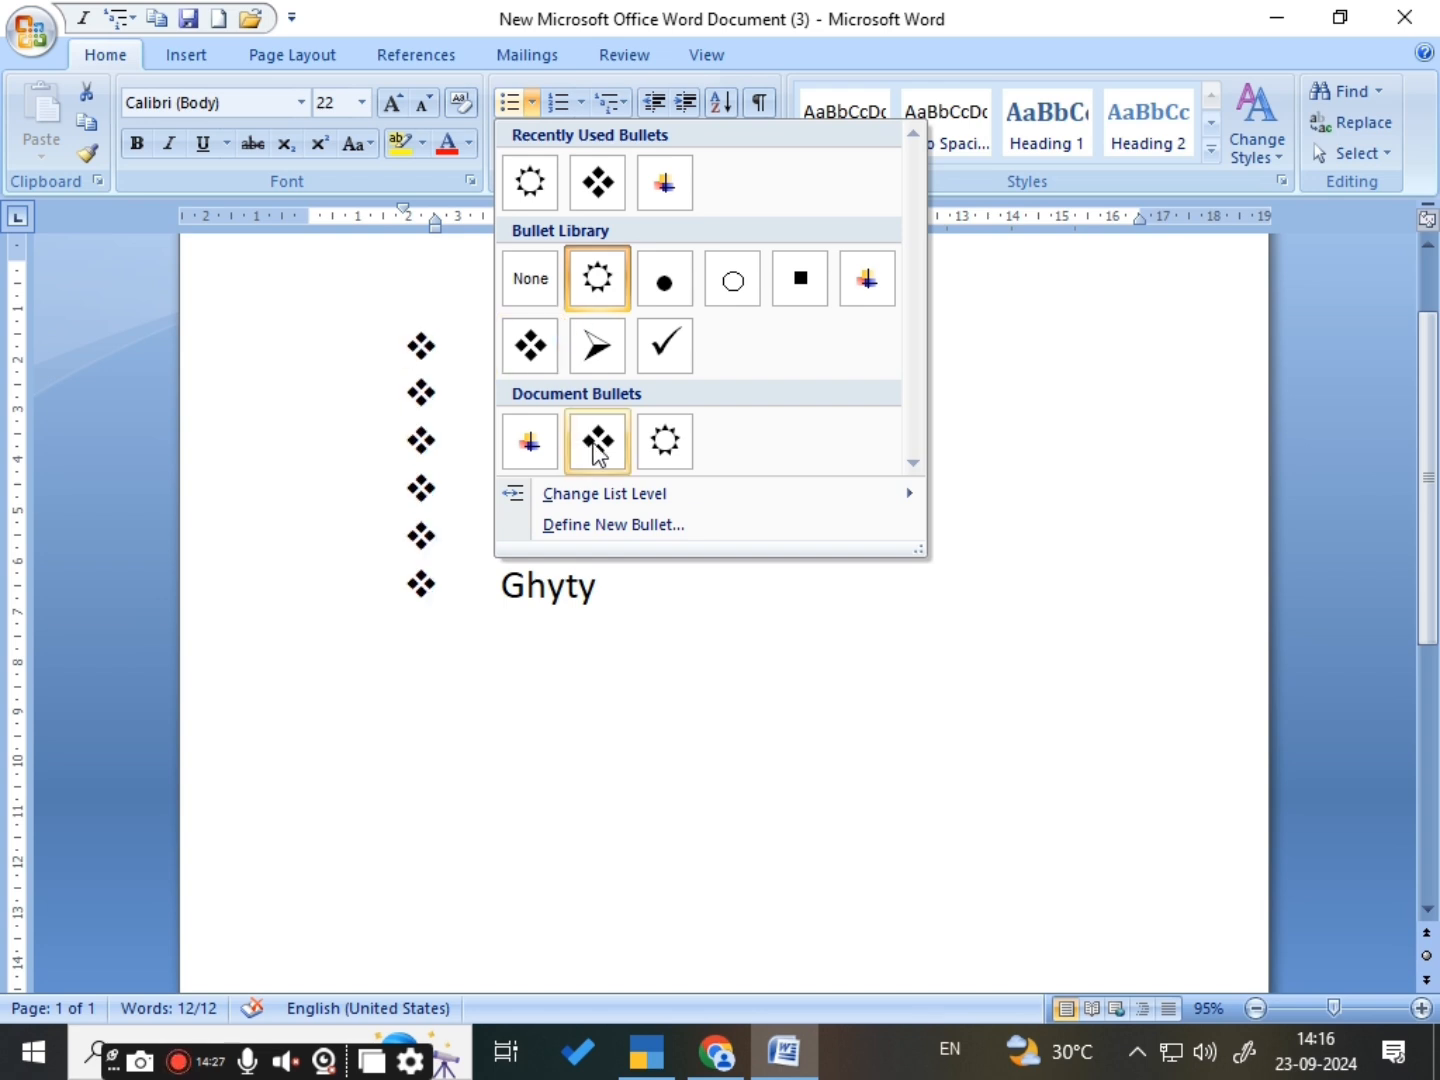
mouse_move(619, 500)
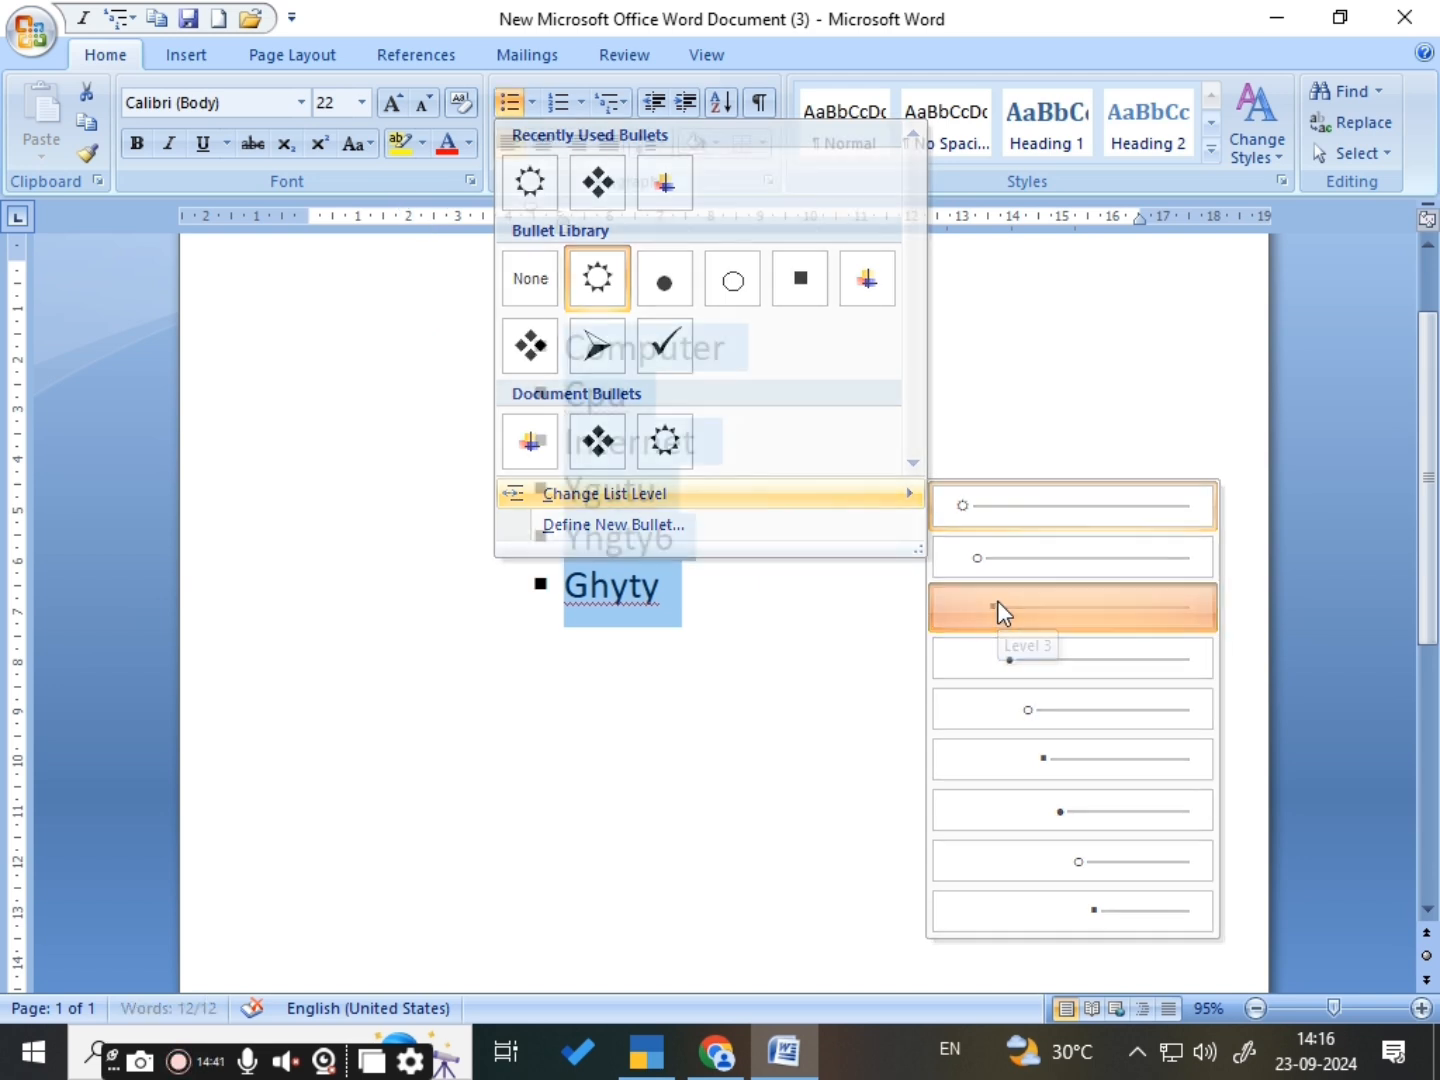
click(998, 607)
- Change the list level of all six bulleted items to Level 5
click(528, 104)
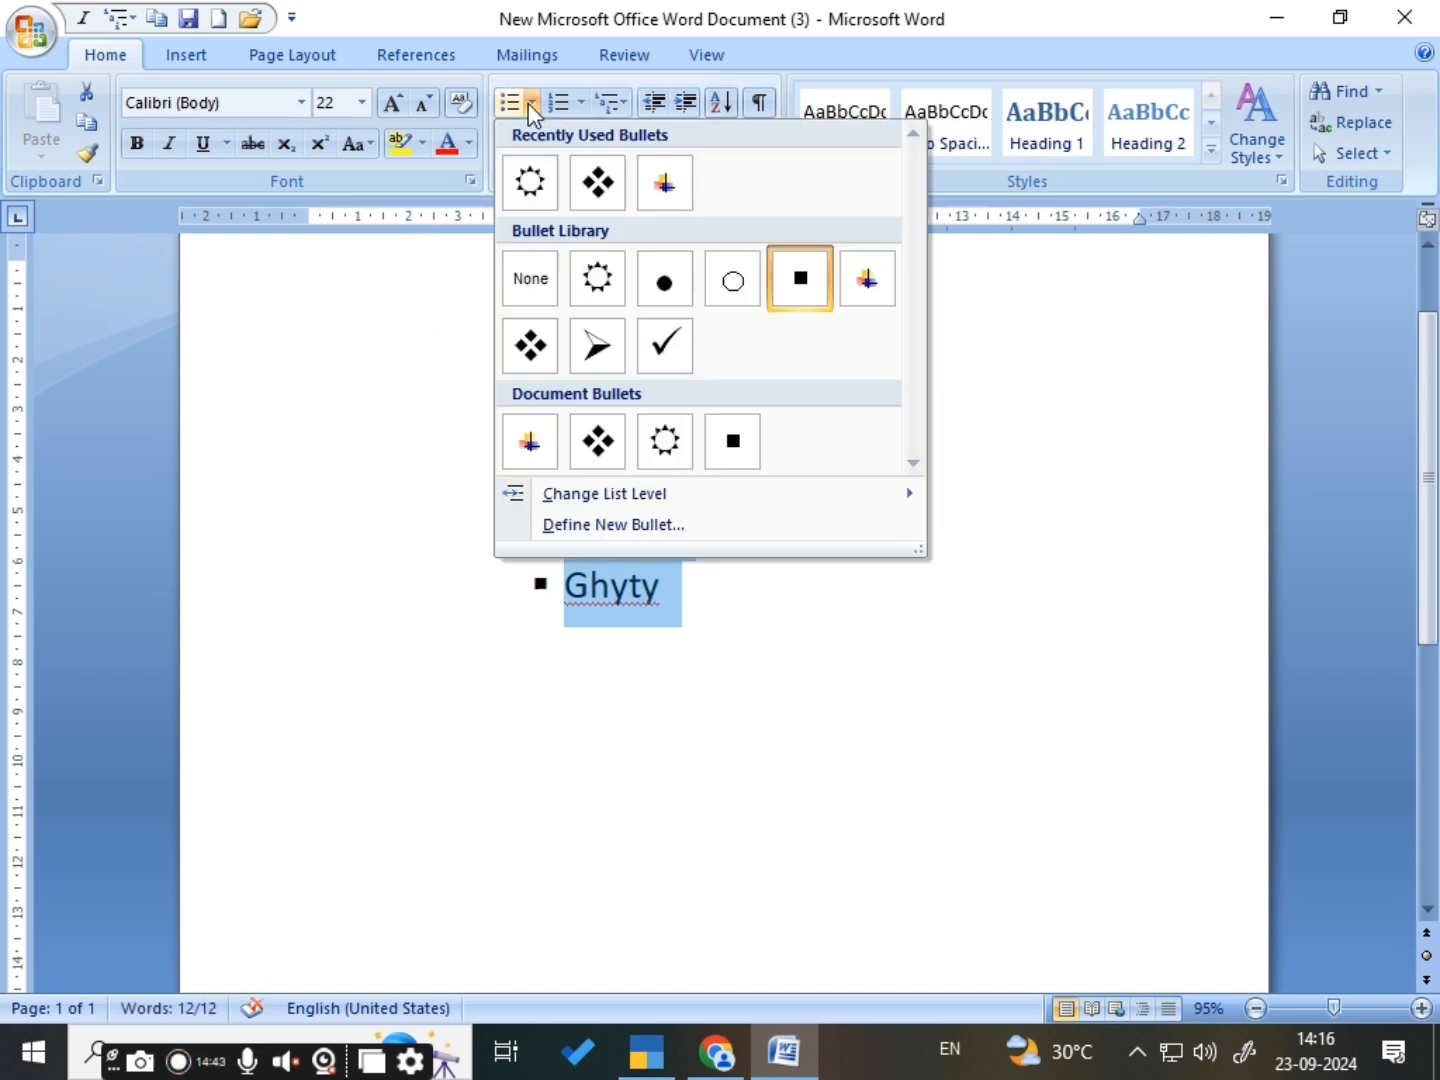
mouse_move(598, 494)
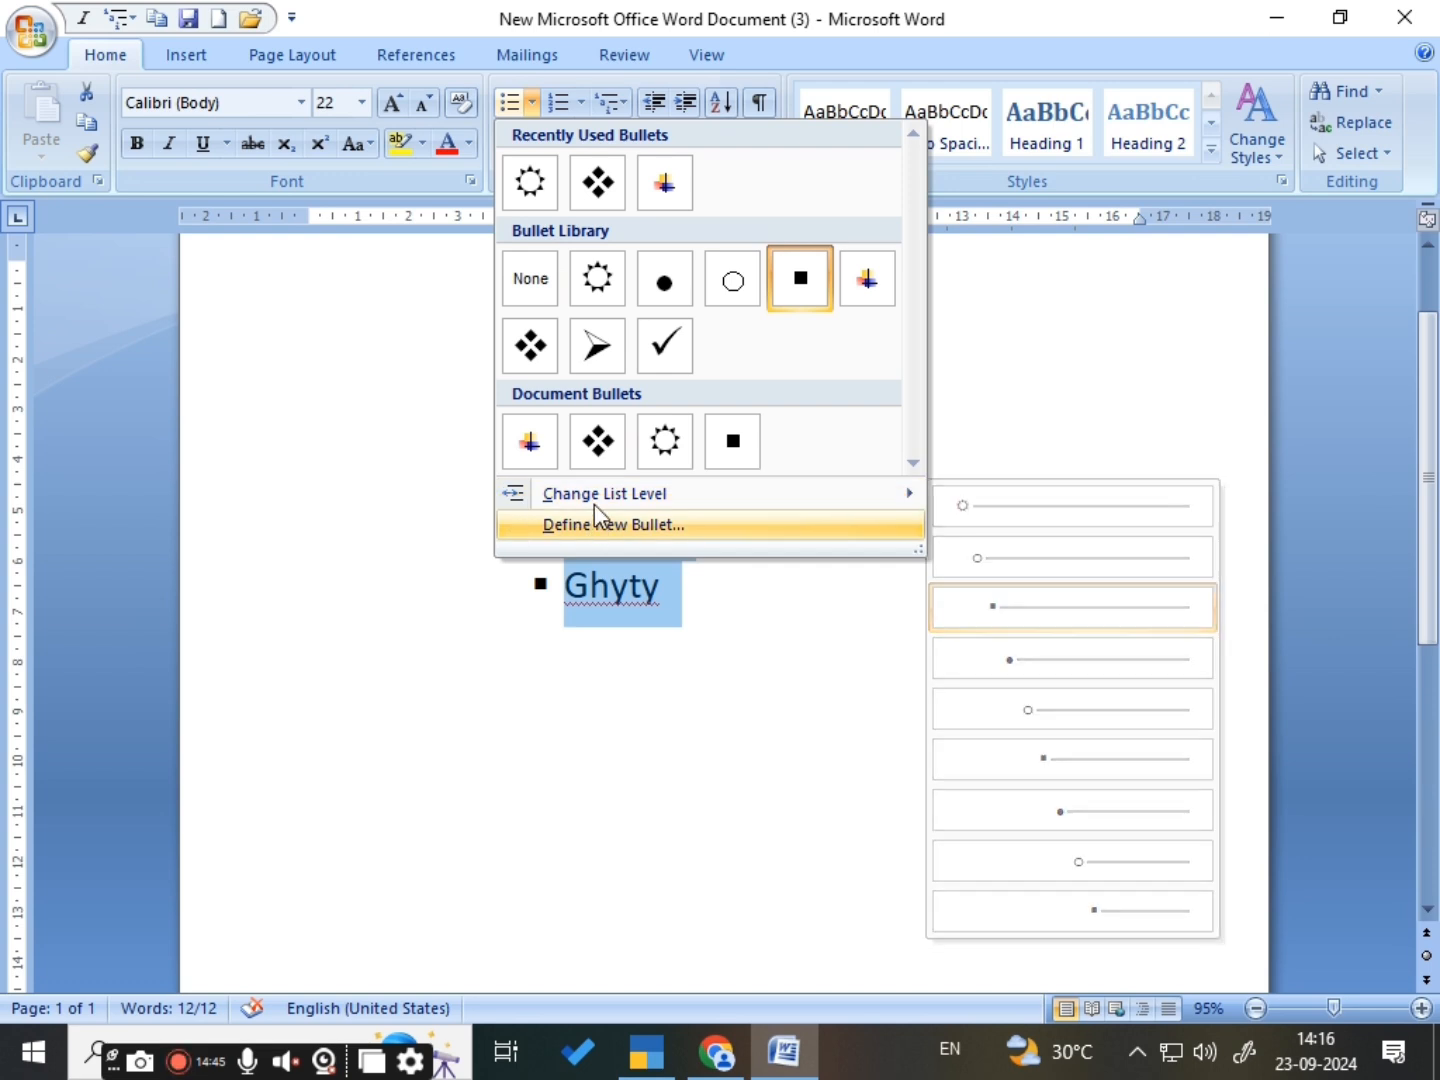
click(1047, 715)
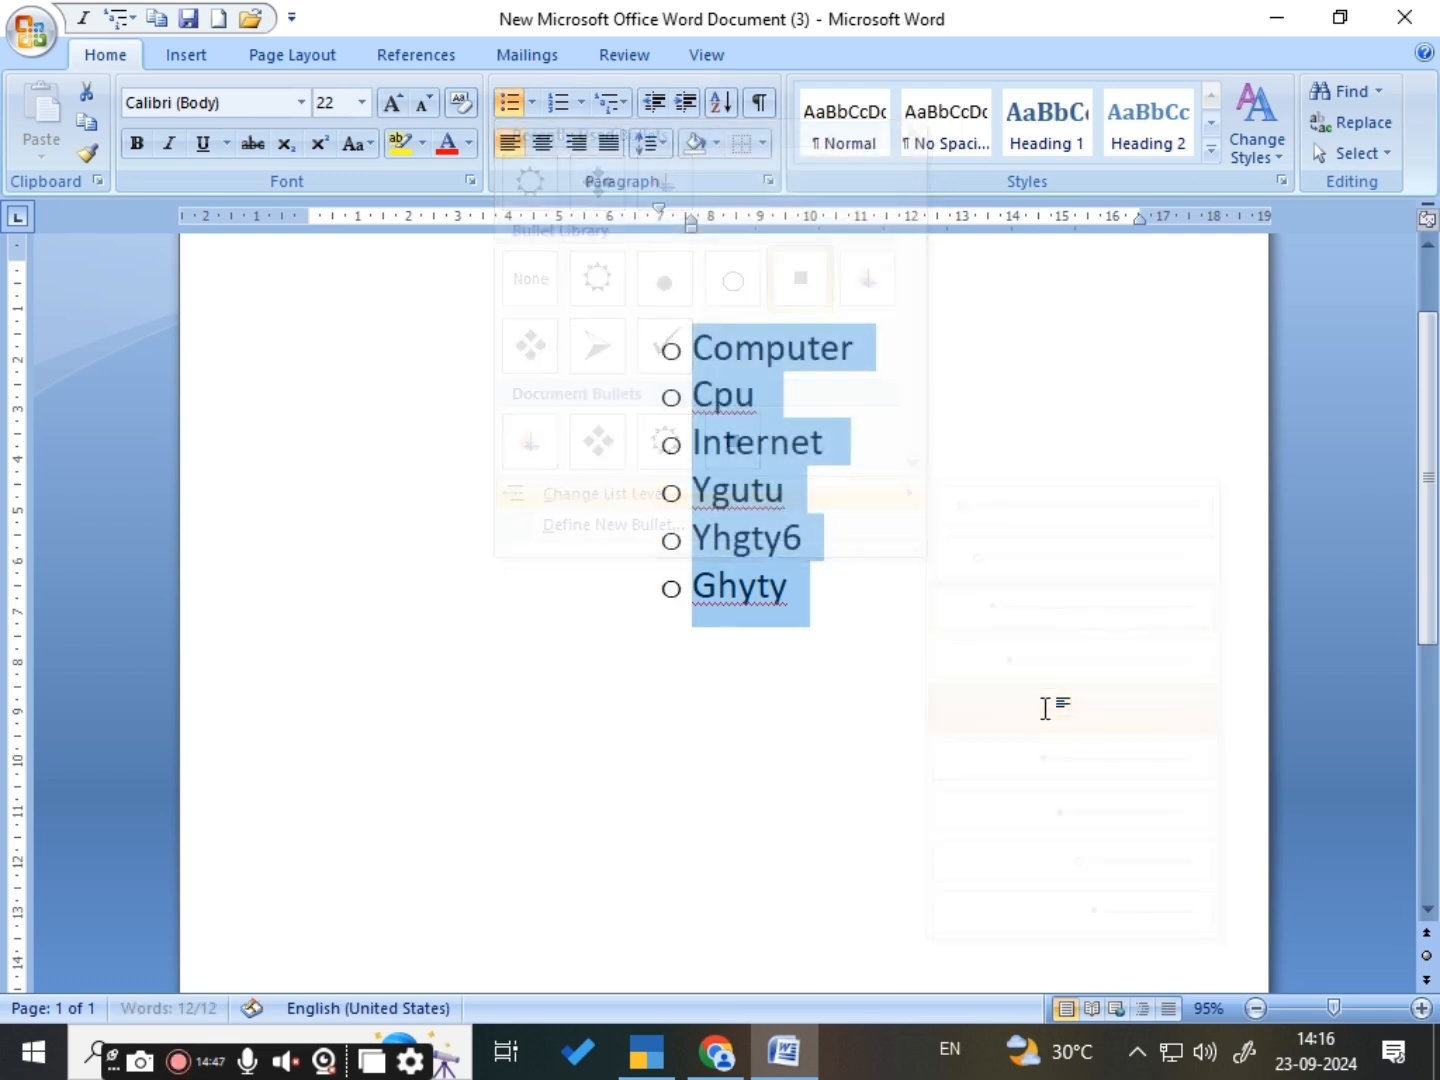
click(526, 101)
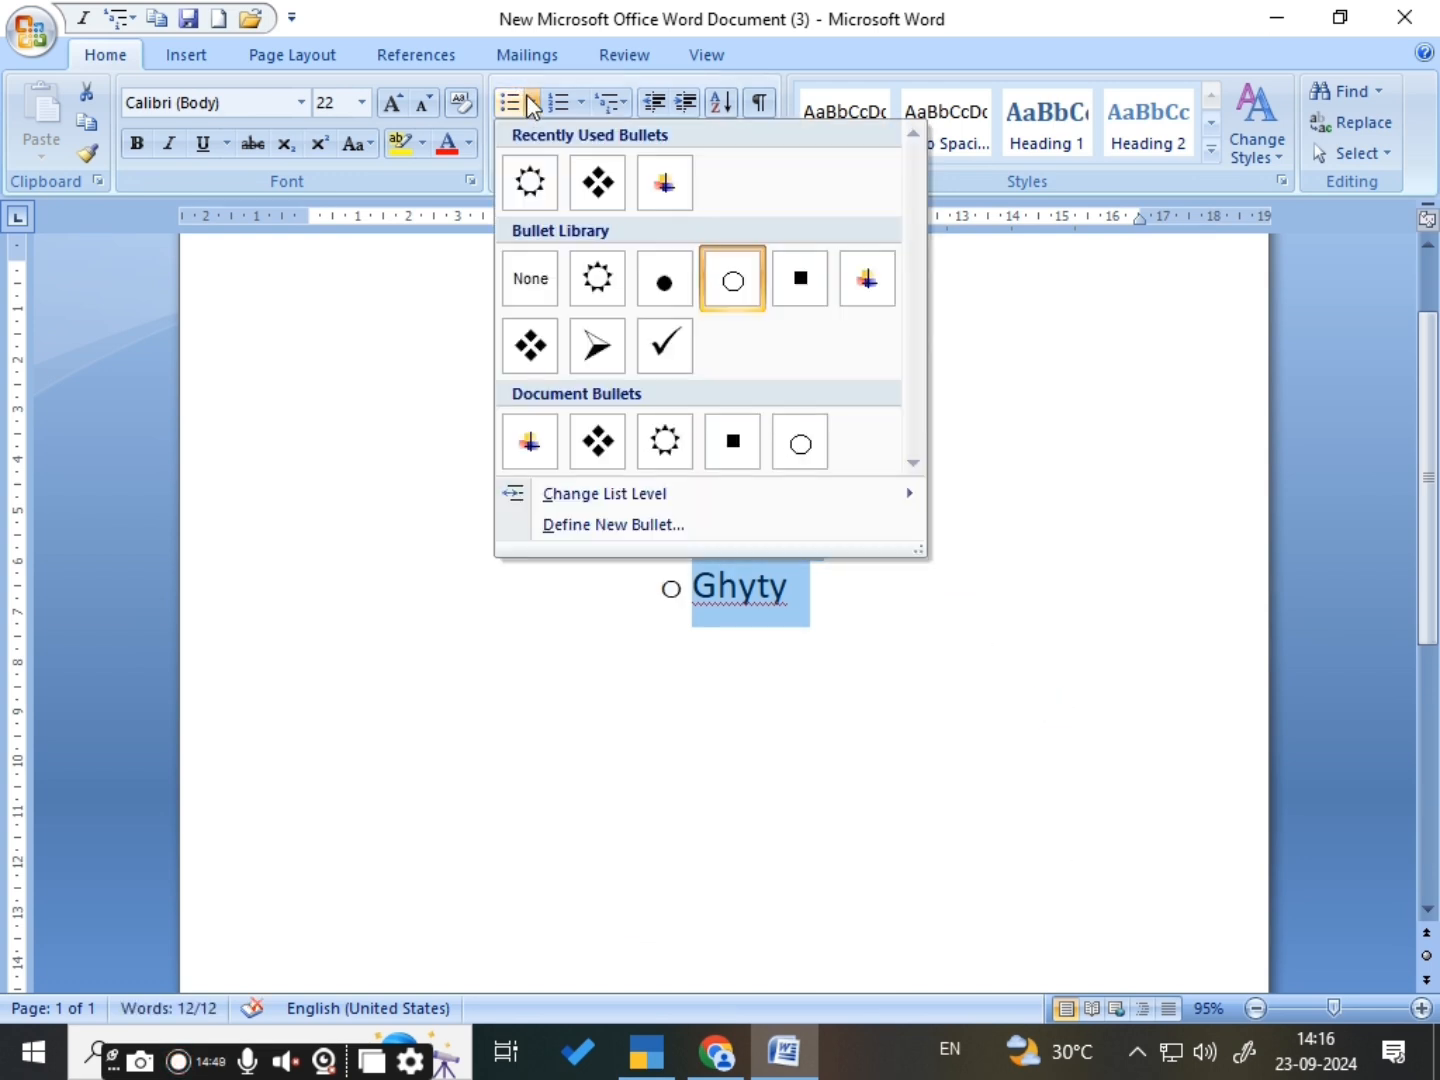
click(813, 729)
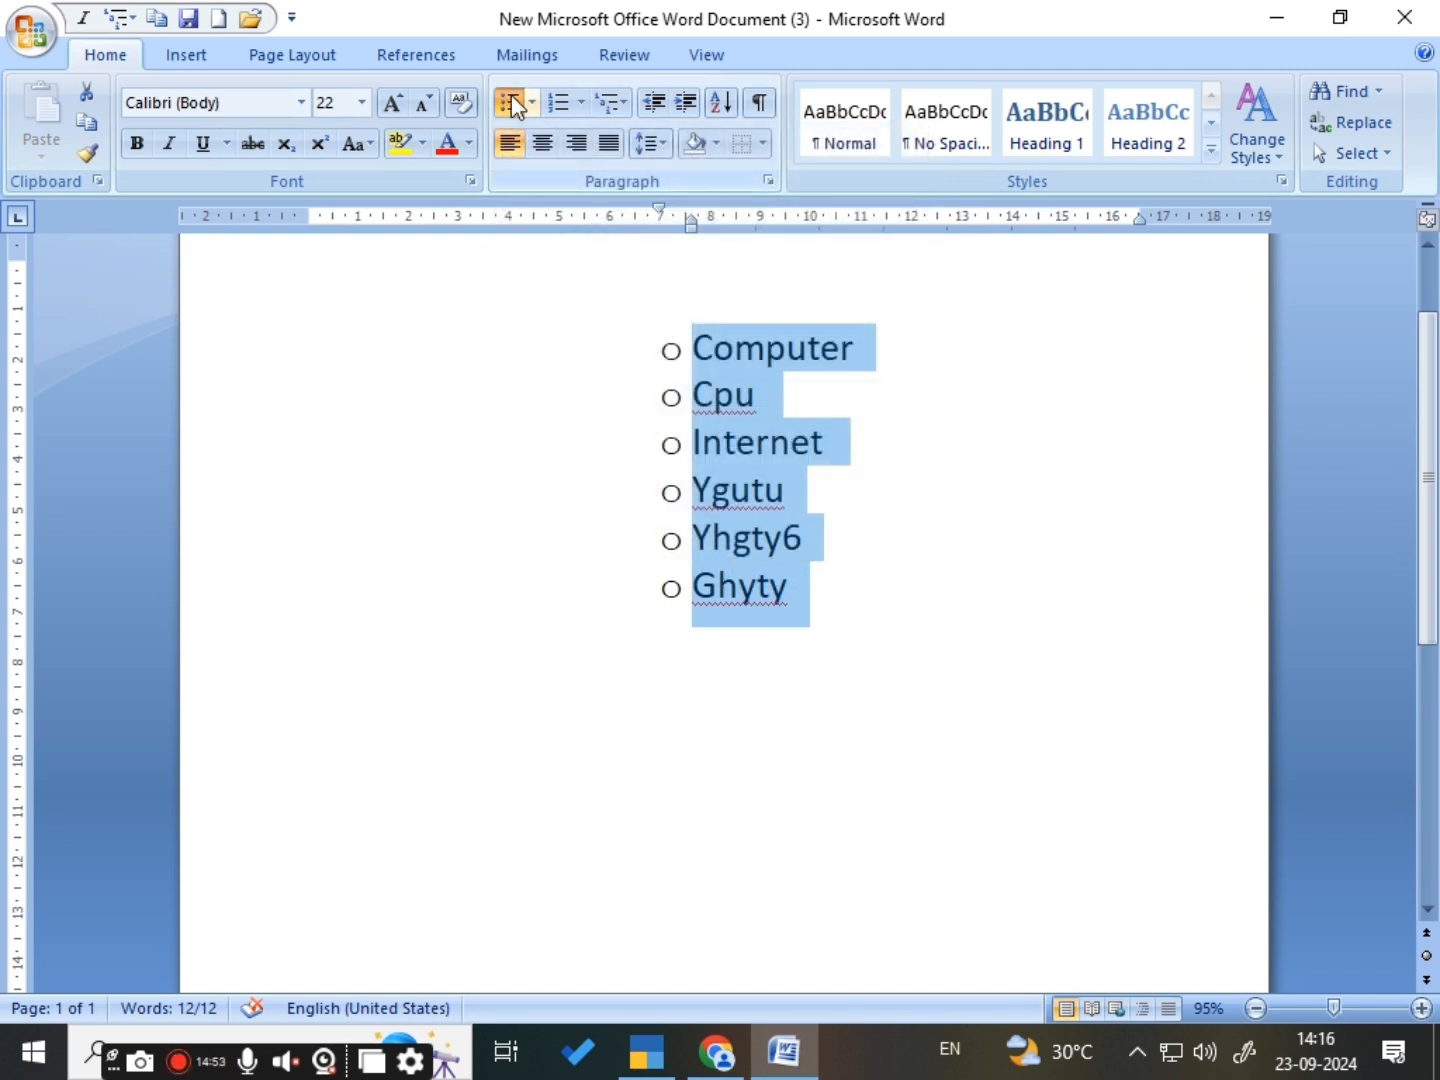
- Convert the bulleted items to a numbered list in the 1. 2. 3. format and switch it to 1) 2) 3)
click(580, 102)
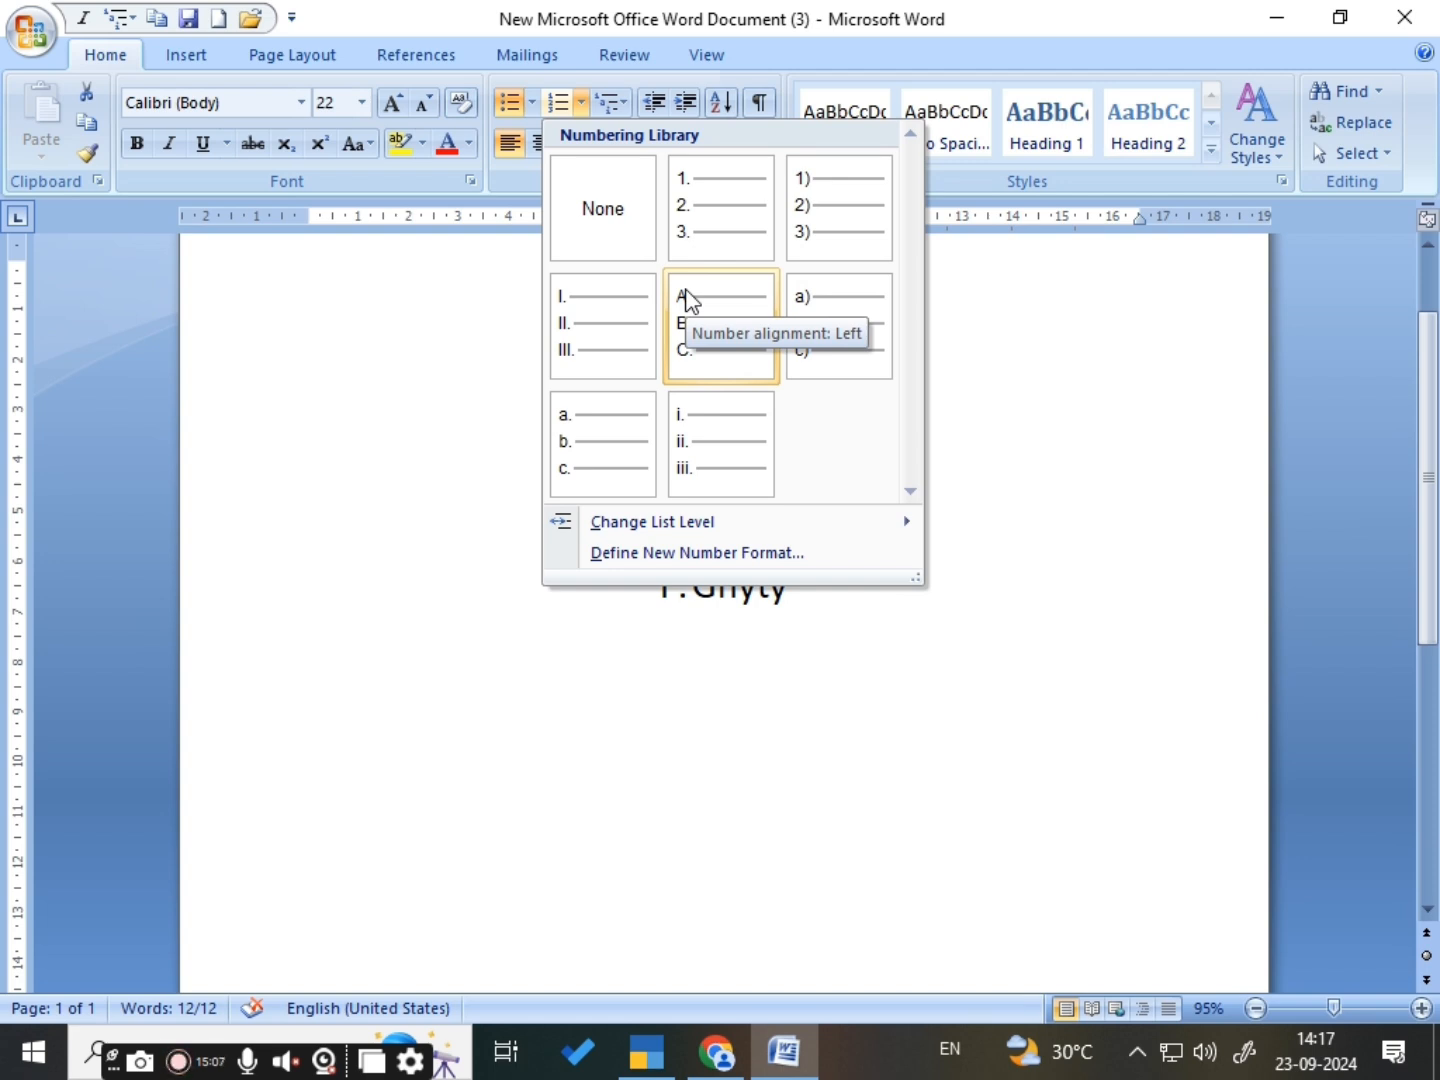
click(708, 233)
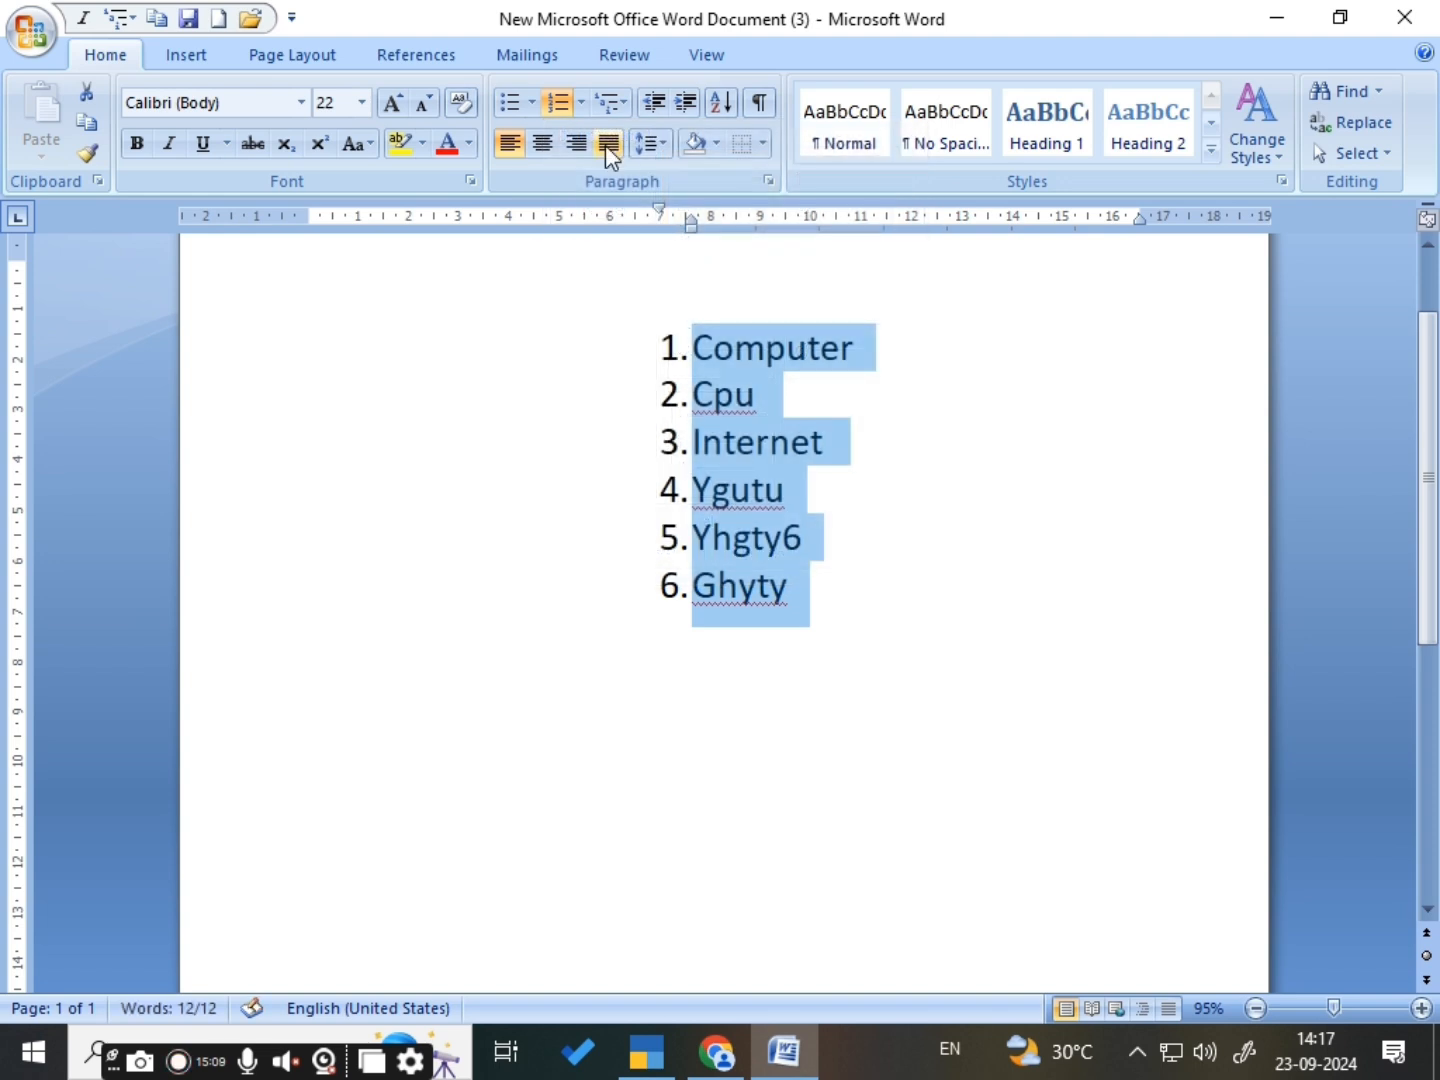
click(584, 102)
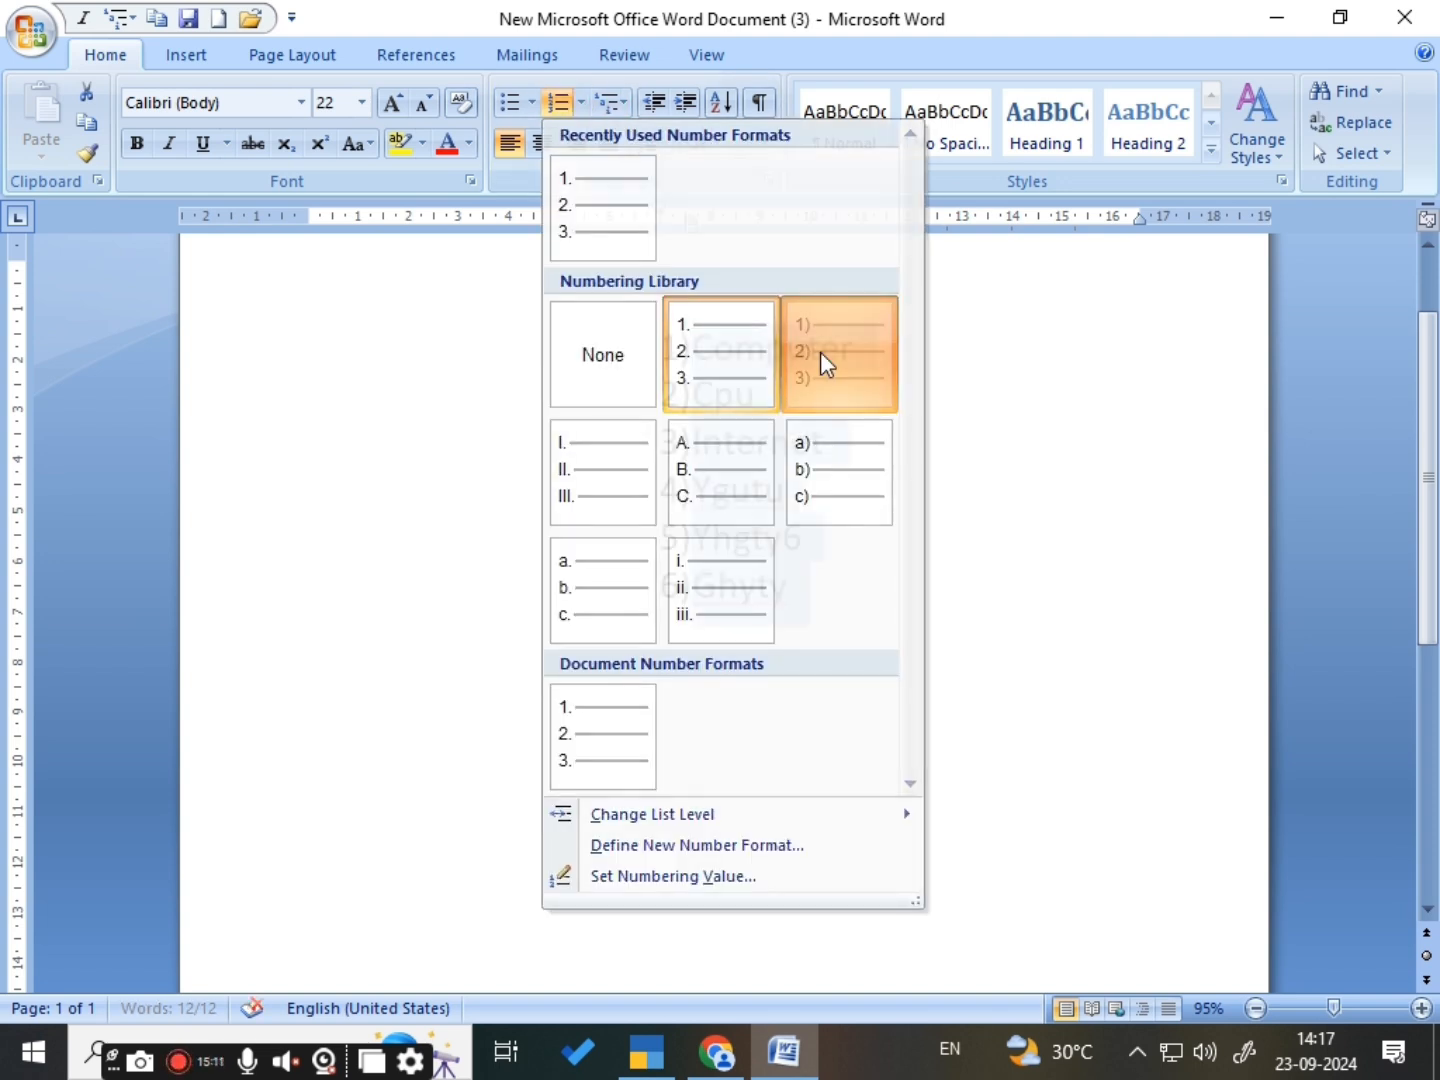
click(820, 351)
- Change the list level of all six numbered items to Level 2
click(581, 102)
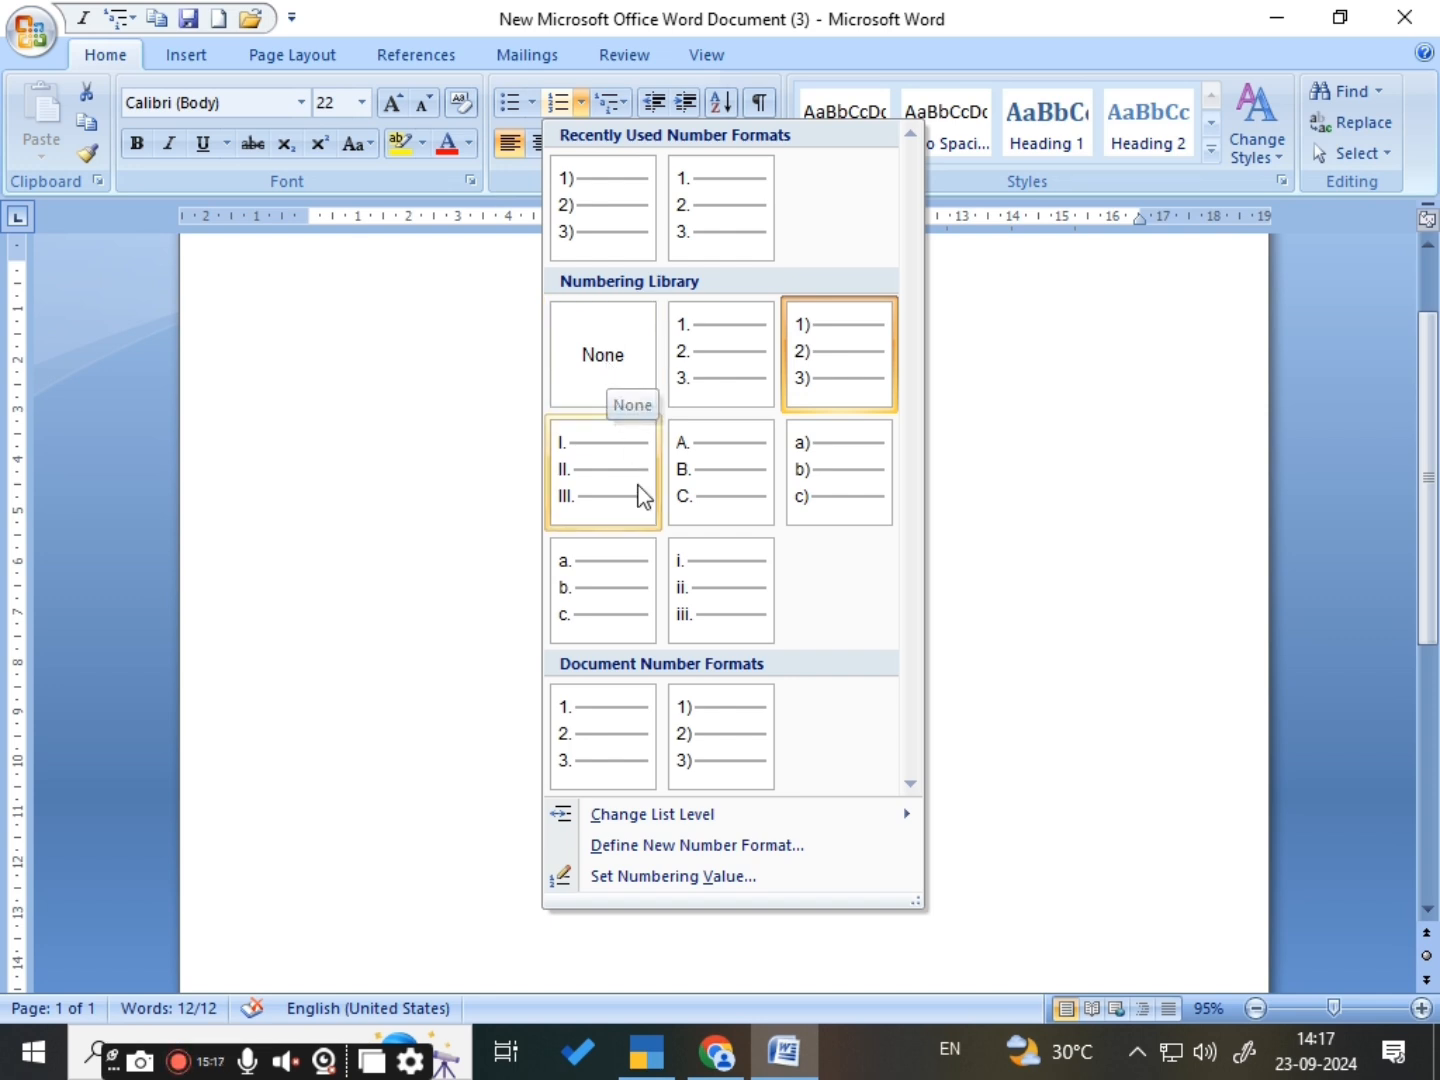
mouse_move(690, 817)
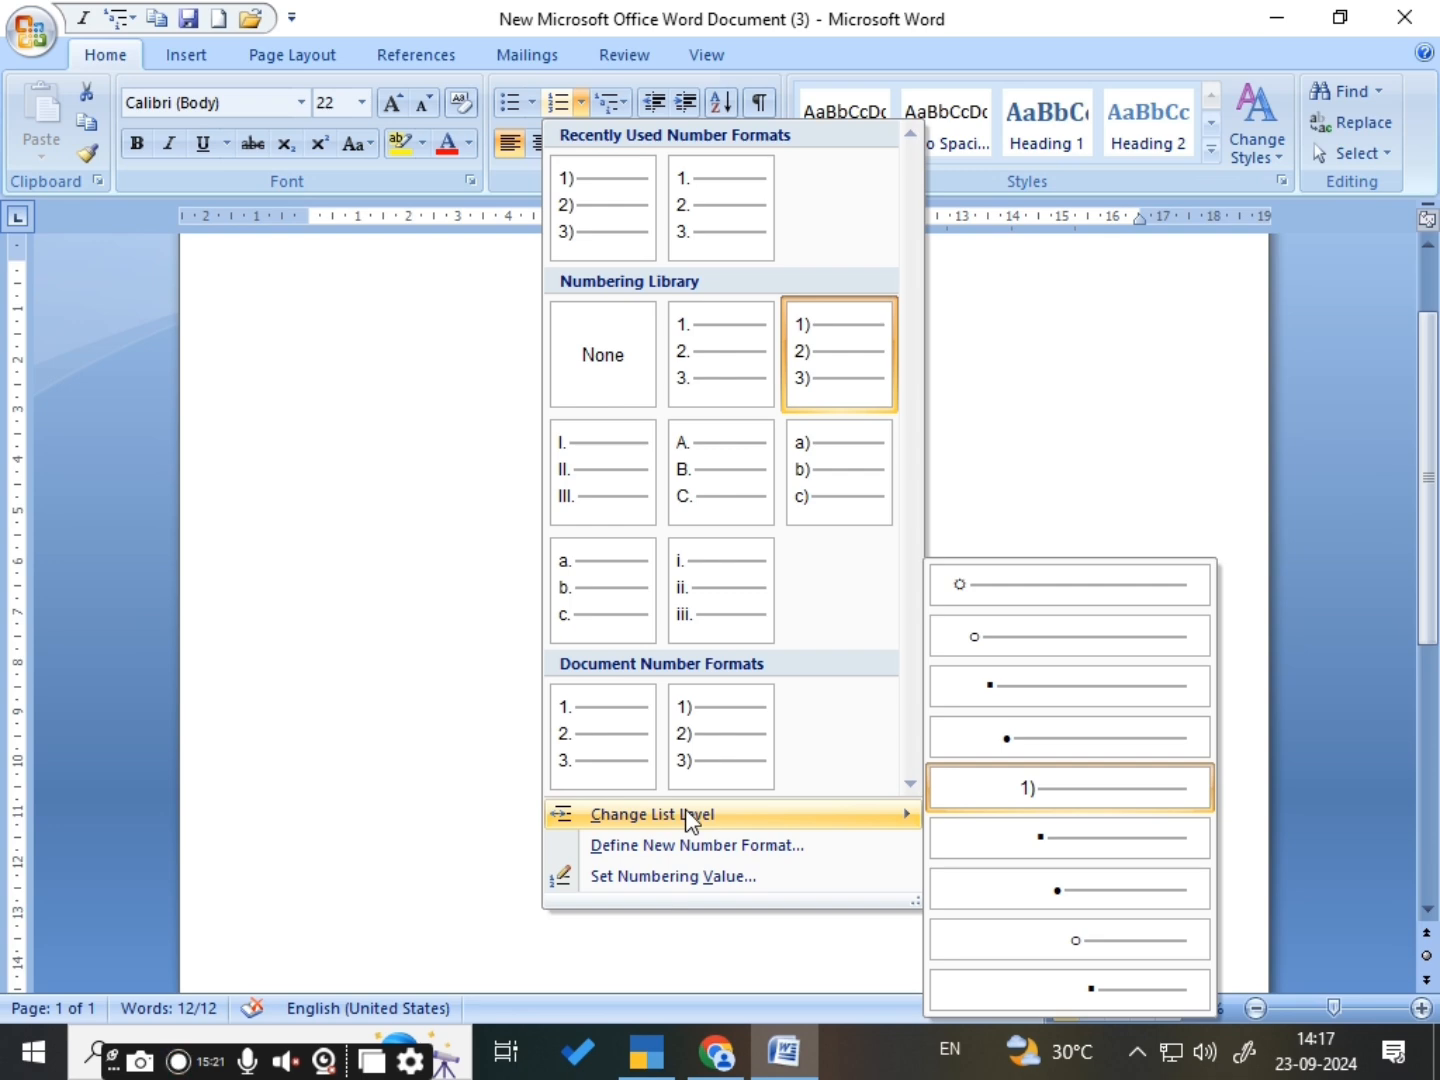
click(1028, 640)
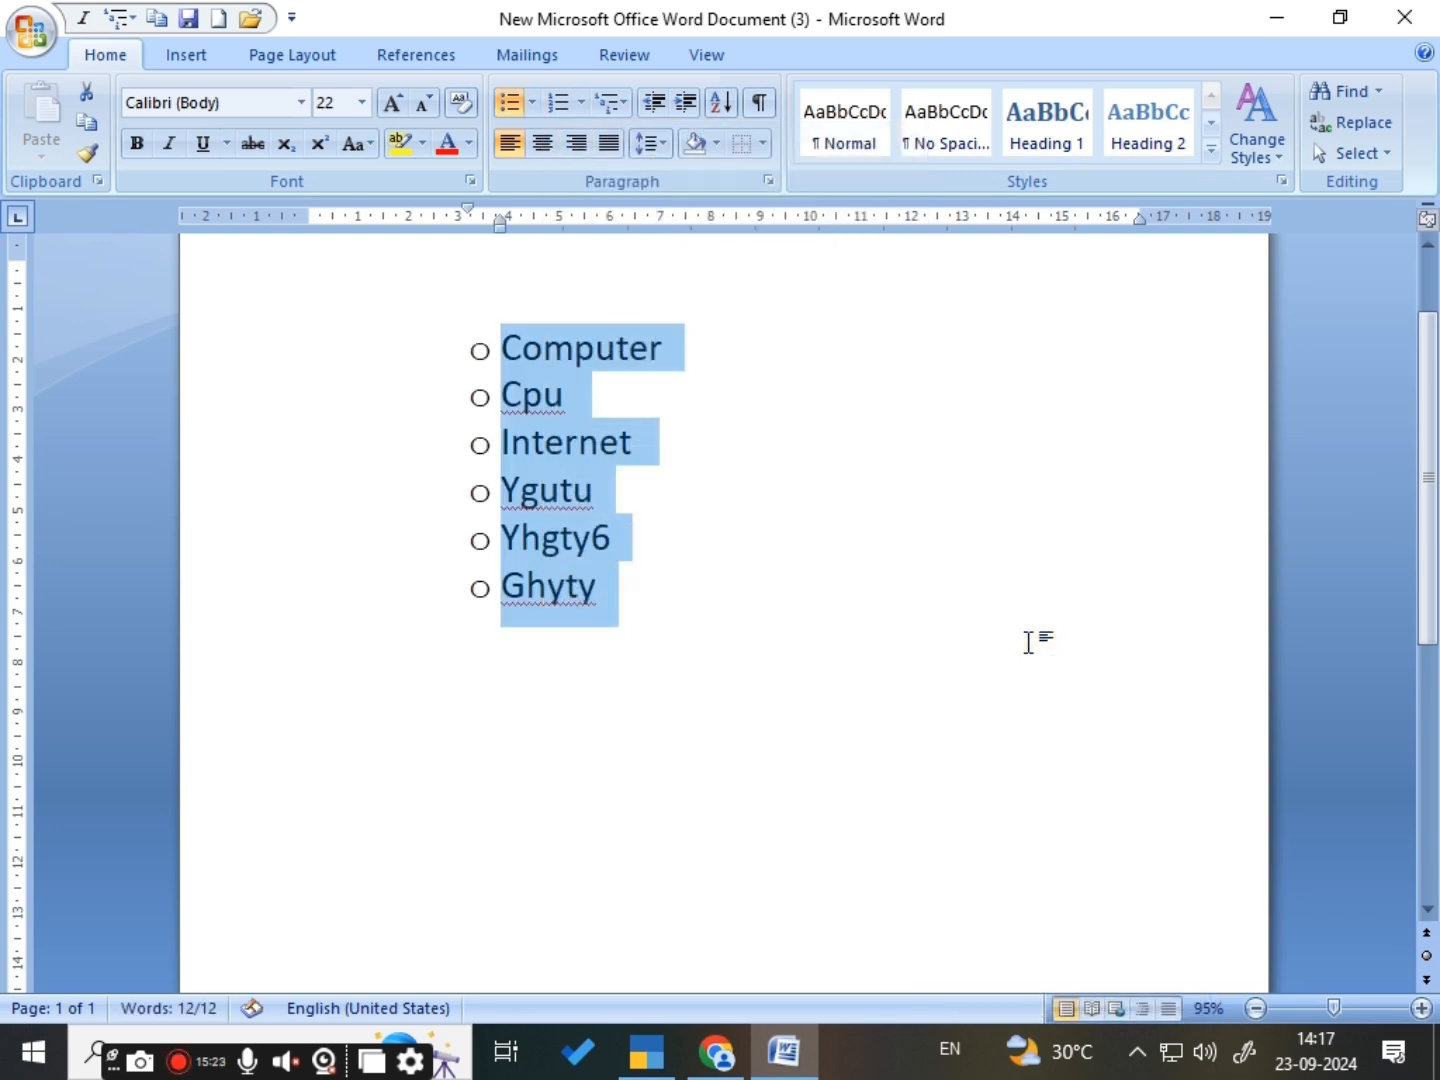
- Number the six list items in the 1. 2. 3. format and add an empty numbered item after Ghyty
click(580, 102)
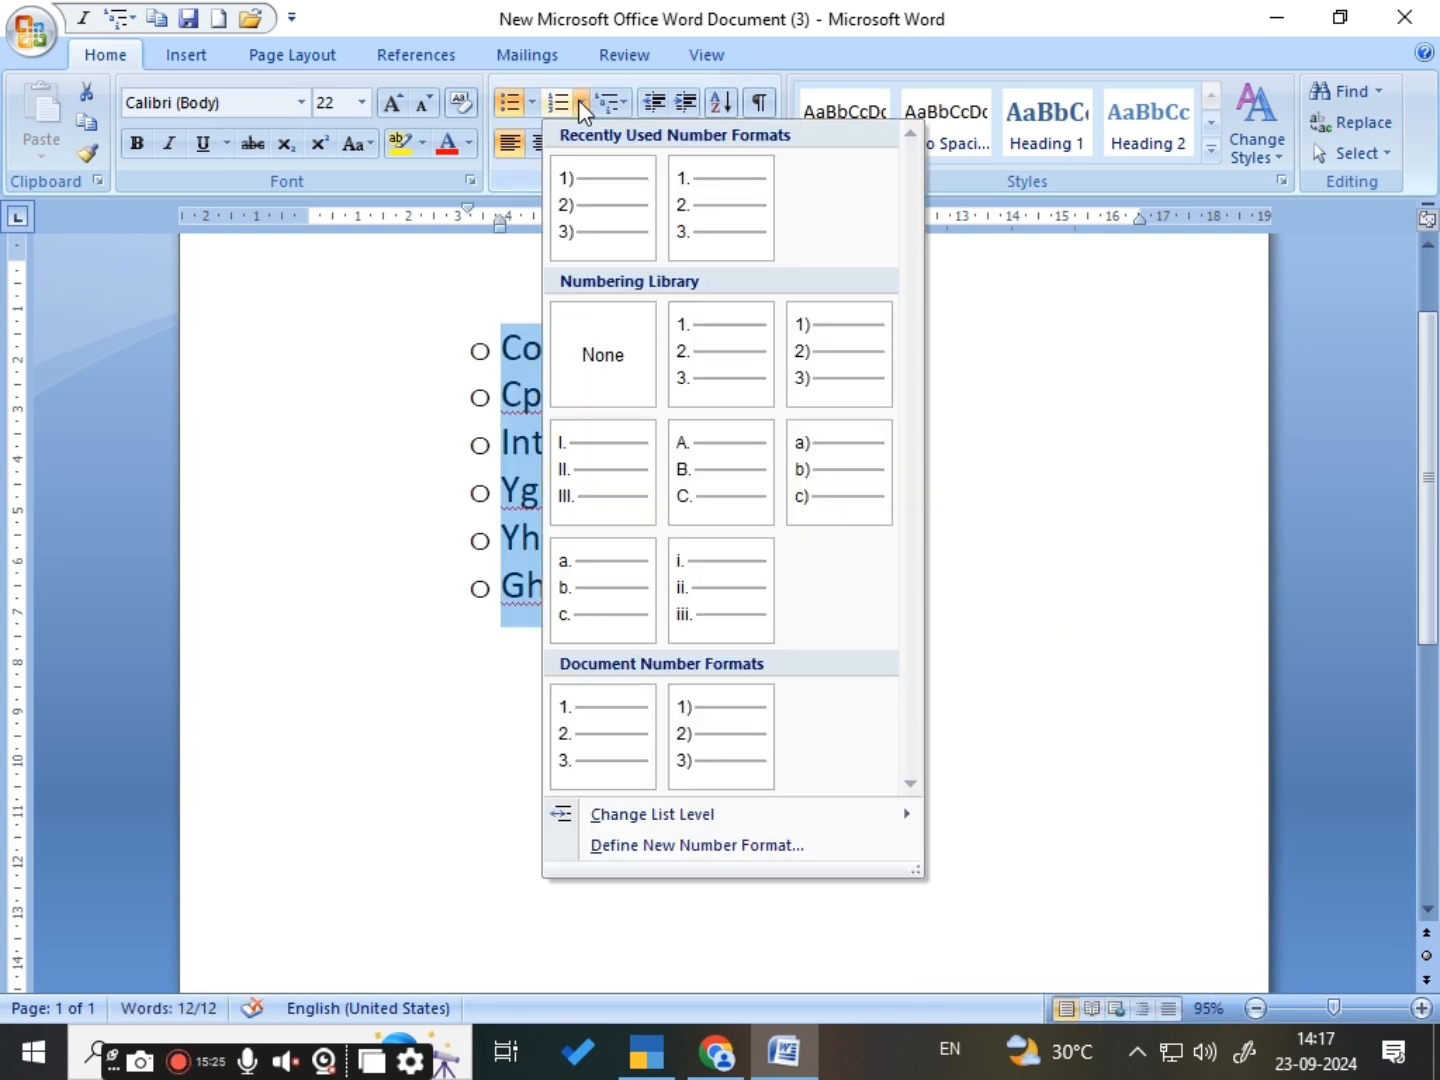
mouse_move(742, 810)
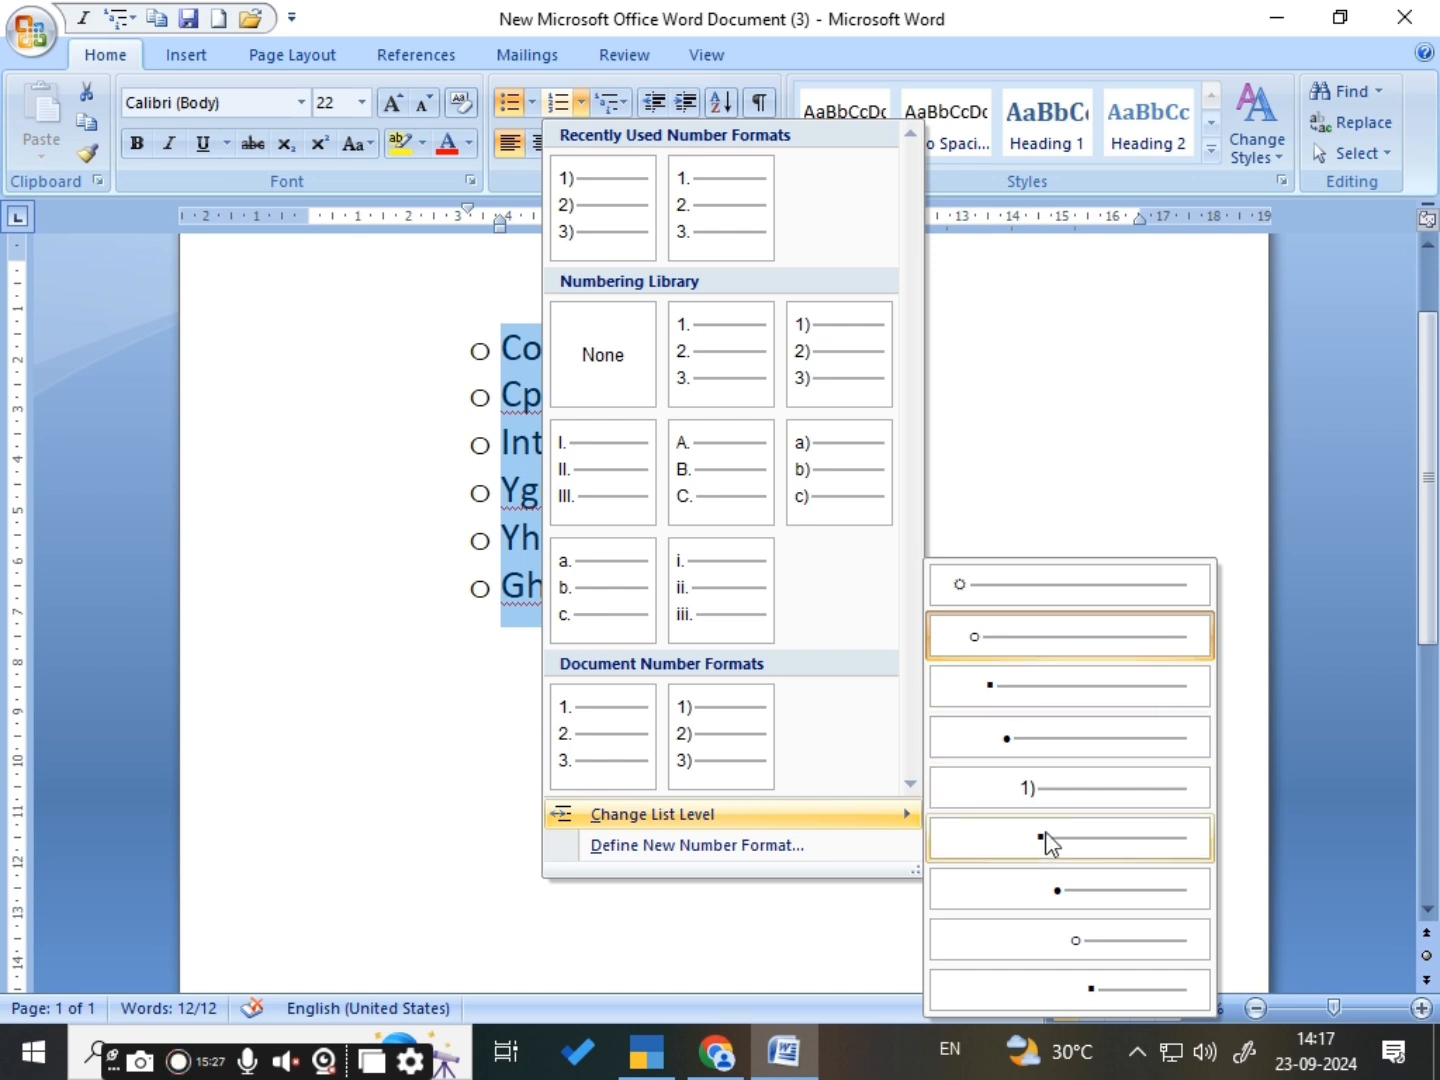
click(692, 367)
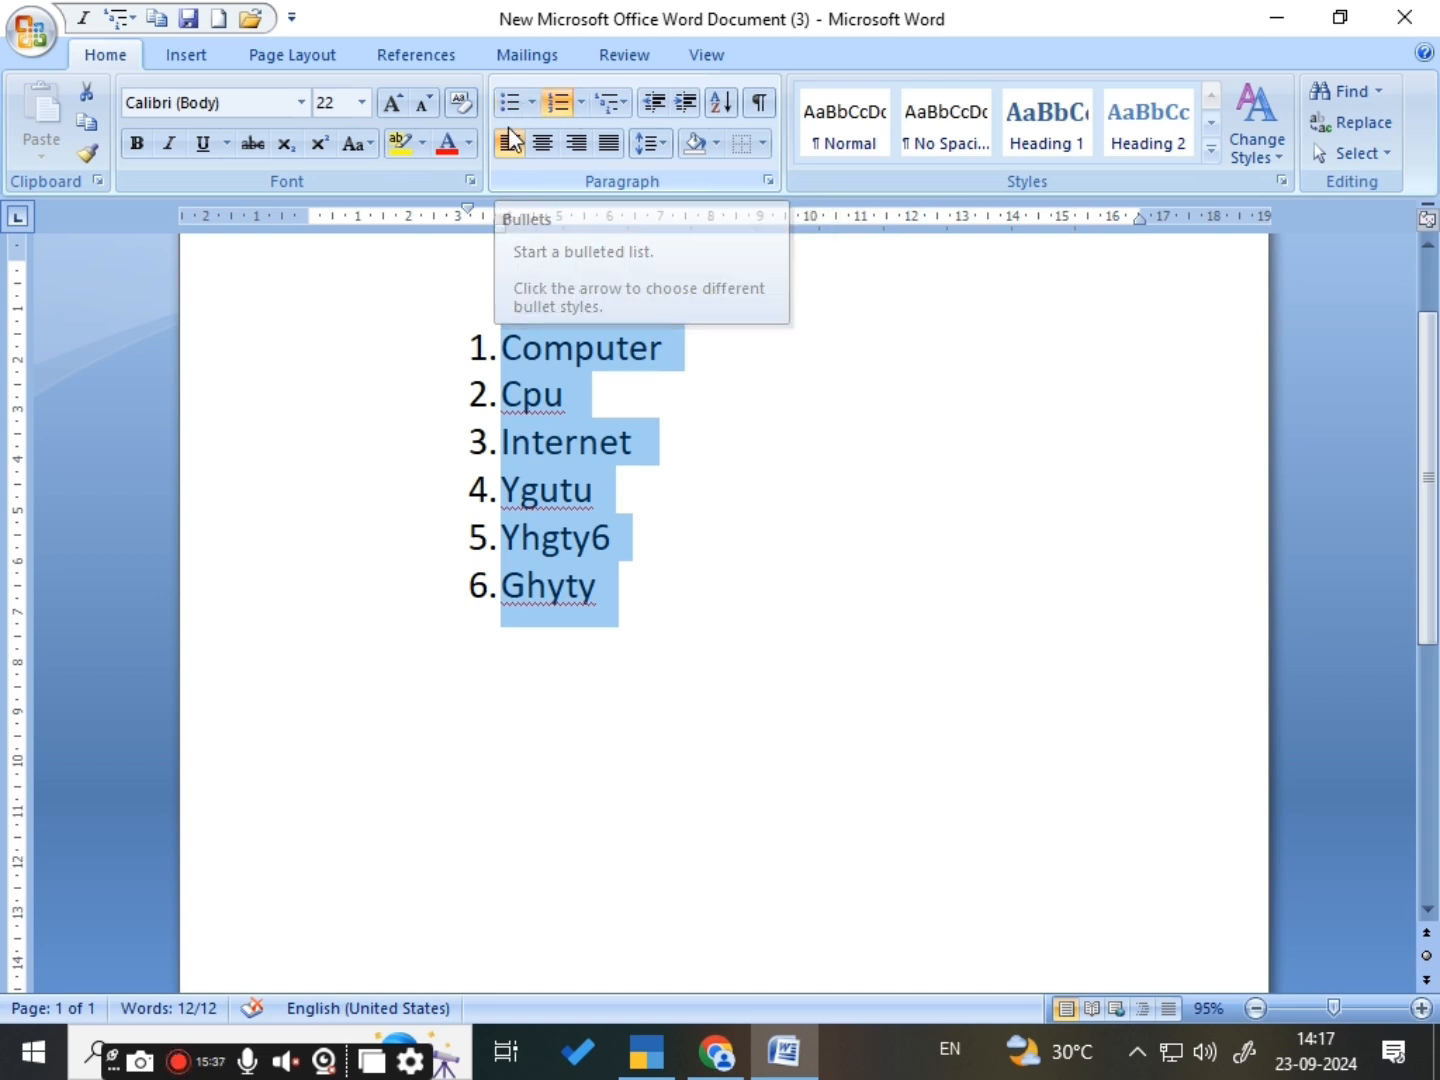
click(654, 495)
click(626, 600)
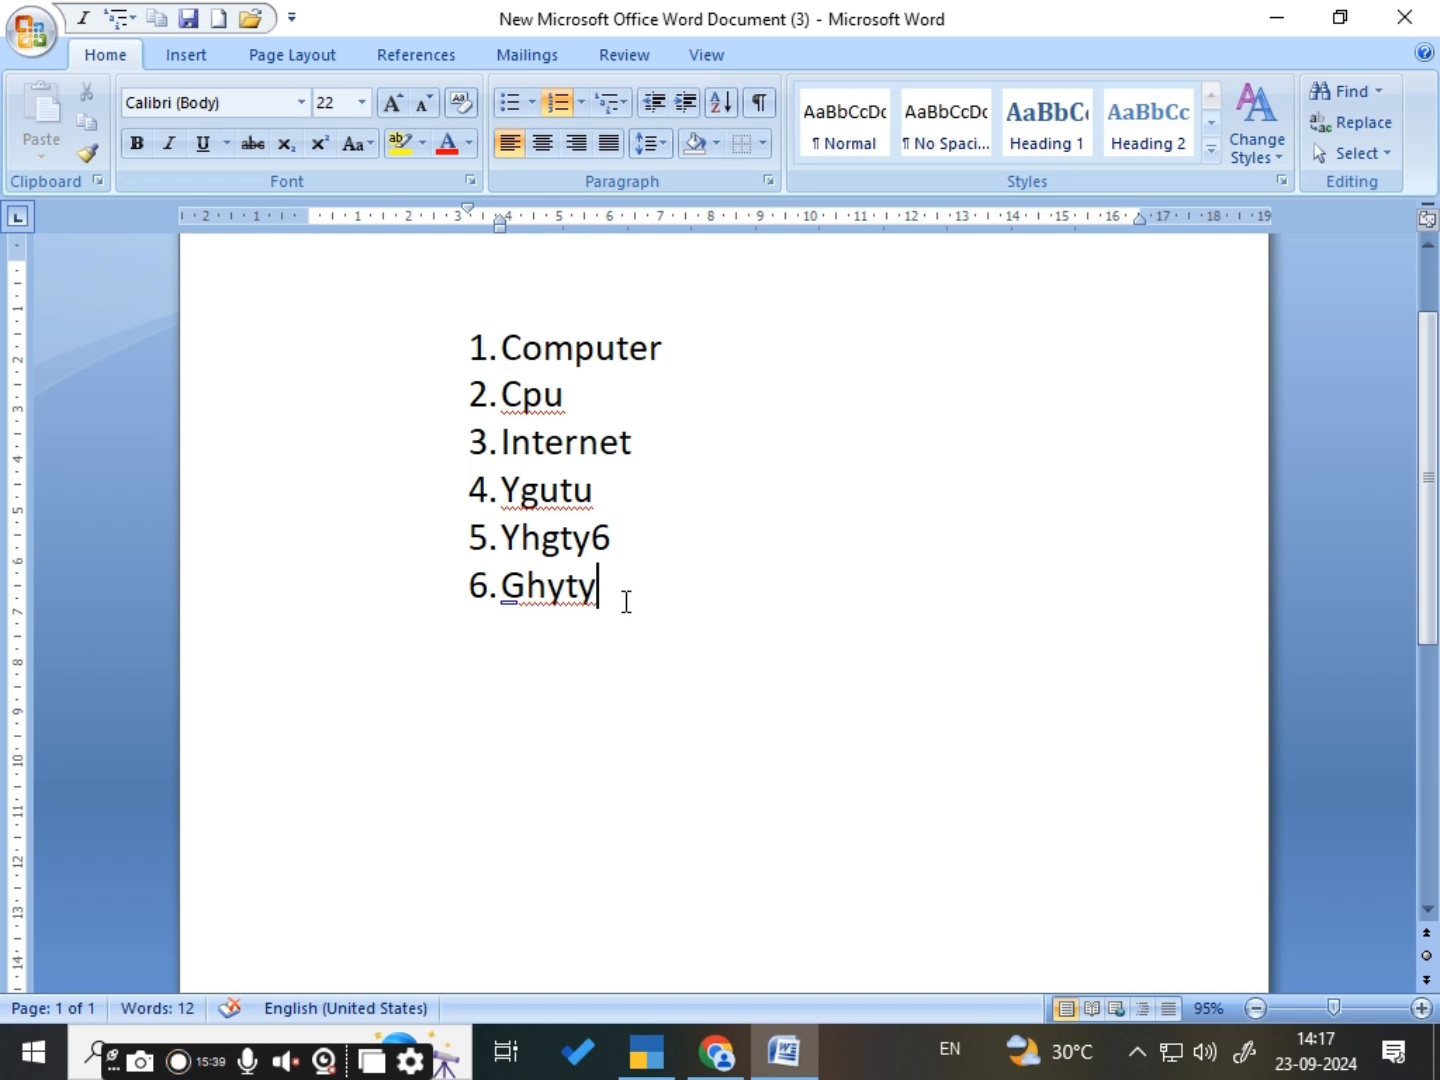
key(Return)
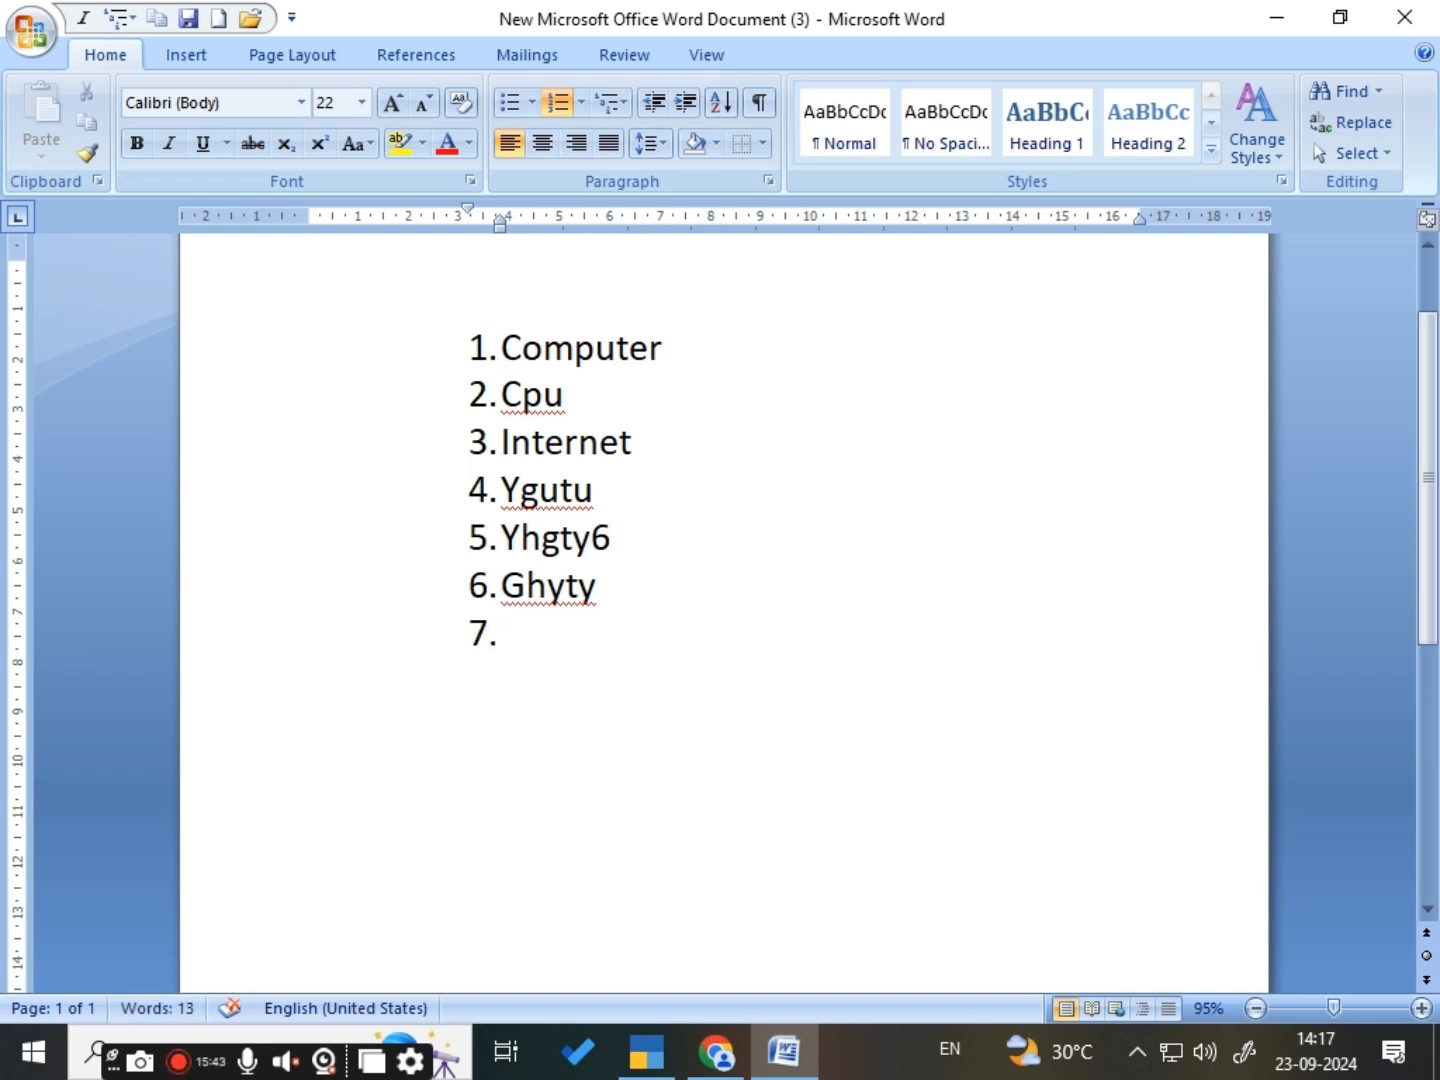
key(ctrl+a)
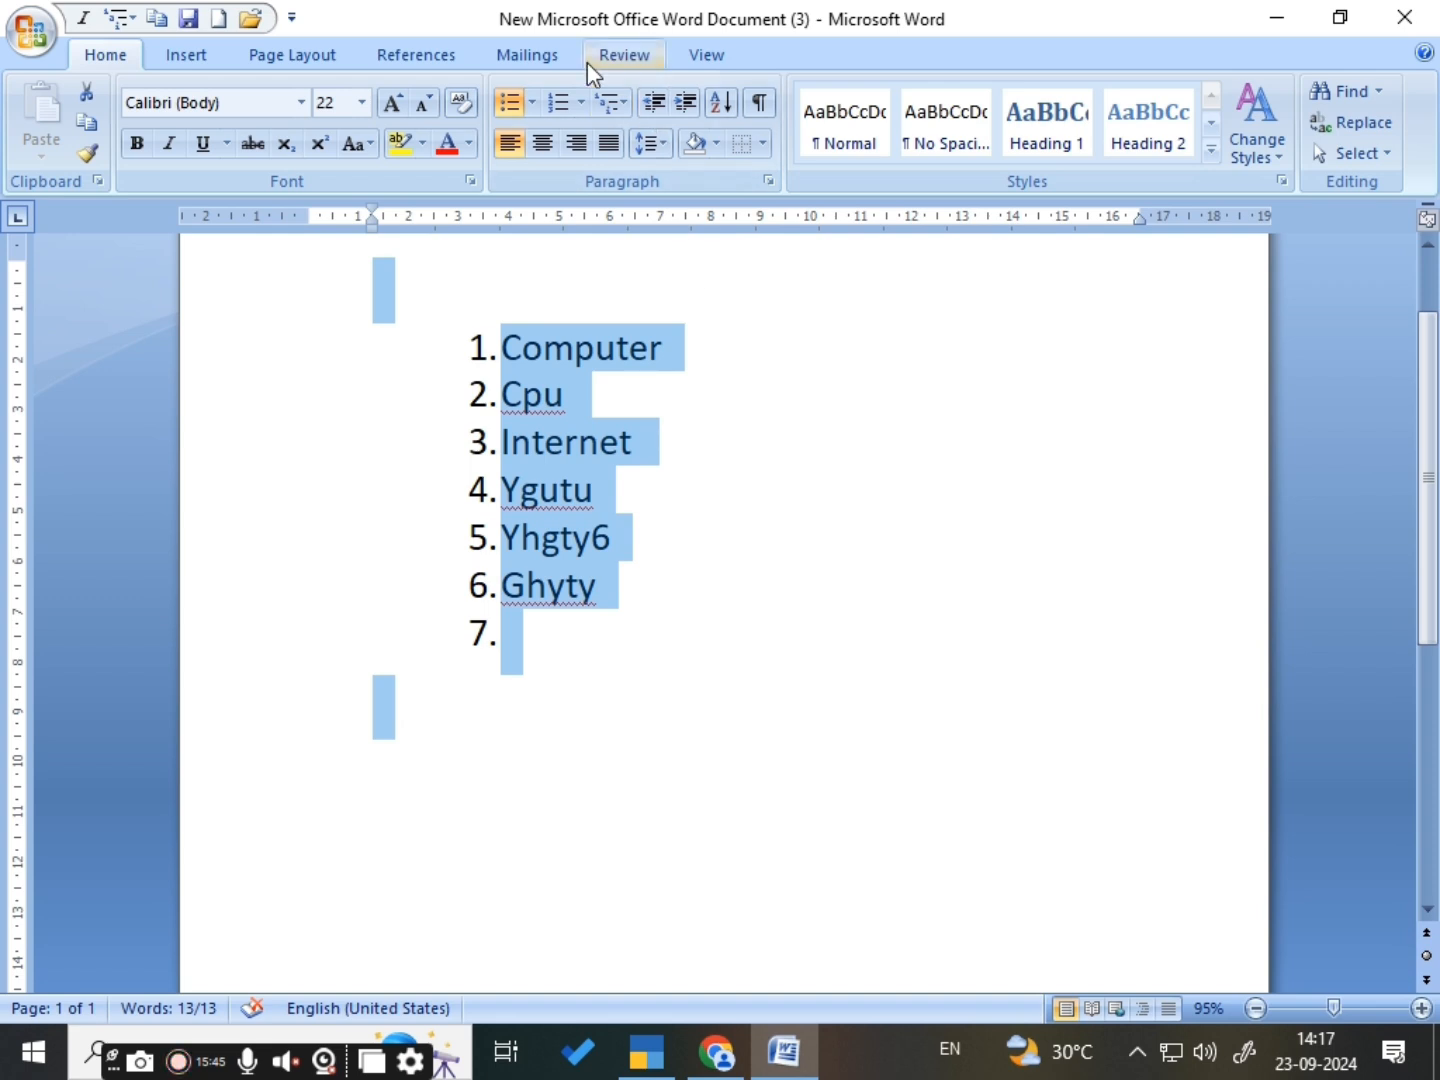
click(581, 102)
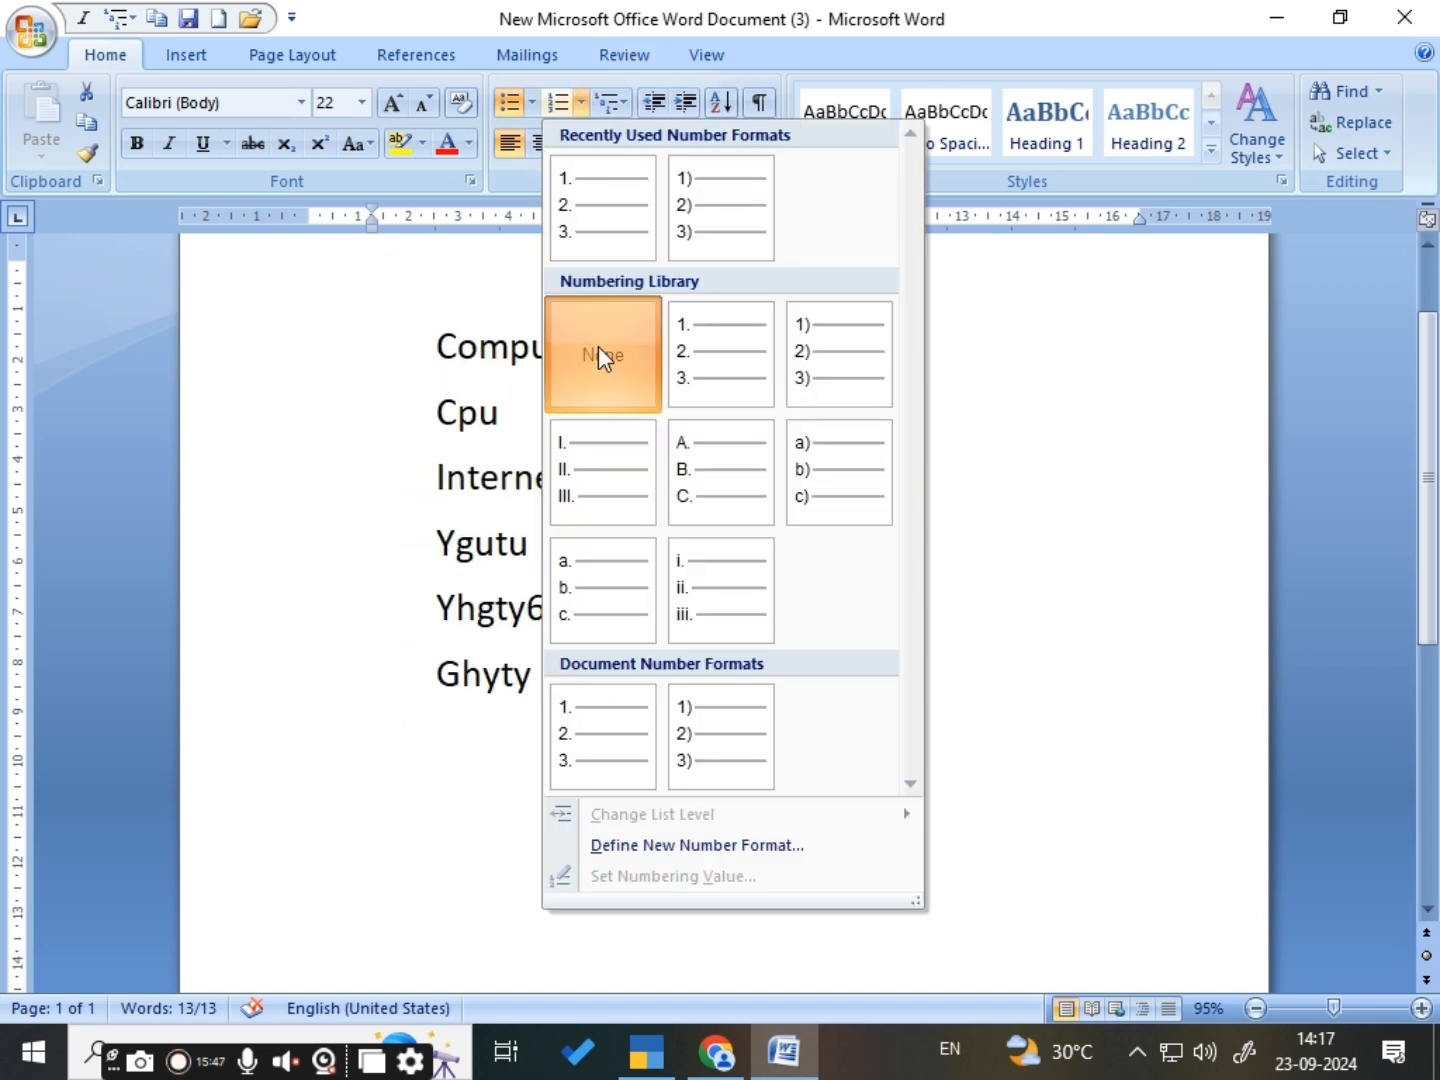
key(Escape)
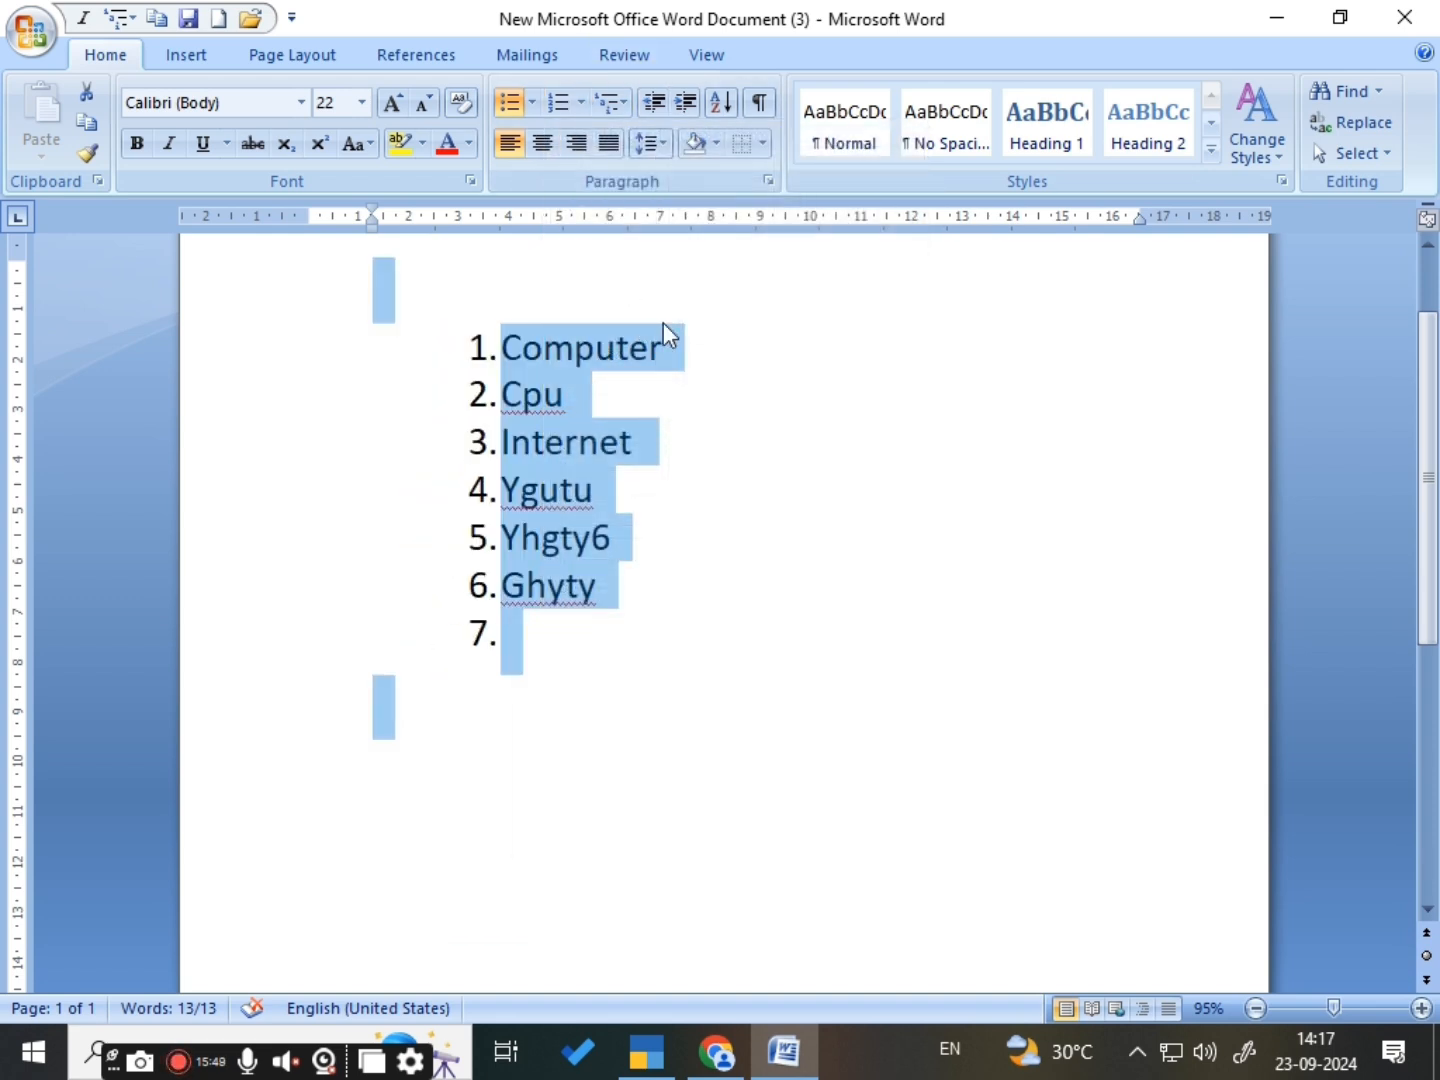
click(531, 102)
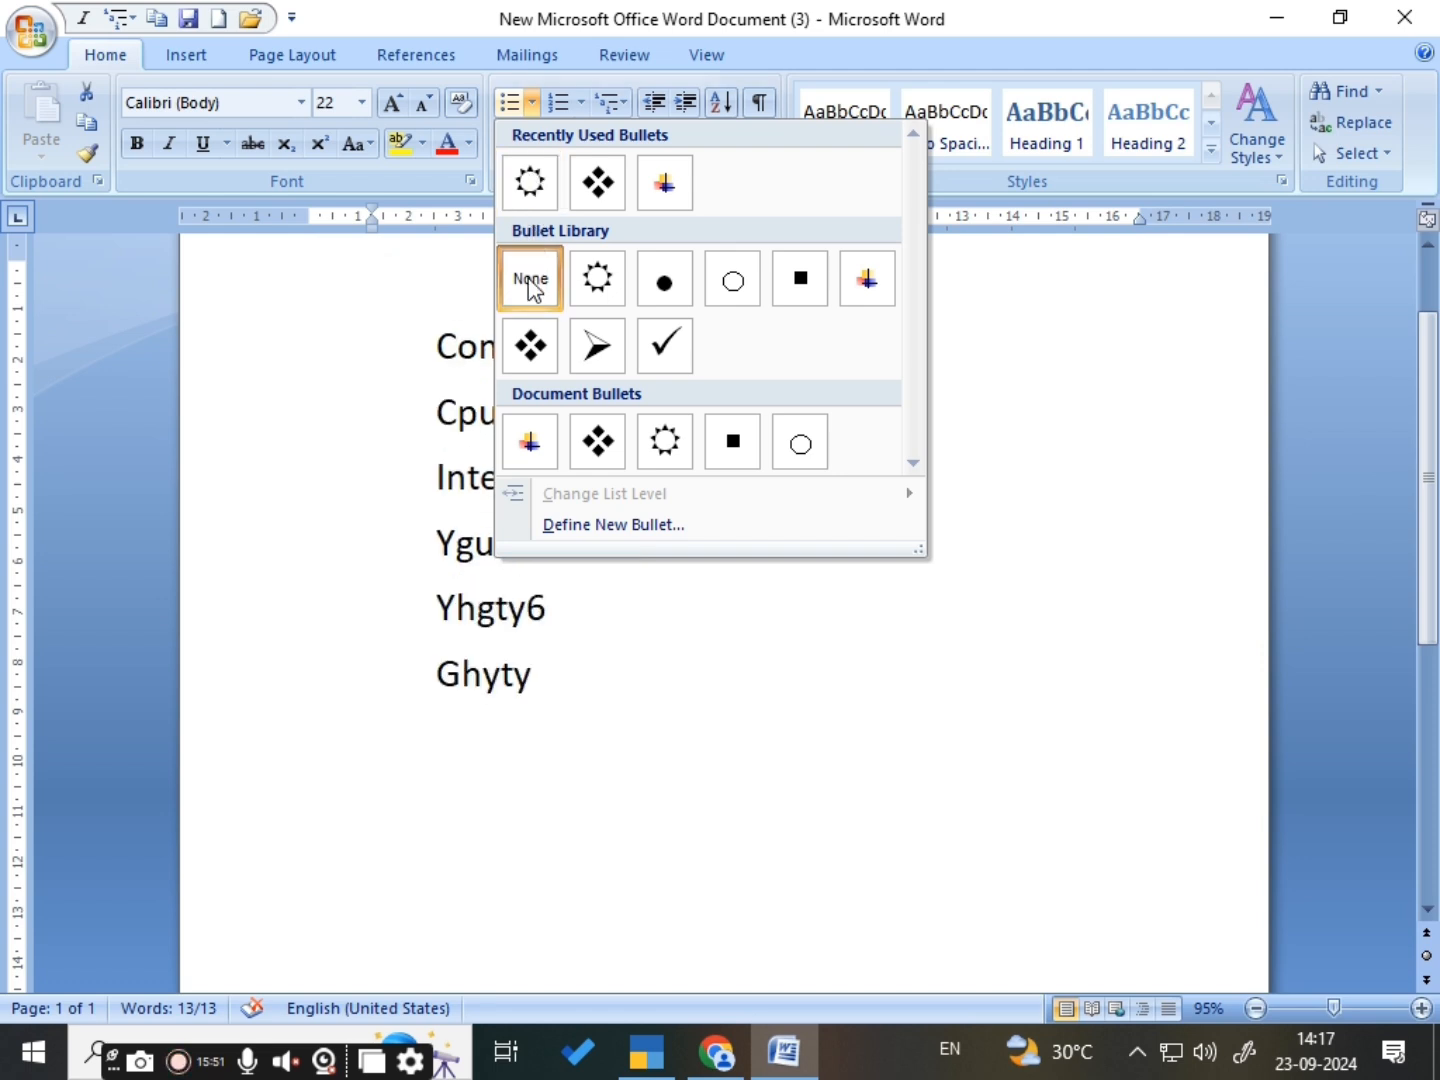
key(Escape)
click(662, 491)
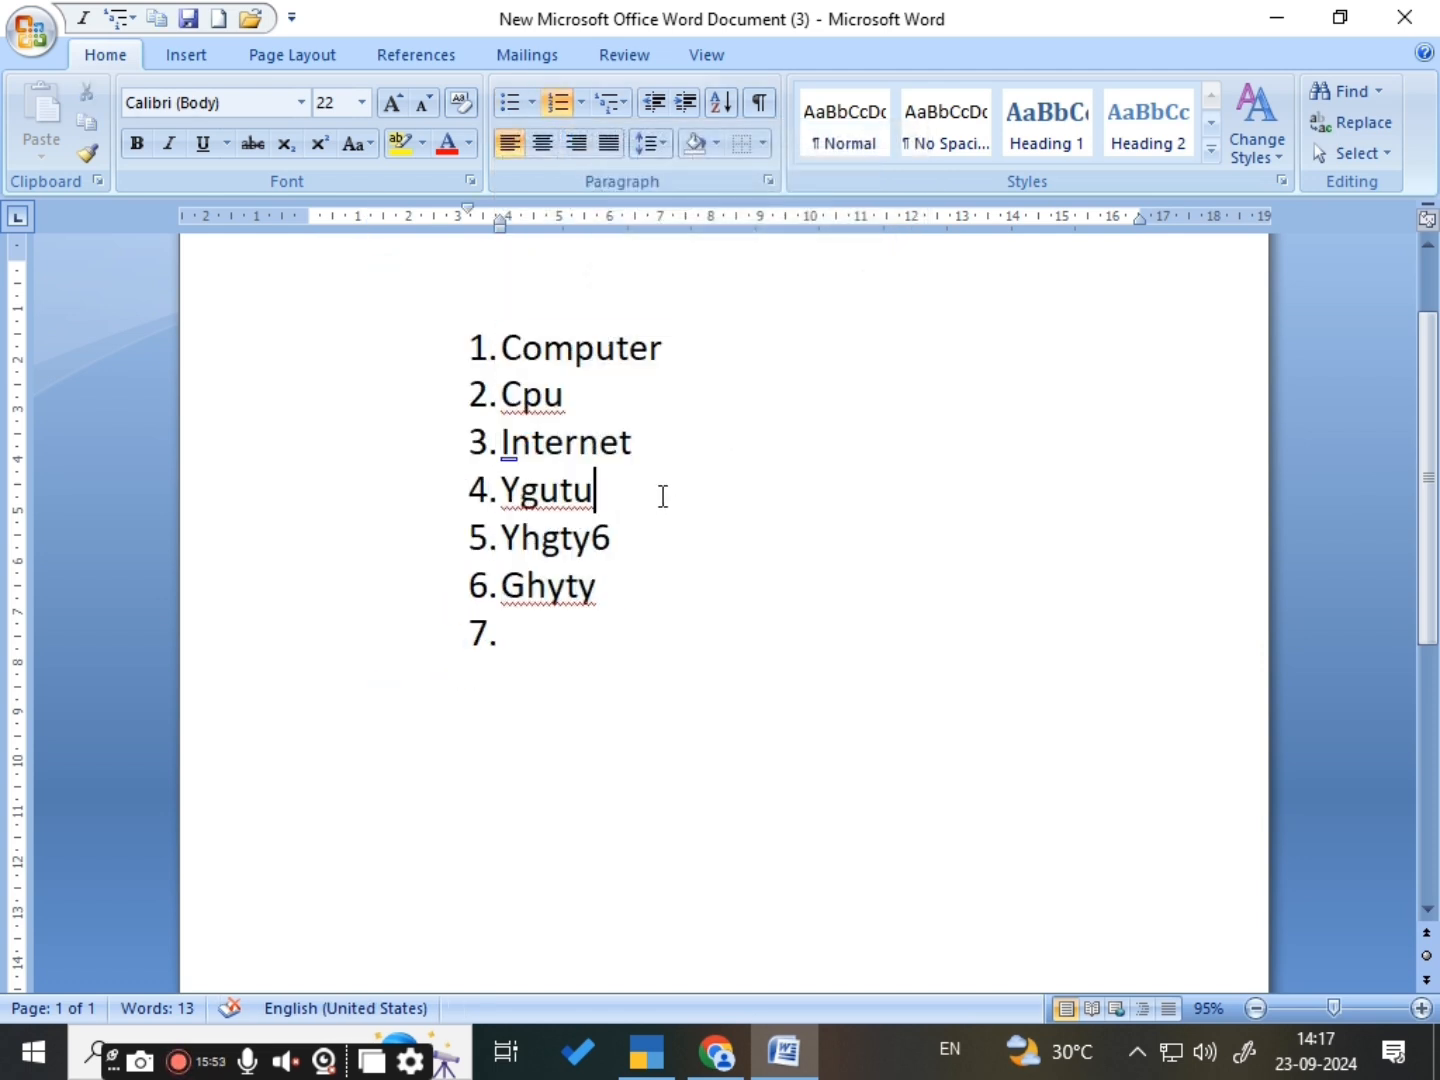
- Remove the numbering from the Ygutu item and apply it again
click(563, 104)
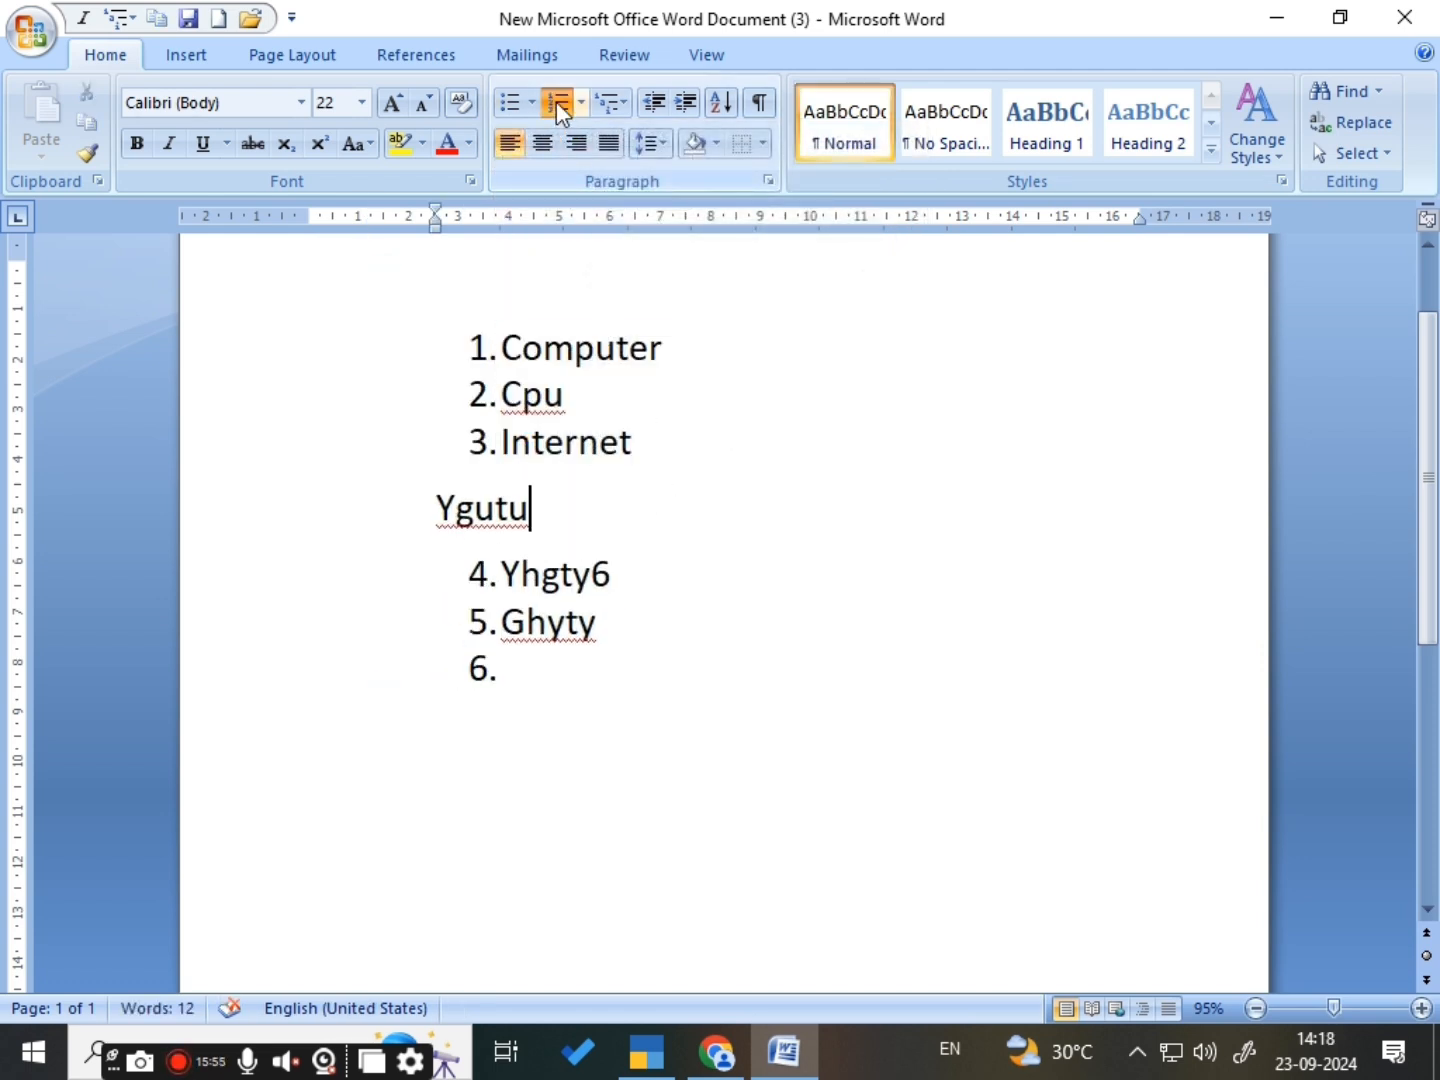
click(556, 101)
click(660, 447)
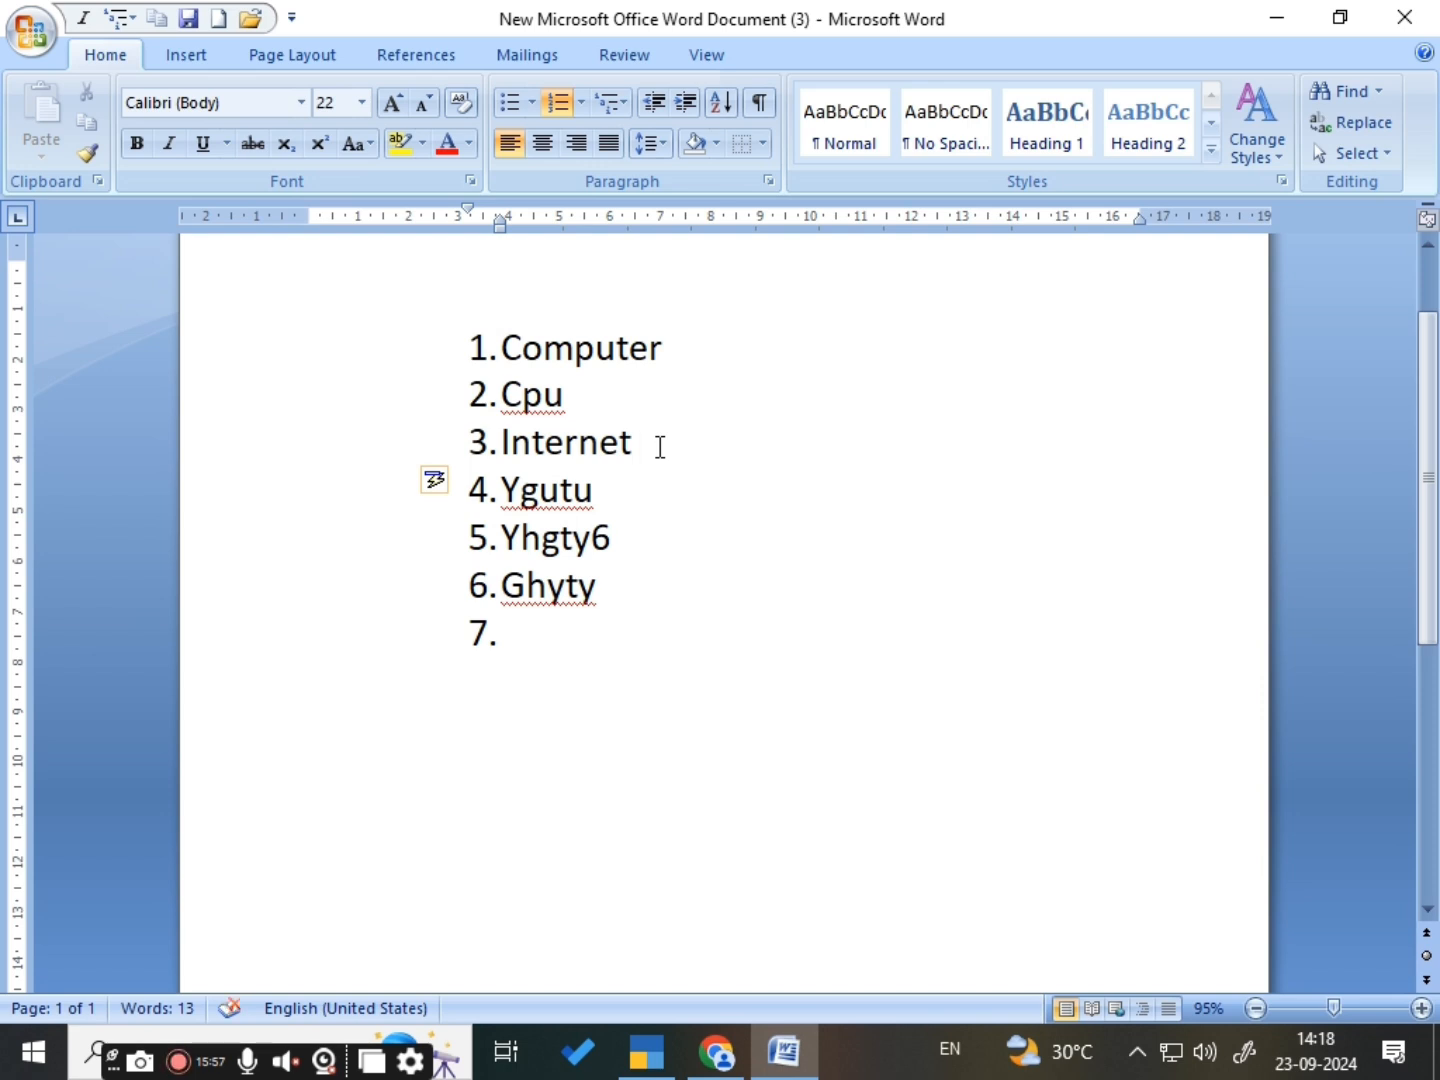
- Delete all content in the document and start a multilevel list in the 1) a) i) format
key(ctrl+a)
key(Delete)
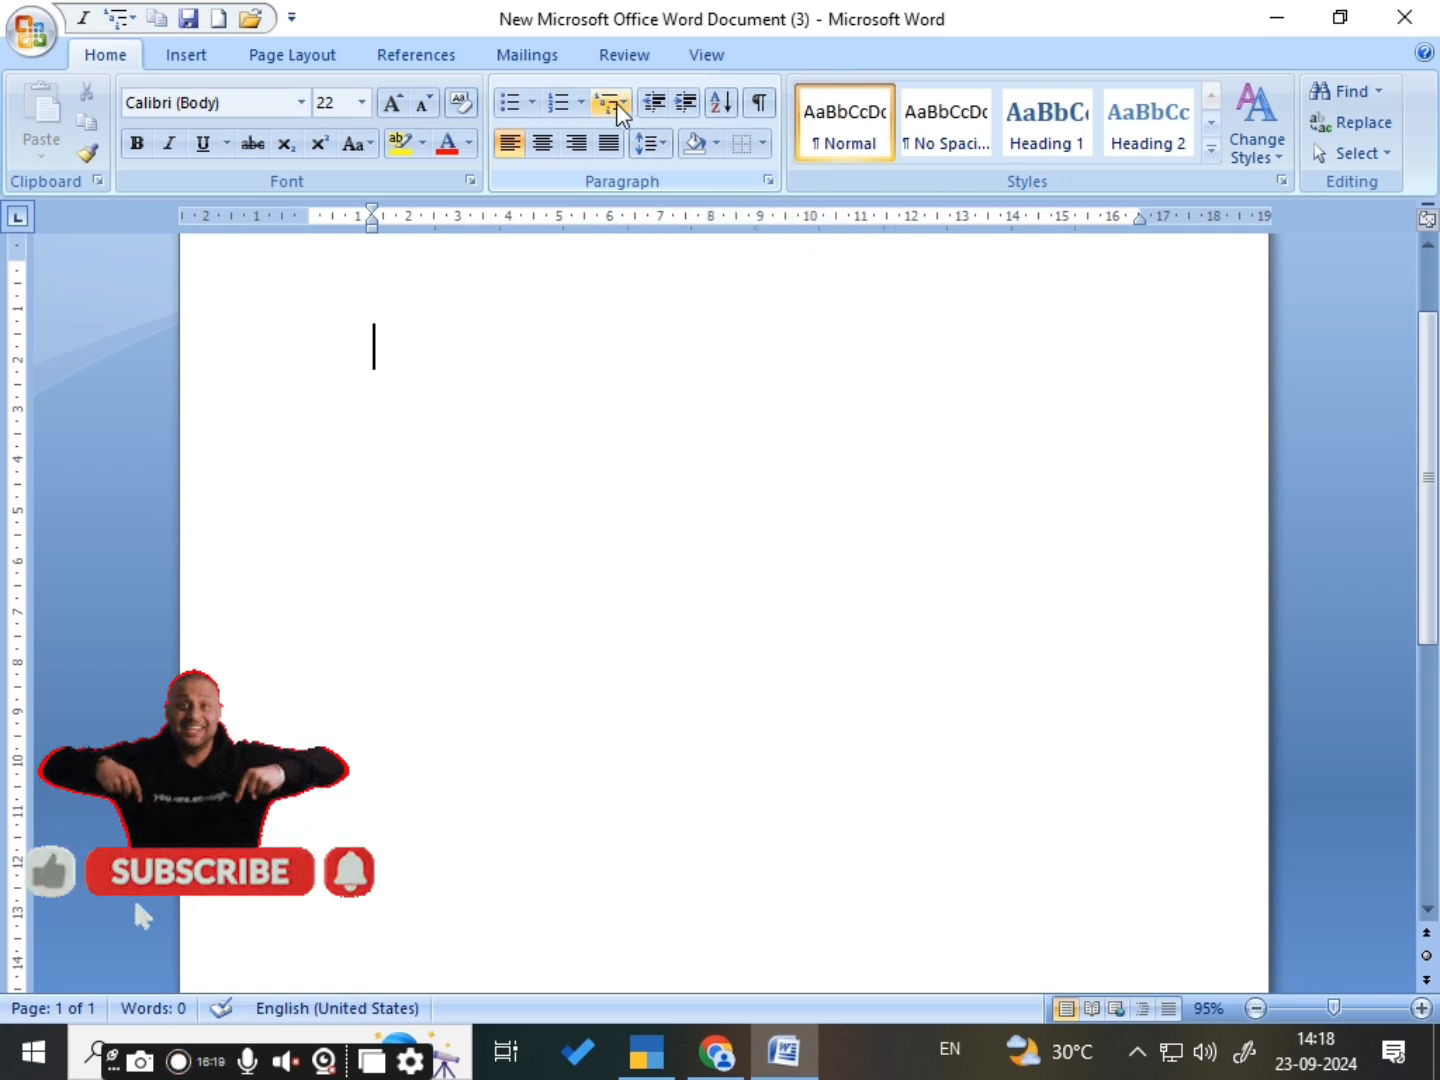
click(616, 103)
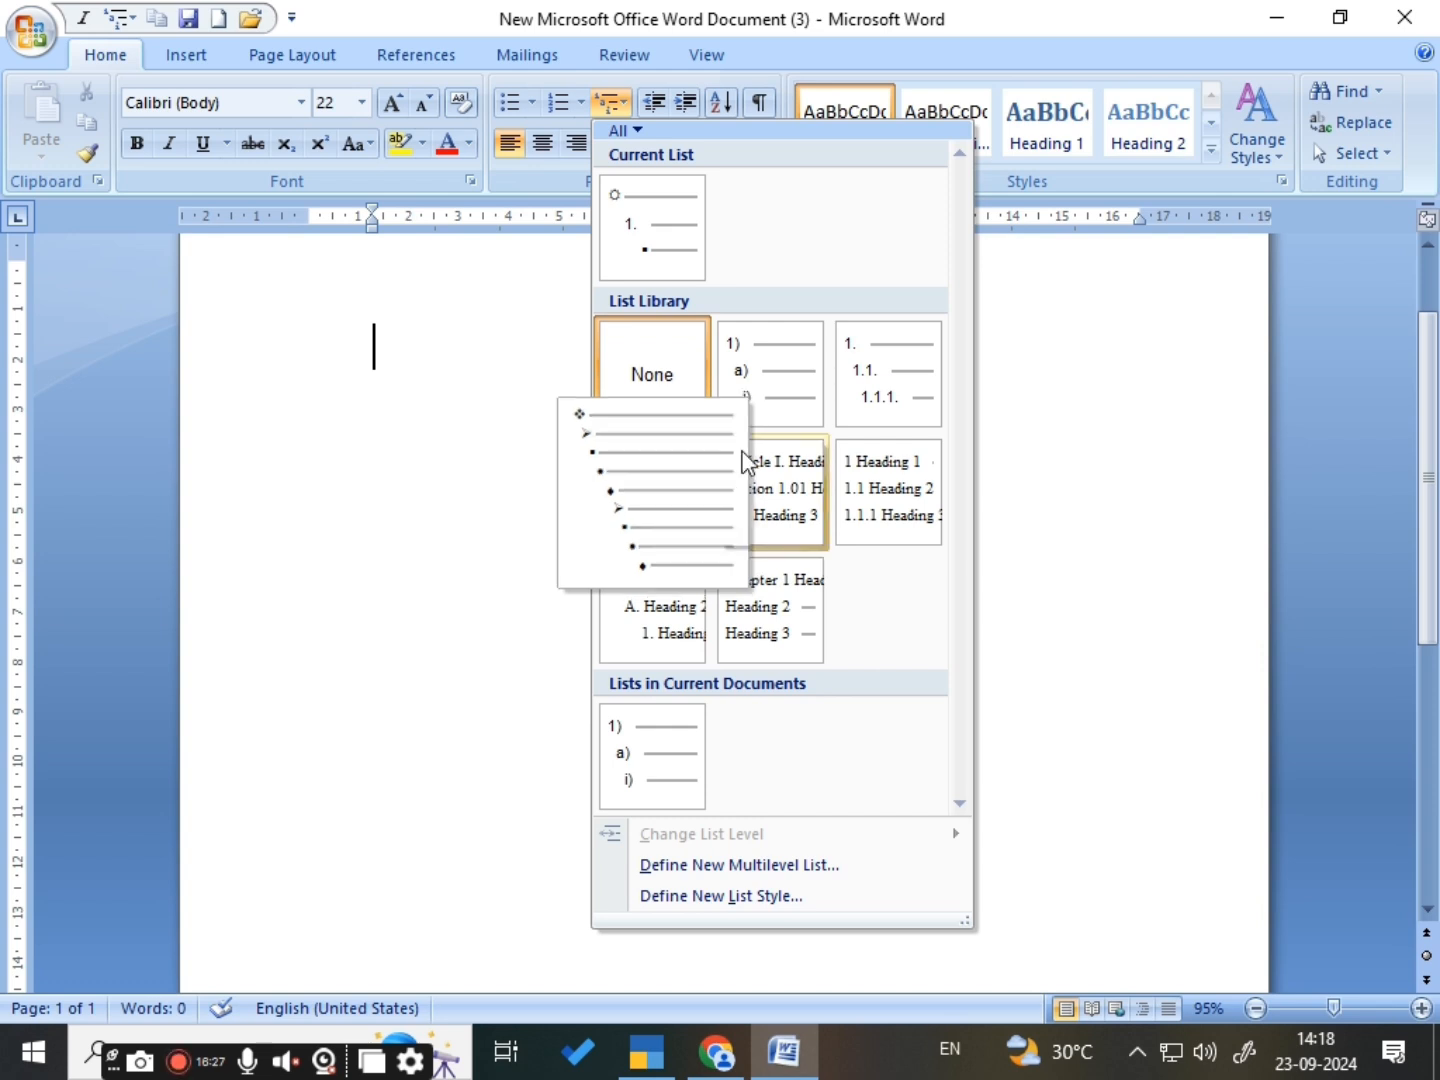
click(780, 398)
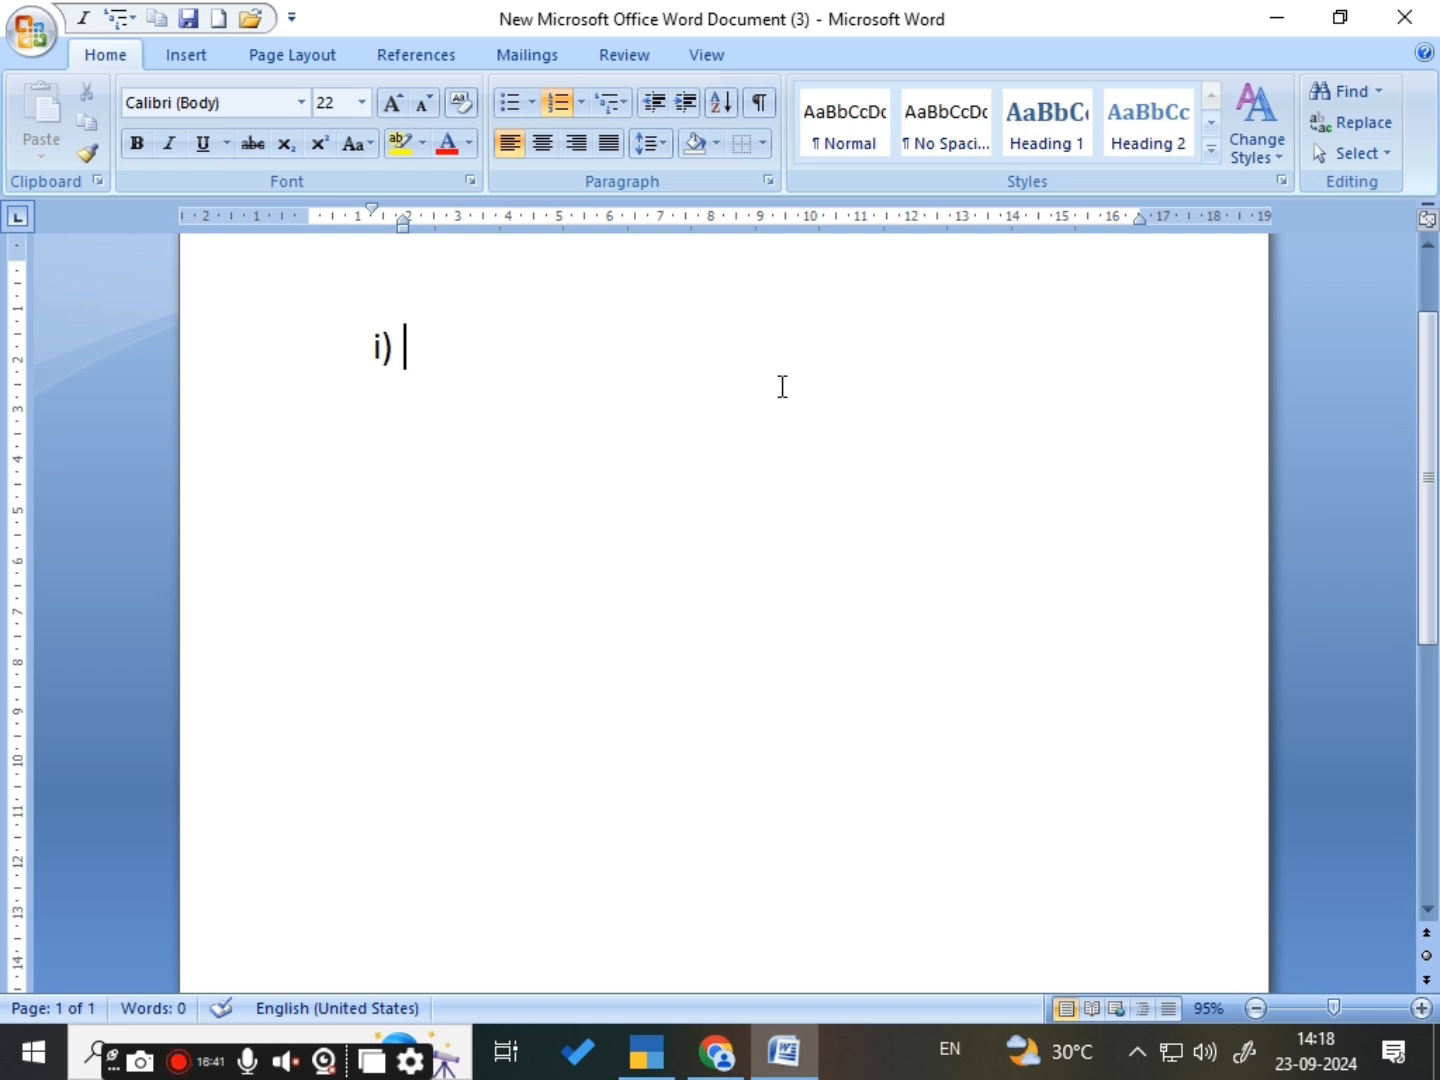
- Enter "computer" as the text of the first multilevel list item
text(cp)
key(BackSpace)
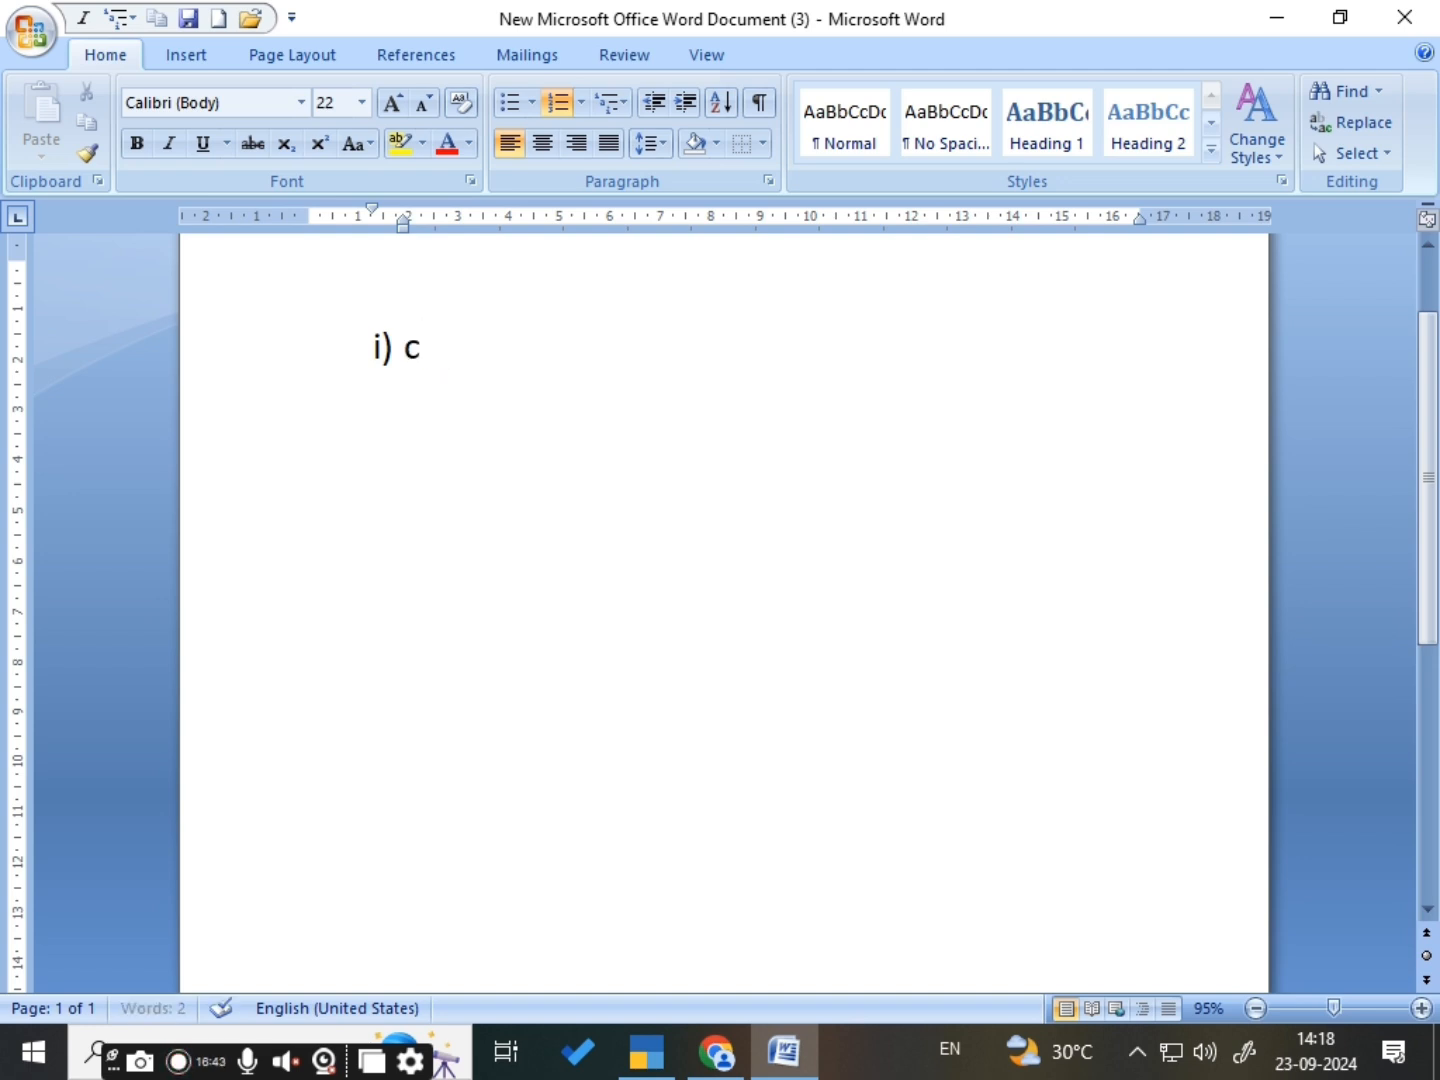
text(omputer)
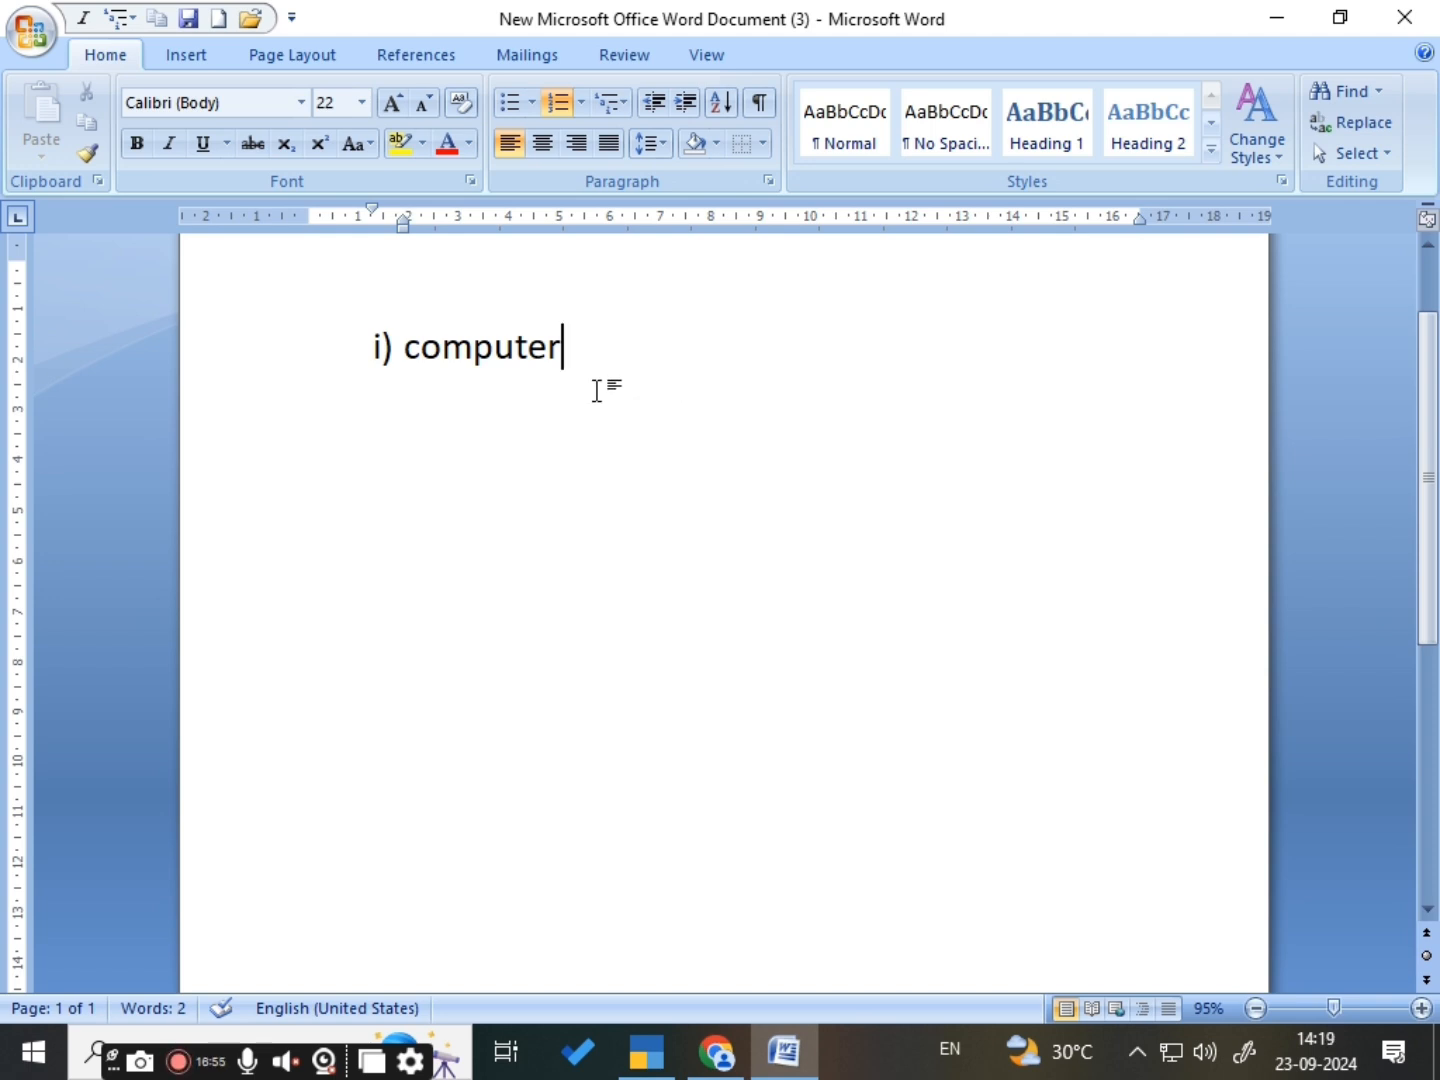
- Add five sub-items one level below Computer: cpu, fjhieryf, fgjieryei, ghreiuytr and ghriuy
key(Return)
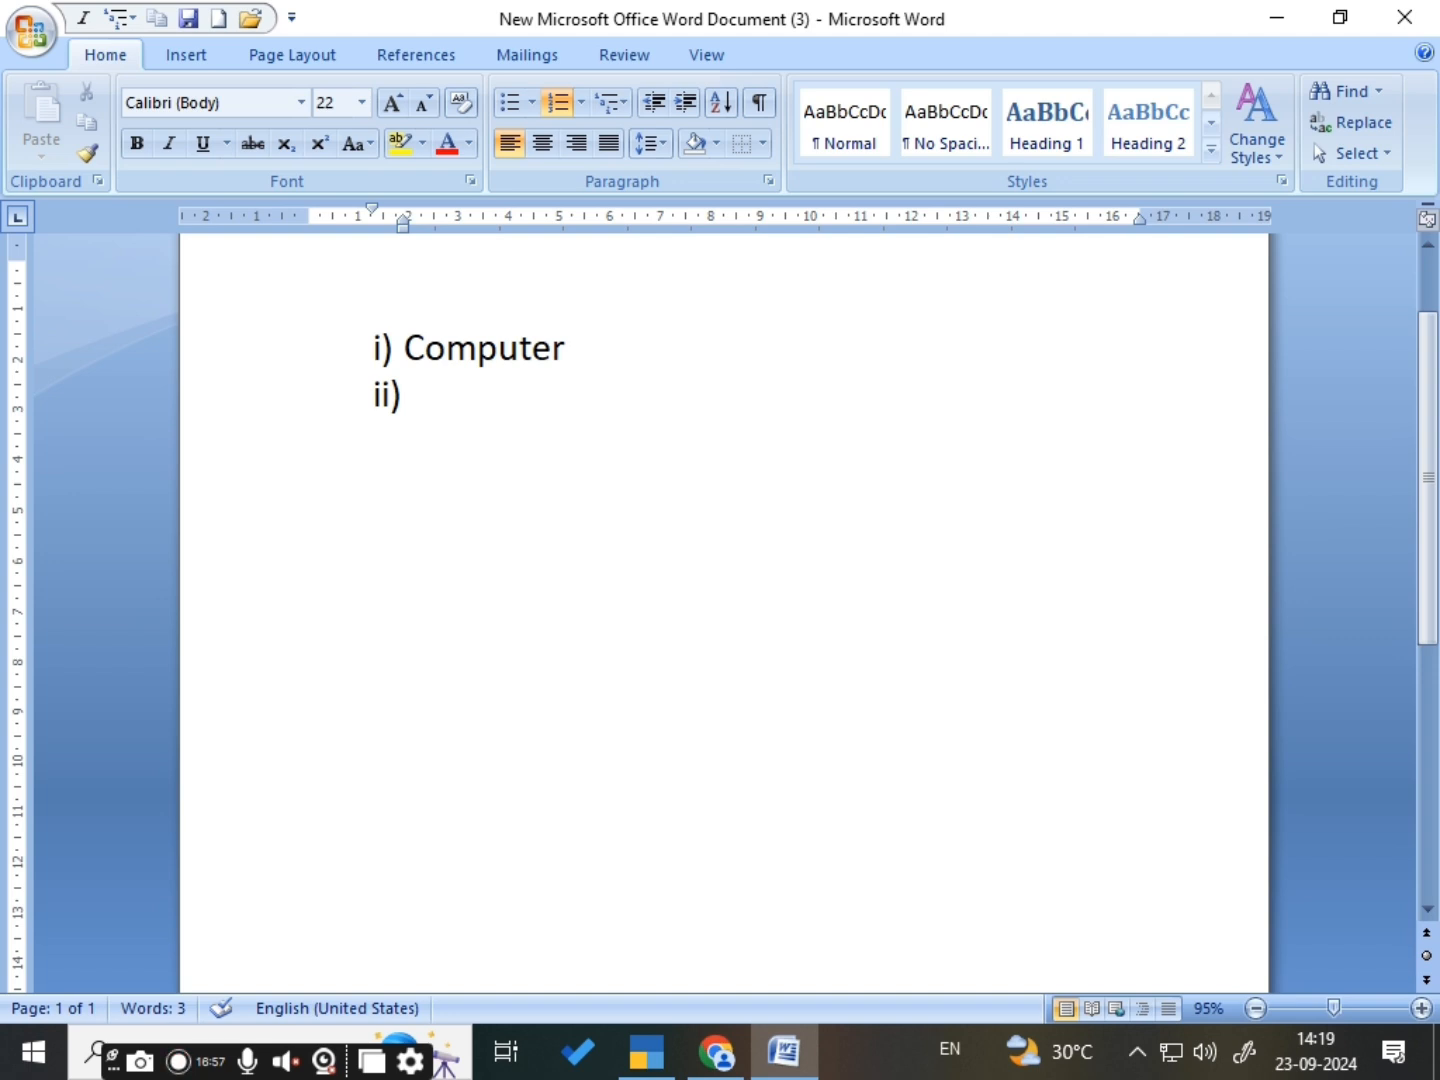
key(Tab)
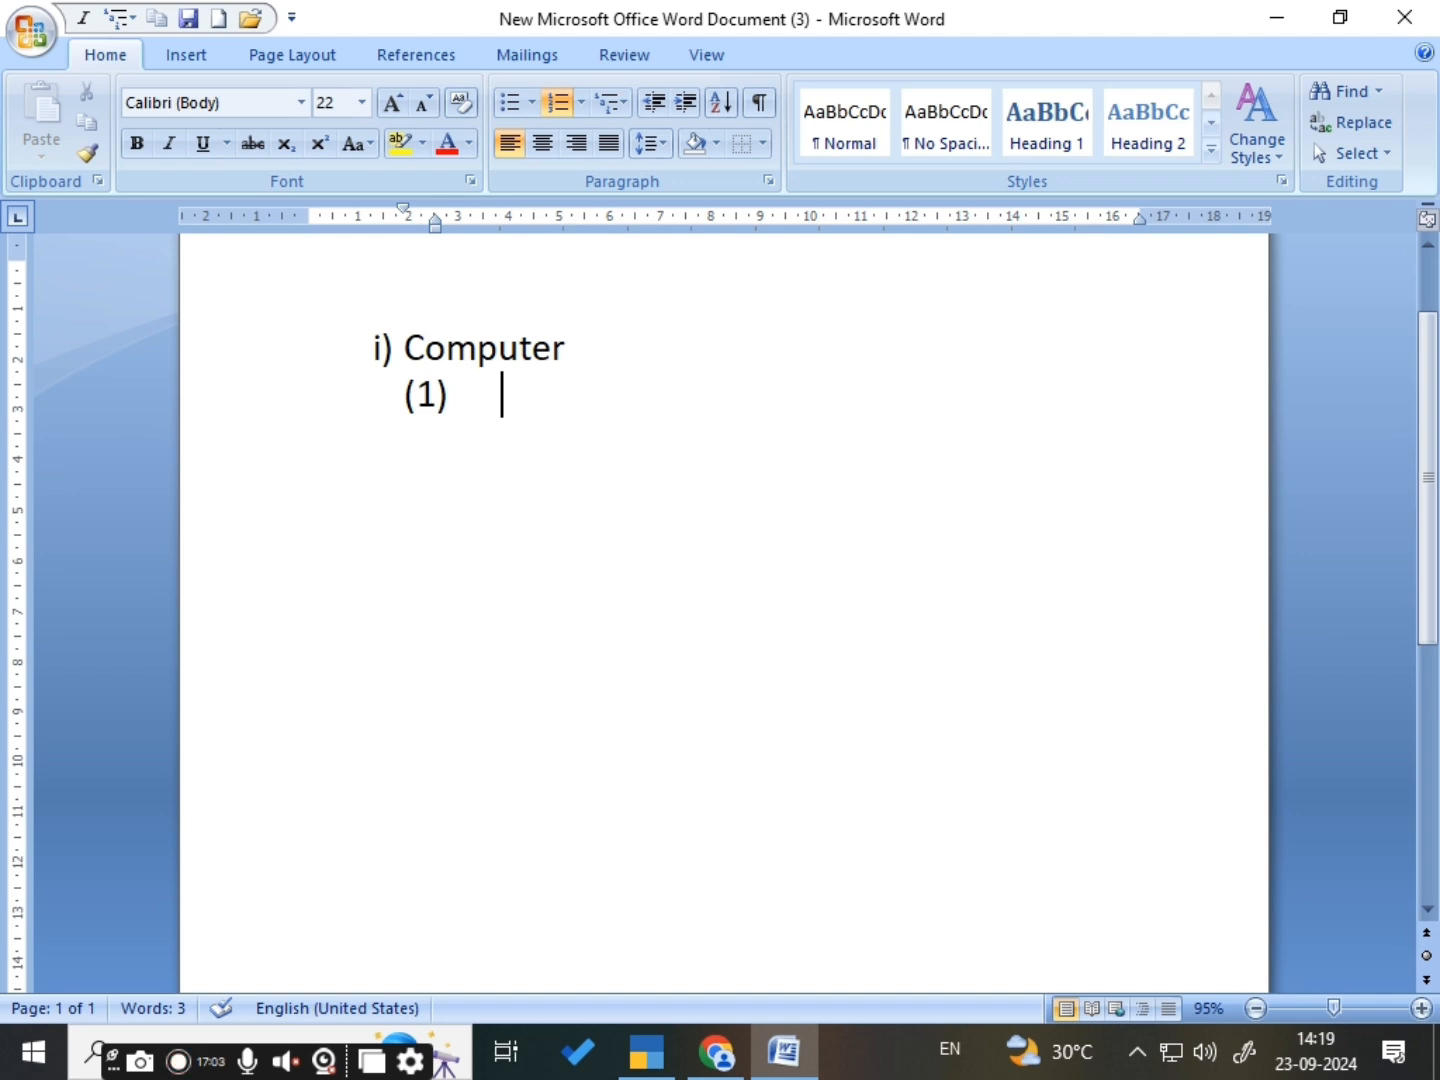
text(cpu)
key(Return)
text(fjhieryf)
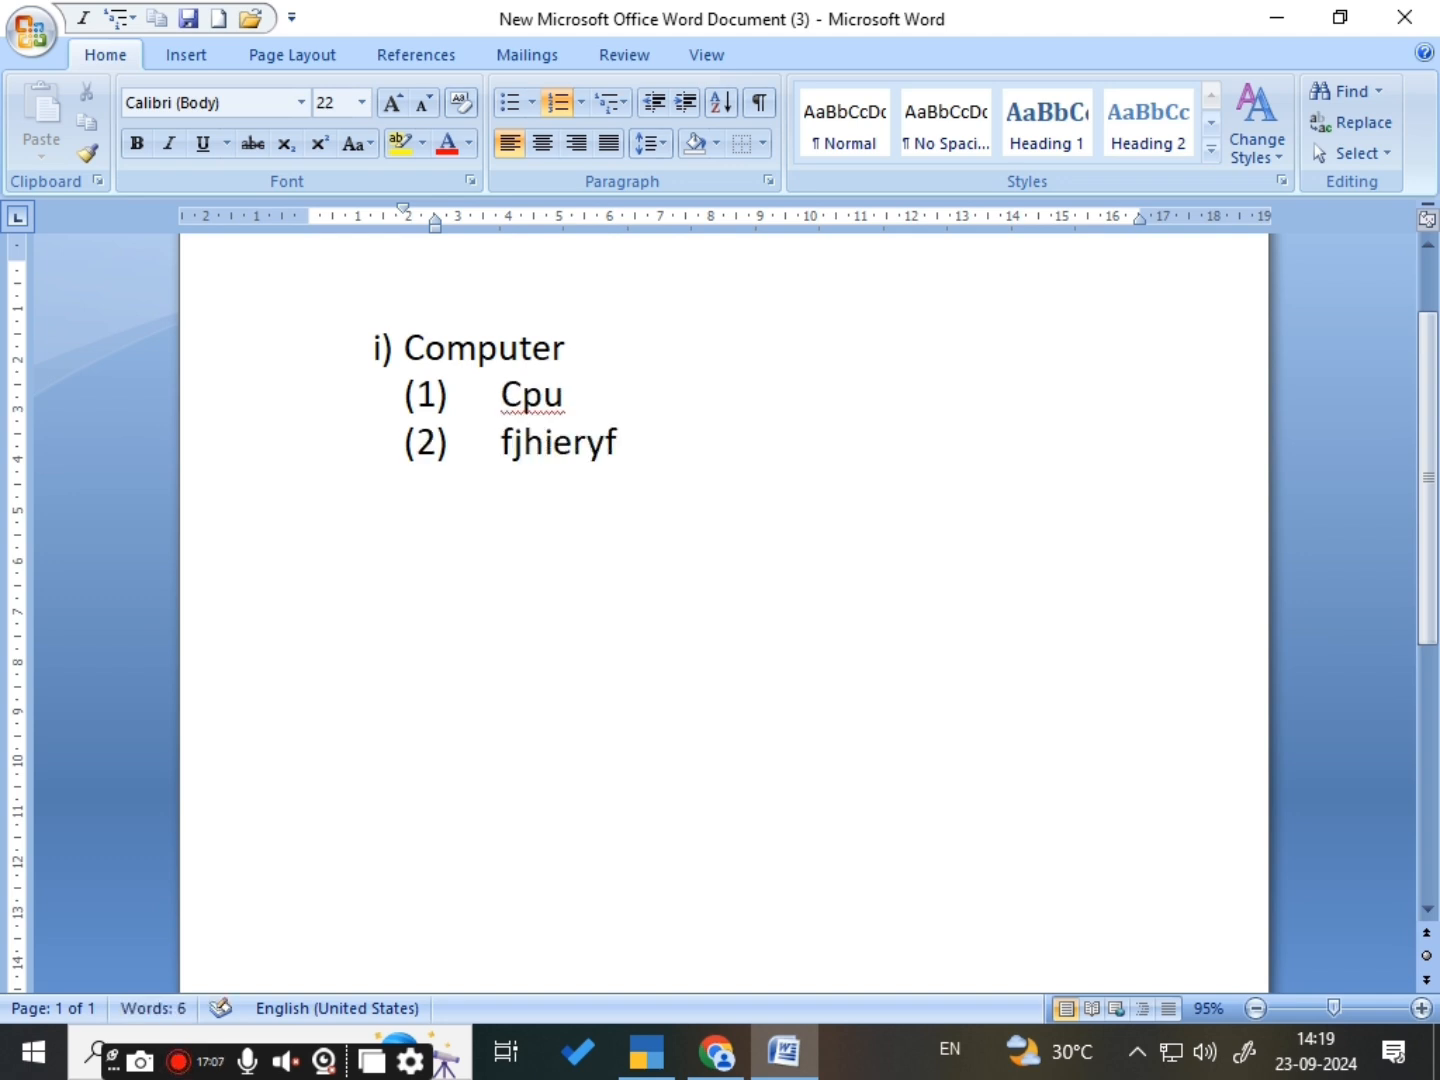
key(Return)
text(fgjieryei)
key(Return)
text(ghreiuytr)
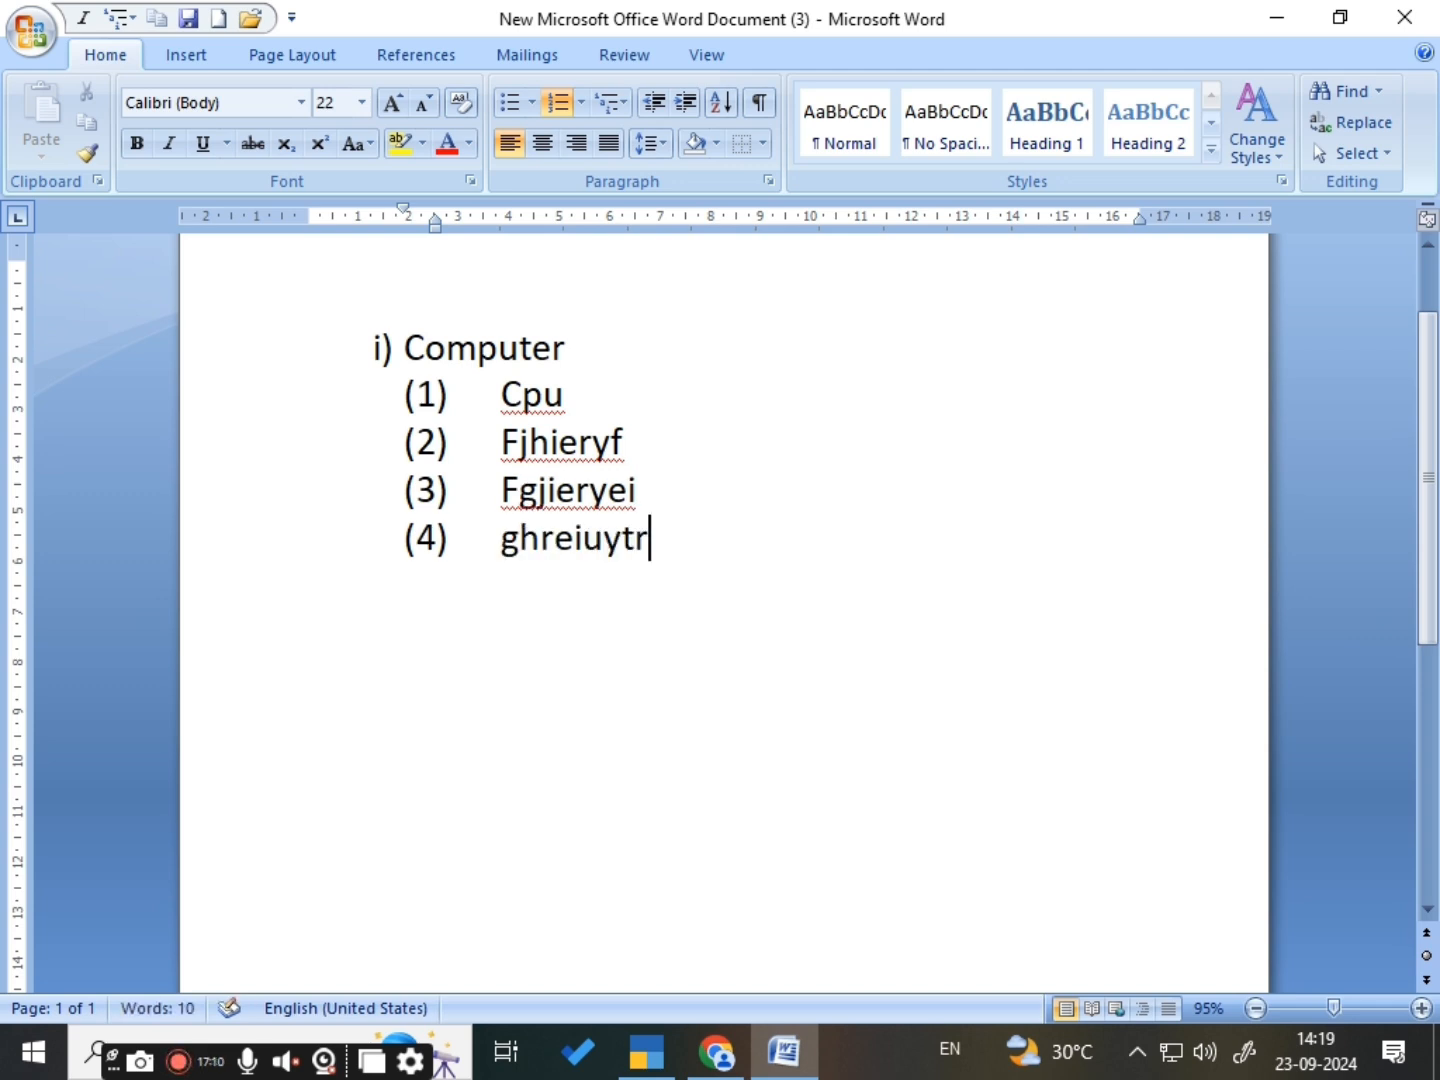
key(Return)
text(ghriuy)
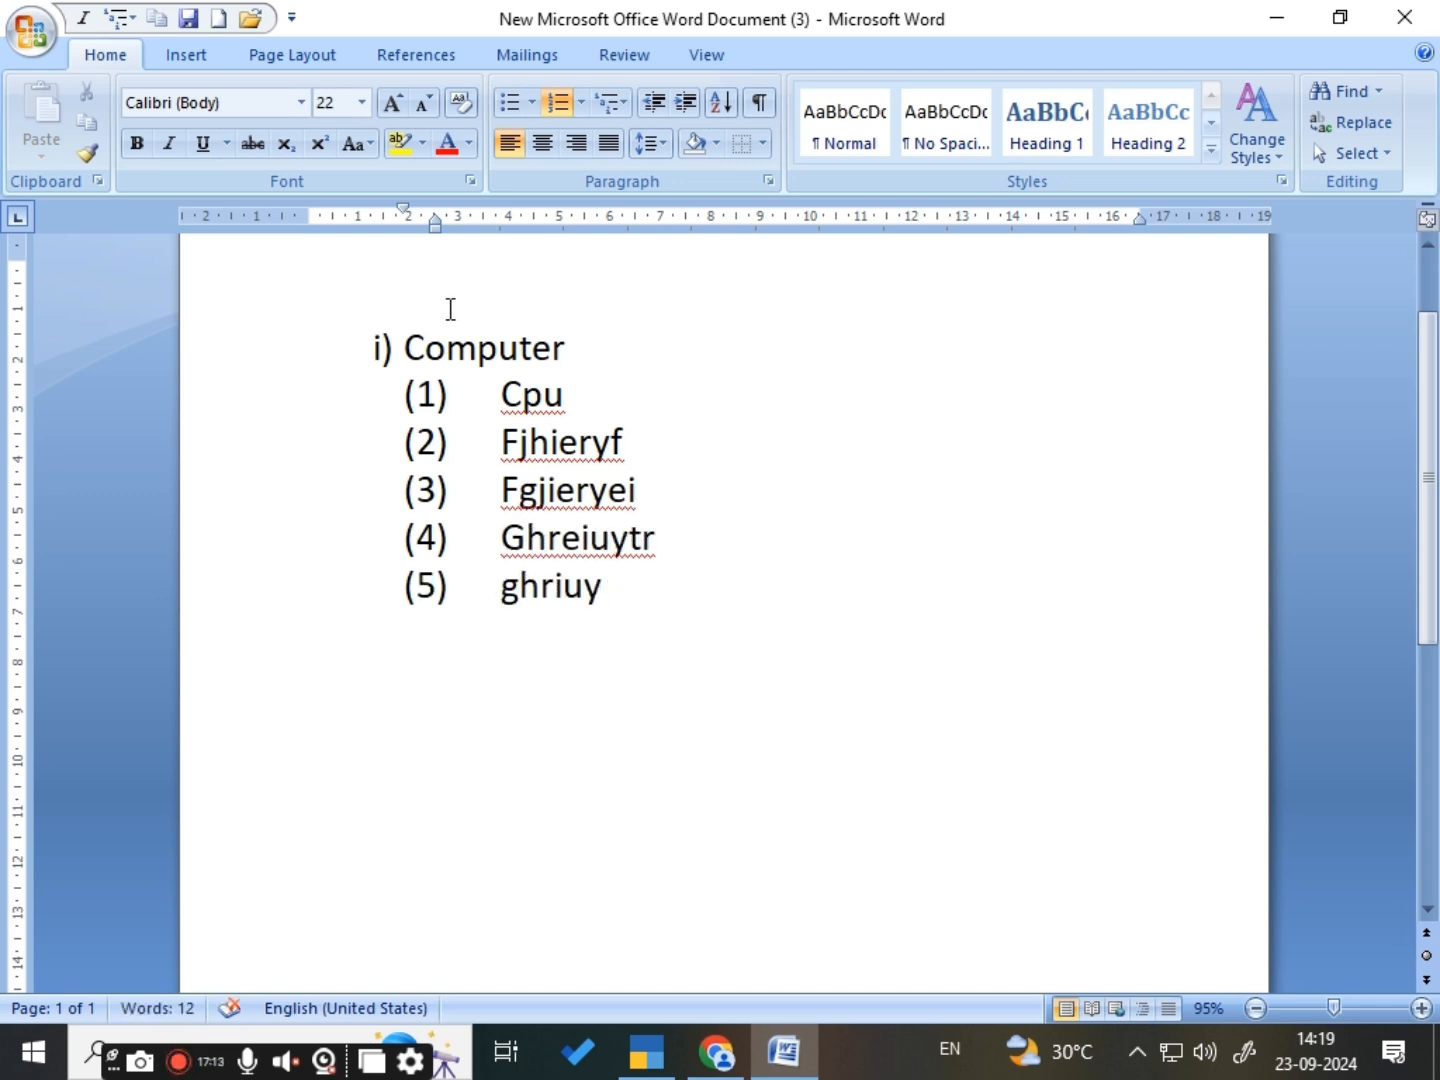
- Return to the level of Computer and add four items: jgutg8ro kfjtrhri, fhureyt, fhreuiyt and fgeriut
key(Return)
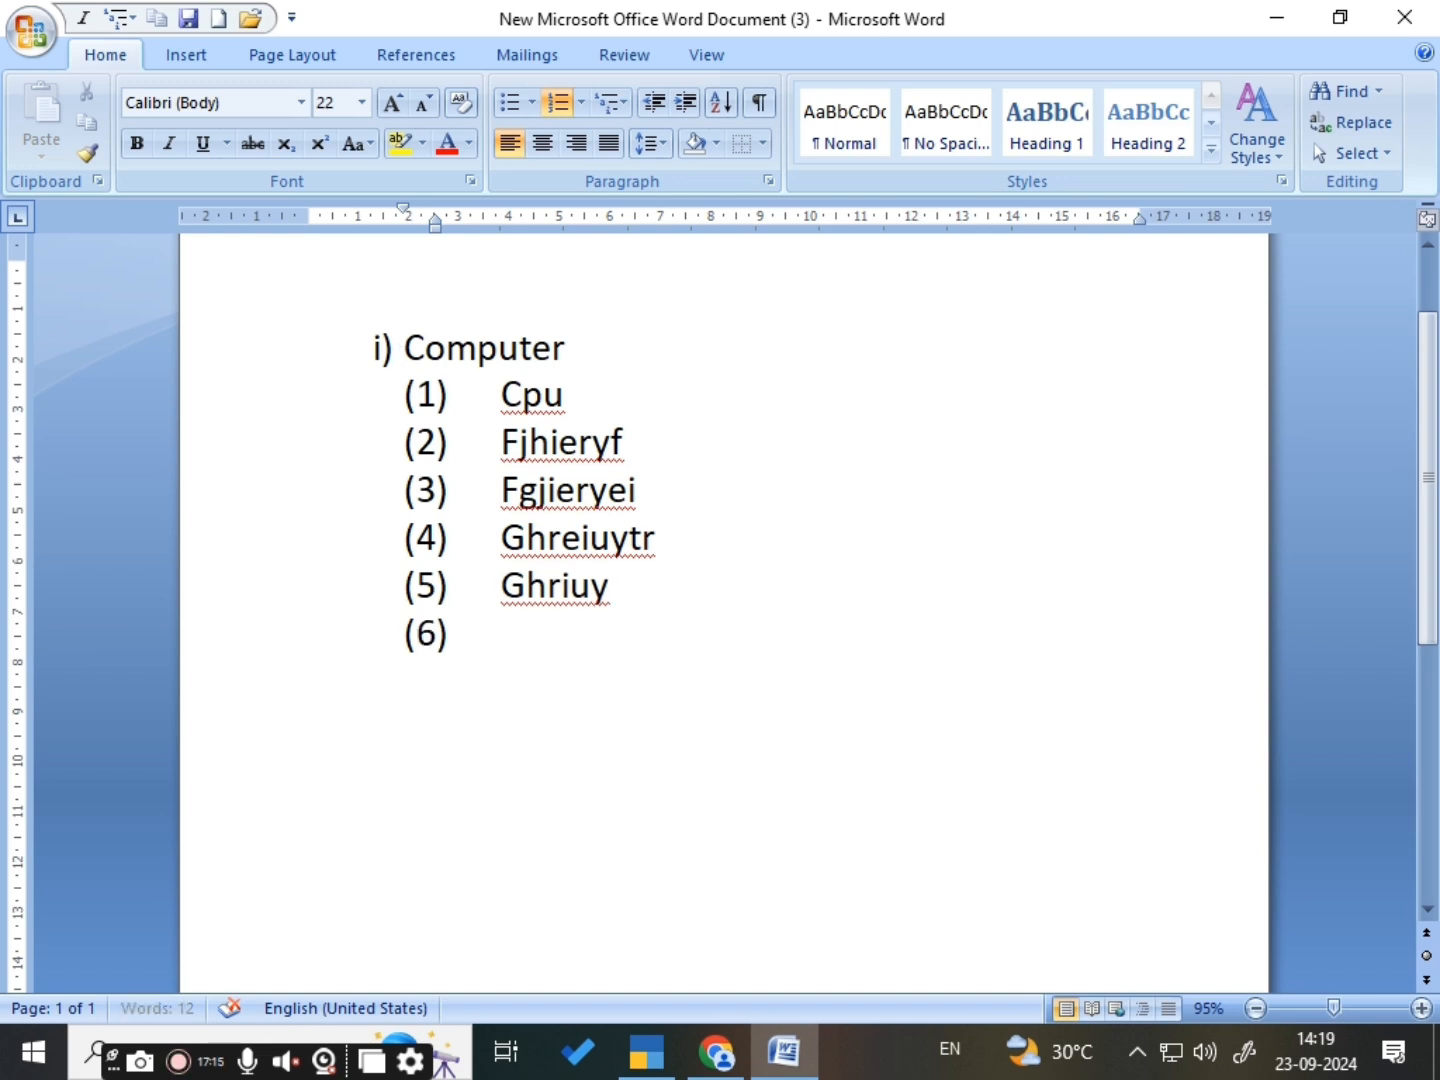
key(shift+Tab)
text(jgutg8ro kfjtrhri)
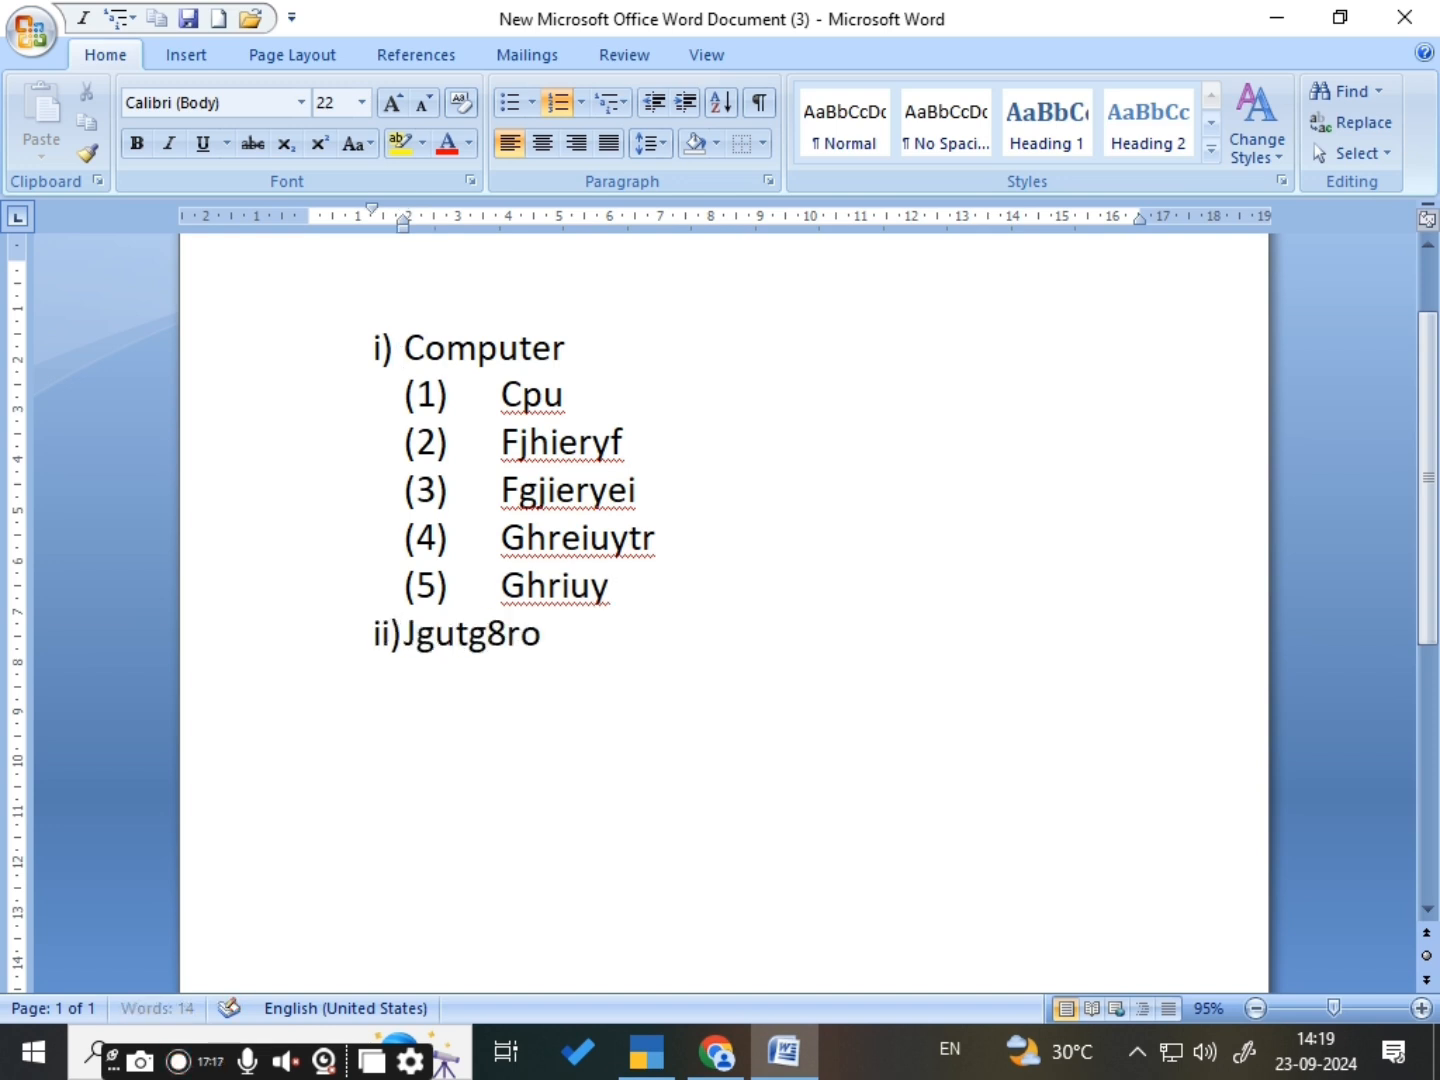
key(Return)
text(fhureyt)
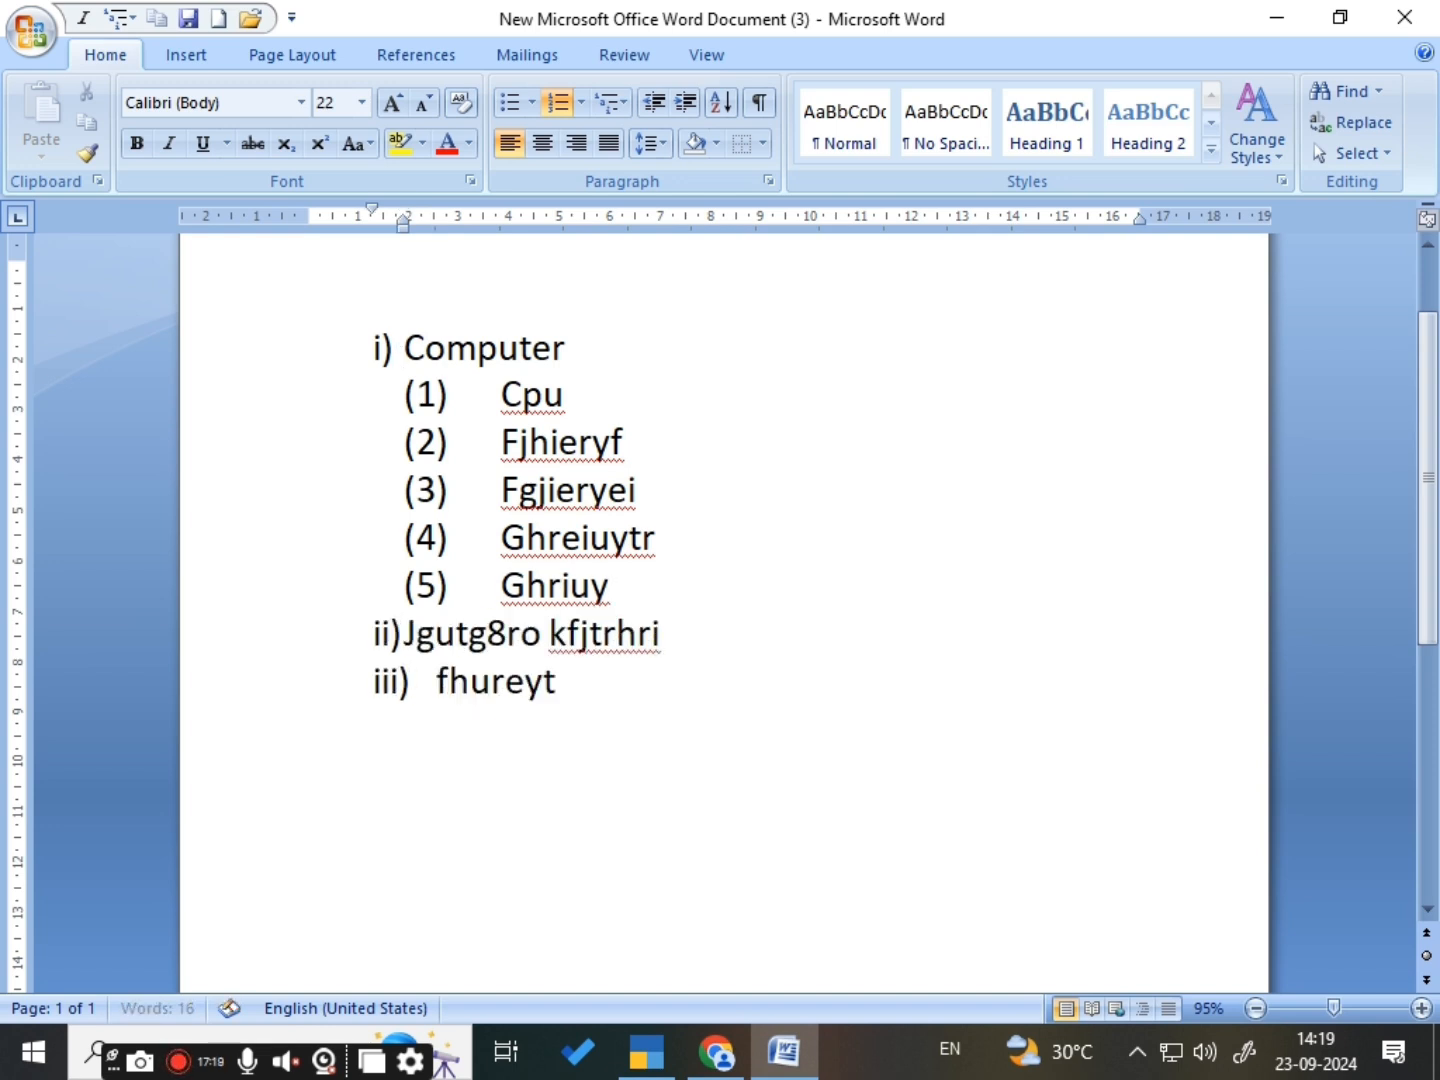
key(Return)
text(fhreuiyt)
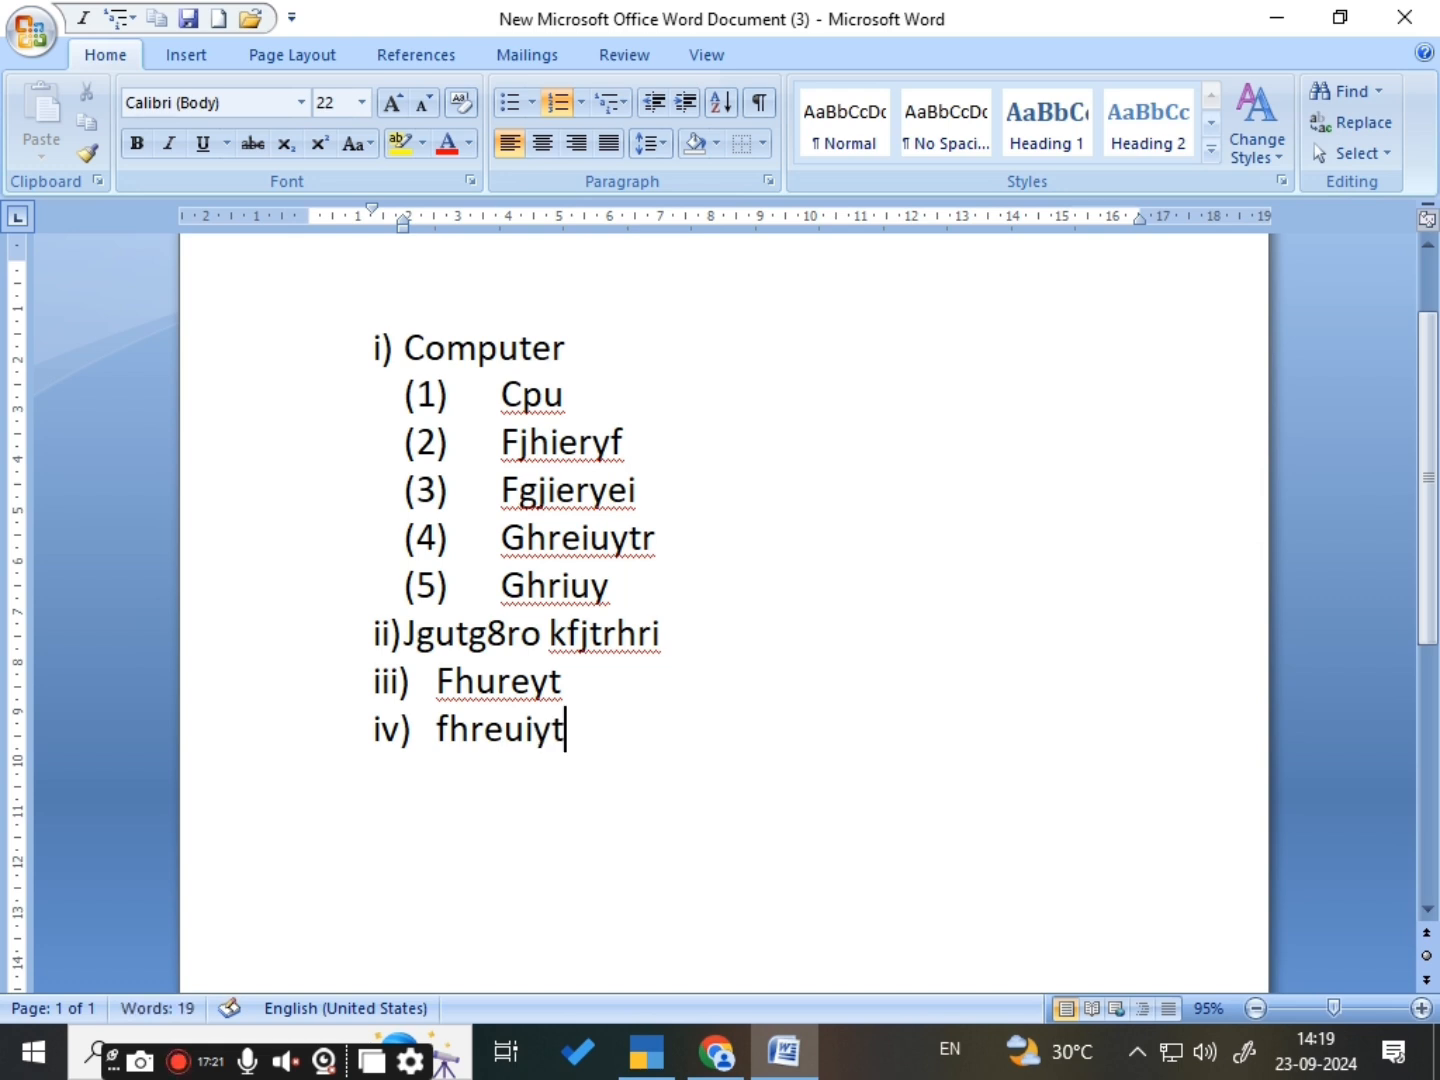
key(Return)
text(fgeriut)
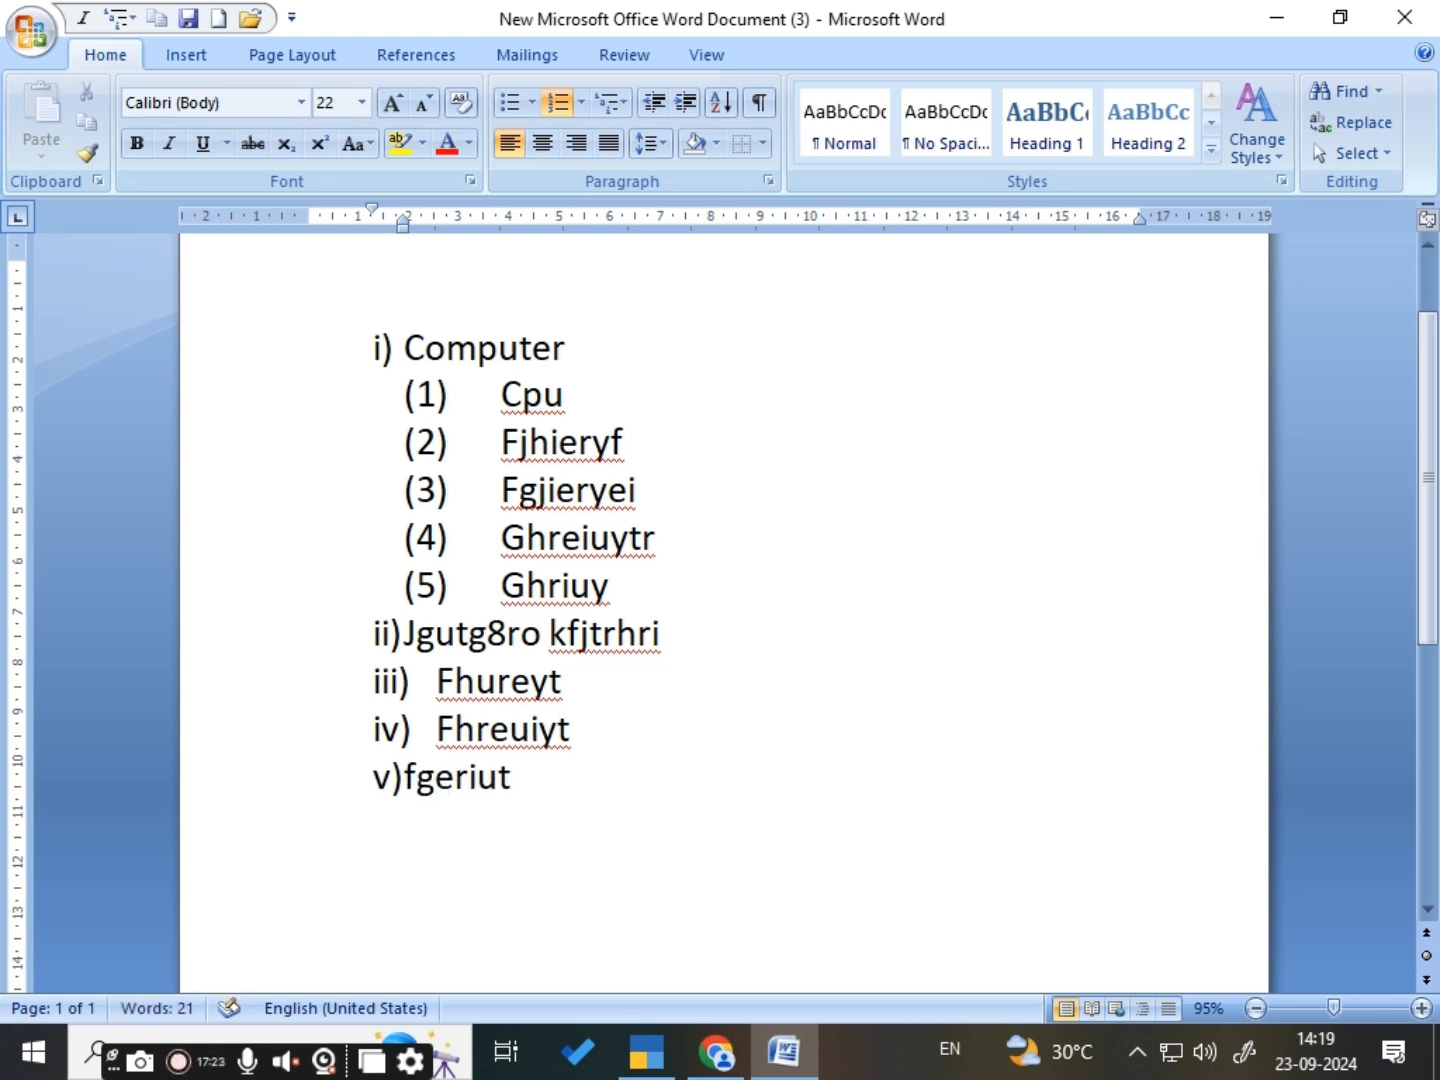
- Add four sub-items one level below Fgeriut: gjrtikgur, hgurytr, geruytr and grjiut
key(Return)
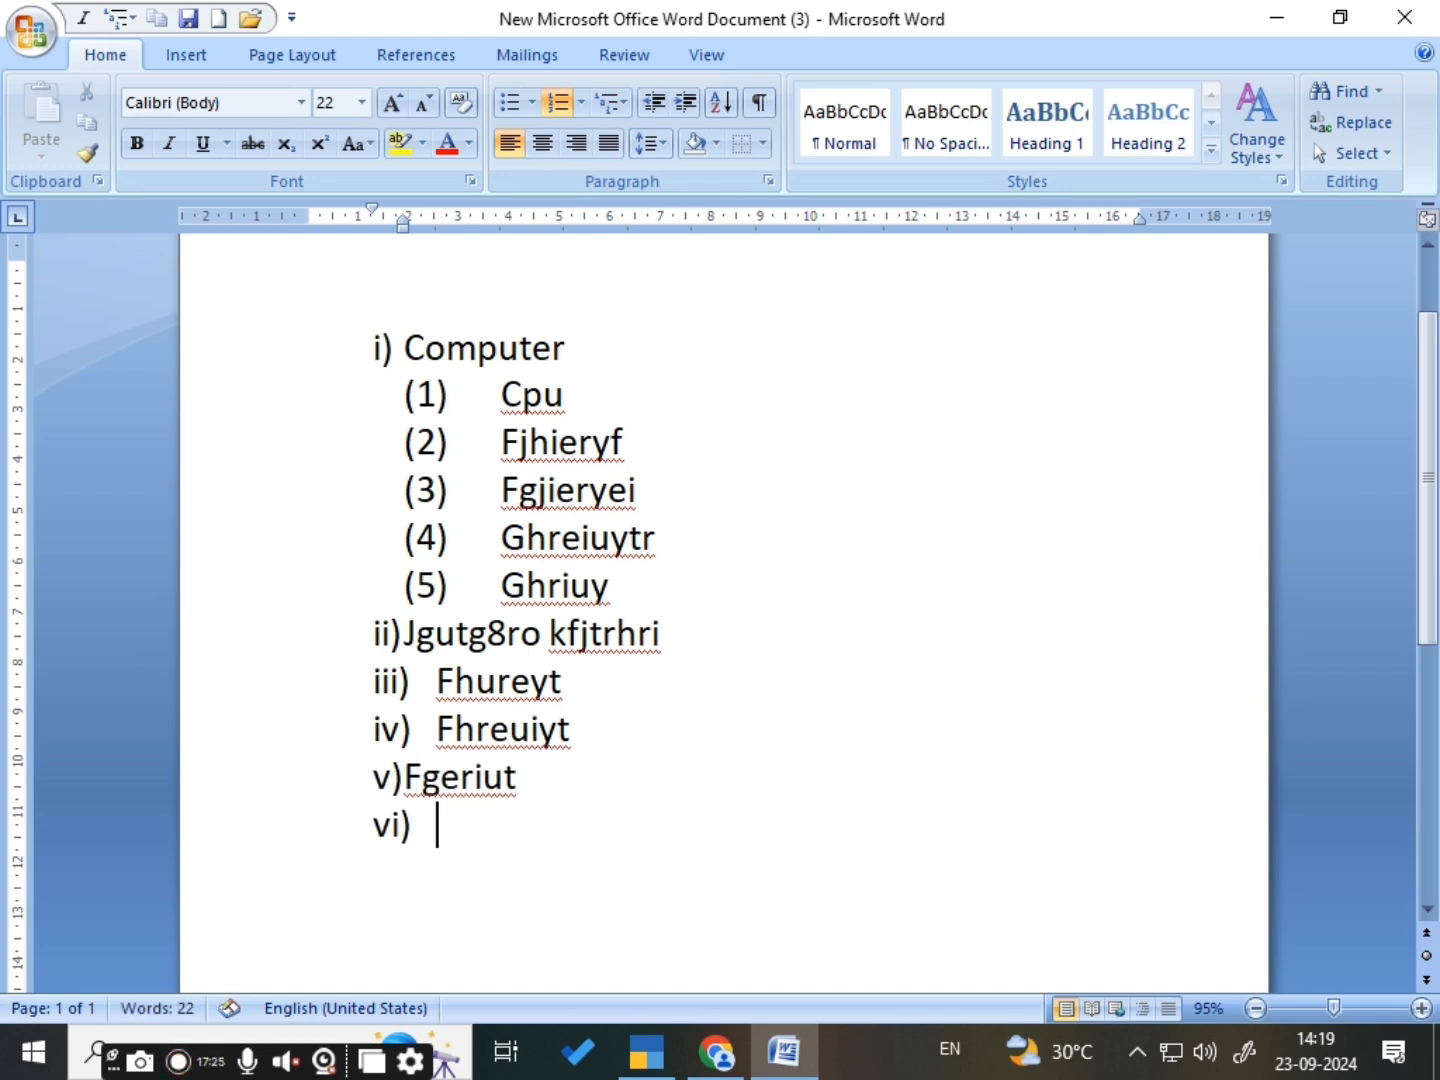
key(Tab)
text(gjrtikgur)
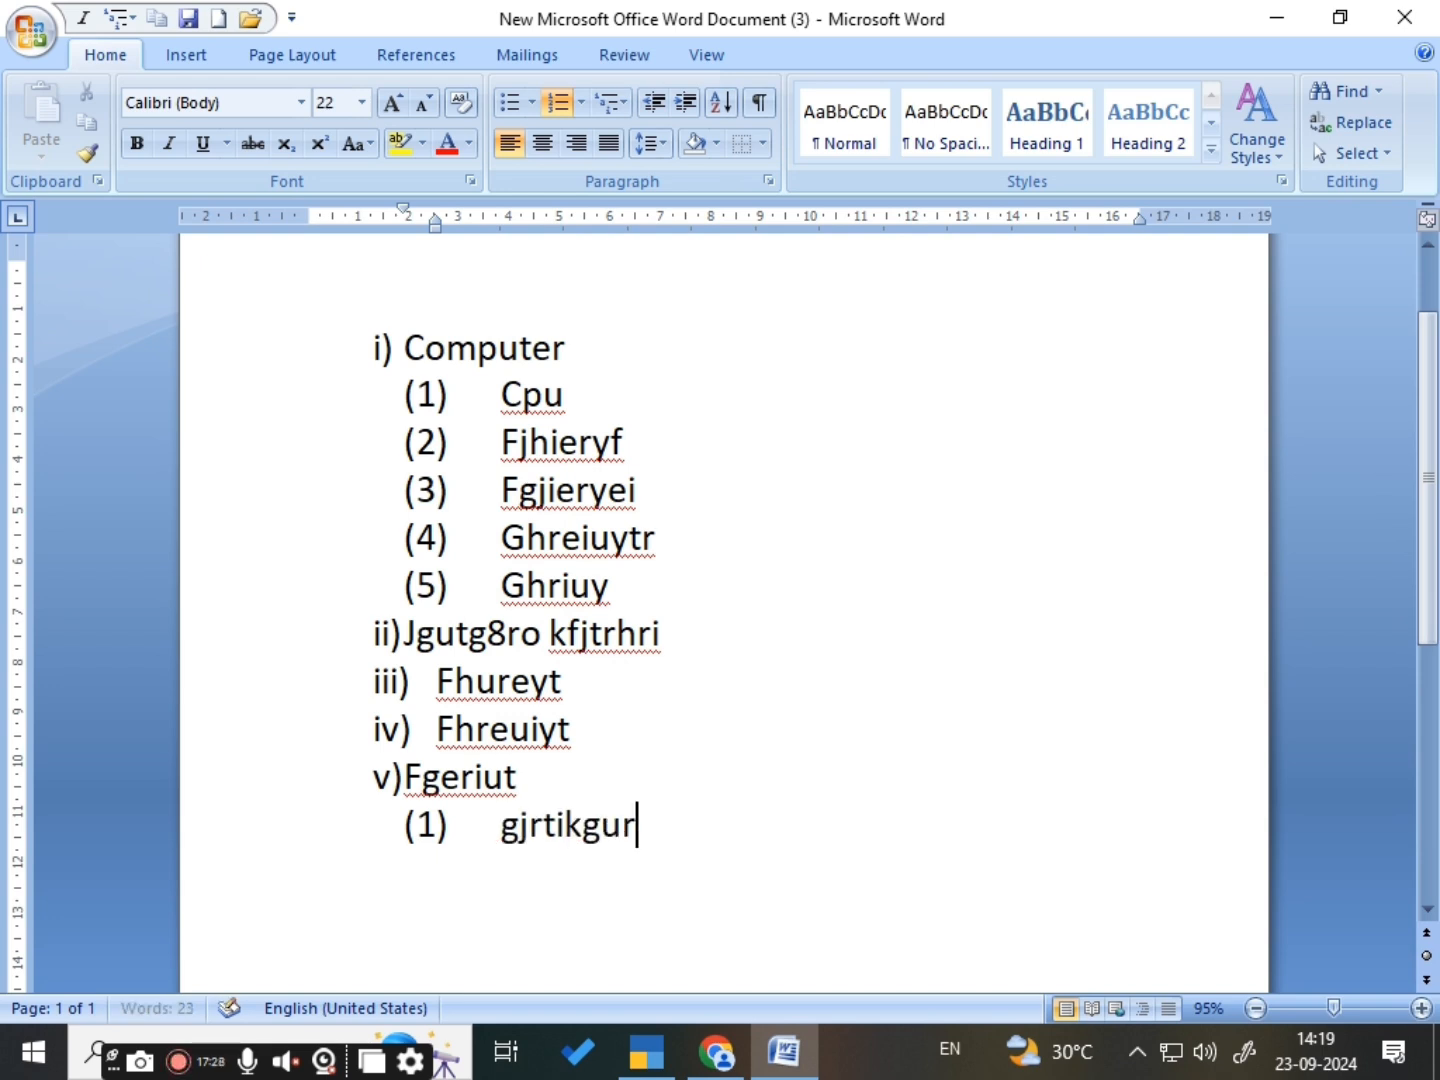
key(Return)
text(hgurytr)
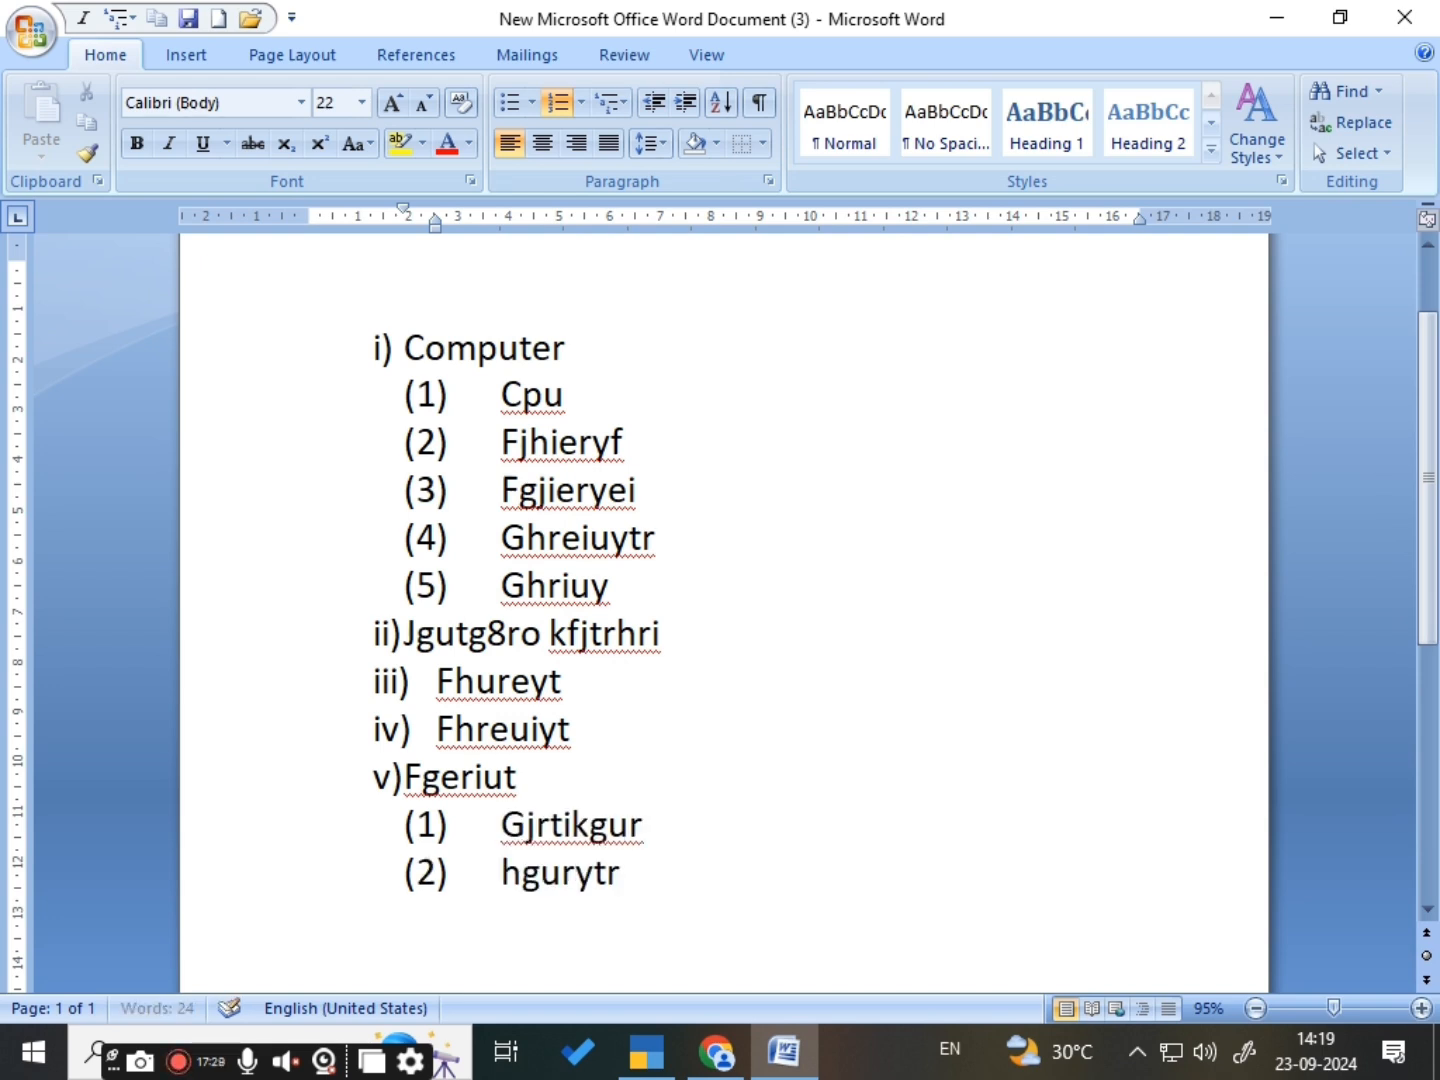
key(Return)
text(geruytr)
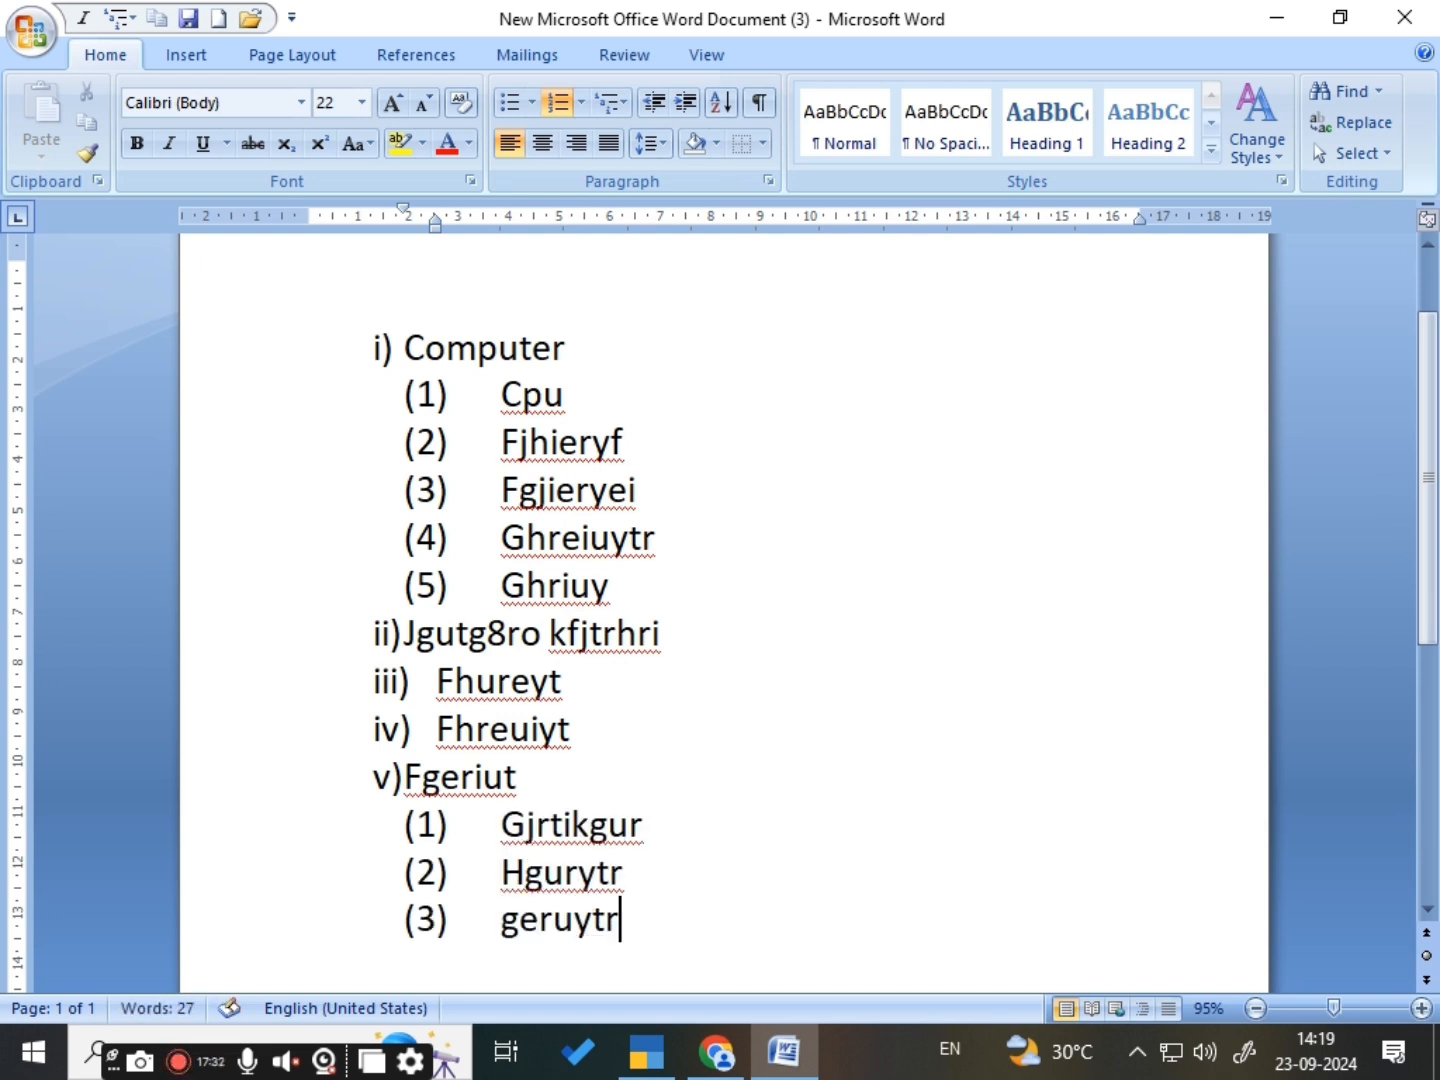
key(Return)
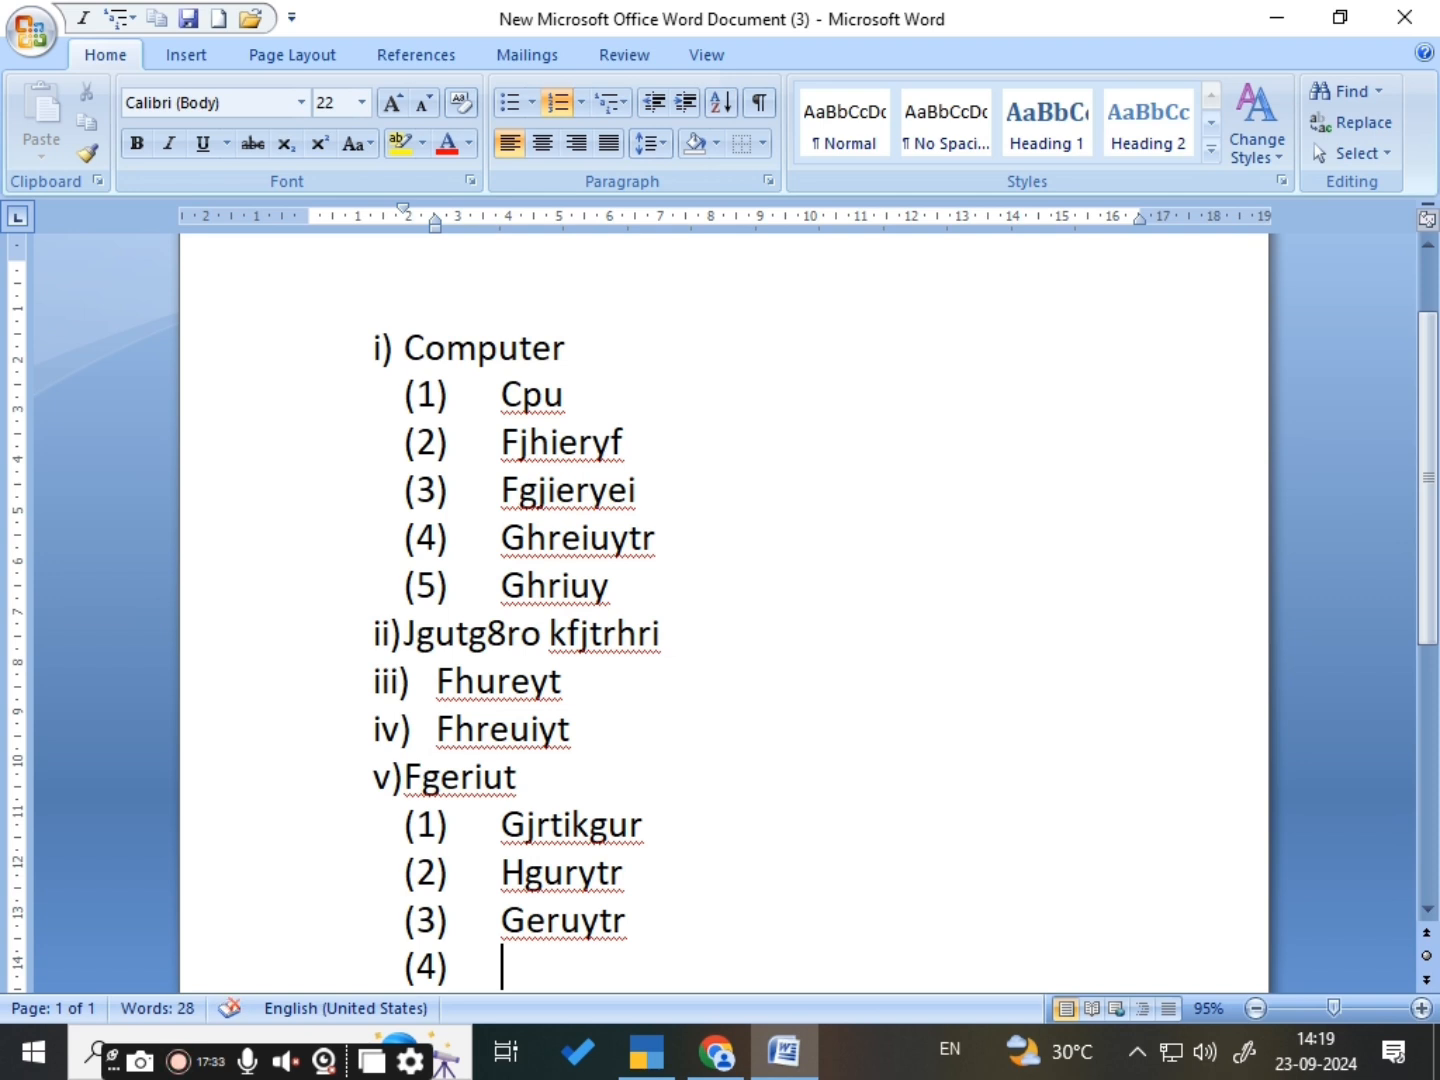
text(grjiut)
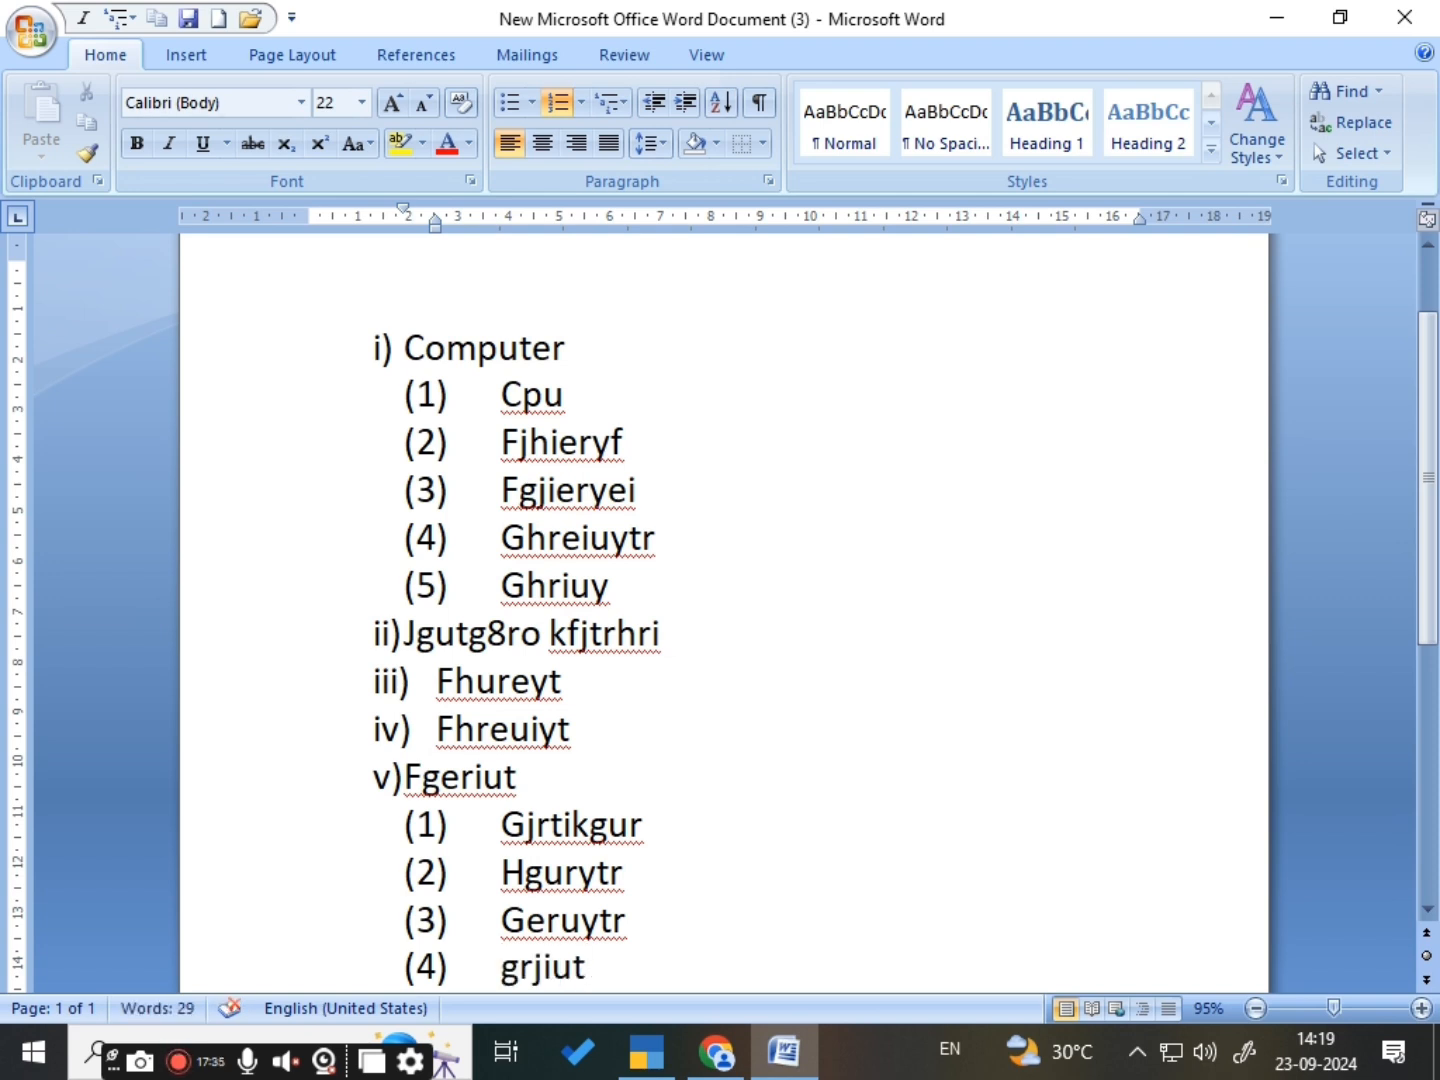
- Add a sub-item one level below Grjiut reading "Gjrit8r gjtiug grtui grui"
key(Return)
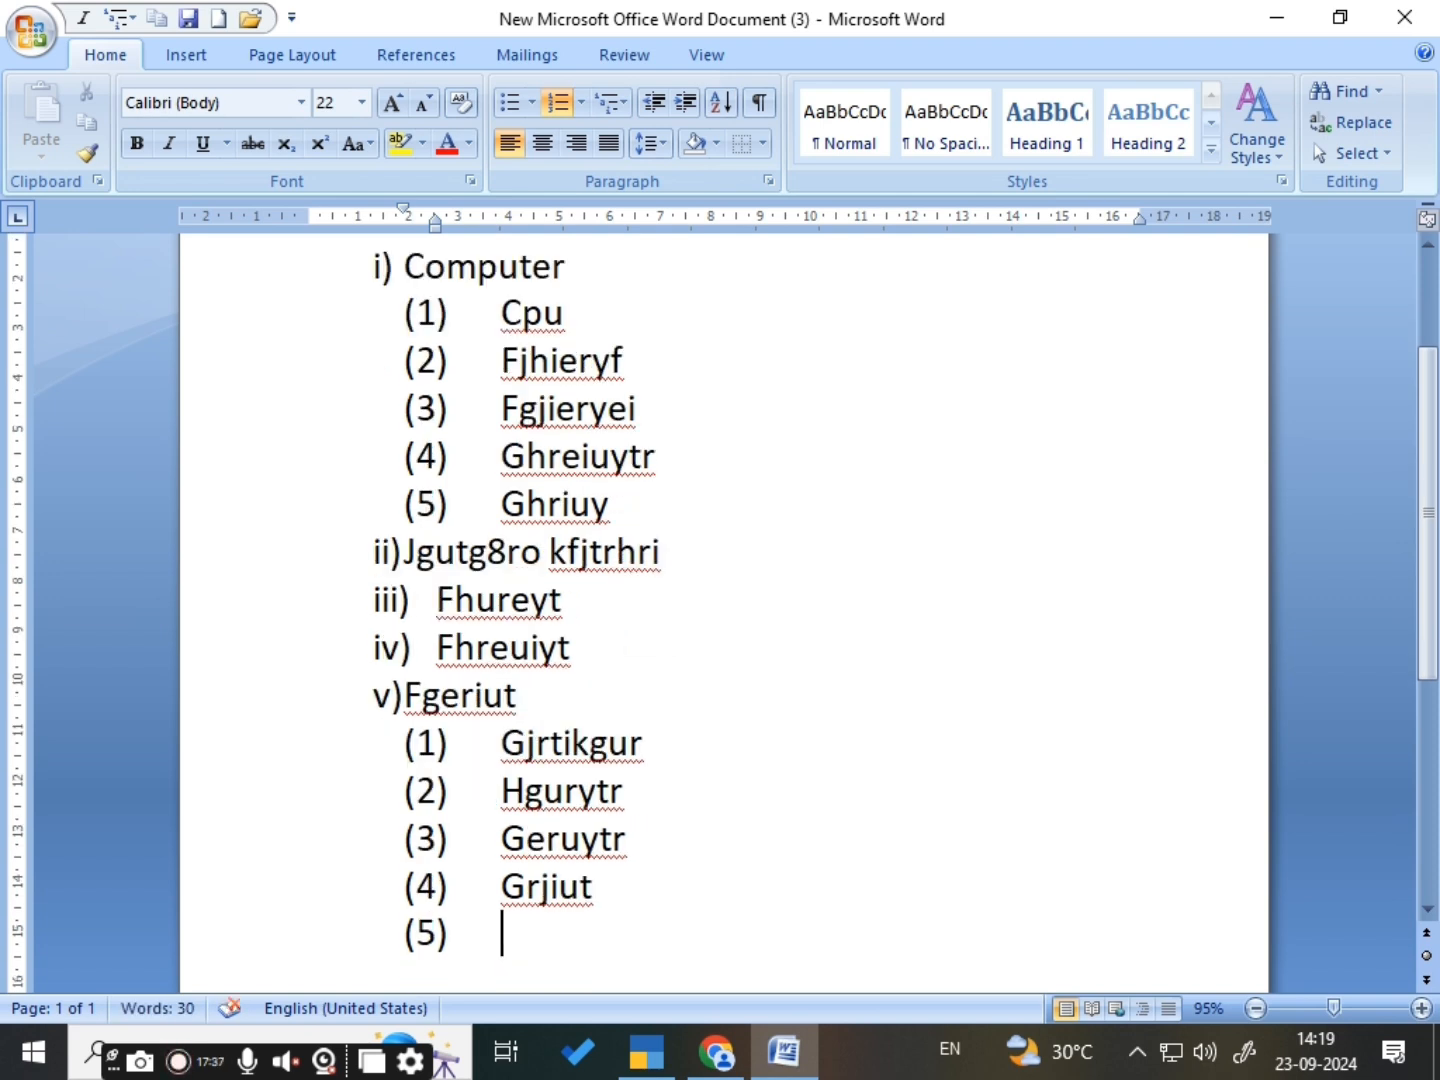
key(Tab)
text(Gjrit8r)
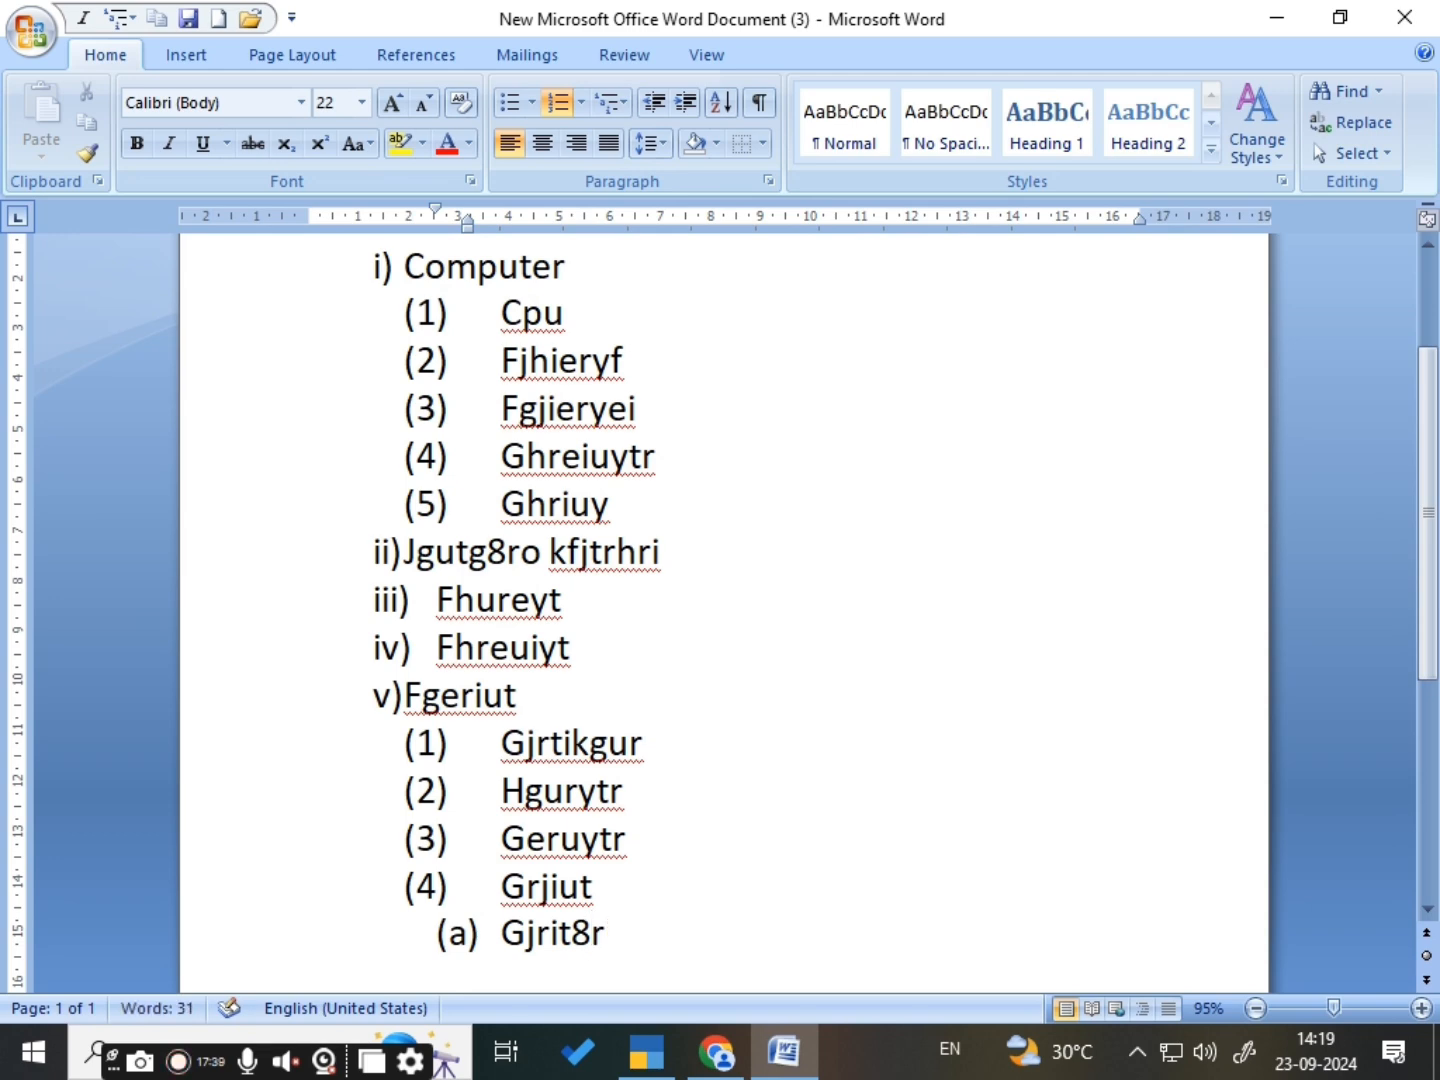
text( gjtiug grt)
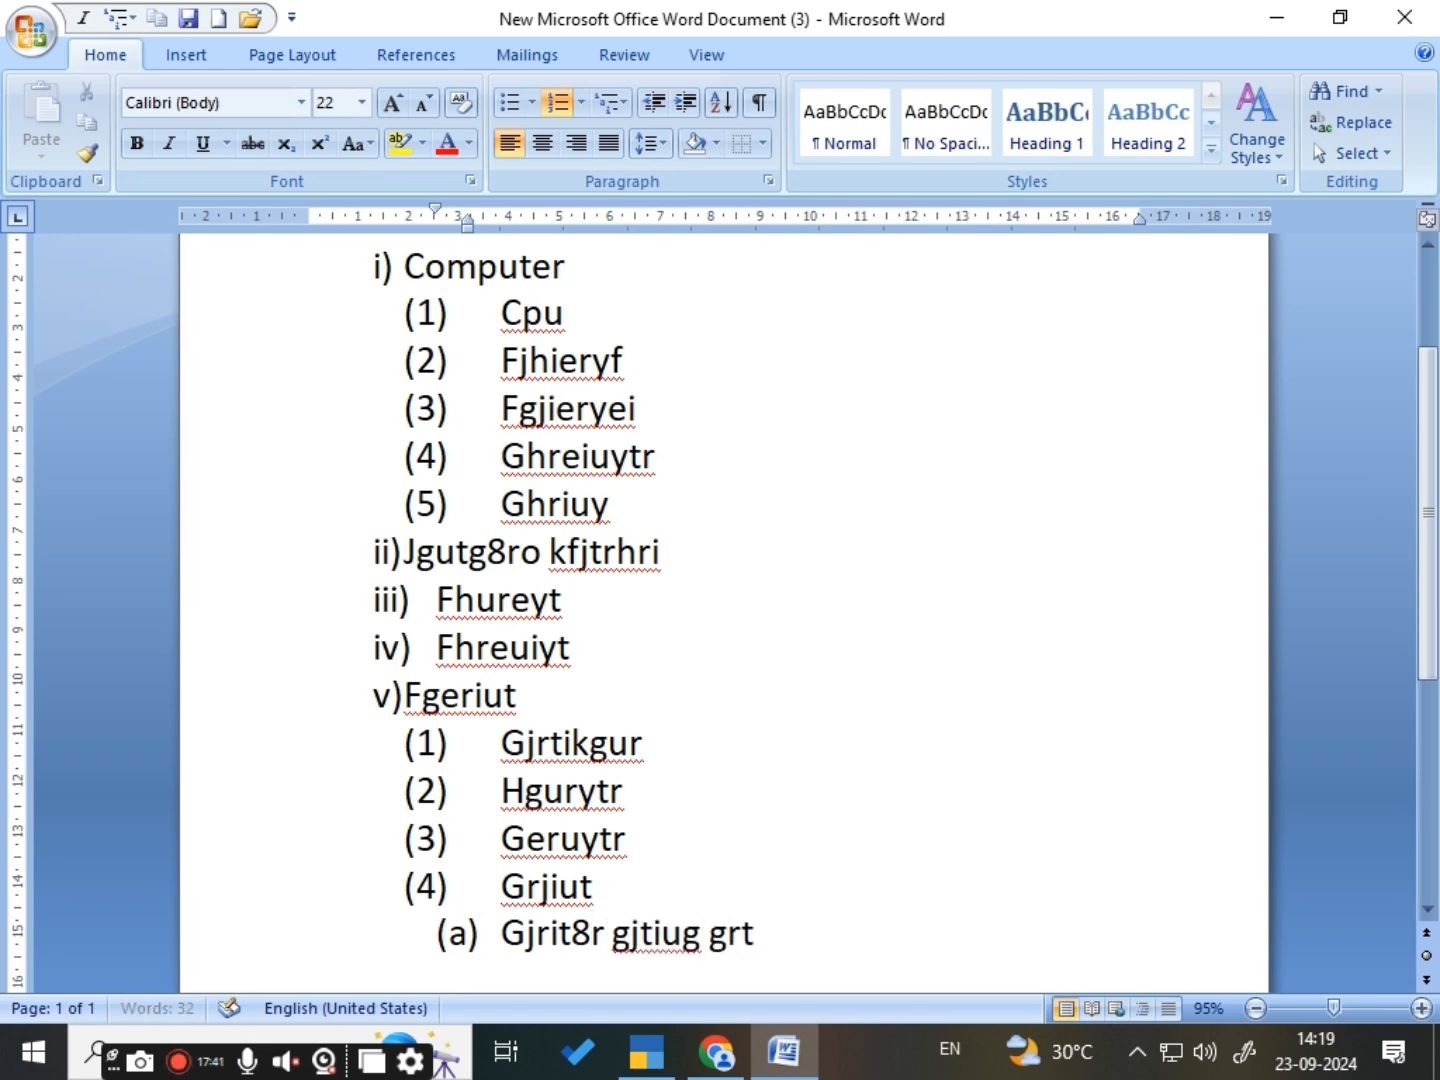
text(ui grui)
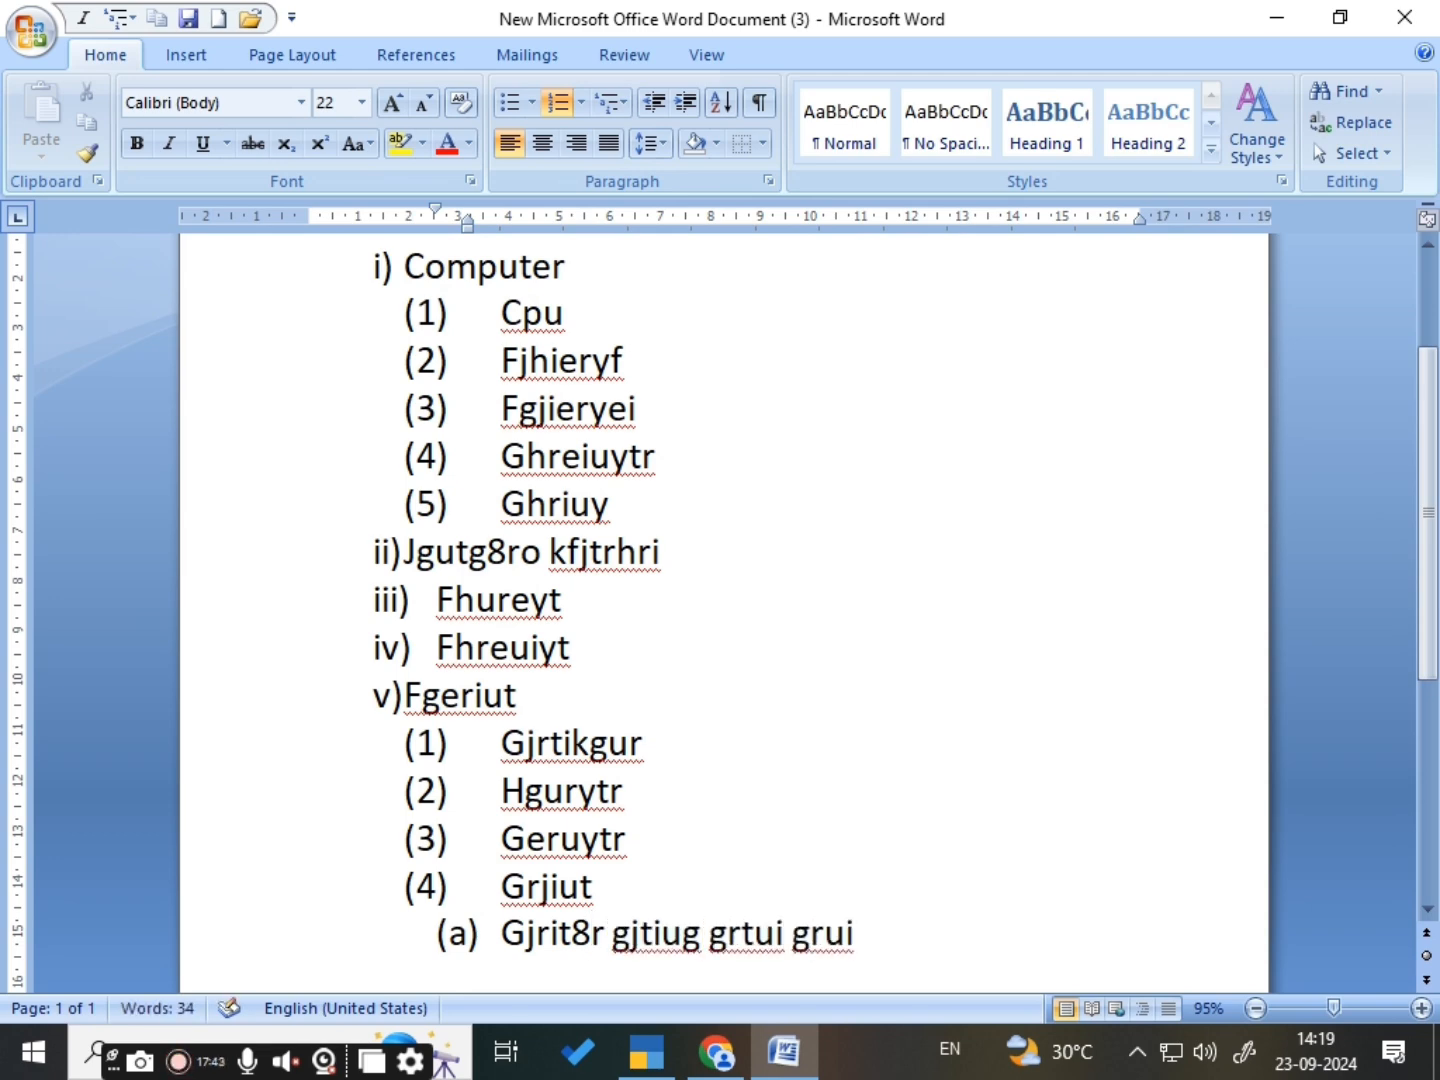
- Delete all the text in the document and remove the multilevel list formatting from the remaining empty paragraph
scroll(720, 599, up, 3)
scroll(720, 599, up, 1)
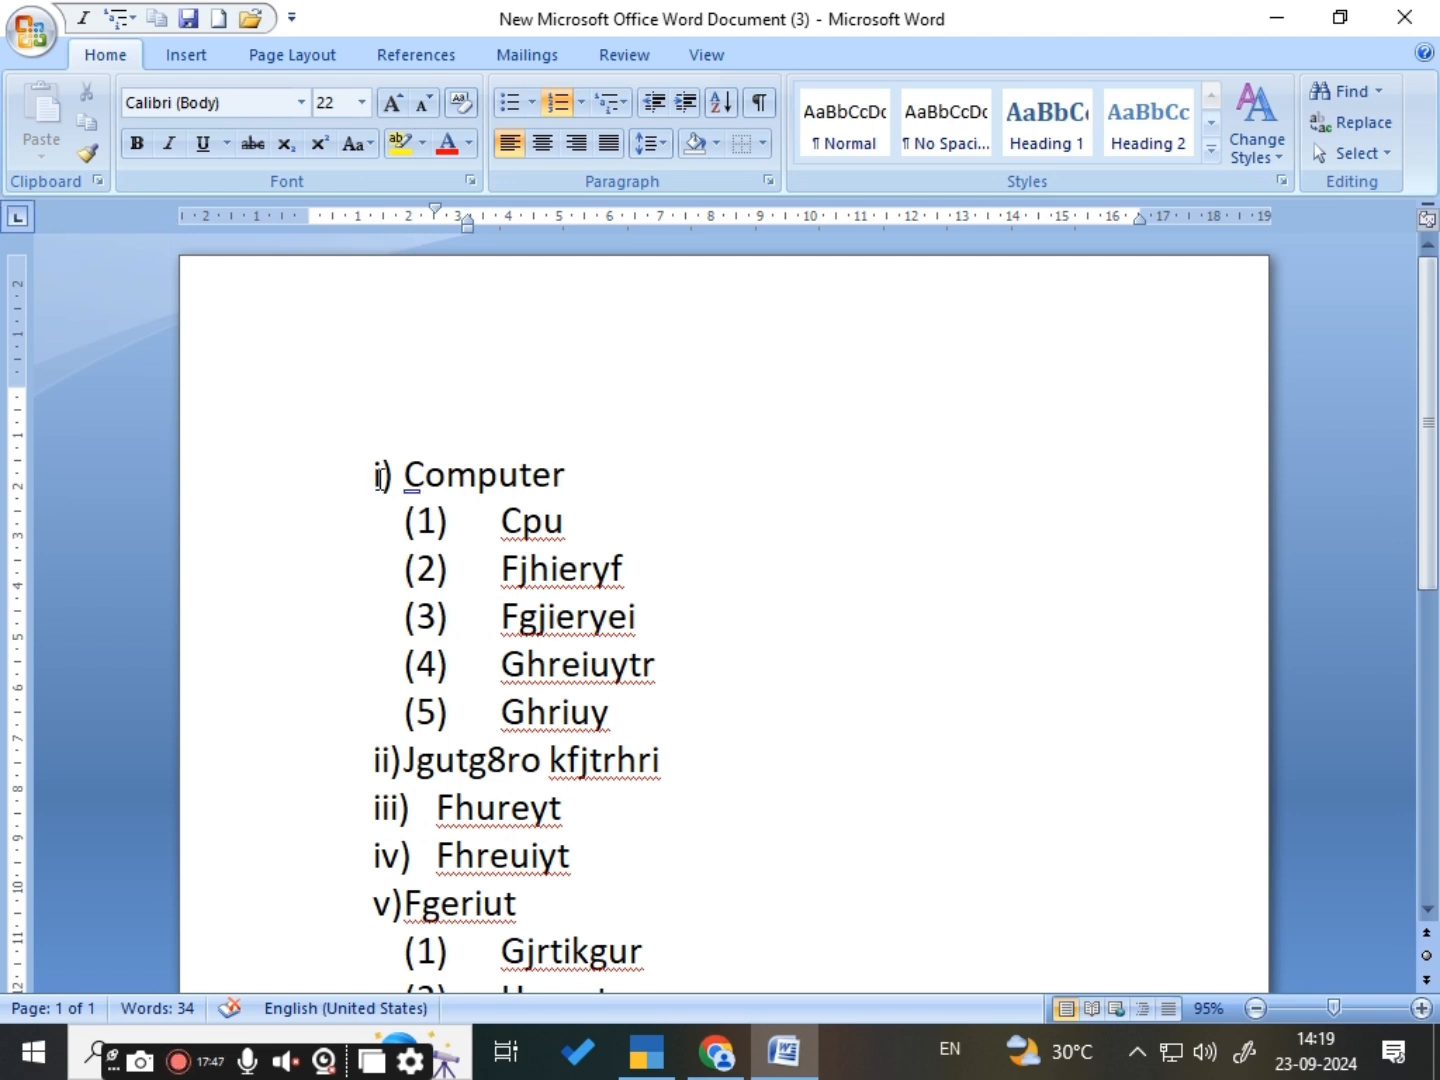
key(ctrl+a)
key(Delete)
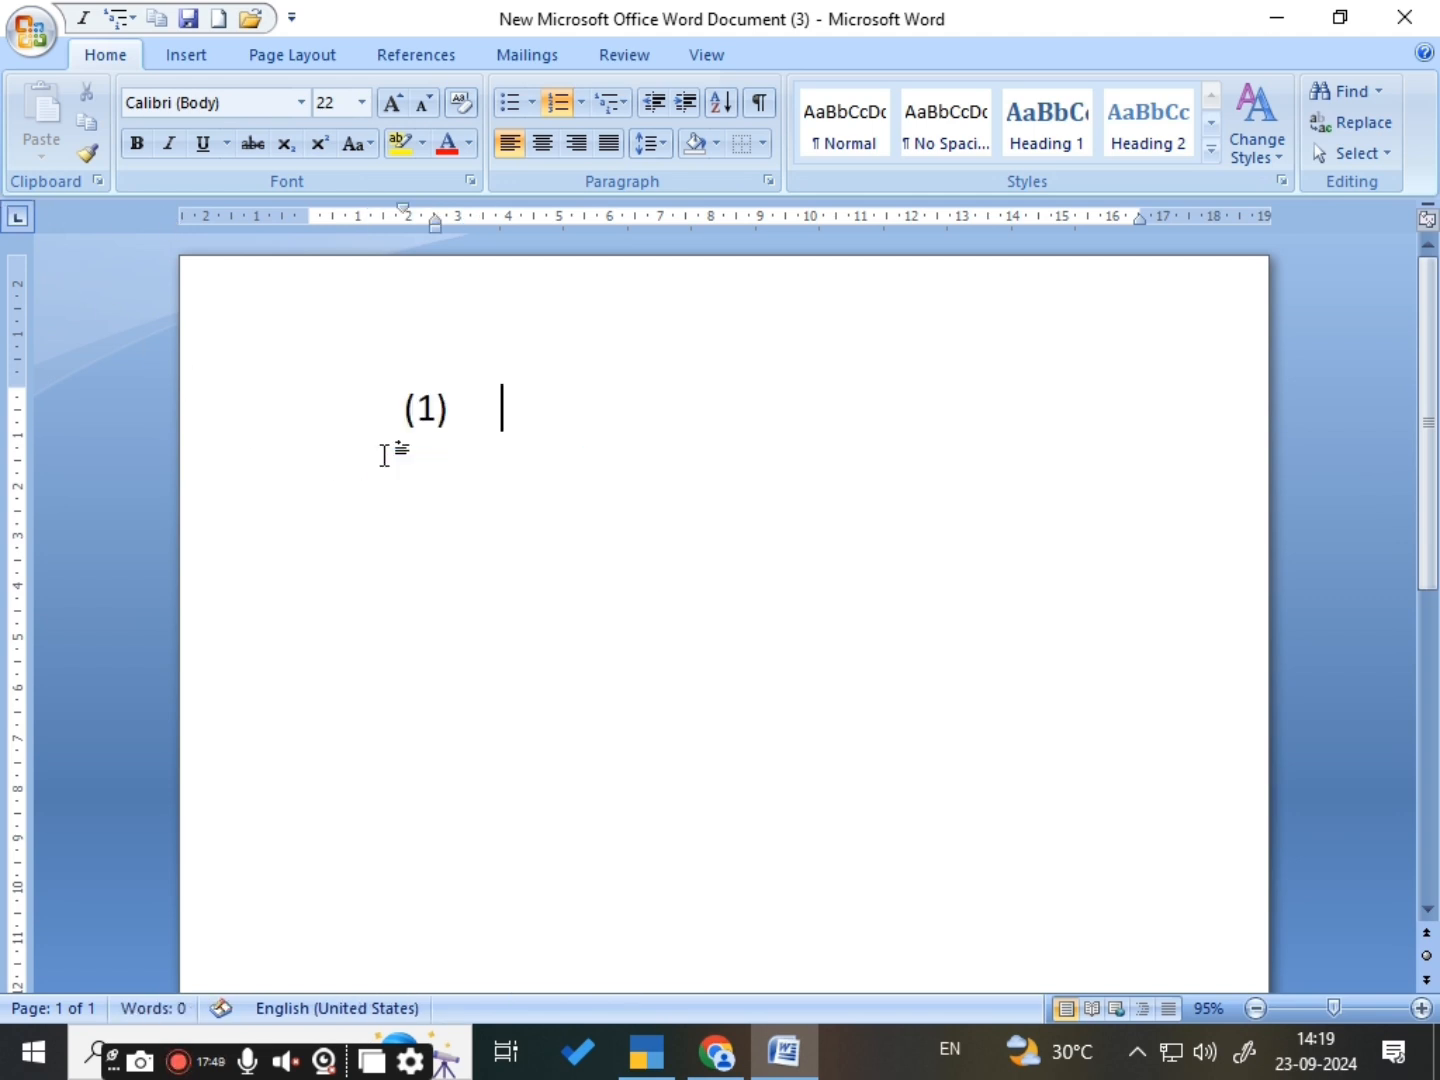
click(624, 104)
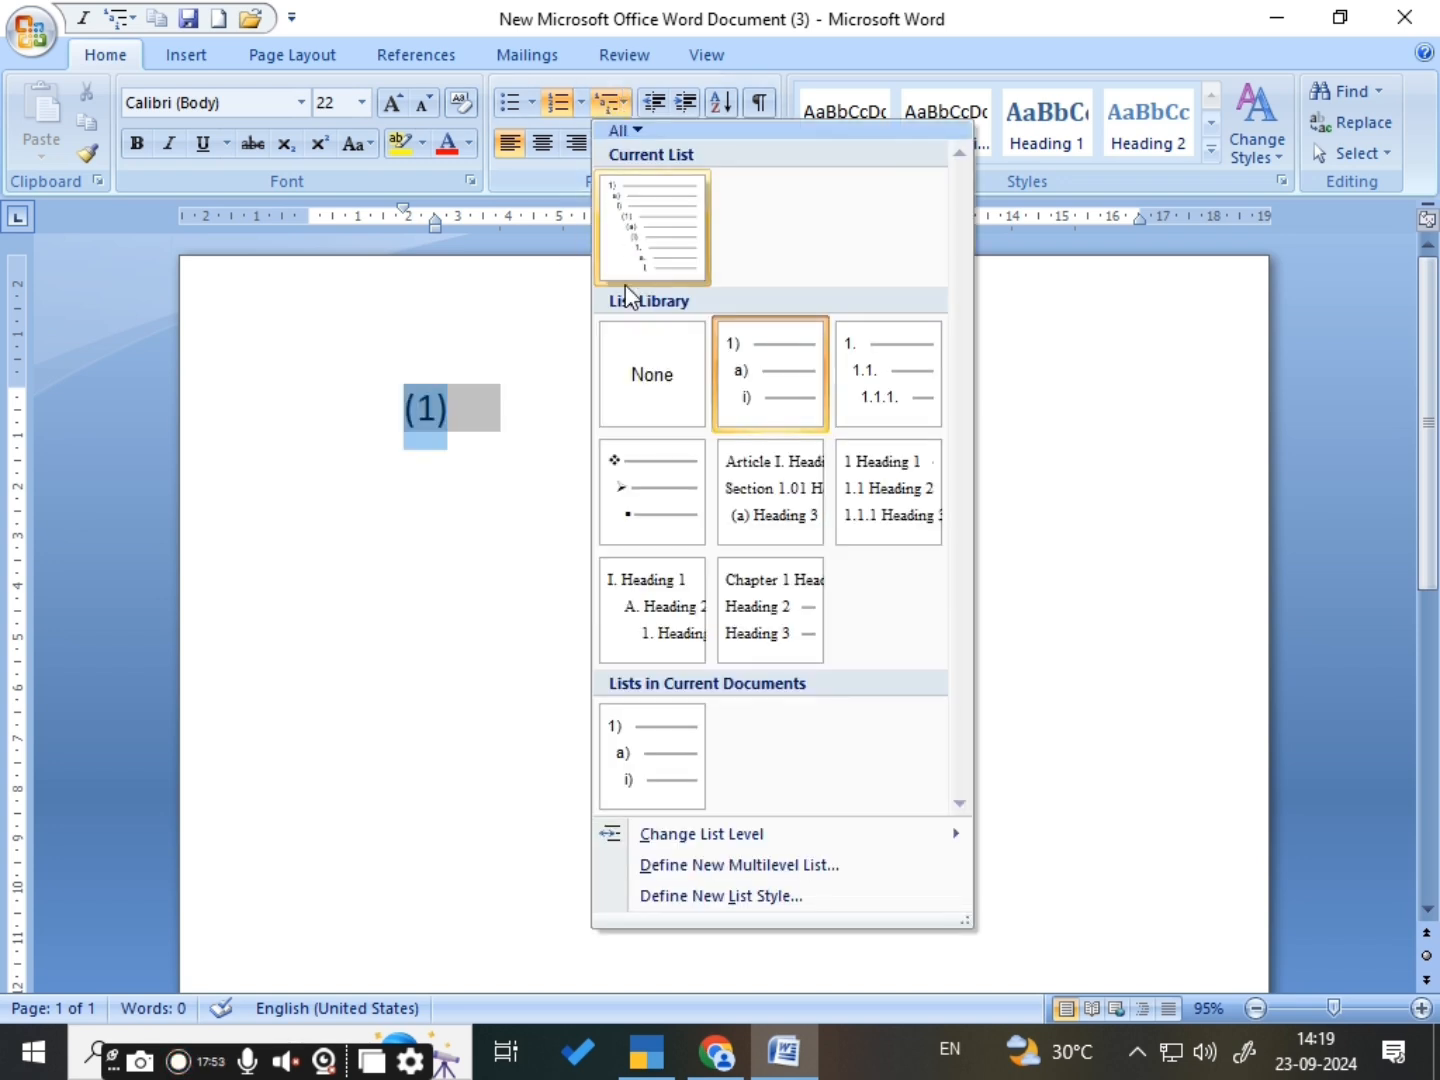
click(622, 391)
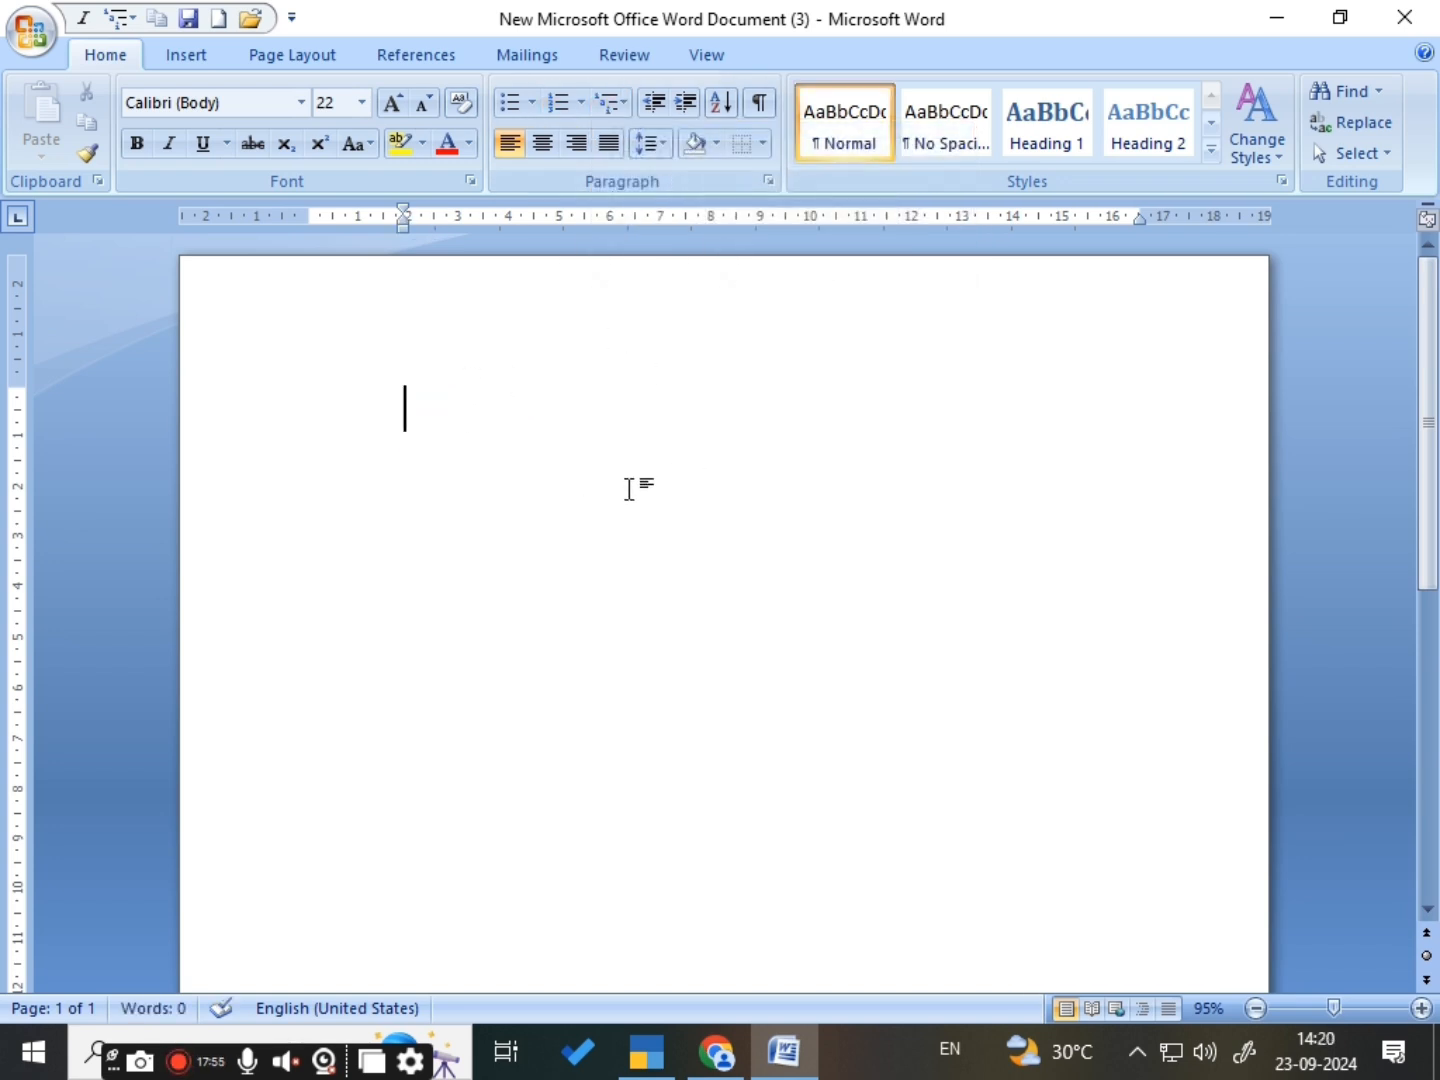
- Start a multilevel list in the 1) a) i) style with the first item "Internet"
click(618, 107)
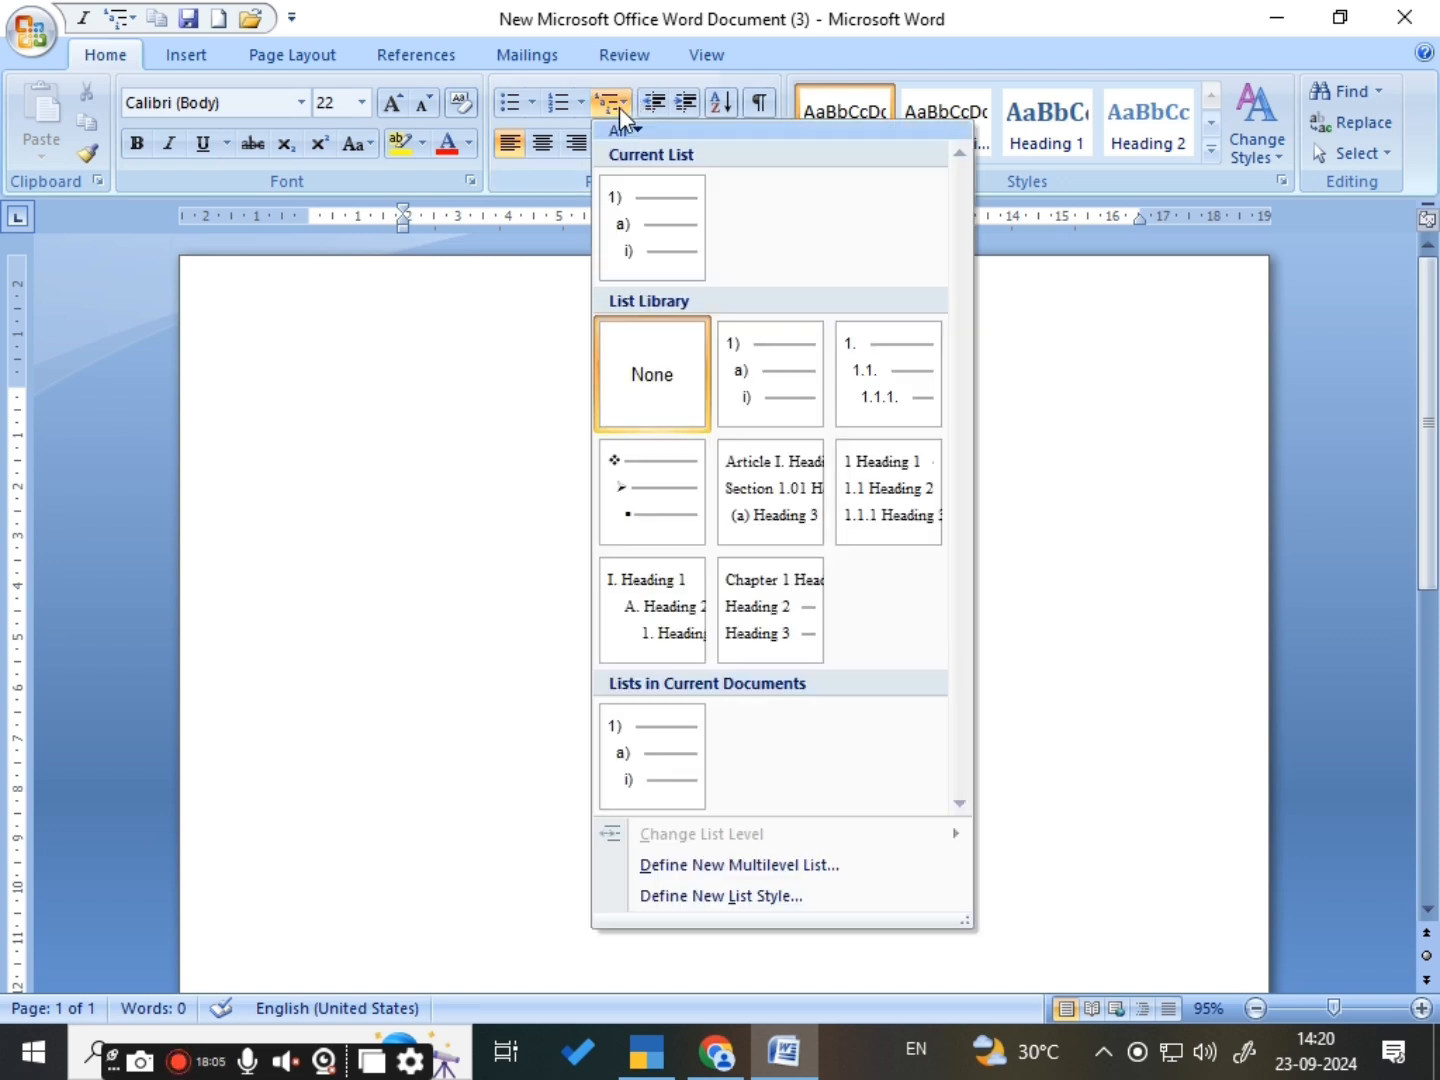
mouse_move(757, 372)
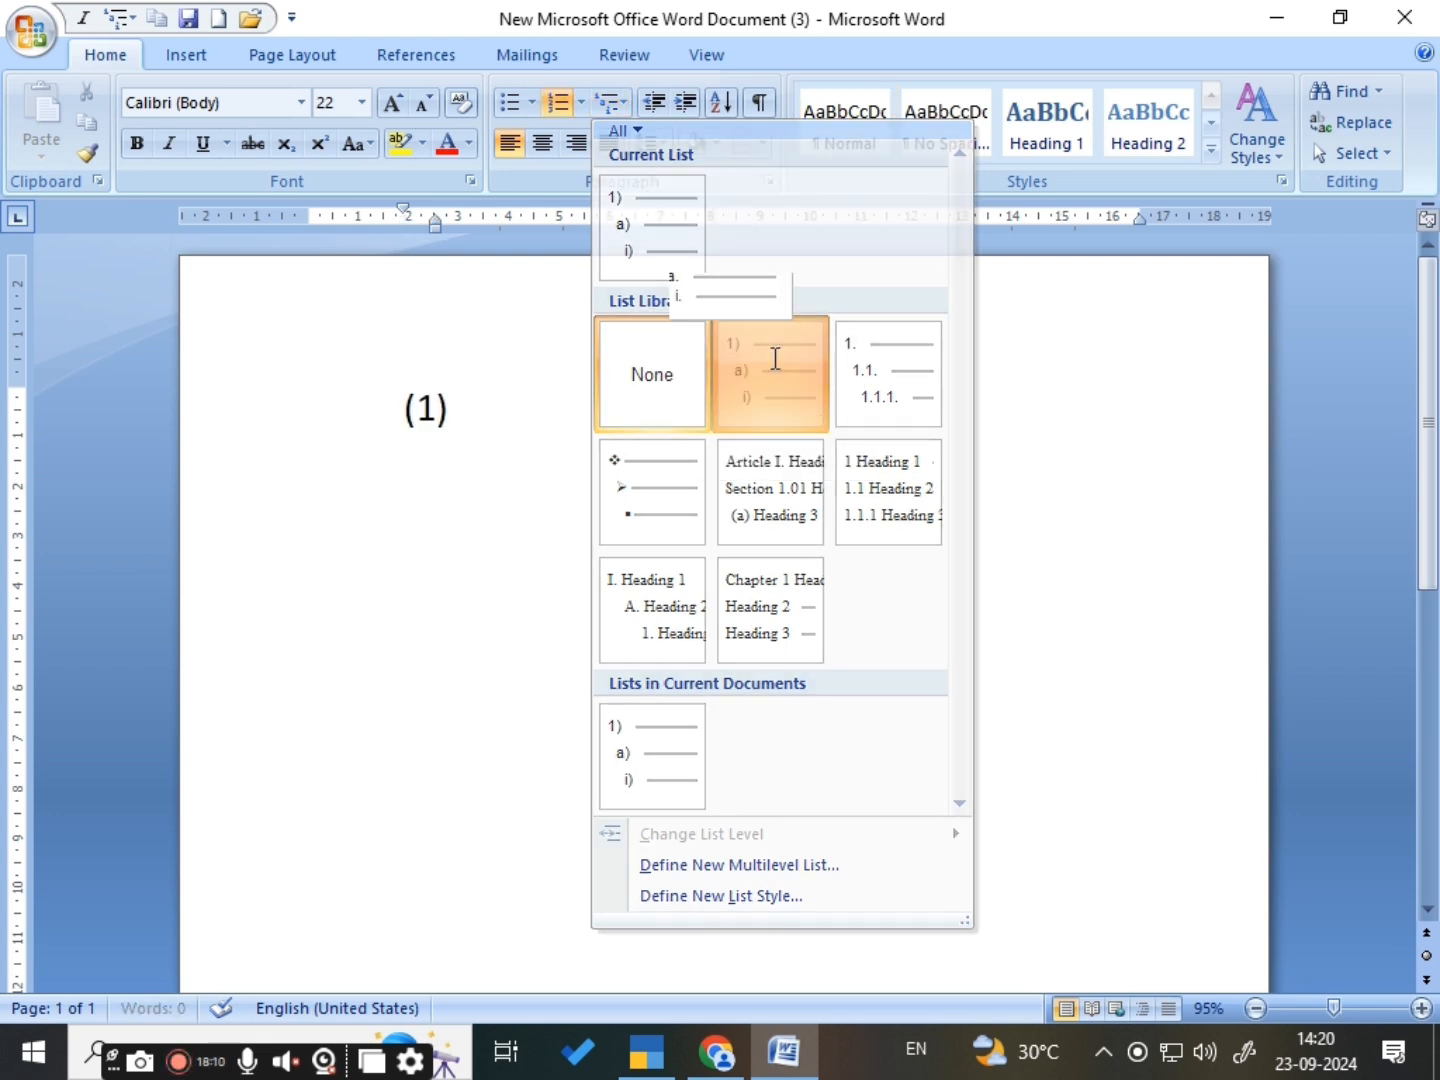
click(776, 360)
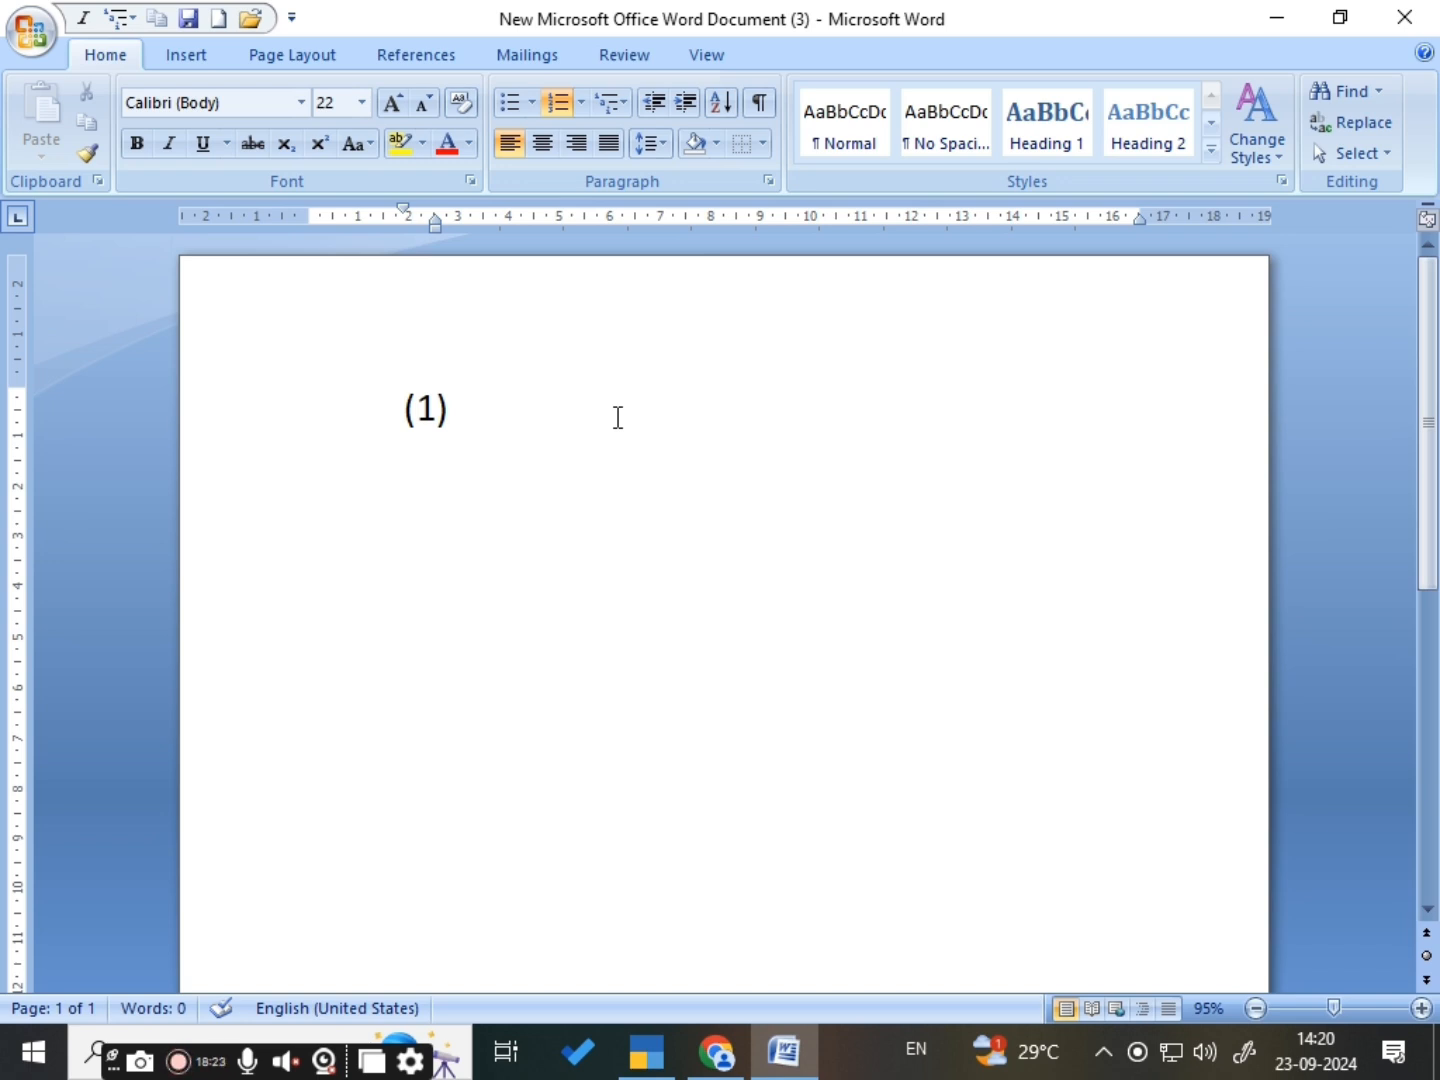
text(in)
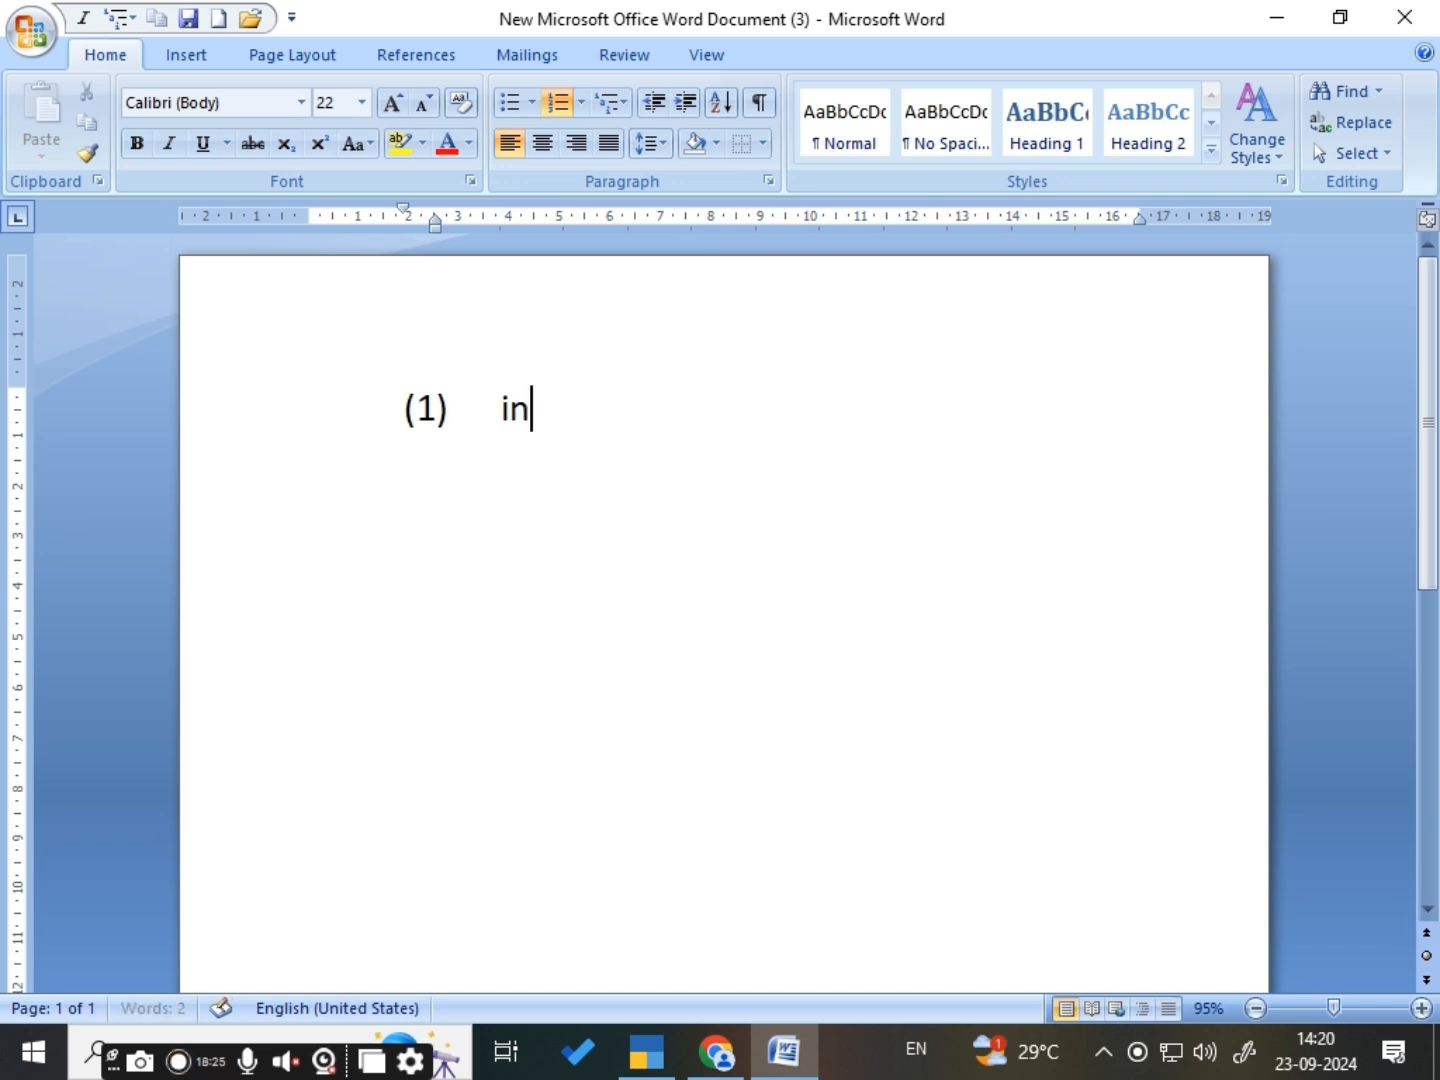
text(ternet)
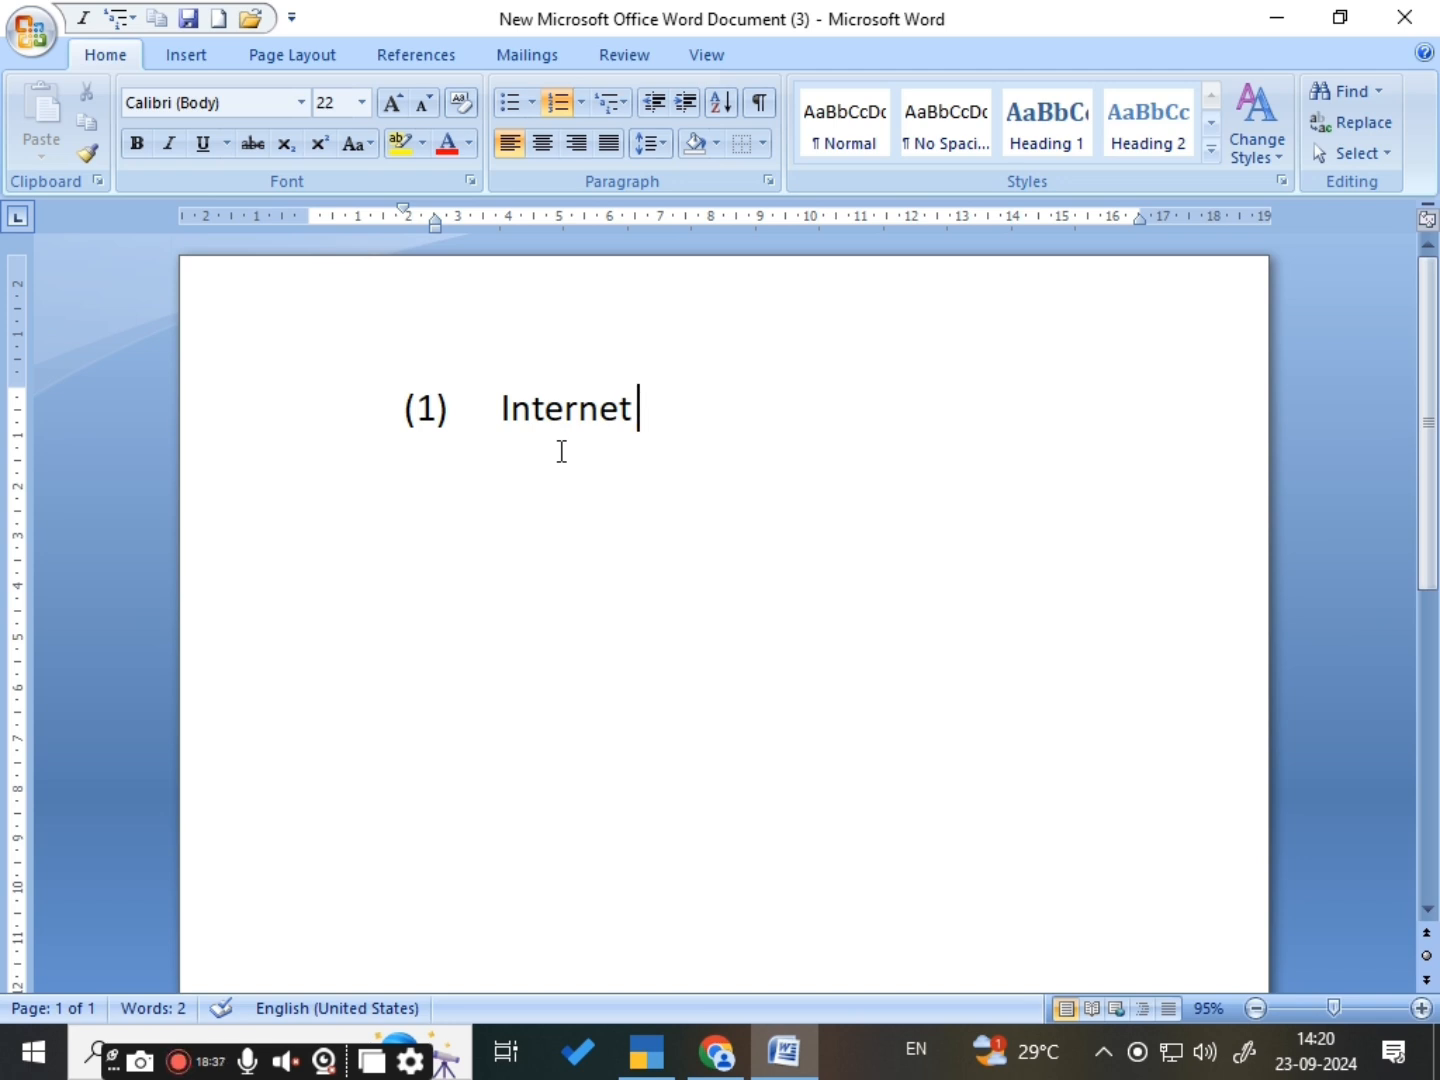
- Add two sub-items one level below Internet: fhruit and hfruth
key(Return)
key(Tab)
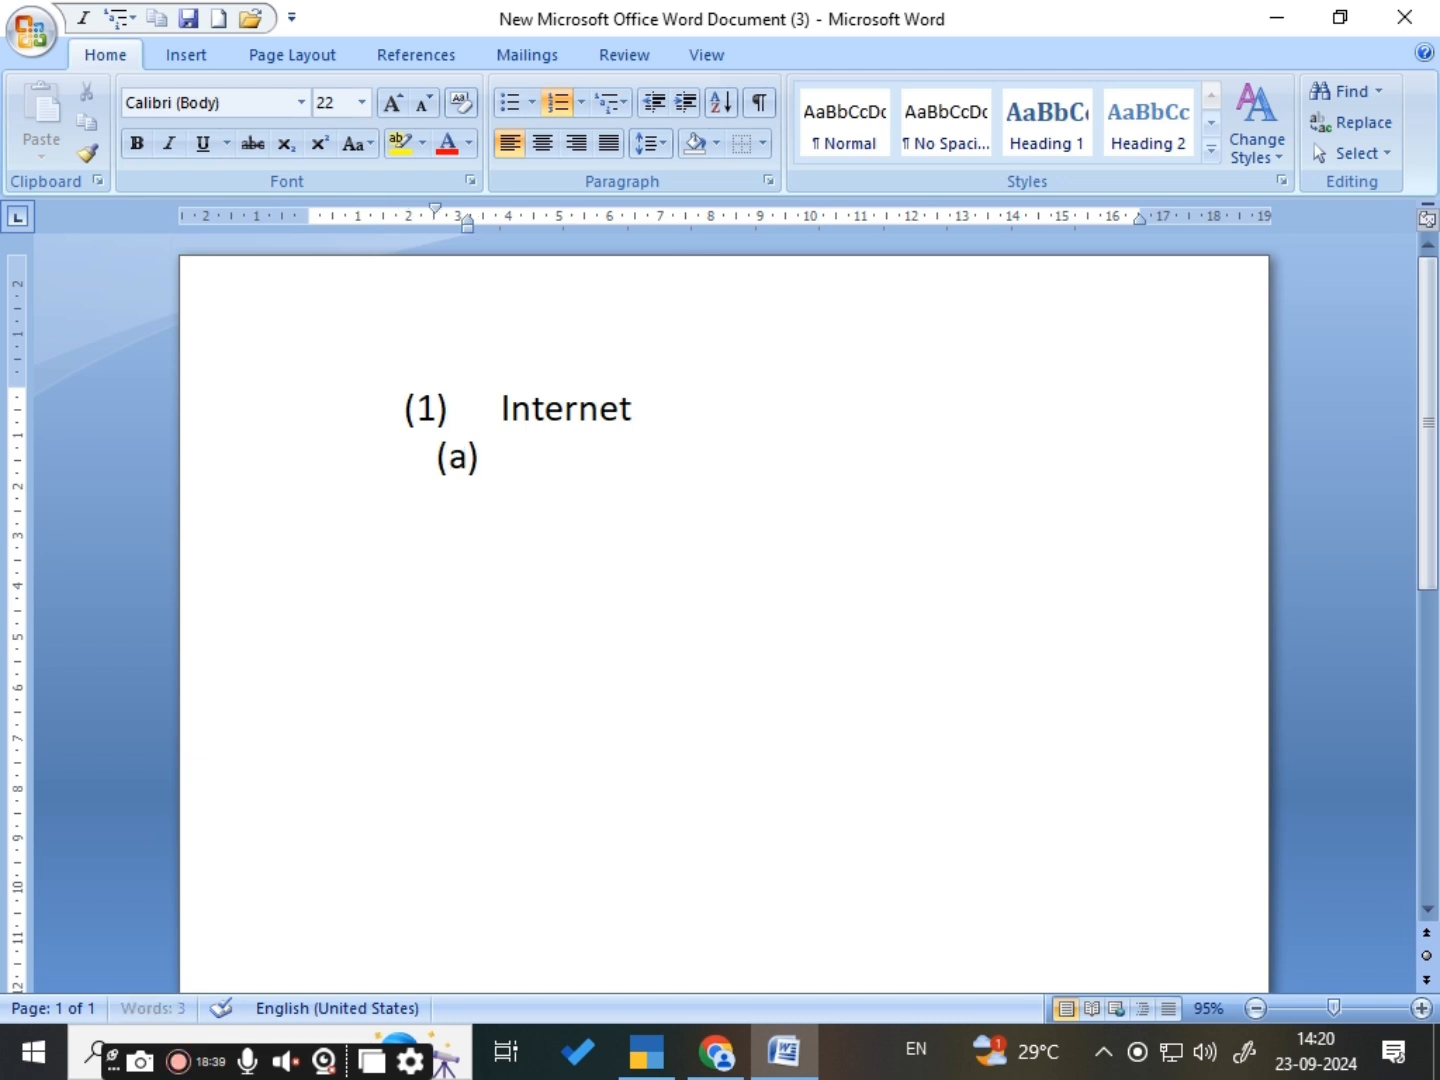
text(fhruit)
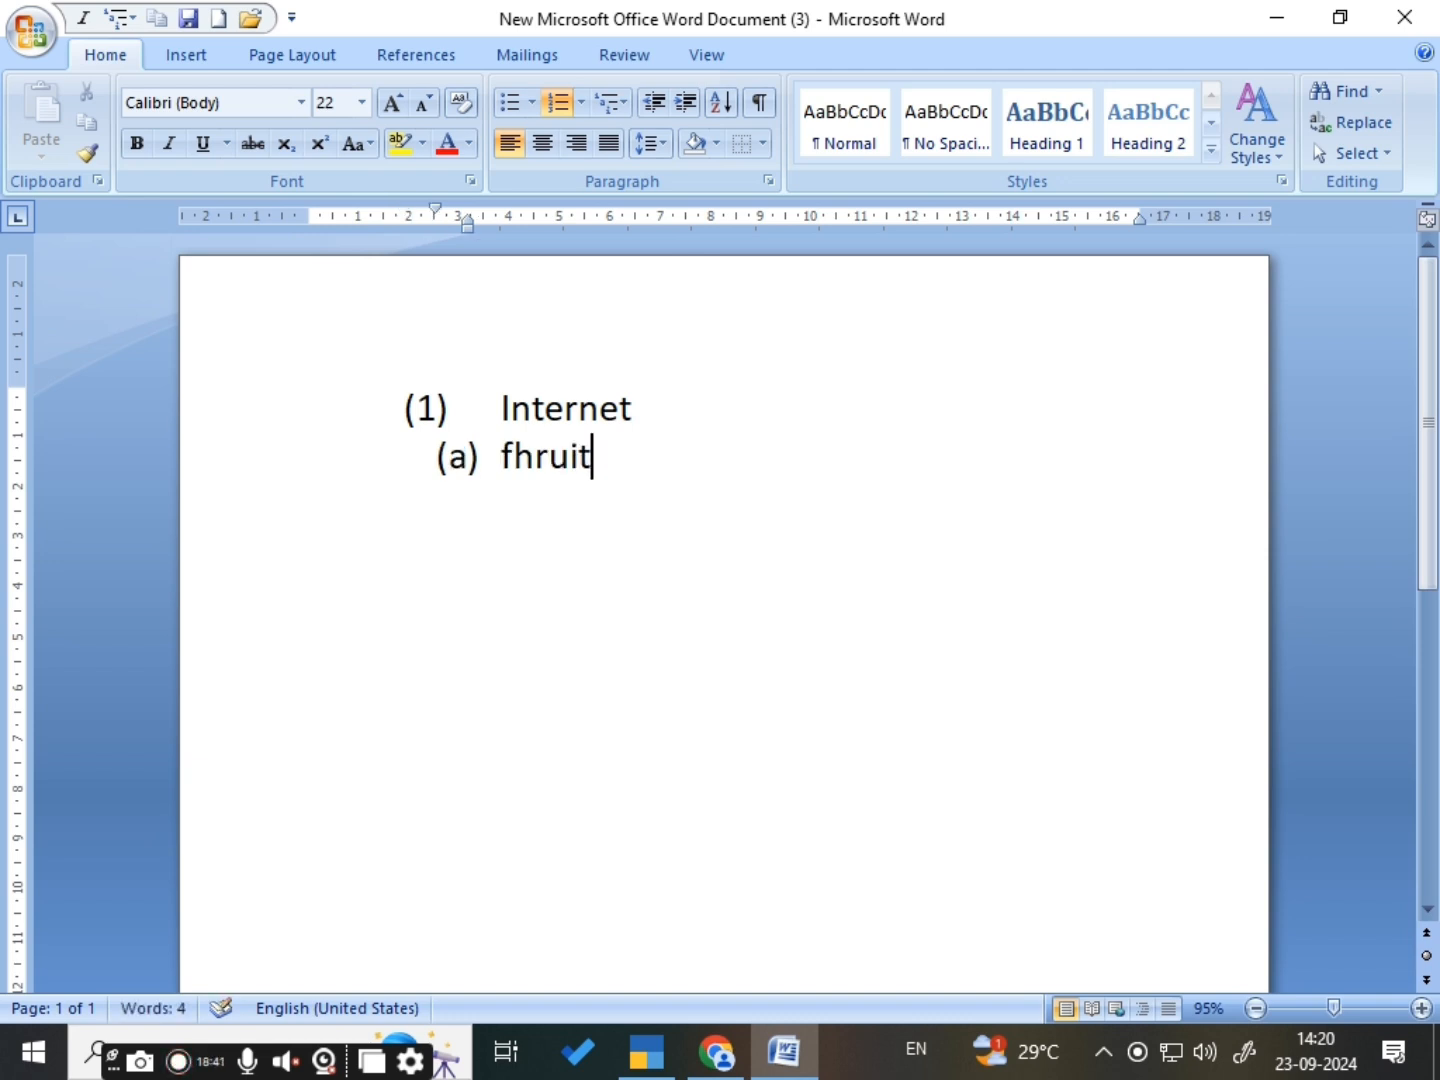
key(Return)
text(hfruth)
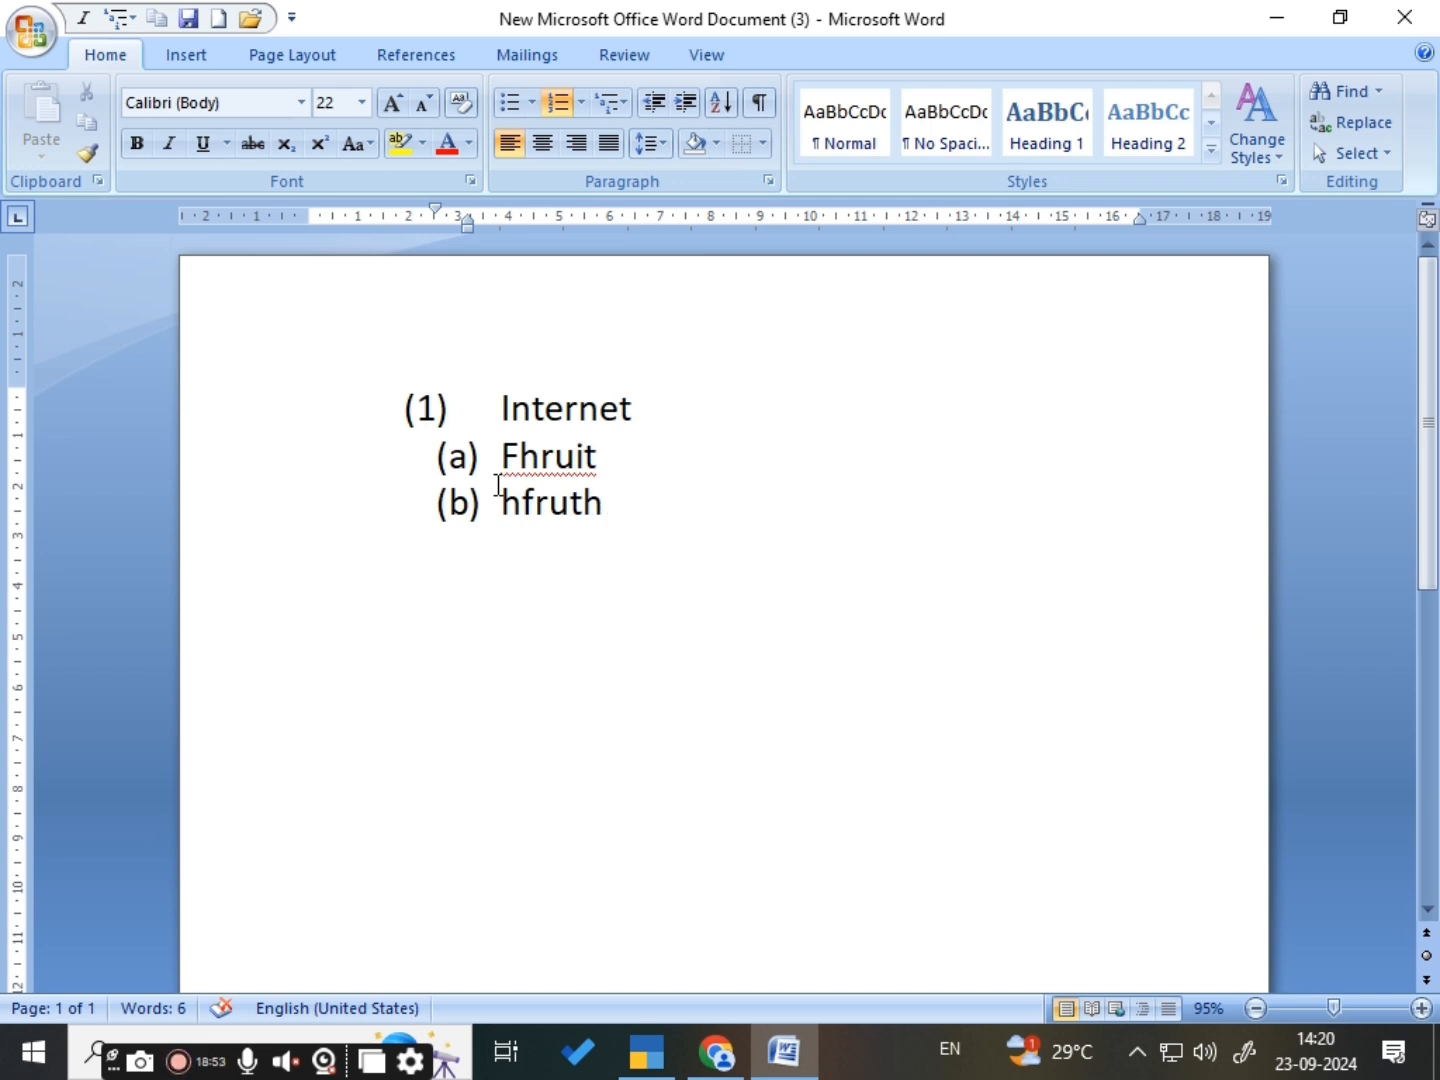
- Return to the level of Internet and add two items: huyurhfury and fgjrehur
key(Return)
key(shift+Tab)
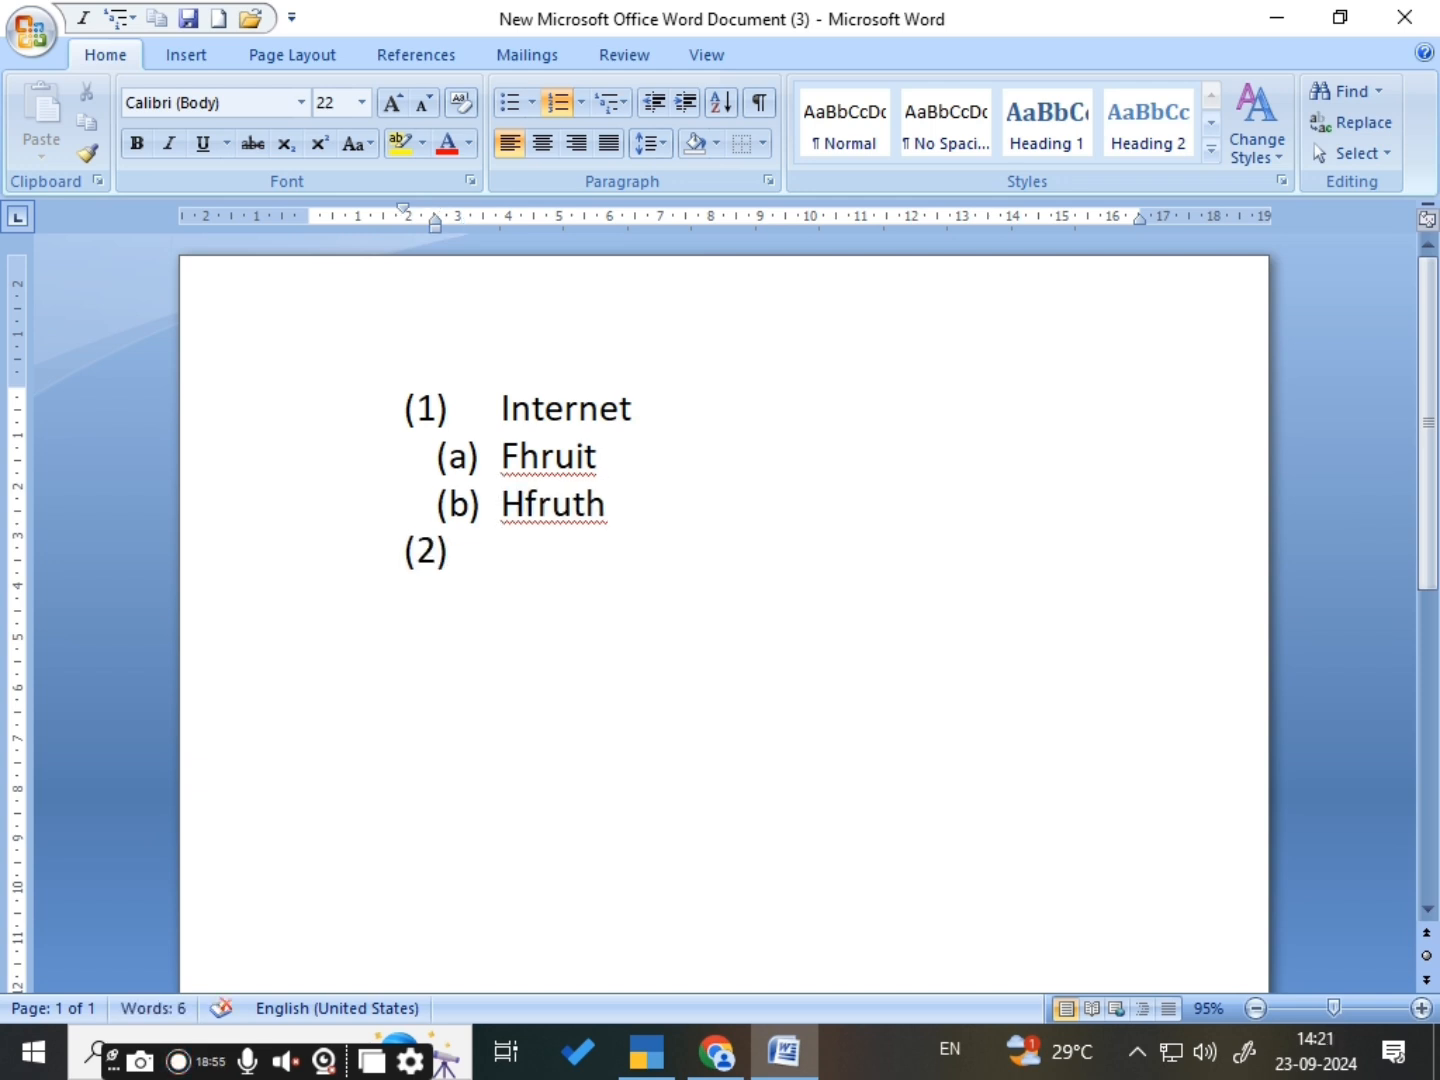
text(huyurhfury)
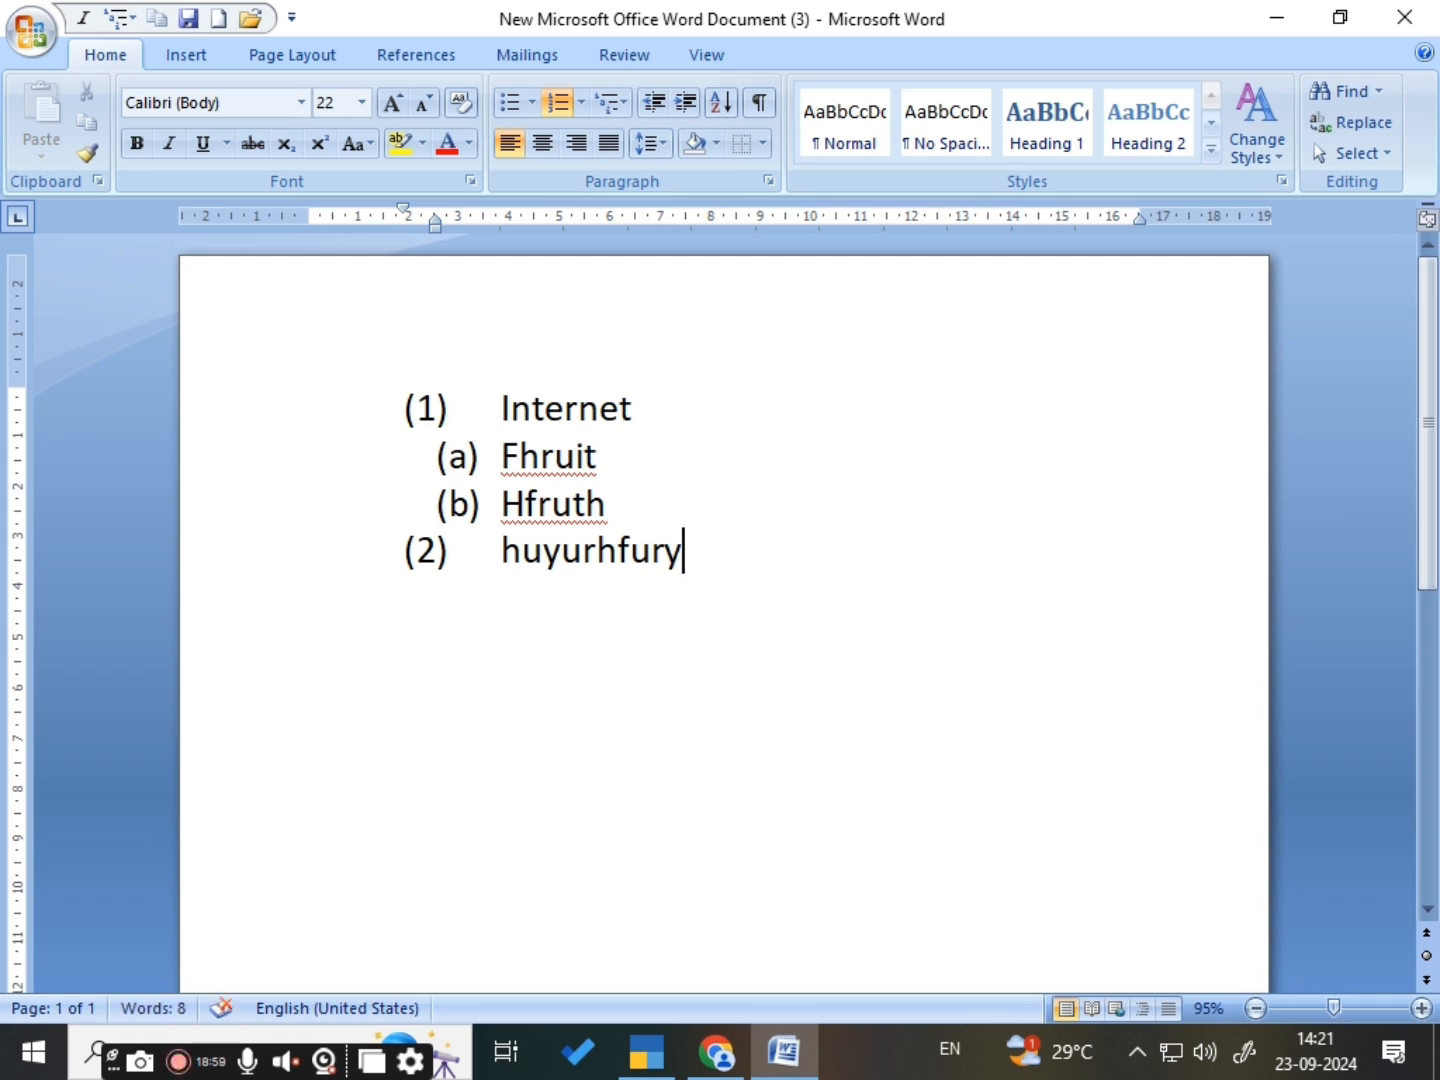
key(Return)
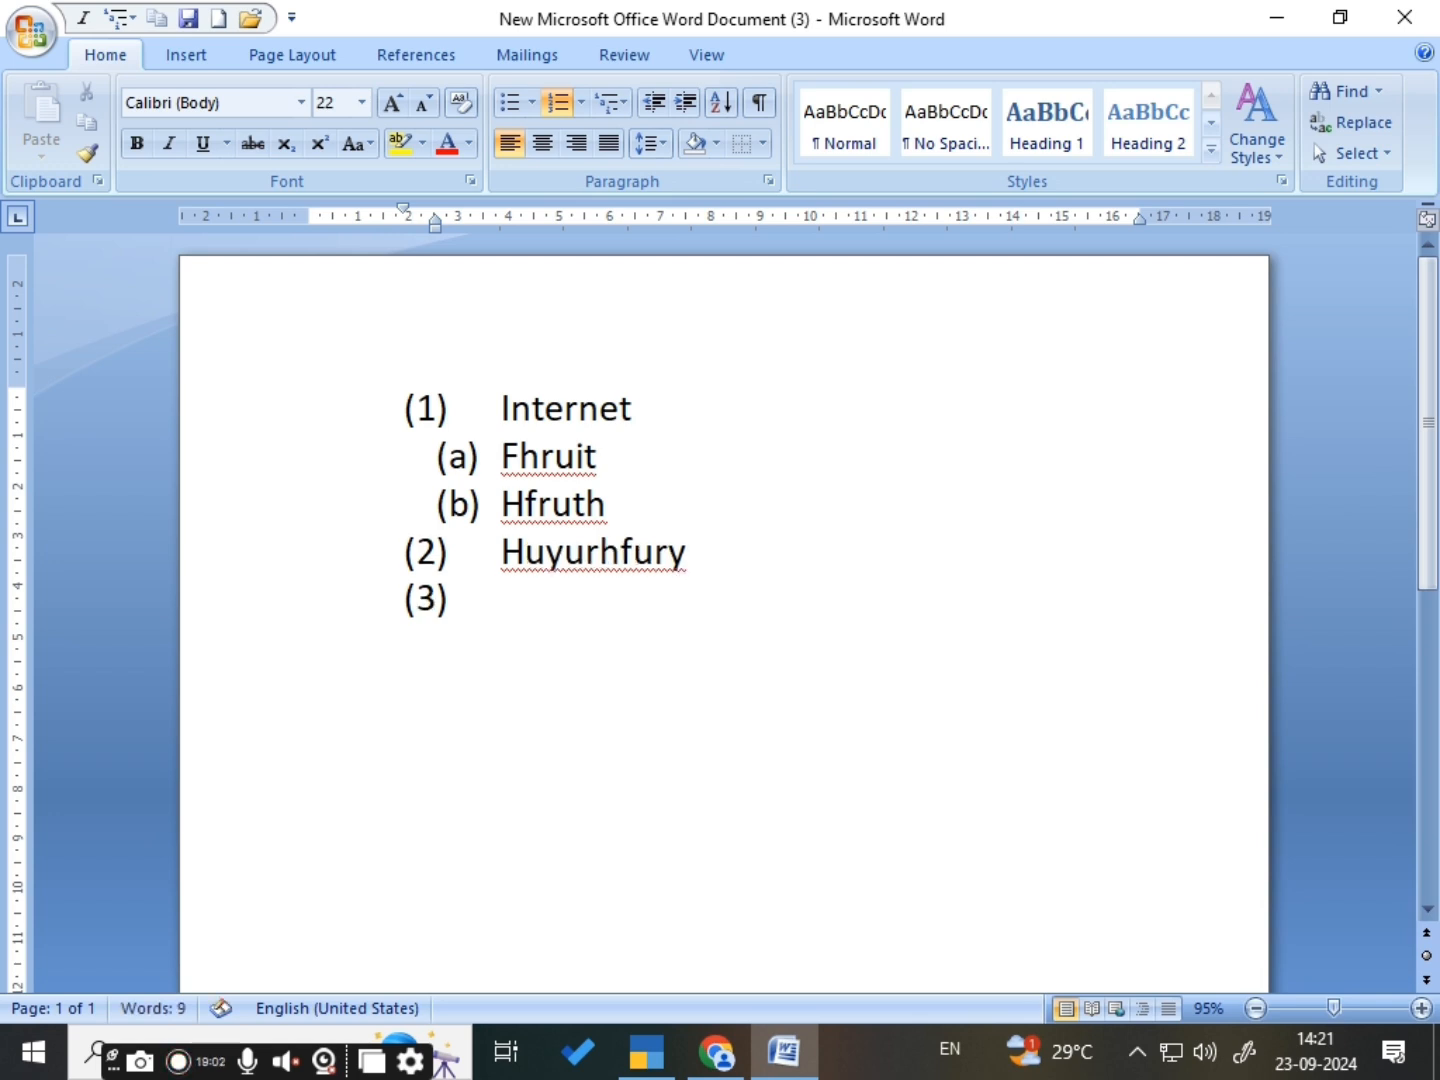
text(fgjrehur)
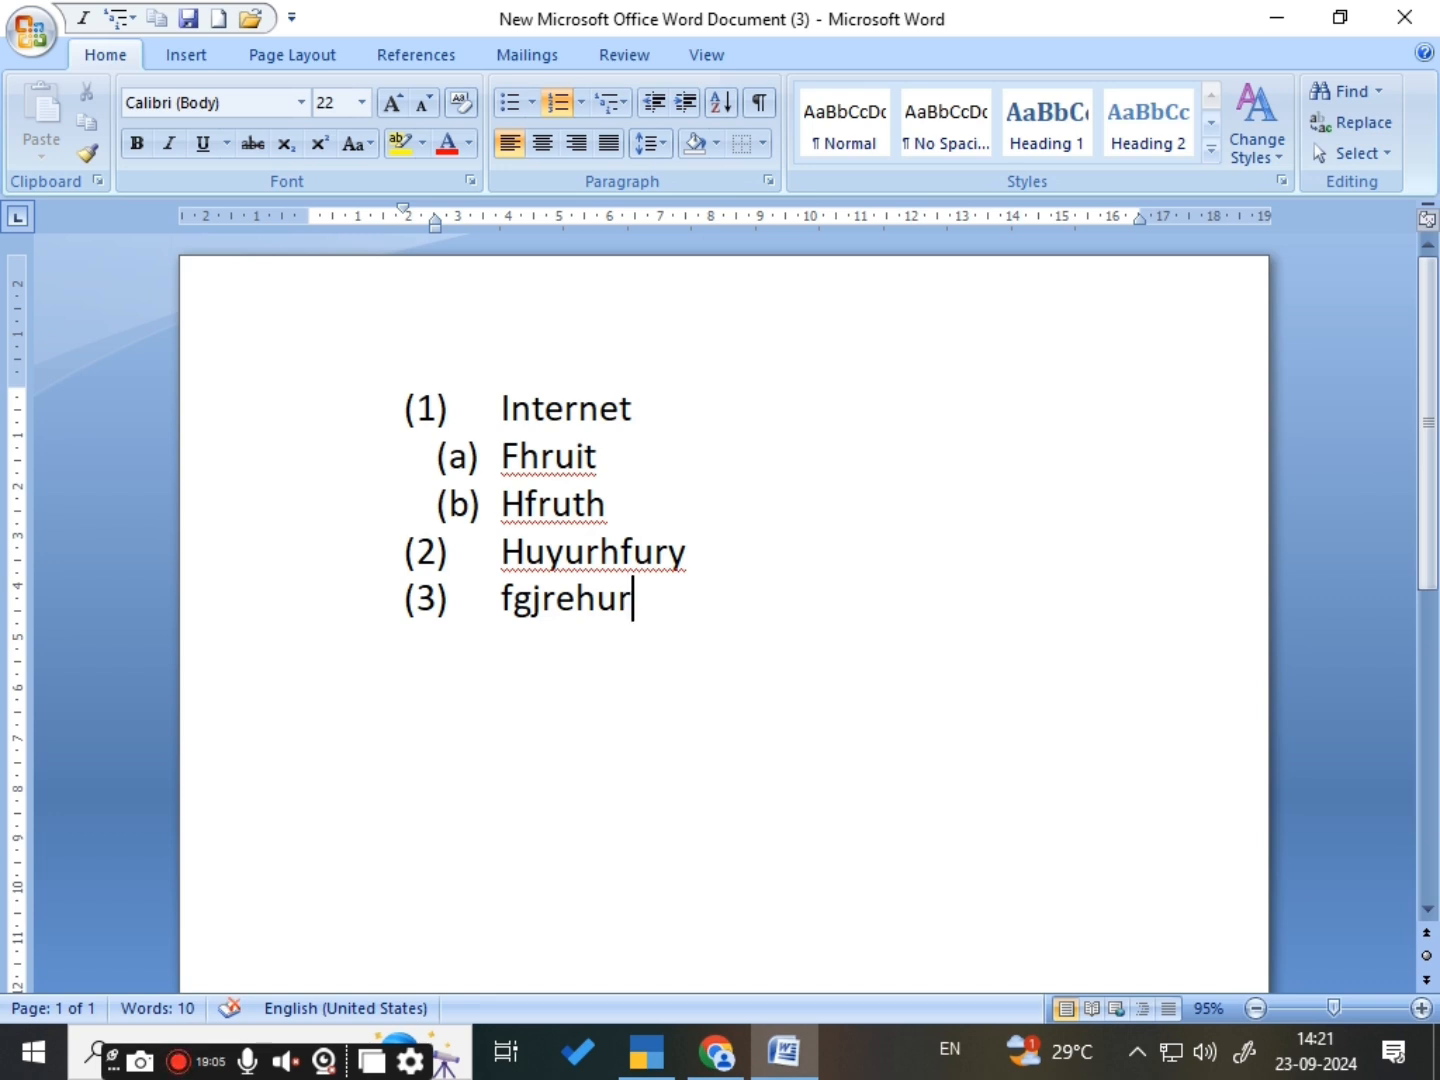
- Add four sub-items one level below Fgjrehur: fhrju, fgryjhtgfru, hfurhfyur and gfurhtru
key(Return)
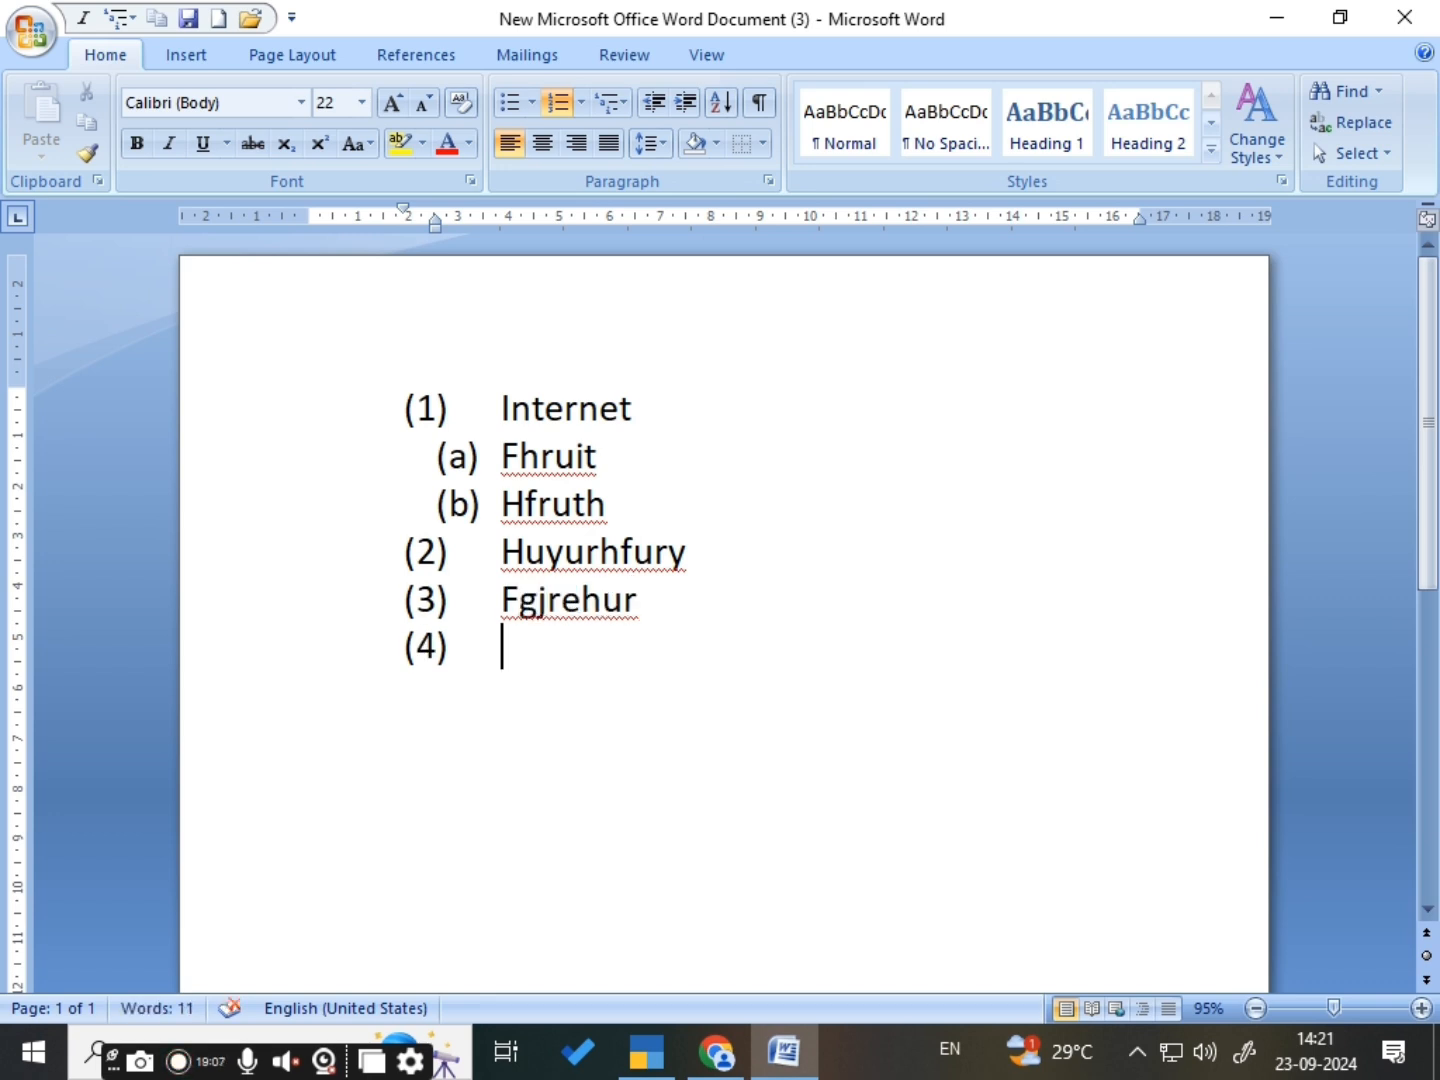
key(Tab)
text(fhrju)
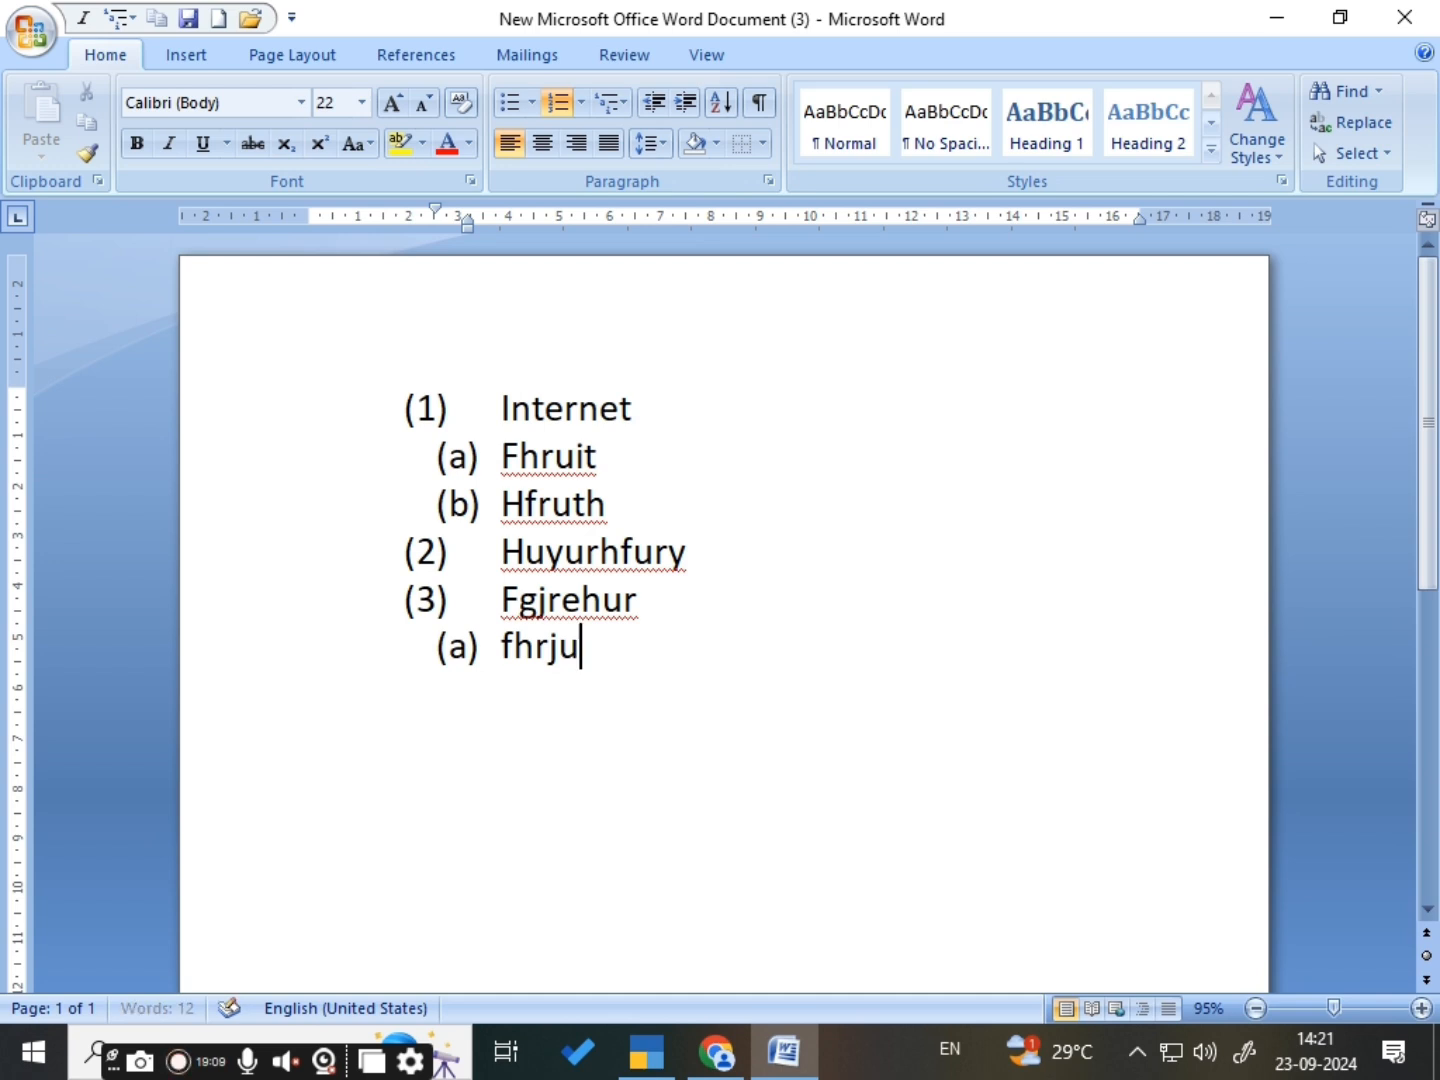
key(Return)
text(fgryjhtgfru)
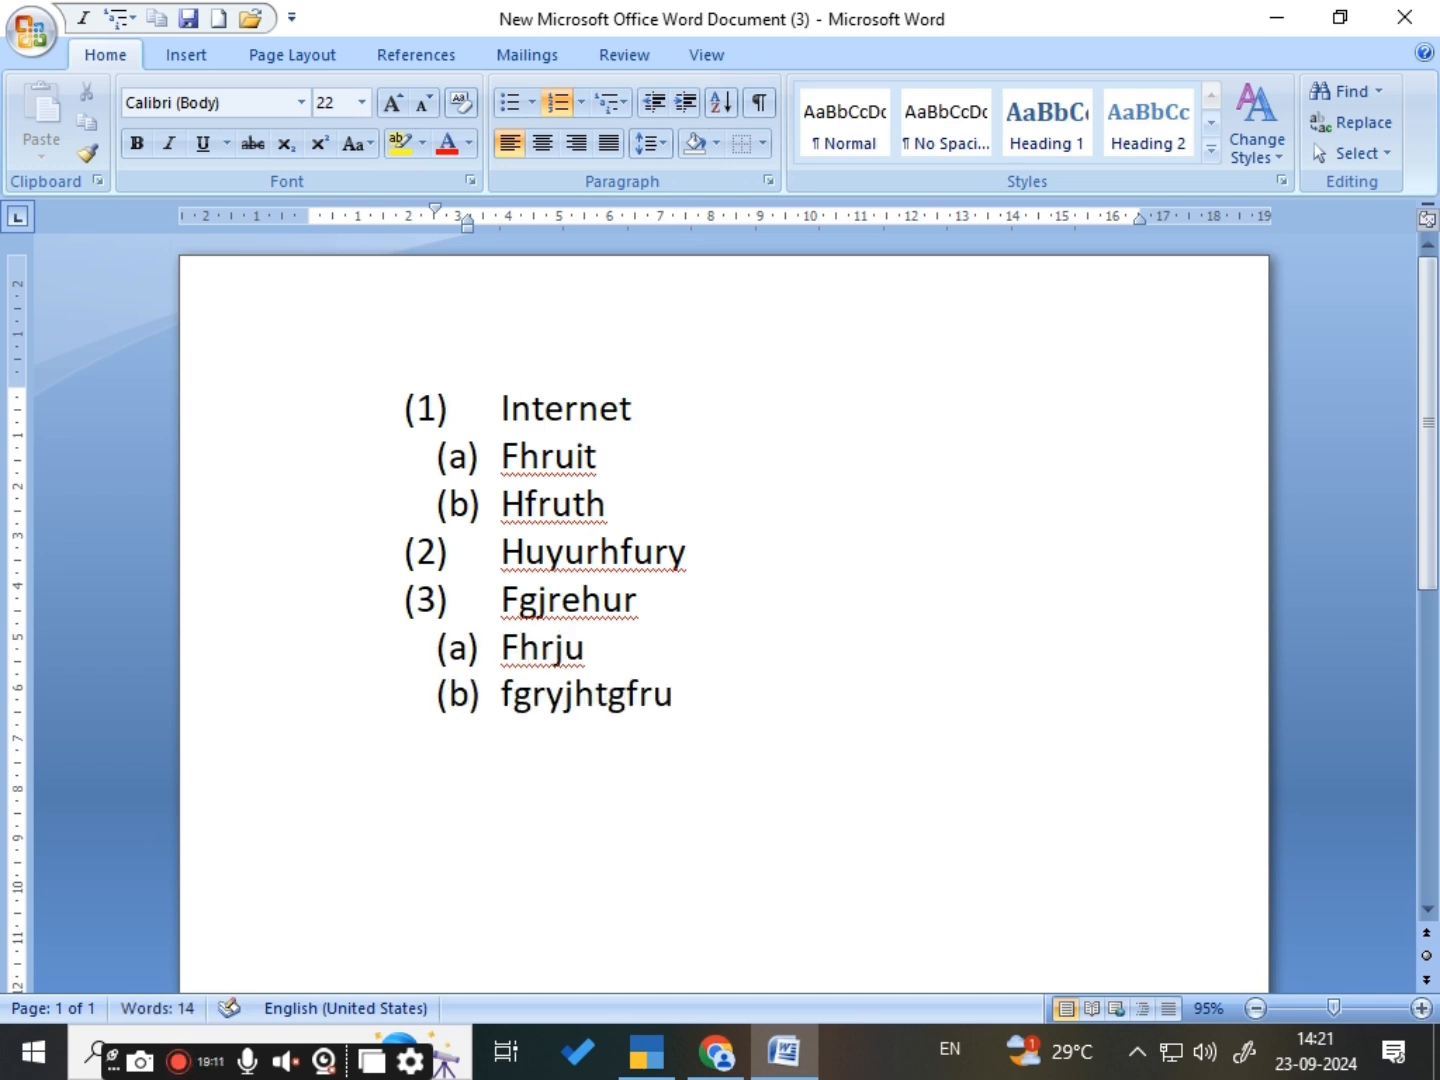
key(Return)
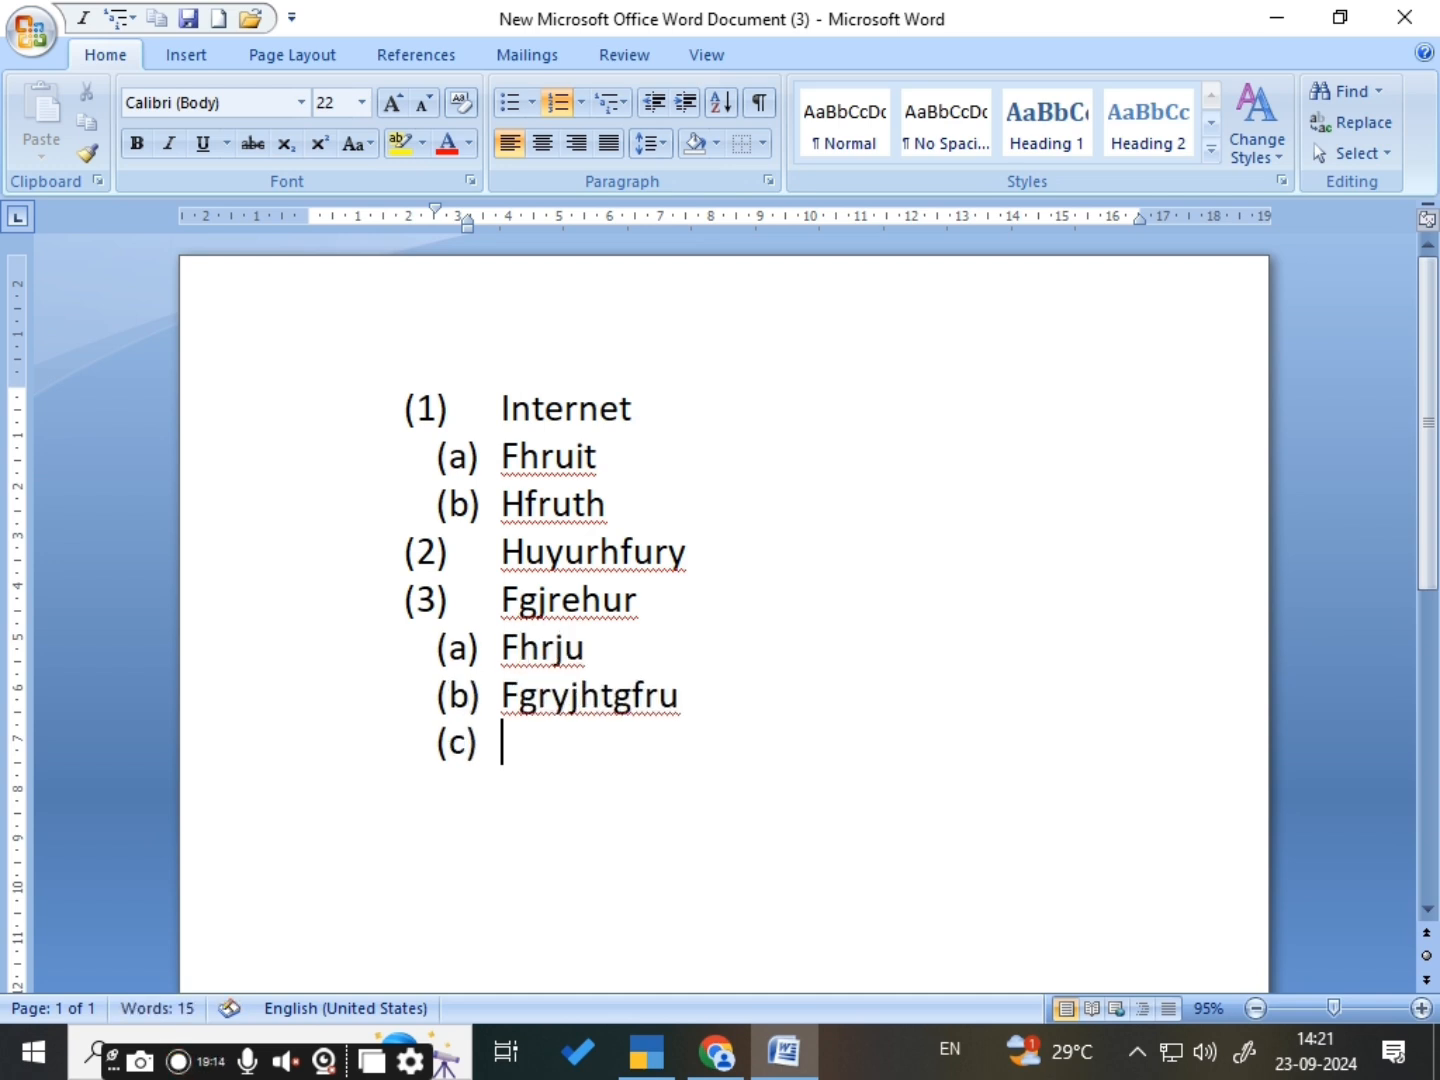
text(hfurhfyur)
key(Return)
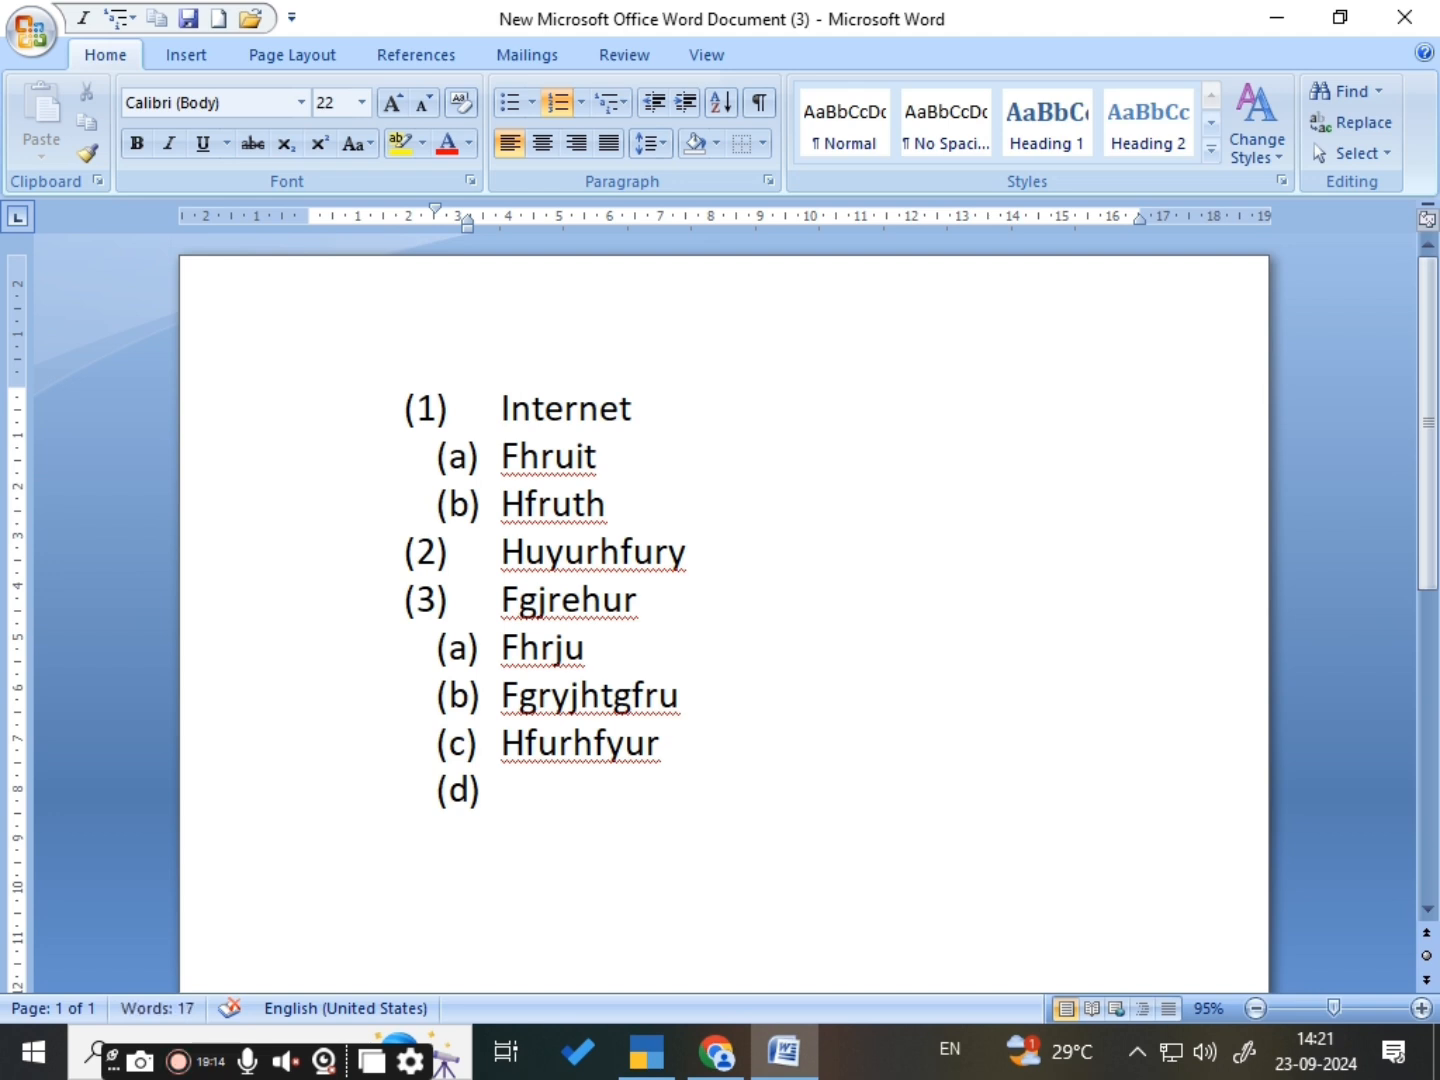
text(gfurhtru)
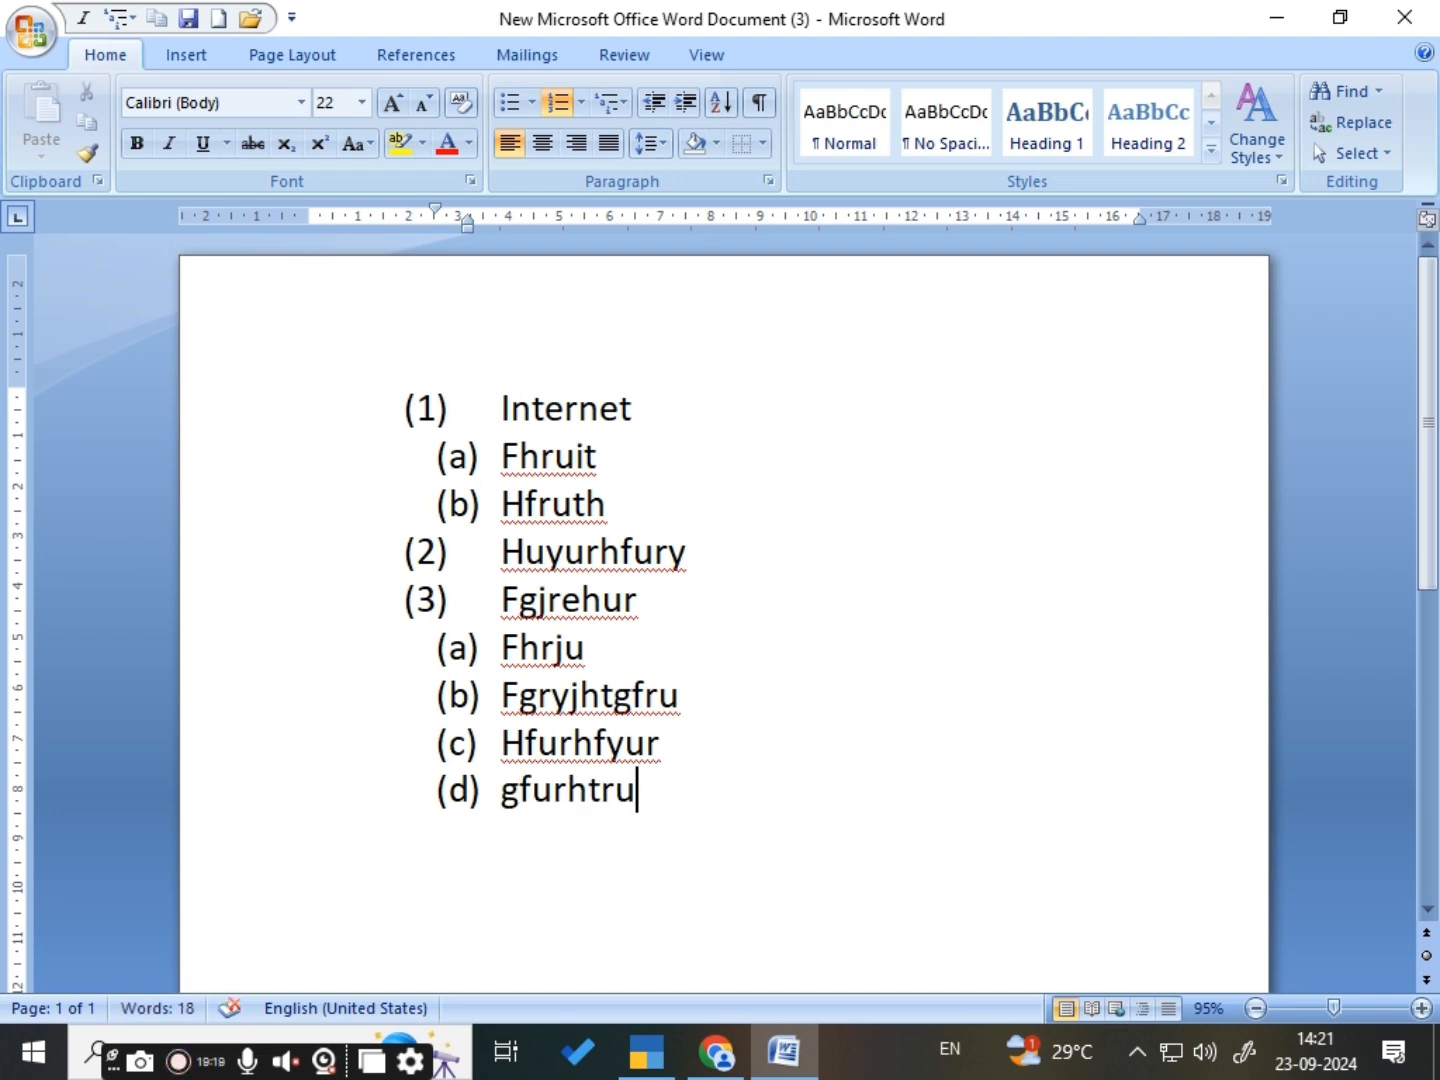
- Return to the level of Internet, add the item "jbkg" and start another empty item after it
key(Return)
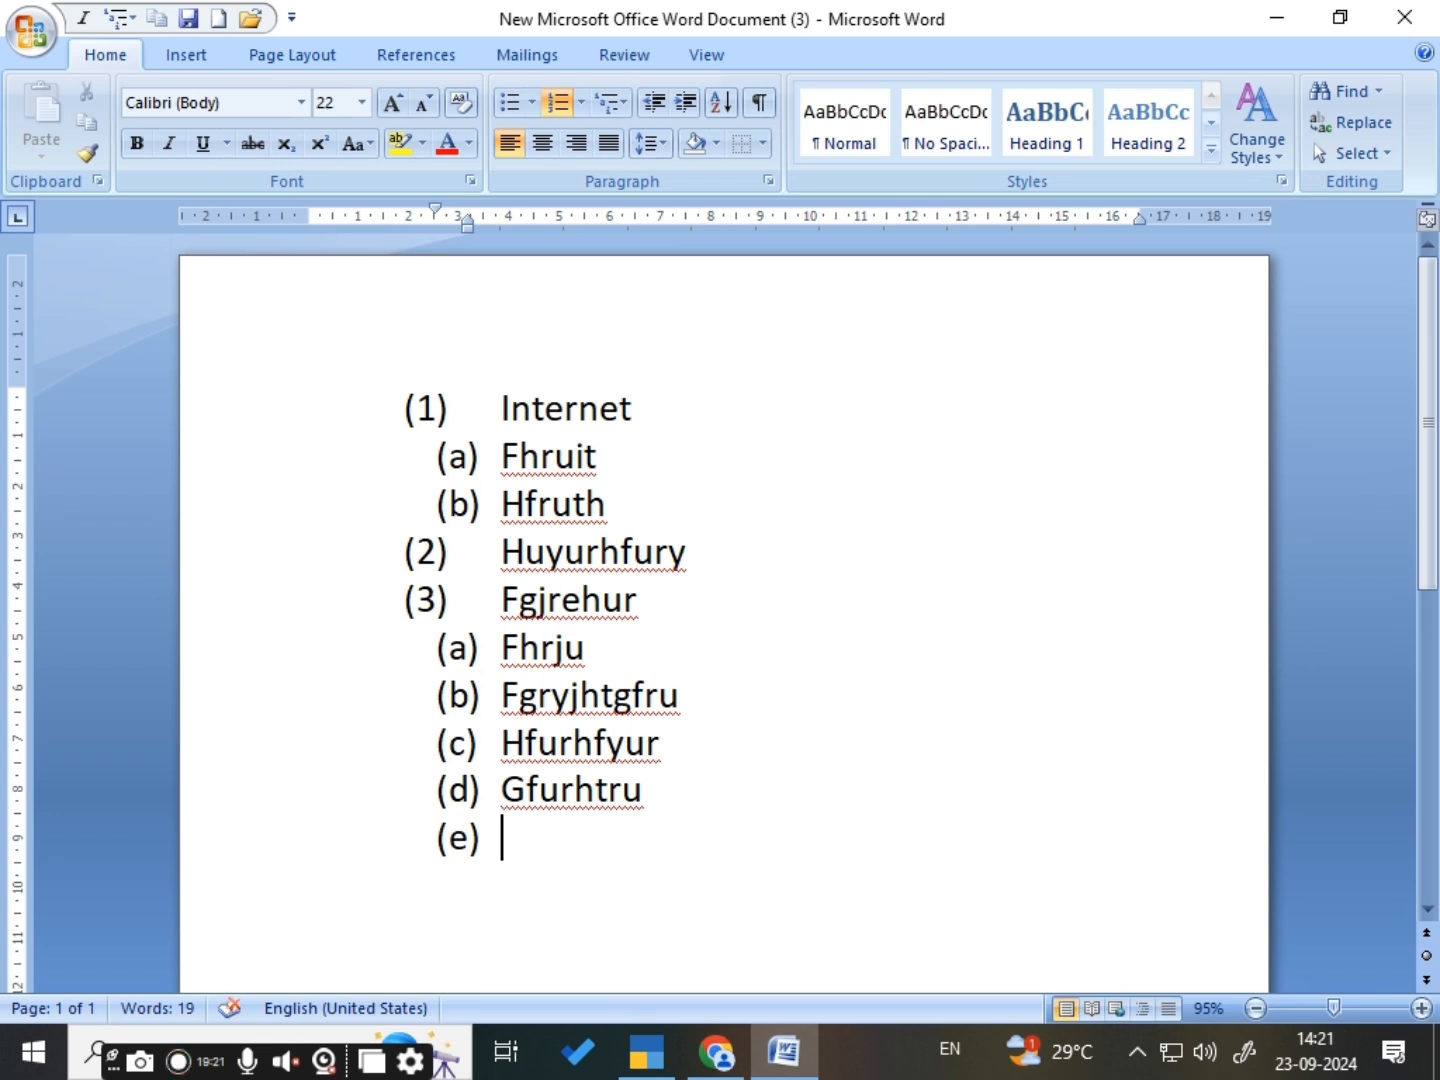
key(shift+Tab)
text(jbkg)
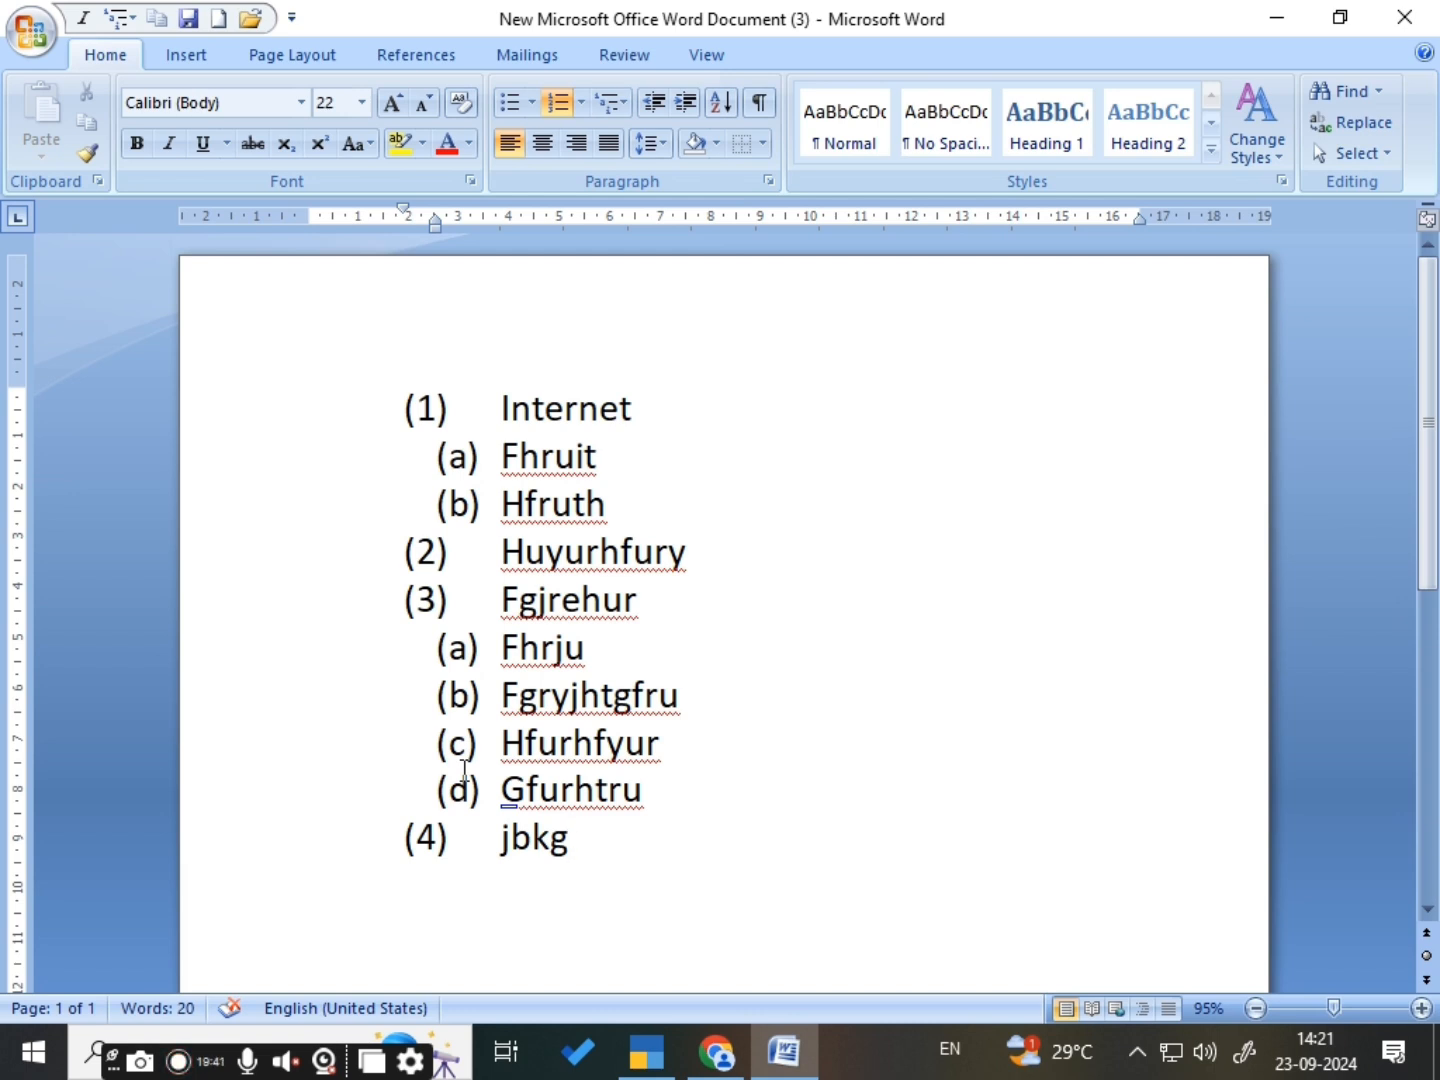
key(Return)
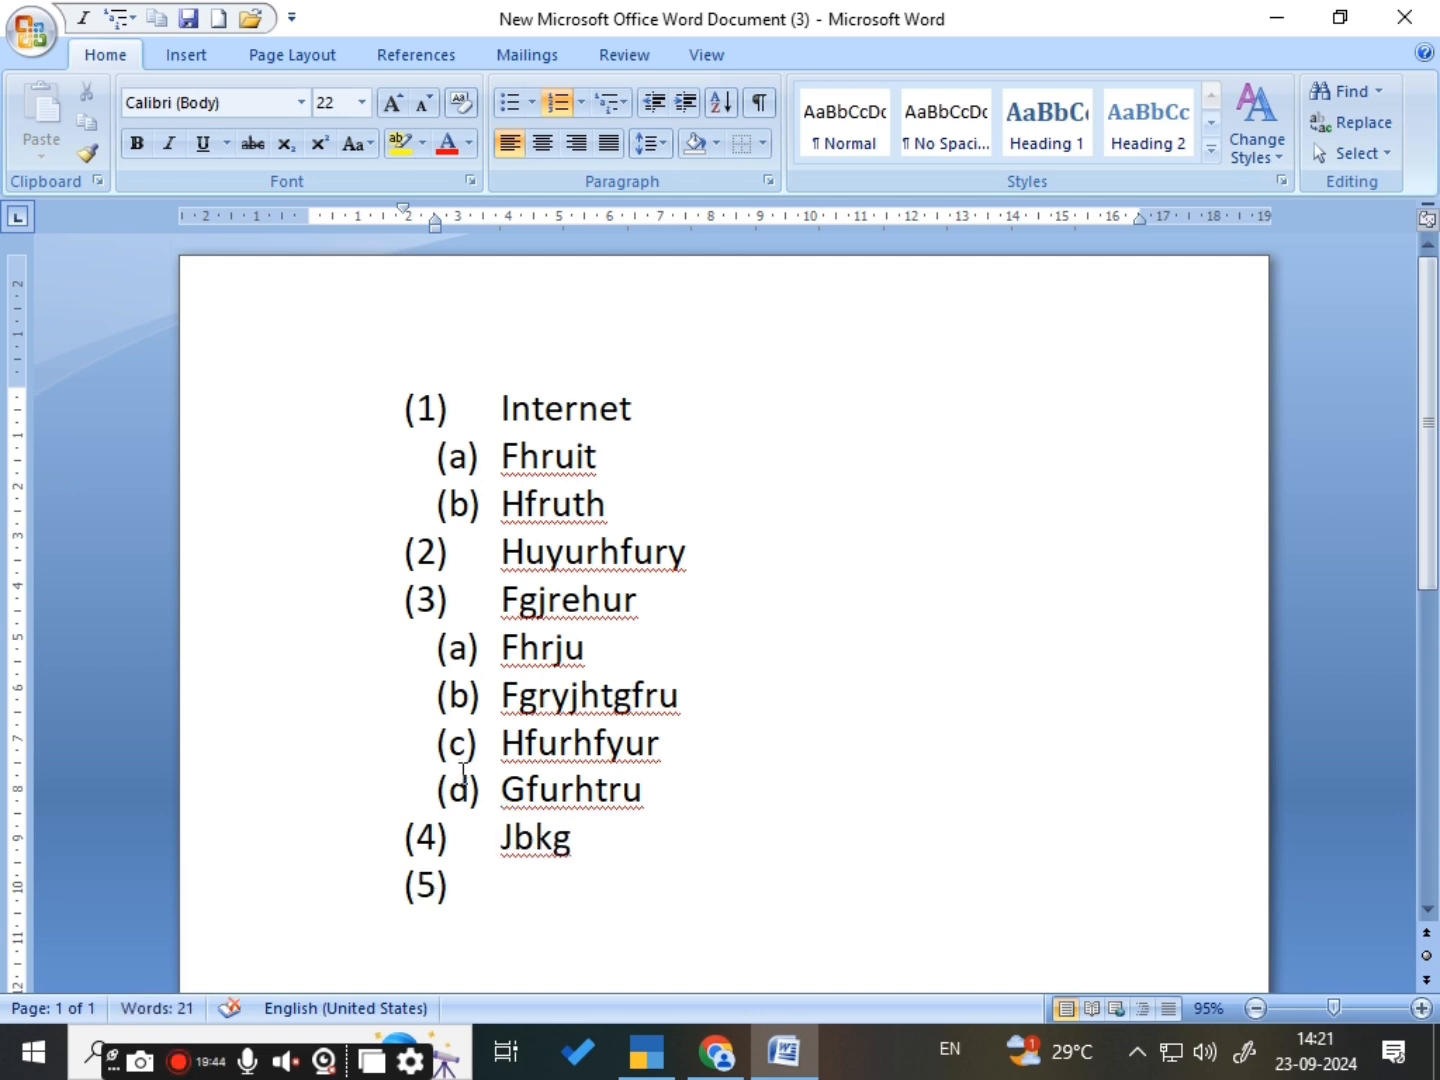
- Remove the multilevel list formatting from the whole list by applying the None list style
mouse_move(509, 488)
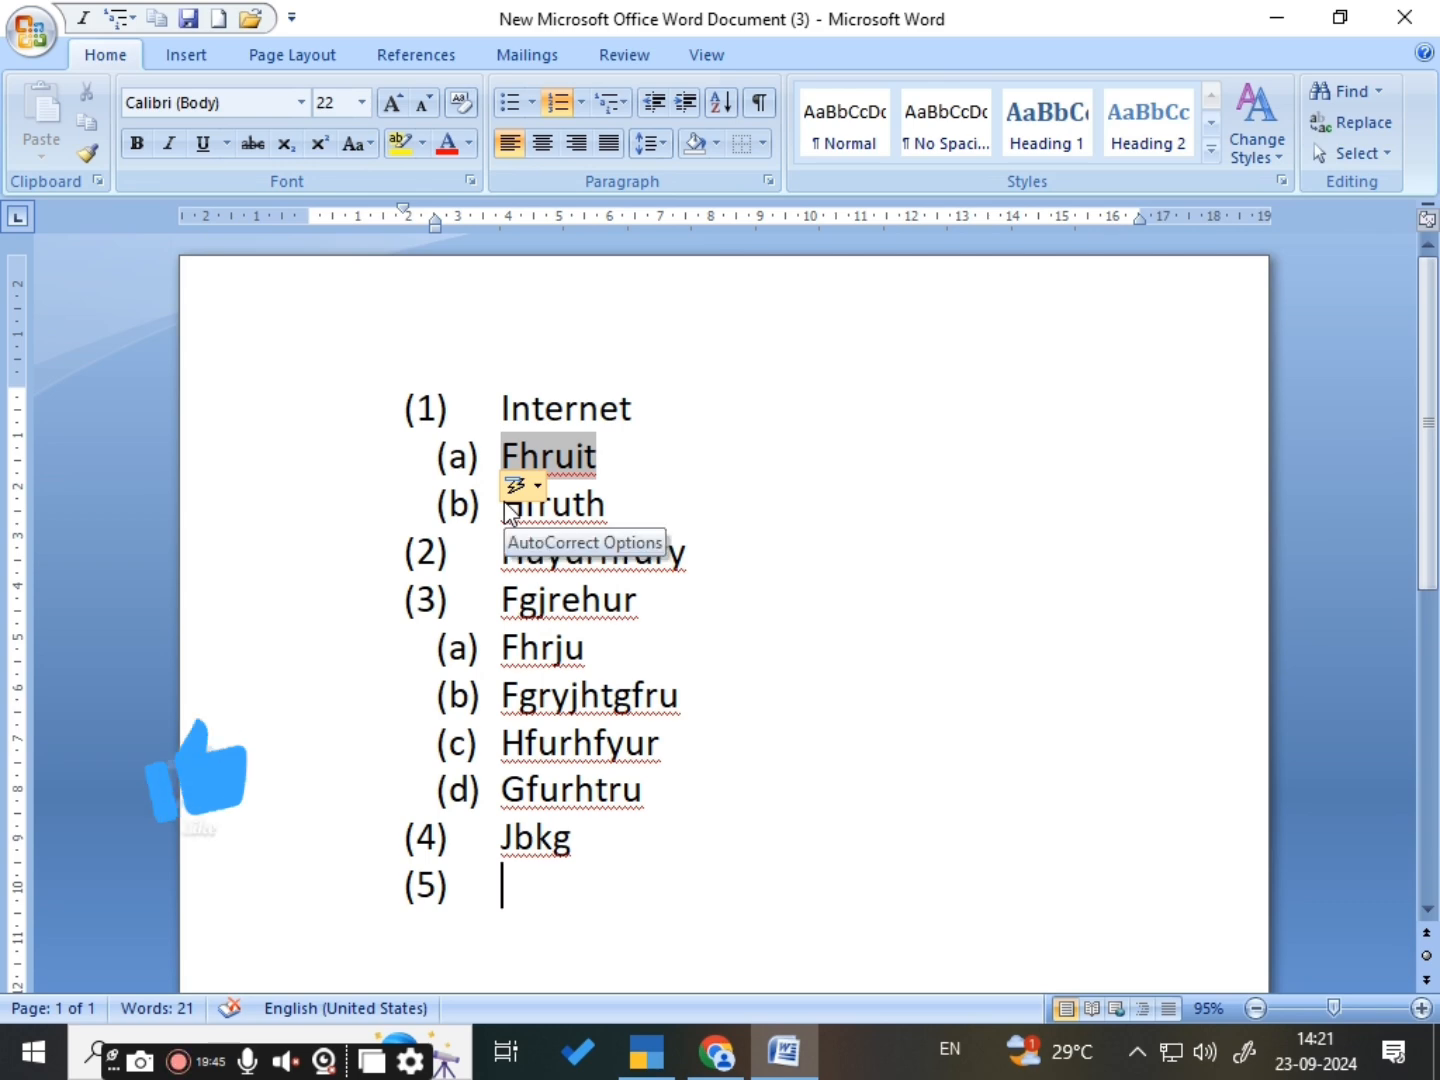
key(ctrl+a)
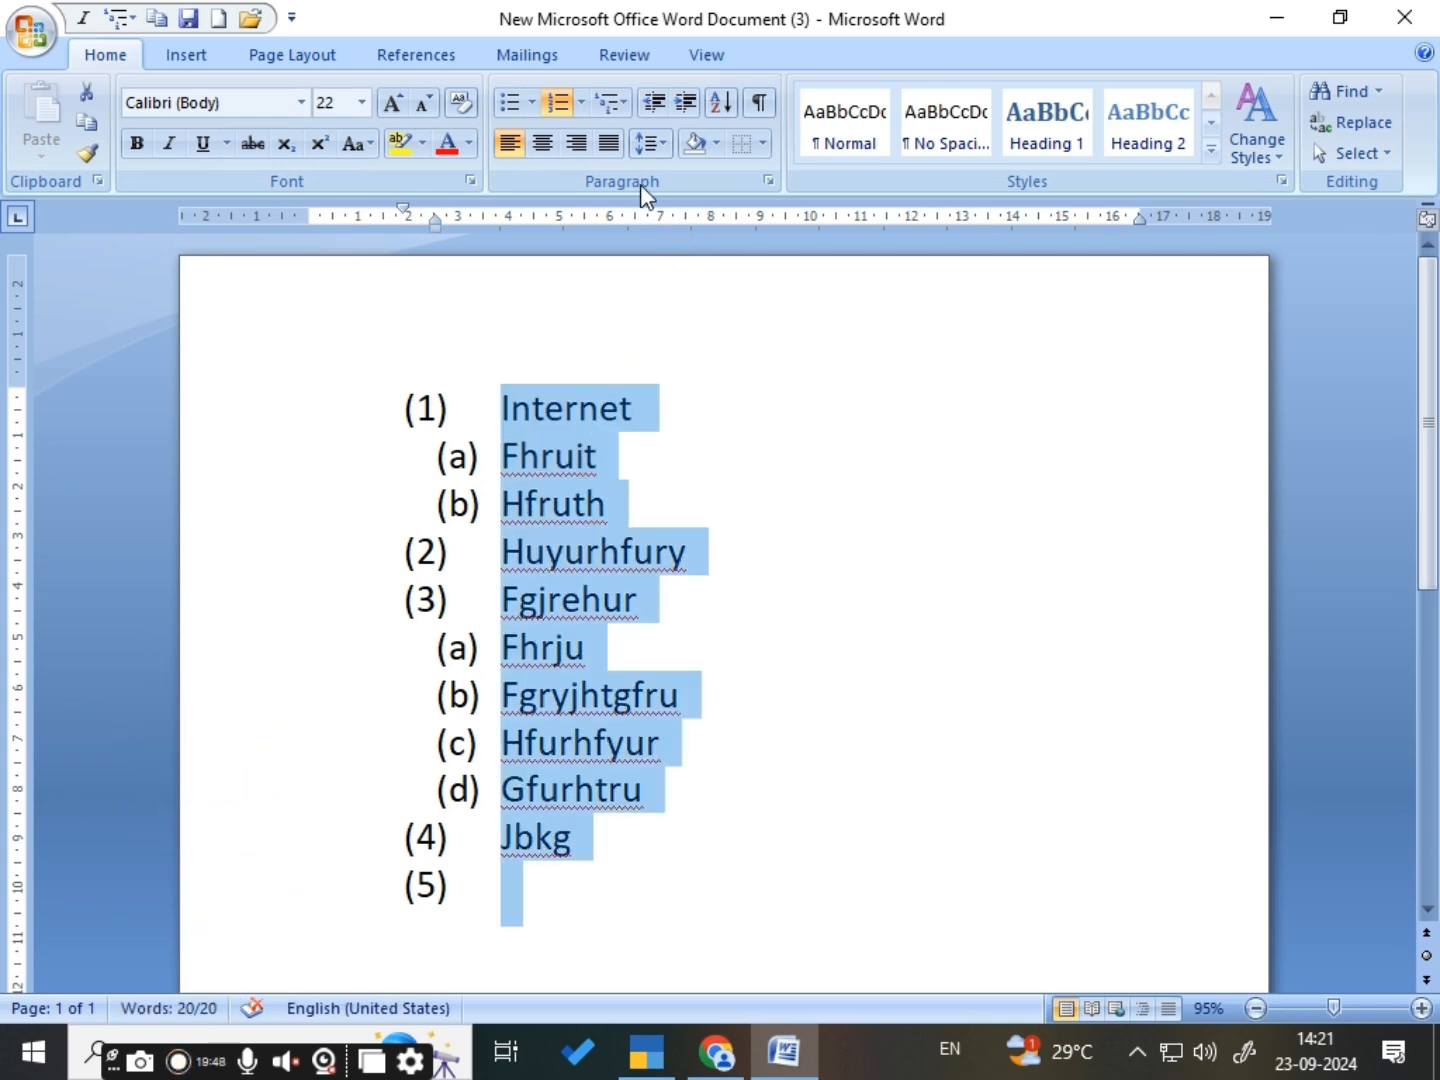
click(622, 103)
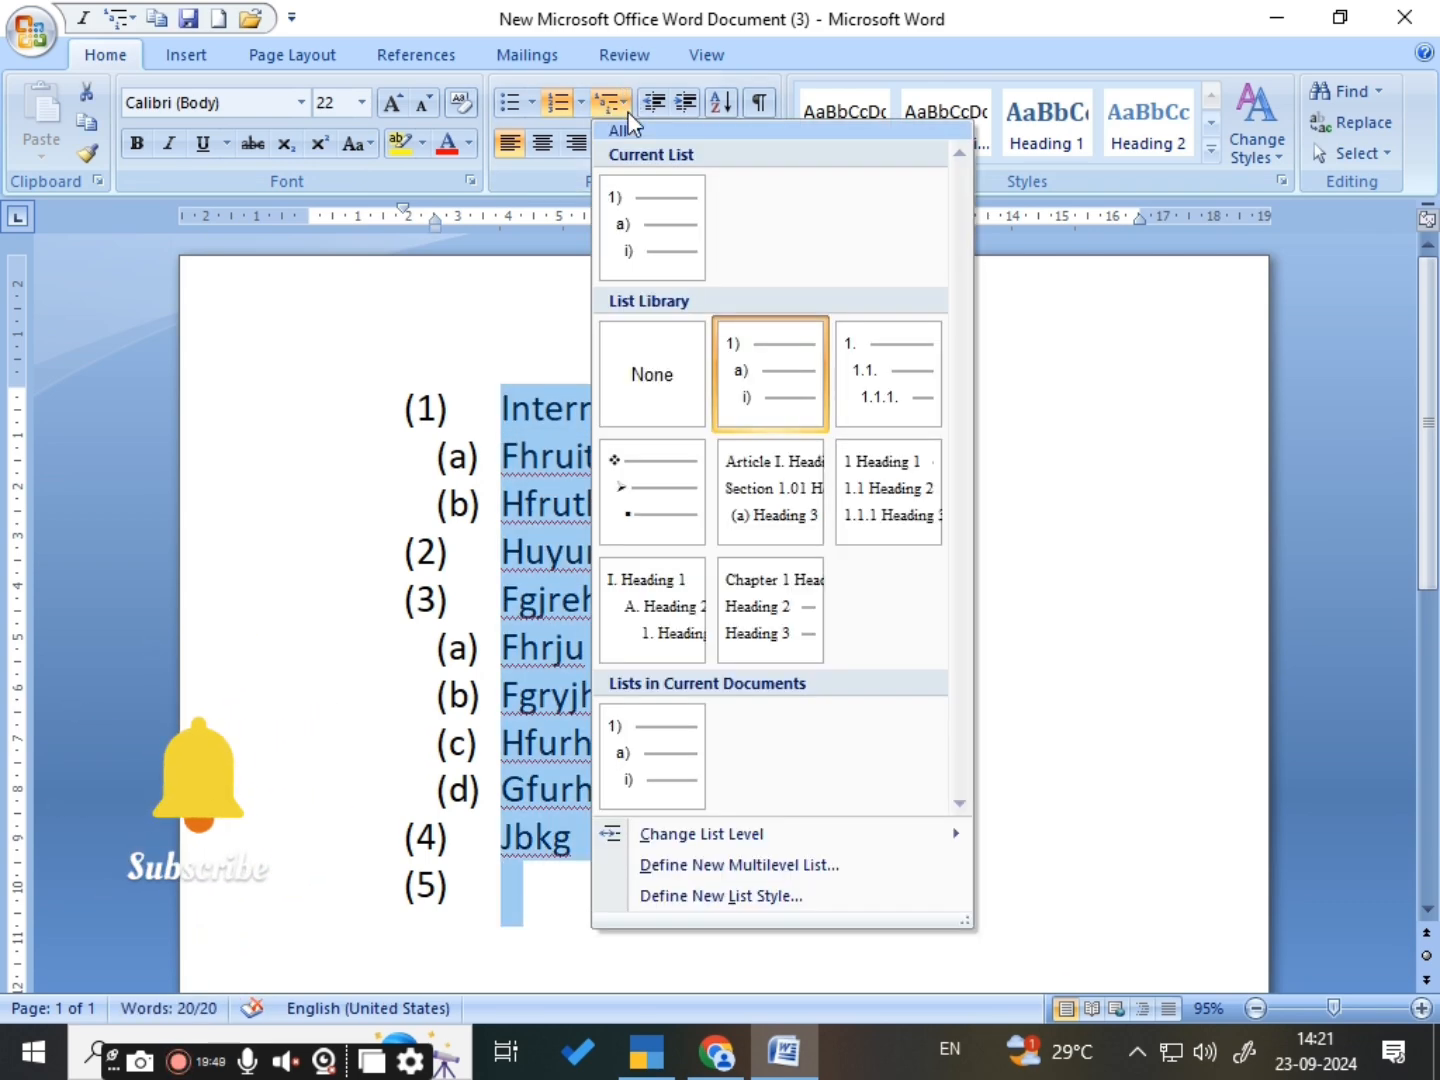
click(636, 390)
click(634, 592)
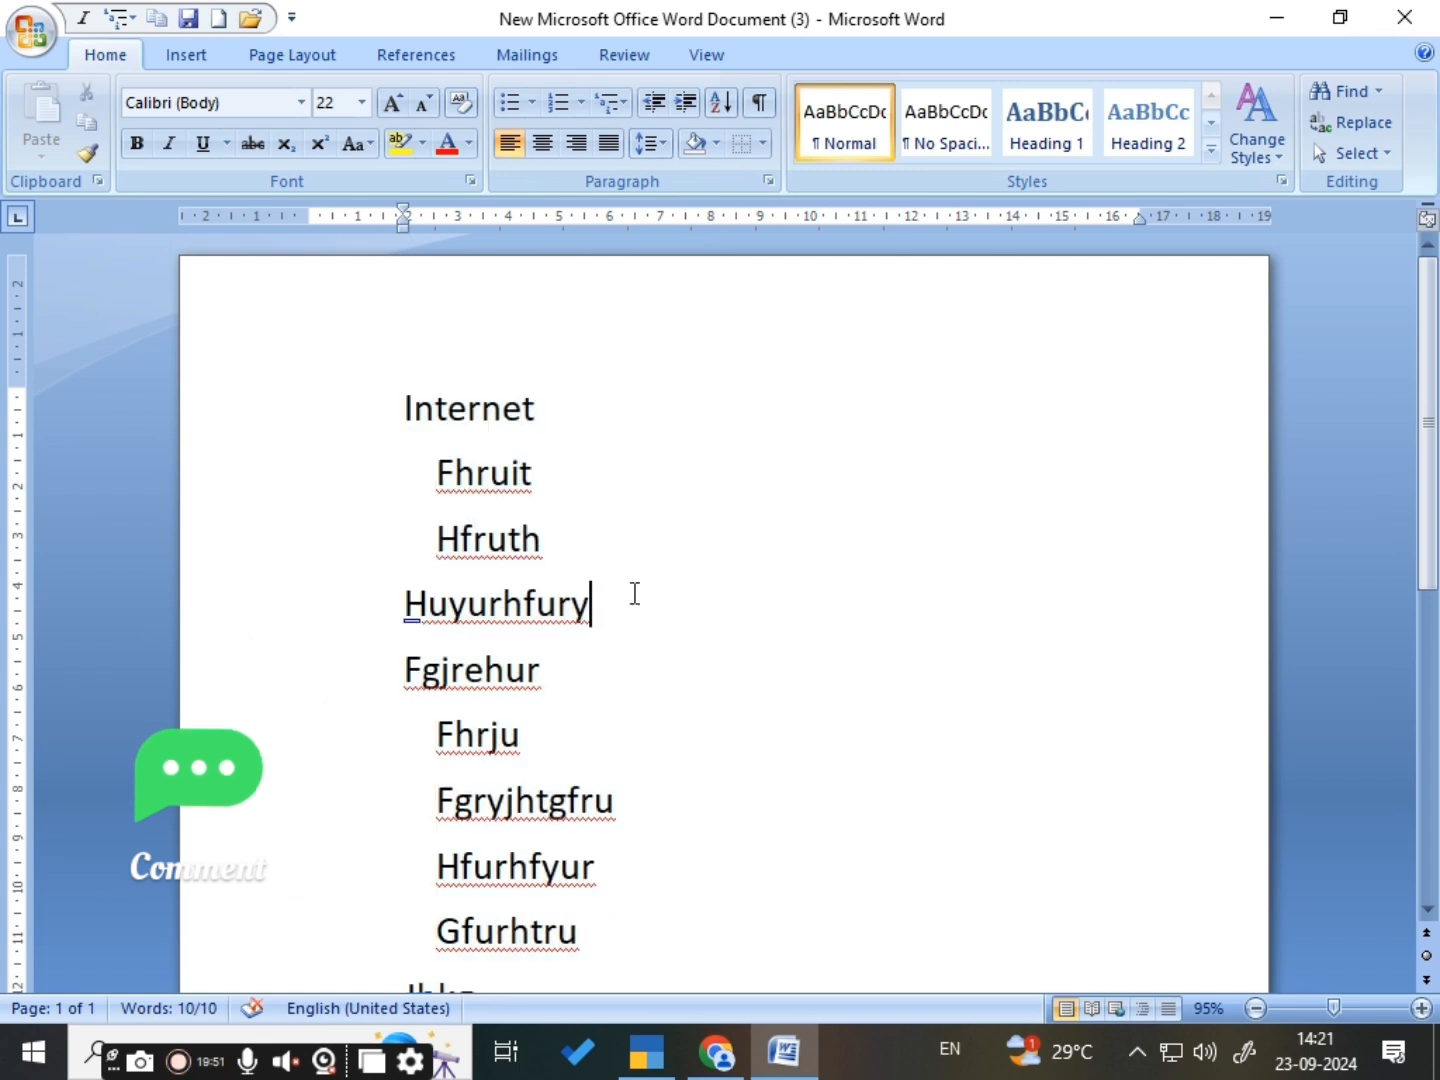
- Start a new empty paragraph below the last line, Jbkg
scroll(669, 724, down, 3)
click(549, 761)
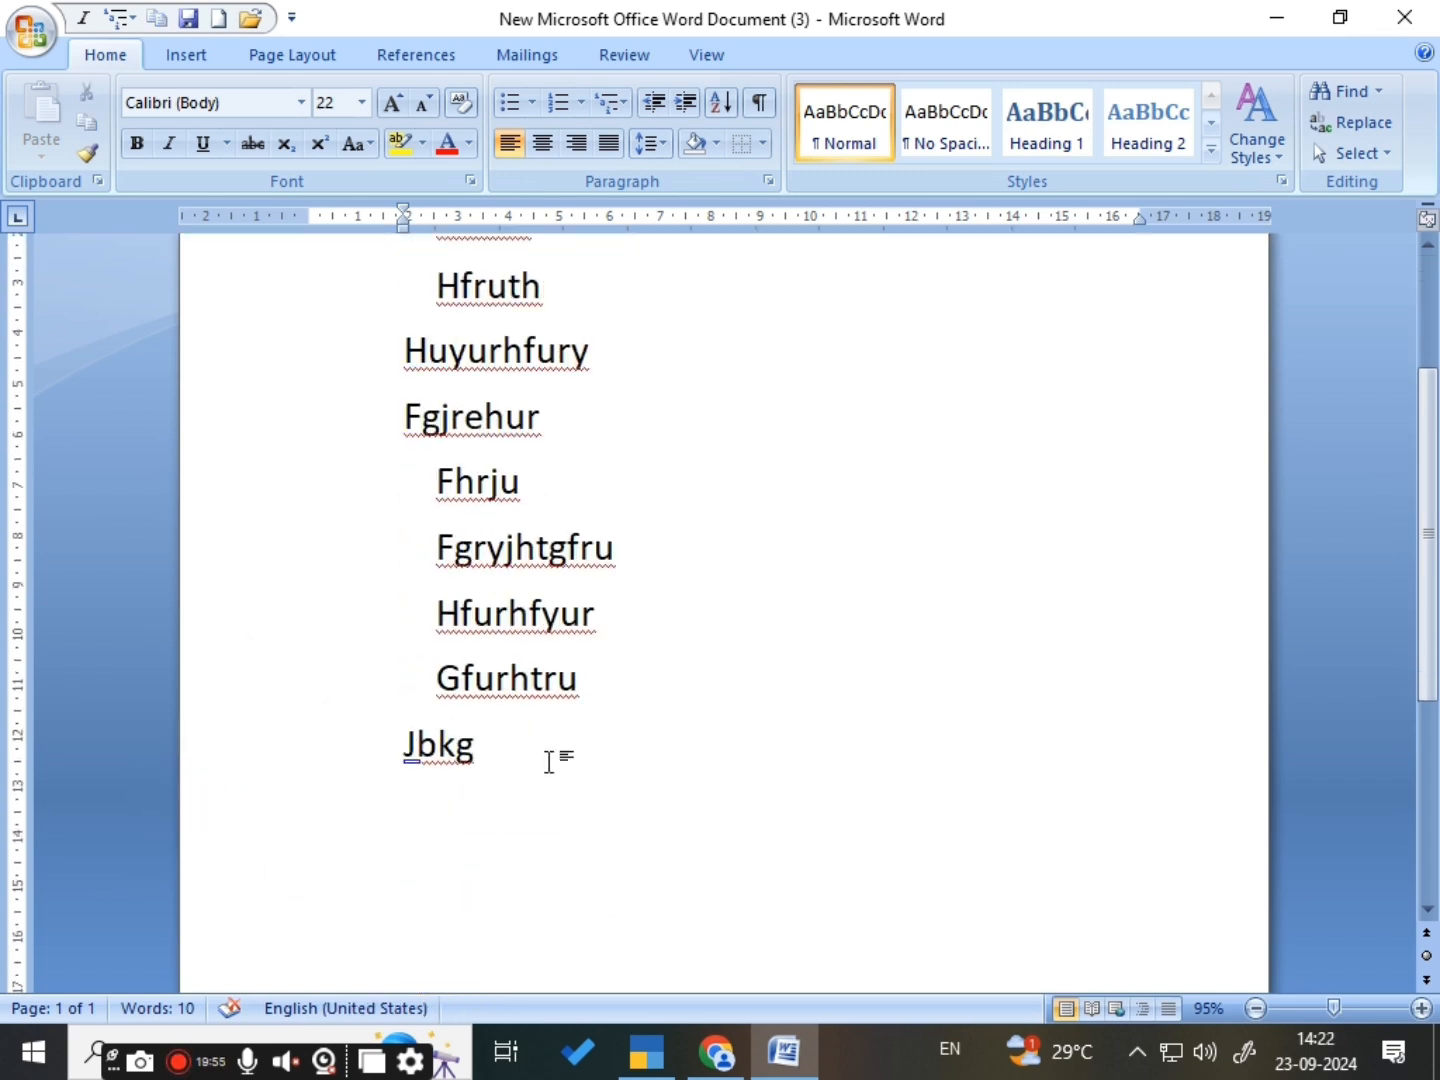
key(Return)
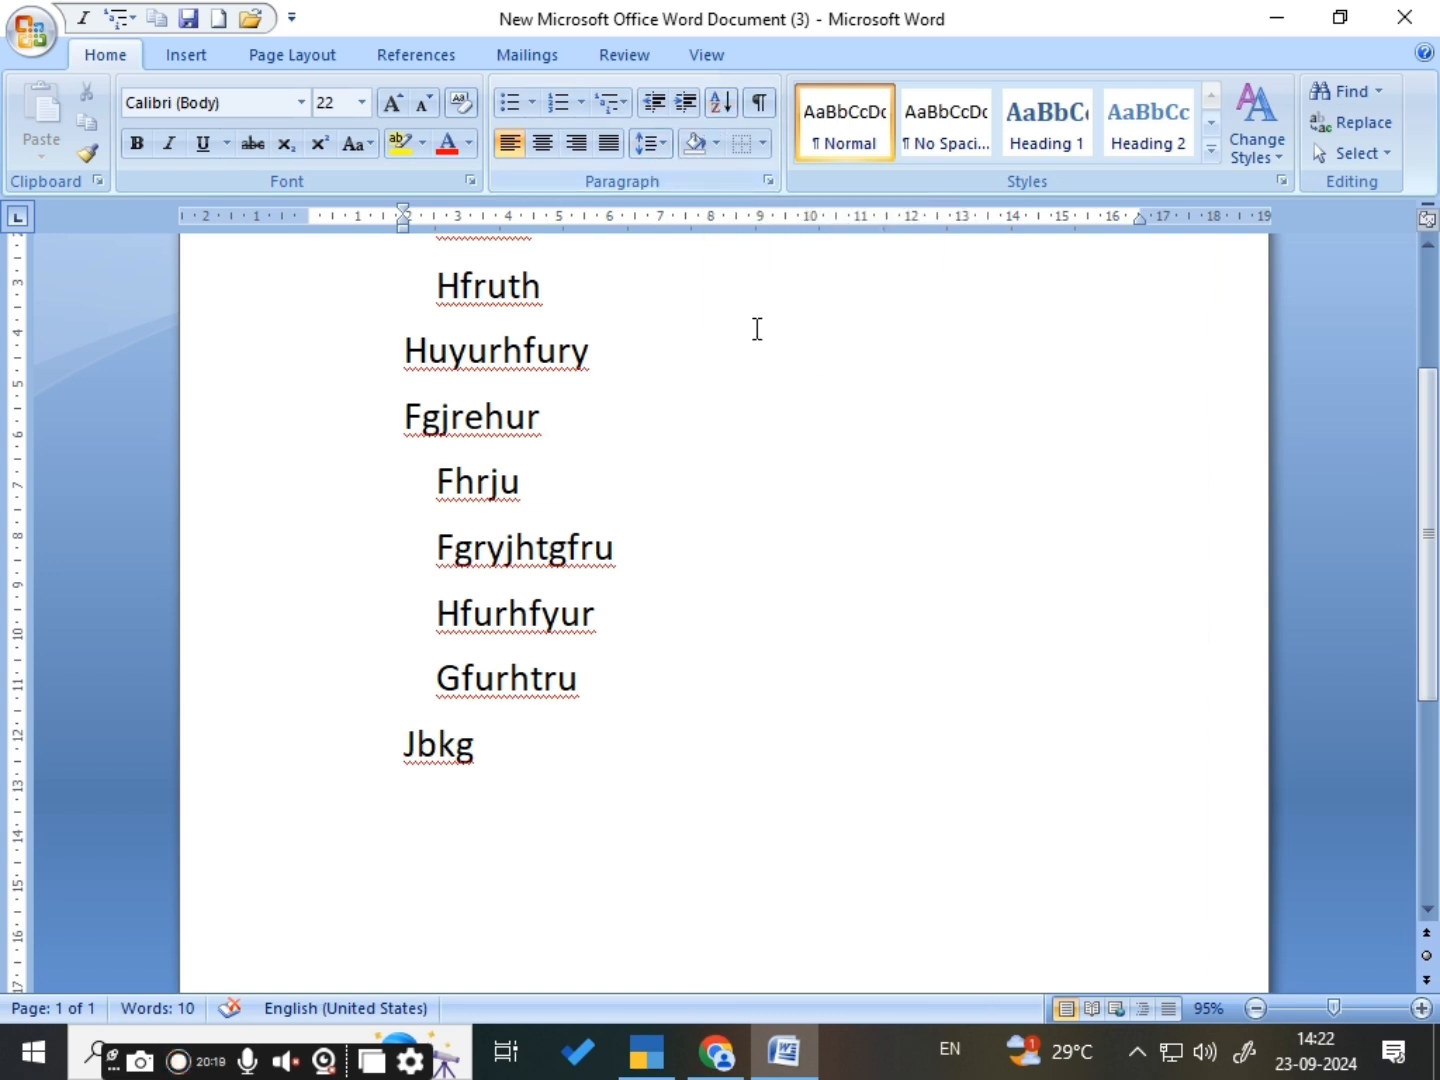
double_click(726, 662)
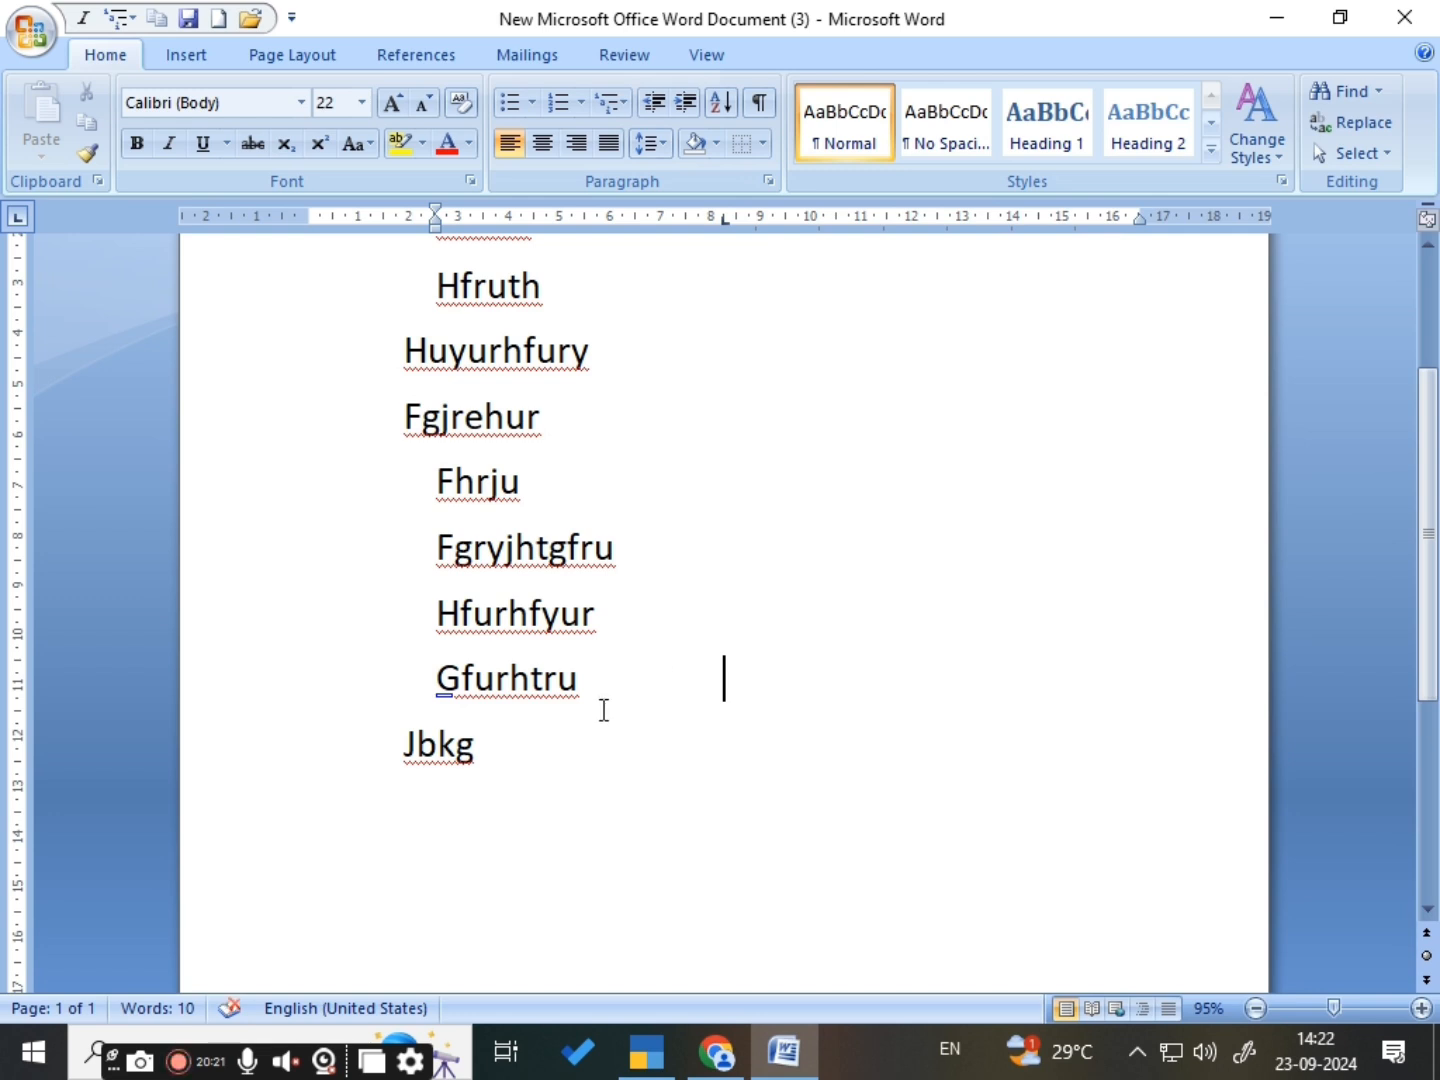
click(570, 742)
key(Return)
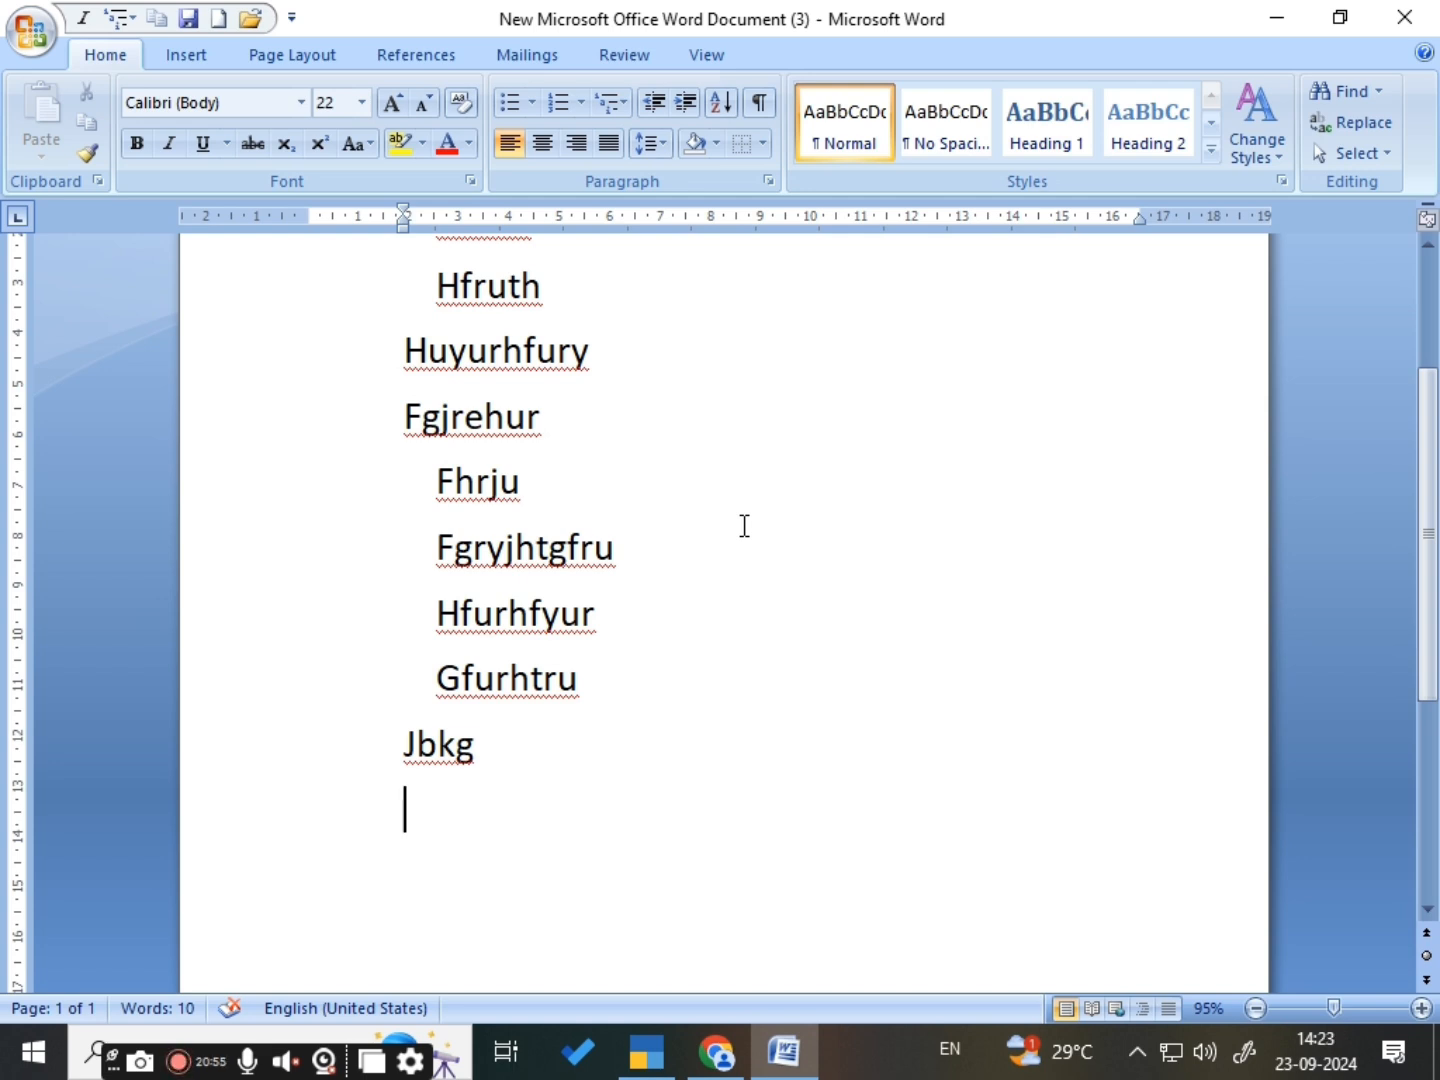
- Add the numbers 123, 456, 789, 456, 789, 123 and 654 below Jbkg, each in its own paragraph
text(123)
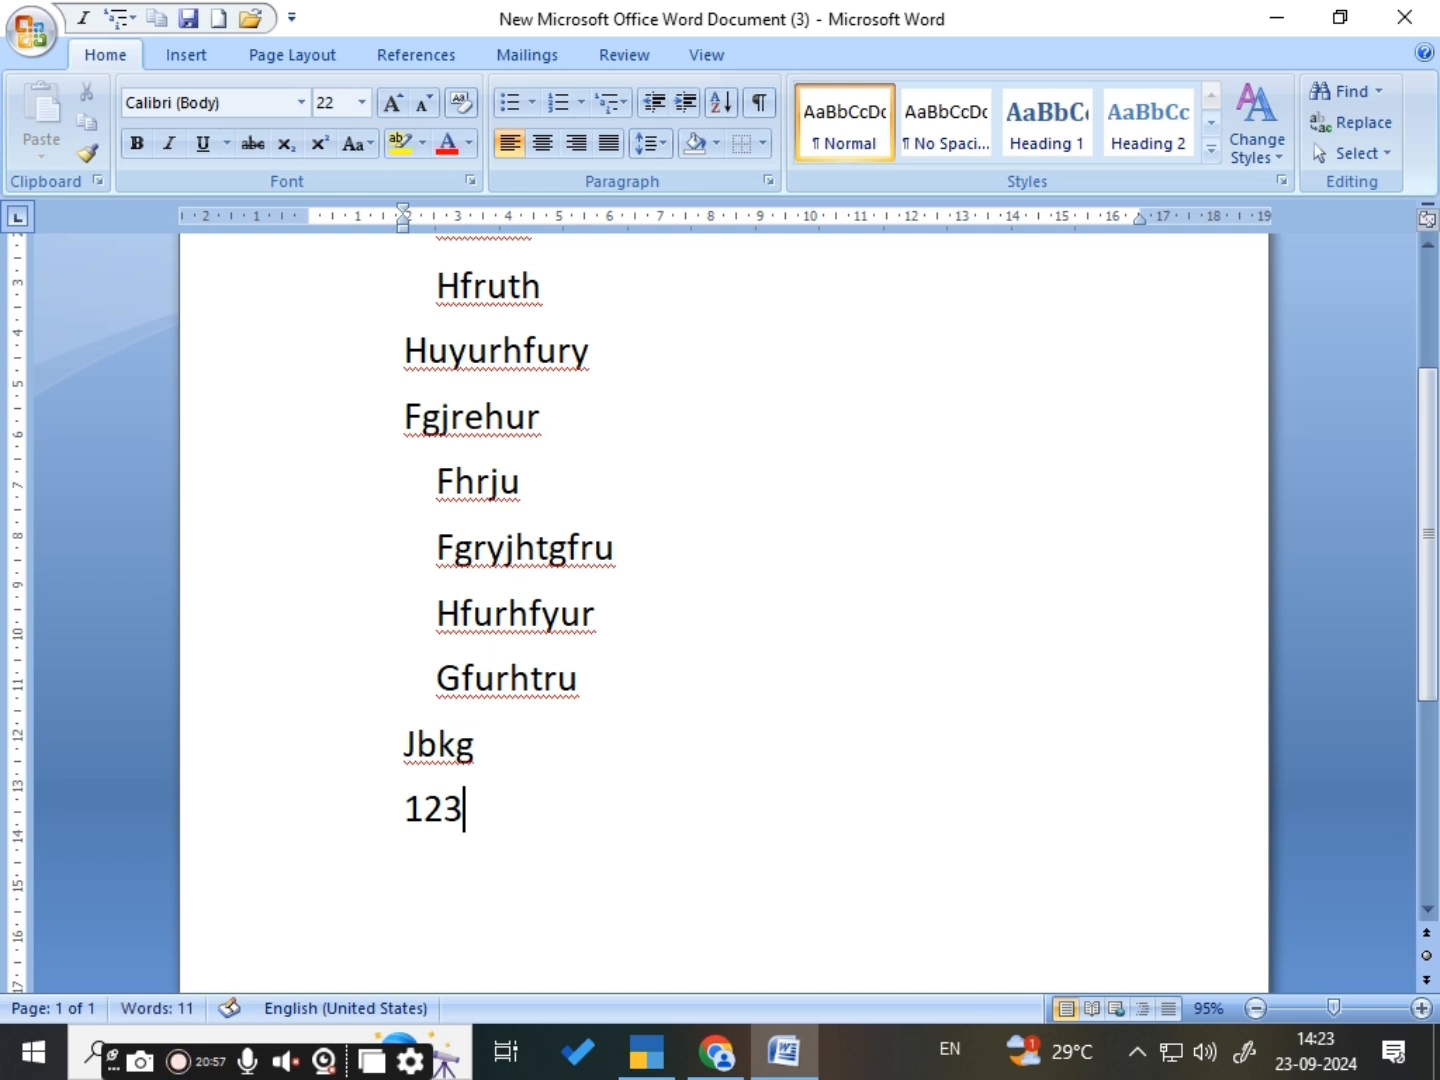
key(Return)
text(456)
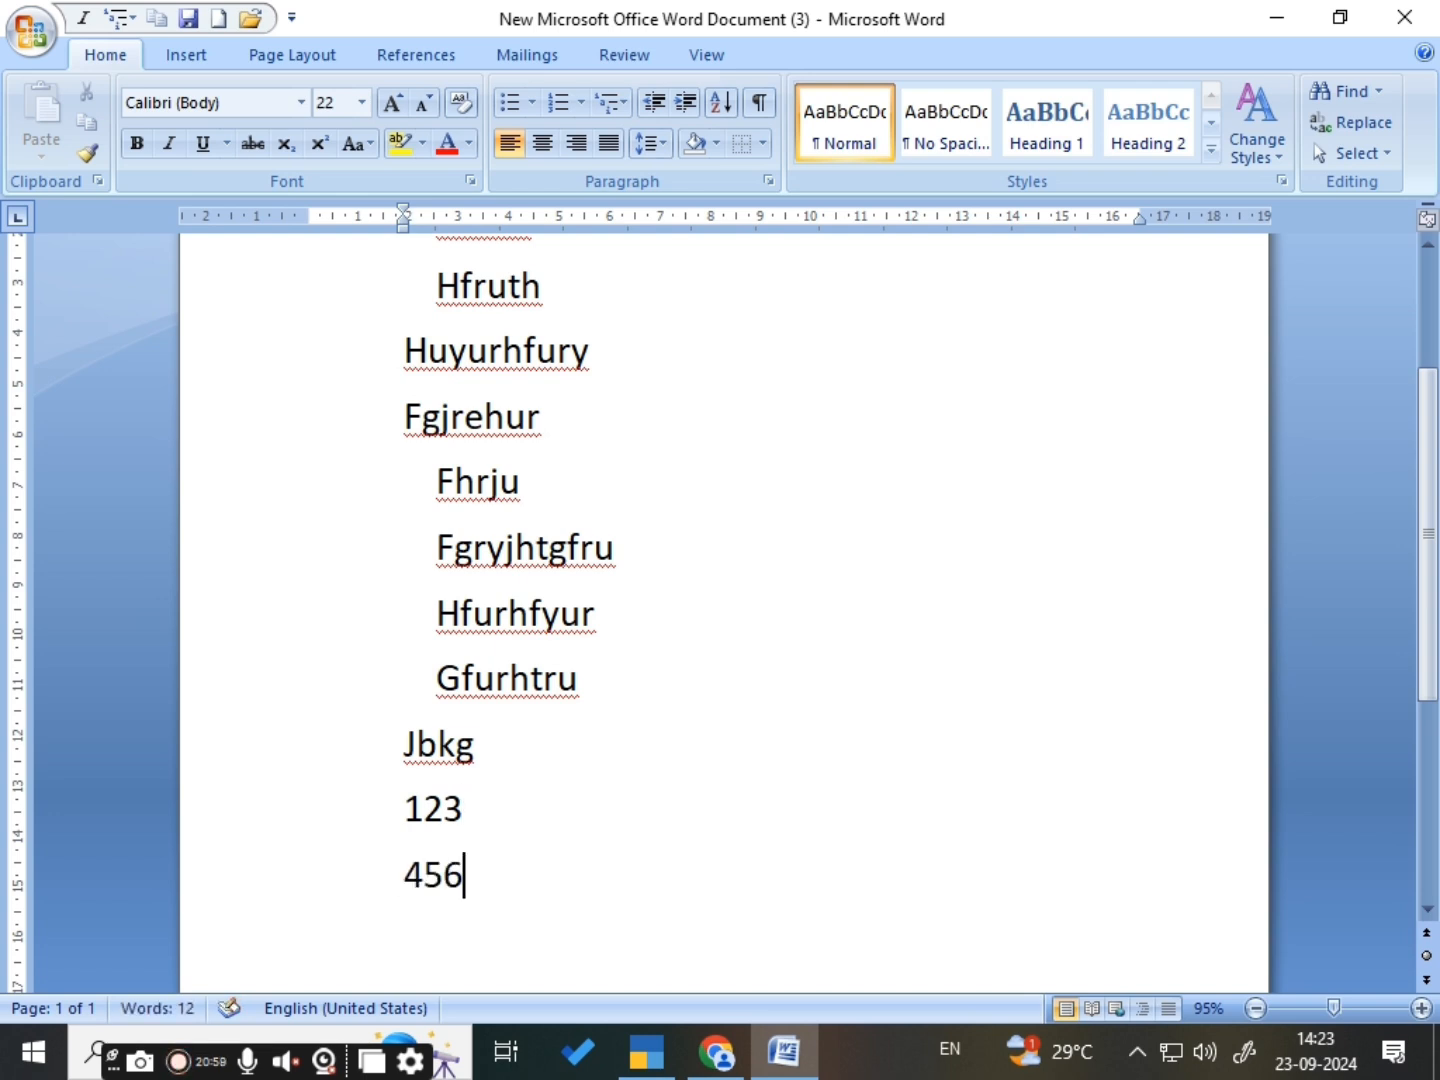
key(Return)
text(789)
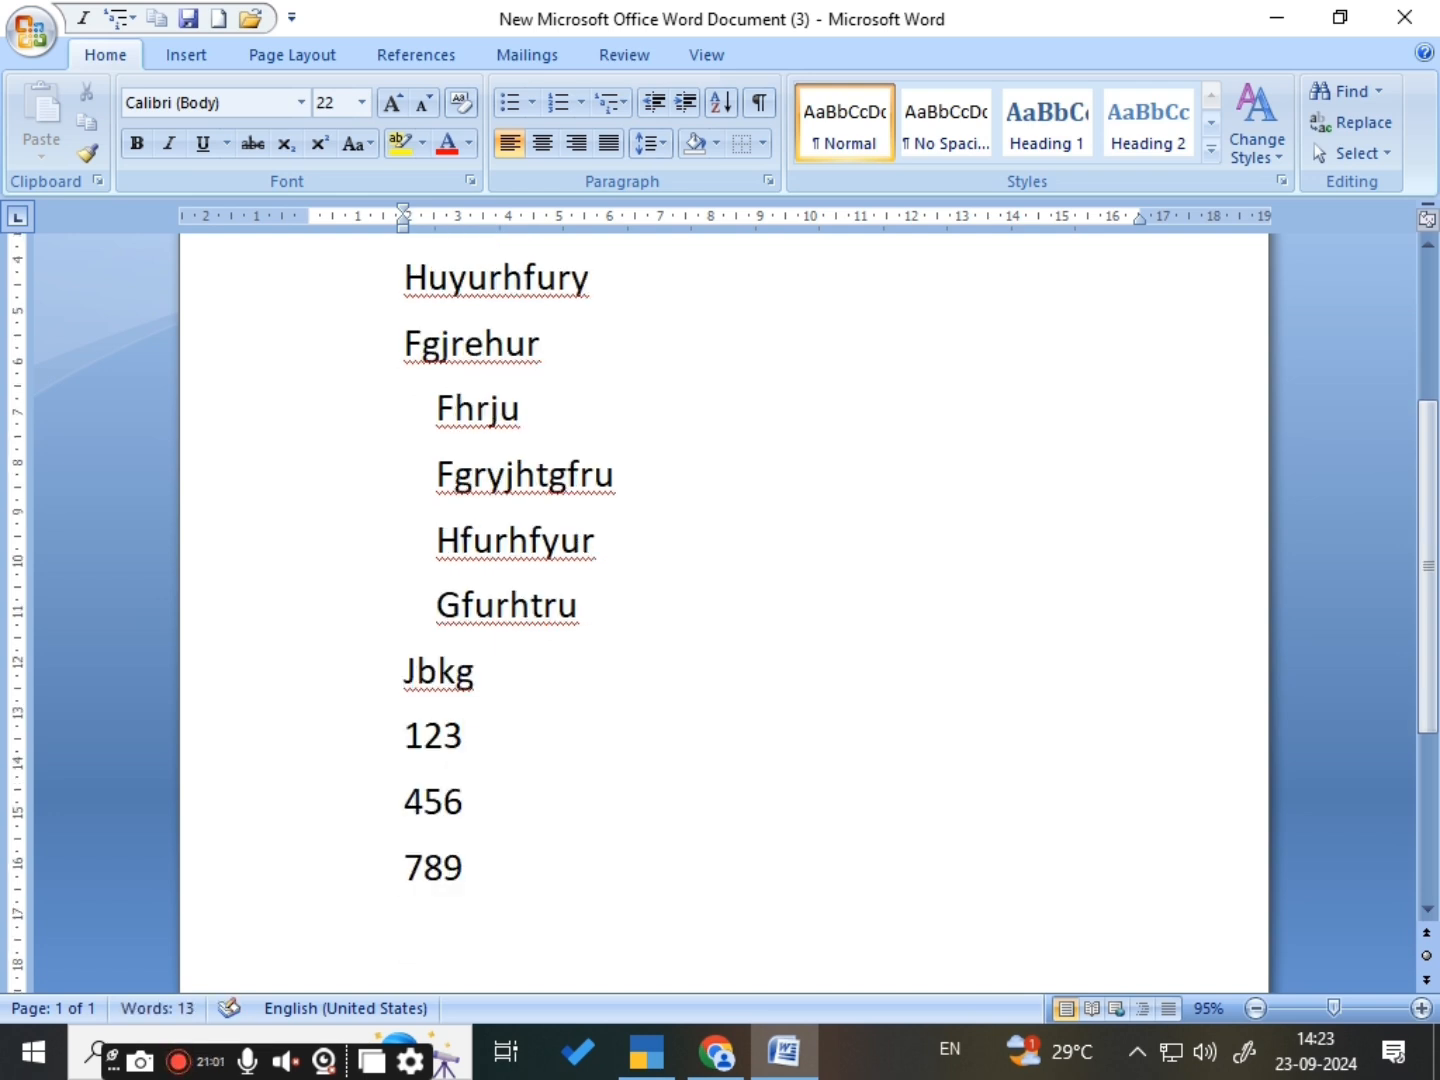
key(Return)
text(456)
key(Return)
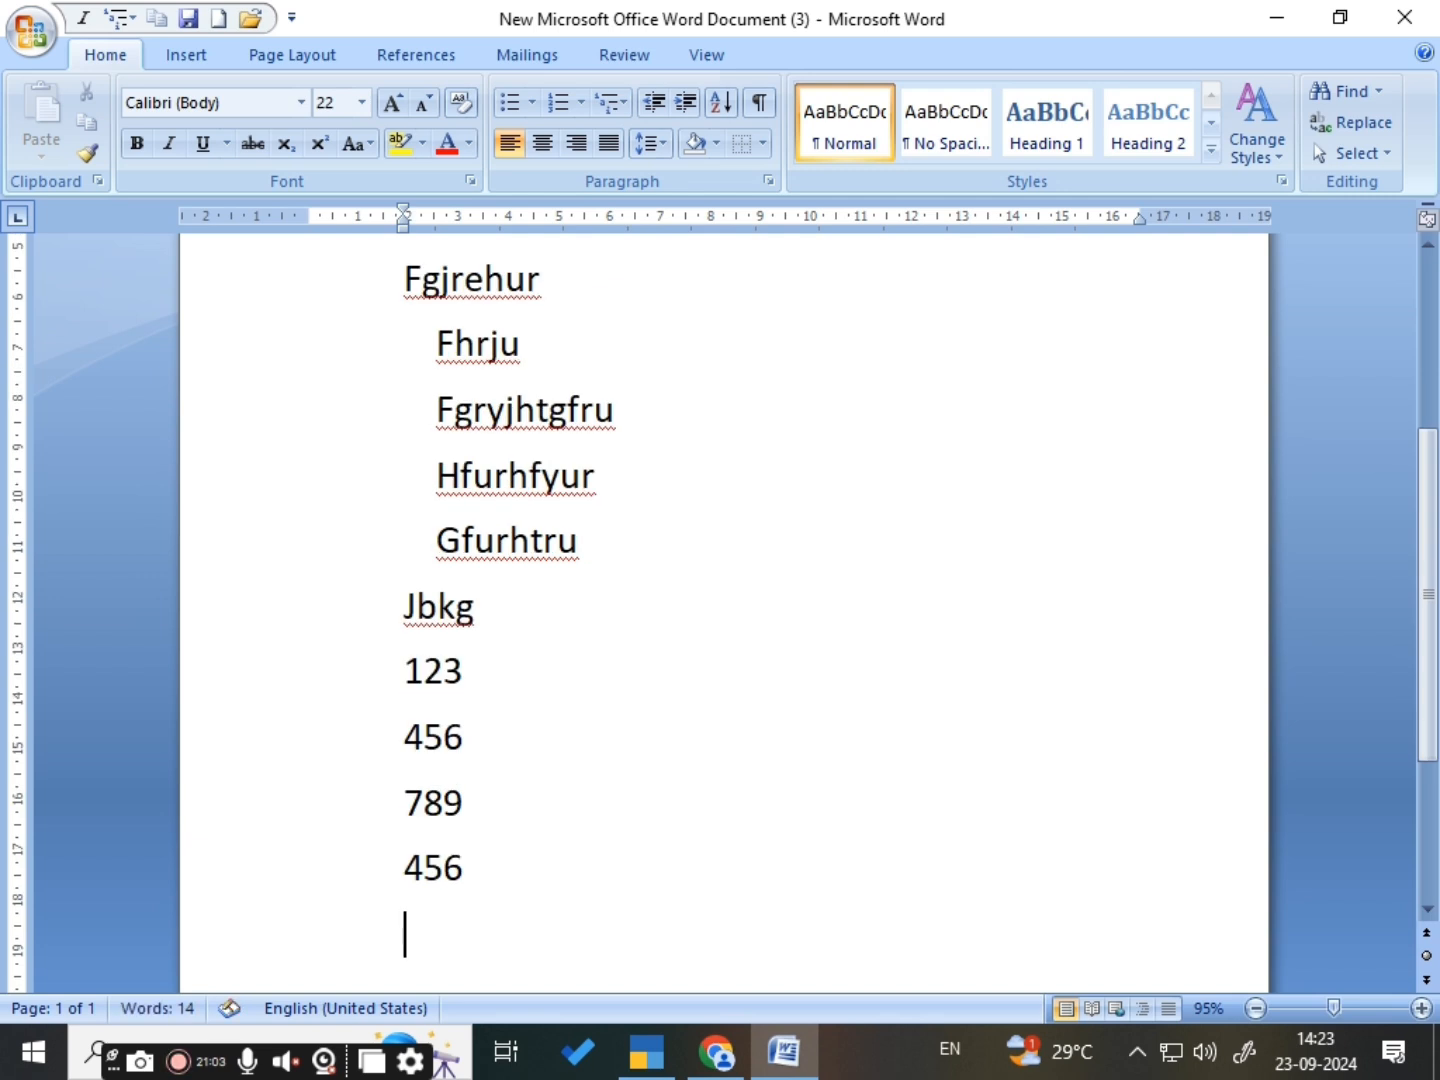
text(789)
key(Return)
text(12)
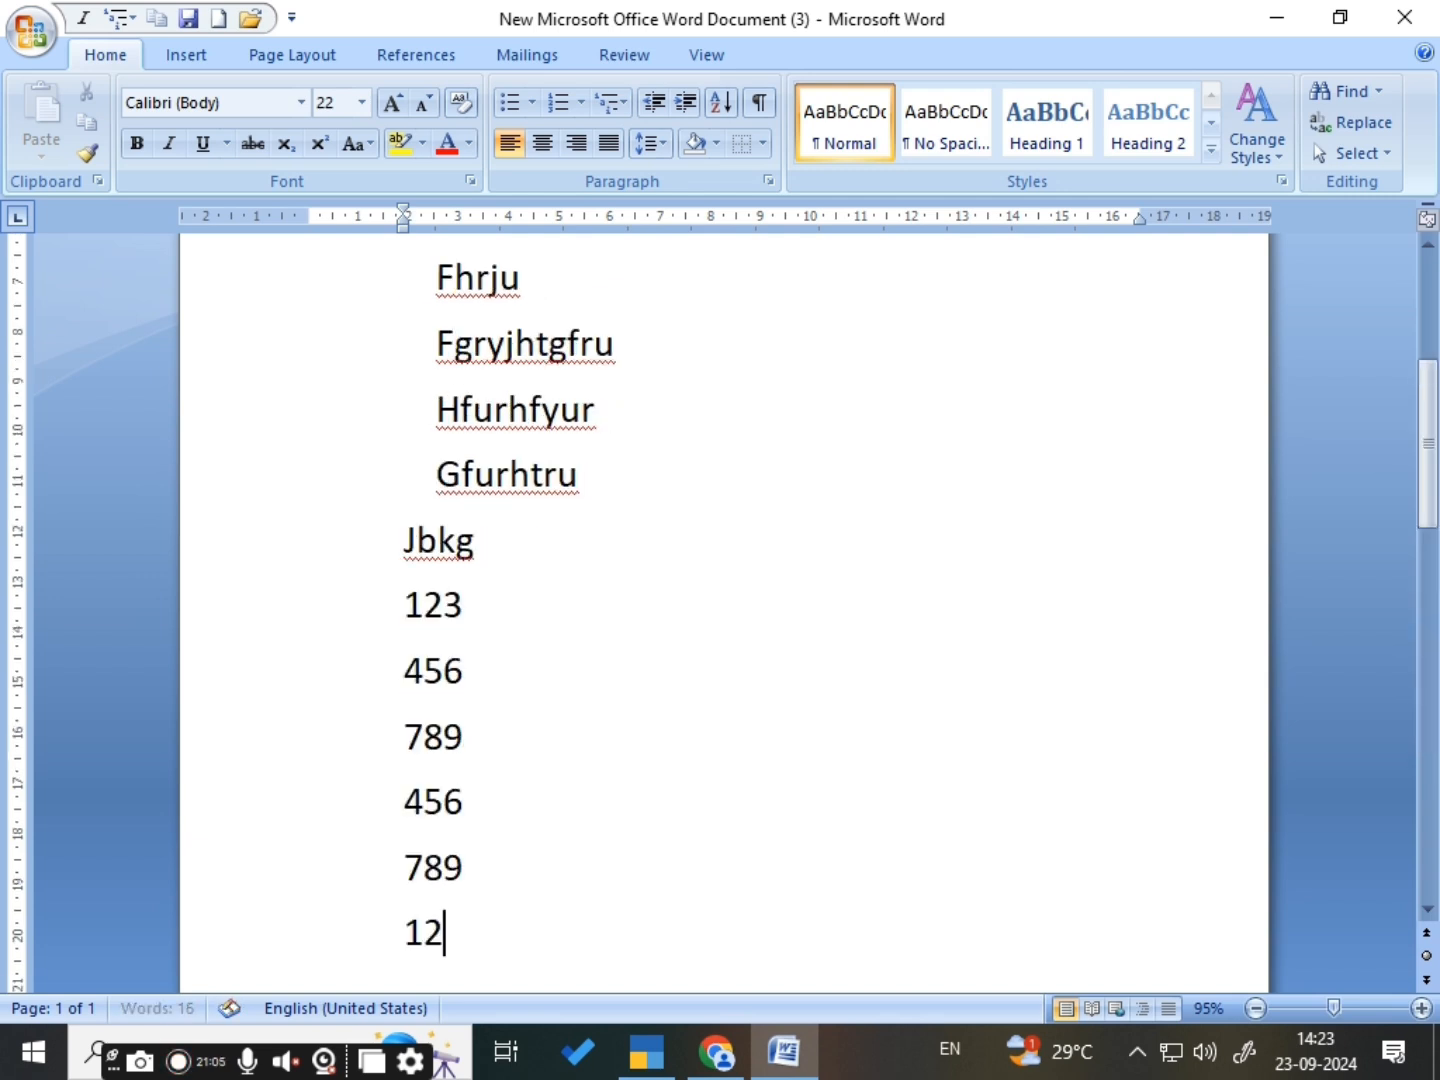
text(3)
key(Return)
text(65)
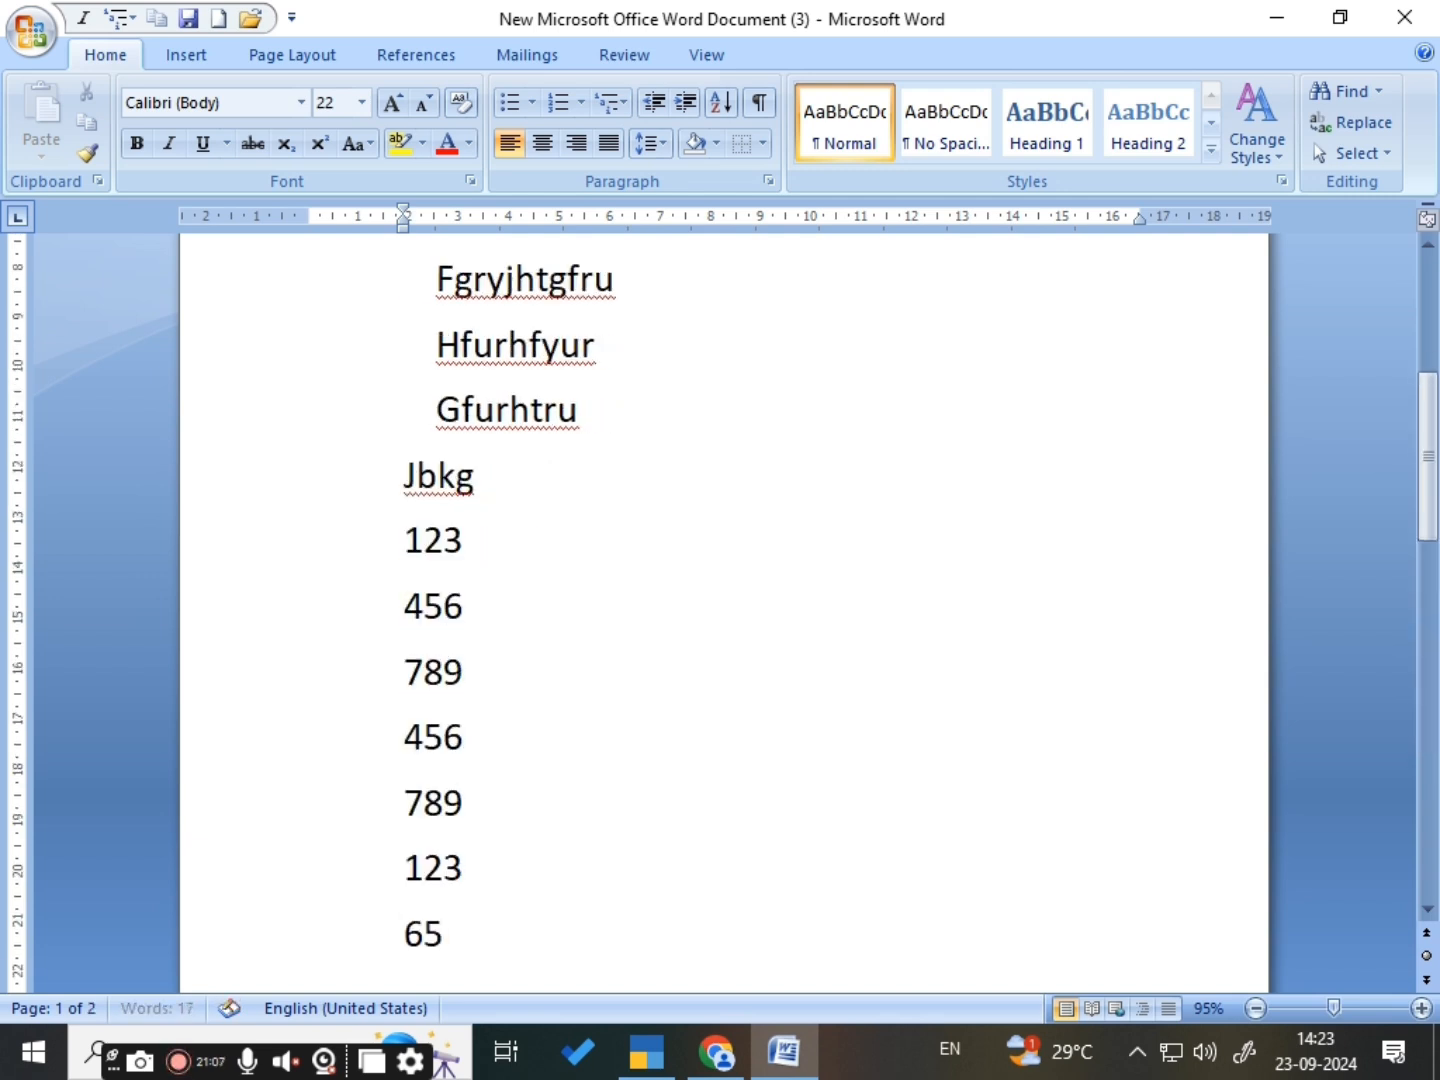
text(4)
key(Return)
- Sort the list of numbers below Jbkg by paragraphs, as type Number, in ascending order with no header row
scroll(724, 600, up, 2)
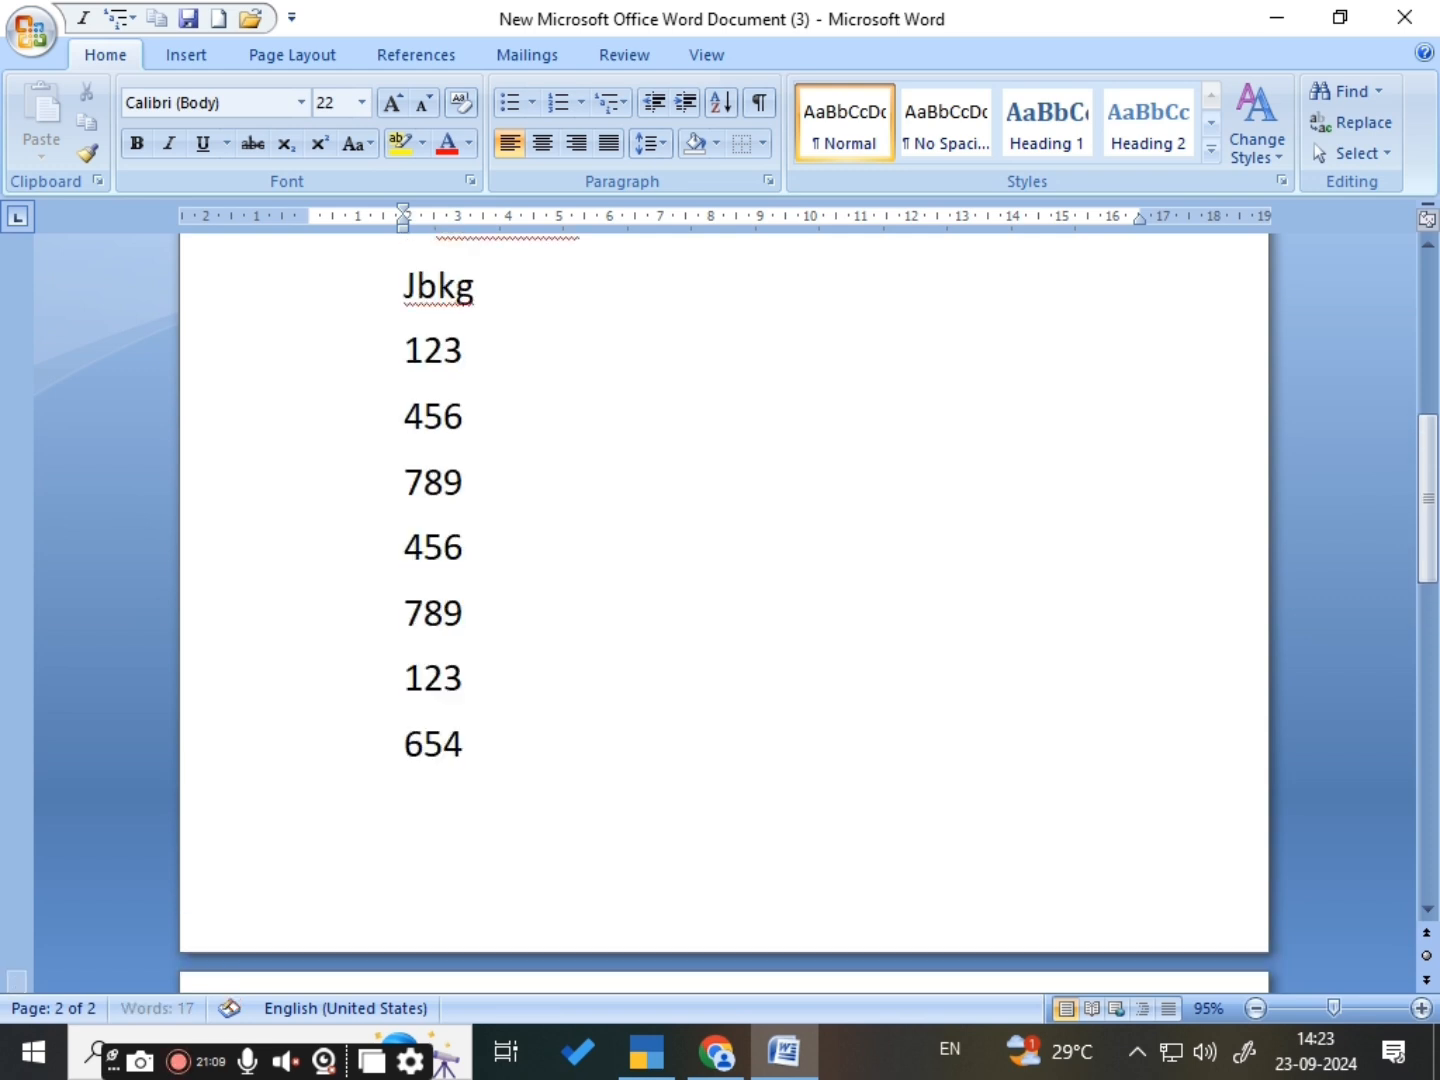
scroll(591, 424, up, 2)
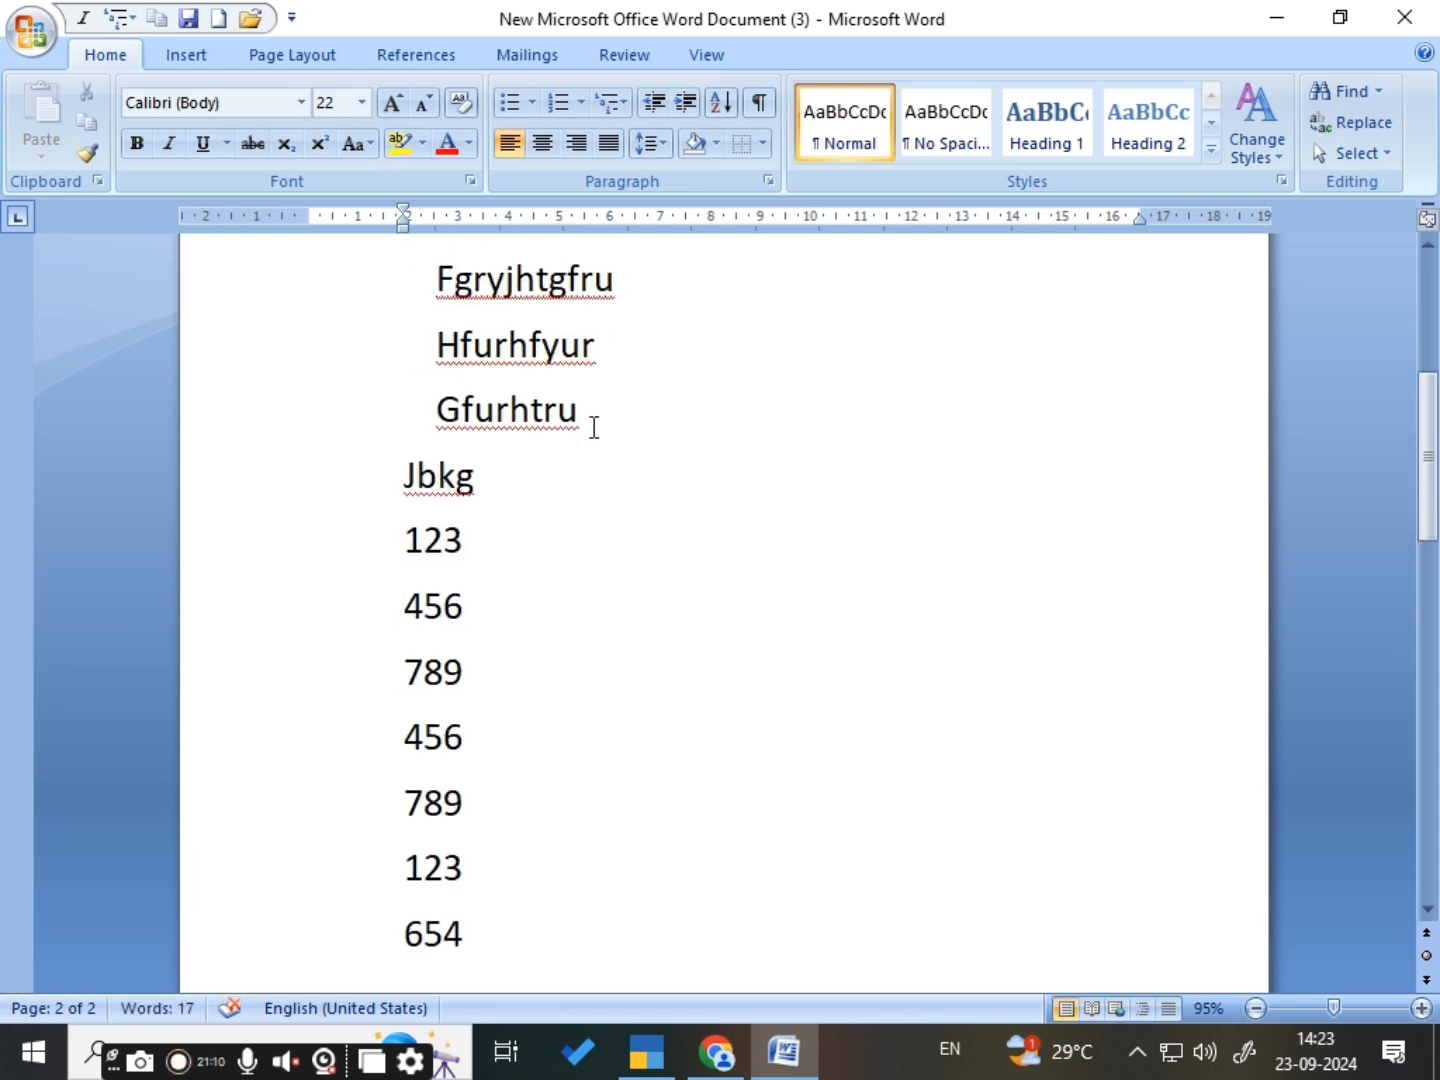
click(465, 541)
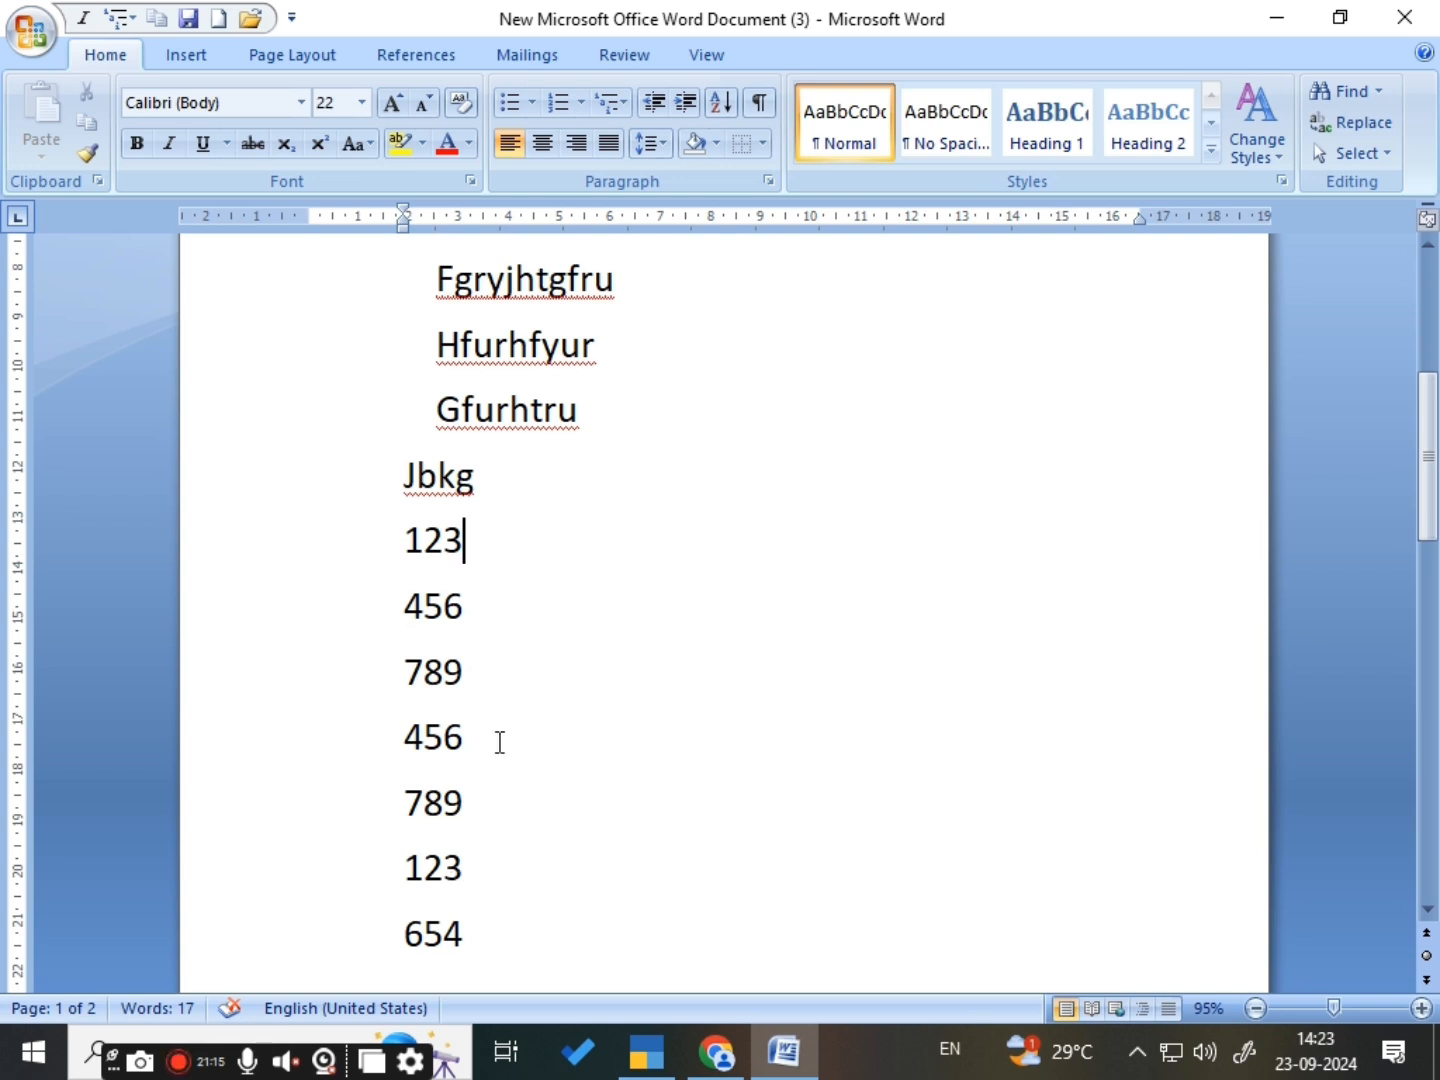
click(487, 701)
drag(401, 518, 506, 861)
click(460, 600)
scroll(509, 859, up, 3)
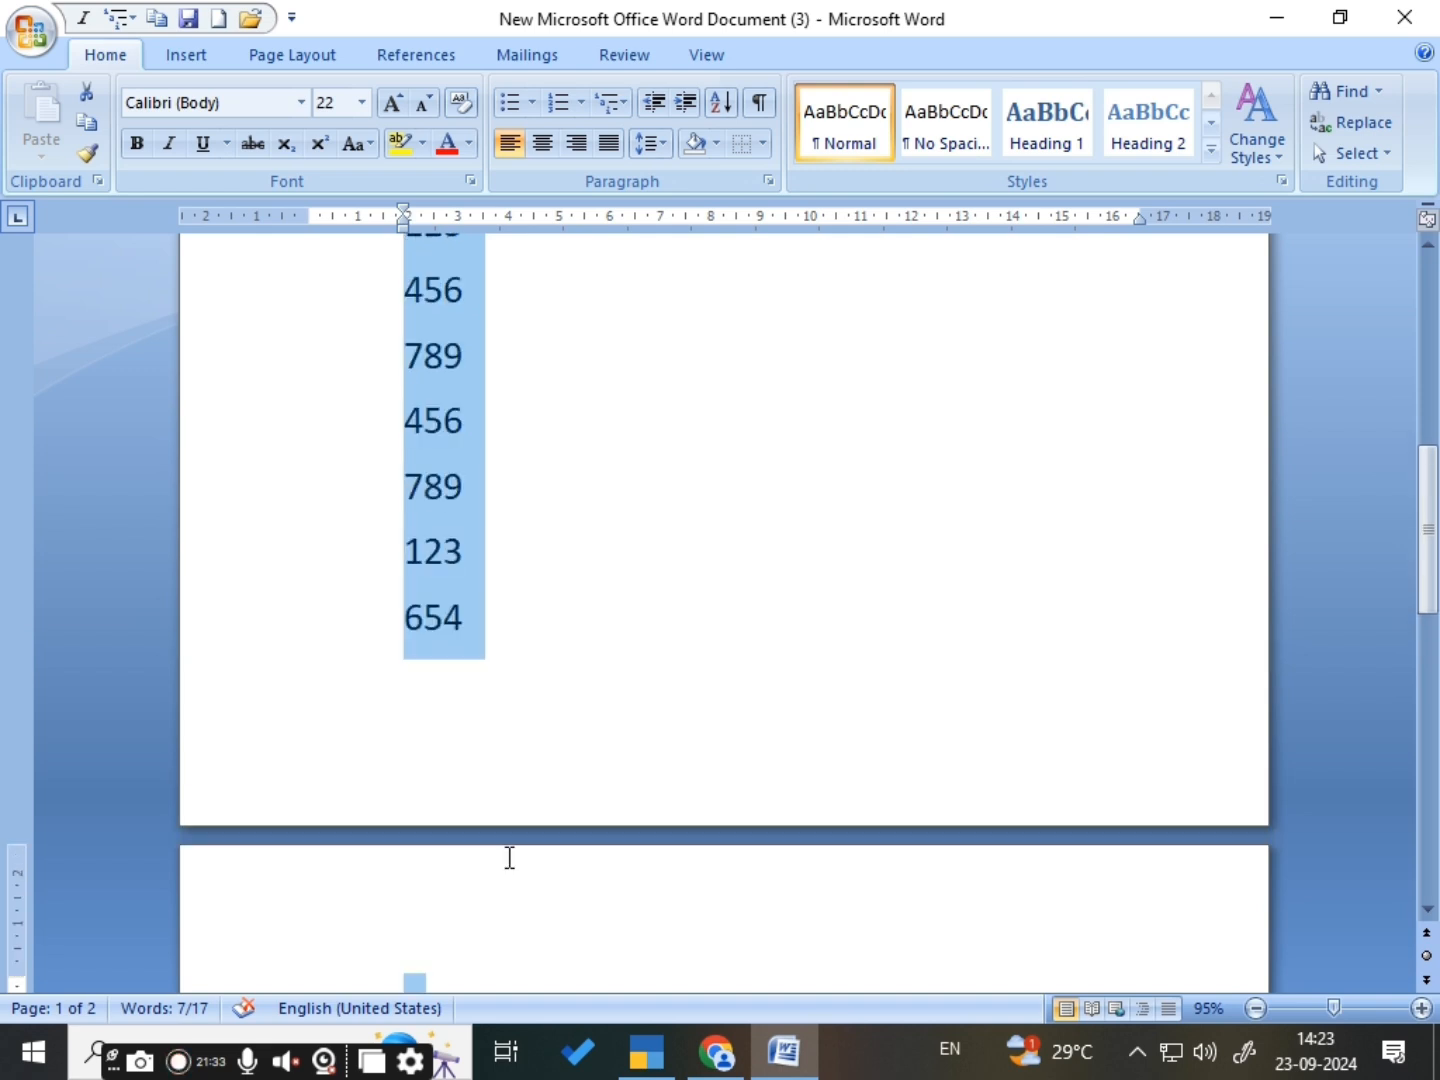
scroll(470, 580, up, 1)
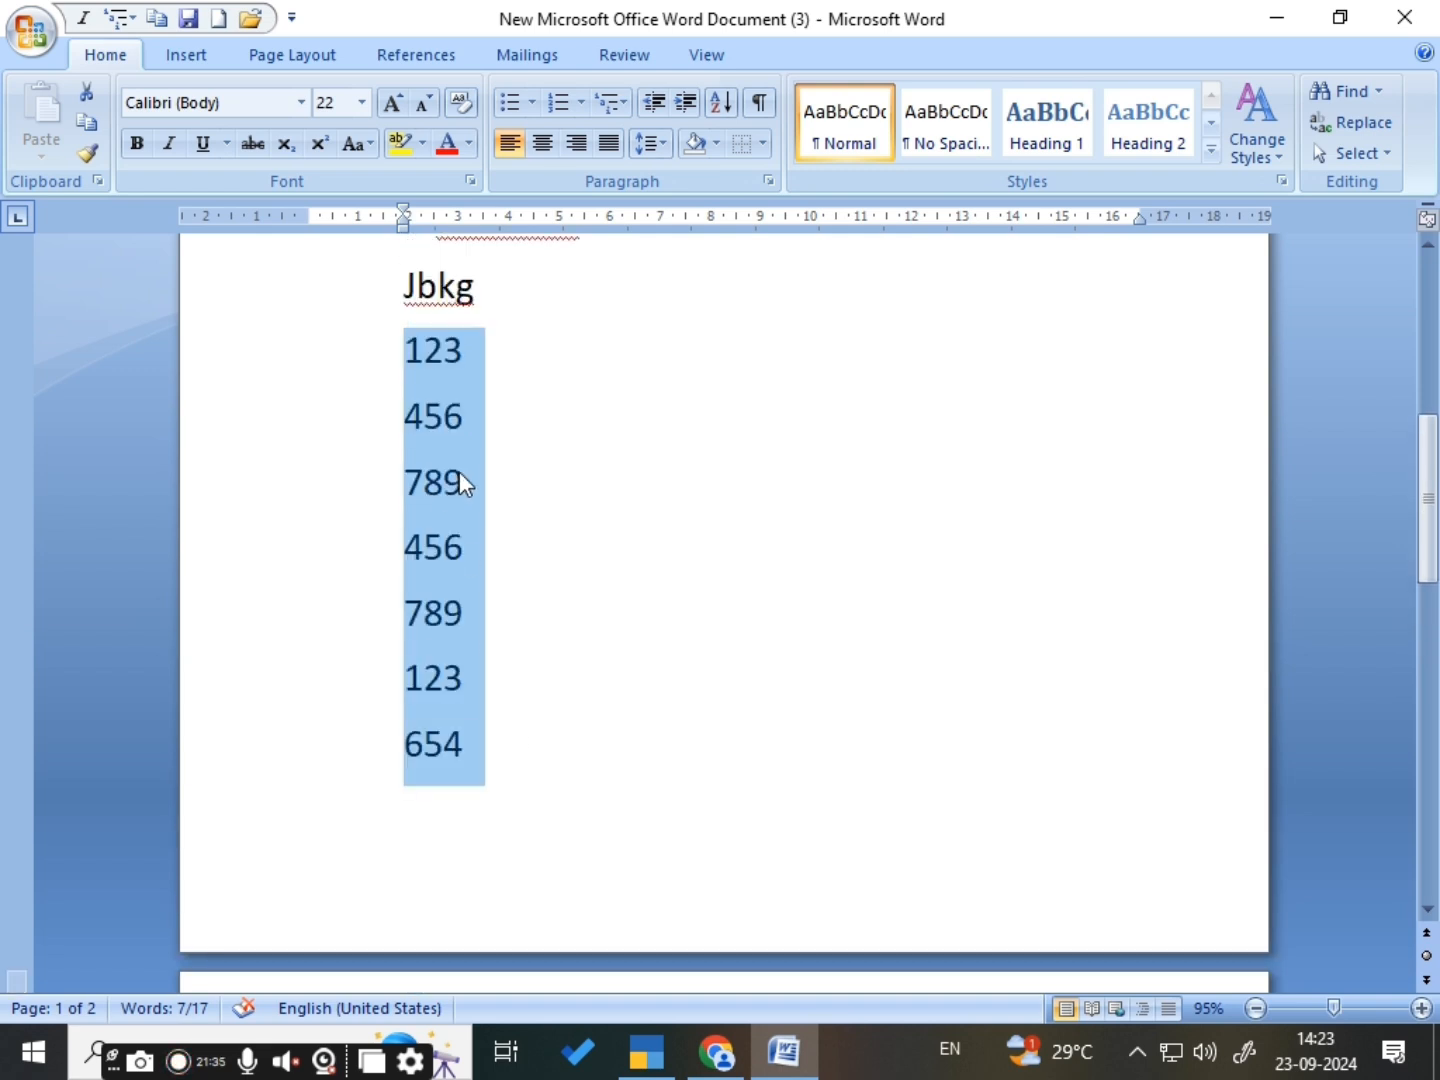
click(725, 116)
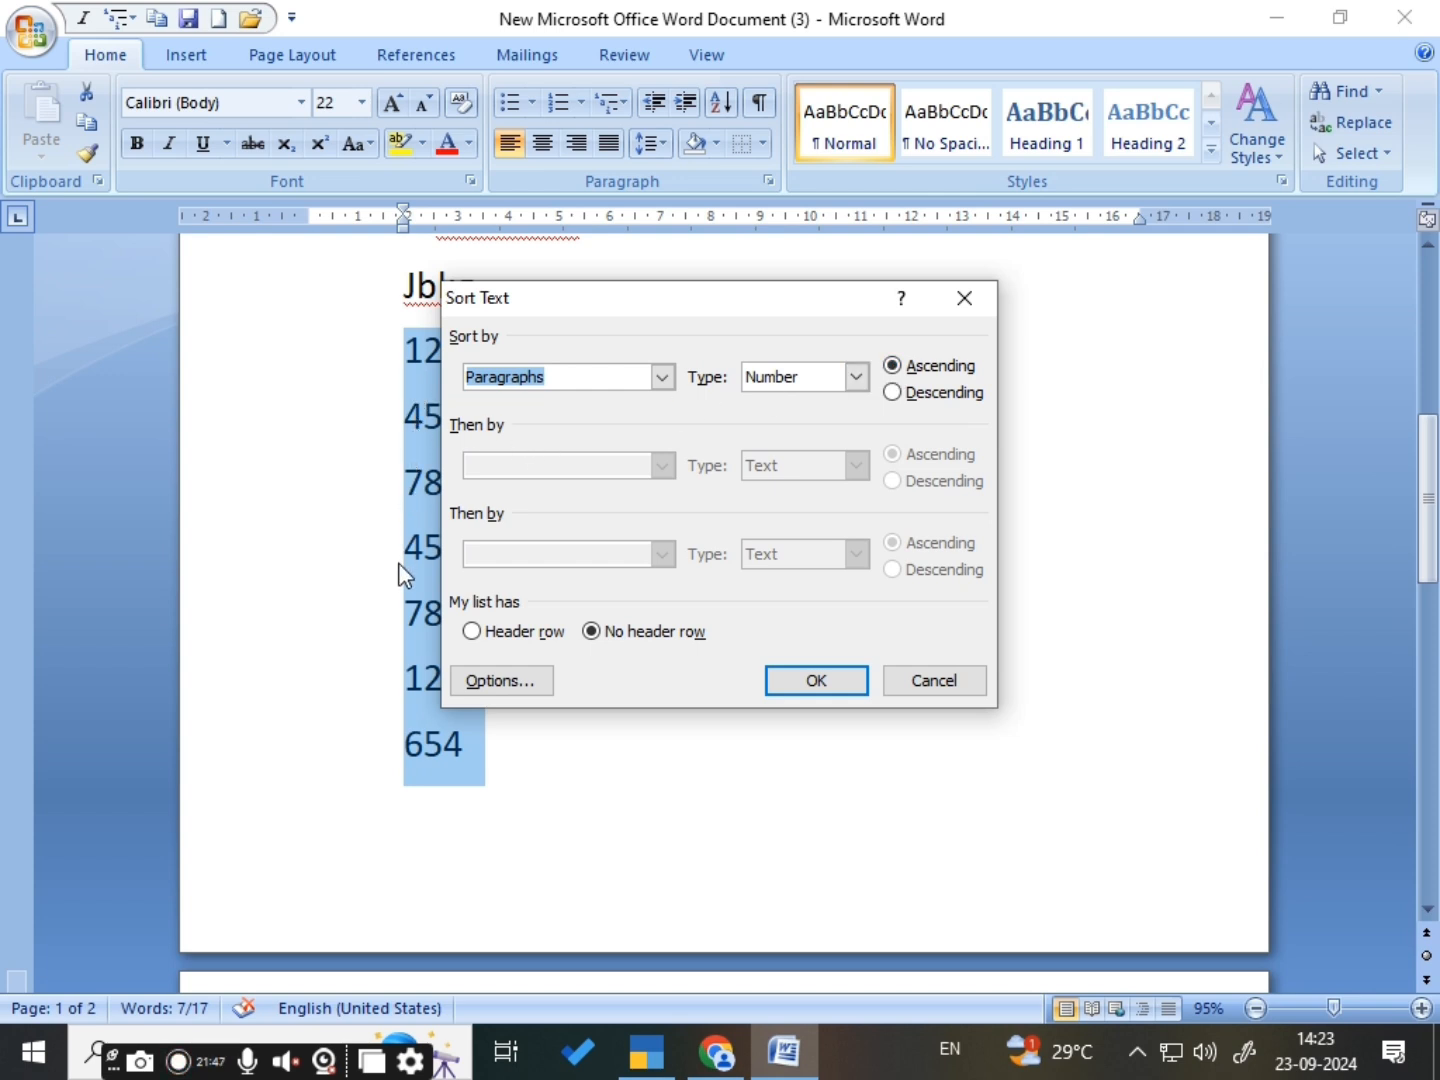
click(892, 367)
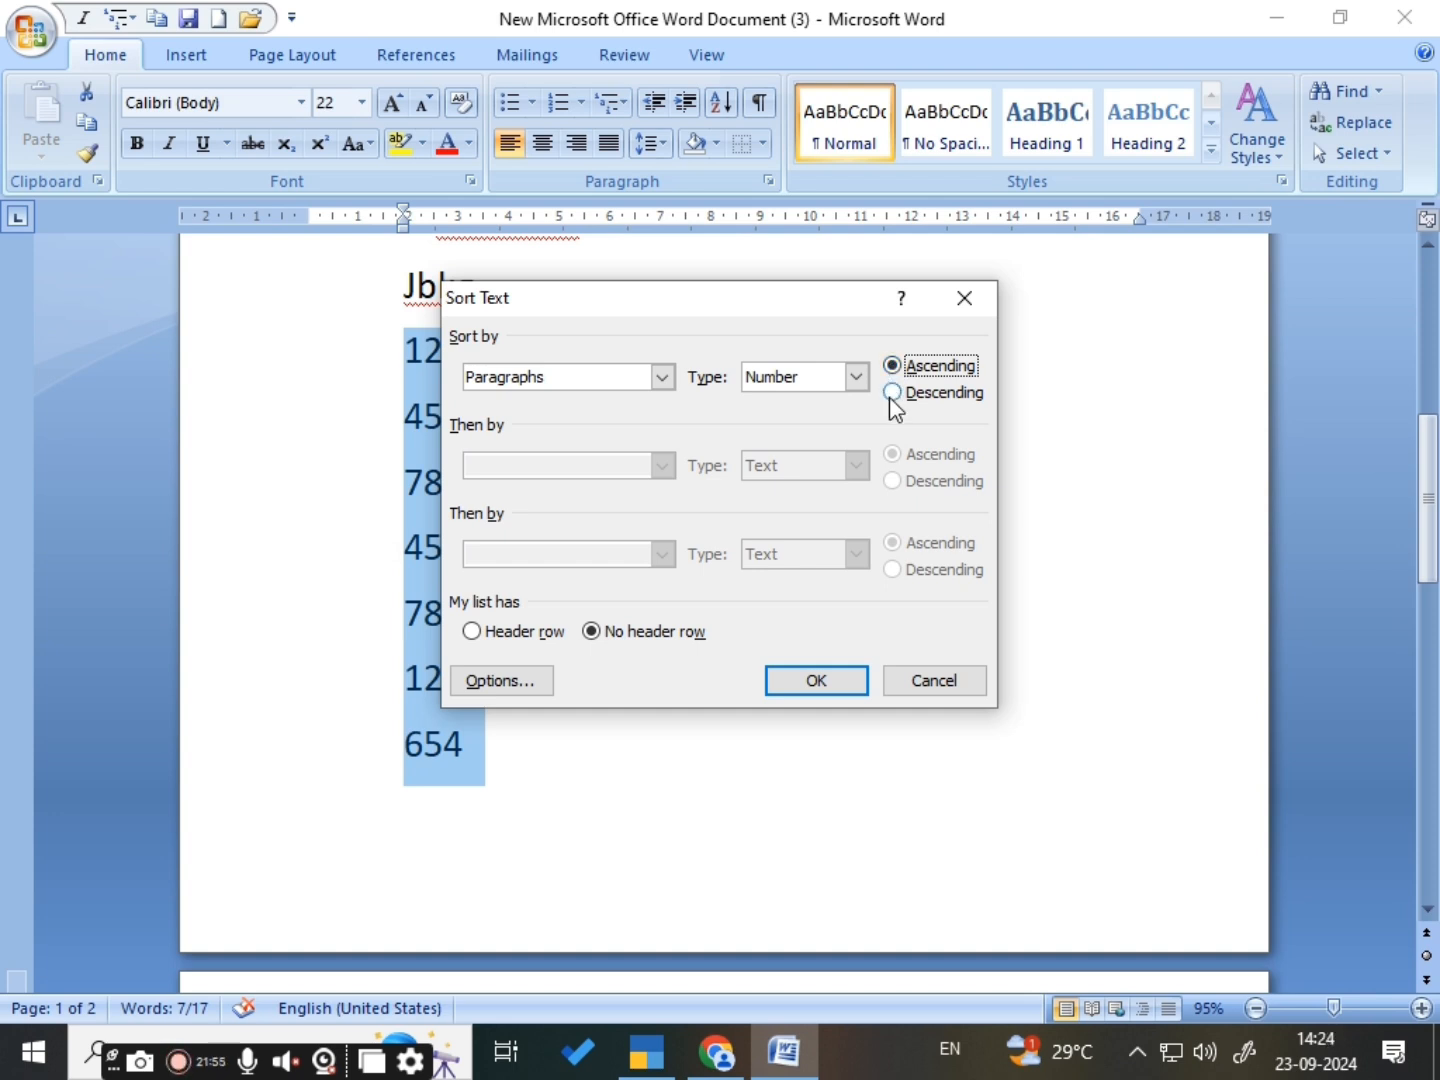
click(891, 393)
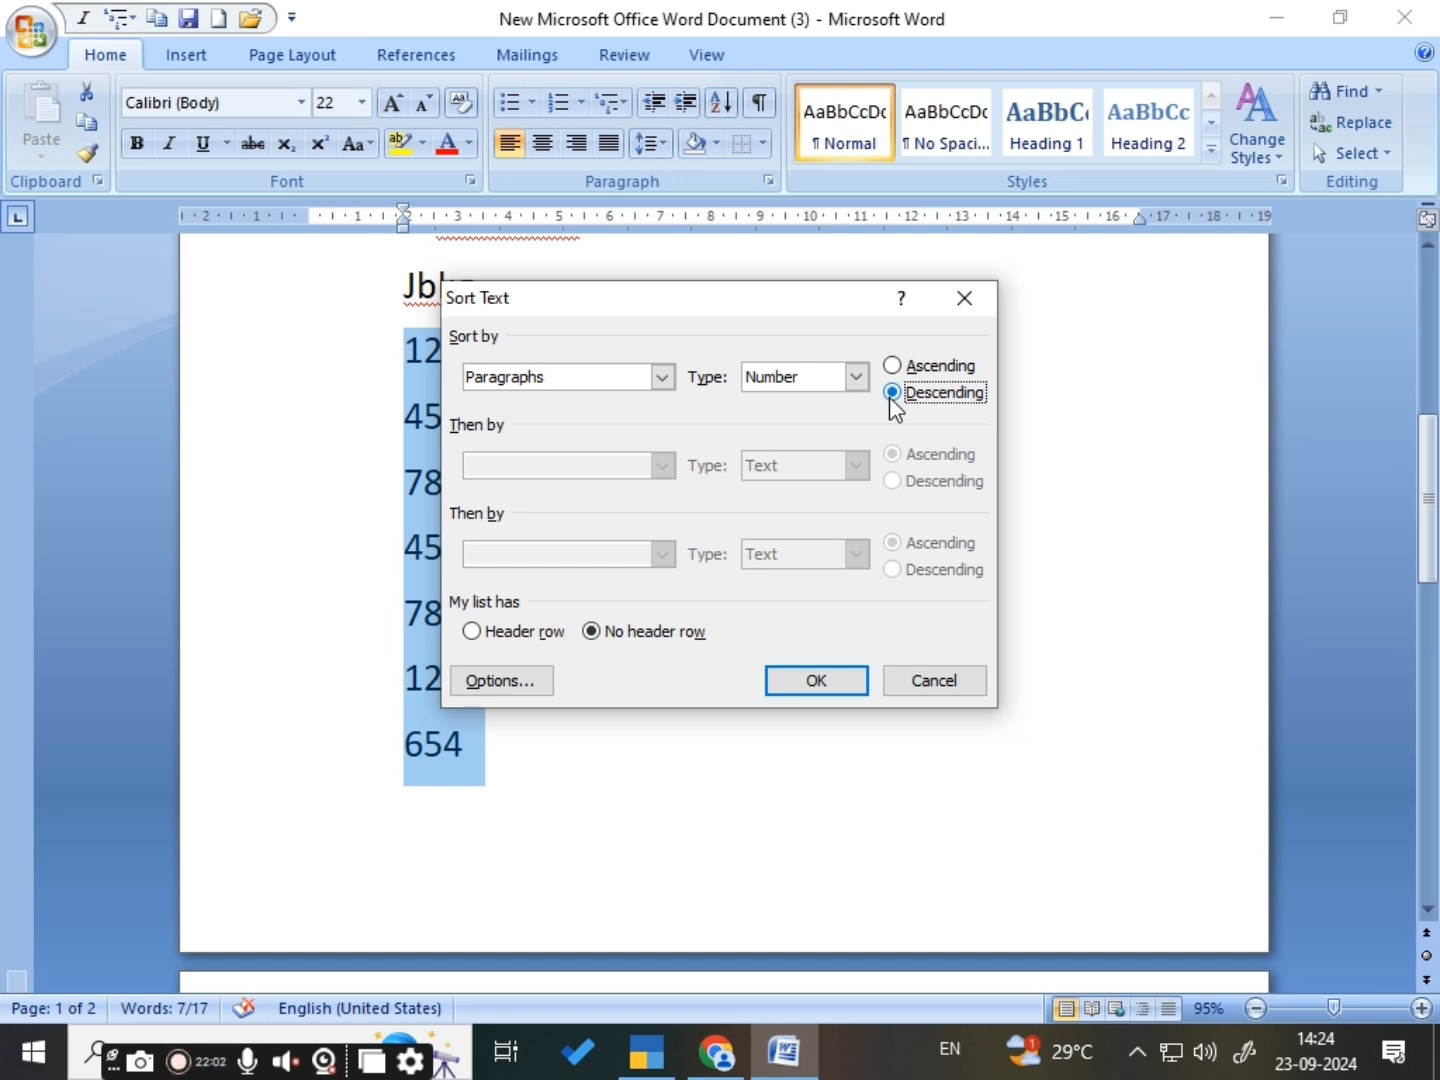
click(891, 367)
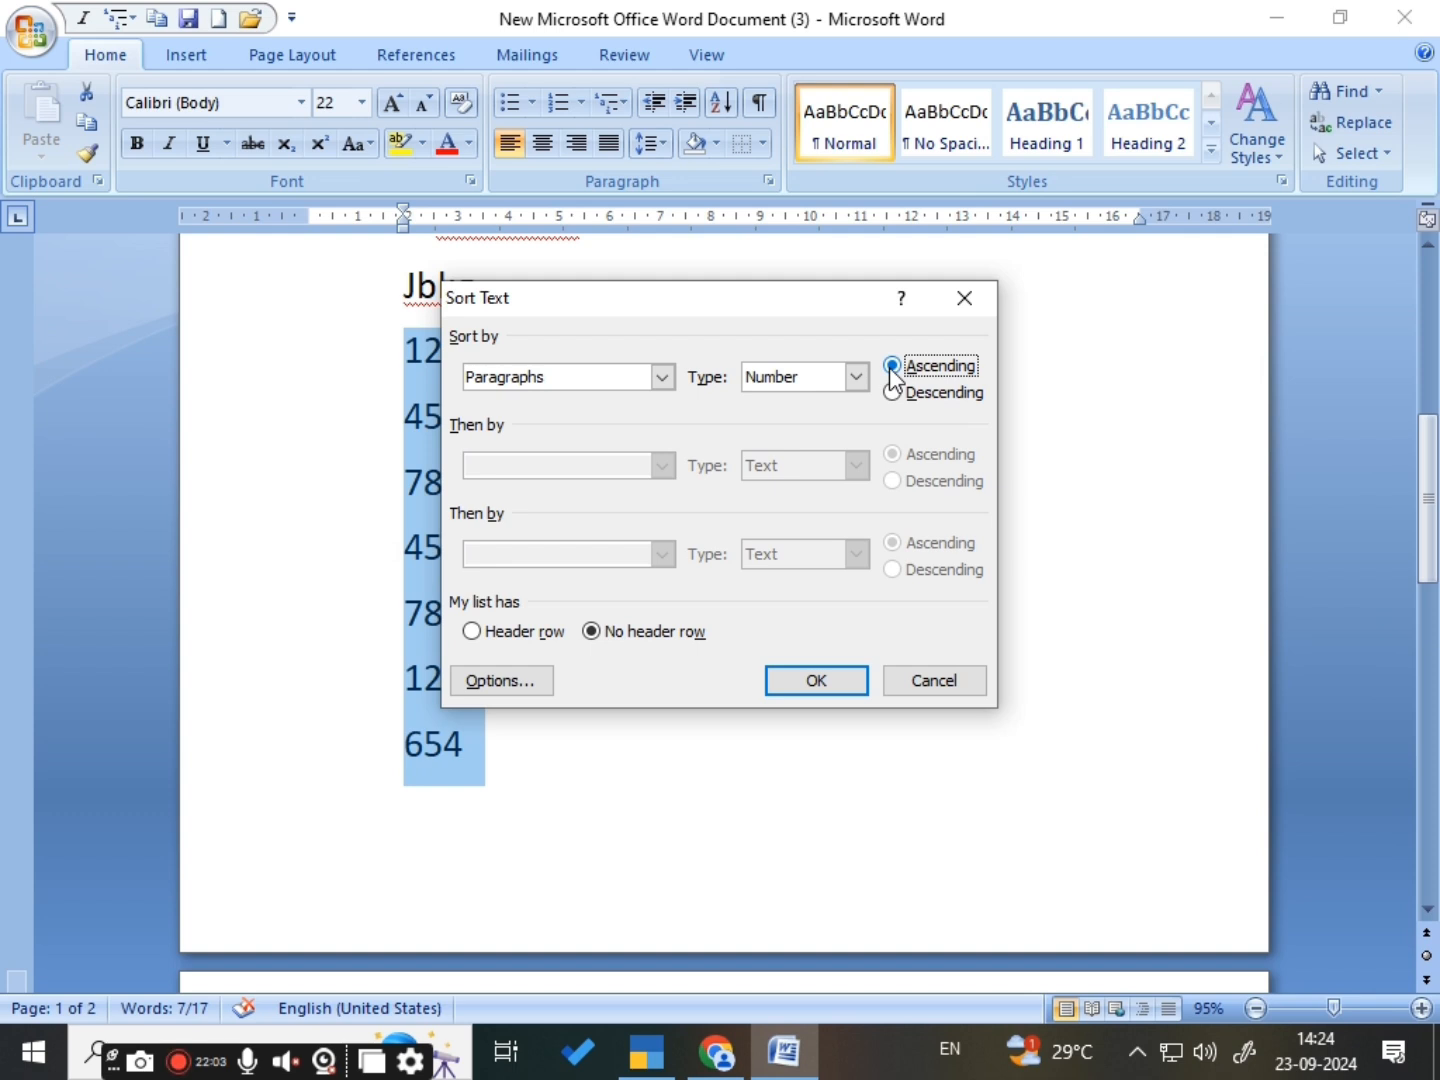
click(816, 681)
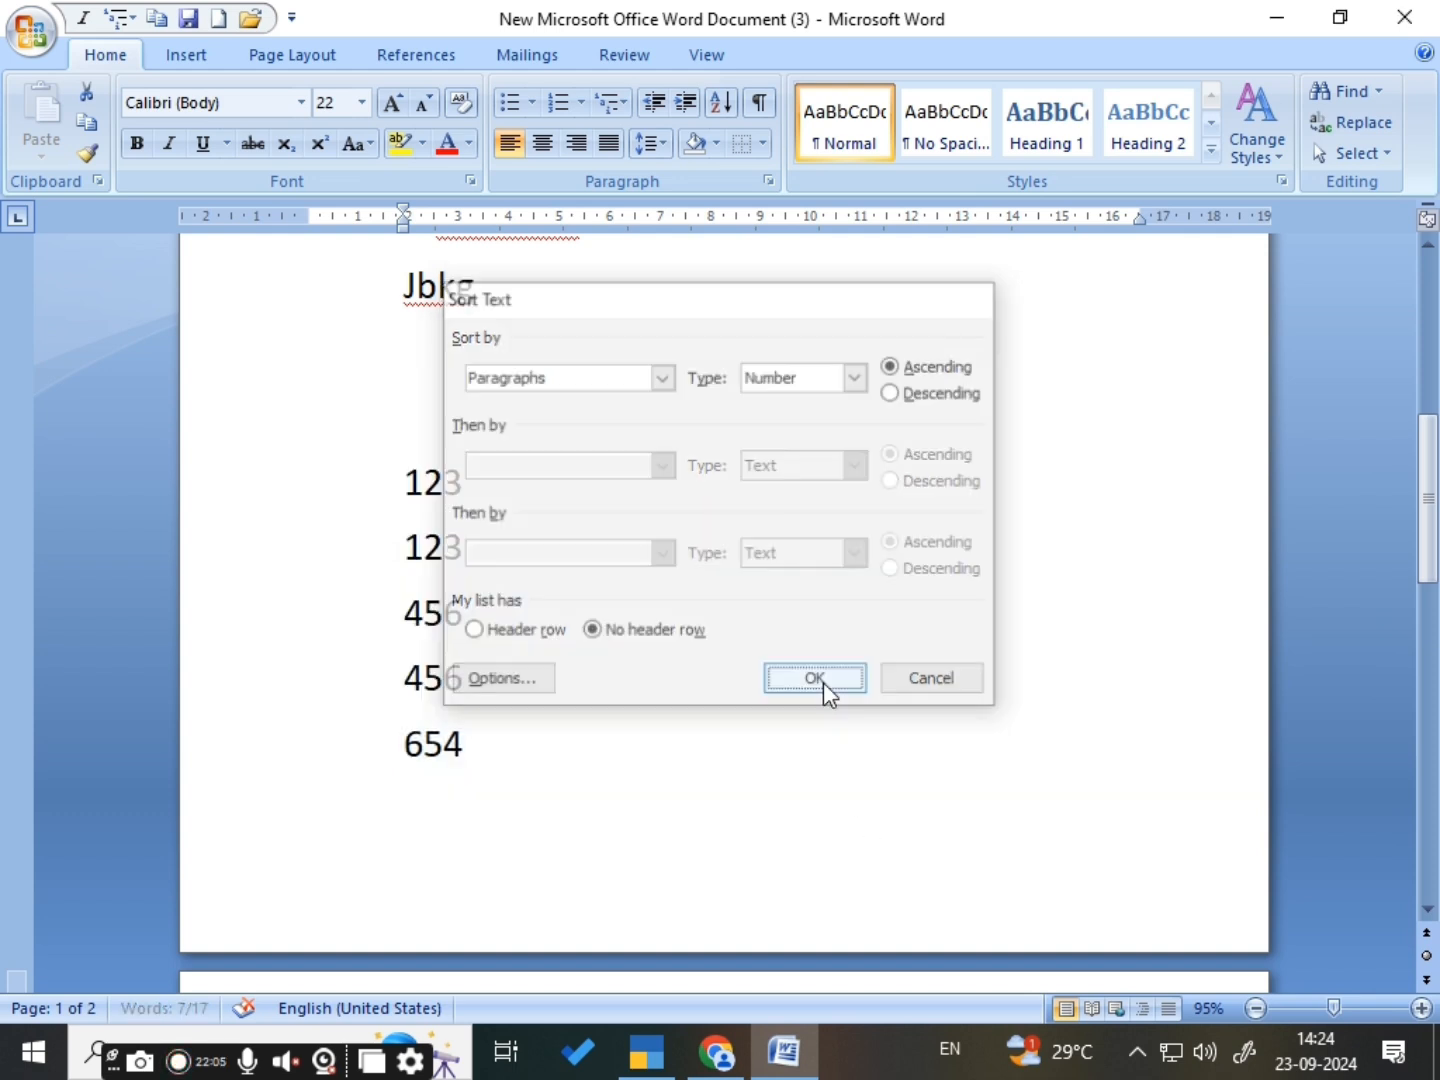
scroll(671, 625, up, 2)
scroll(671, 625, down, 2)
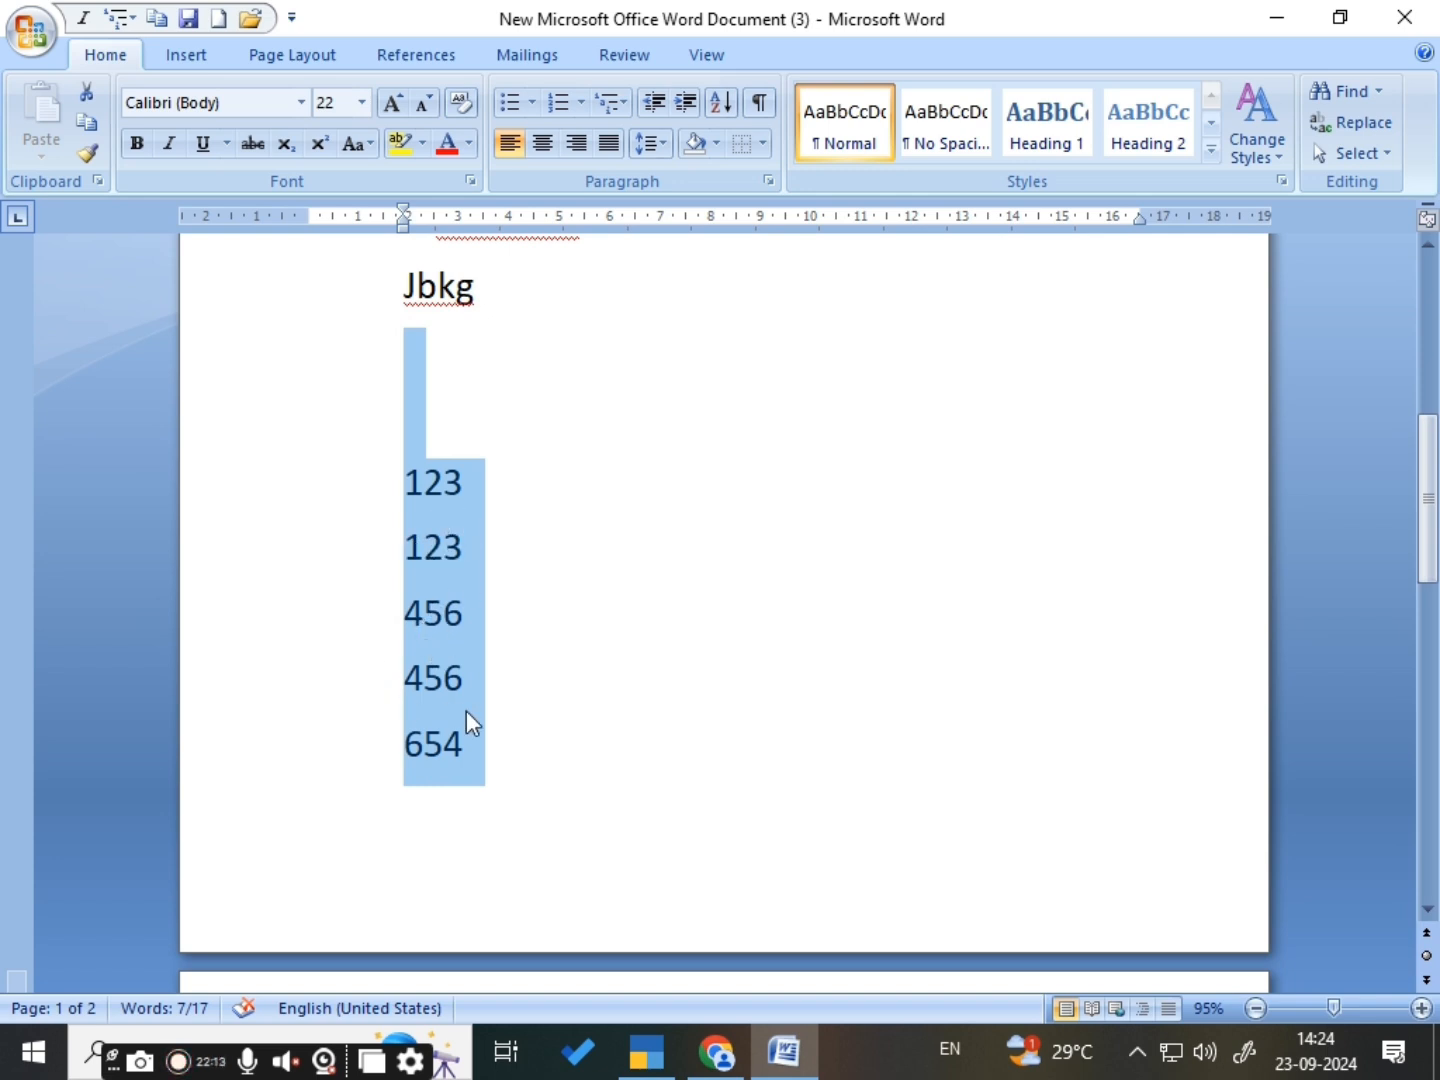
scroll(643, 785, down, 5)
scroll(641, 790, up, 4)
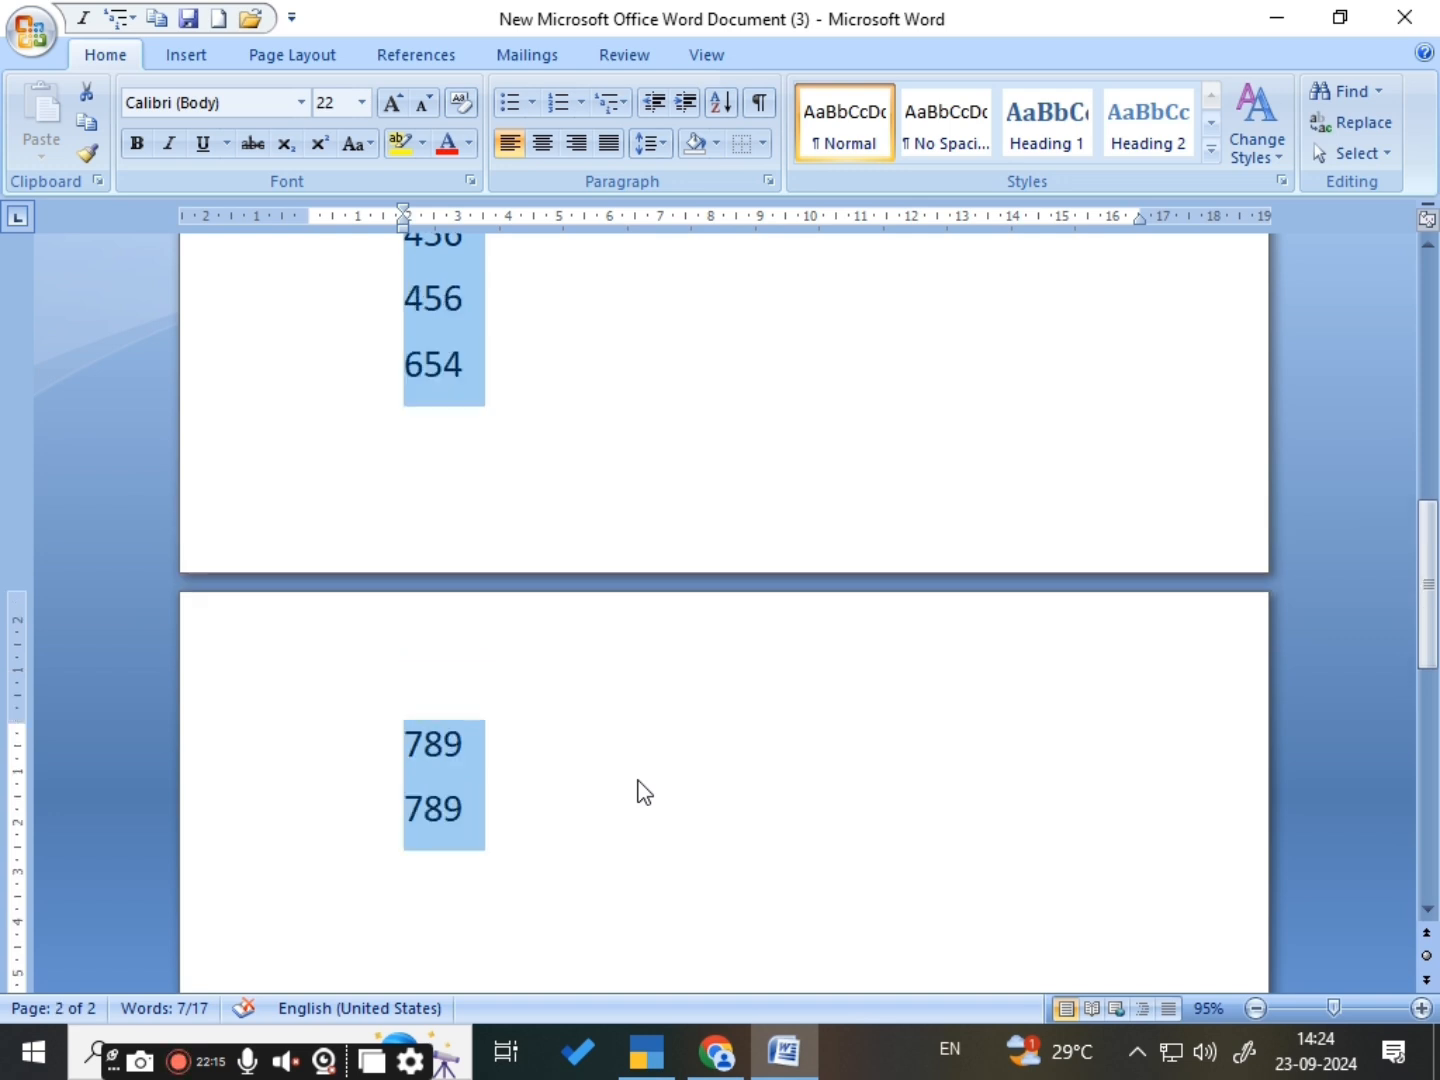
scroll(638, 786, up, 5)
click(501, 714)
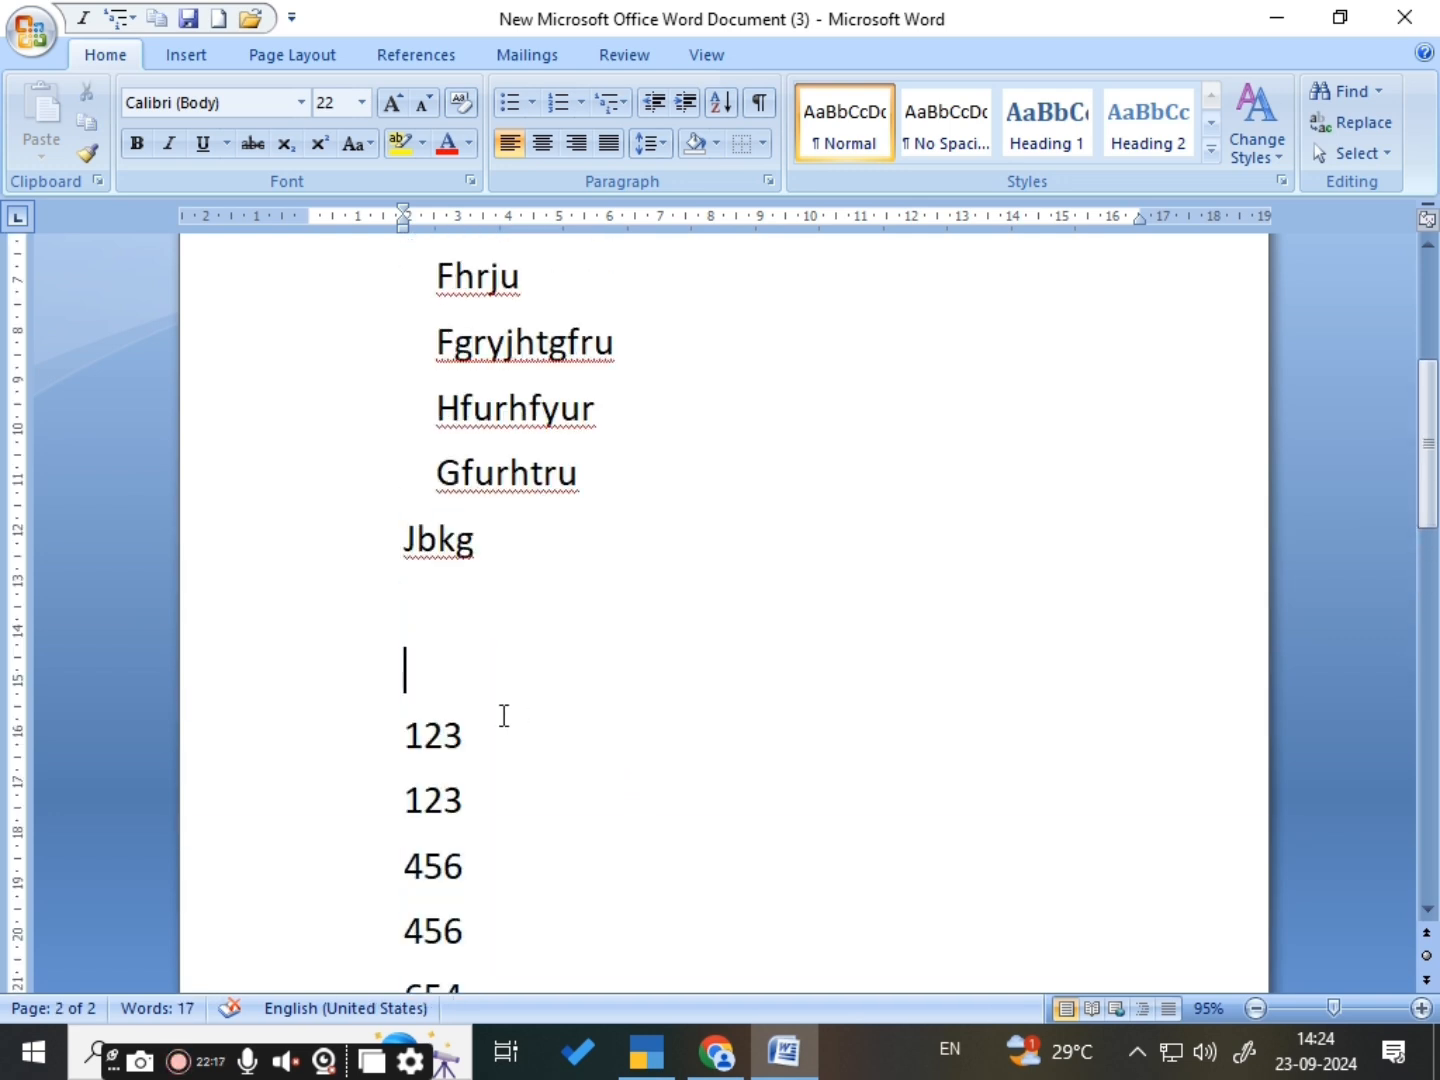
- Make all the sorted numbers below Jbkg bold, including those on the second page
scroll(480, 700, down, 3)
drag(405, 566, 518, 900)
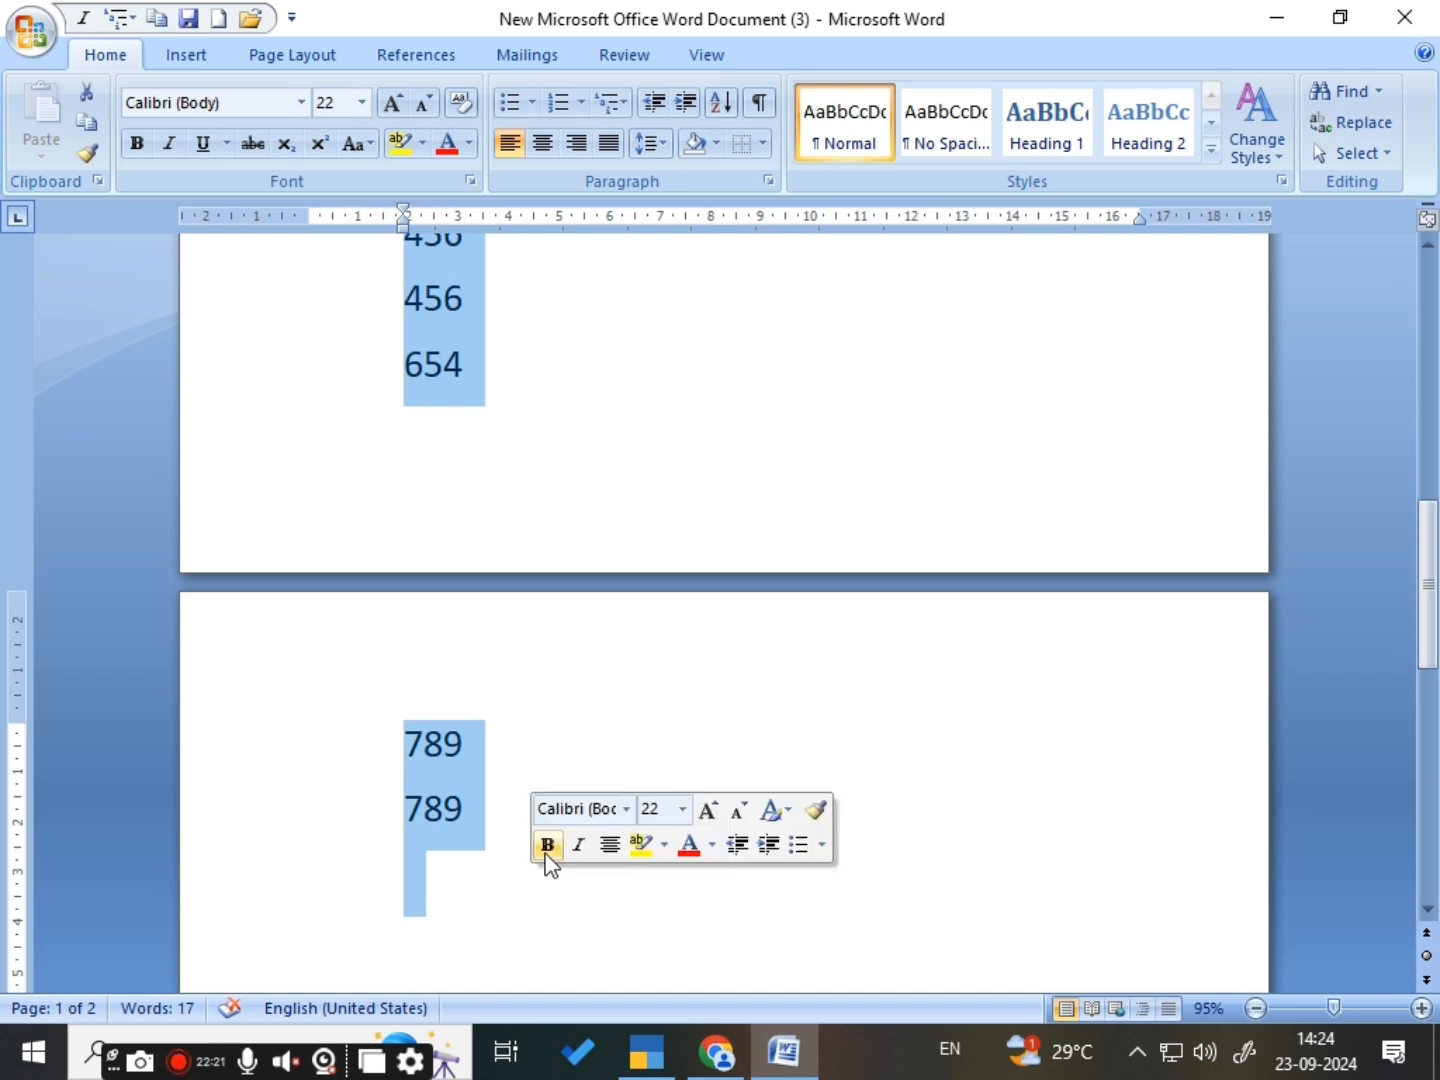
click(548, 845)
click(570, 715)
scroll(460, 630, up, 2)
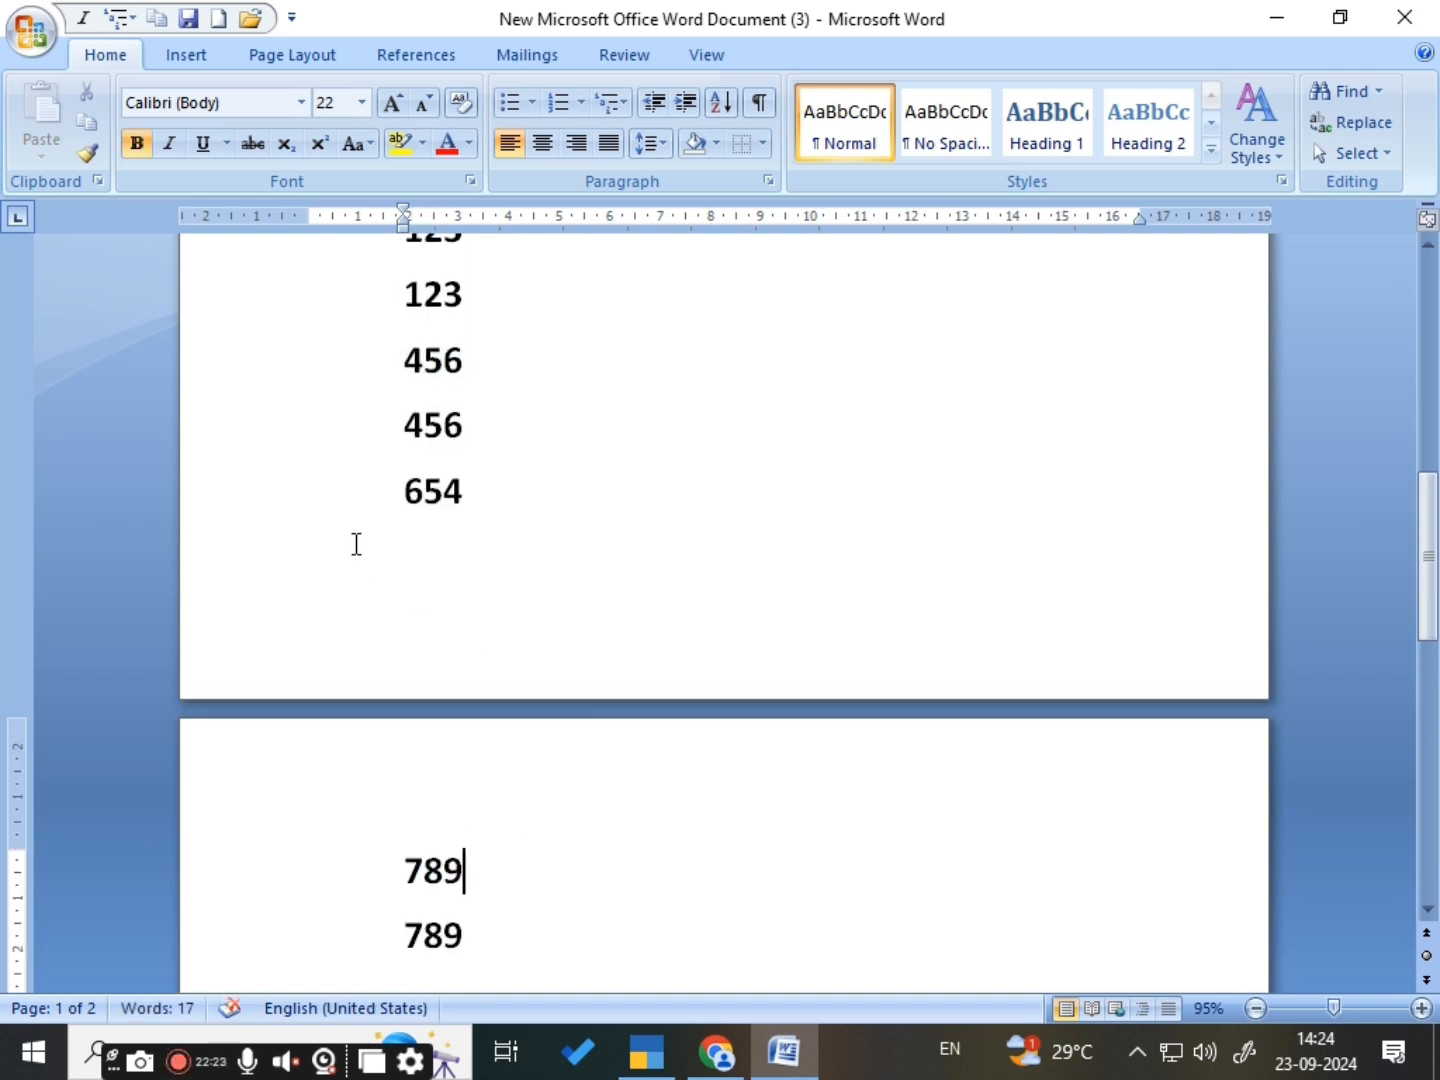
scroll(386, 373, up, 2)
drag(391, 360, 469, 667)
drag(469, 741, 482, 851)
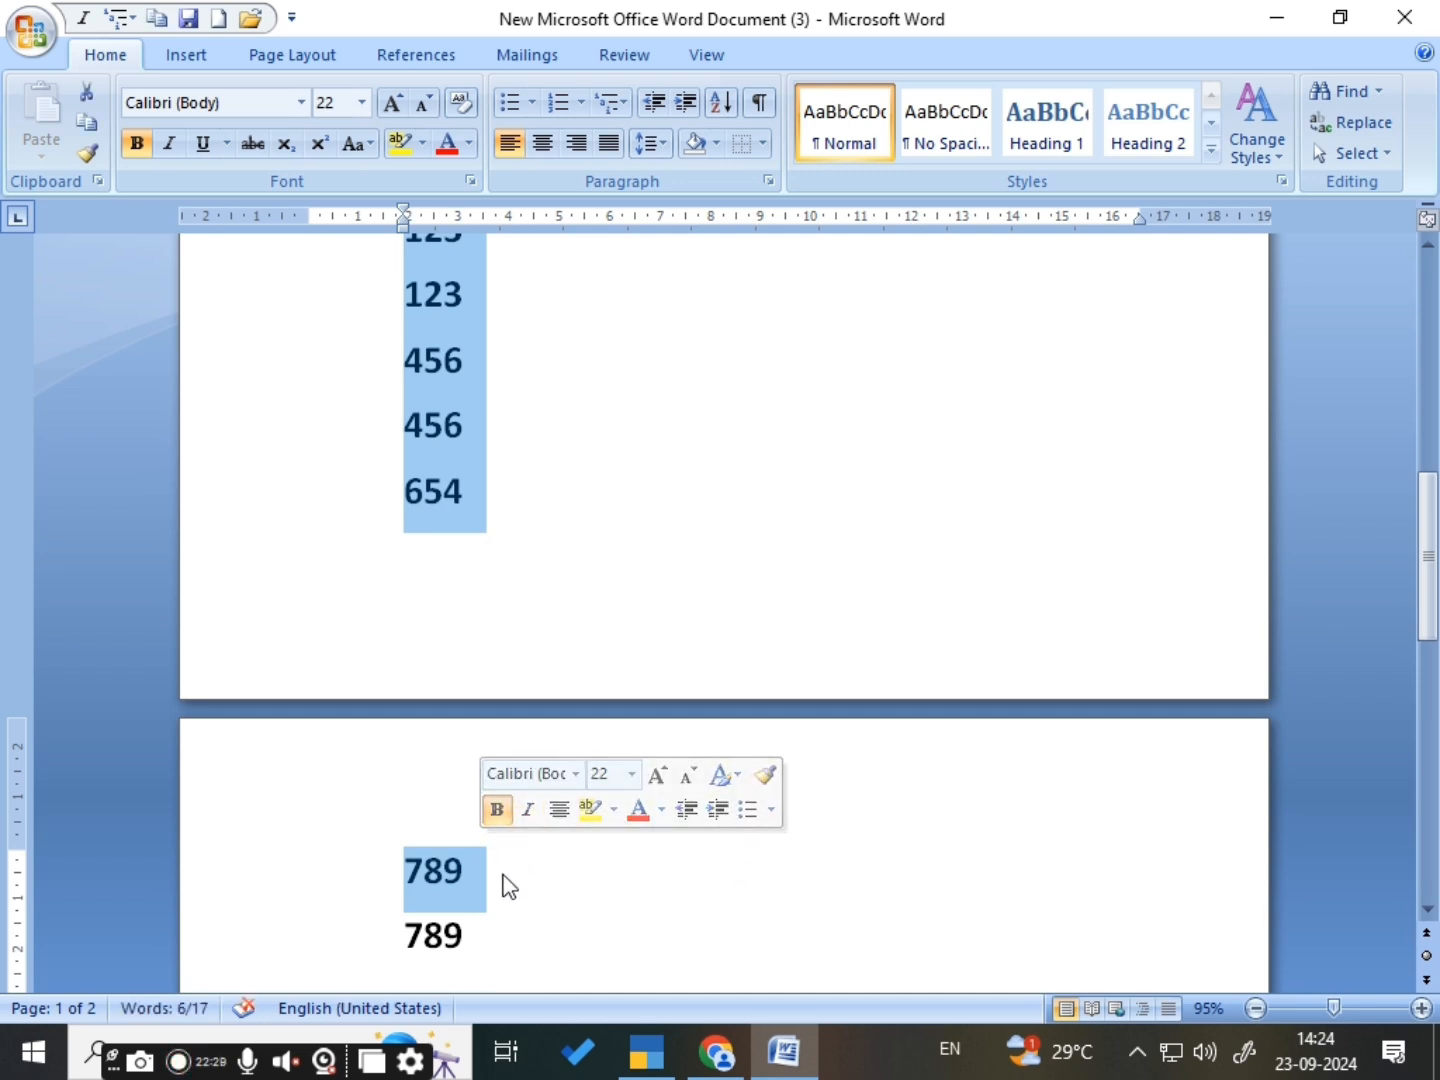
click(500, 870)
scroll(499, 807, up, 3)
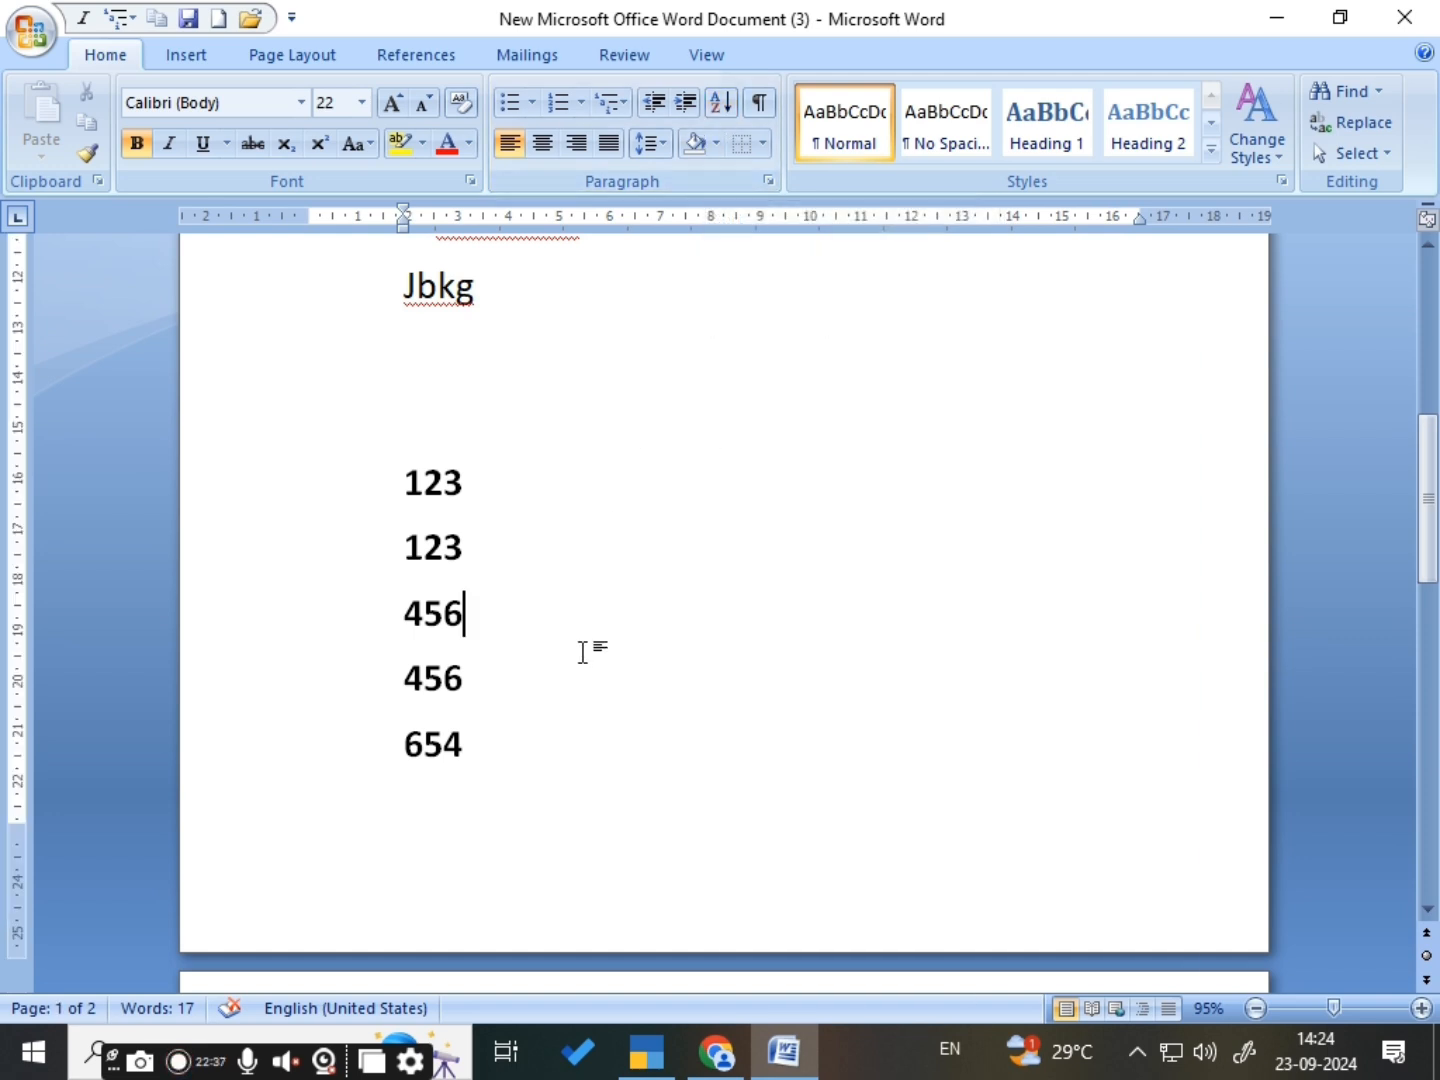
click(904, 498)
text(suneeta)
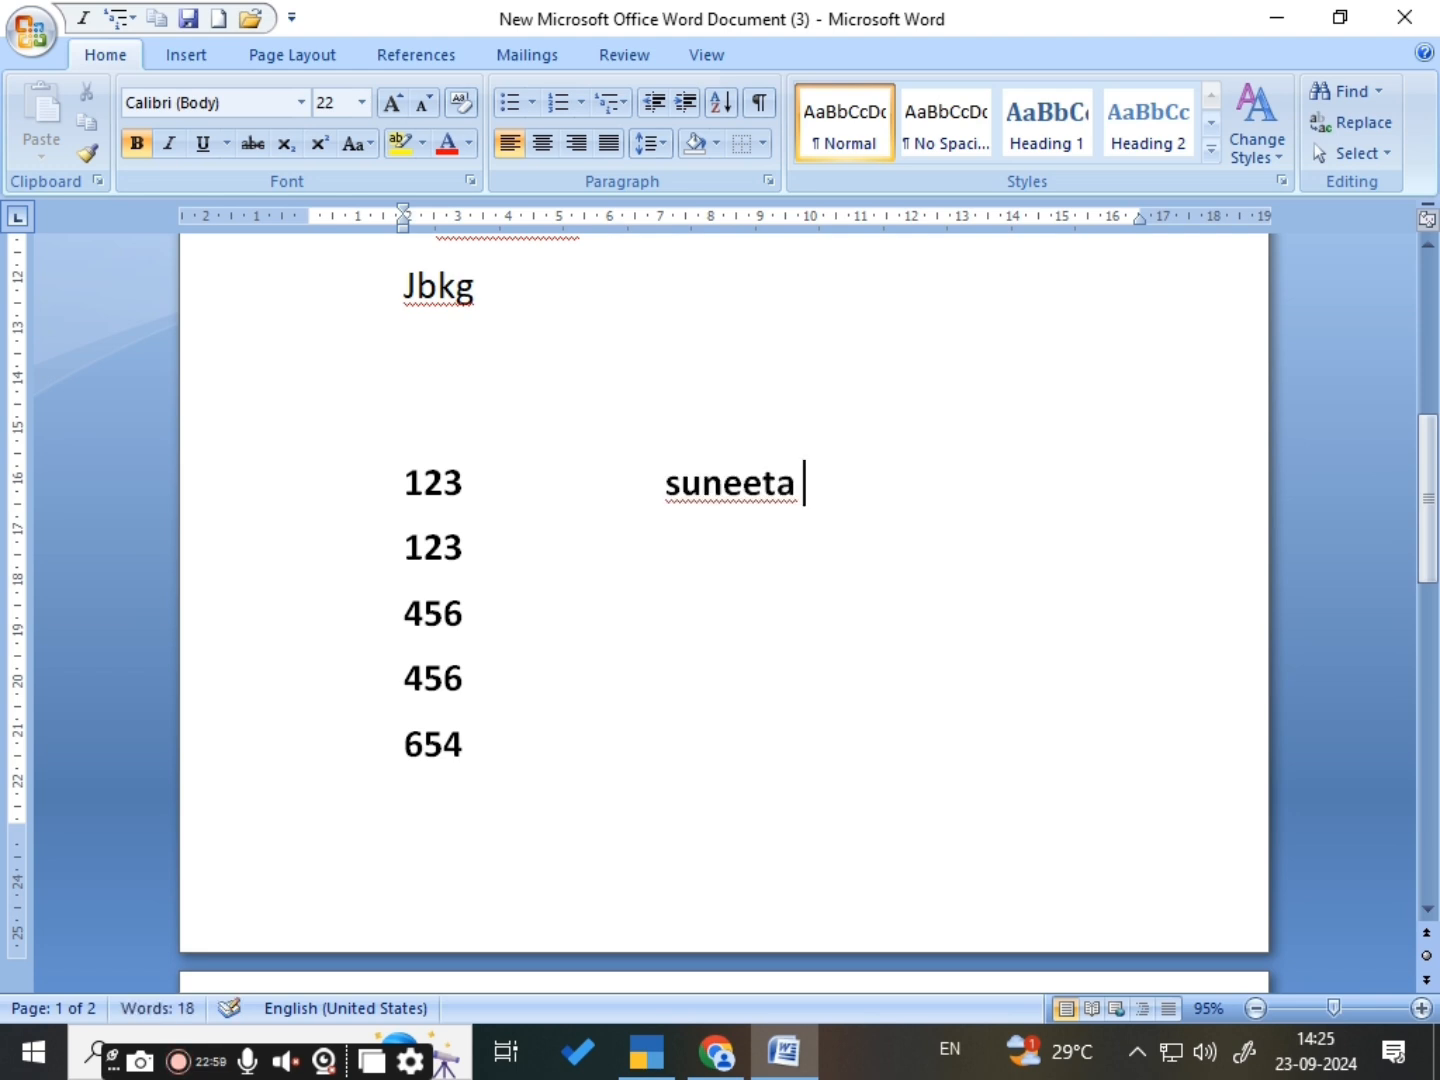
key(Return)
text(ra)
key(BackSpace)
key(BackSpace)
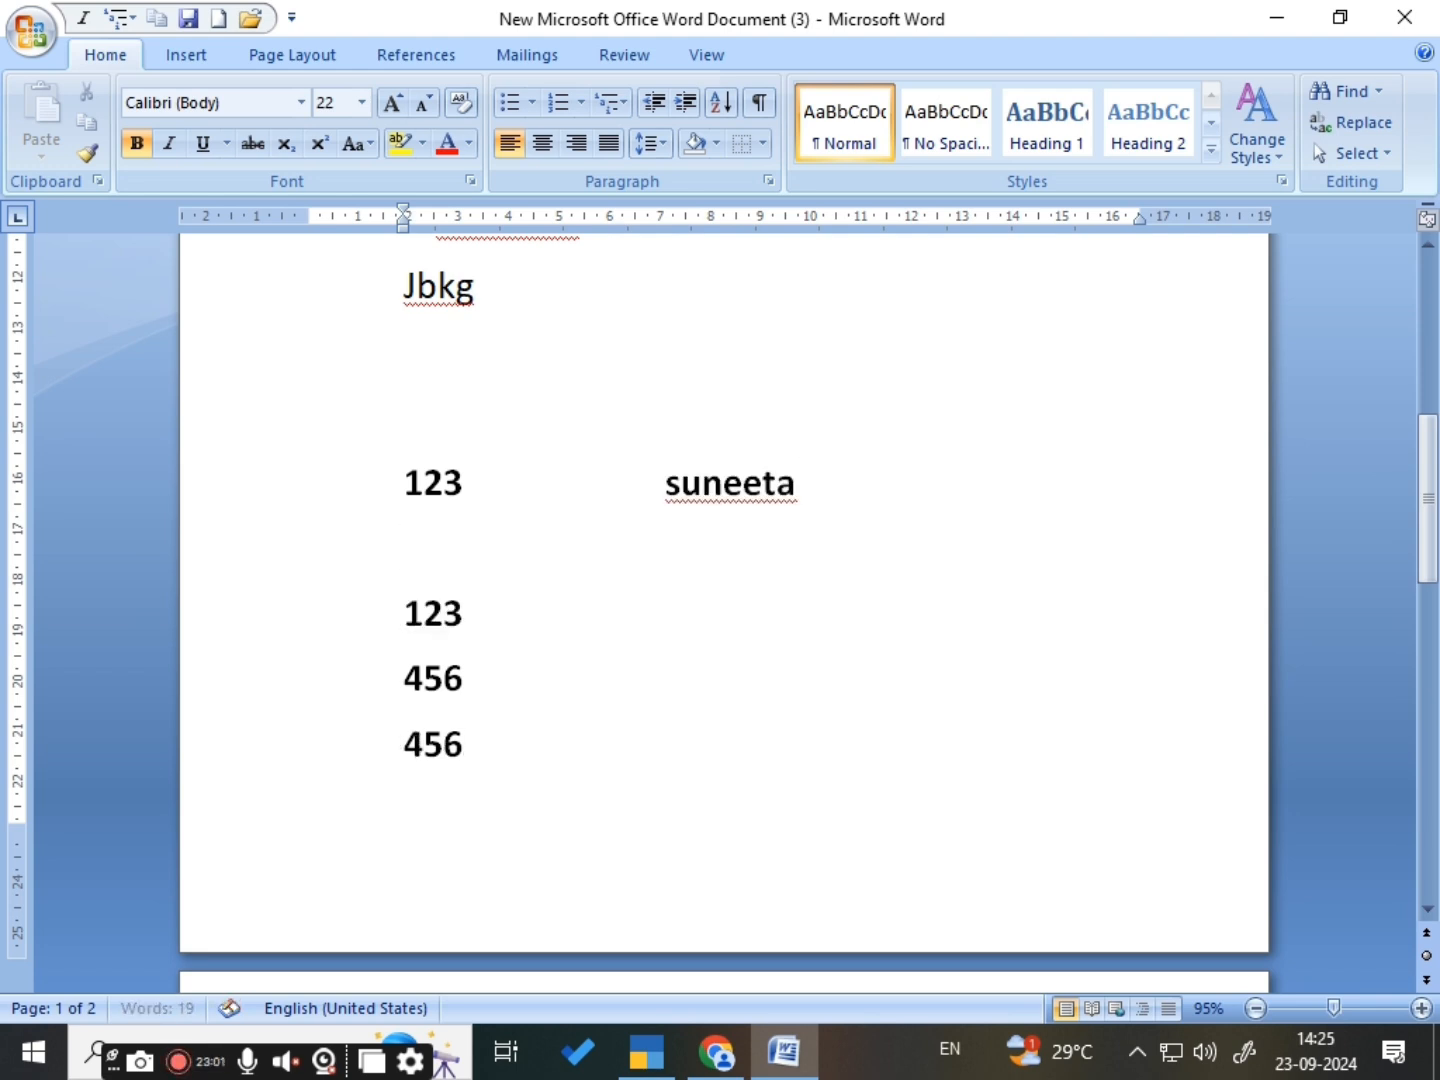
- Clear the whole document and enter a list of six first names, each in its own paragraph
key(ctrl+a)
key(Delete)
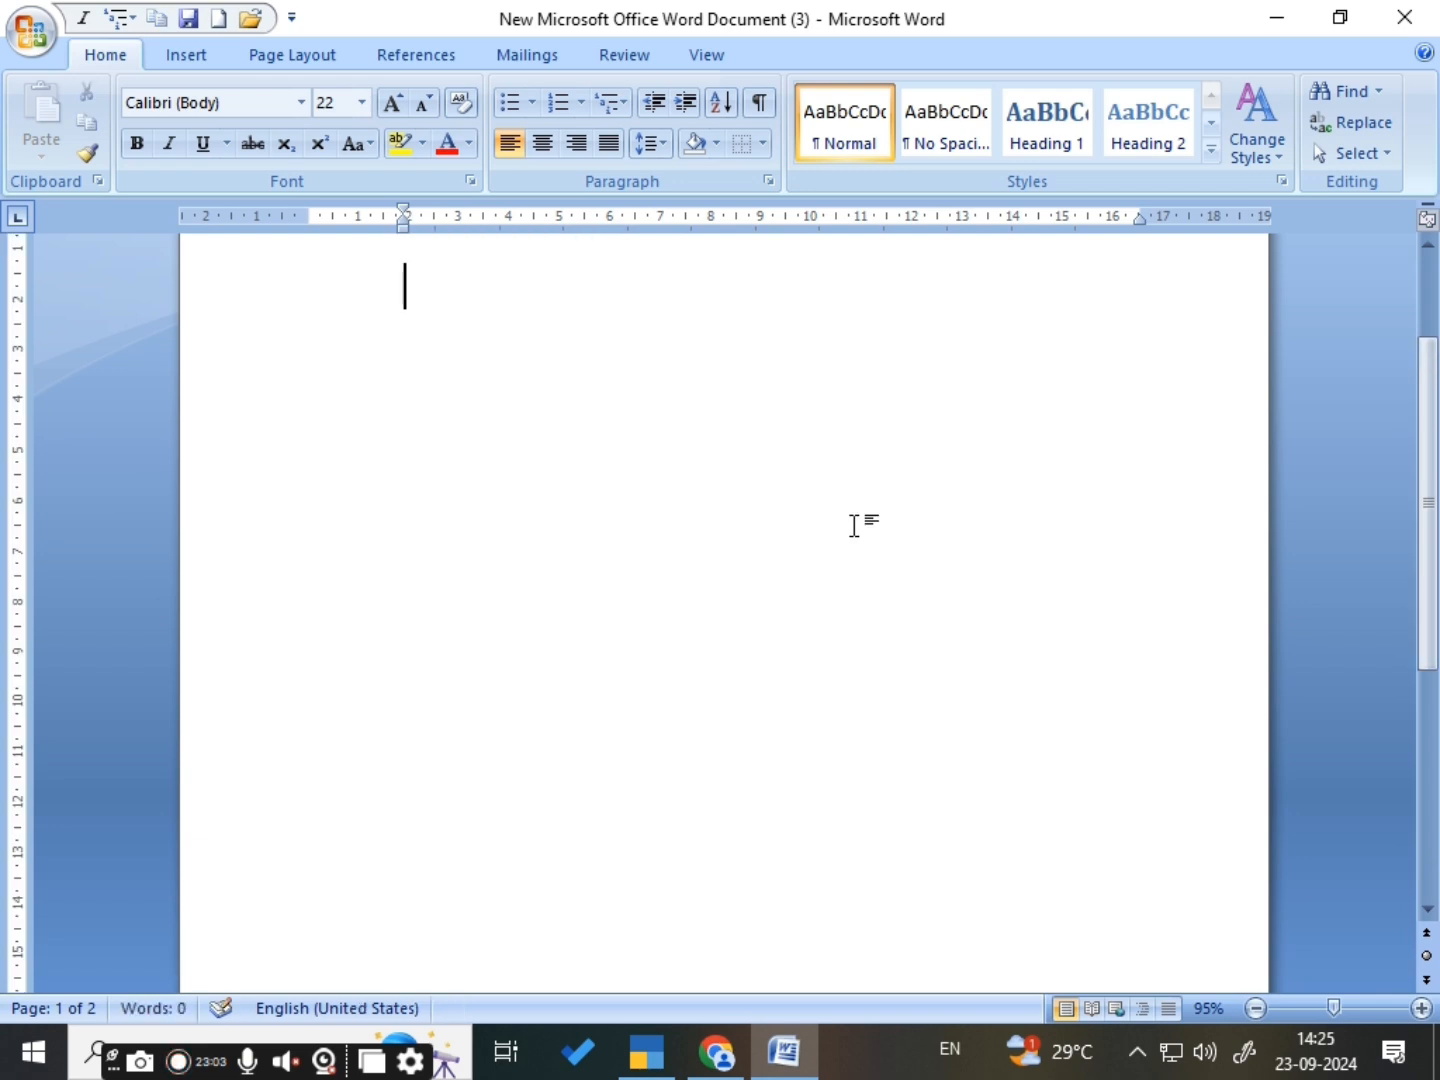
text(suman)
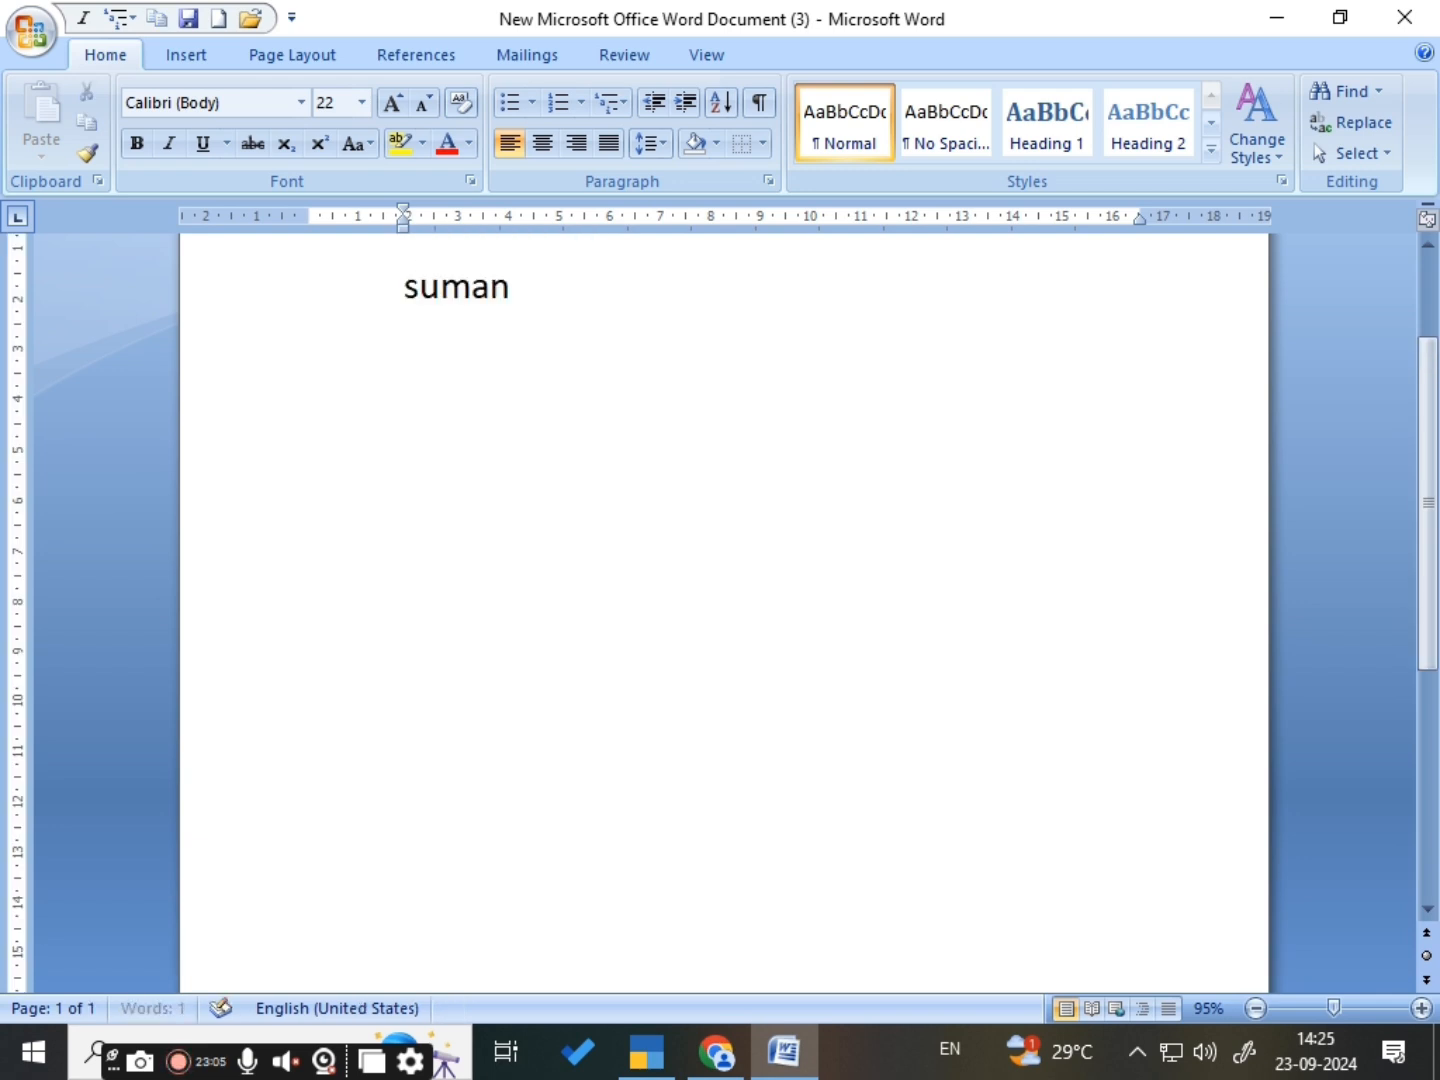
key(Return)
text(rakhi)
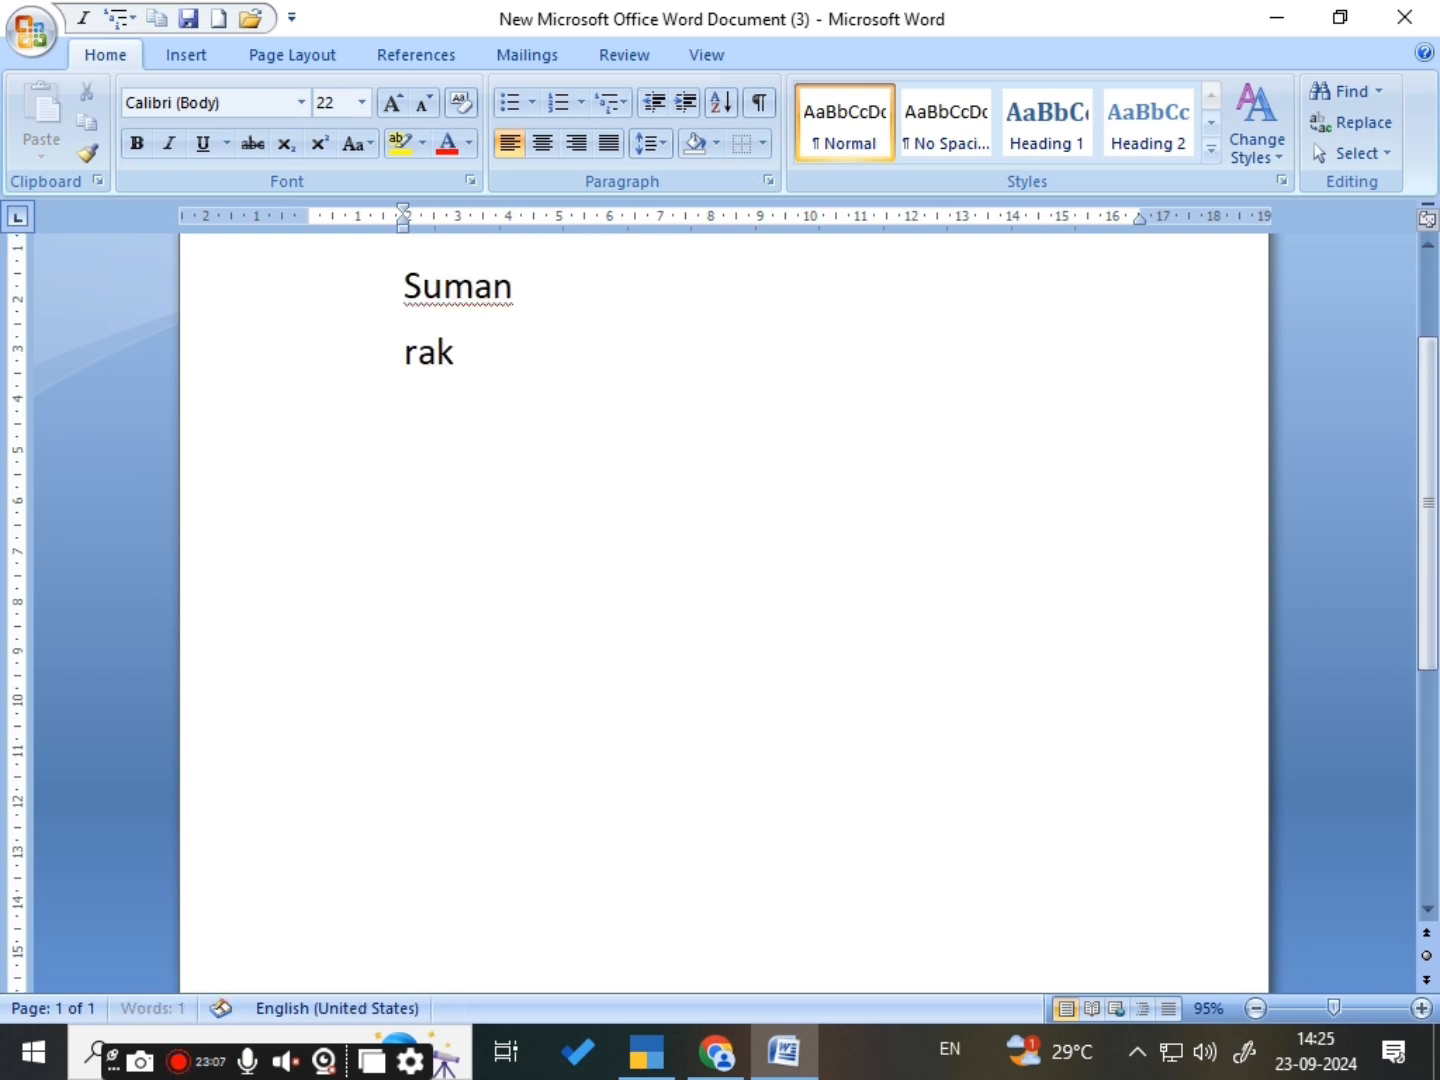
key(Return)
text(geeta)
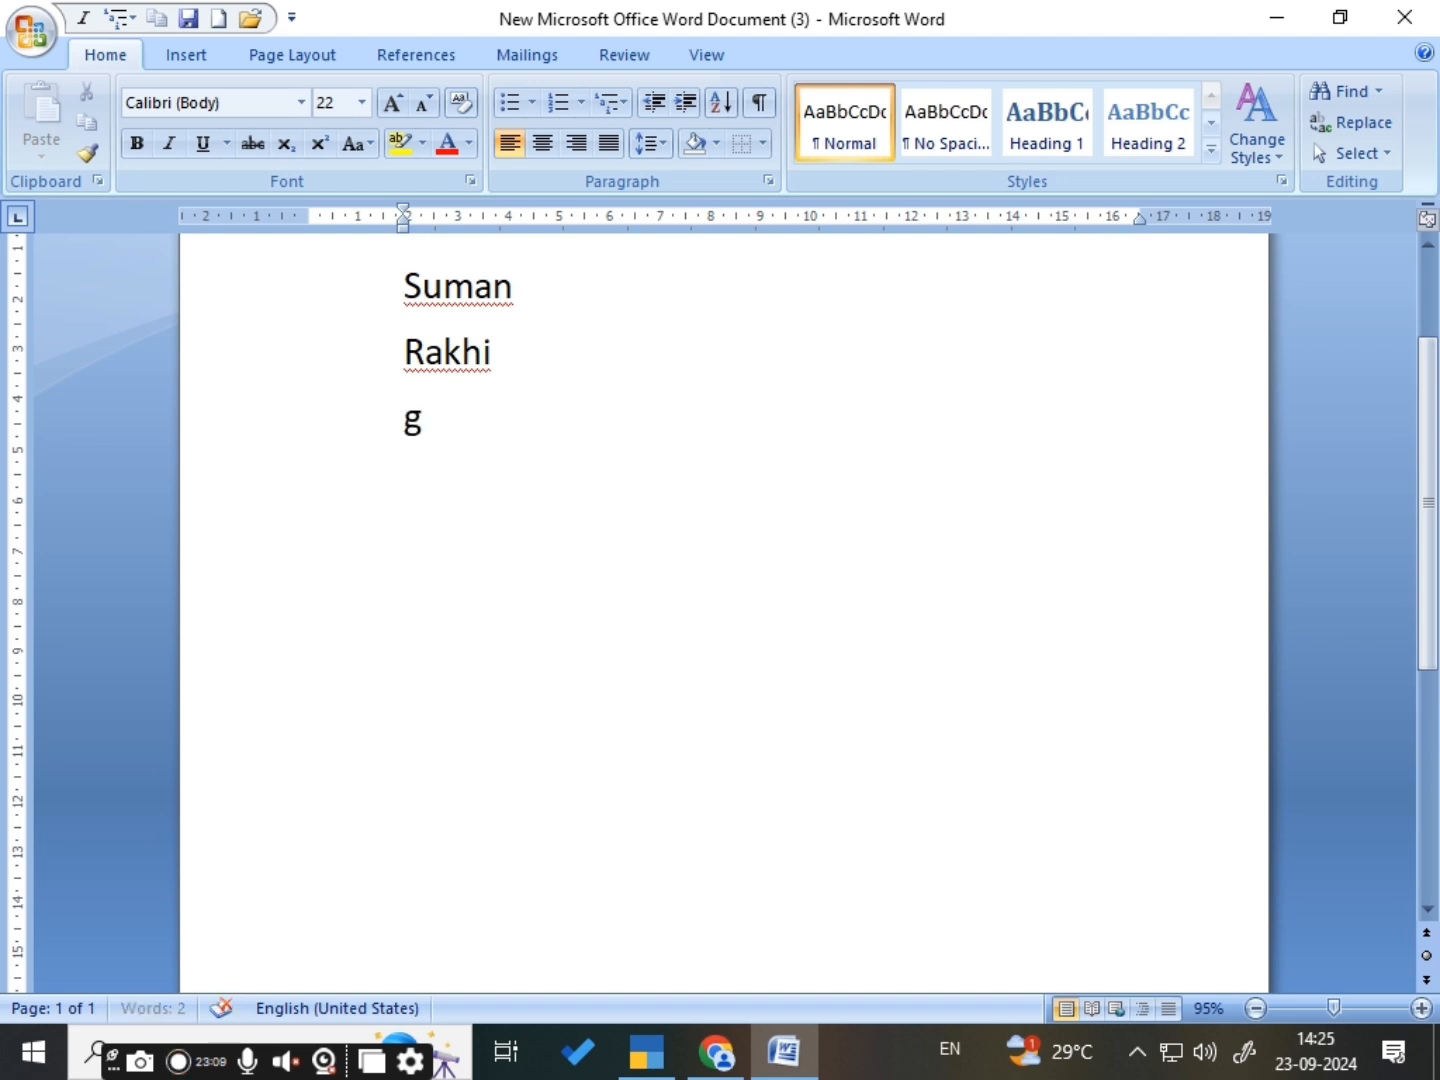
key(Return)
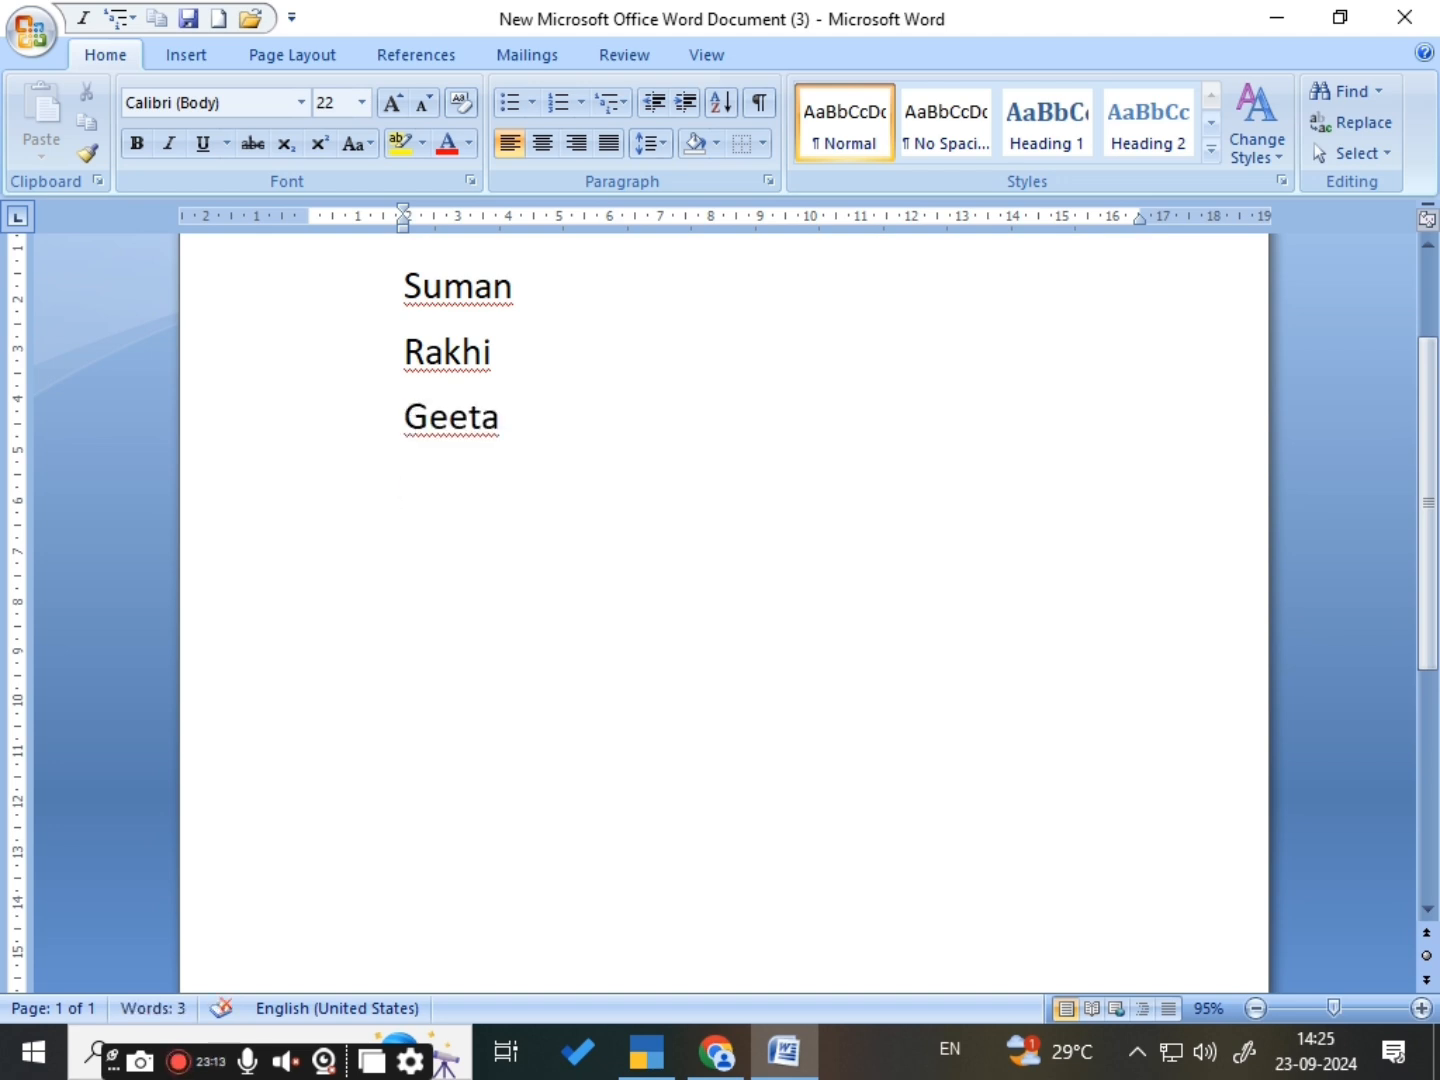
text(yash)
key(Return)
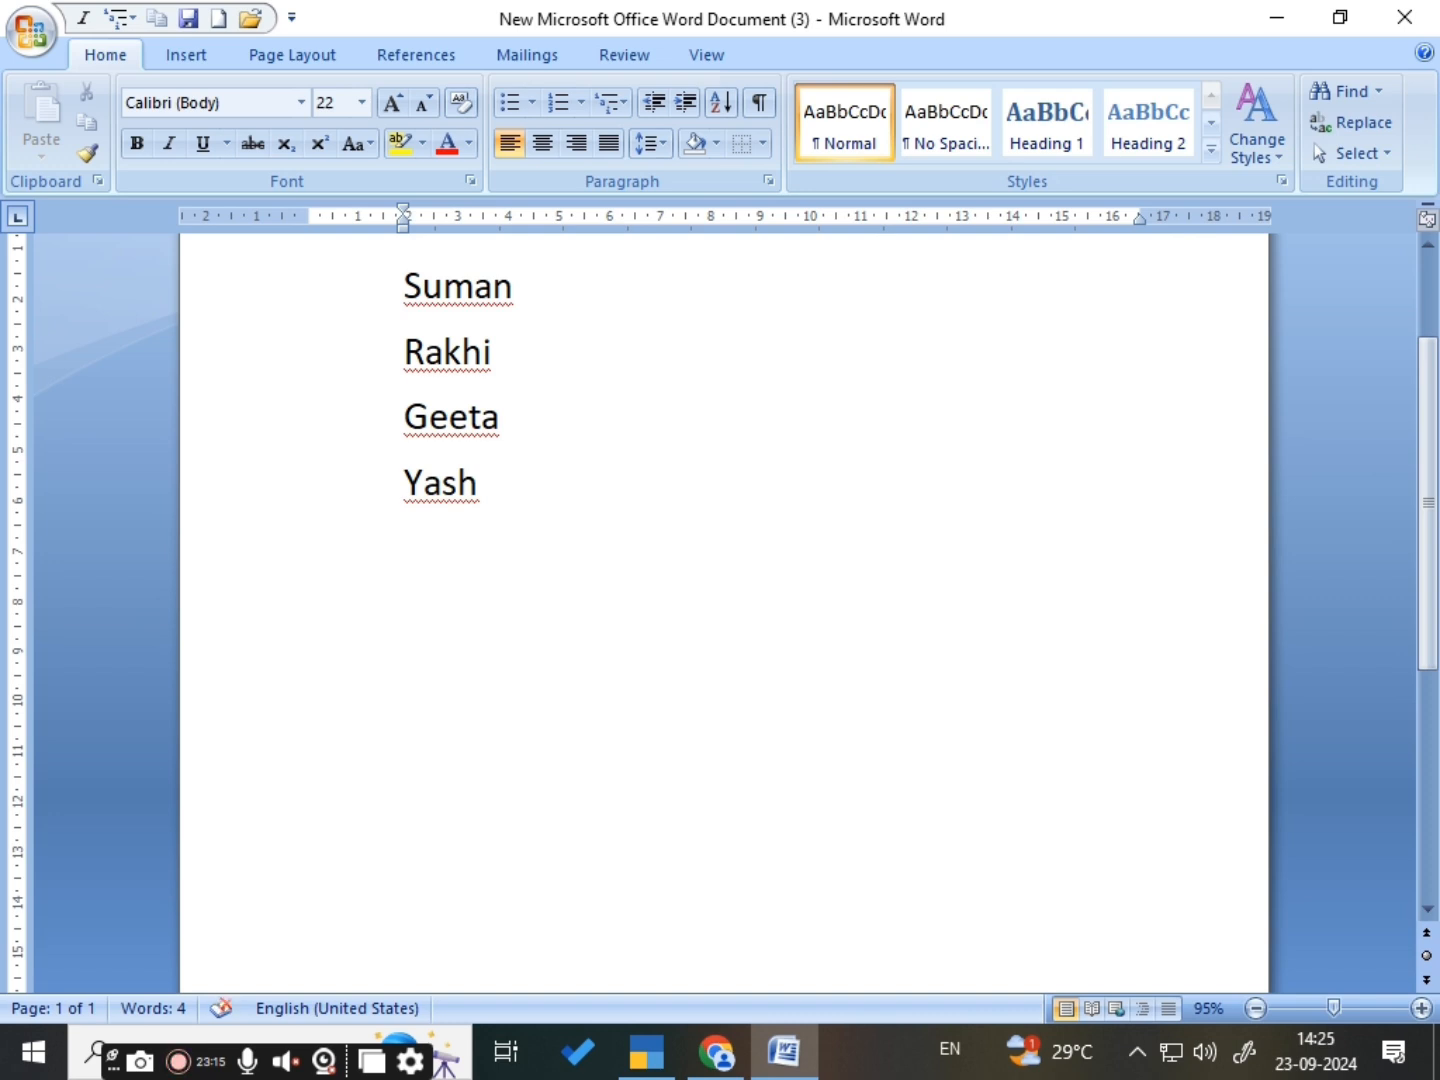
text(kamlesh)
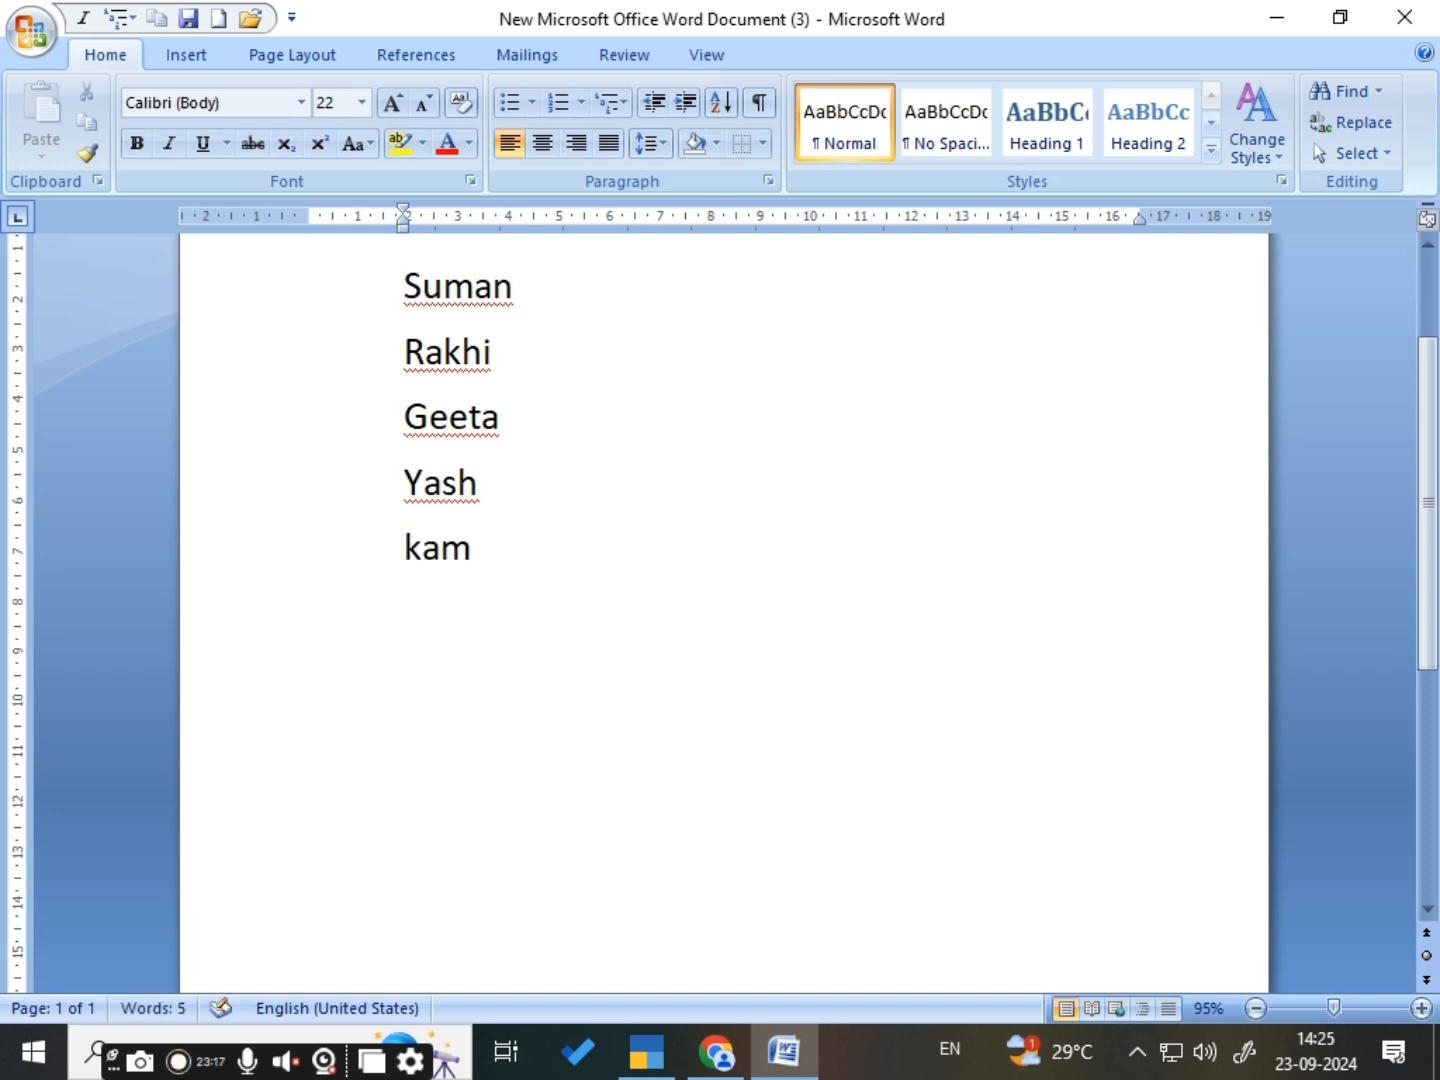
key(Return)
text(m)
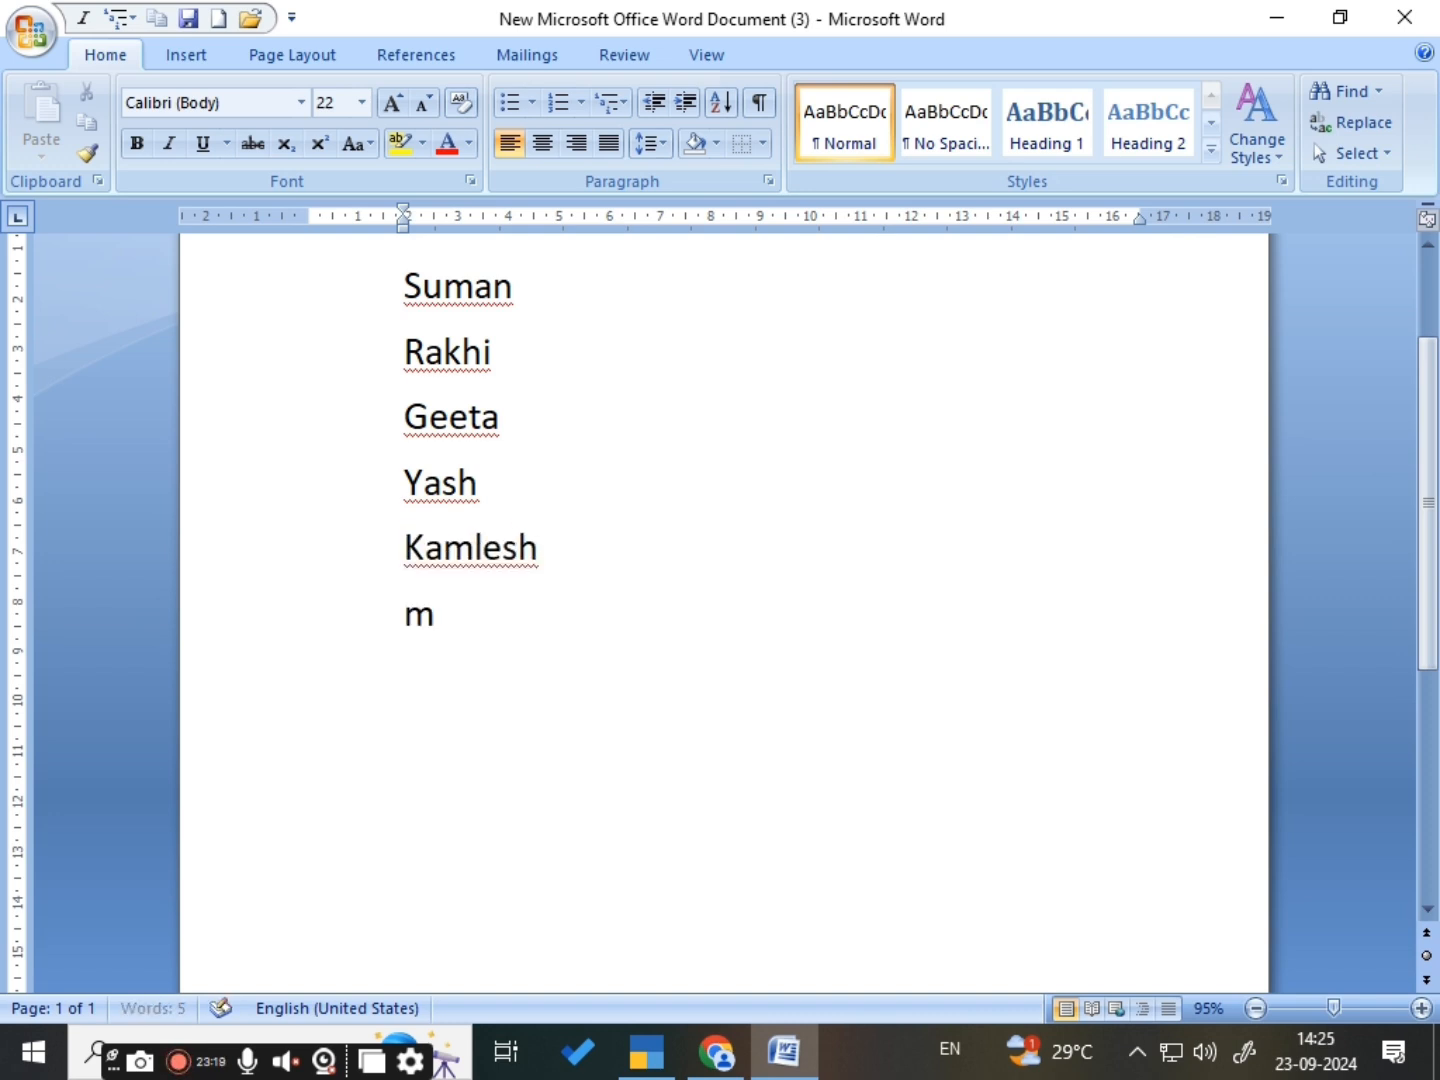
text(ahi)
- Sort the list of six names by paragraphs, as type Text, in ascending order with no header row
scroll(545, 474, up, 2)
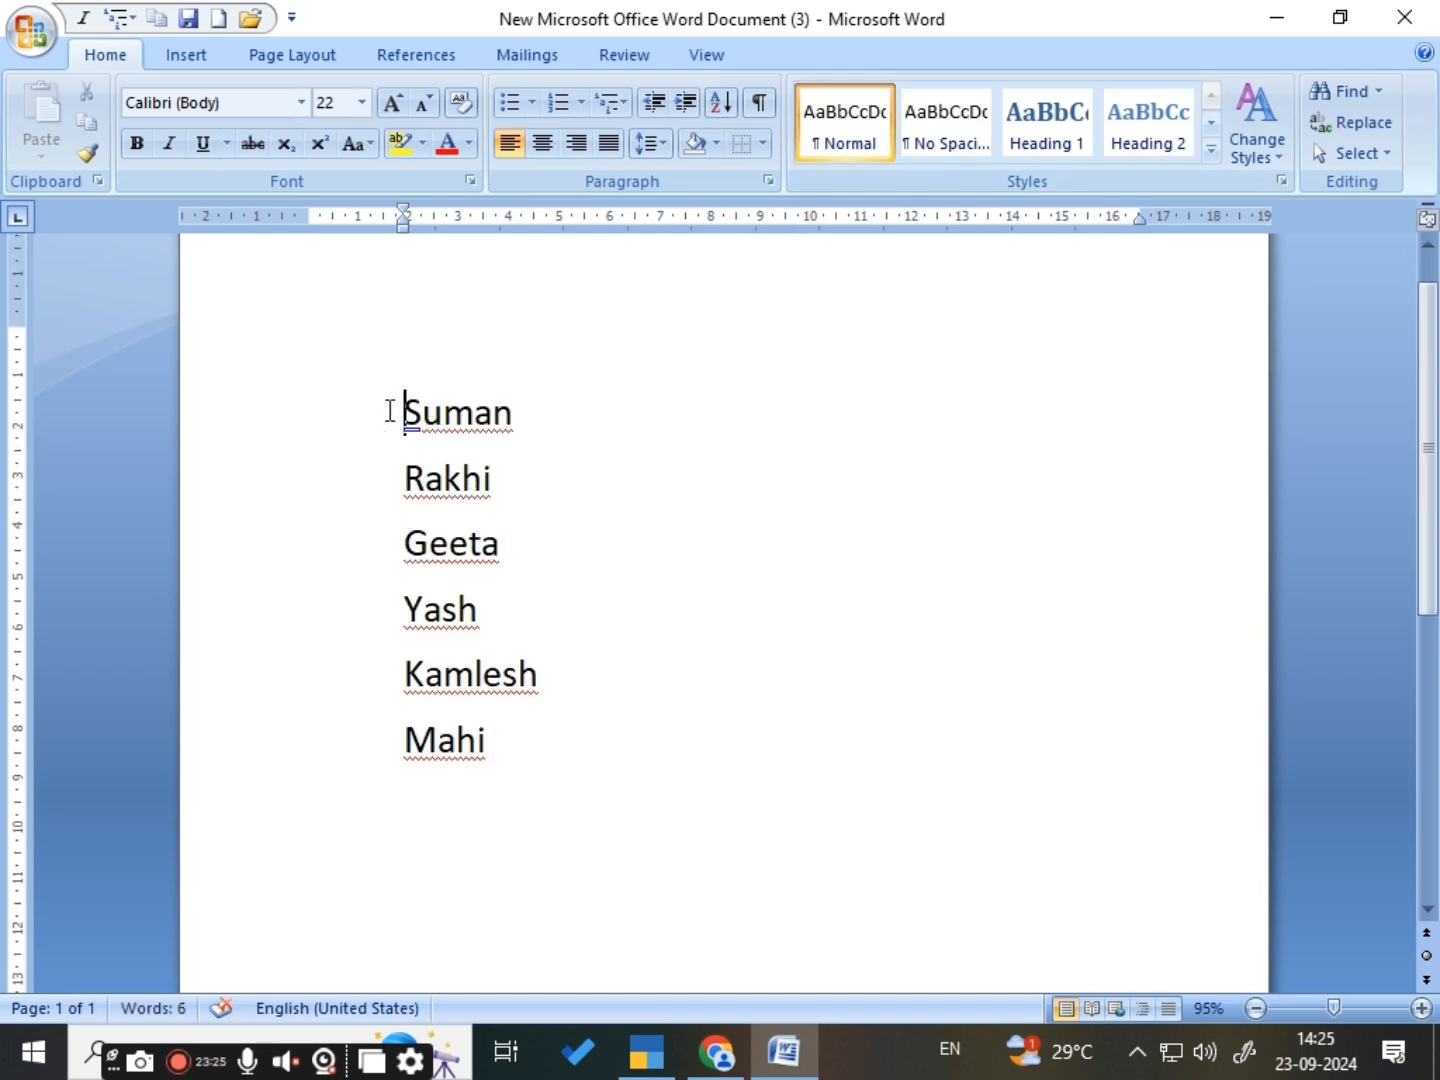
drag(390, 411, 488, 767)
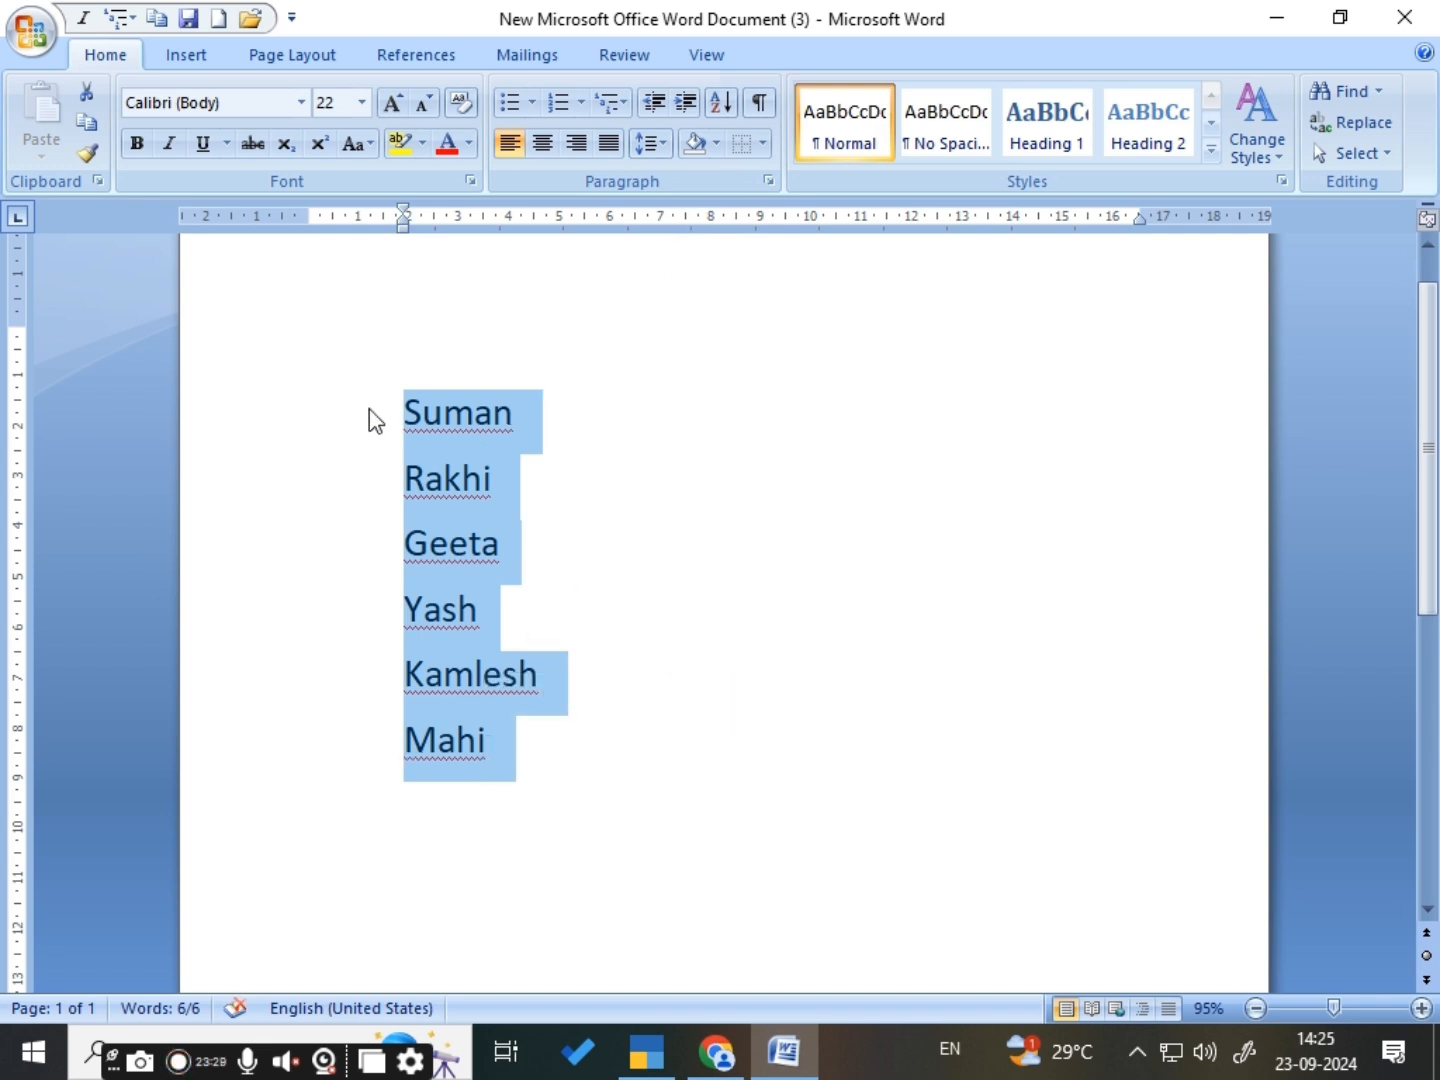
click(723, 114)
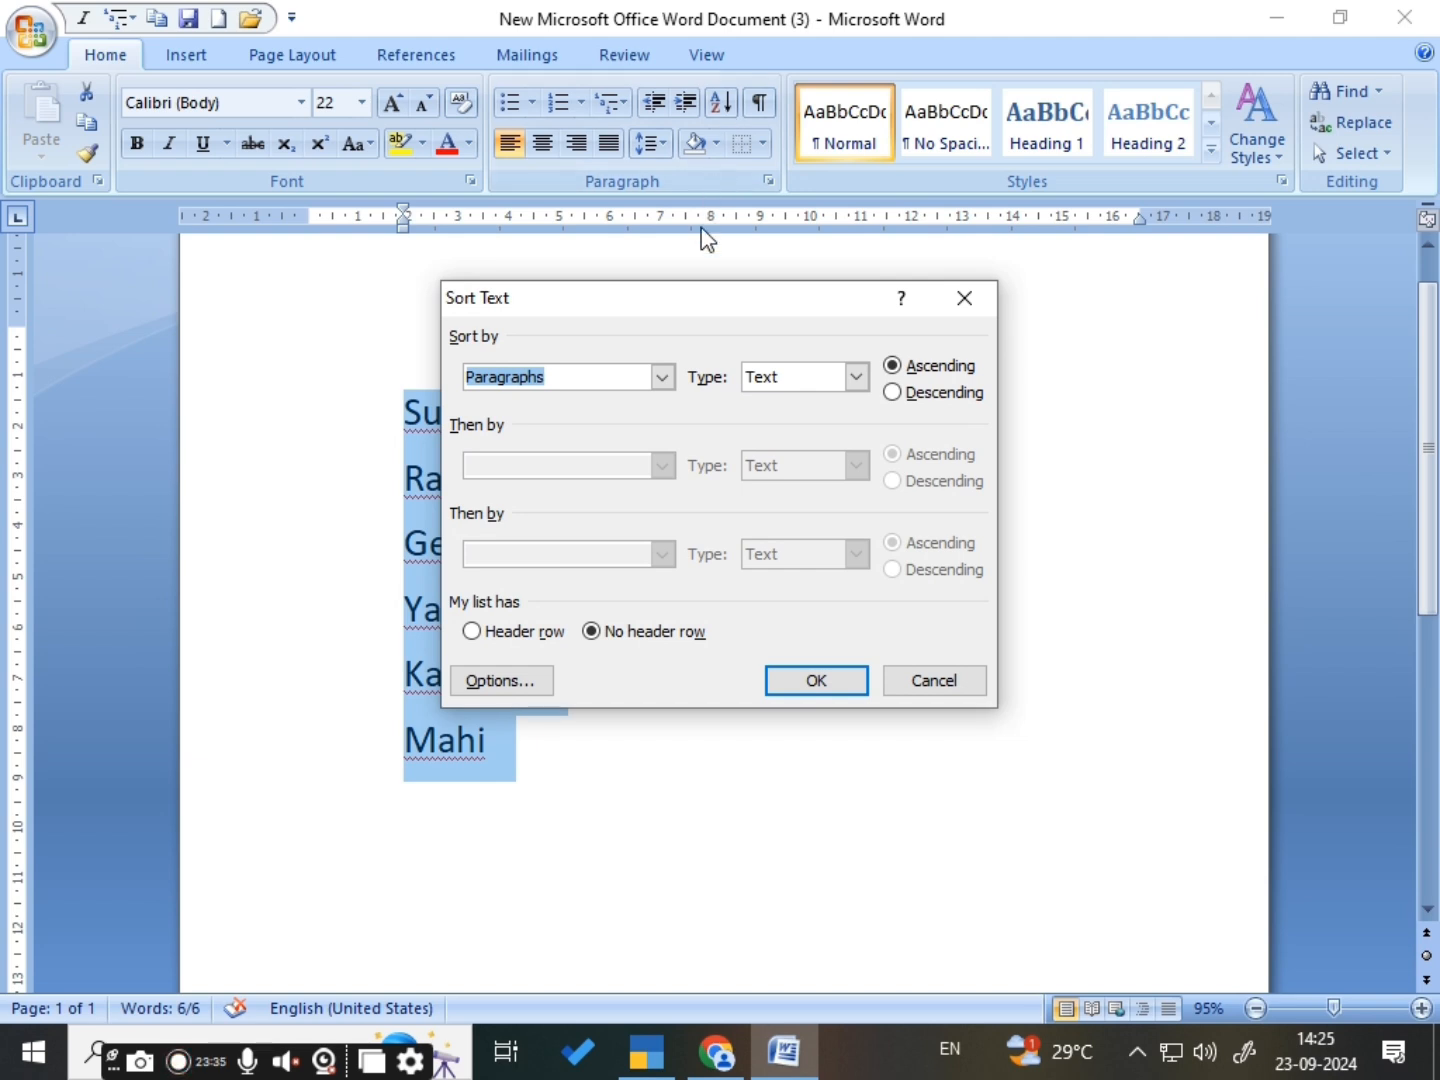
click(893, 367)
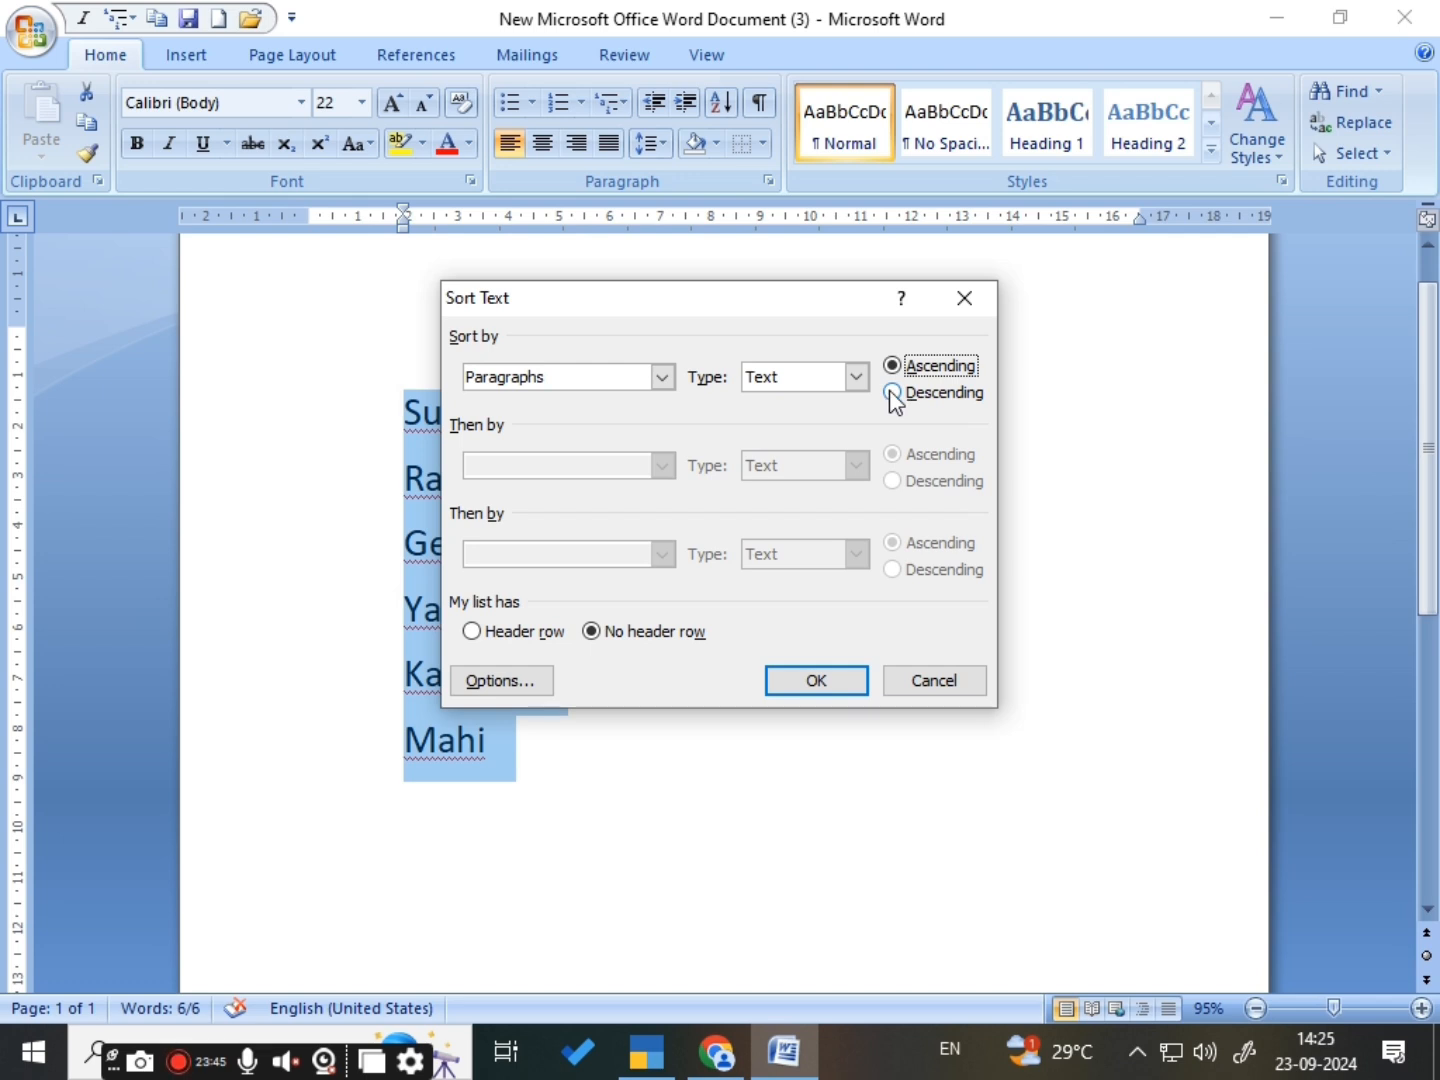
click(892, 393)
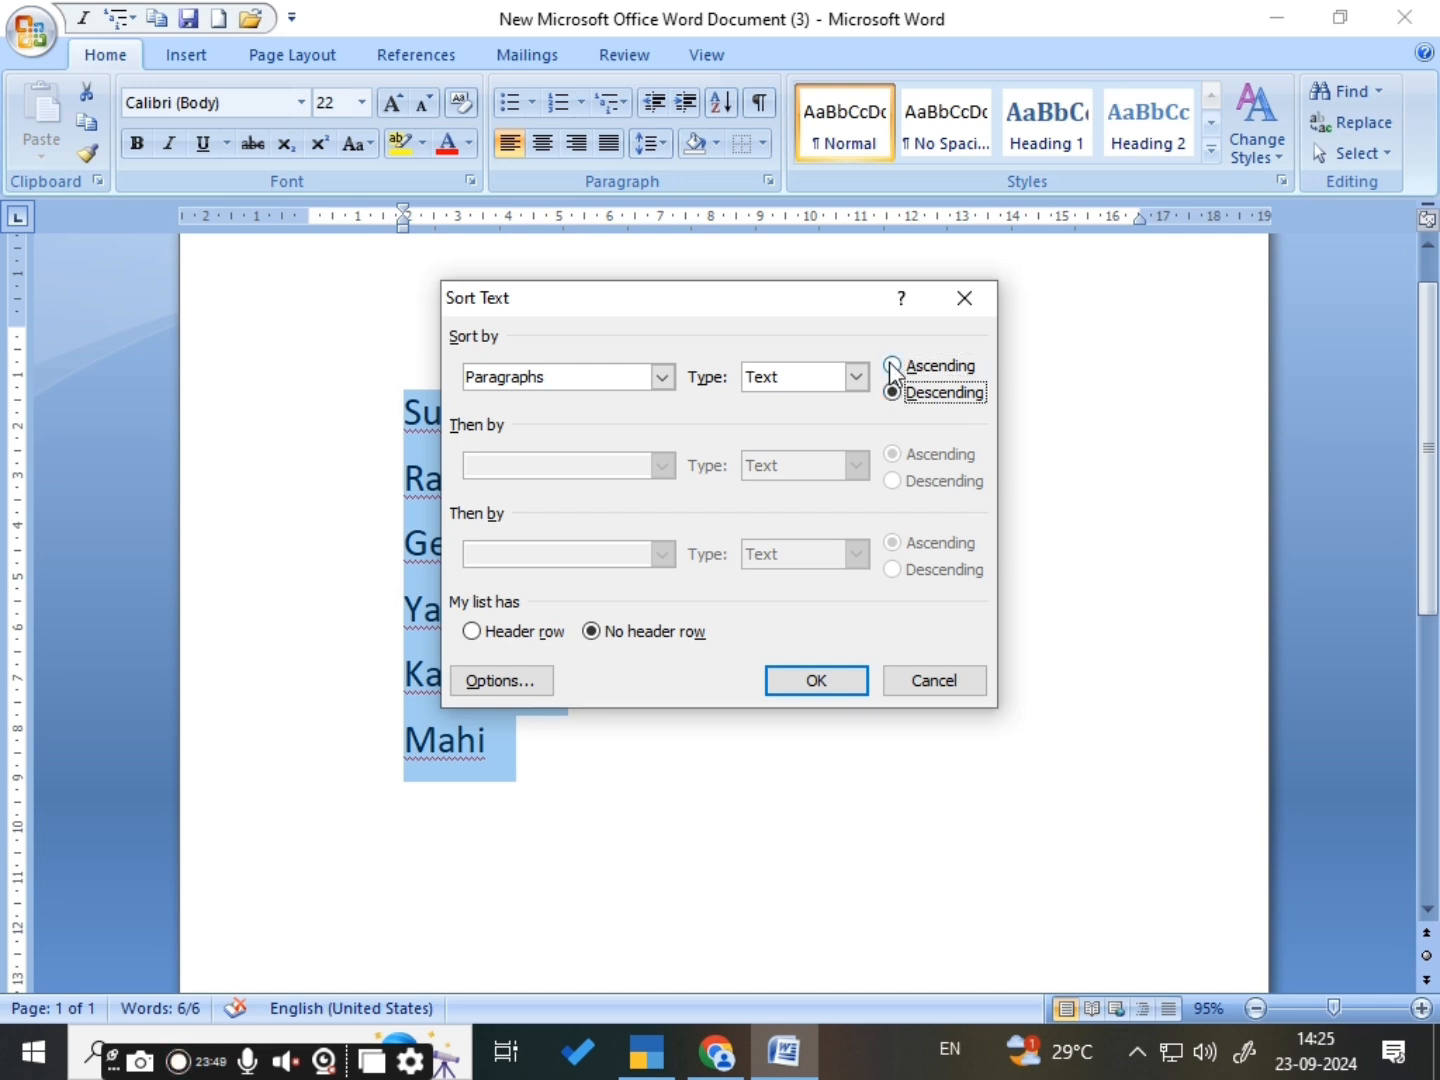
click(892, 365)
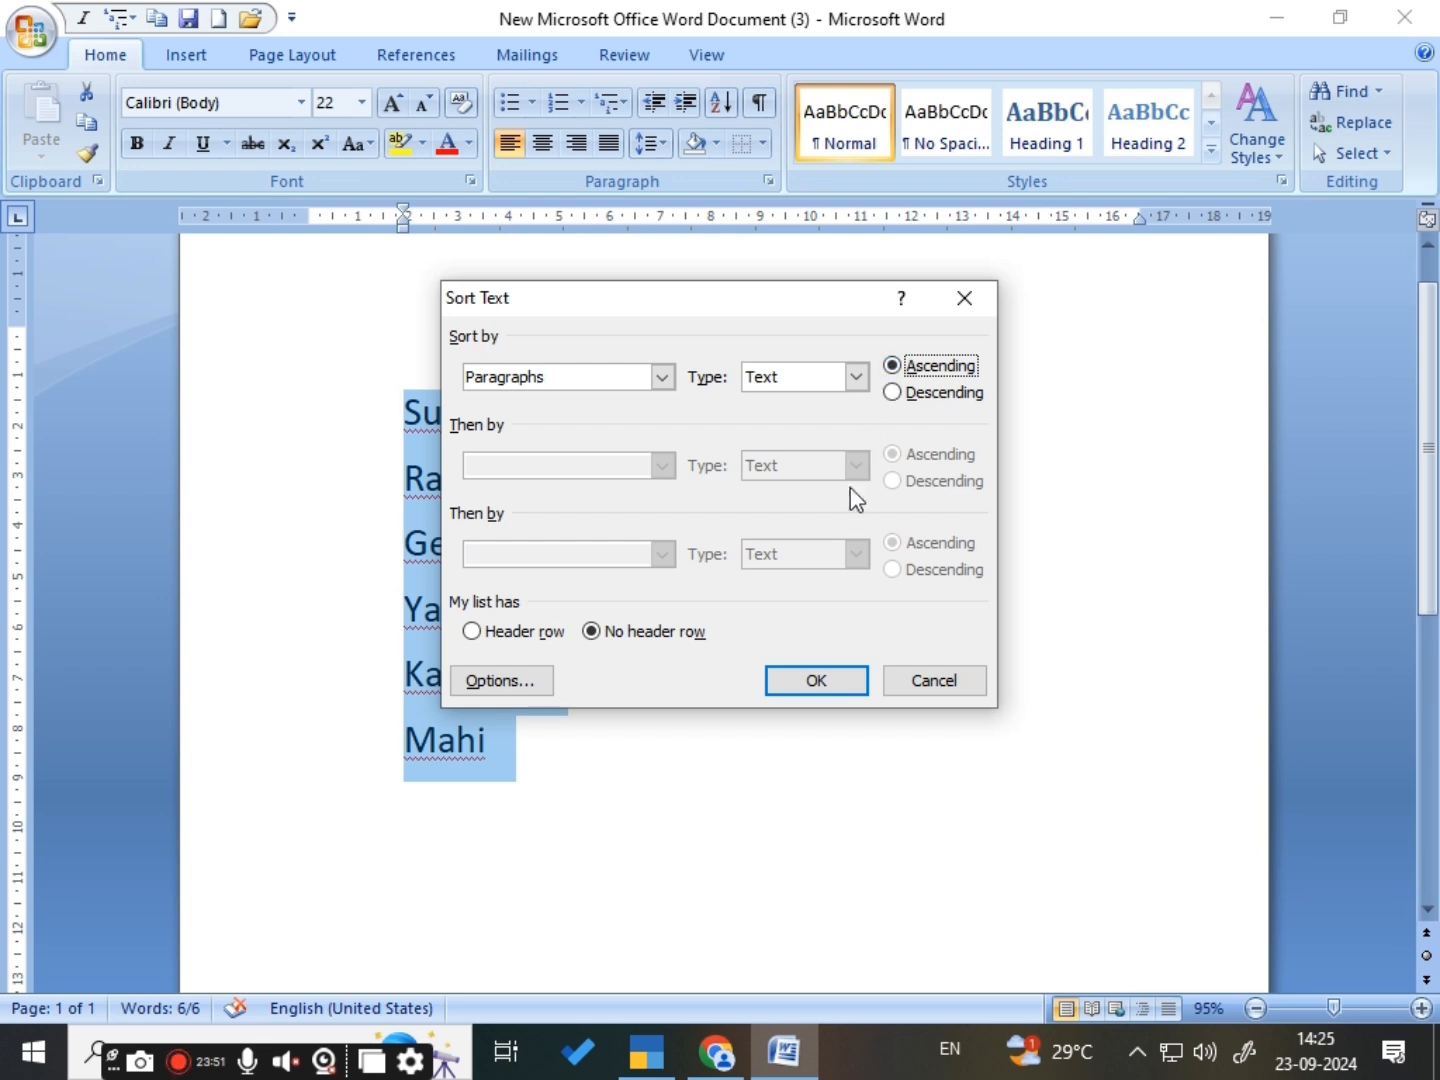
click(824, 682)
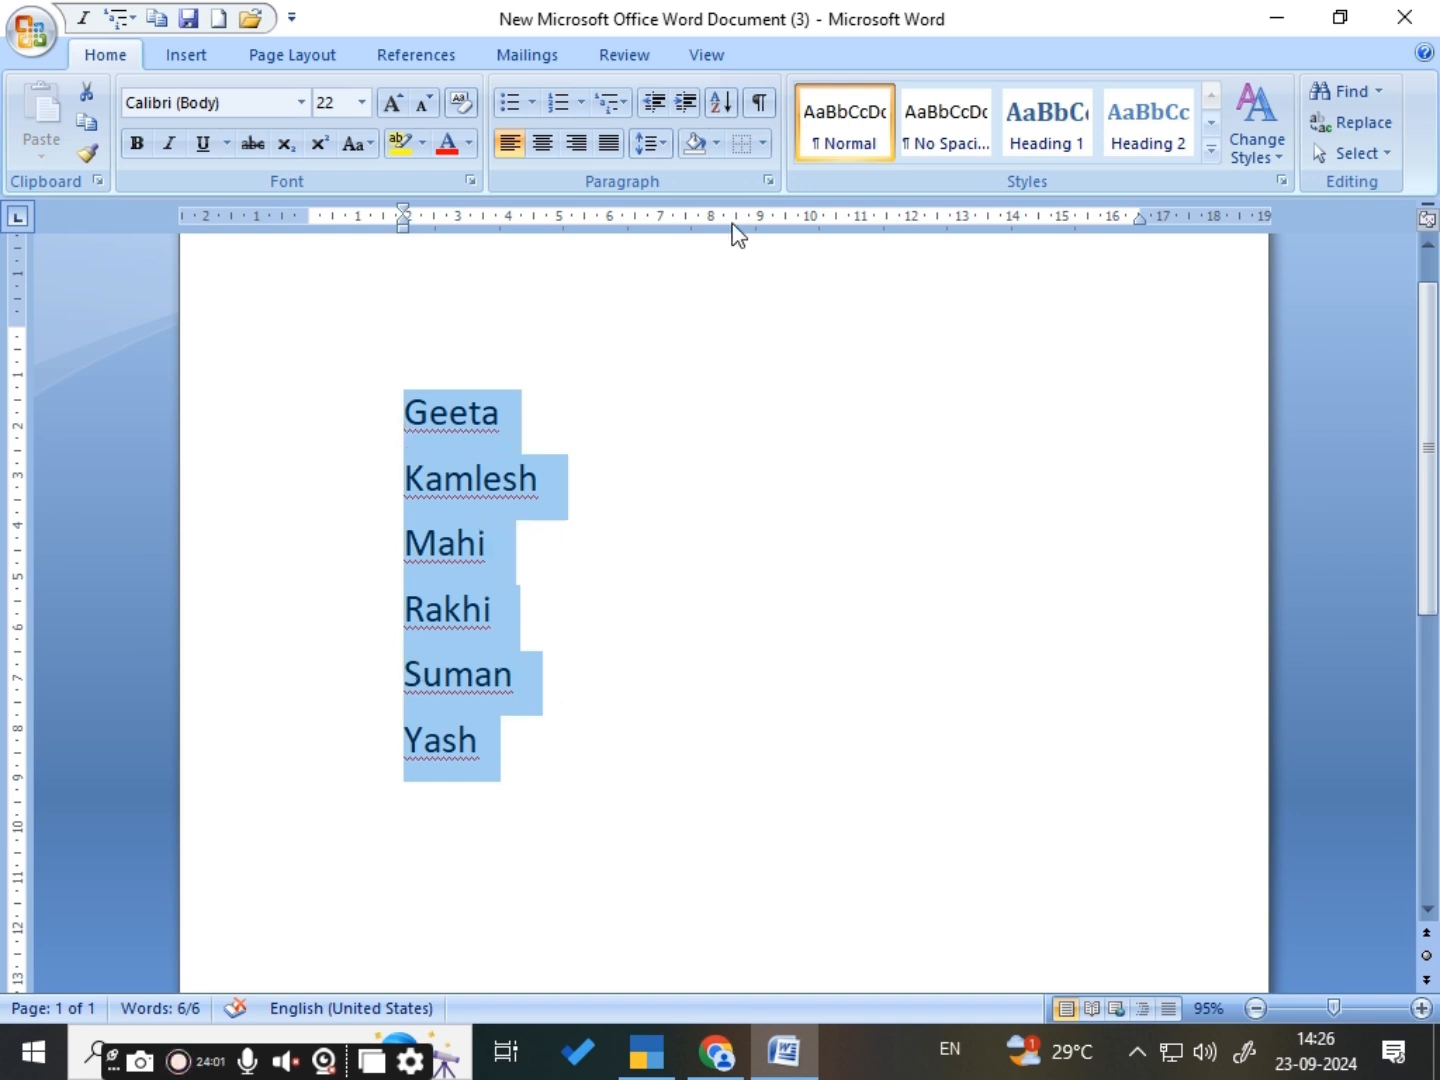
- Sort the six names by paragraphs, as type Text, in descending order with no header row, and clear the selection
click(721, 103)
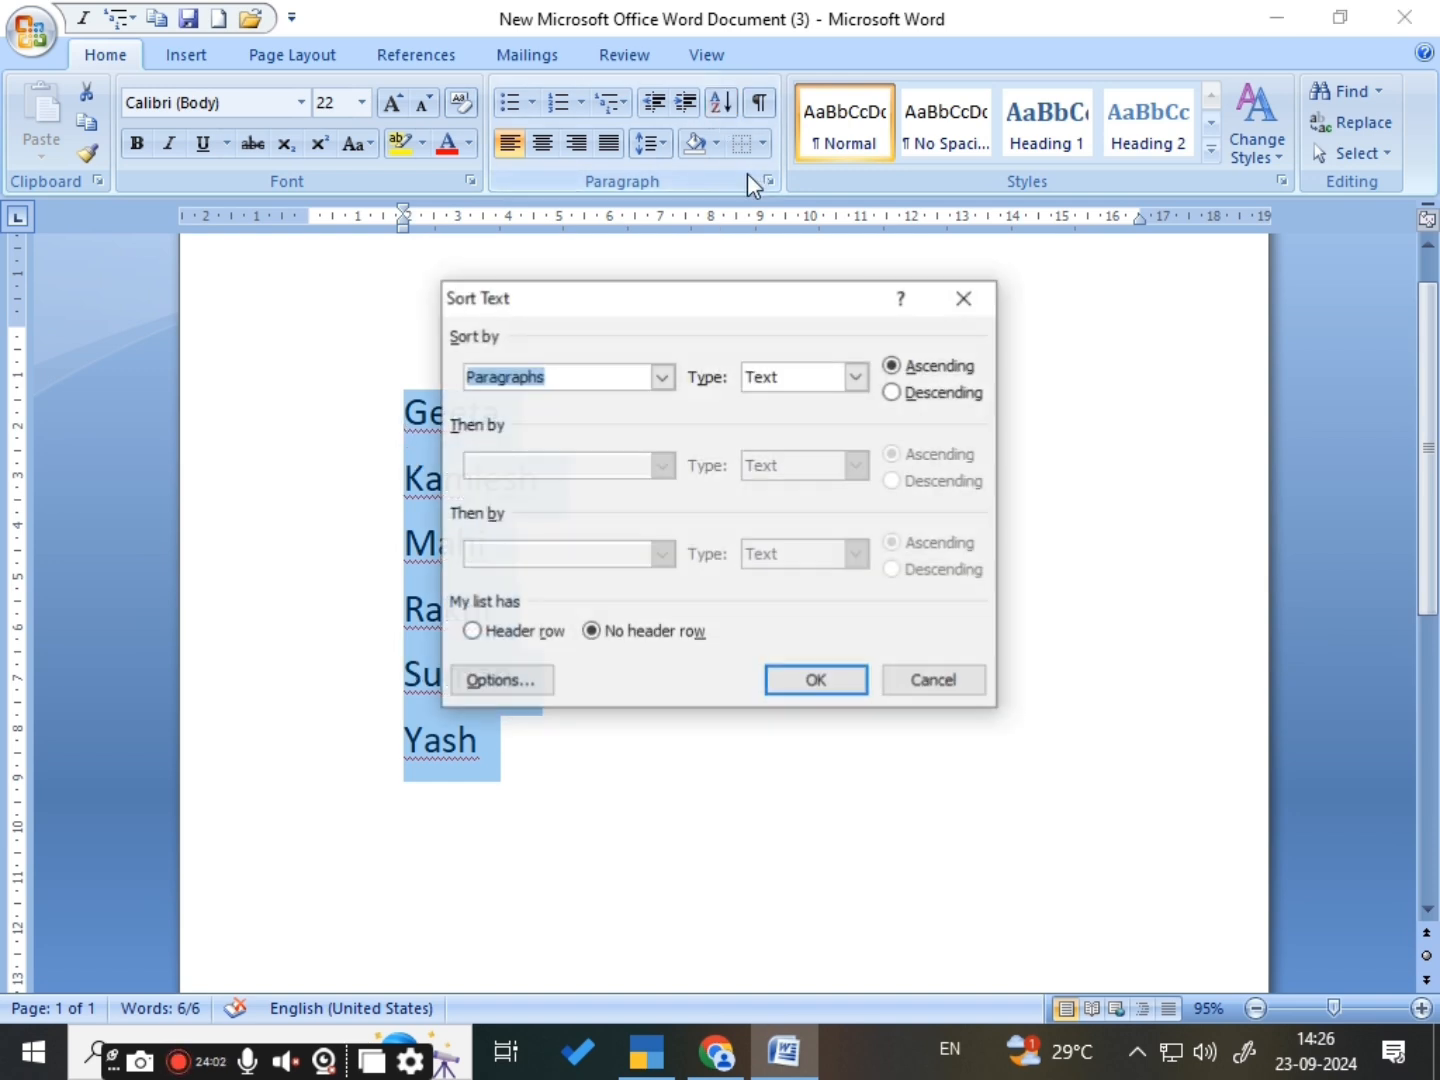
click(892, 392)
click(782, 680)
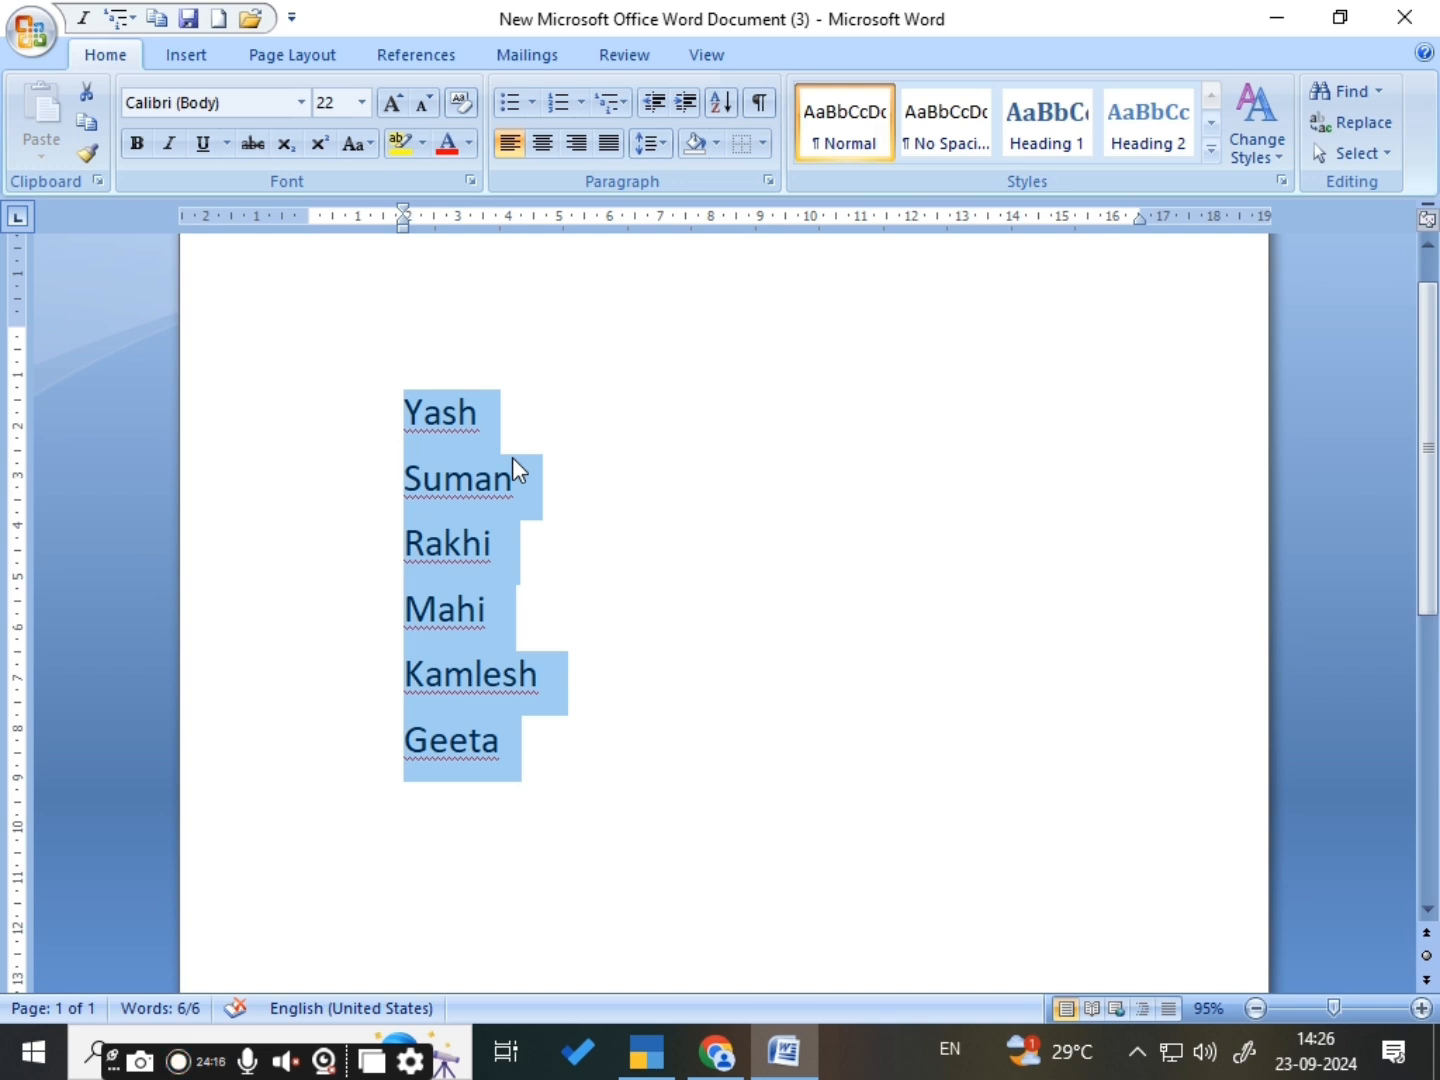
click(582, 546)
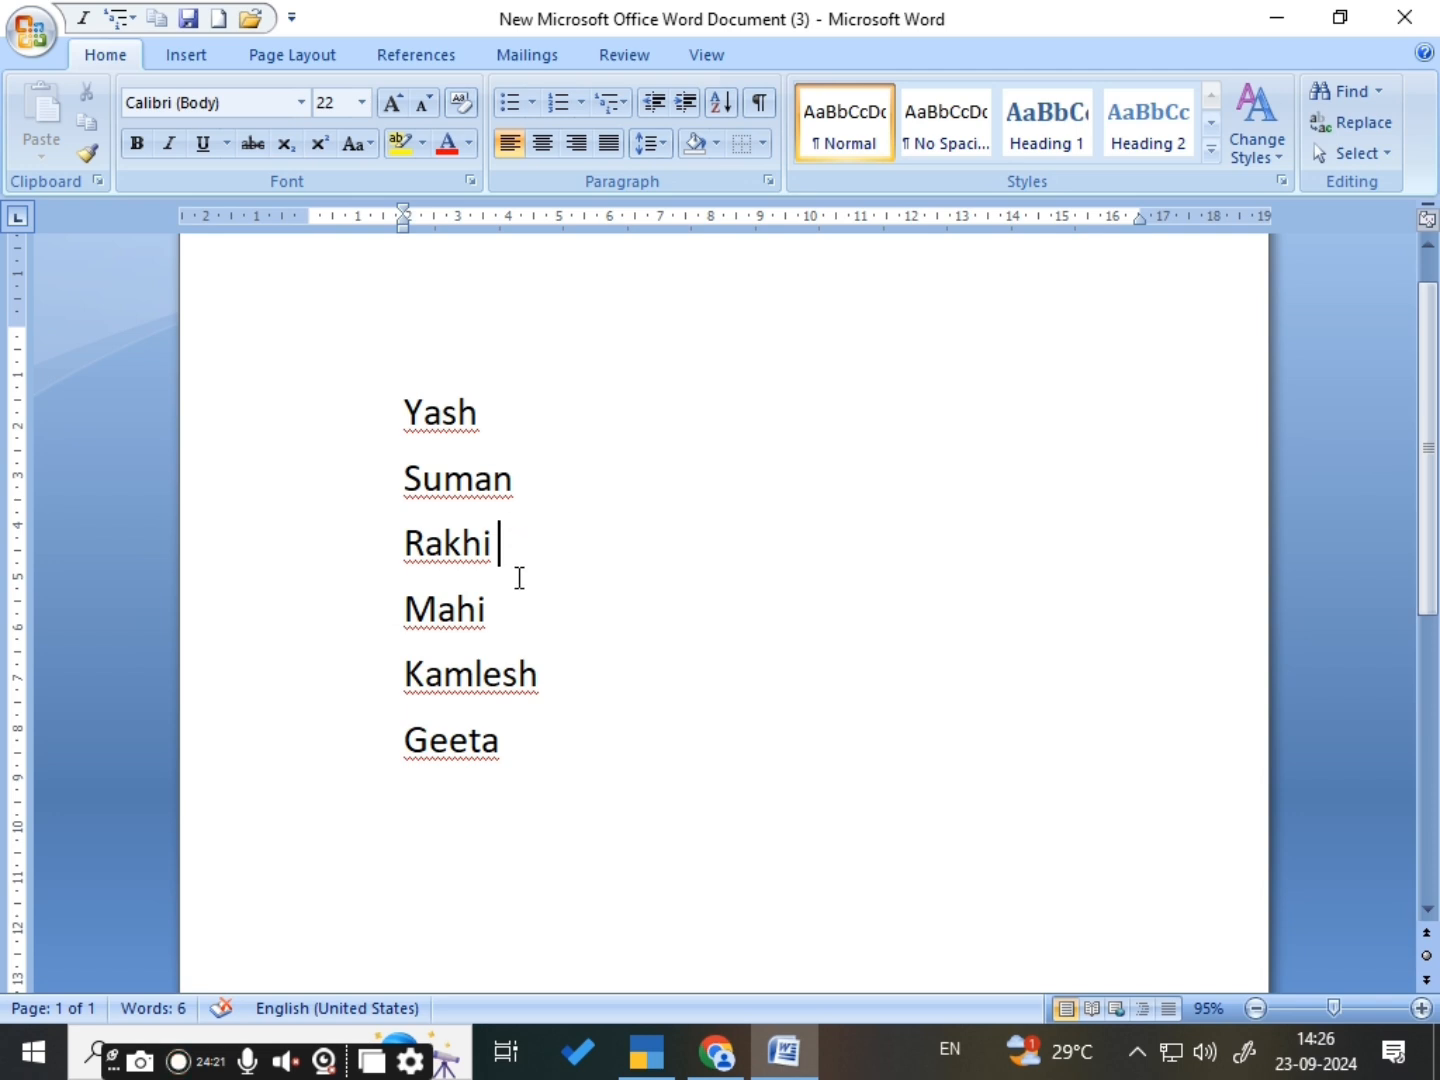
drag(377, 424, 534, 726)
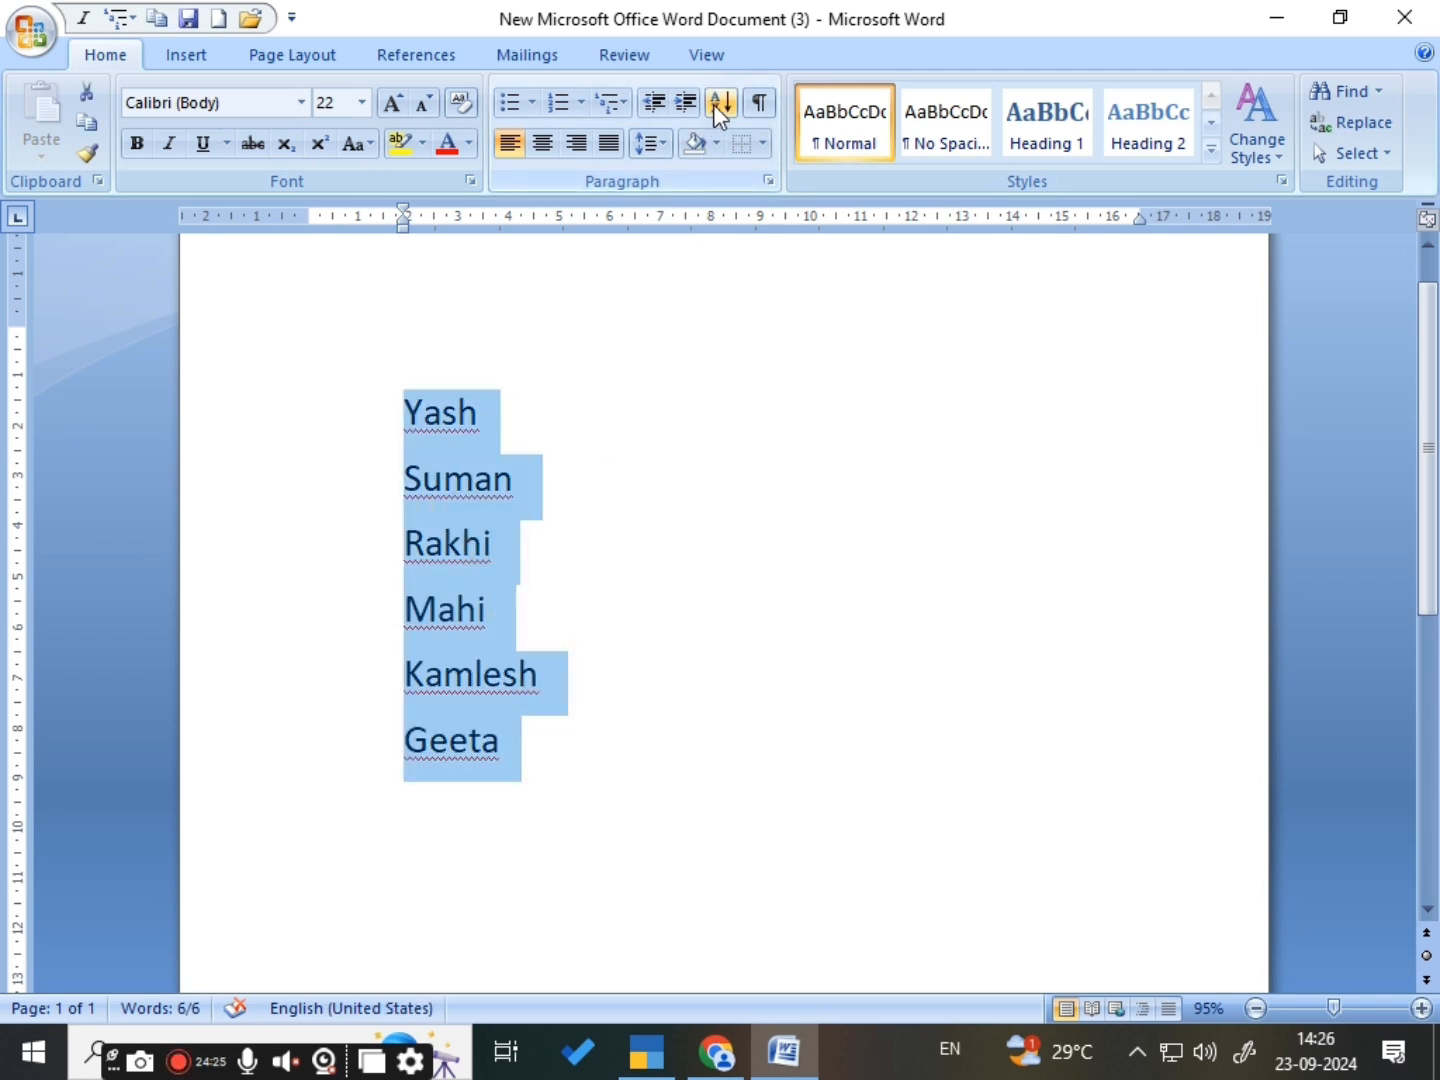
click(729, 546)
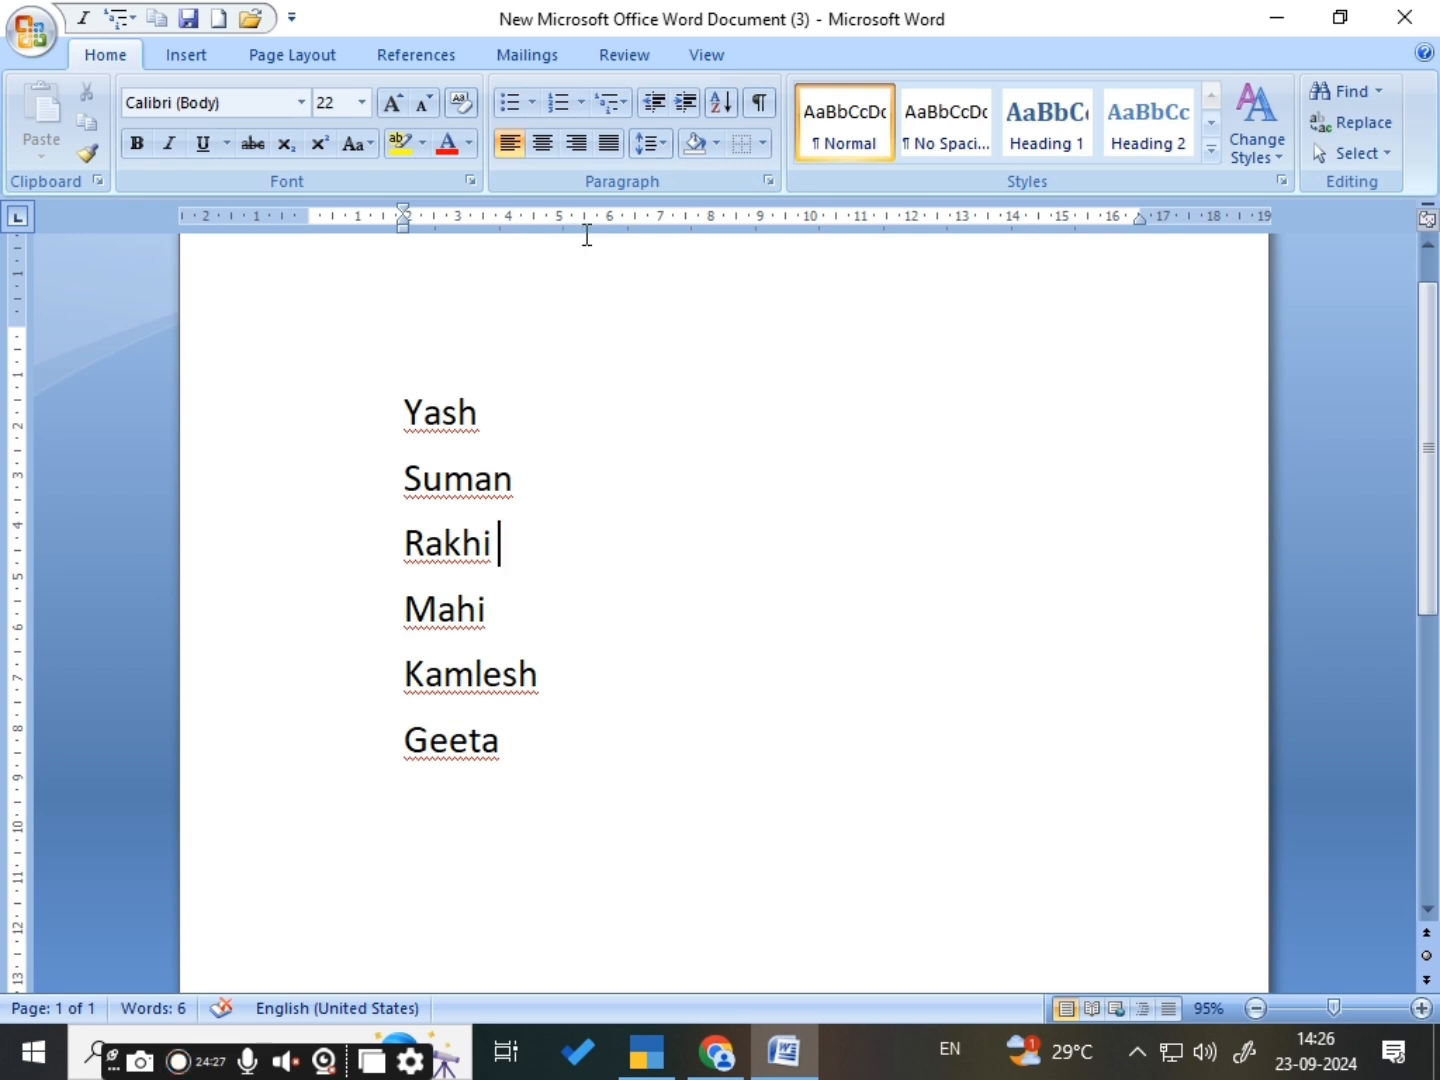
- Toggle the display of paragraph marks and other hidden formatting symbols on and off repeatedly, leaving them hidden
click(761, 103)
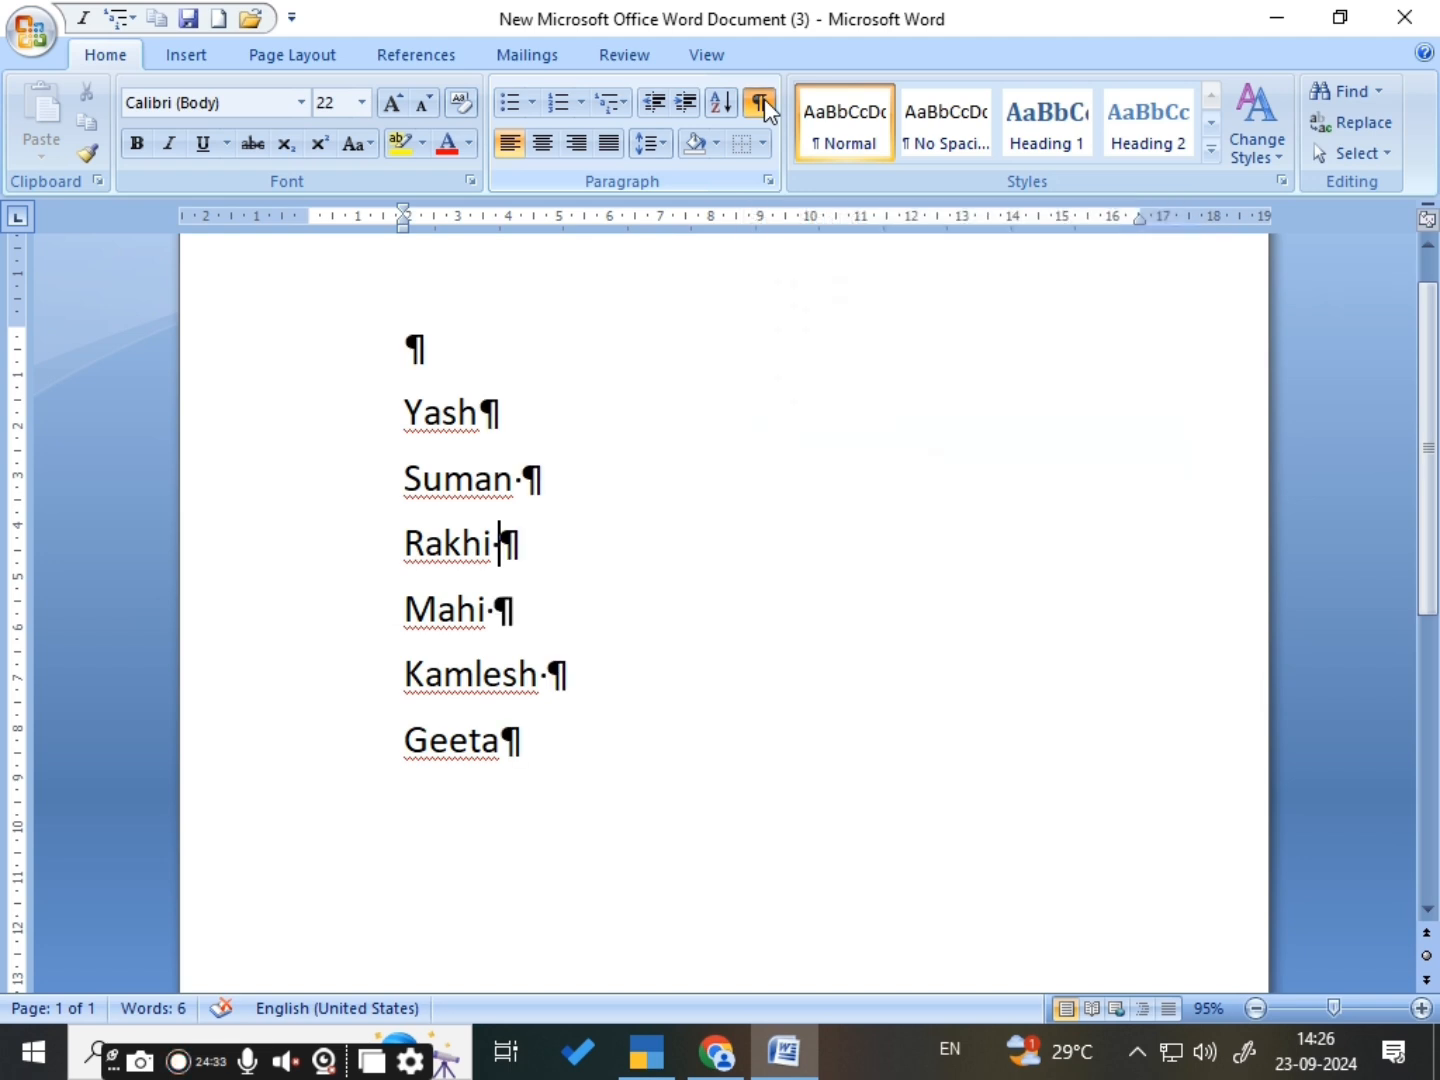
click(761, 103)
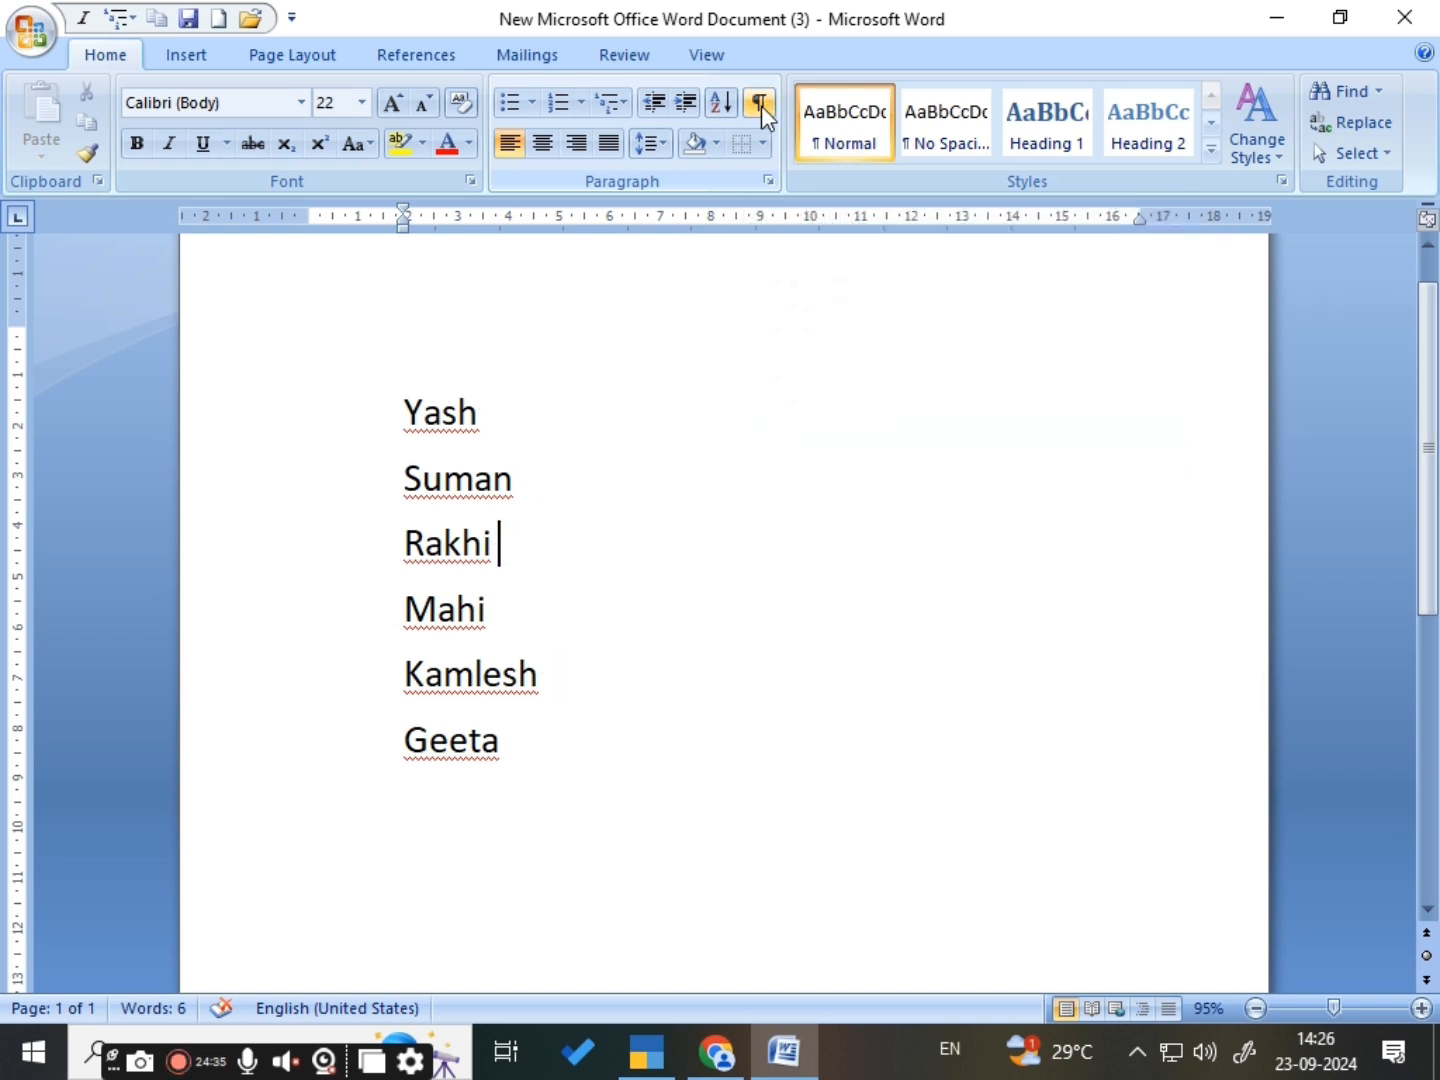
click(760, 103)
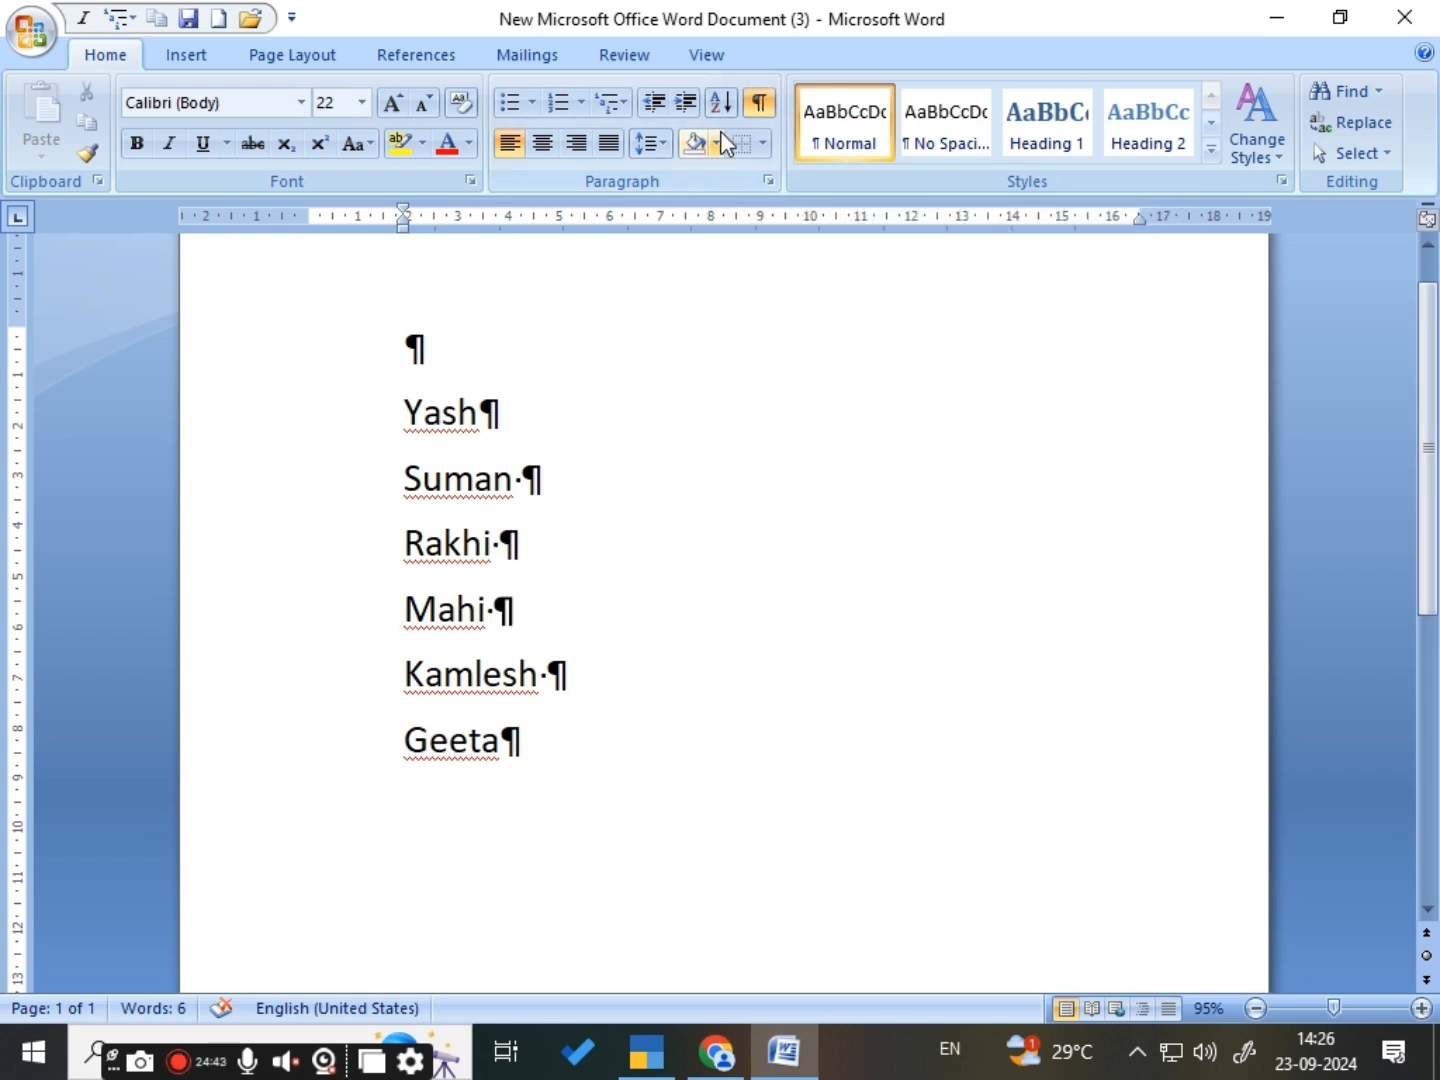
click(750, 112)
click(750, 113)
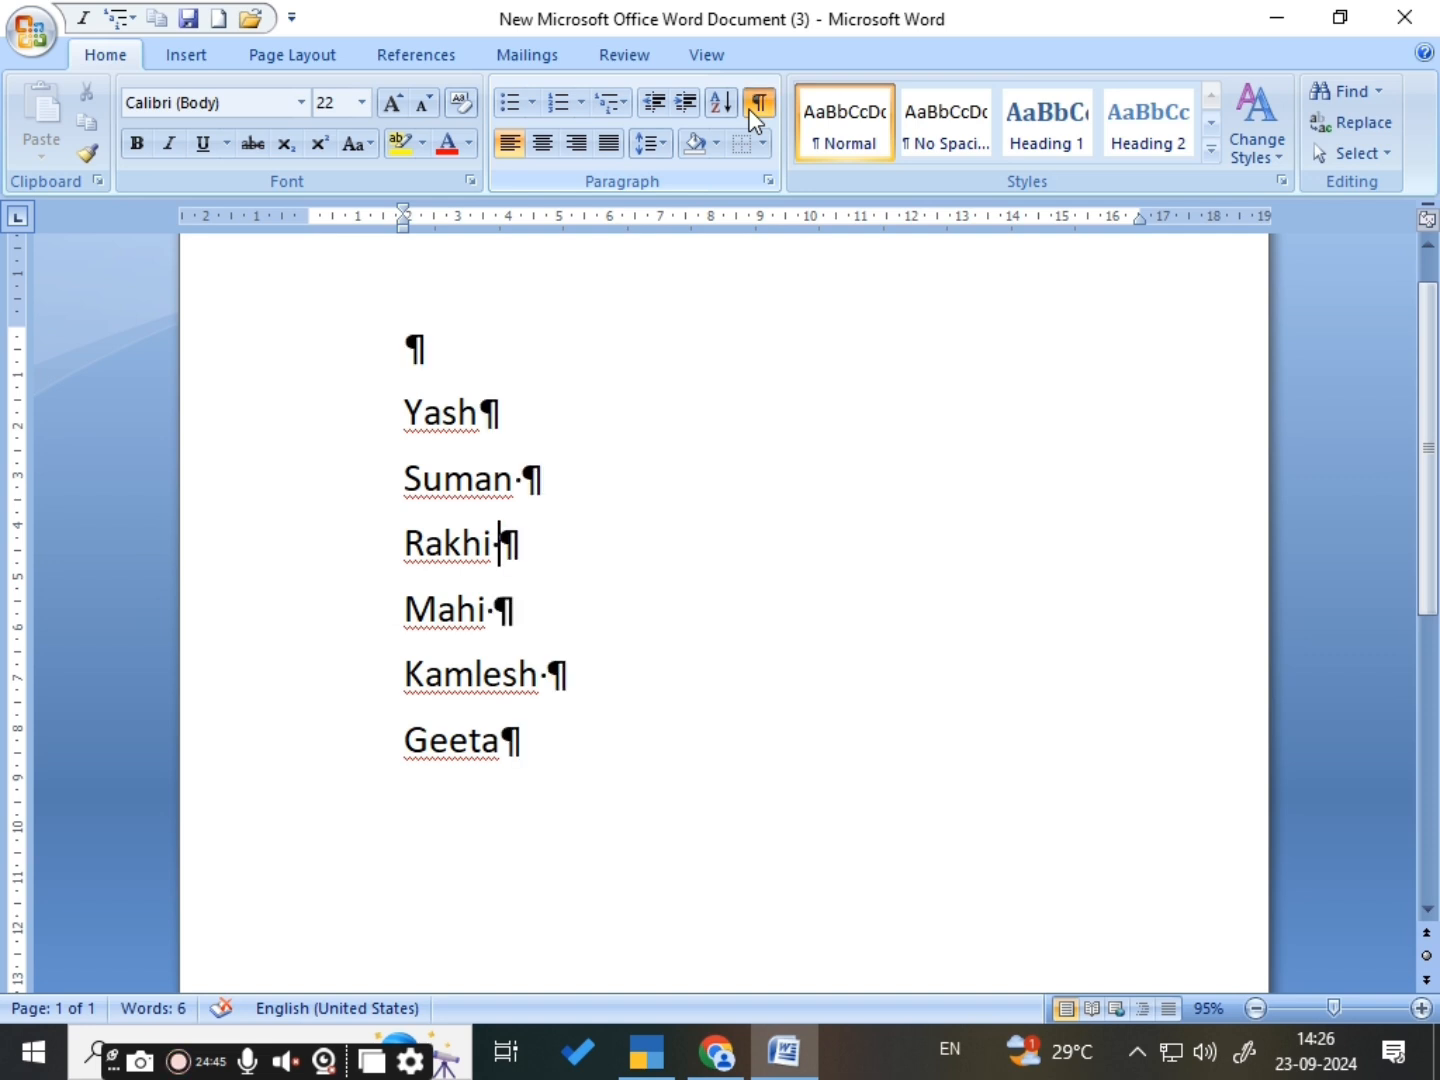
click(752, 110)
- View the Indents and Spacing settings of the second name's paragraph in the Paragraph dialog and close it without changes
click(691, 498)
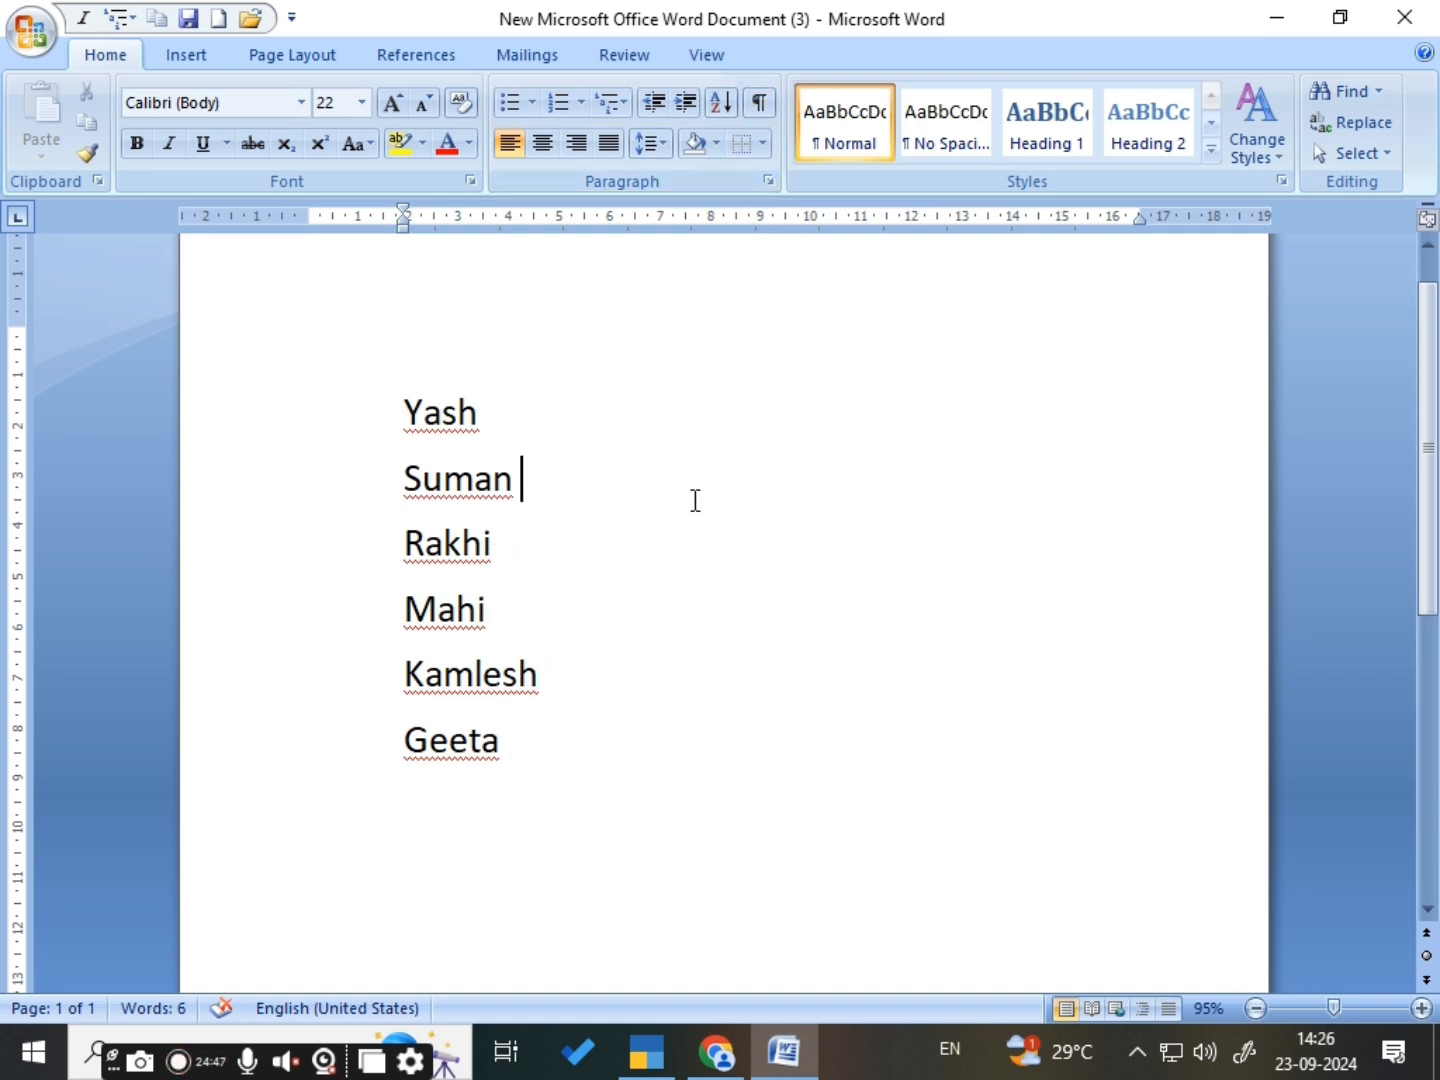
click(768, 181)
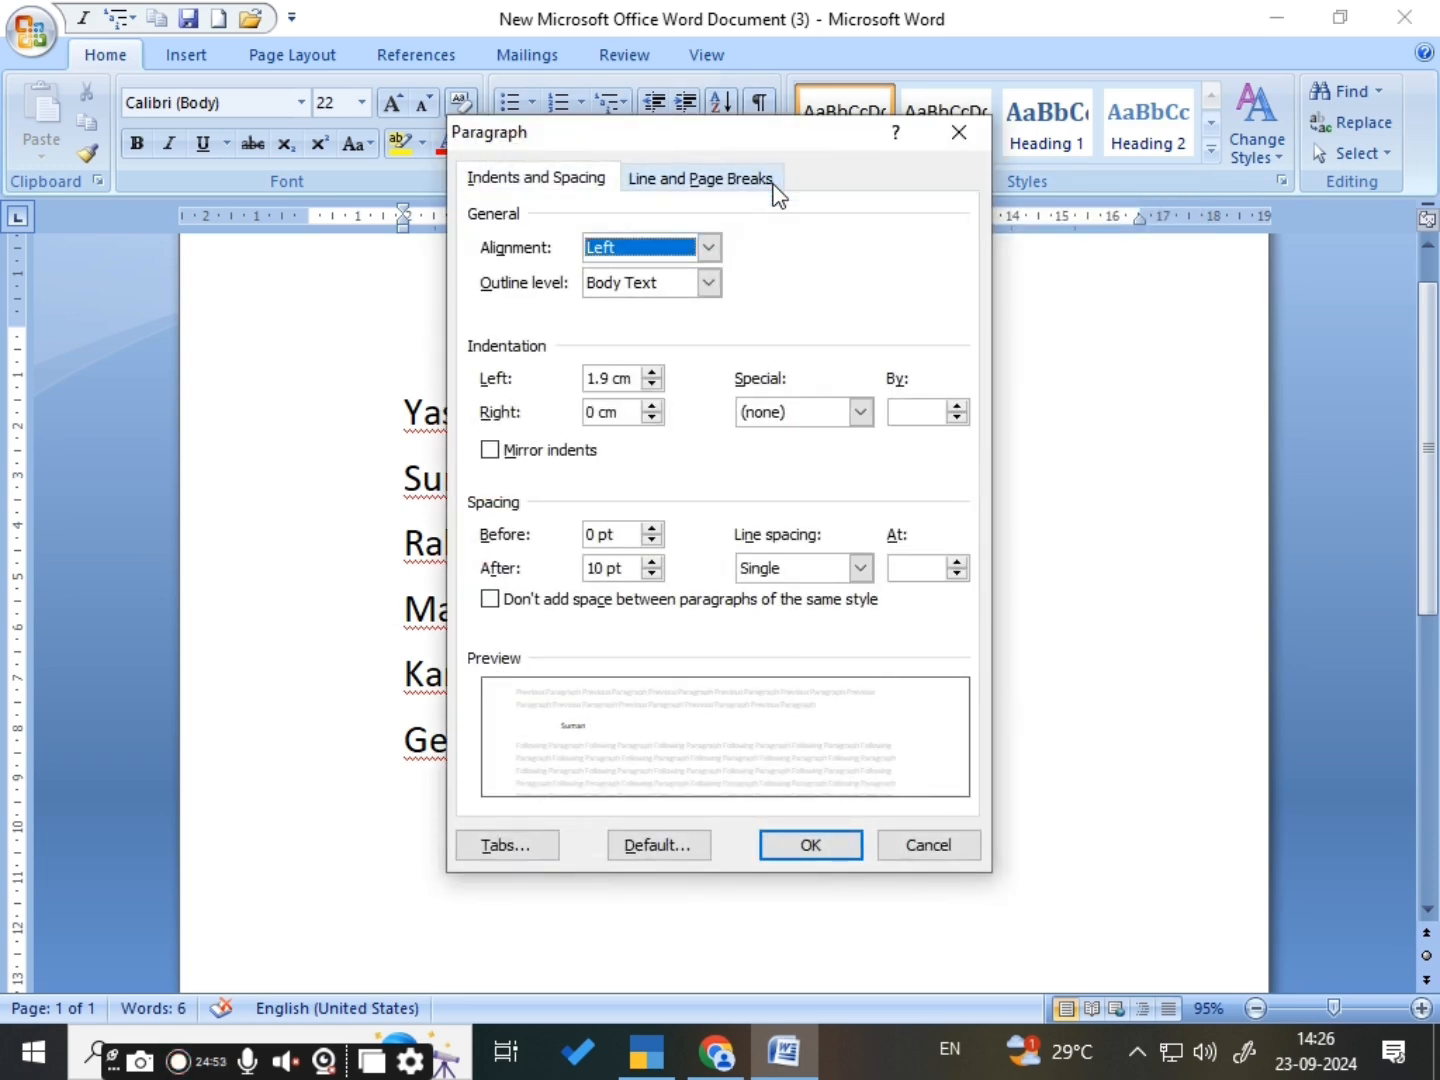
drag(777, 141, 935, 293)
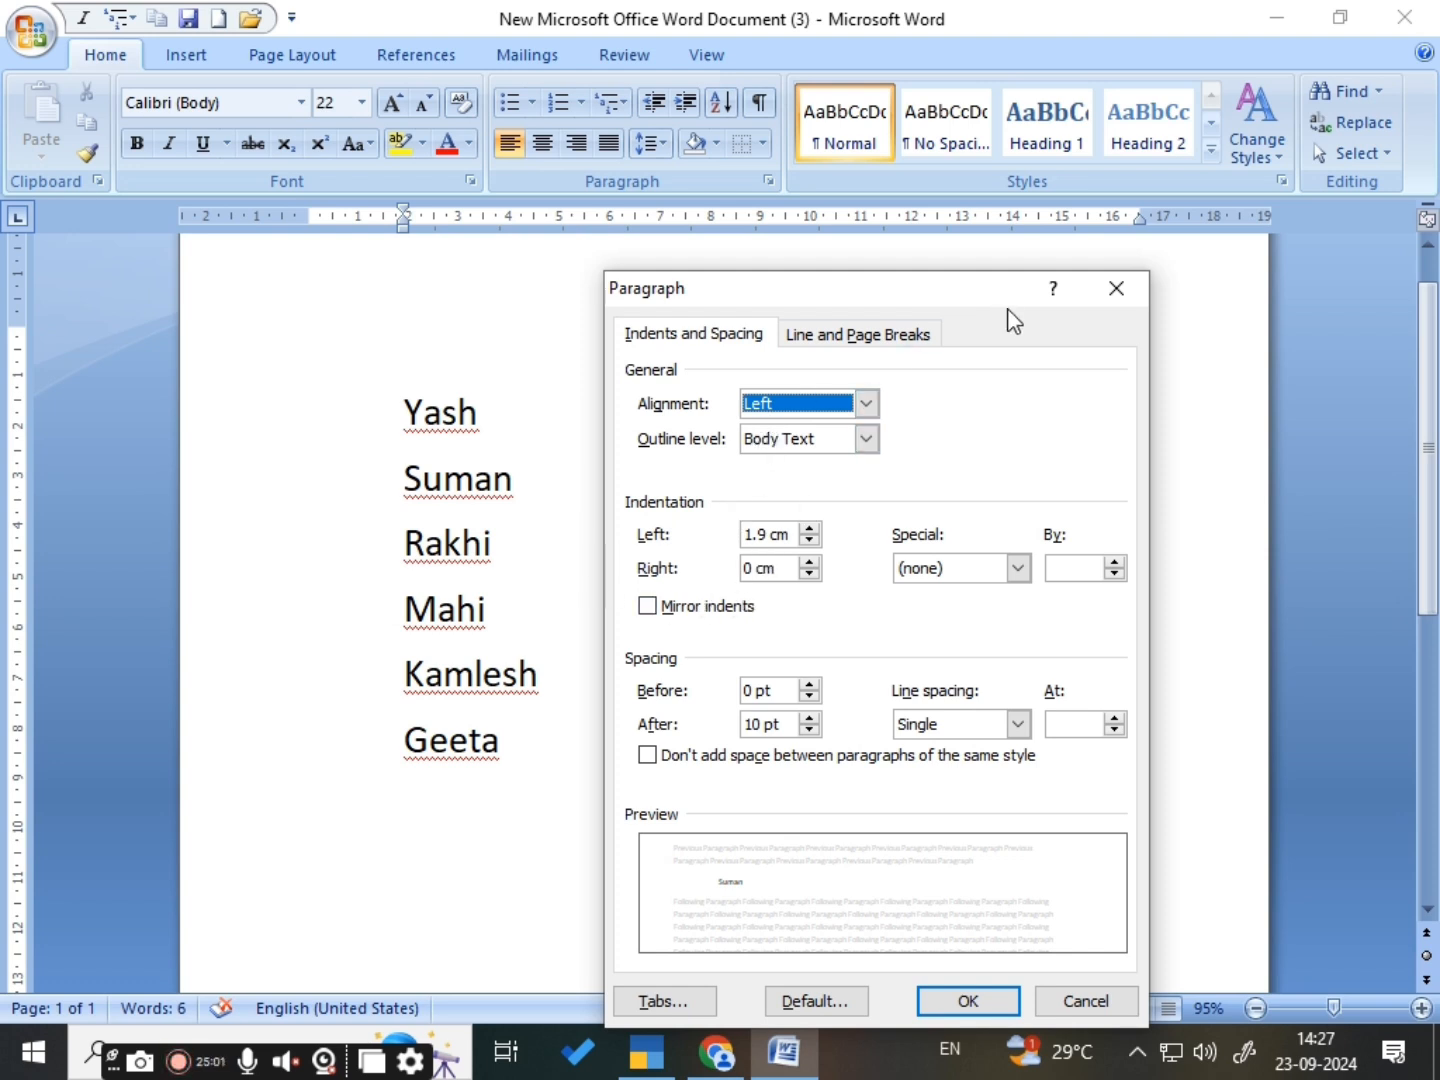
click(1112, 292)
click(724, 397)
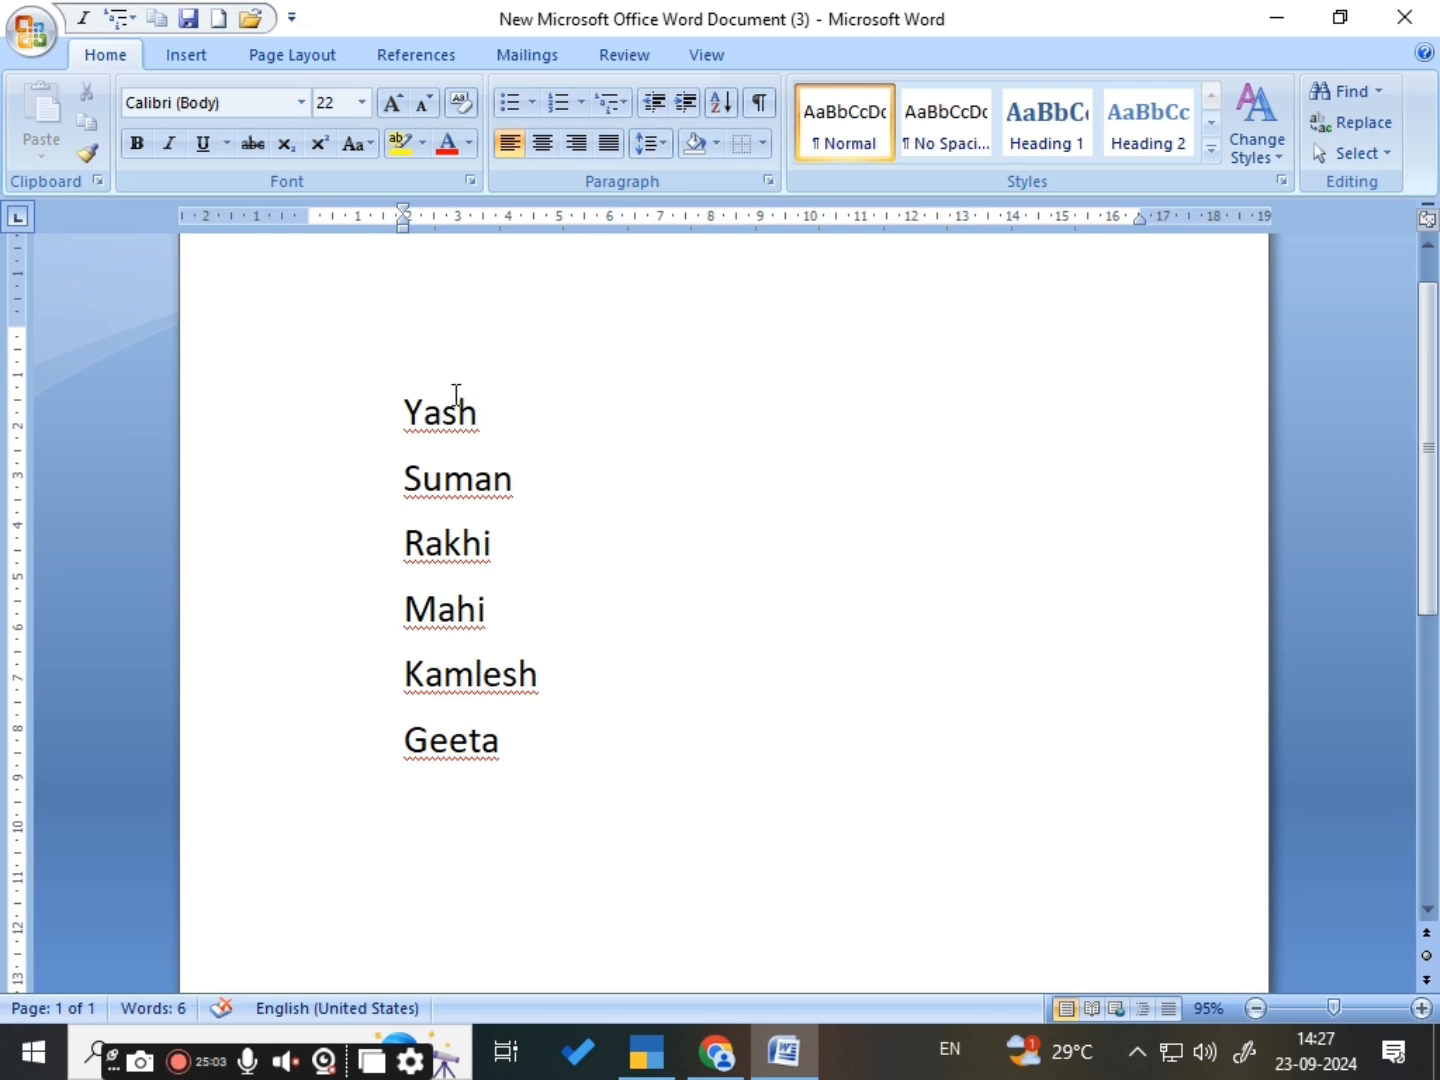